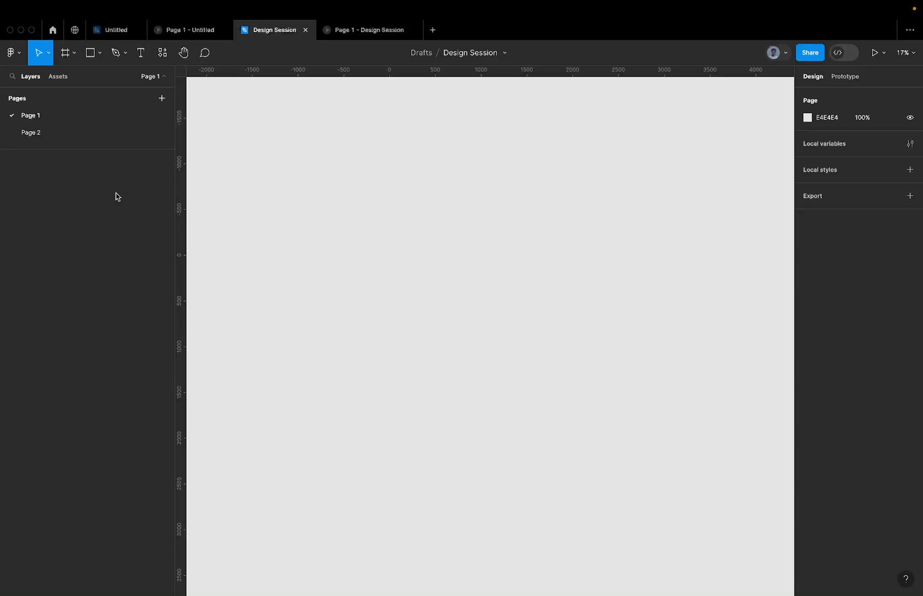
# Switch to the Arc browser, open revolut.com in a new tab and hide the sidebar
pyautogui.hotkey('ctrl', 'Left')
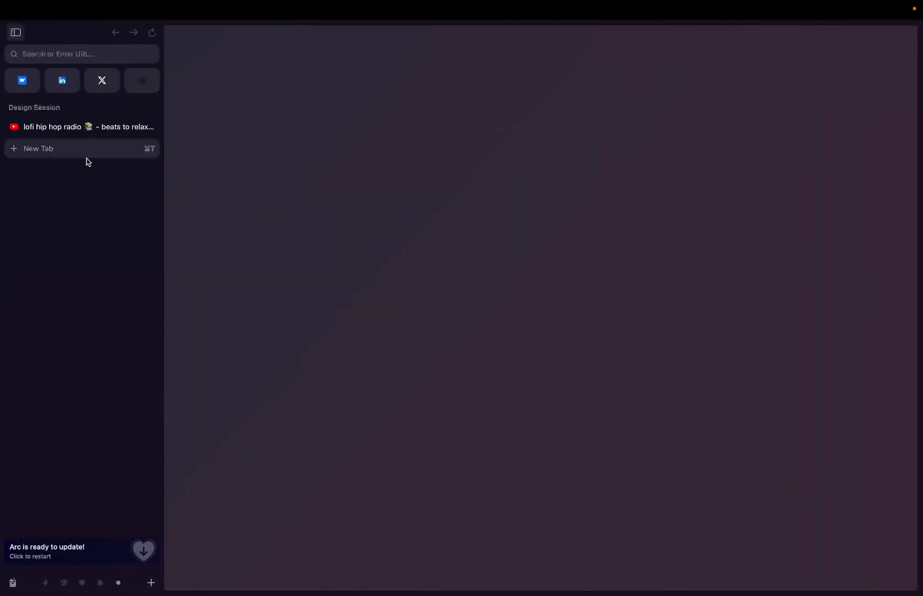
pyautogui.hotkey('ctrl', 'Right')
pyautogui.hotkey('ctrl', 'Left')
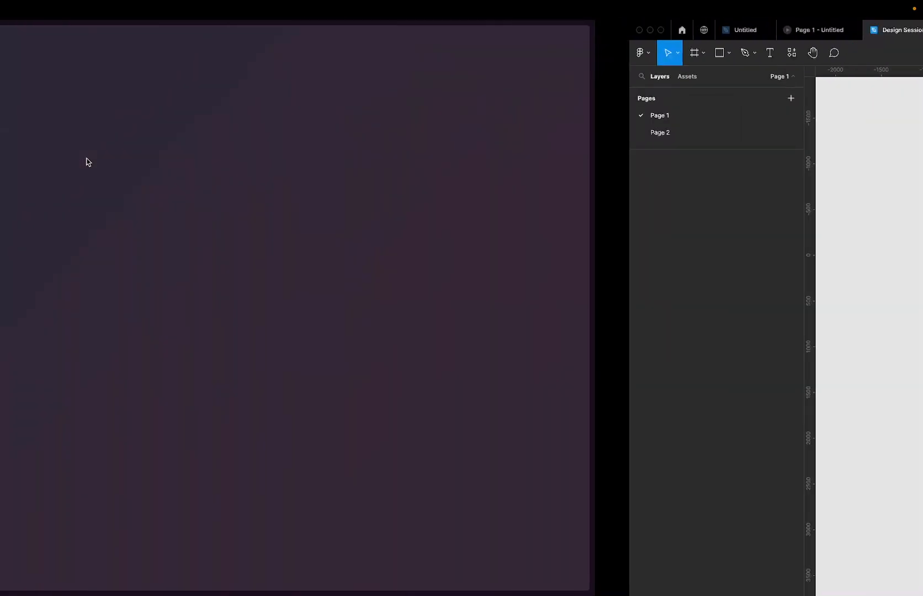
pyautogui.click(96, 155)
pyautogui.write('revol')
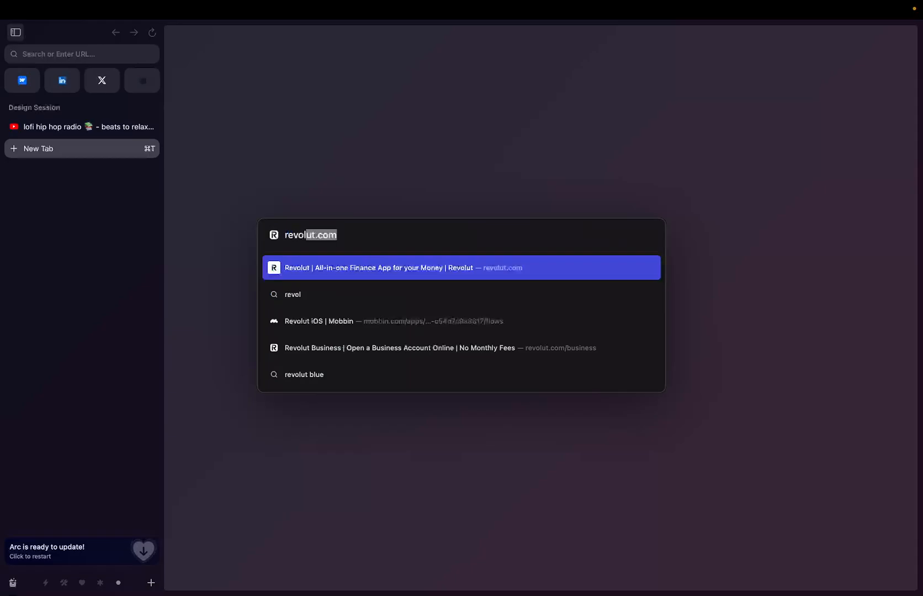
pyautogui.press('Return')
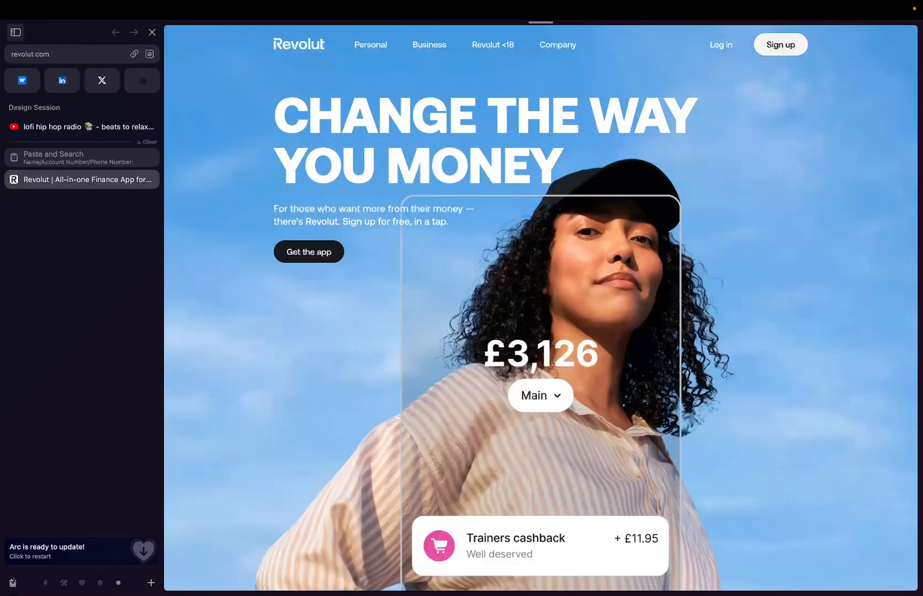
pyautogui.press('super+s')
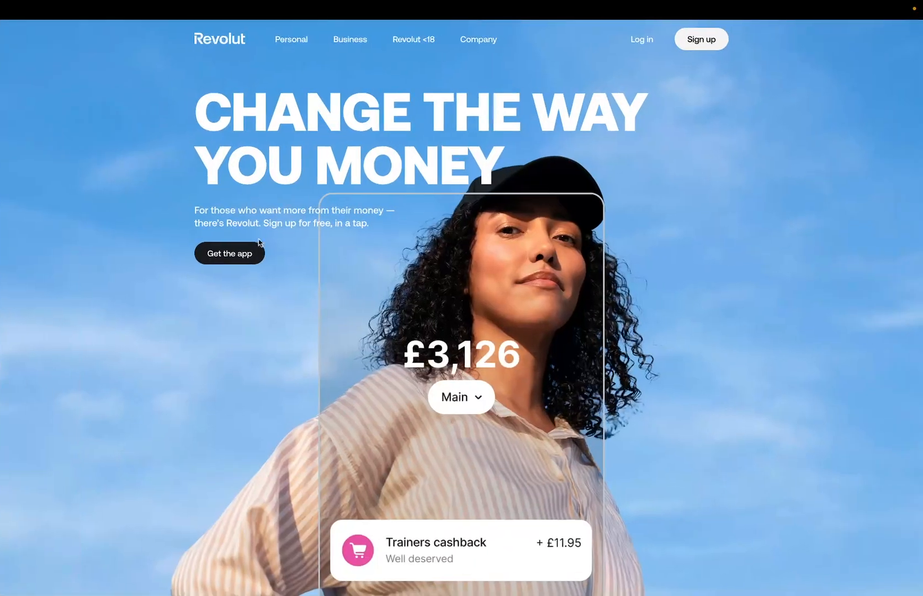
# Examine how the Revolut homepage hero image shrinks into the centre card of the "Make your spend, well-spent" section
pyautogui.scroll(-3, 259, 249)
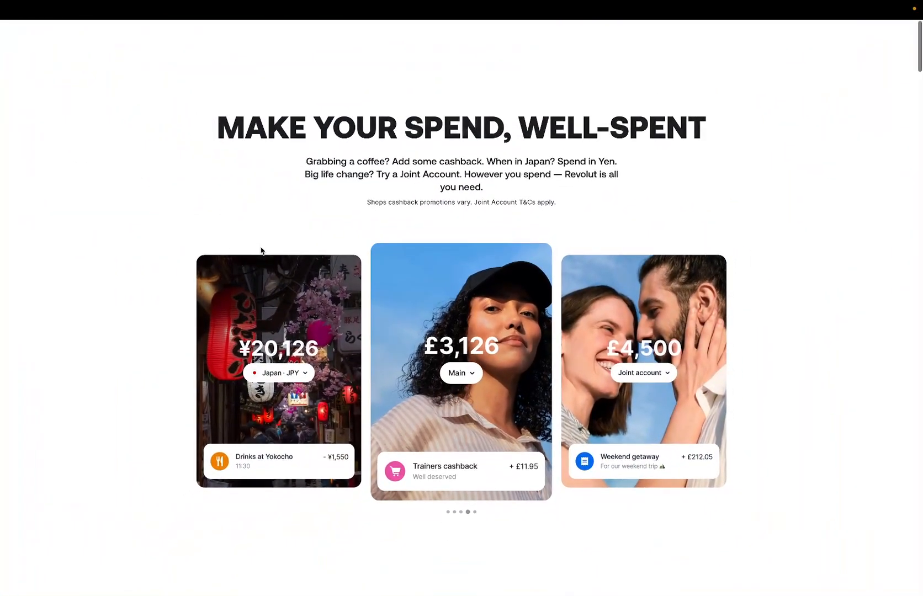
pyautogui.scroll(3, 262, 251)
pyautogui.scroll(-3, 261, 251)
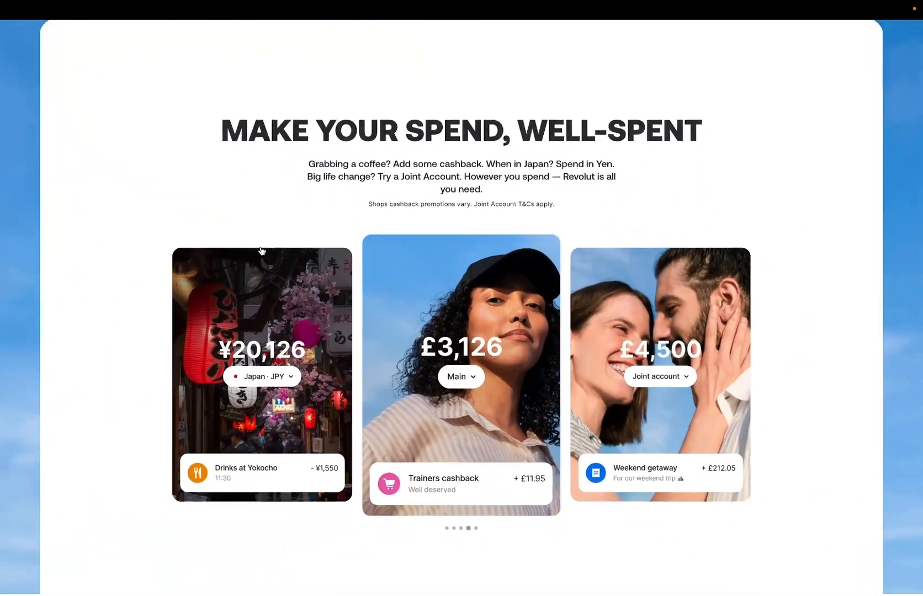
pyautogui.scroll(3, 262, 251)
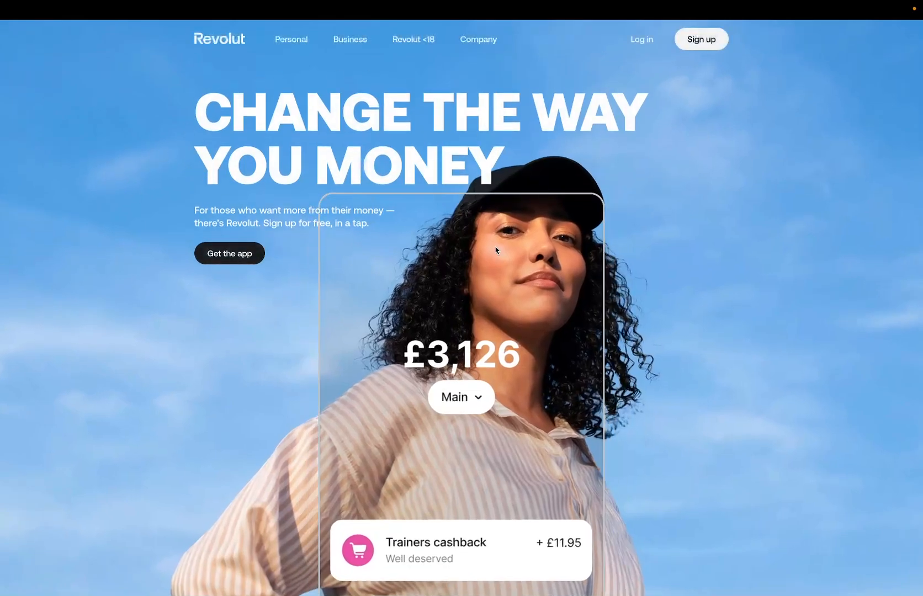
pyautogui.scroll(-3, 454, 275)
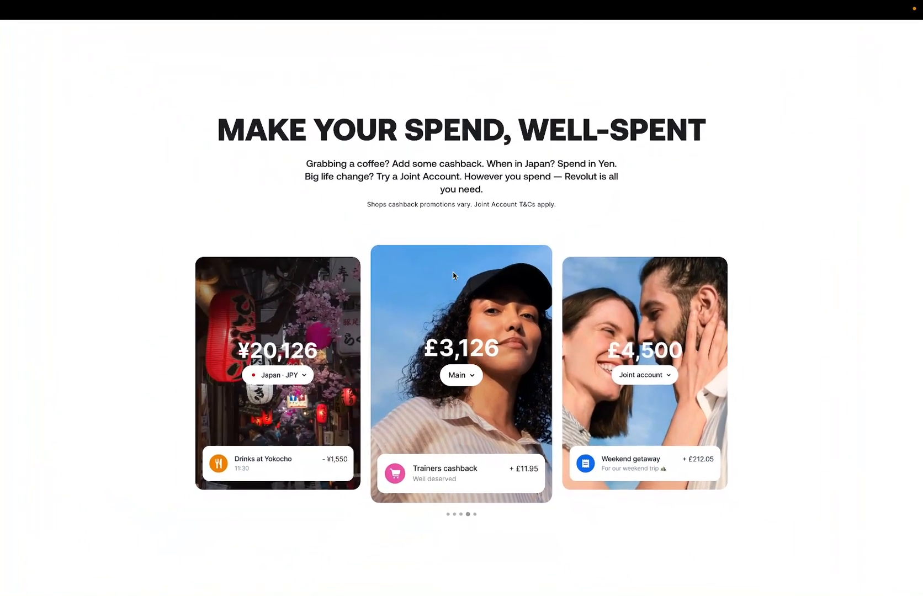
pyautogui.scroll(3, 452, 275)
pyautogui.scroll(-3, 453, 276)
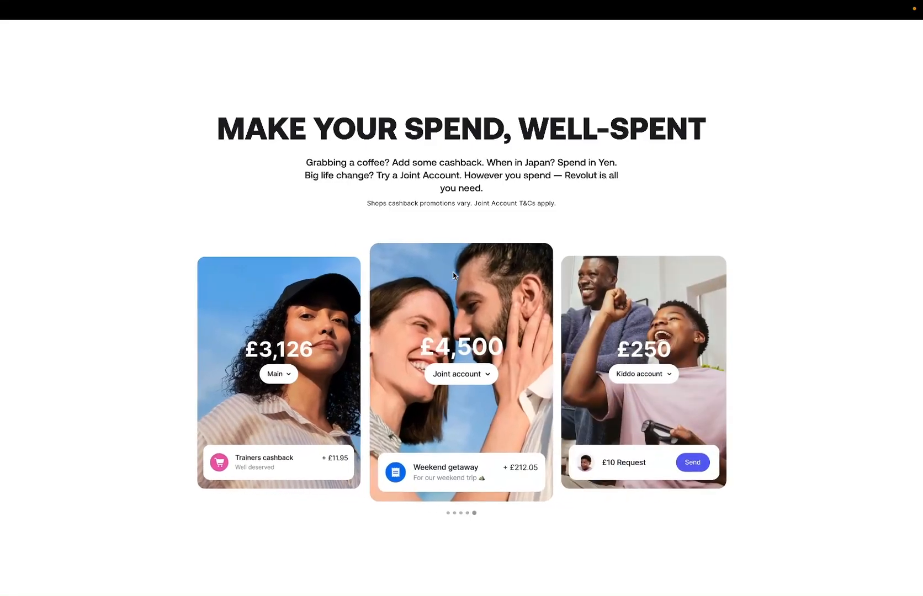
pyautogui.scroll(5, 453, 275)
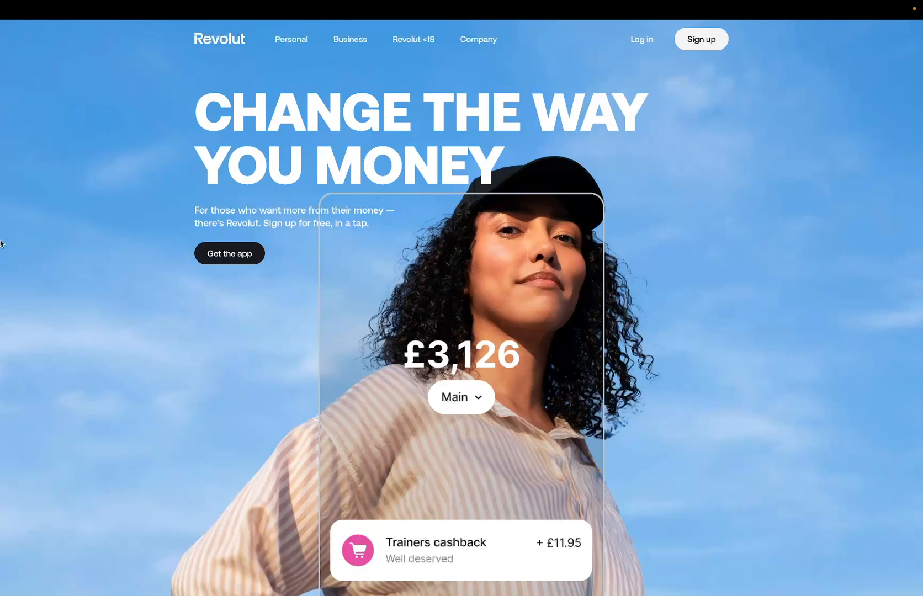
pyautogui.moveTo(2, 248)
pyautogui.scroll(-5, 428, 168)
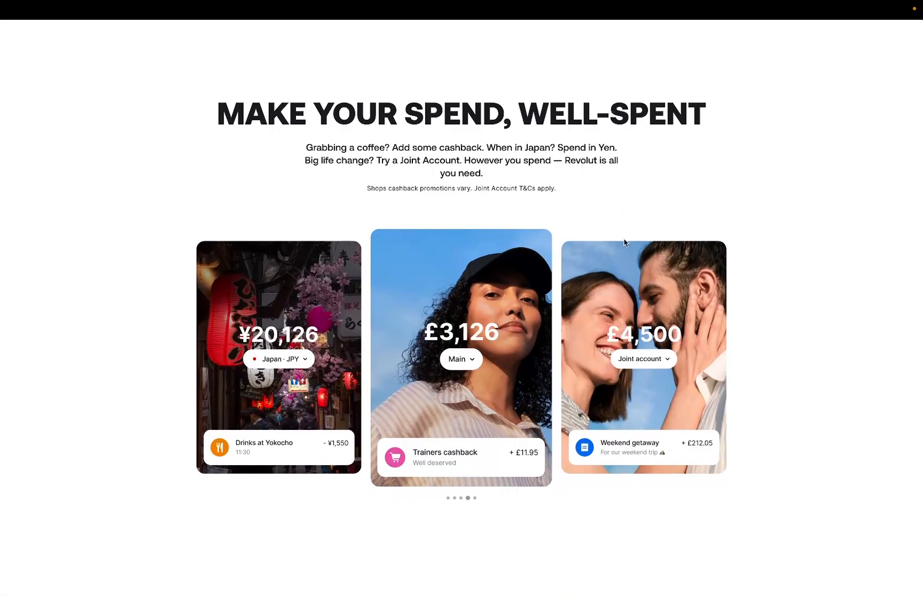
# Look through the homepage's further sections, from "Revolut 10 is here" to "360° Security", and return to the hero
pyautogui.scroll(-8, 625, 243)
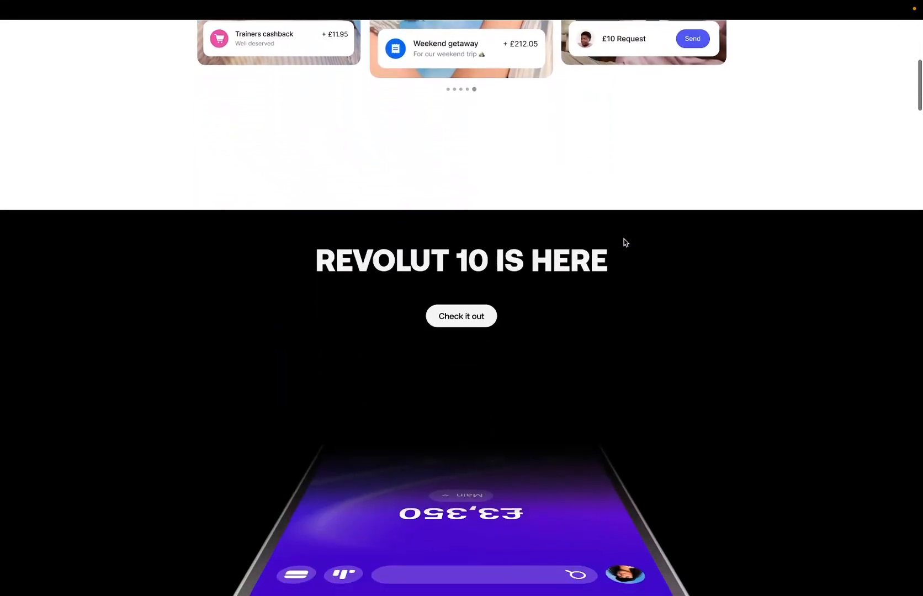
pyautogui.scroll(-7, 624, 243)
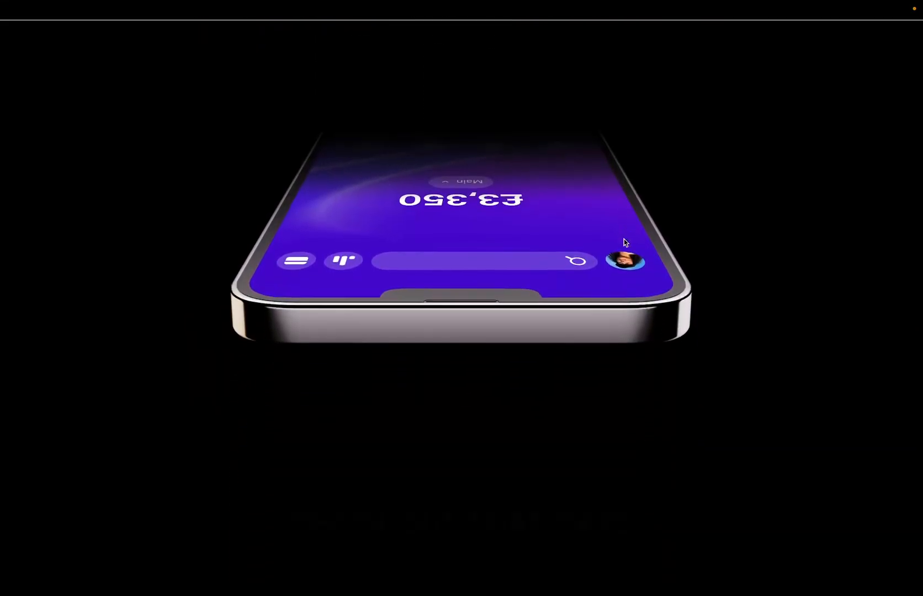
pyautogui.scroll(-5, 625, 243)
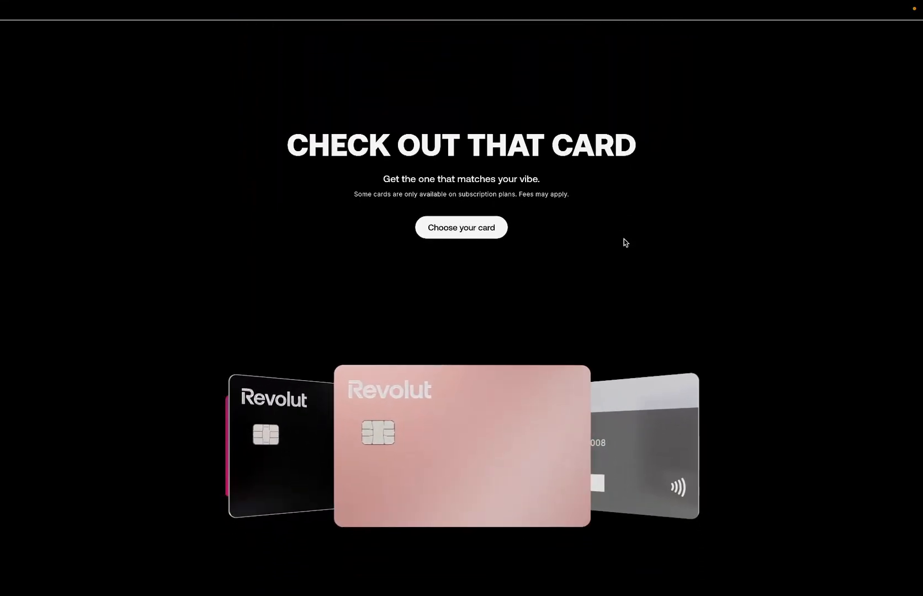
pyautogui.scroll(-6, 624, 243)
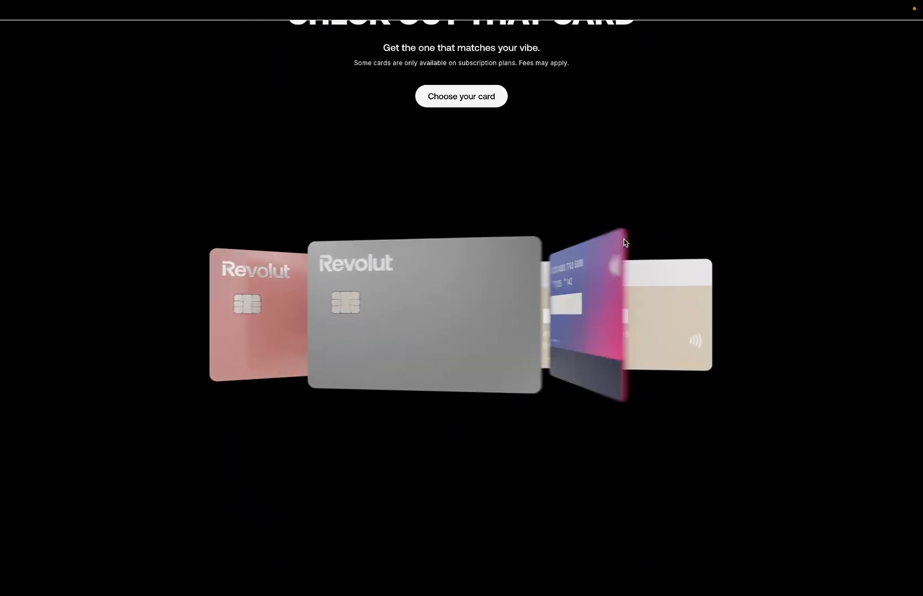
pyautogui.scroll(-6, 626, 243)
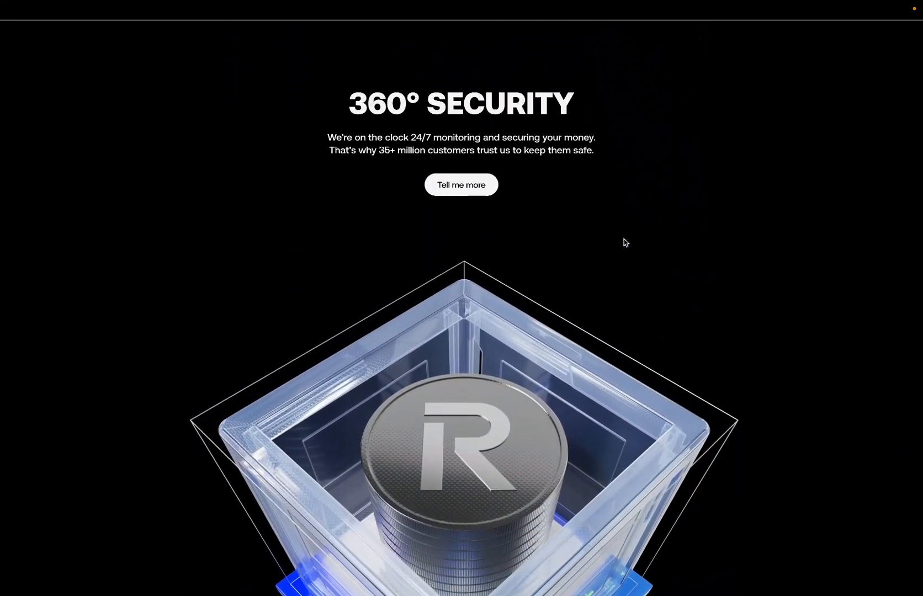
pyautogui.scroll(15, 624, 243)
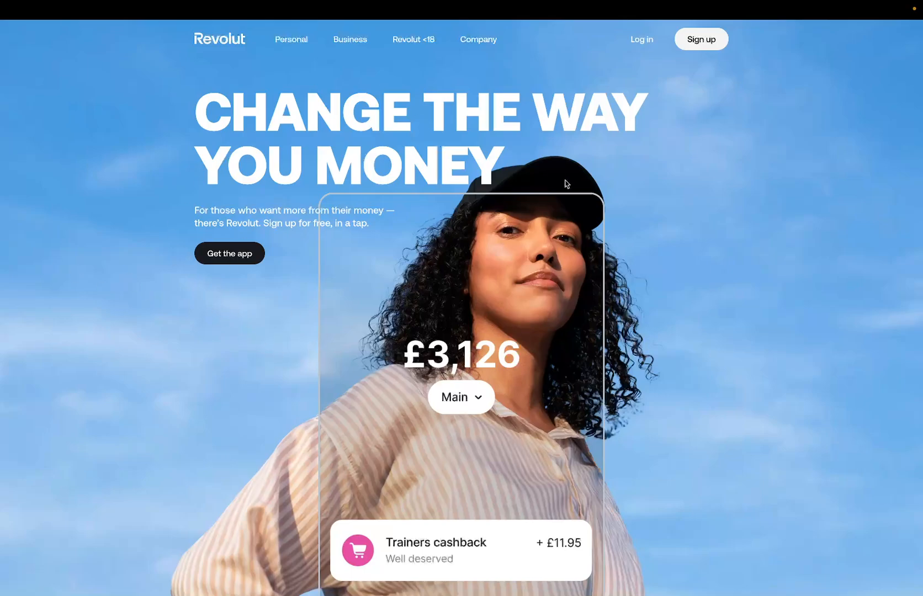
# Replay the hero-to-cards scroll transition repeatedly, studying how the heading, white background and side cards move and fade
pyautogui.scroll(-3, 566, 184)
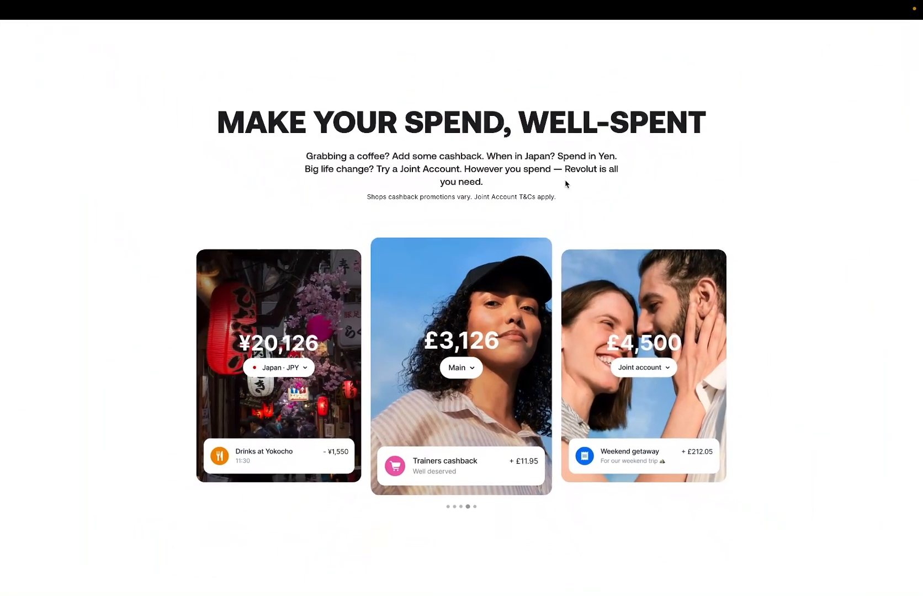
pyautogui.scroll(3, 565, 184)
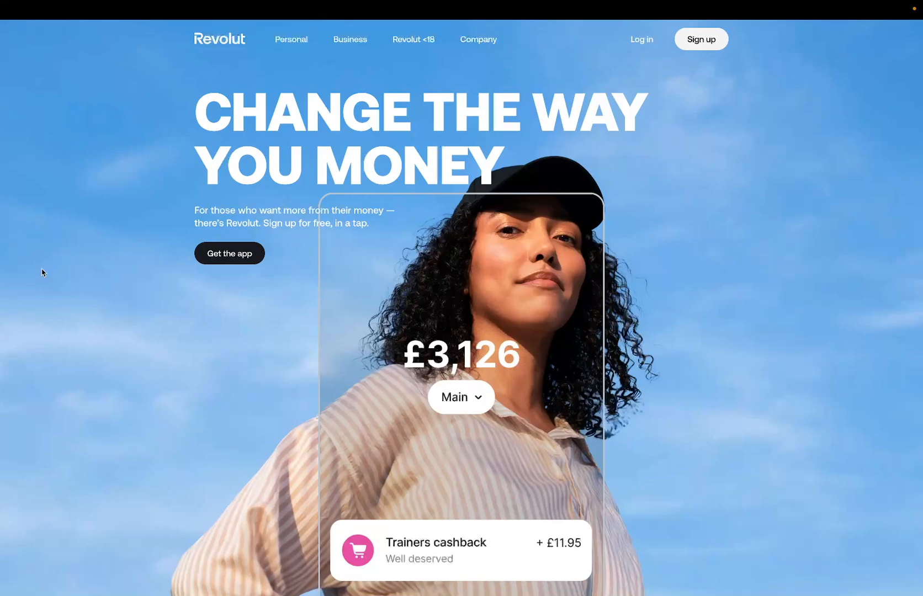
pyautogui.scroll(-10, 259, 243)
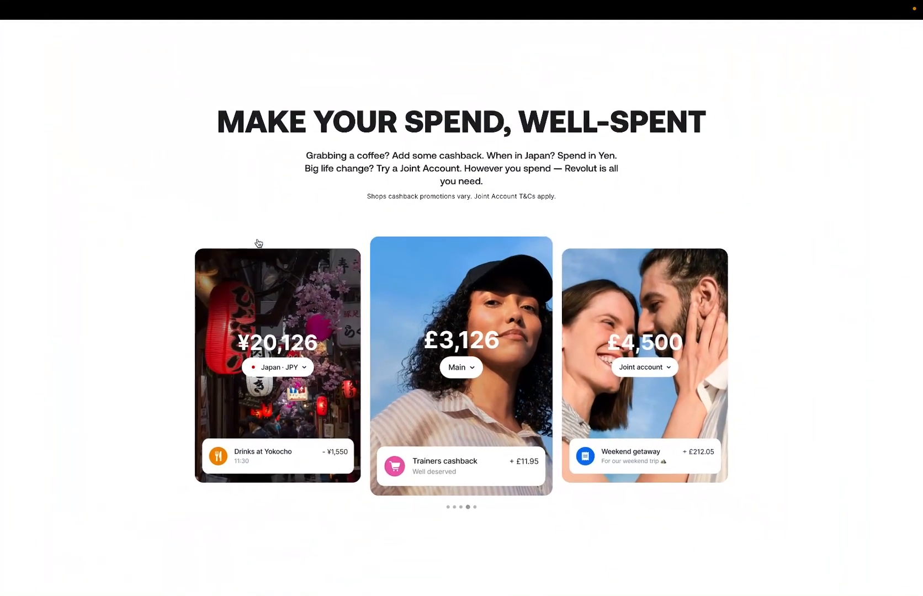
pyautogui.scroll(9, 259, 243)
pyautogui.scroll(1, 259, 243)
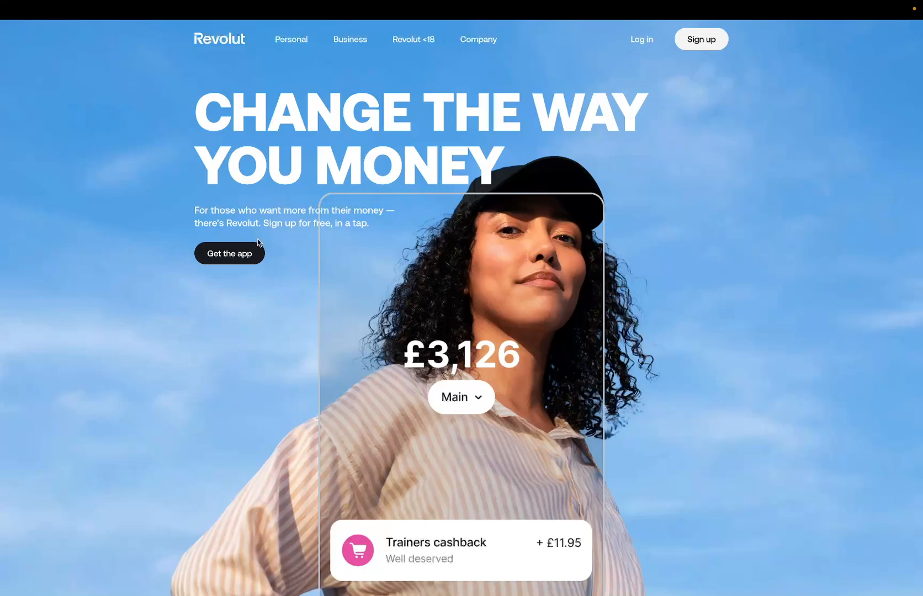
pyautogui.scroll(-5, 257, 242)
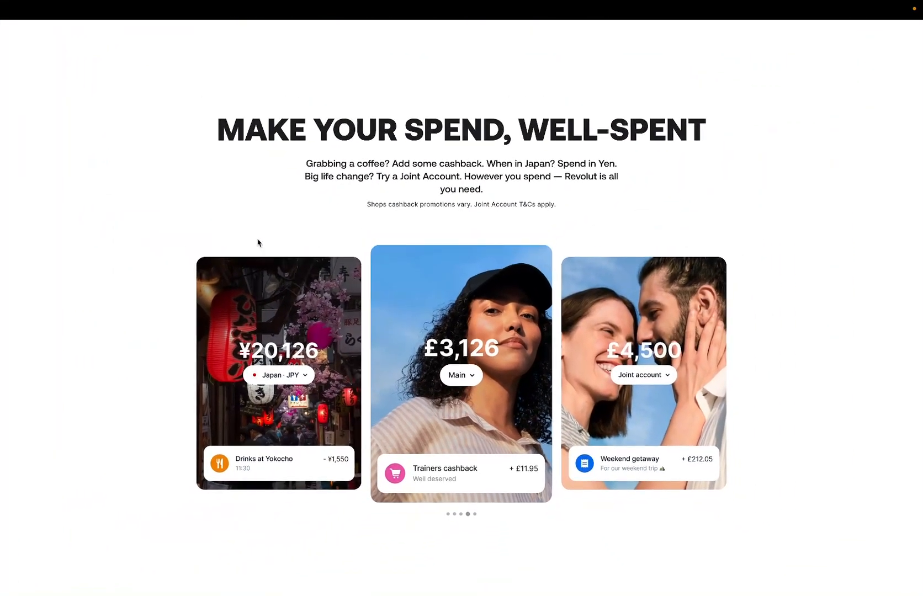
pyautogui.scroll(4, 256, 243)
pyautogui.scroll(-4, 258, 242)
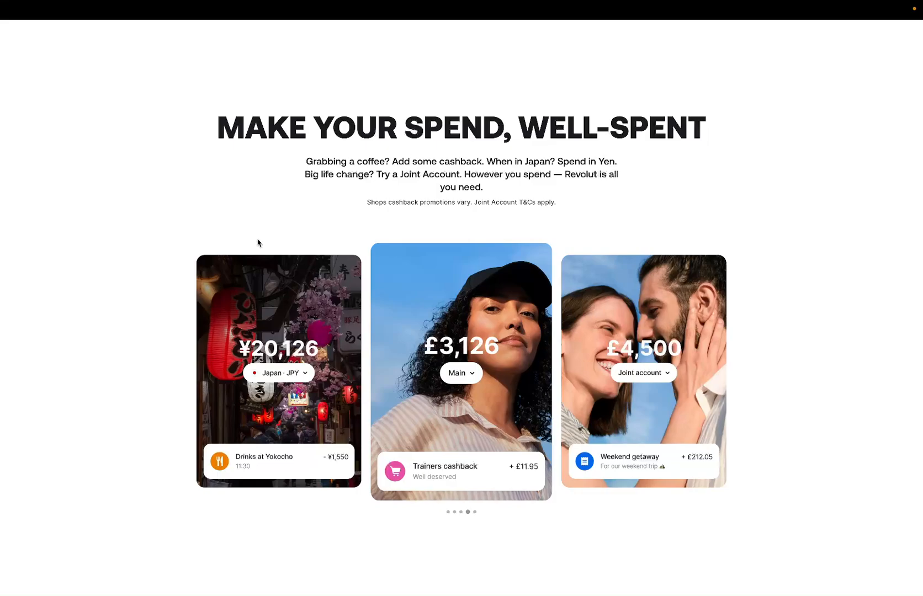
pyautogui.scroll(-6, 257, 242)
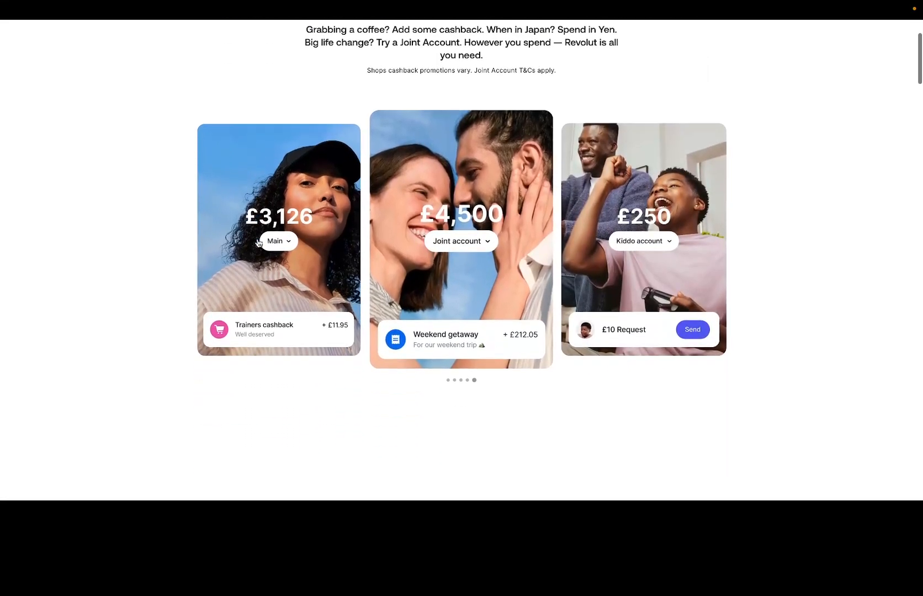
pyautogui.scroll(6, 257, 242)
pyautogui.scroll(3, 257, 242)
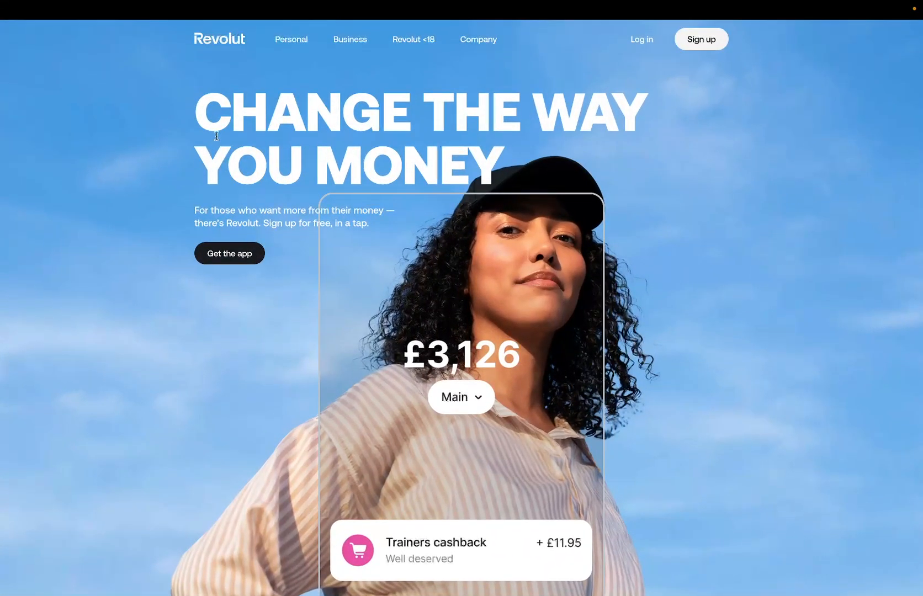
pyautogui.scroll(-5, 272, 135)
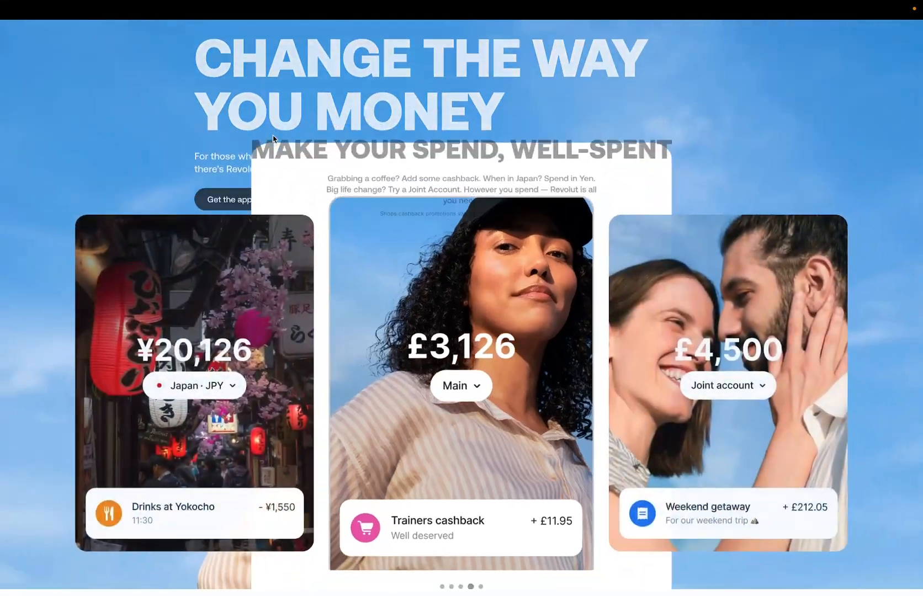
pyautogui.scroll(5, 272, 138)
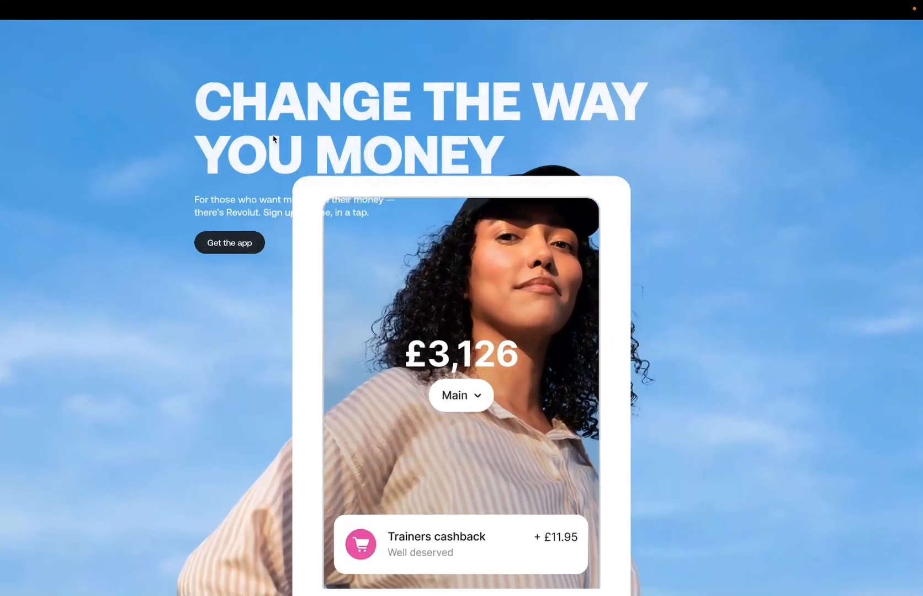
pyautogui.scroll(-1, 370, 219)
pyautogui.scroll(-3, 393, 276)
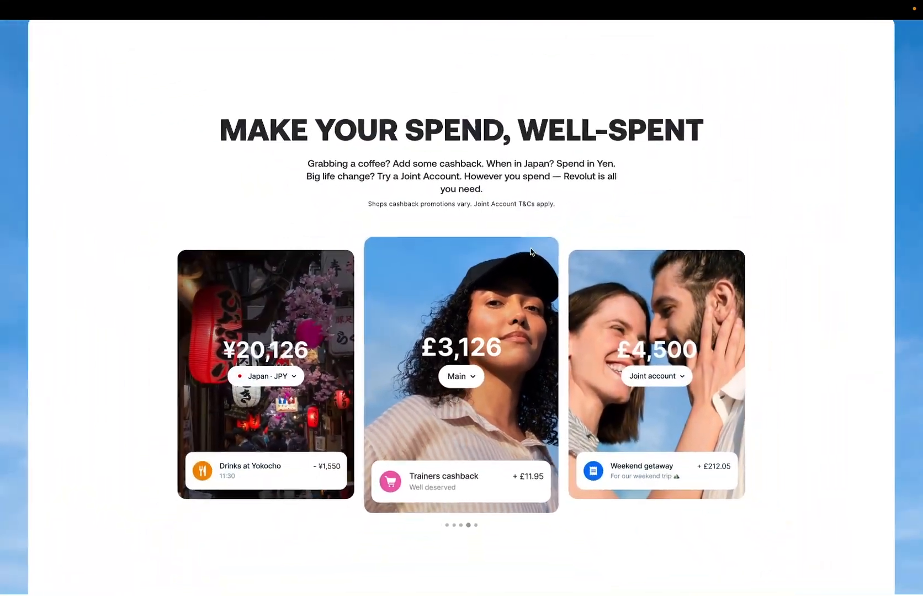
pyautogui.scroll(2, 393, 277)
pyautogui.scroll(3, 393, 277)
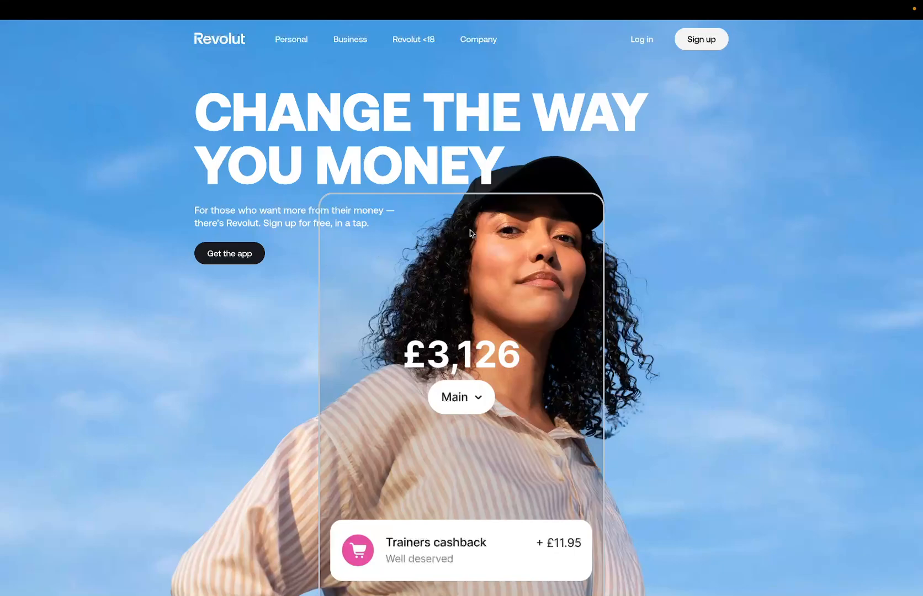
pyautogui.scroll(-3, 436, 228)
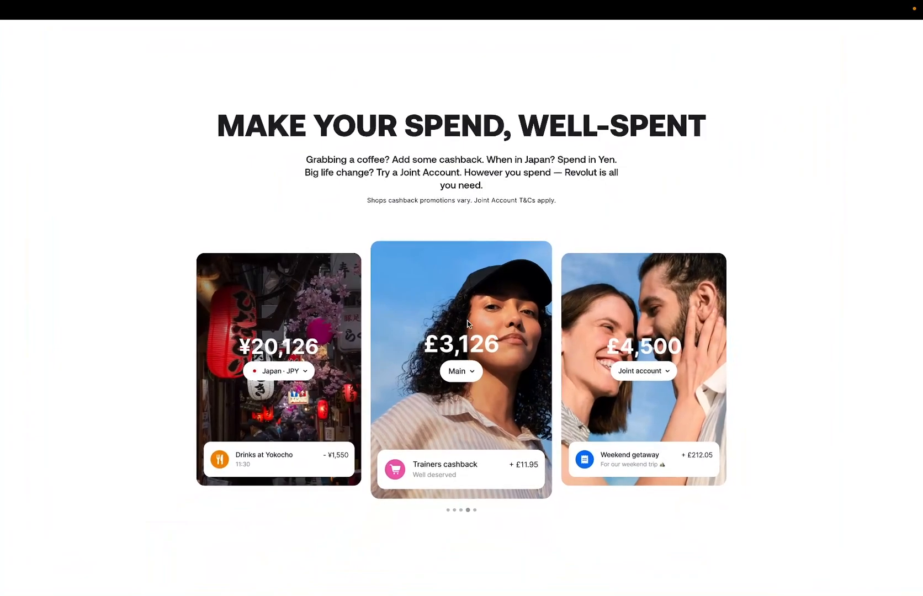
pyautogui.scroll(4, 458, 298)
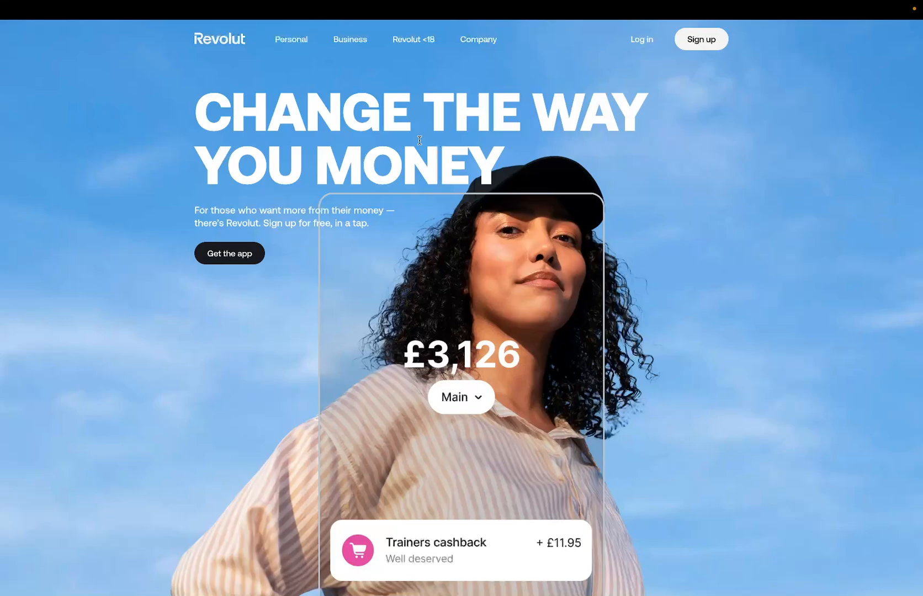
pyautogui.scroll(-10, 419, 140)
# Switch to Figma and play the hero-to-cards transition in the "Page 1 - Untitled" prototype preview
pyautogui.hotkey('ctrl', 'Right')
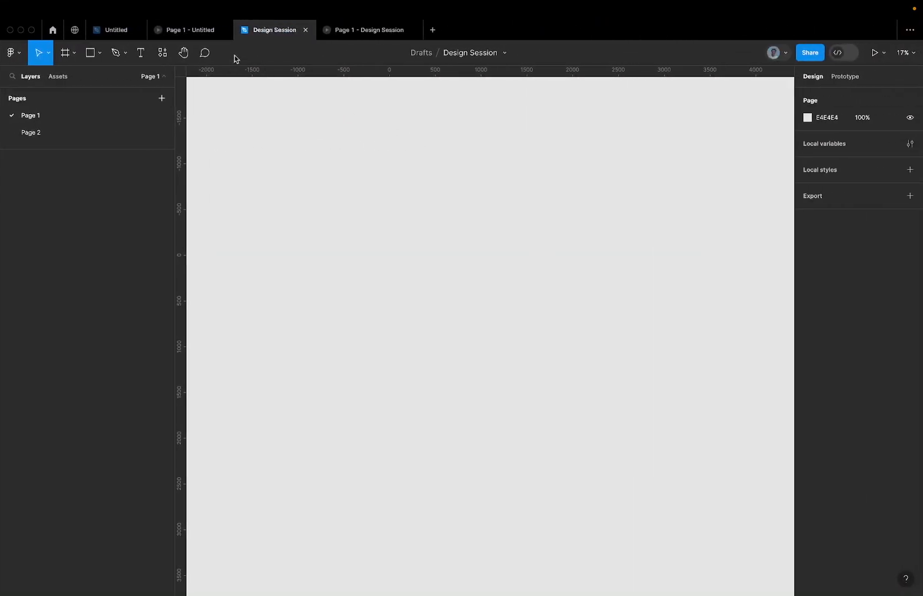
pyautogui.click(176, 31)
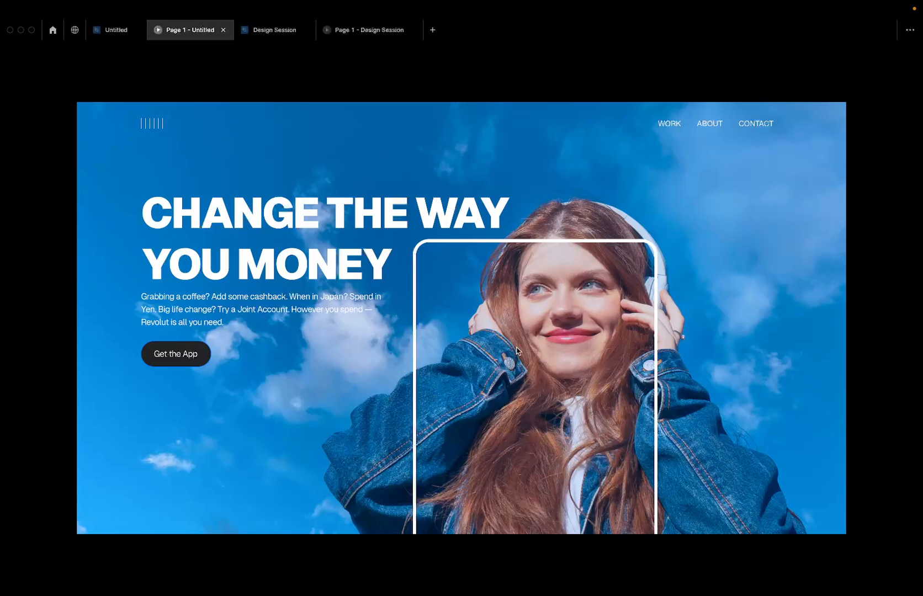
pyautogui.click(584, 341)
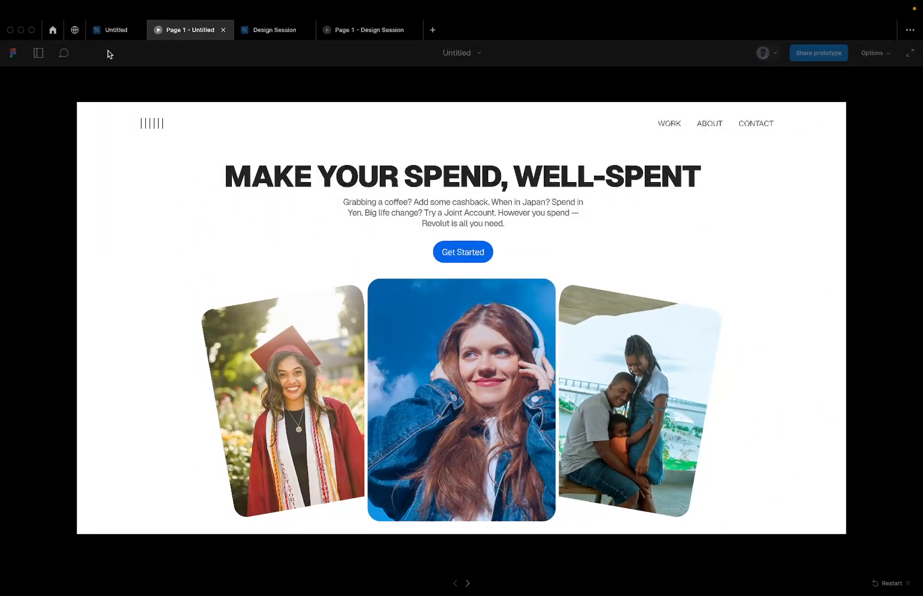
# Open the "Untitled" design file and compare its Frame 1 with the Revolut homepage hero in the browser
pyautogui.click(106, 35)
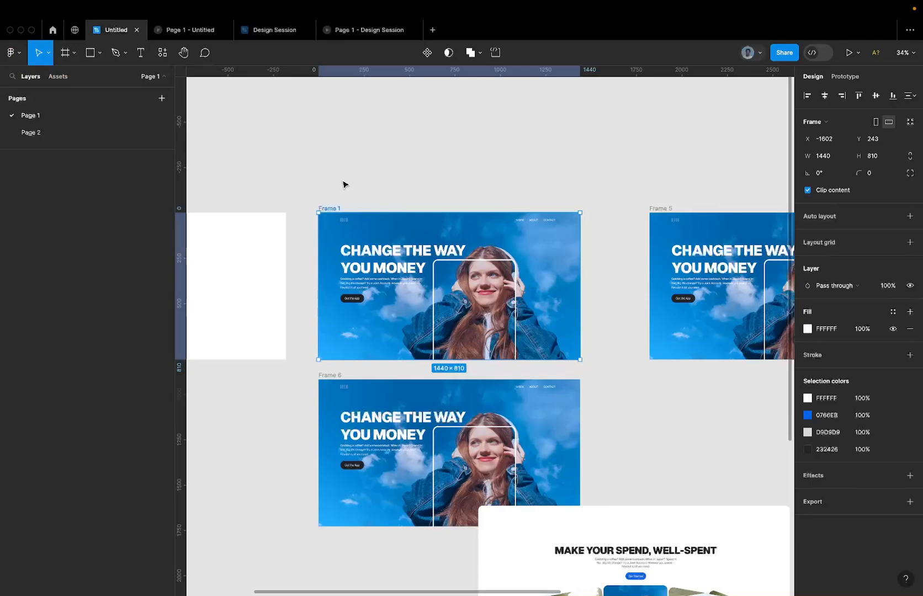
pyautogui.hotkey('ctrl', 'Left')
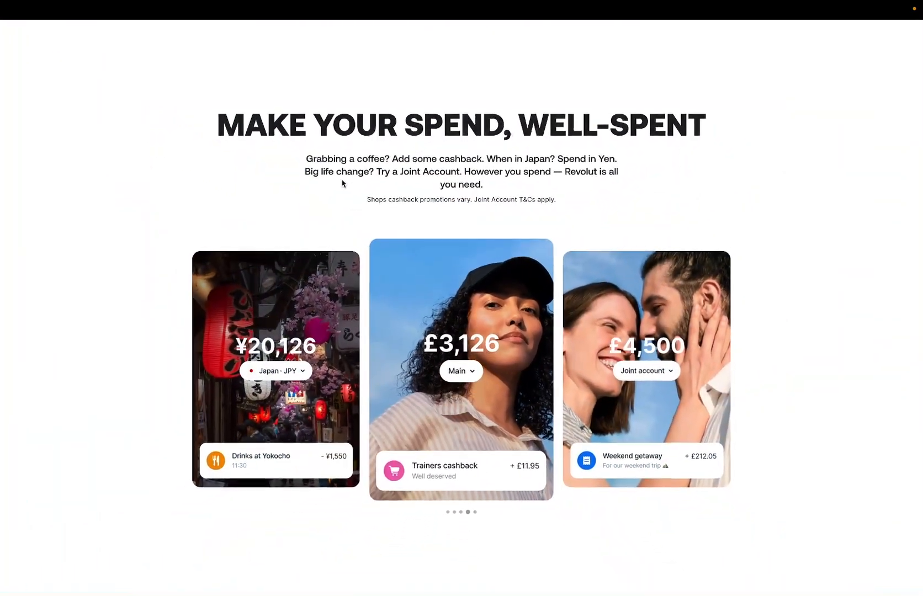
pyautogui.scroll(10, 344, 183)
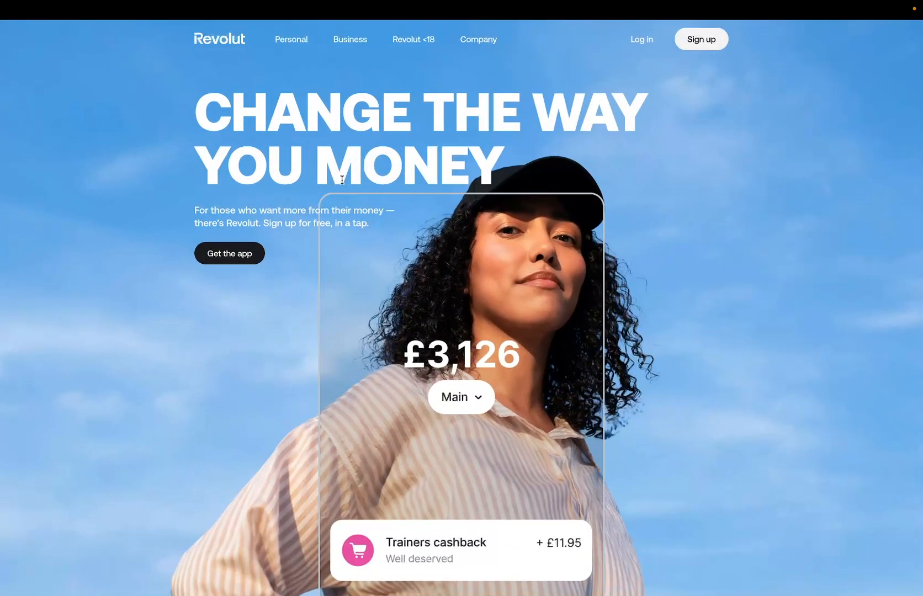
pyautogui.hotkey('ctrl', 'Right')
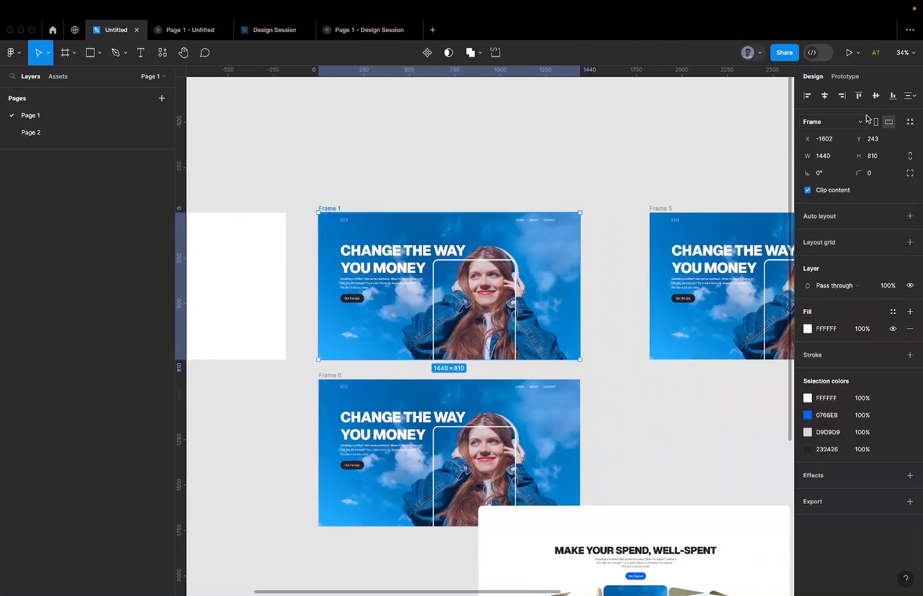
# Inspect the prototype interaction from Frame 1 to Frame 5 and its list of available trigger types
pyautogui.click(845, 77)
pyautogui.click(614, 286)
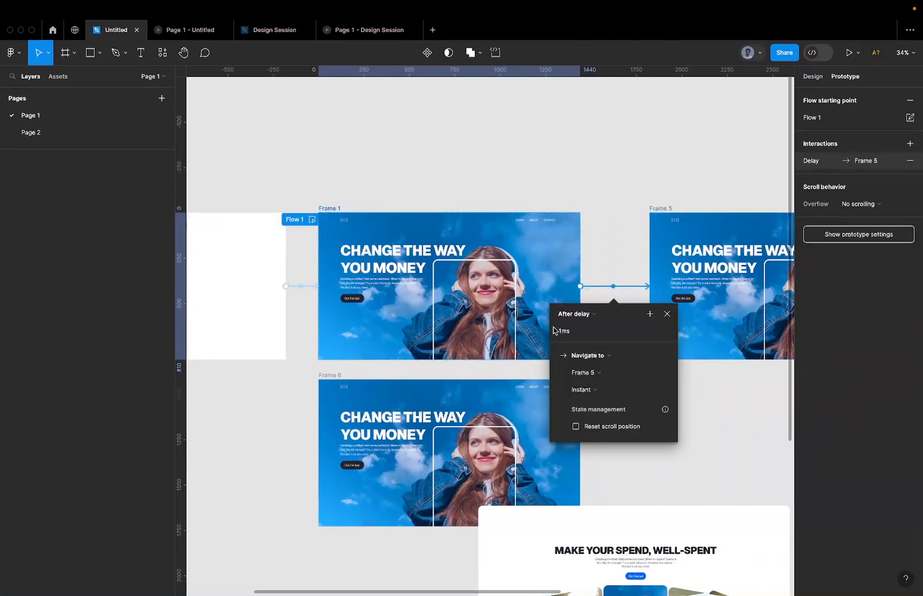
pyautogui.click(581, 314)
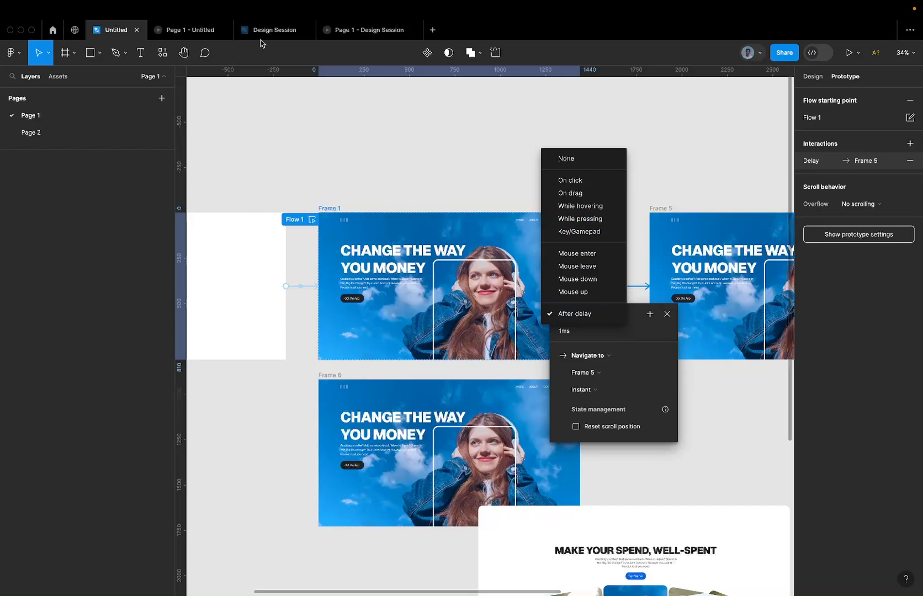
# Review the Revolut homepage's hero-to-cards scroll in the browser, and compare it with Figma's "Page 1 - Untitled" prototype preview
pyautogui.hotkey('ctrl', 'Left')
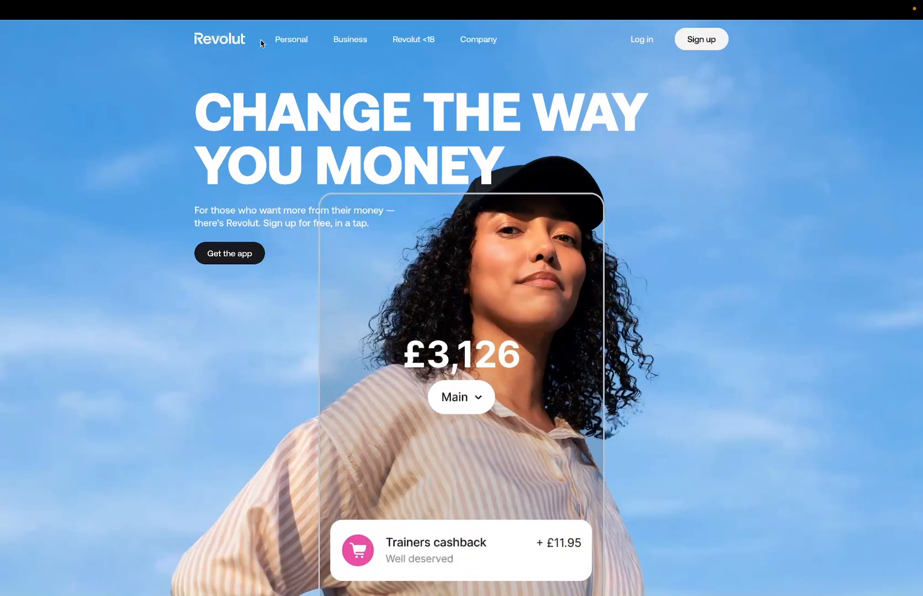
pyautogui.moveTo(274, 41)
pyautogui.scroll(-5, 472, 462)
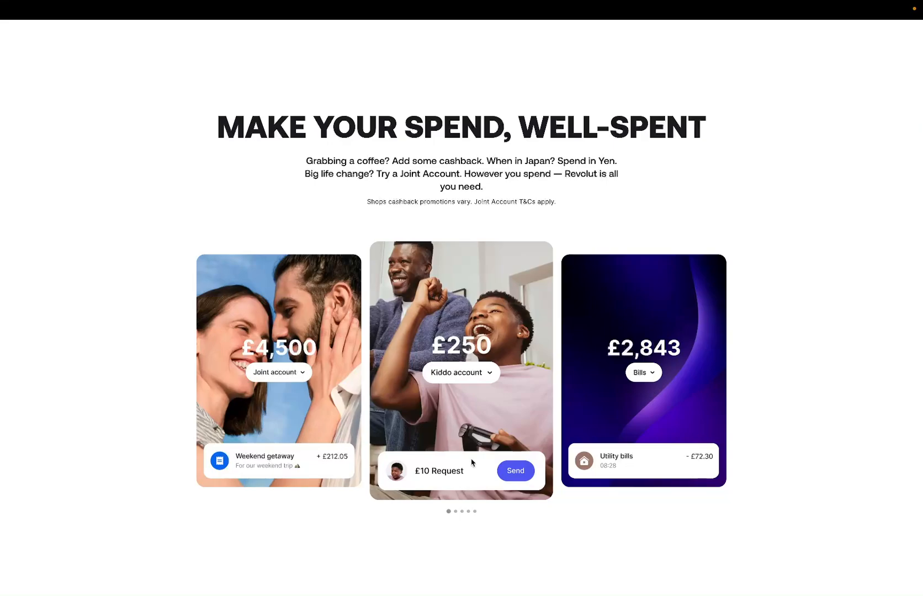
pyautogui.press('Escape')
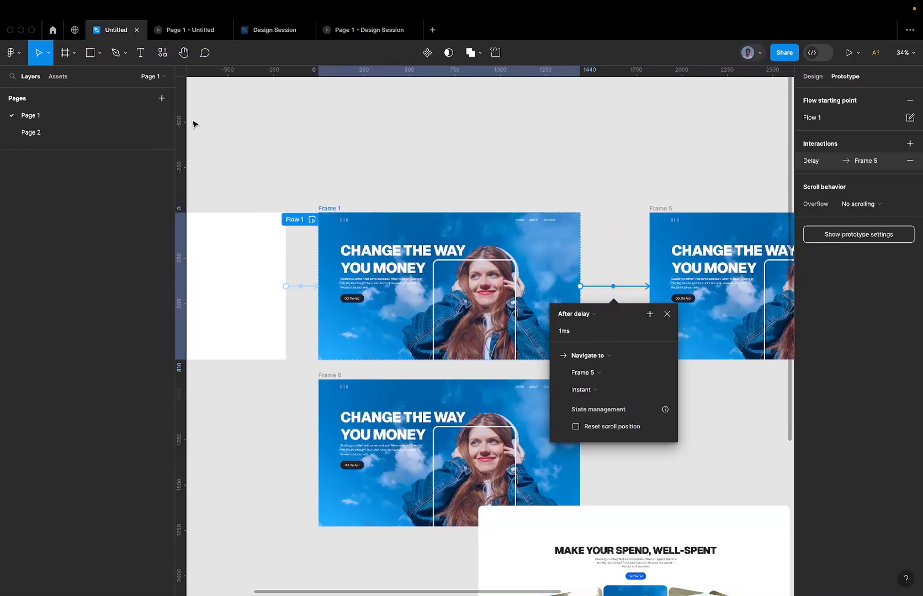
pyautogui.click(182, 31)
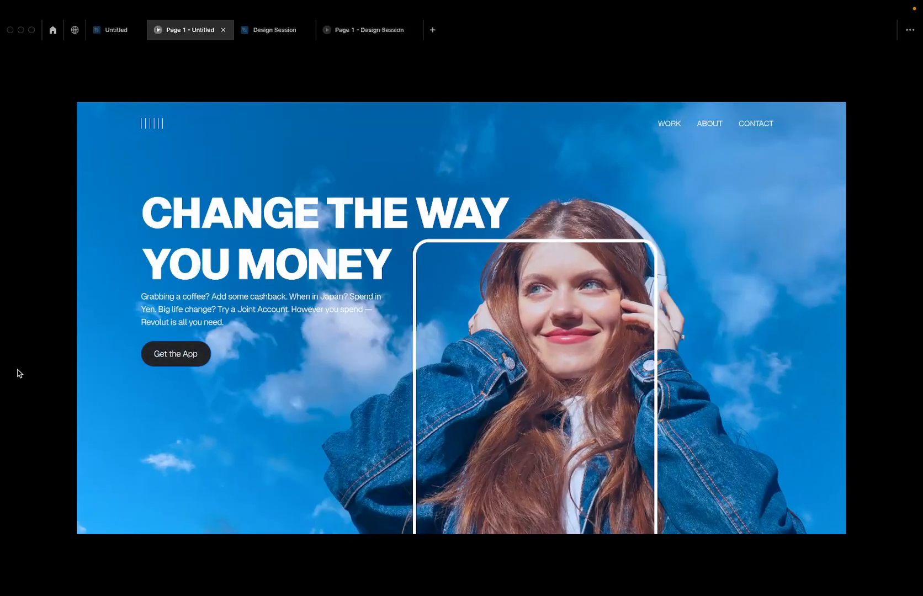
pyautogui.moveTo(288, 11)
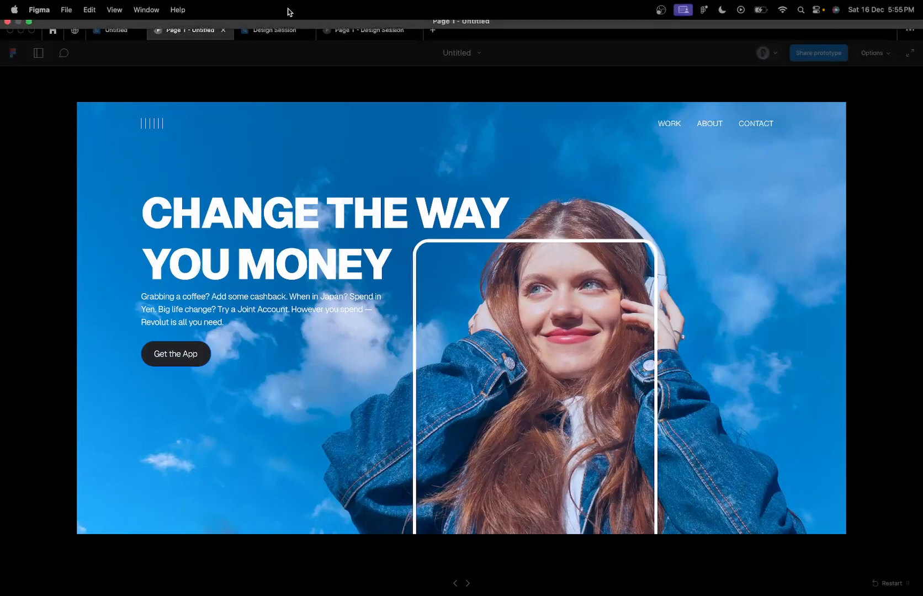
# In the "Design Session" file, draw a frame about 6880 × 3579 on the empty canvas and name it "Viewport"
pyautogui.click(278, 36)
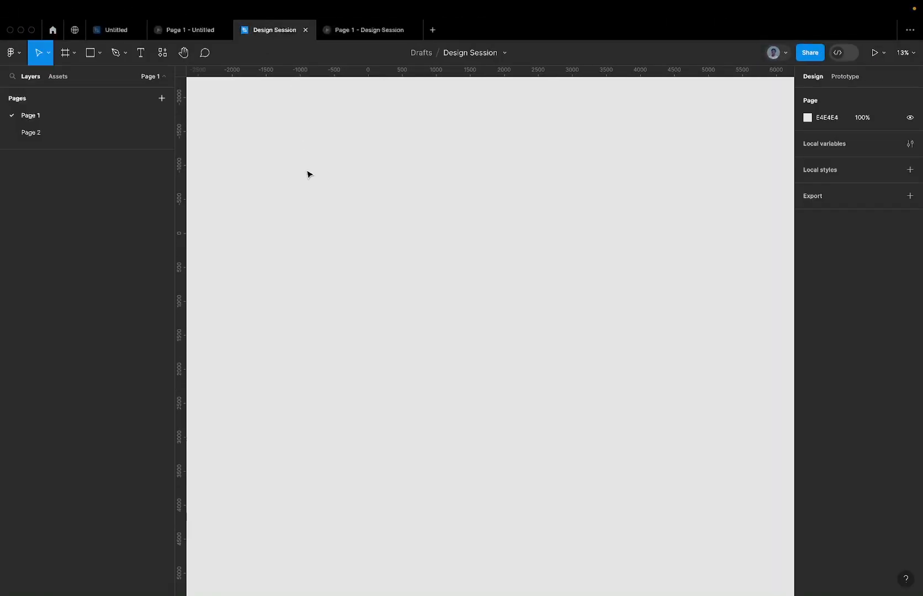
pyautogui.scroll(-2, 305, 172)
pyautogui.press('f')
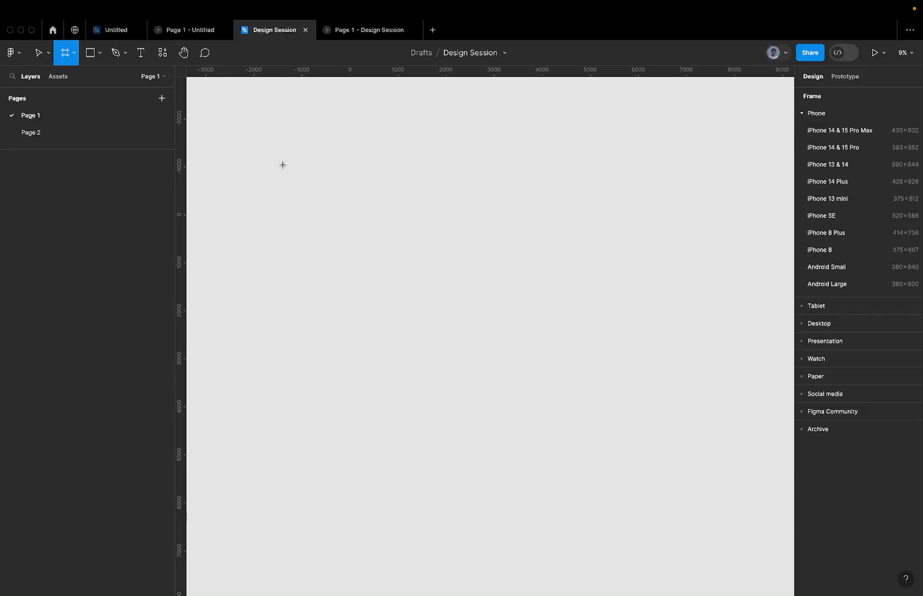
pyautogui.moveTo(282, 165)
pyautogui.mouseDown()
pyautogui.moveTo(484, 400)
pyautogui.moveTo(613, 336)
pyautogui.mouseUp()
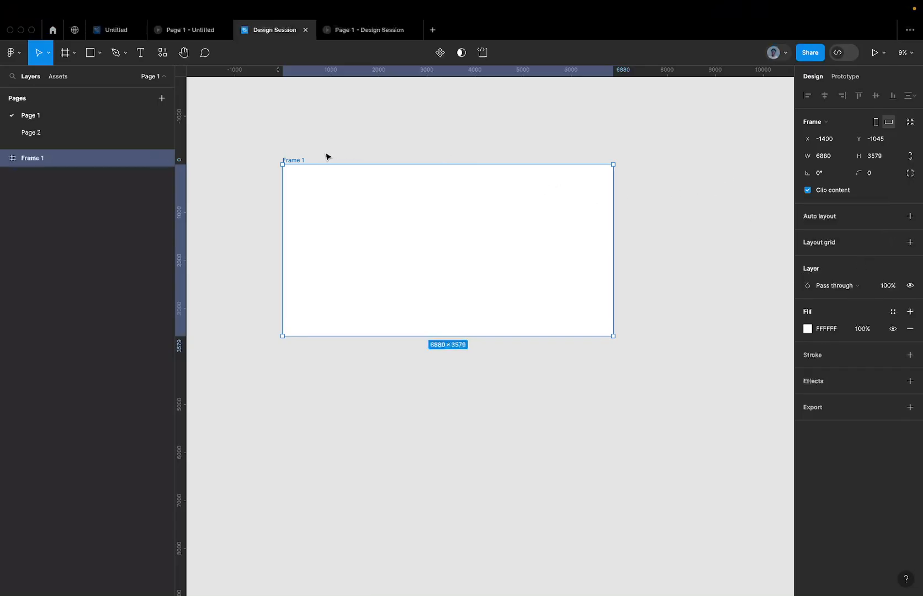
pyautogui.doubleClick(298, 159)
pyautogui.write('Viewport')
pyautogui.press('Return')
# Set the Viewport frame's width to 1440 and its height to 810
pyautogui.click(827, 155)
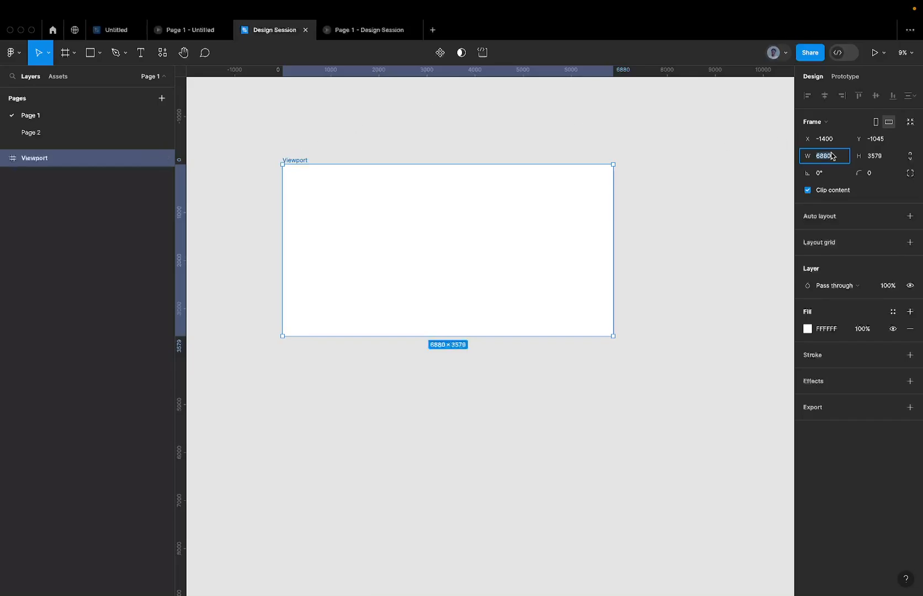
pyautogui.press('BackSpace')
pyautogui.press('BackSpace')
pyautogui.press('BackSpace')
pyautogui.press('BackSpace')
pyautogui.write('1440')
pyautogui.click(884, 158)
pyautogui.write('810')
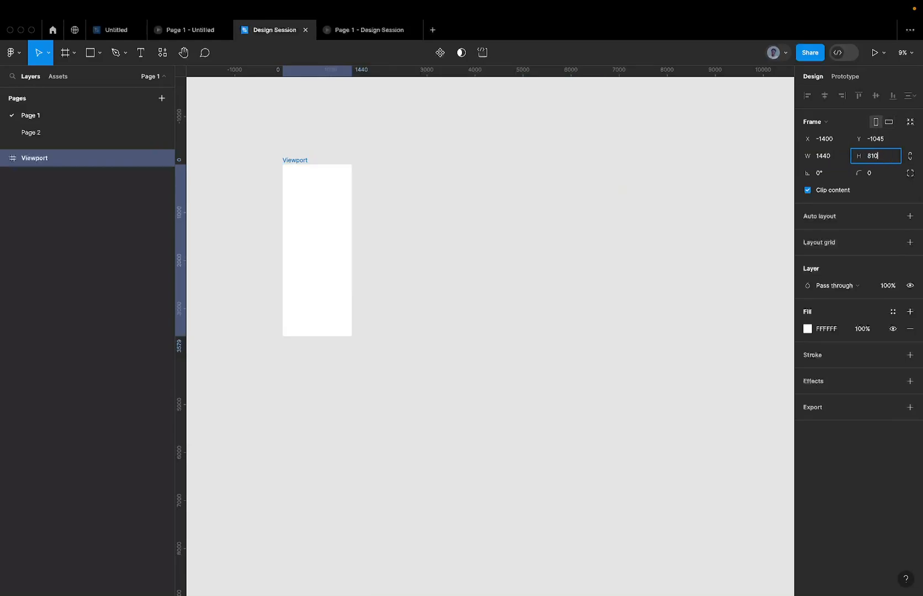
pyautogui.press('Return')
pyautogui.scroll(1, 268, 184)
pyautogui.scroll(3, 269, 183)
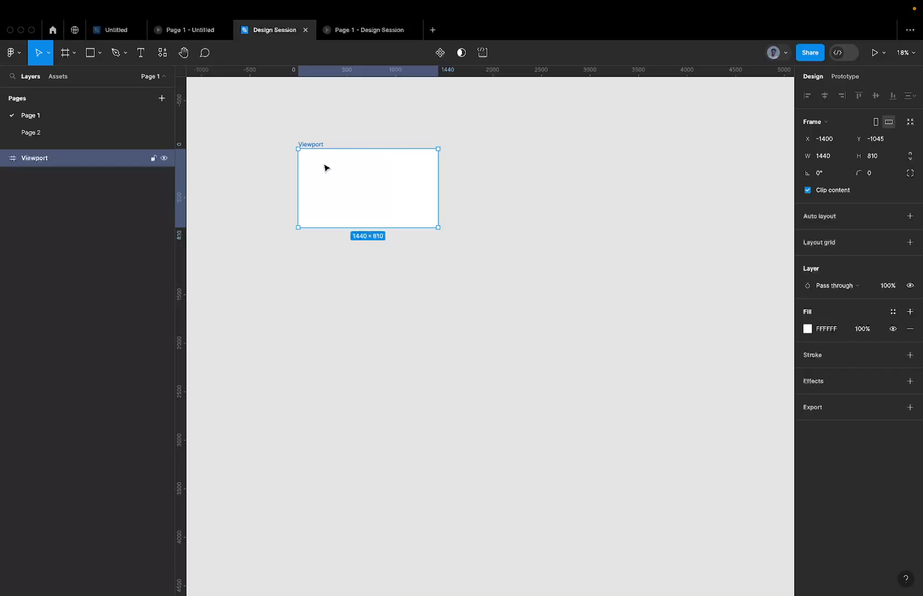
pyautogui.scroll(3, 323, 167)
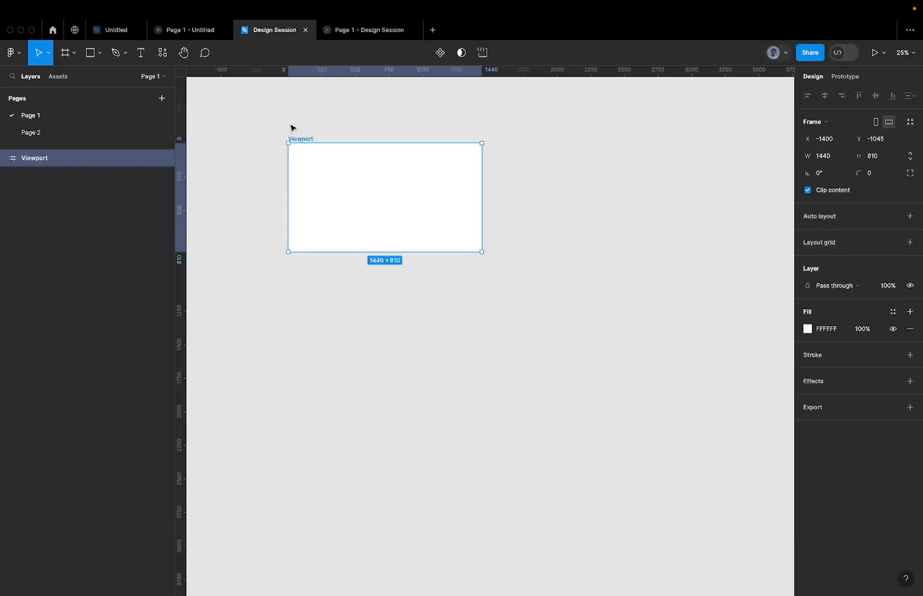
# Draw a rectangle inside the Viewport frame and stretch it to fill the whole 1440 × 810 area
pyautogui.moveTo(108, 36)
pyautogui.press('r')
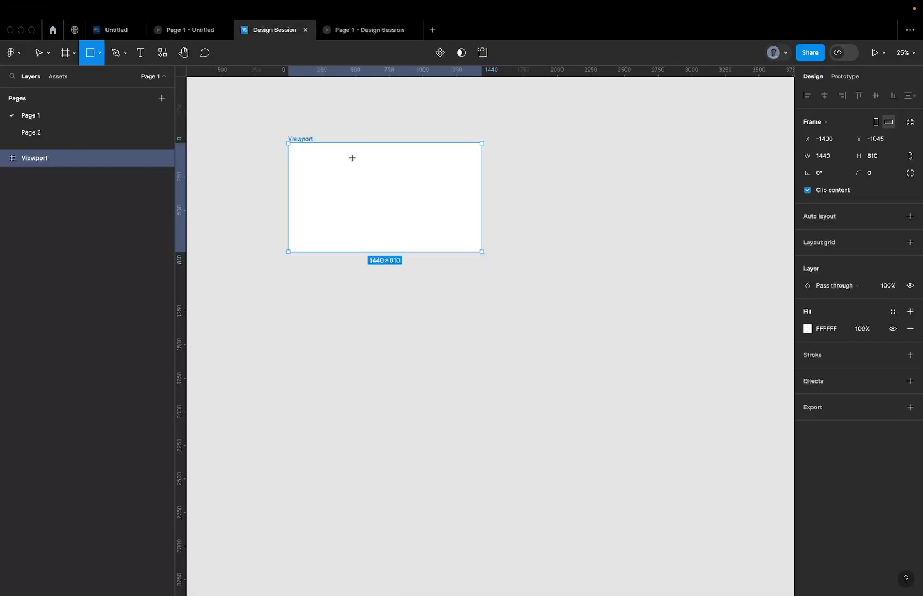
pyautogui.moveTo(303, 154); pyautogui.dragTo(481, 252)
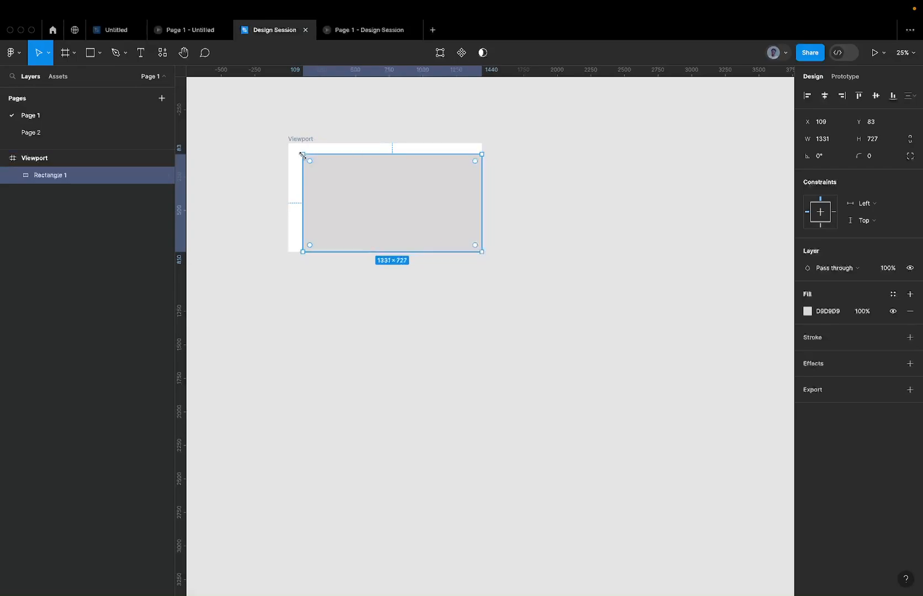
pyautogui.moveTo(303, 155); pyautogui.dragTo(287, 141)
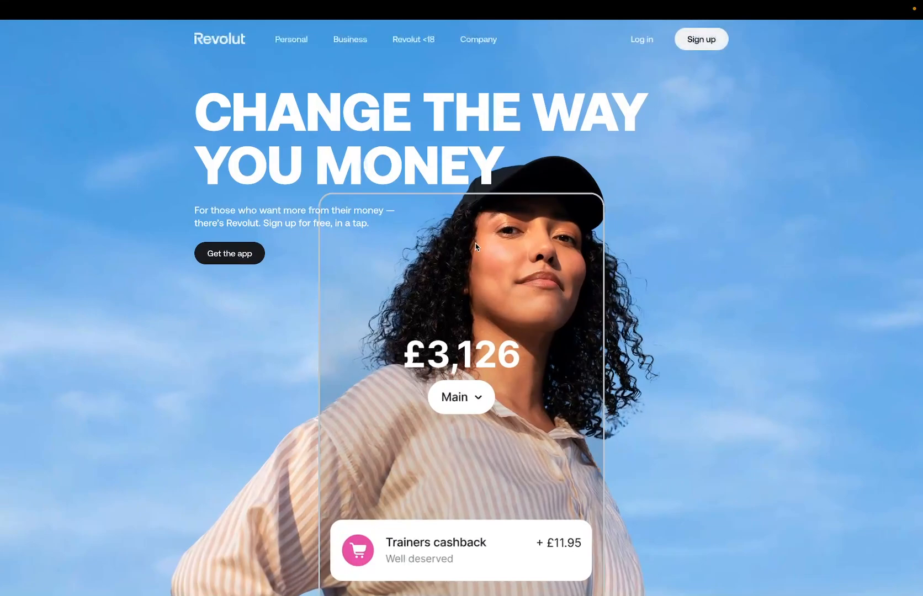
# Switch to the Arc browser, keep its sidebar shown, and open freepik.com in a new tab
pyautogui.moveTo(3, 311)
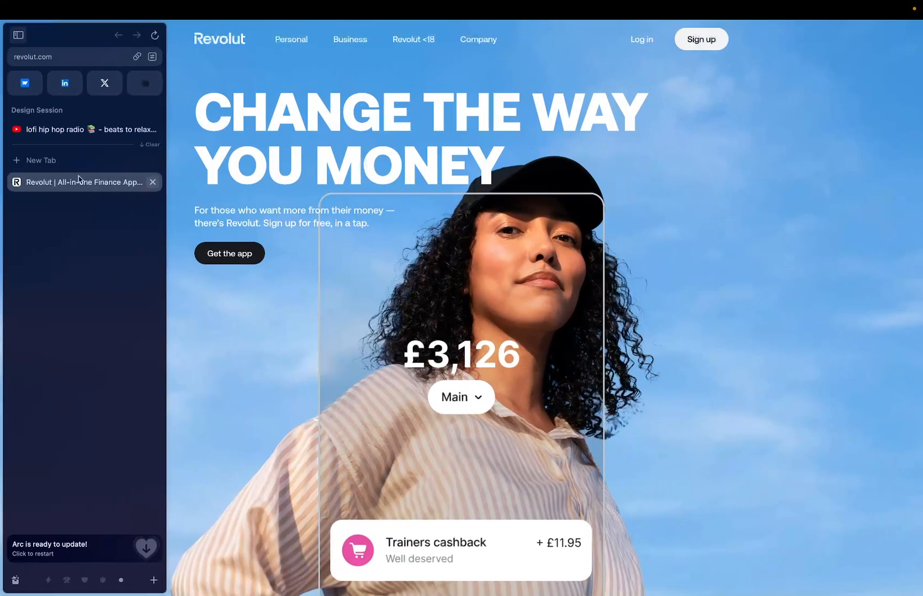
pyautogui.click(17, 35)
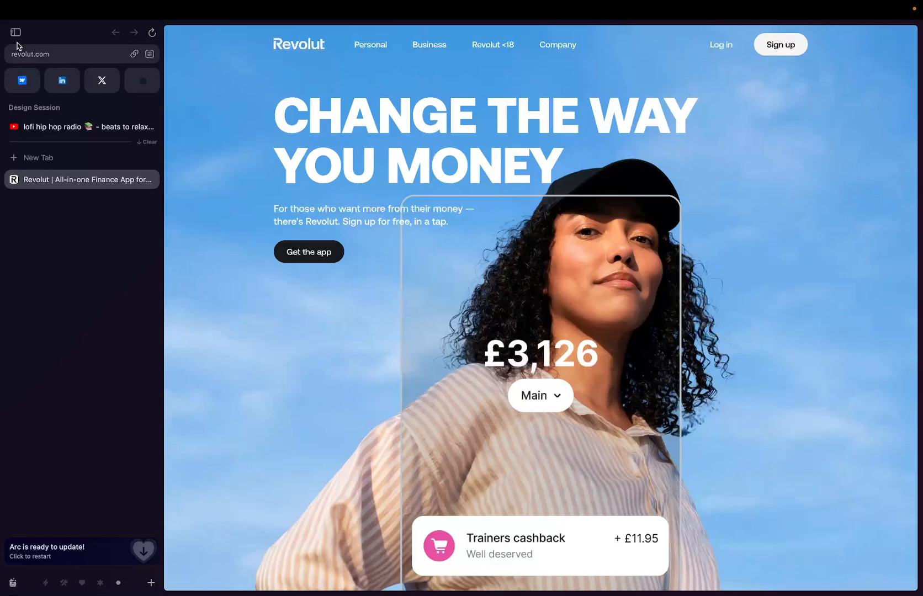
pyautogui.click(62, 155)
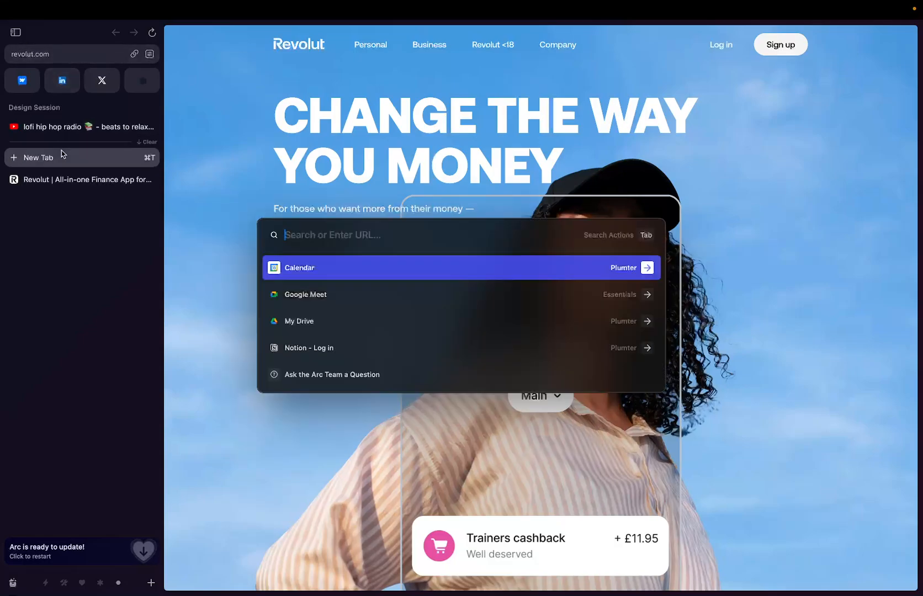
pyautogui.write('freepik.com')
pyautogui.press('Return')
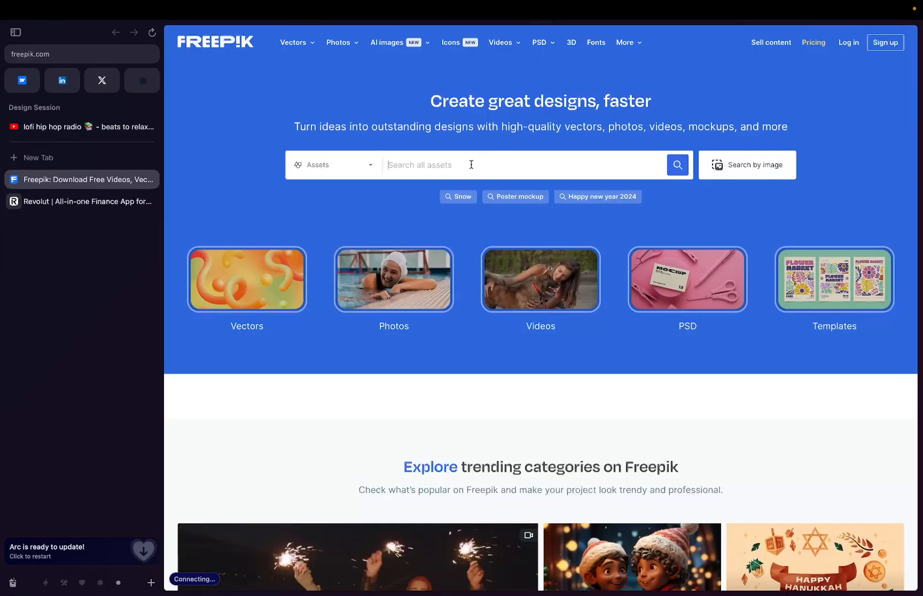
# Search Freepik for "woman with blue sky background"
pyautogui.write('wo')
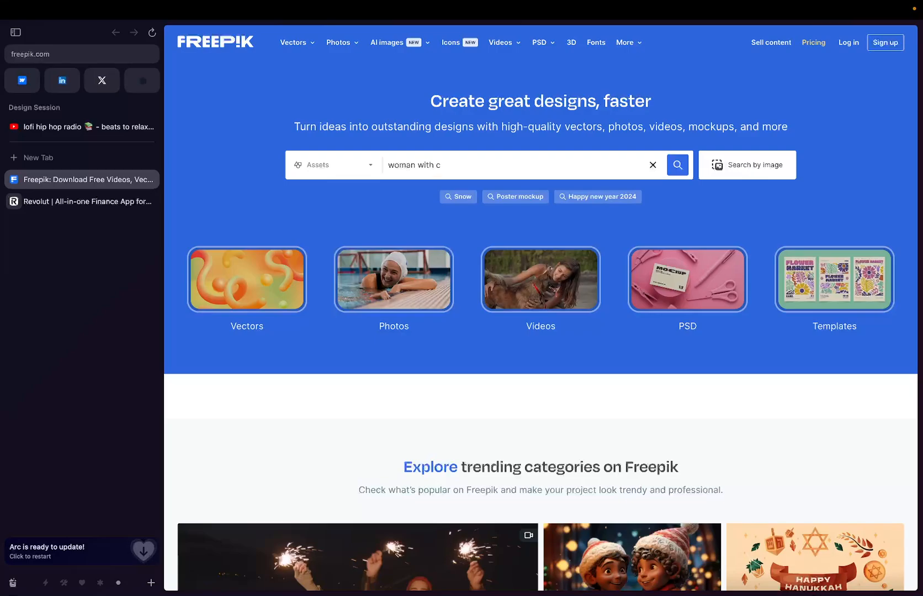
pyautogui.write('man with blue ')
pyautogui.write('sky backgroyunfg')
pyautogui.press('BackSpace')
pyautogui.write('d')
pyautogui.press('Return')
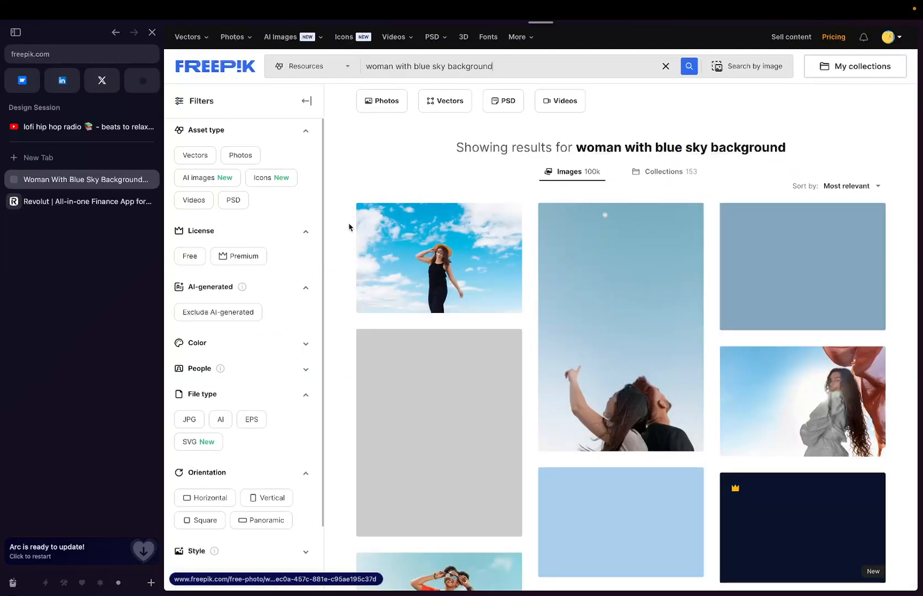
# Filter the Freepik results to free, horizontal photos and exclude AI-generated images
pyautogui.click(190, 256)
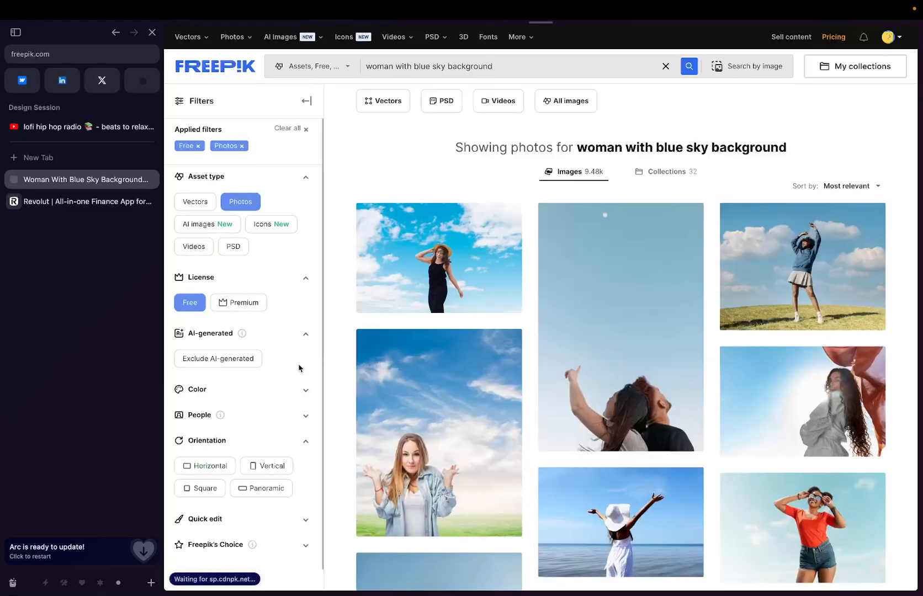
pyautogui.click(226, 362)
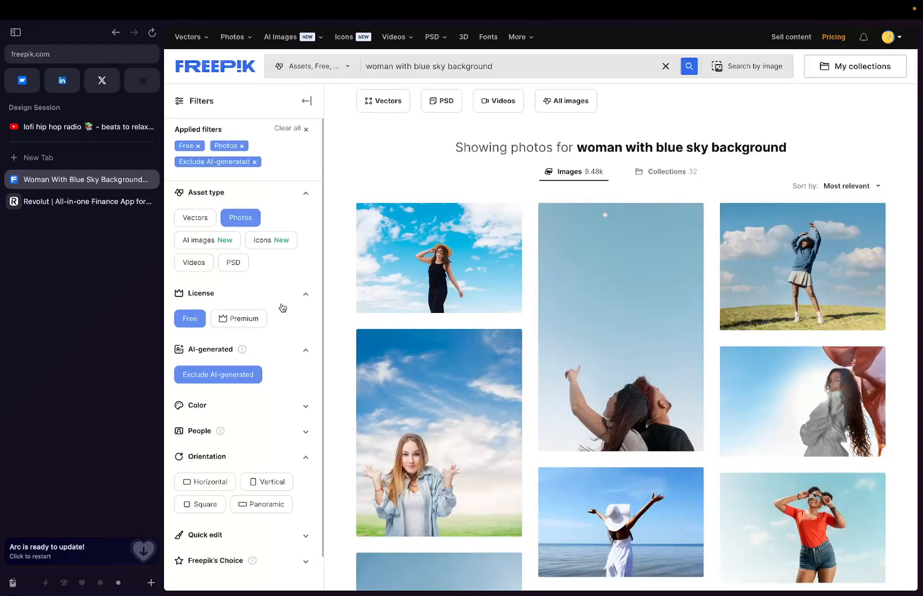
pyautogui.scroll(-2, 282, 308)
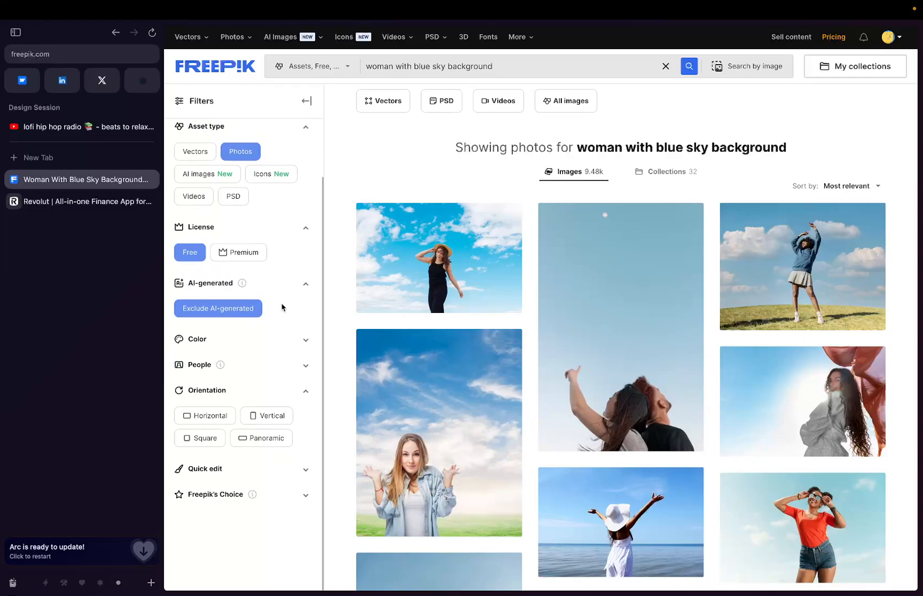
pyautogui.click(207, 417)
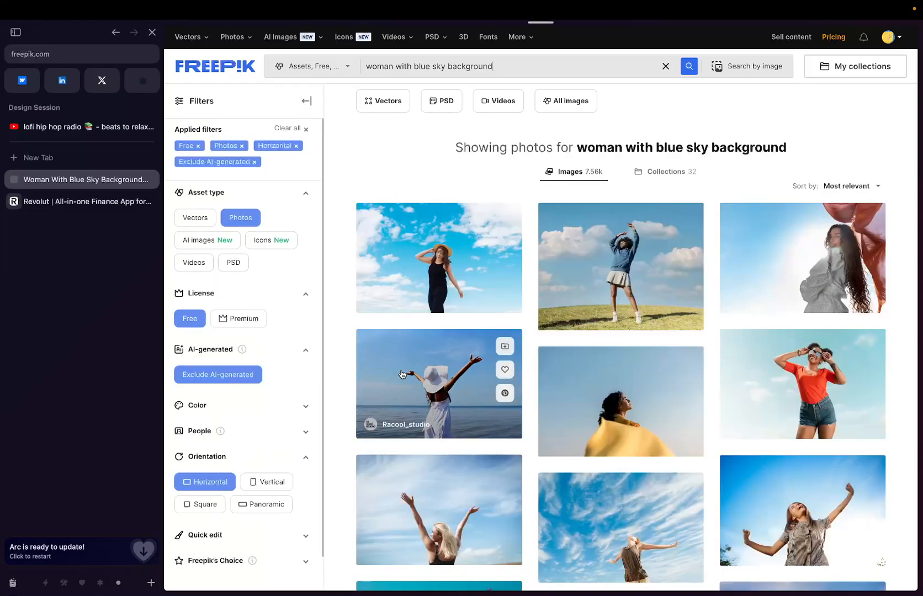
# Compare the Freepik photo results with the Viewport frame in Figma and the hero image in the "Page 1 - Untitled" preview
pyautogui.hotkey('ctrl', 'Right')
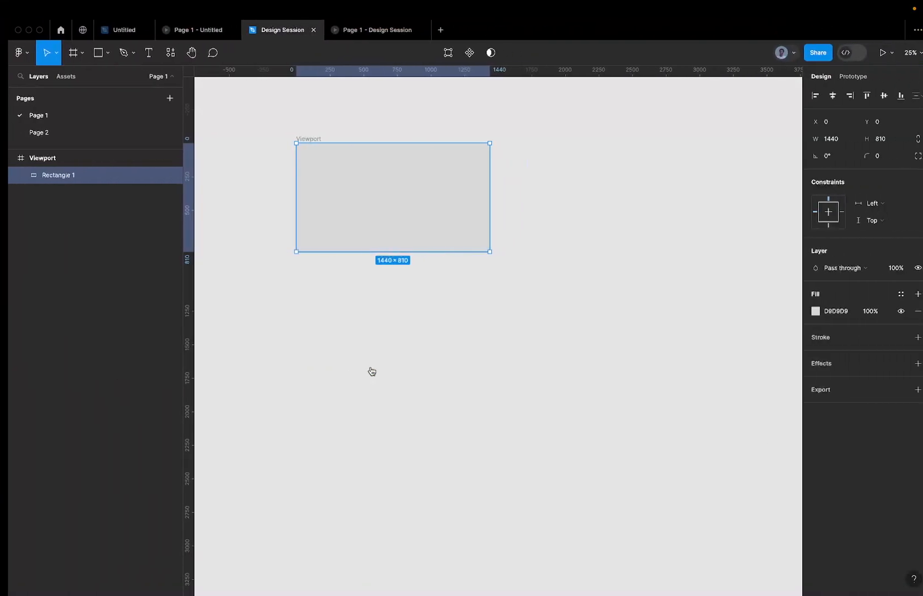
pyautogui.hotkey('ctrl', 'Left')
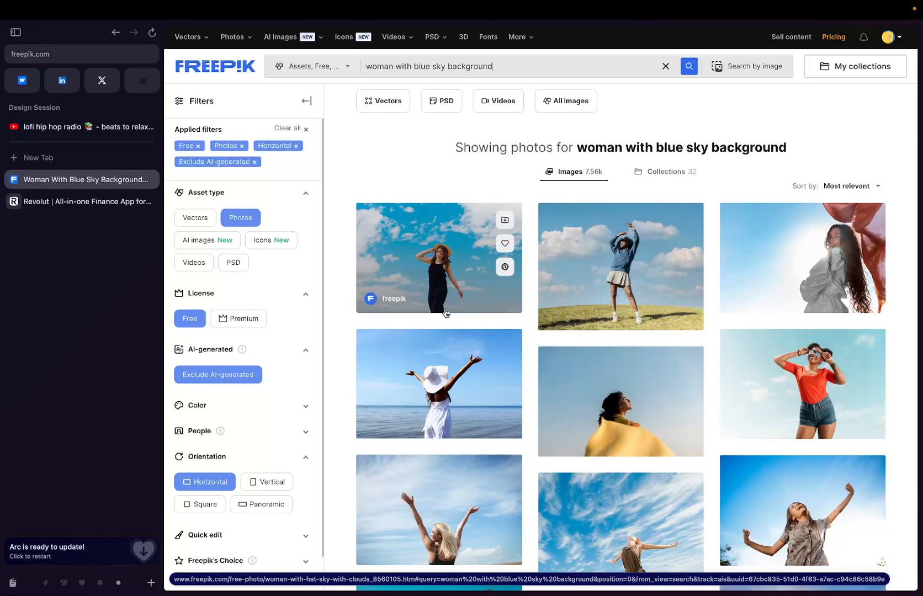
pyautogui.hotkey('ctrl', 'Right')
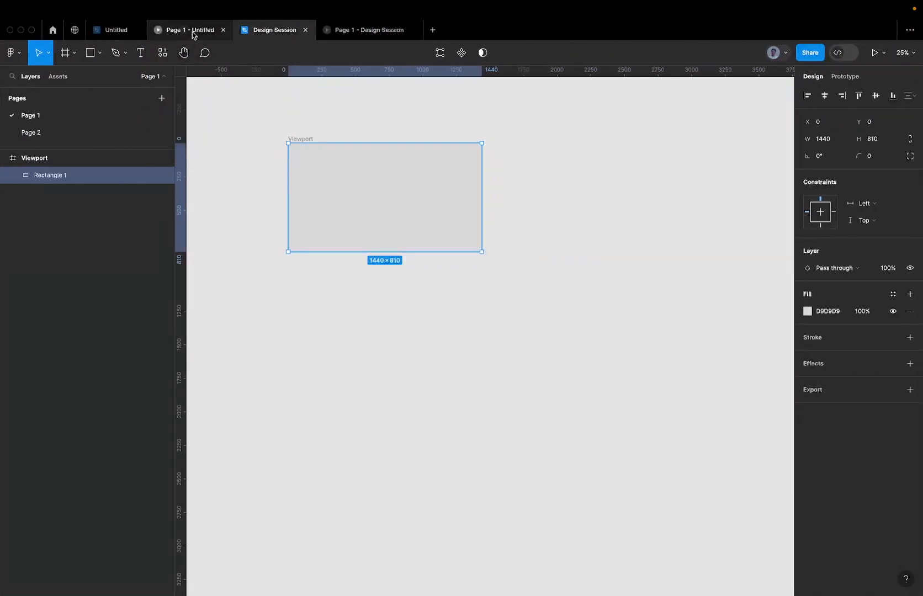
pyautogui.click(194, 34)
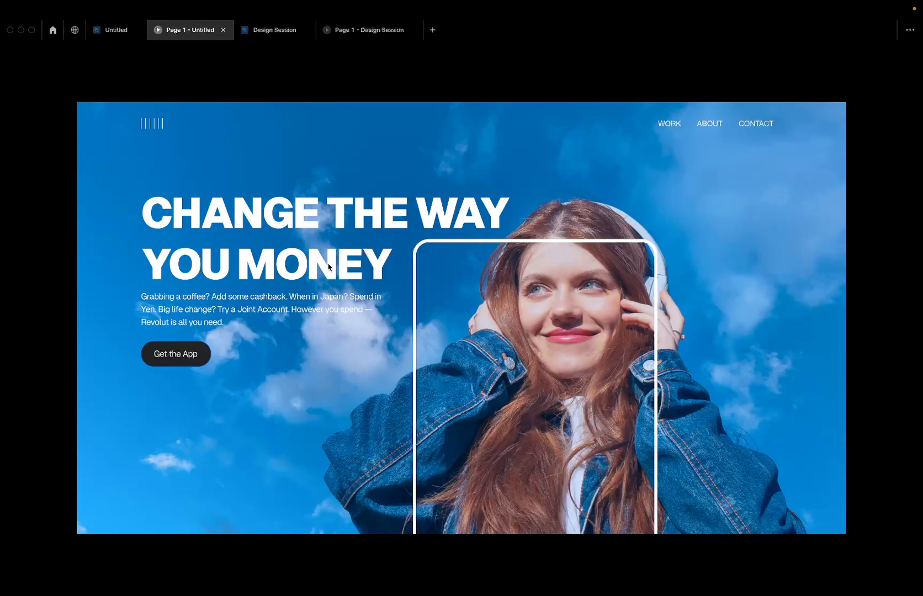
# Return to Freepik in Arc and look through the first page of photo results for a woman against a blue sky
pyautogui.hotkey('ctrl', 'Left')
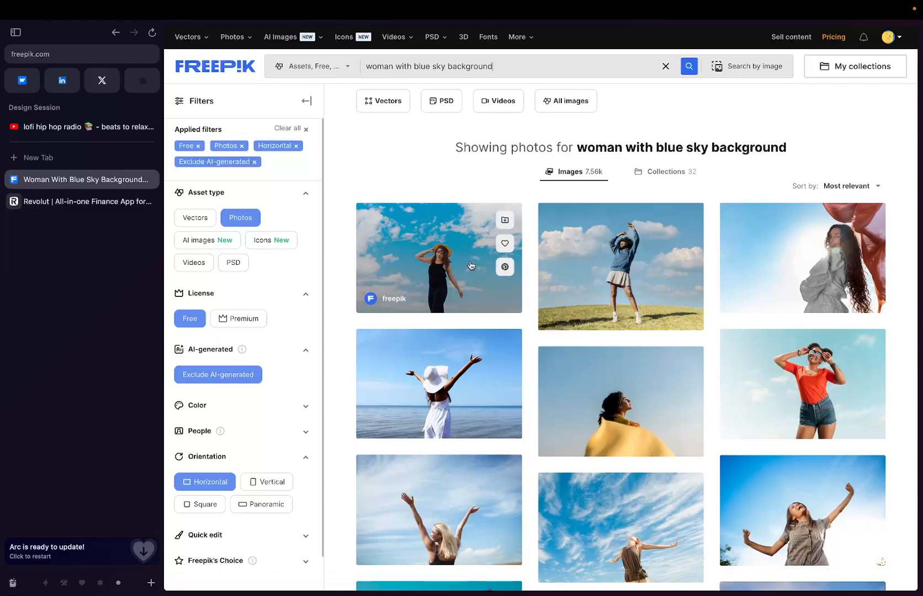
pyautogui.scroll(-2, 471, 266)
pyautogui.scroll(1, 869, 138)
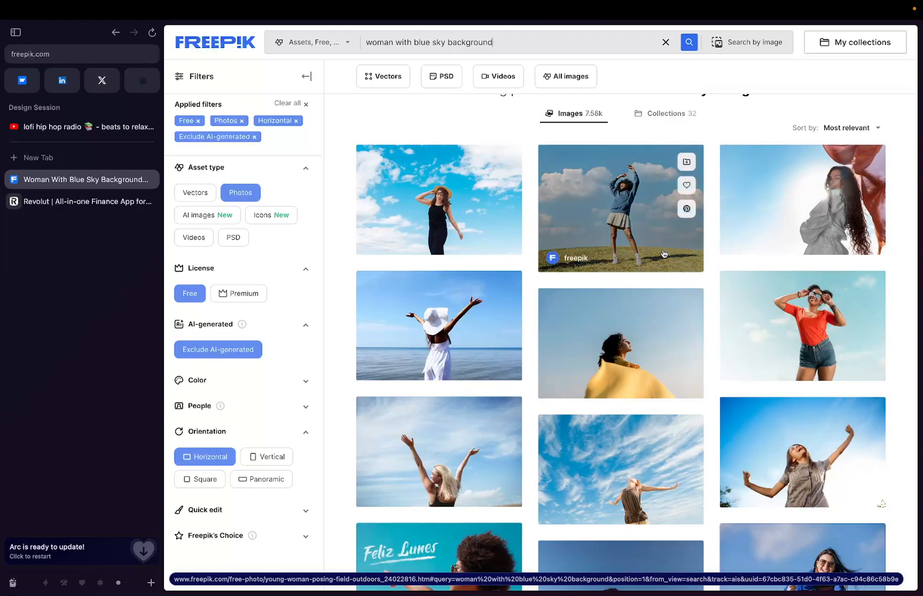
pyautogui.scroll(-3, 664, 253)
pyautogui.scroll(-2, 664, 253)
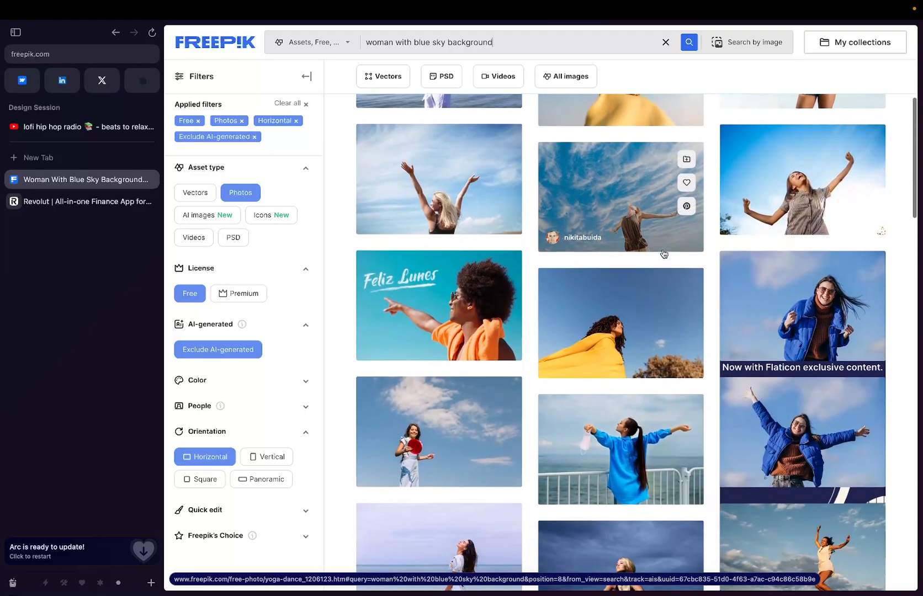
pyautogui.scroll(-4, 664, 253)
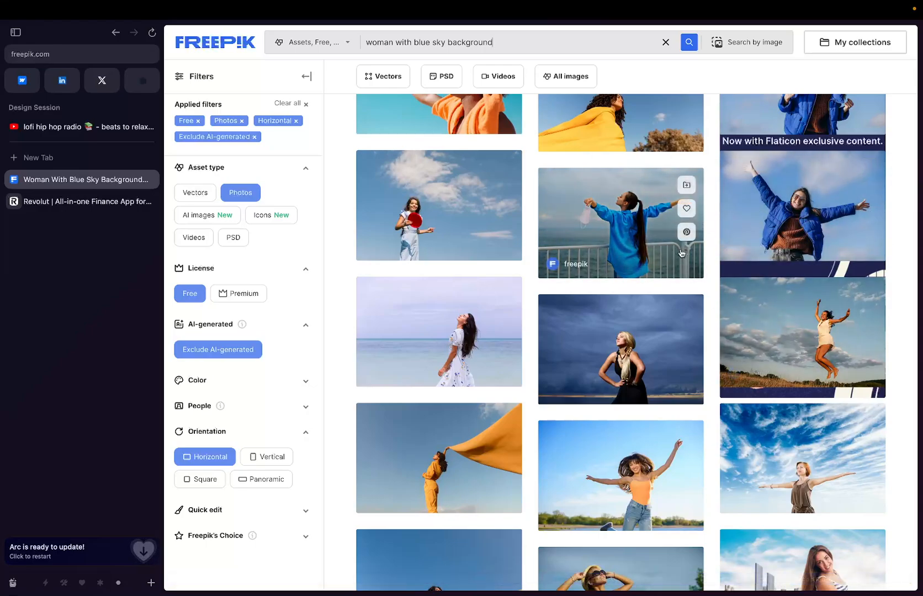
pyautogui.scroll(-2, 681, 254)
pyautogui.scroll(-2, 682, 253)
pyautogui.scroll(-2, 685, 246)
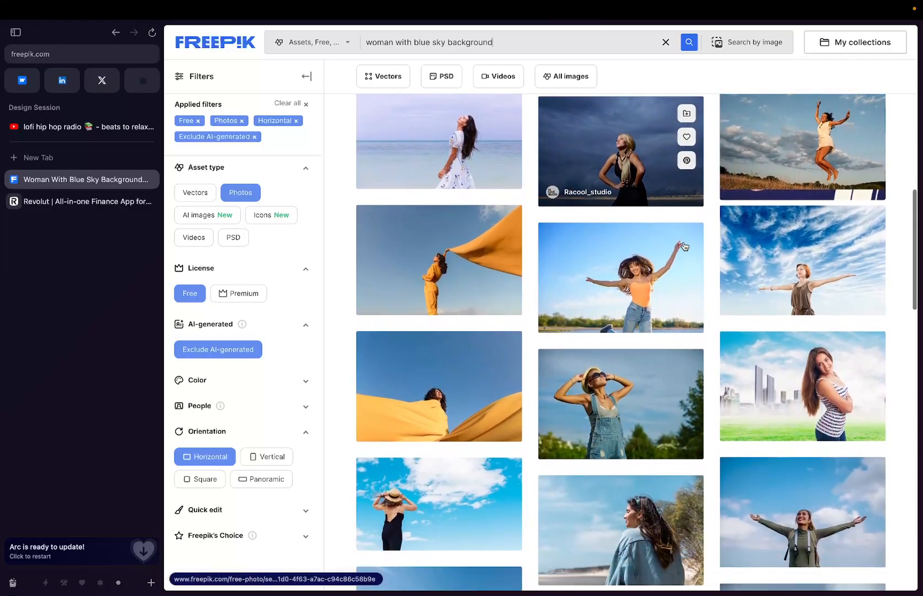
pyautogui.scroll(-3, 685, 247)
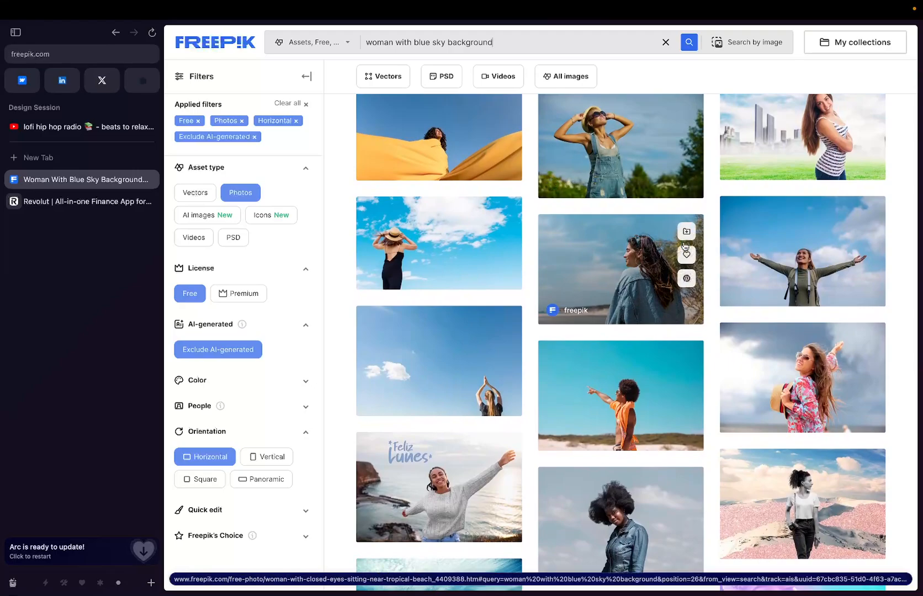
pyautogui.scroll(-10, 685, 246)
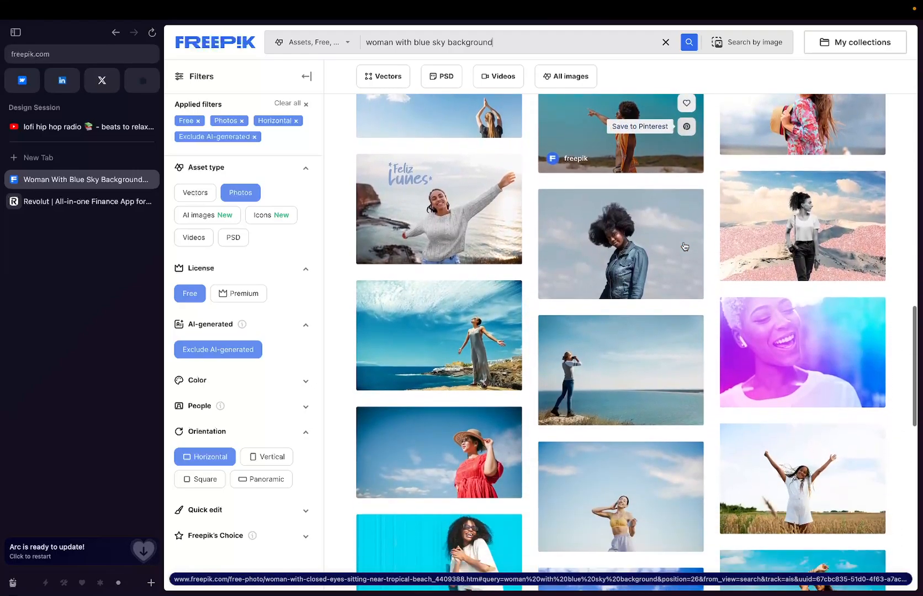
pyautogui.scroll(-4, 685, 246)
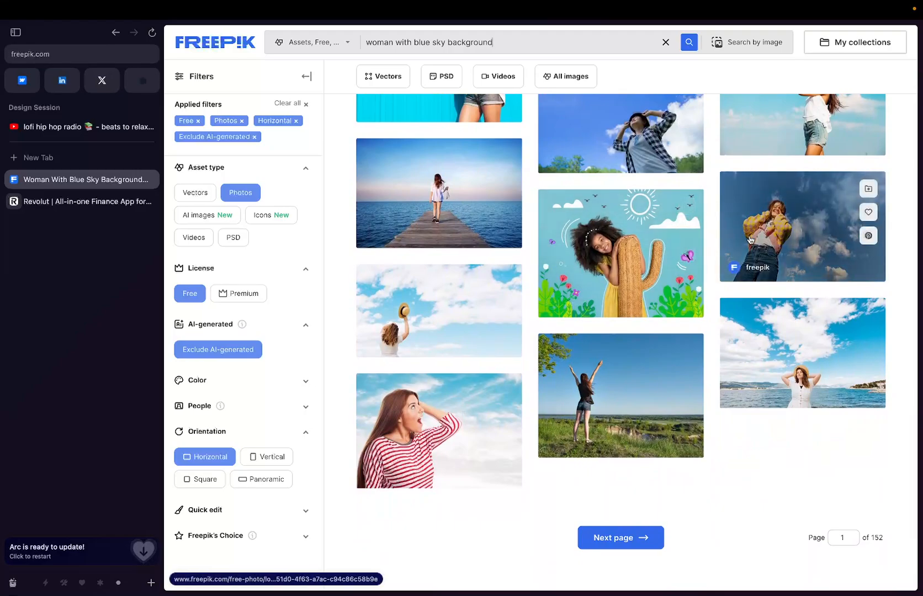
# Open the "low angle woman posing outdoors" photo and review the other photos in its series
pyautogui.click(774, 221)
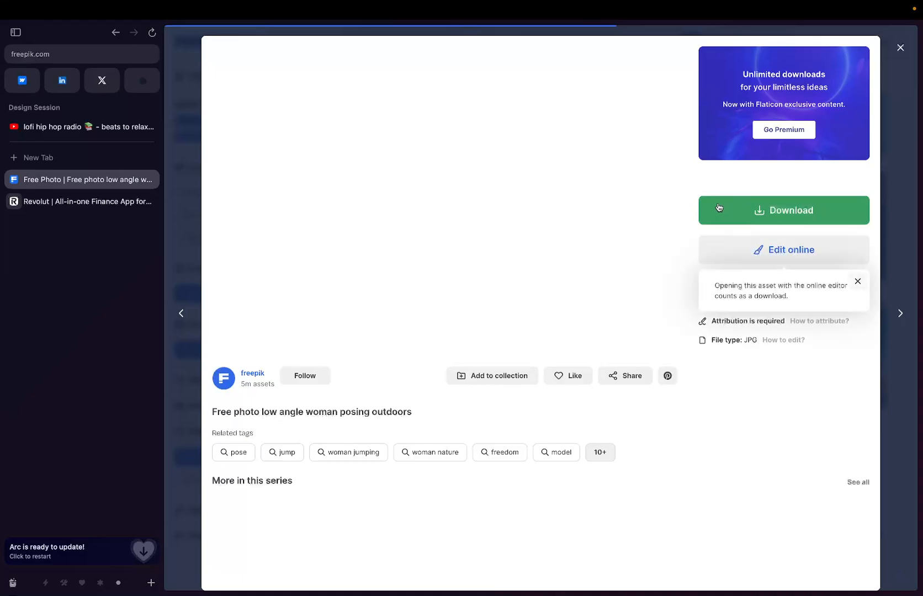
pyautogui.scroll(-2, 554, 246)
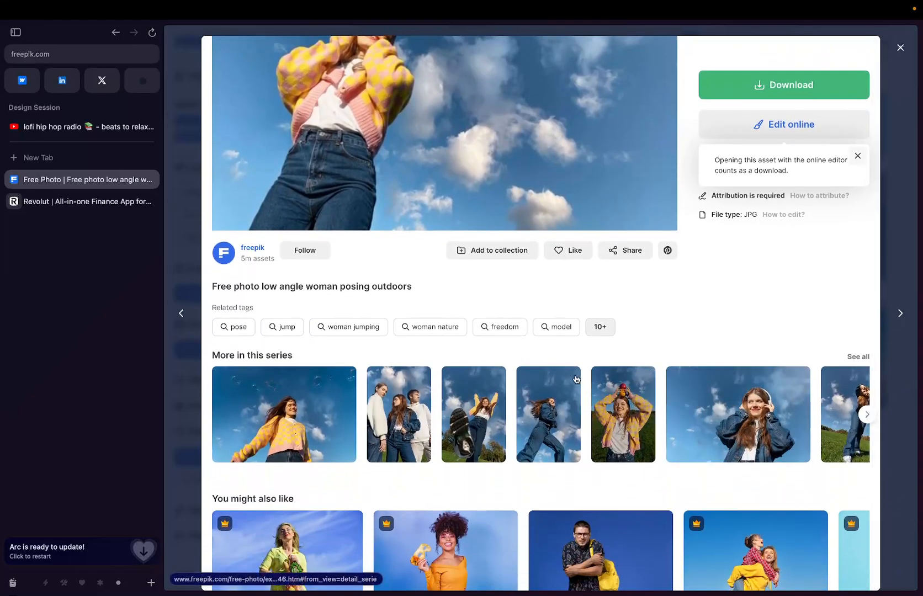
pyautogui.scroll(2, 556, 406)
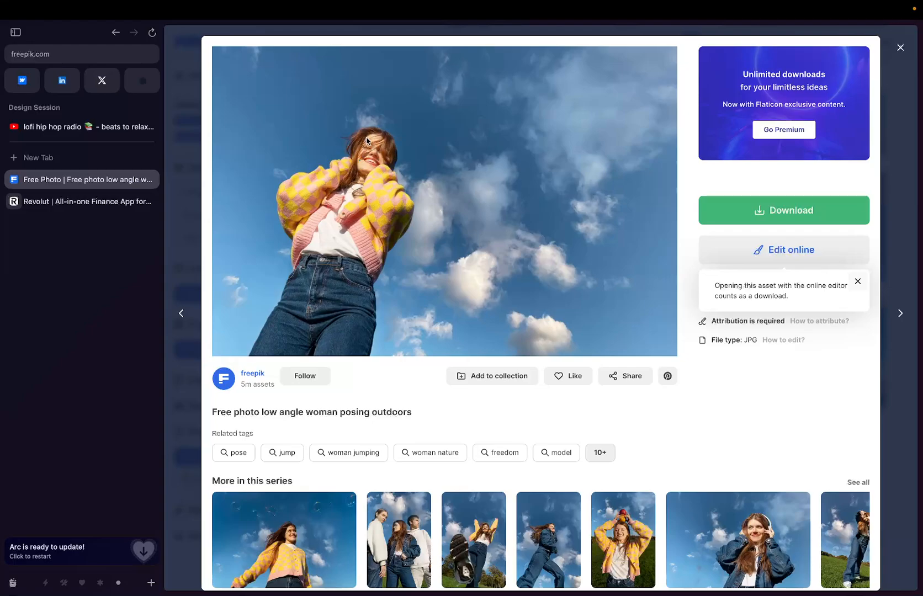
pyautogui.scroll(-3, 425, 185)
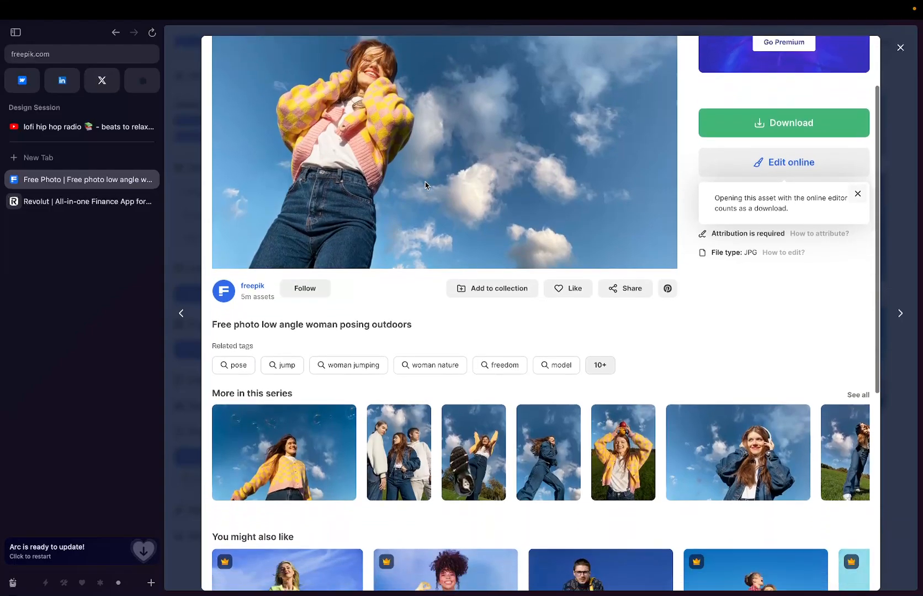
# Open the series photo of the woman with headphones and a denim jacket, and download it in Original size, 3936 × 2624 px
pyautogui.click(748, 375)
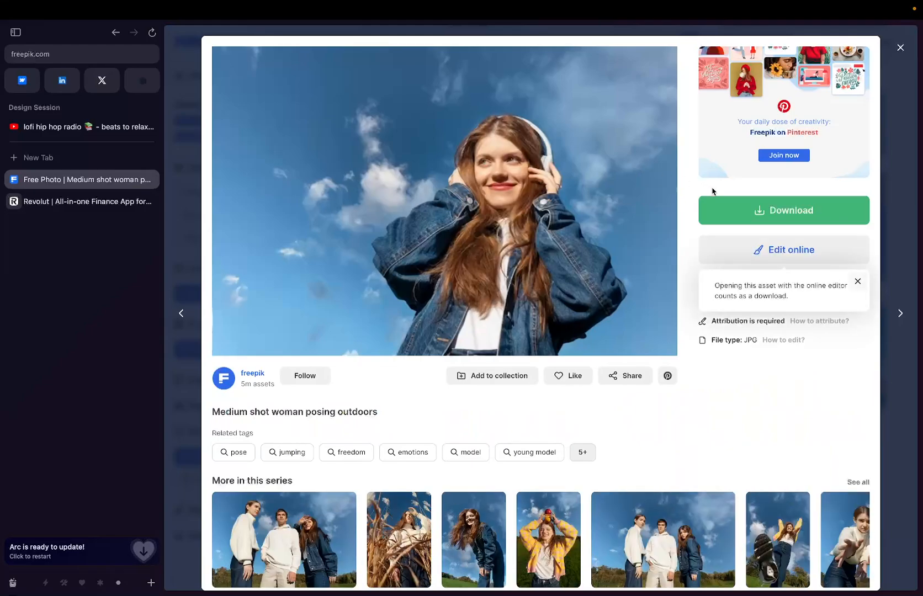
pyautogui.click(792, 216)
pyautogui.click(816, 344)
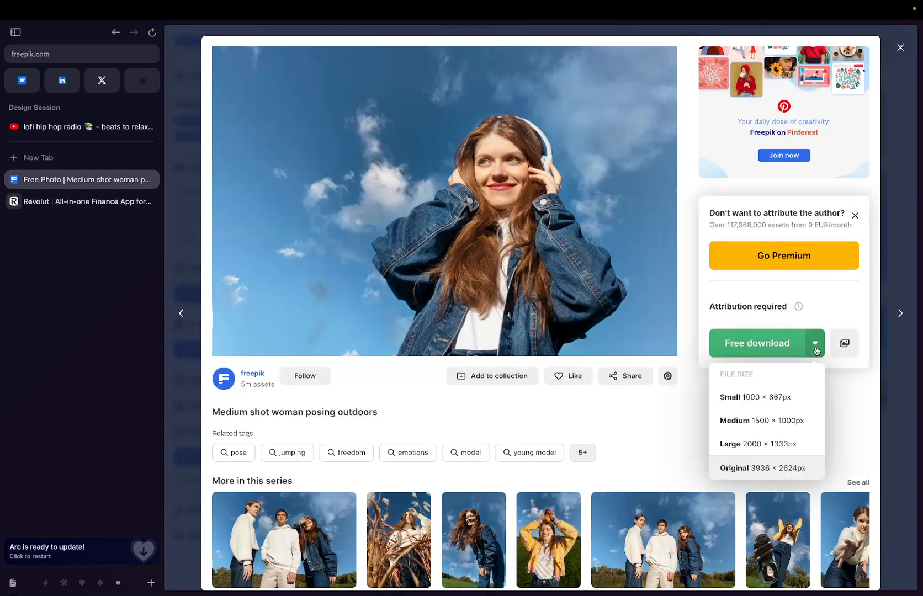
pyautogui.click(756, 473)
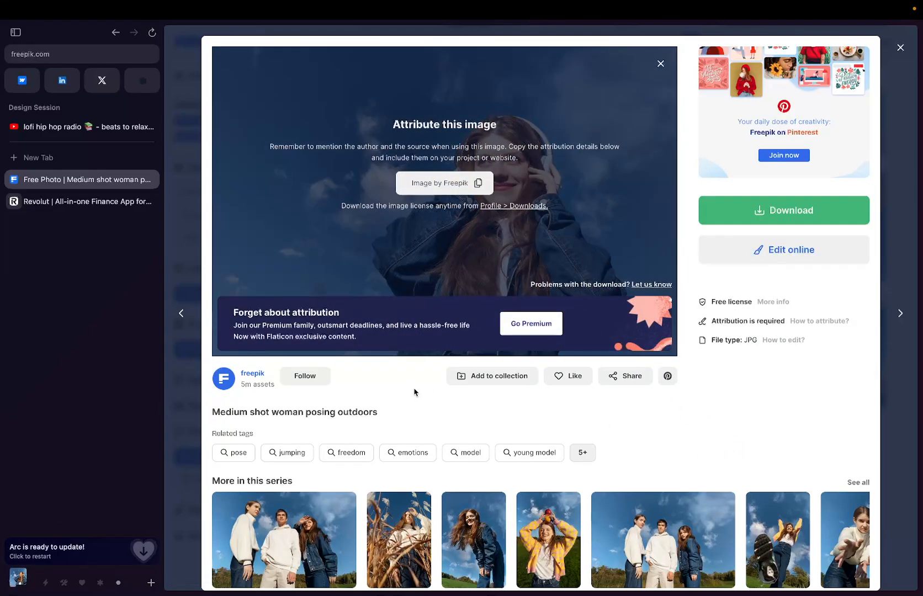
# Switch to the Design Session file in Figma and place the downloaded medium-shot woman "(1).jpg" photo beside the Viewport frame
pyautogui.hotkey('ctrl', 'Right')
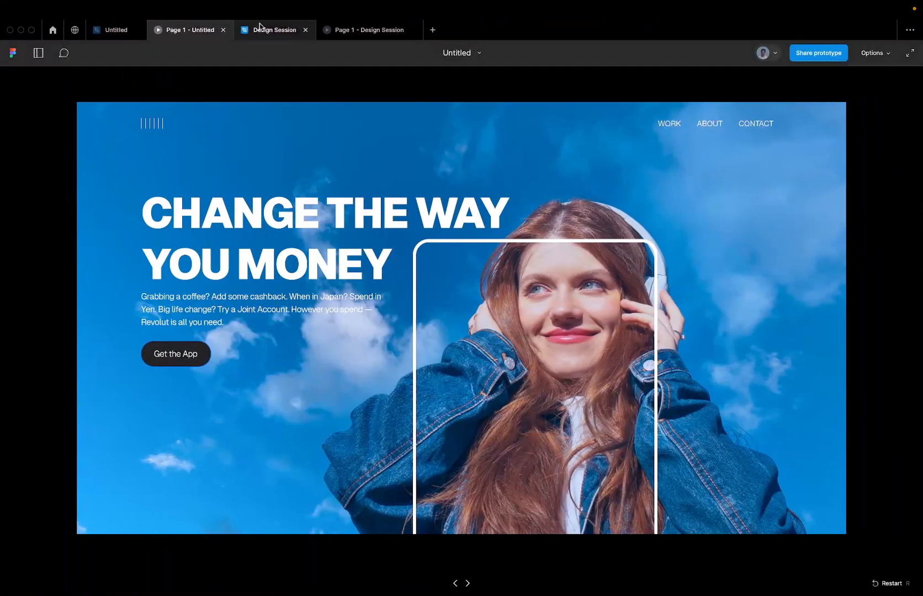
pyautogui.click(260, 27)
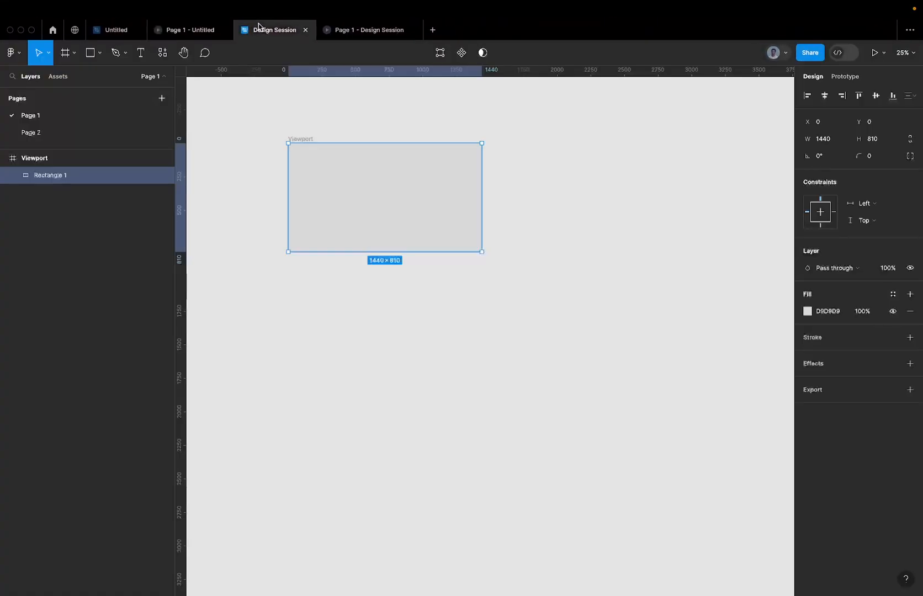
pyautogui.click(454, 276)
pyautogui.click(369, 239)
pyautogui.press('super+shift+k')
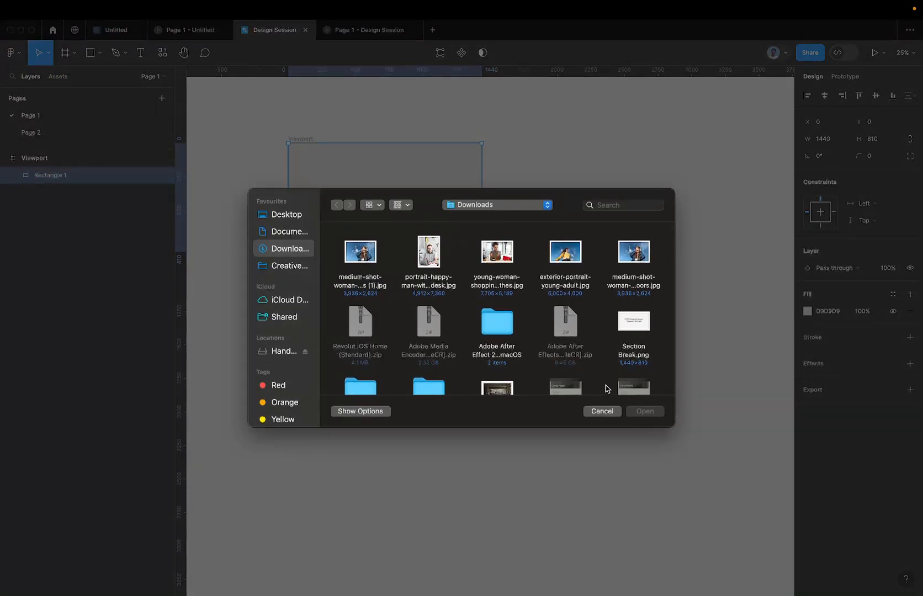
pyautogui.doubleClick(361, 253)
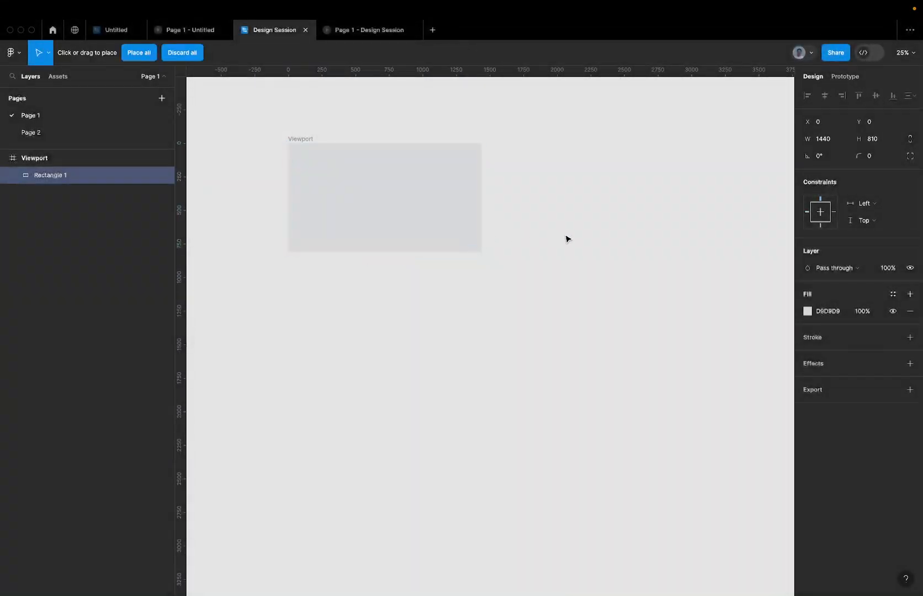
pyautogui.click(552, 253)
# Scale the placed photo down proportionally to about 1377 × 918 and move it into the Viewport frame
pyautogui.scroll(-2, 507, 264)
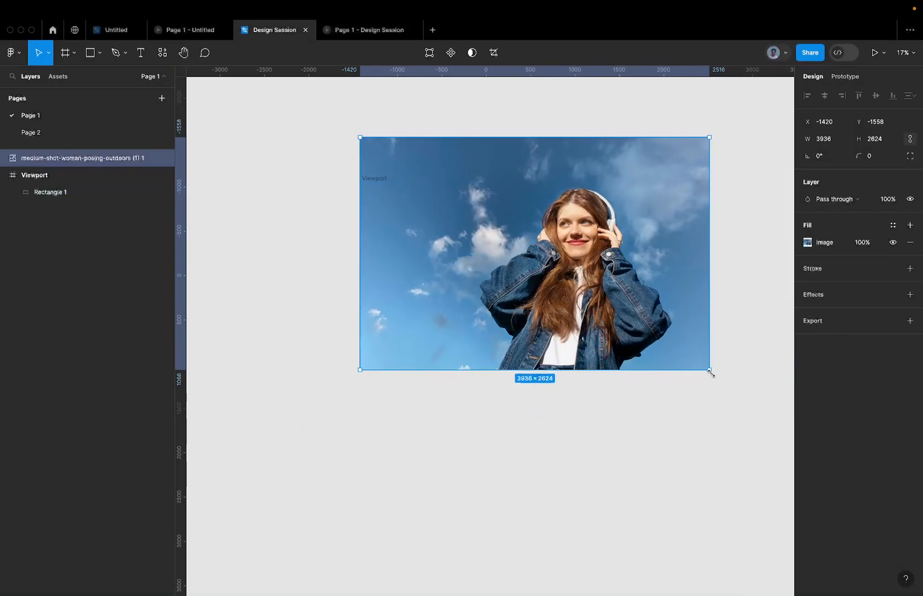
pyautogui.moveTo(710, 373); pyautogui.dragTo(451, 220)
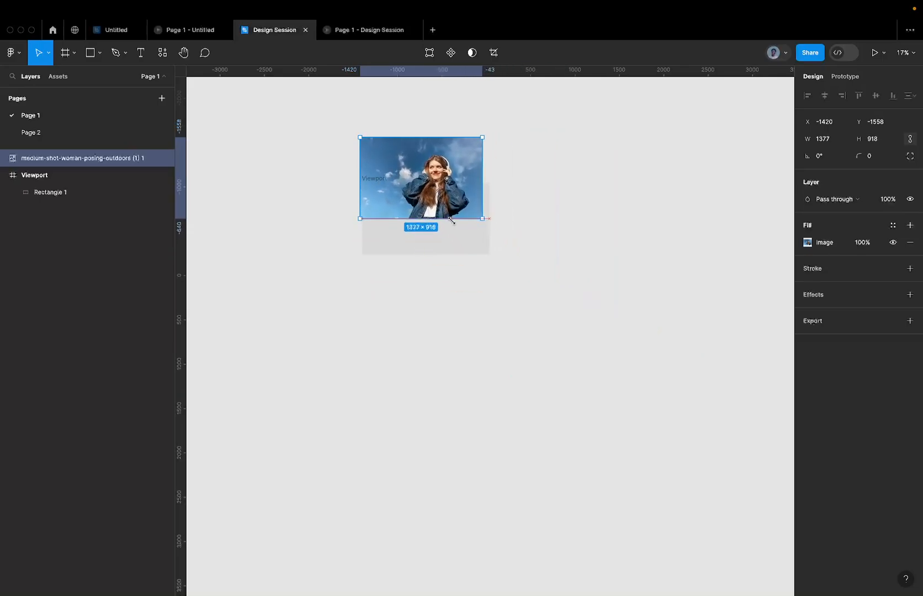
pyautogui.scroll(5, 432, 176)
pyautogui.moveTo(432, 175); pyautogui.dragTo(447, 247)
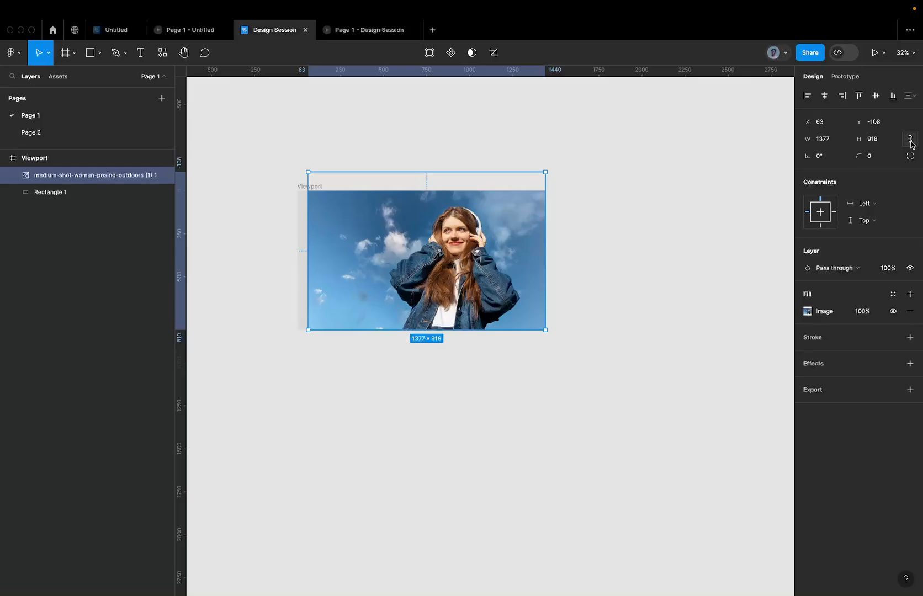
# Set the photo's width to 1440, centre it horizontally in the Viewport frame and move it vertically to Y -75
pyautogui.click(828, 139)
pyautogui.write('1440')
pyautogui.press('Return')
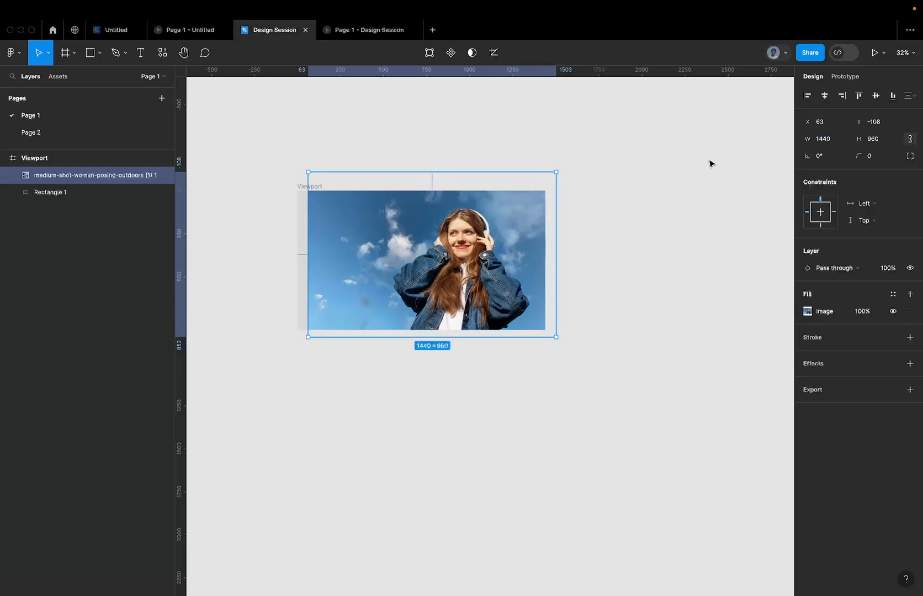
pyautogui.click(823, 98)
pyautogui.scroll(3, 428, 217)
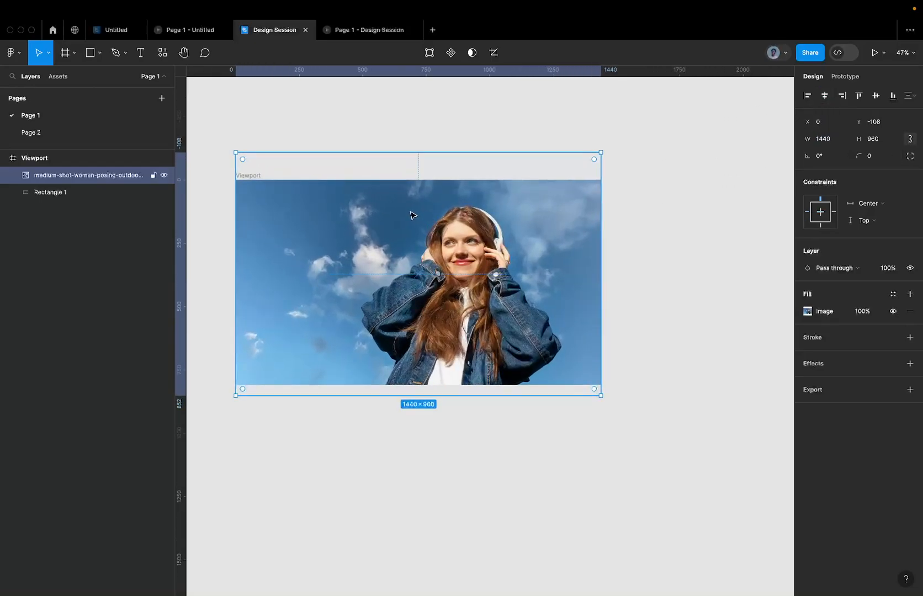
pyautogui.moveTo(411, 215); pyautogui.dragTo(417, 238)
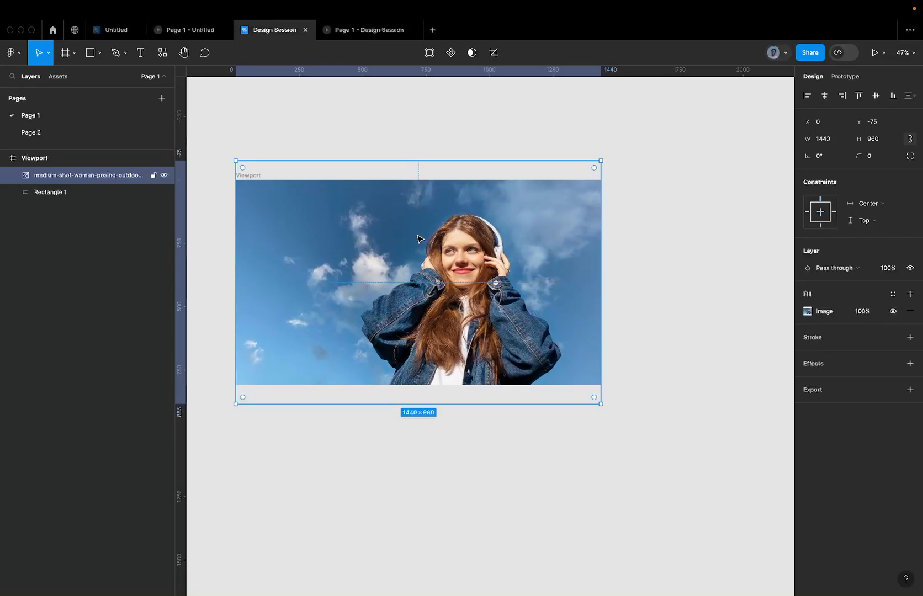
# Switch to Arc to compare the photo with the Revolut homepage hero, and return to the Figma file
pyautogui.hscroll(-2, 418, 239)
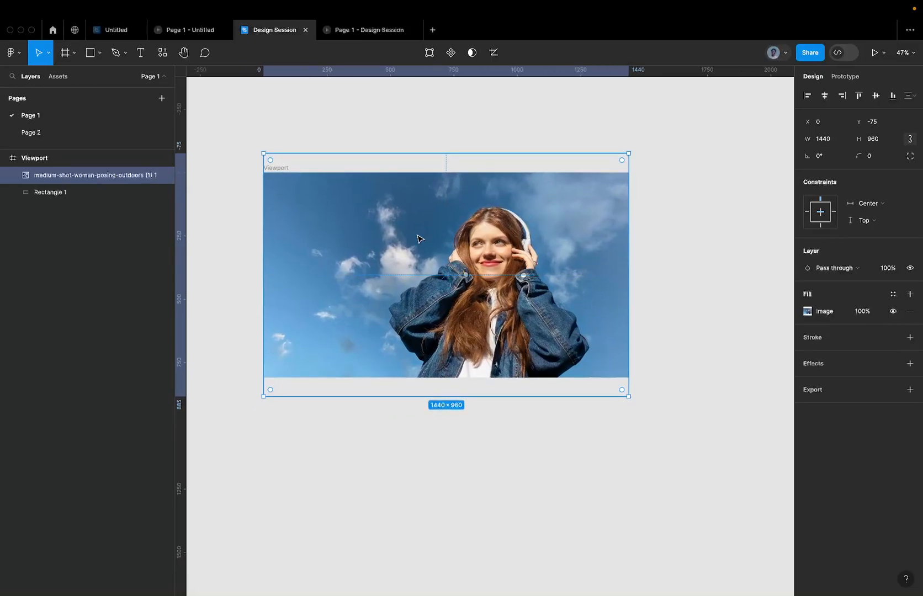
pyautogui.hotkey('ctrl', 'Left')
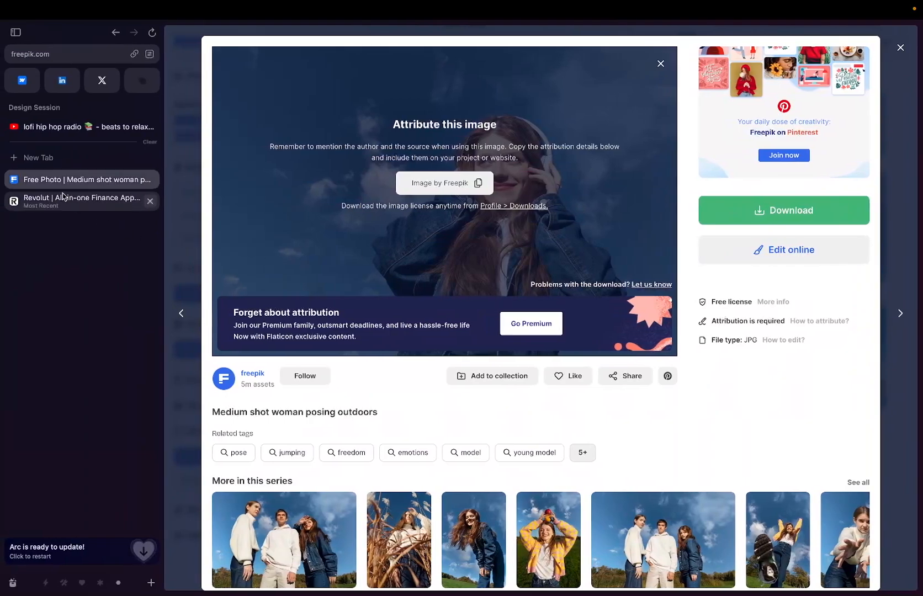
pyautogui.click(63, 198)
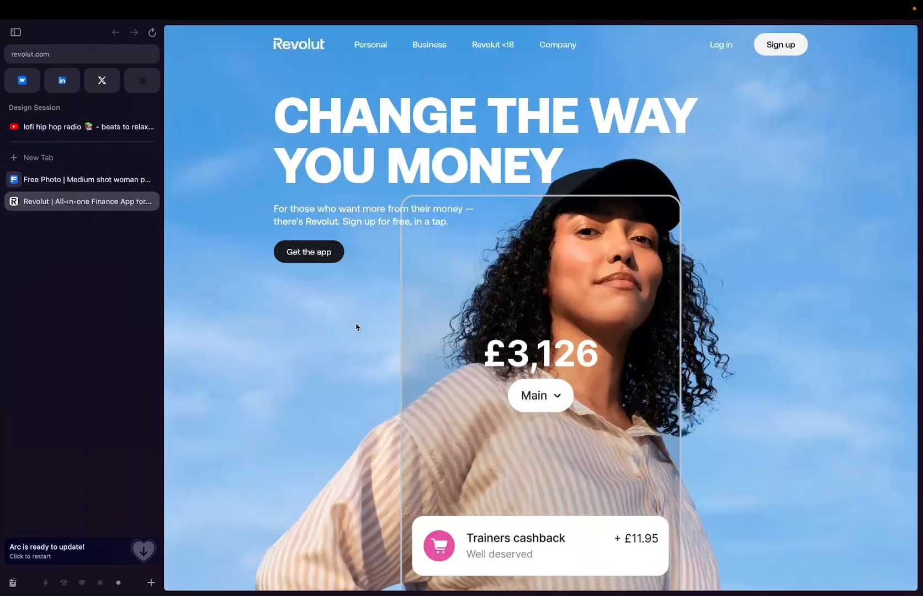
pyautogui.hotkey('ctrl', 'Right')
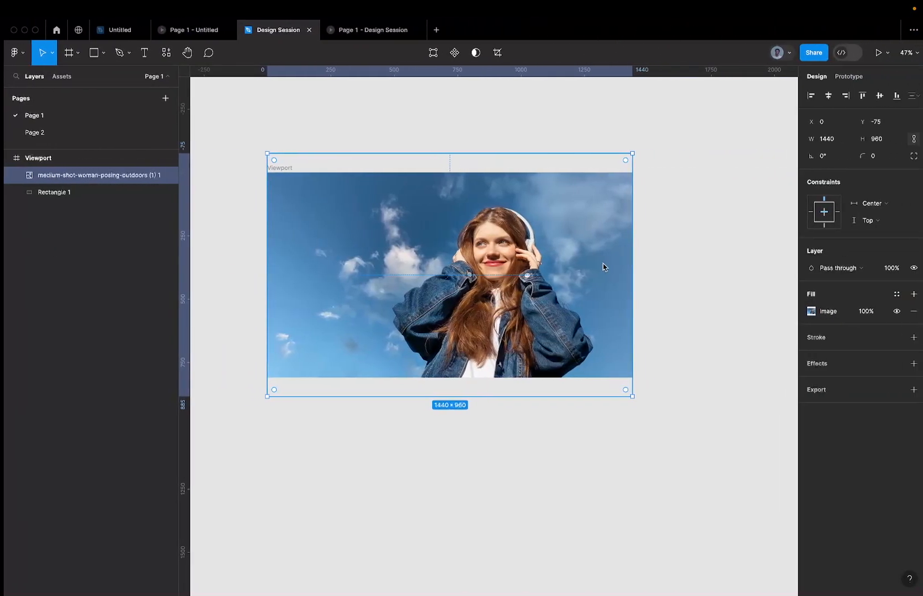
# Open the hero photo's image fill adjustments and lower Temperature for a cooler blue, undoing the first attempt and lowering it again
pyautogui.scroll(5, 531, 268)
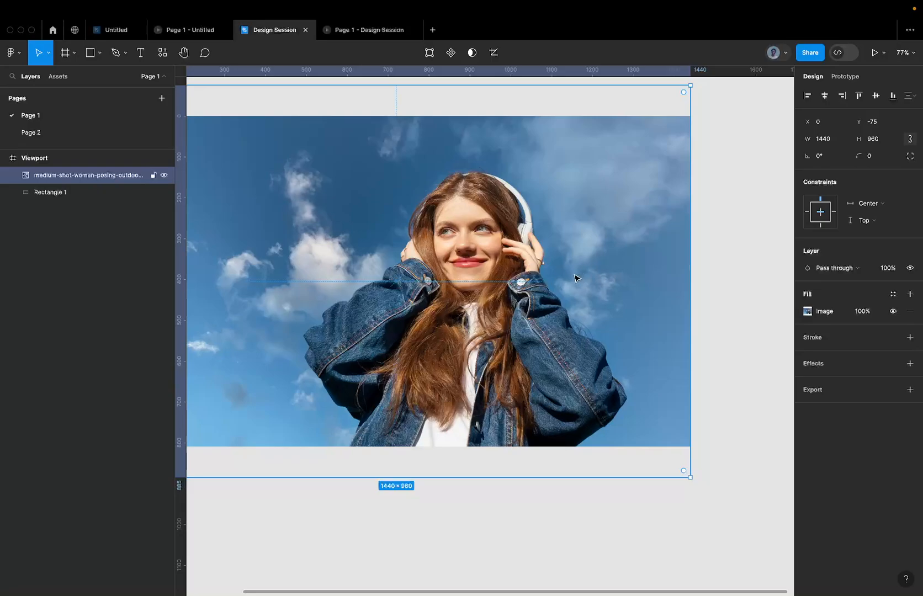
pyautogui.click(807, 312)
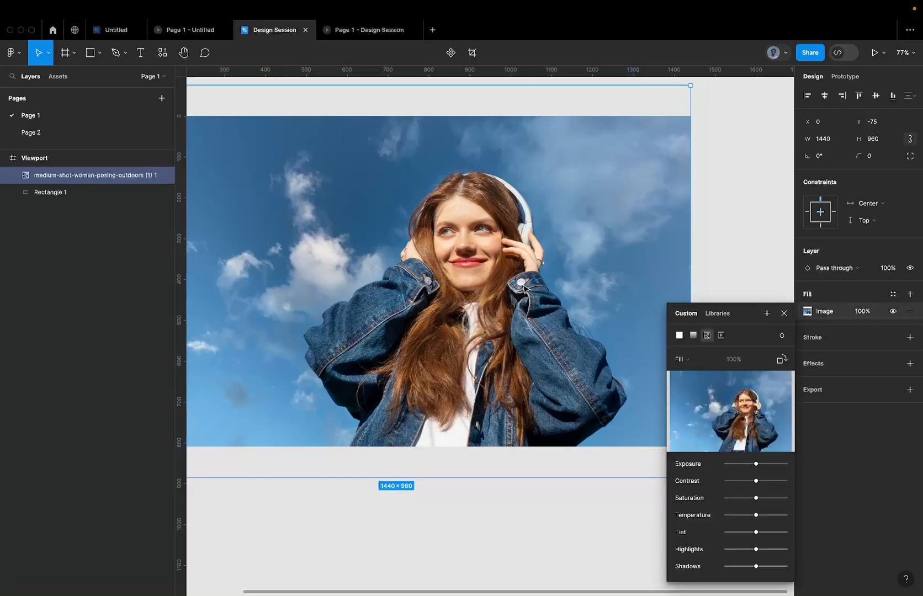
pyautogui.scroll(-2, 523, 287)
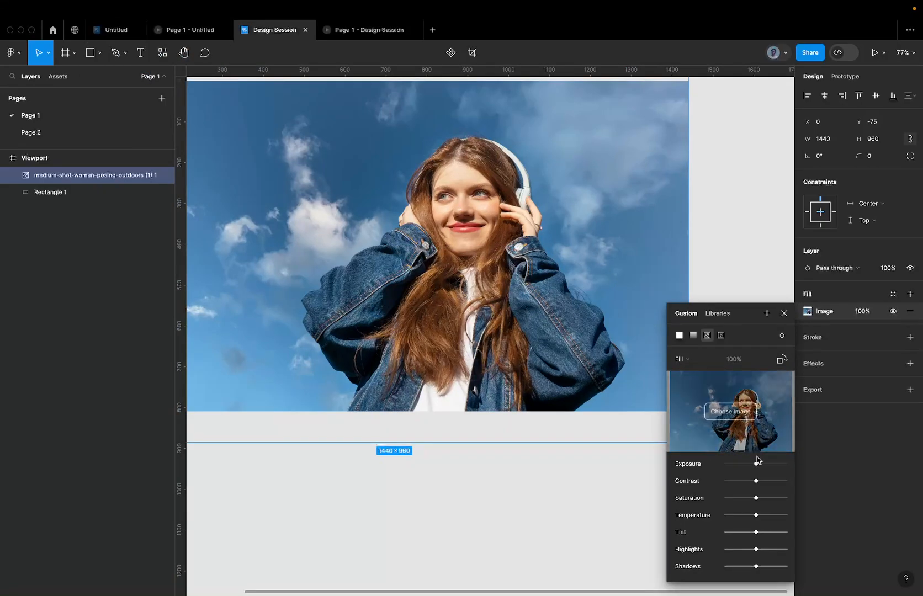
pyautogui.moveTo(756, 498); pyautogui.dragTo(740, 518)
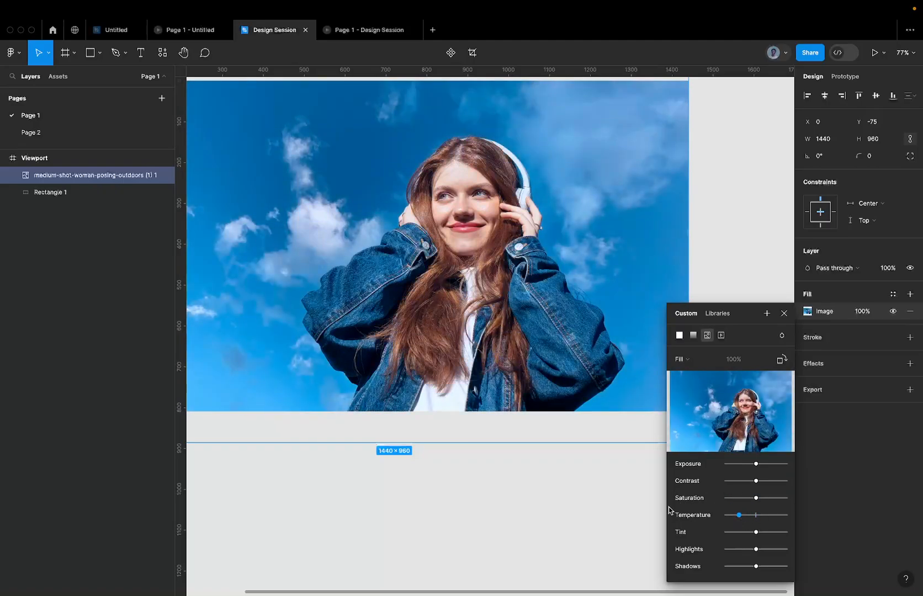
pyautogui.scroll(-3, 615, 489)
pyautogui.press('super+z')
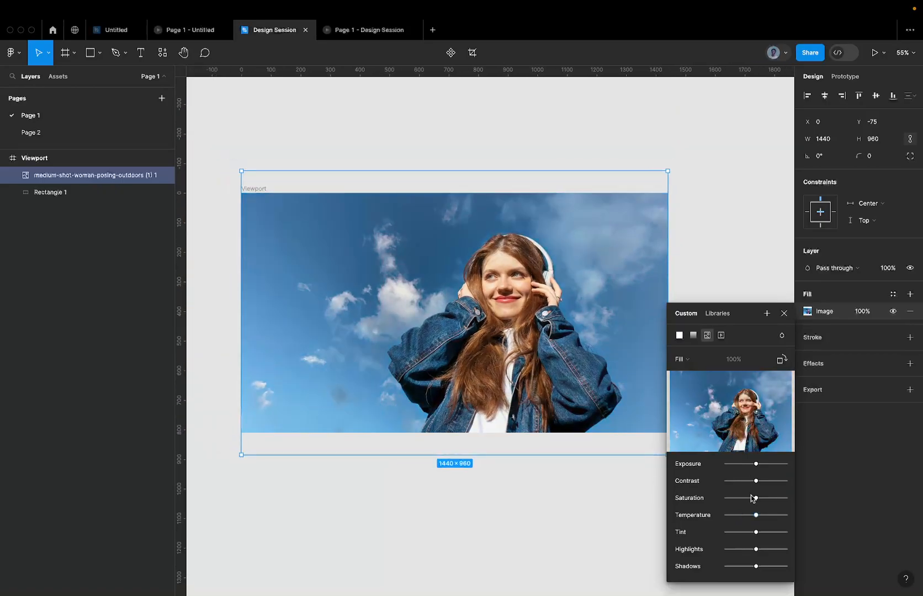
pyautogui.moveTo(748, 516)
pyautogui.mouseDown()
pyautogui.moveTo(764, 500)
pyautogui.moveTo(755, 500)
pyautogui.mouseUp()
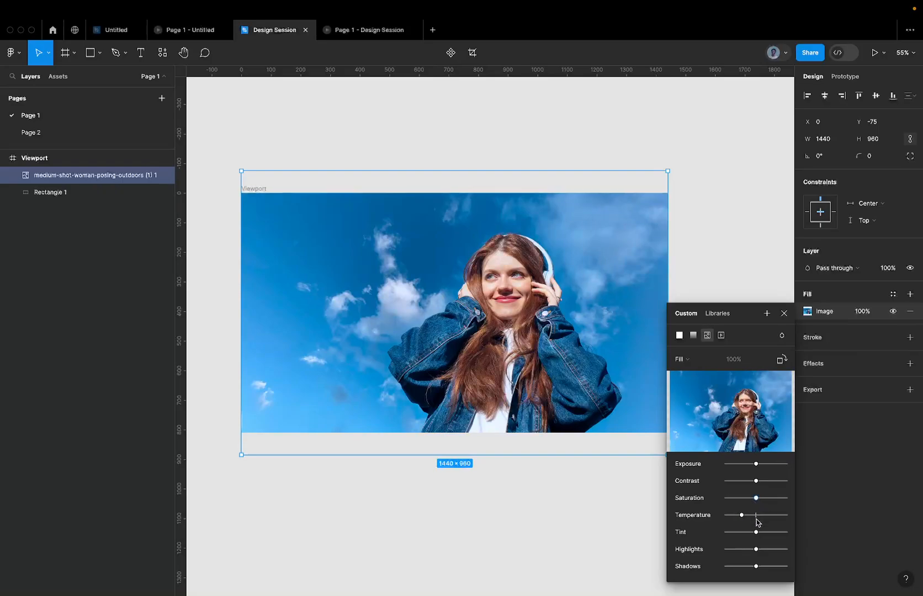
# Raise the photo's Highlights slightly and lower its Contrast to the minimum
pyautogui.moveTo(756, 549)
pyautogui.mouseDown()
pyautogui.moveTo(789, 551)
pyautogui.moveTo(763, 552)
pyautogui.moveTo(740, 568)
pyautogui.moveTo(769, 568)
pyautogui.moveTo(756, 569)
pyautogui.mouseUp()
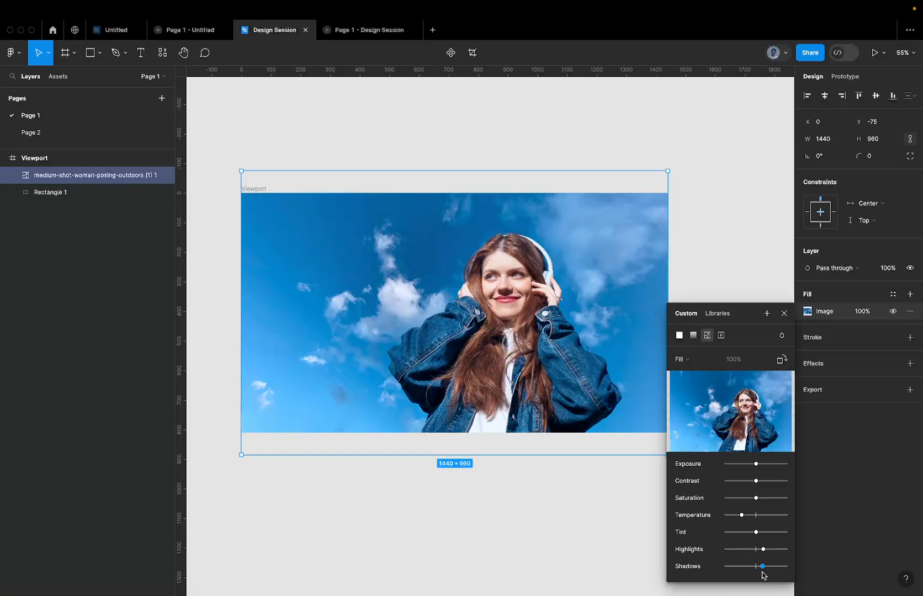
pyautogui.moveTo(756, 481); pyautogui.dragTo(714, 486)
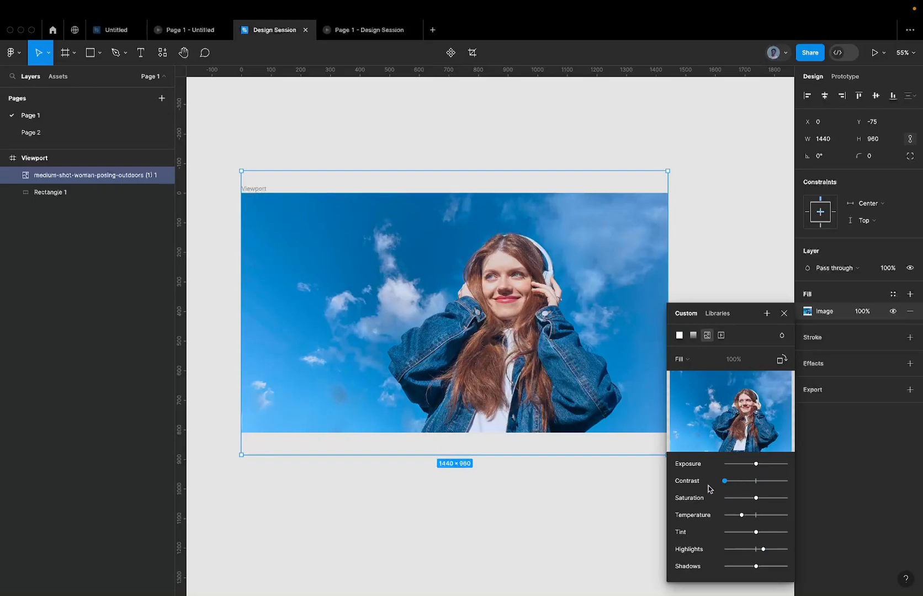
# Try a slightly higher Exposure on the photo, reset it to neutral, and close the image adjustments
pyautogui.moveTo(756, 465); pyautogui.dragTo(759, 466)
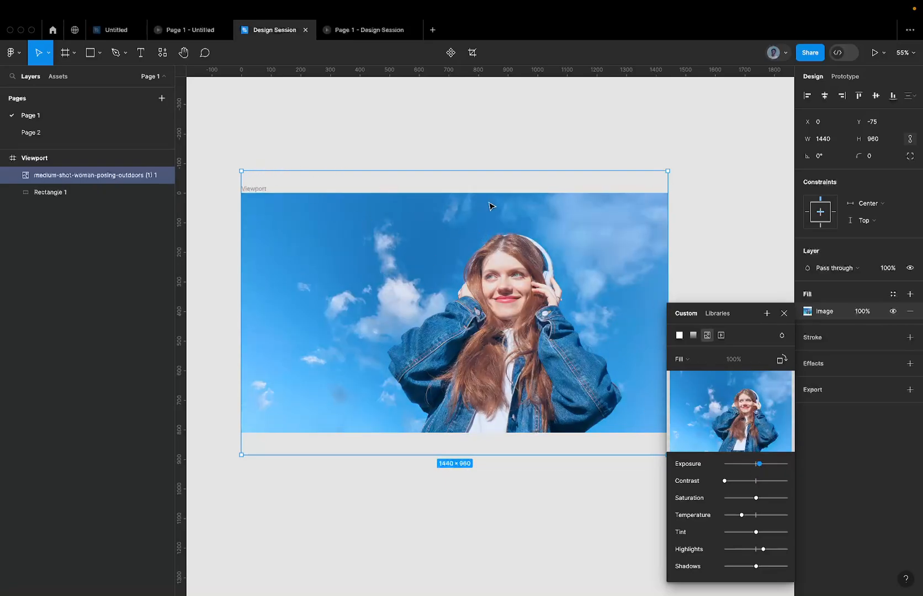
pyautogui.scroll(5, 491, 206)
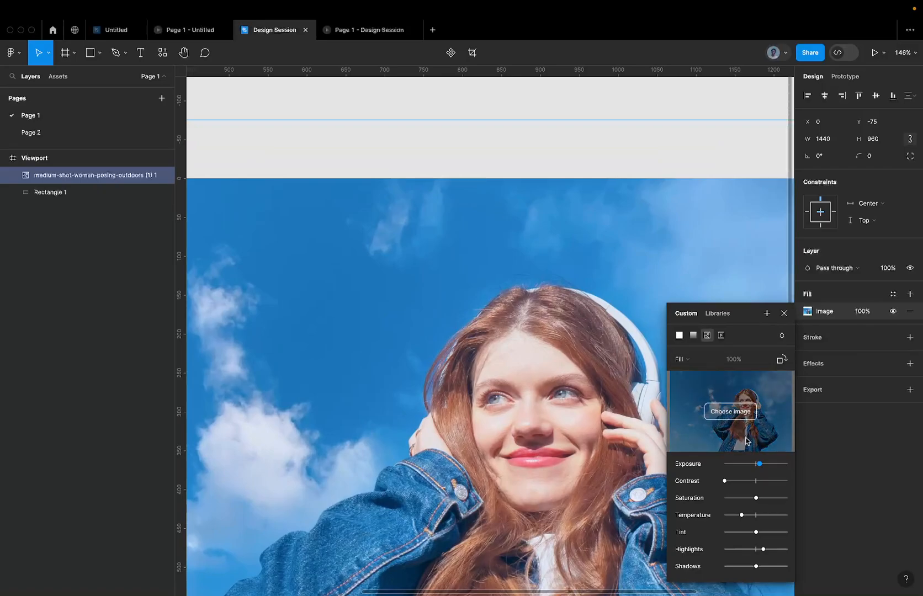
pyautogui.scroll(-1, 544, 387)
pyautogui.scroll(-4, 544, 387)
pyautogui.hscroll(2, 544, 388)
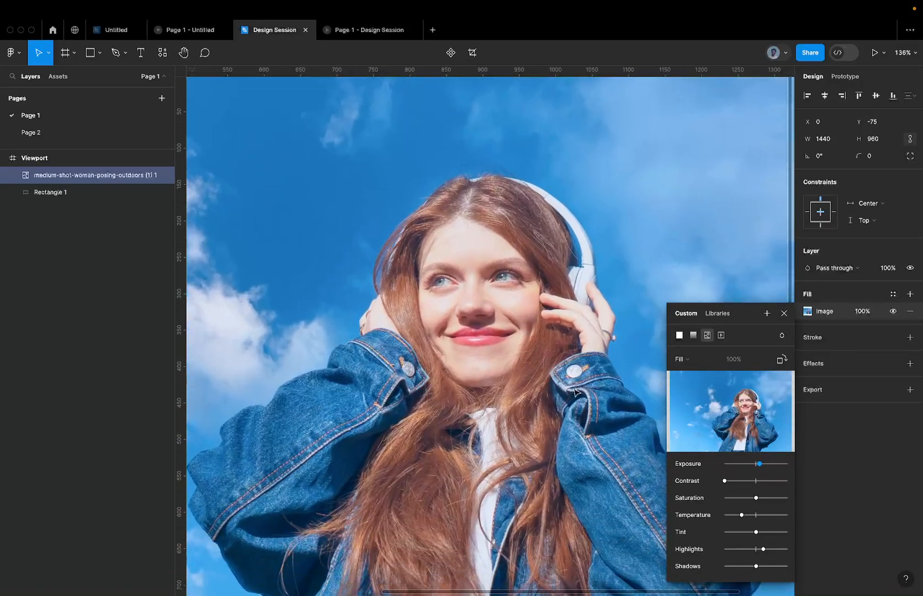
pyautogui.moveTo(760, 465); pyautogui.dragTo(757, 465)
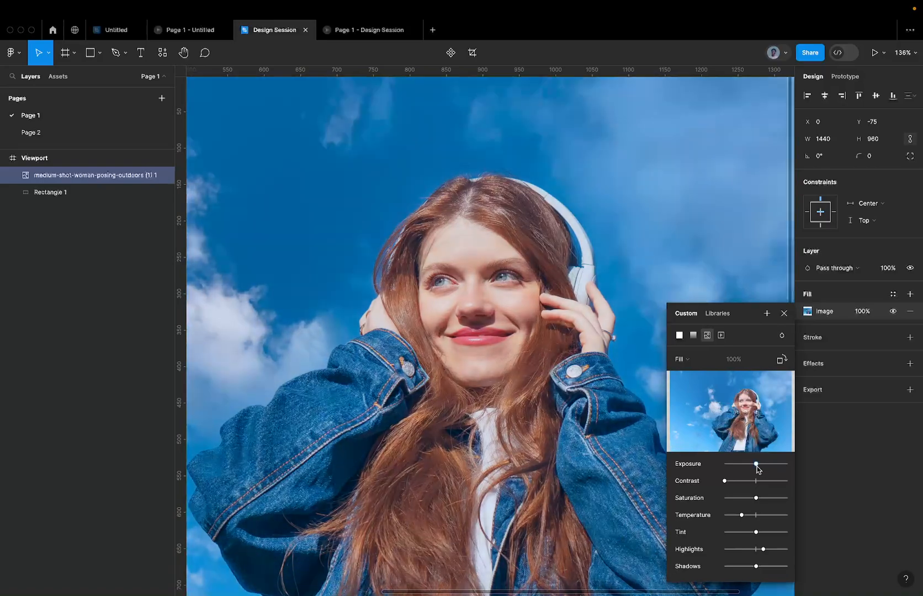
pyautogui.scroll(-4, 518, 373)
pyautogui.scroll(-5, 518, 373)
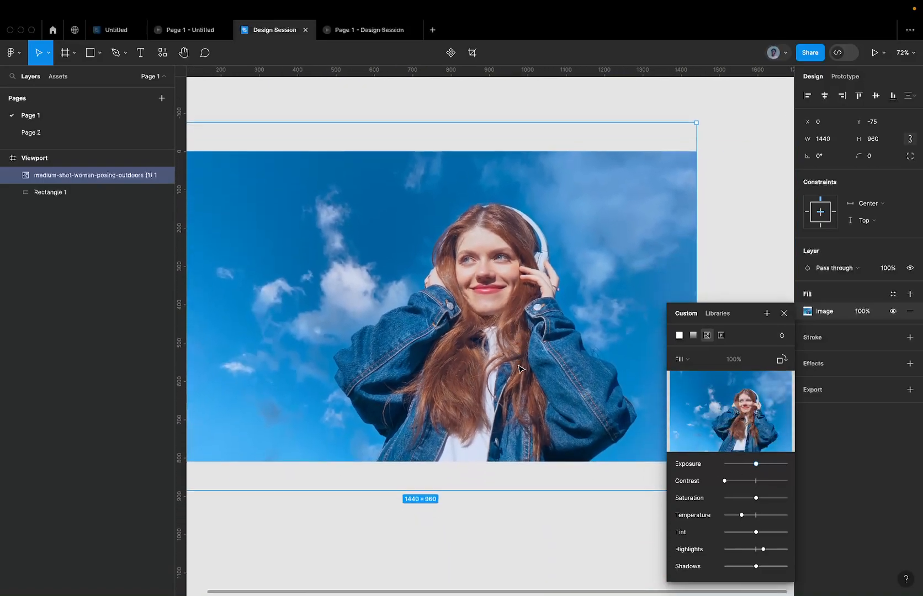
pyautogui.click(784, 313)
pyautogui.scroll(2, 578, 214)
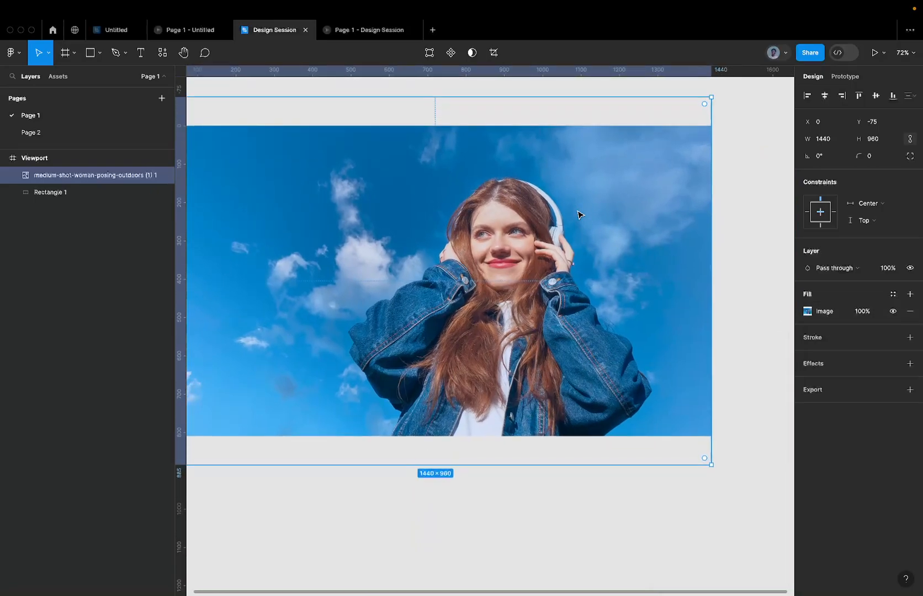
# Start a text layer over the sky in the upper-left area of the Viewport frame
pyautogui.scroll(-3, 578, 214)
pyautogui.scroll(1, 574, 214)
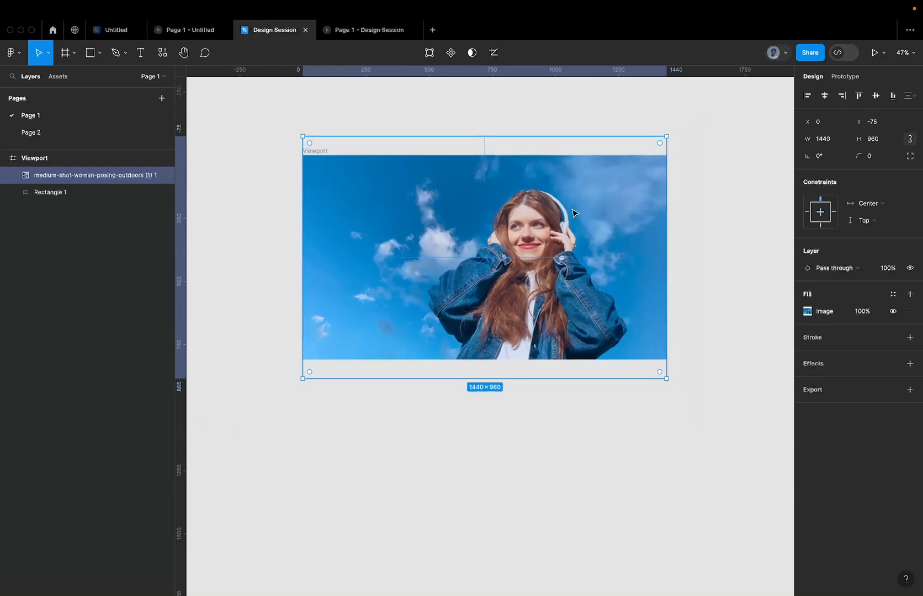
pyautogui.scroll(1, 574, 213)
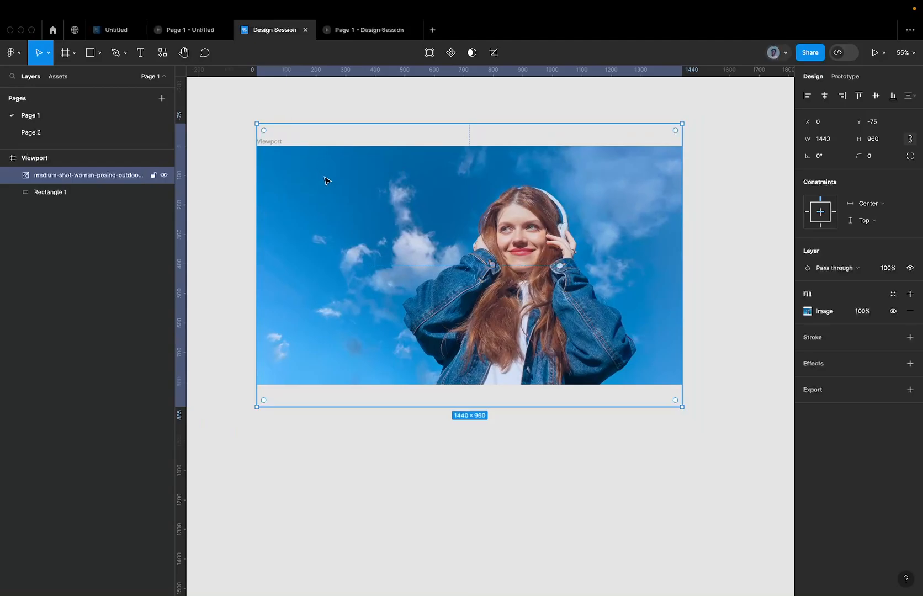
pyautogui.press('t')
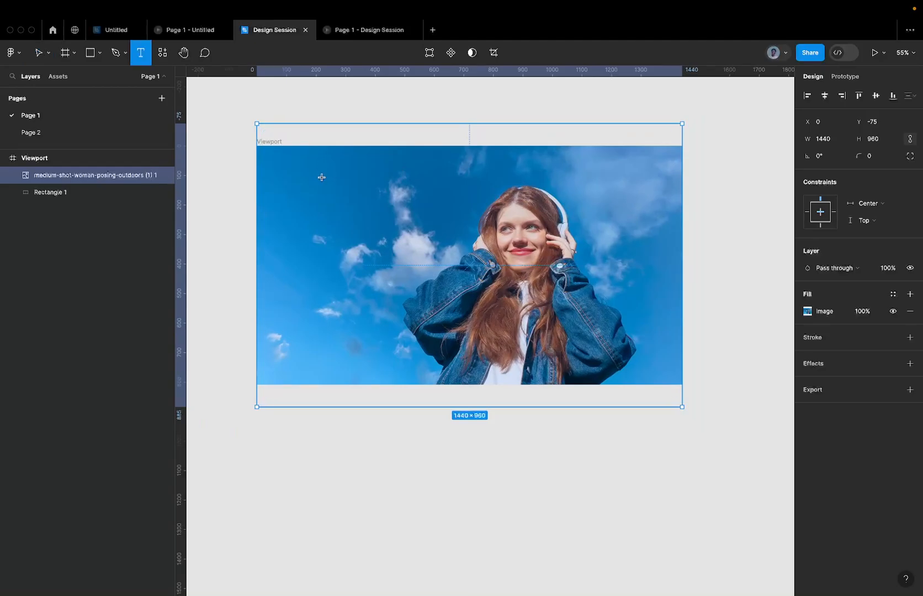
pyautogui.click(322, 177)
# Switch to Arc, copy the Revolut headline "CHANGE THE WAY YOU MONEY", and paste it into the new text layer in Figma
pyautogui.hotkey('ctrl', 'Left')
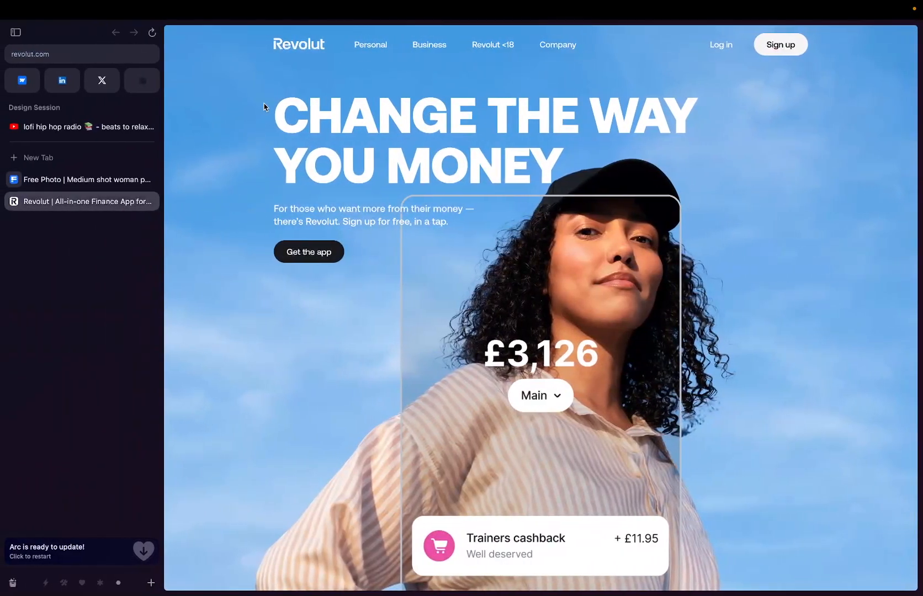
pyautogui.moveTo(264, 106); pyautogui.dragTo(564, 177)
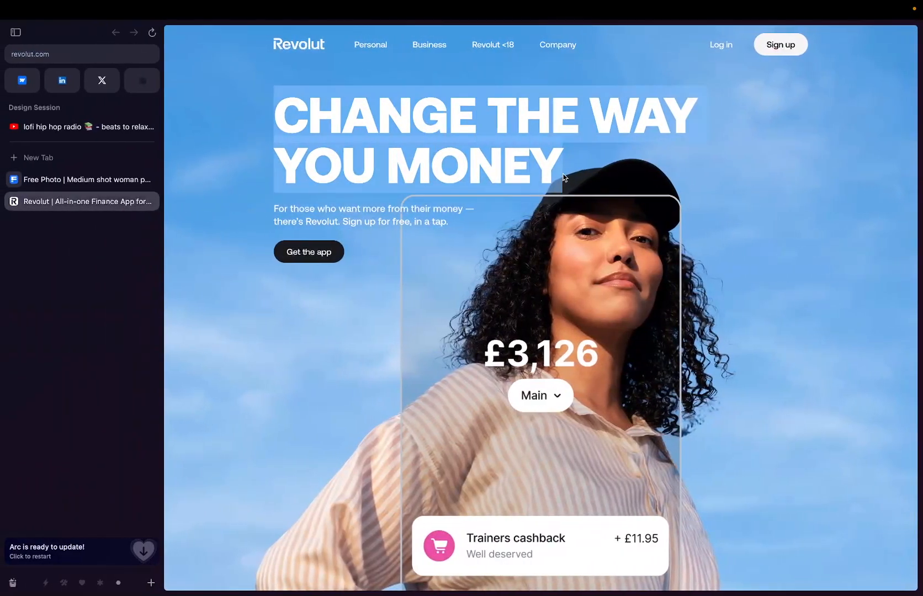
pyautogui.press('super+c')
pyautogui.hotkey('ctrl', 'Right')
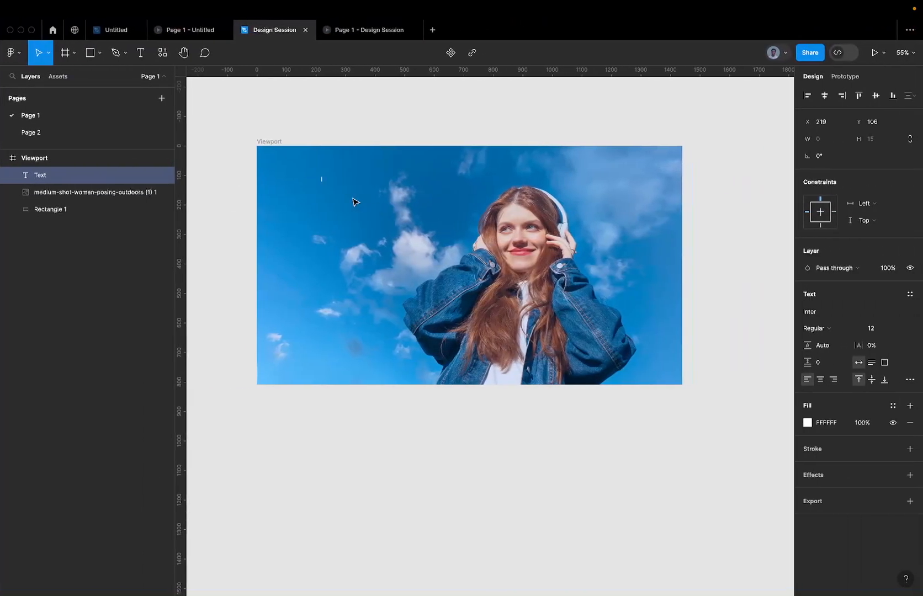
pyautogui.press('super+v')
pyautogui.scroll(1, 307, 176)
pyautogui.press('Escape')
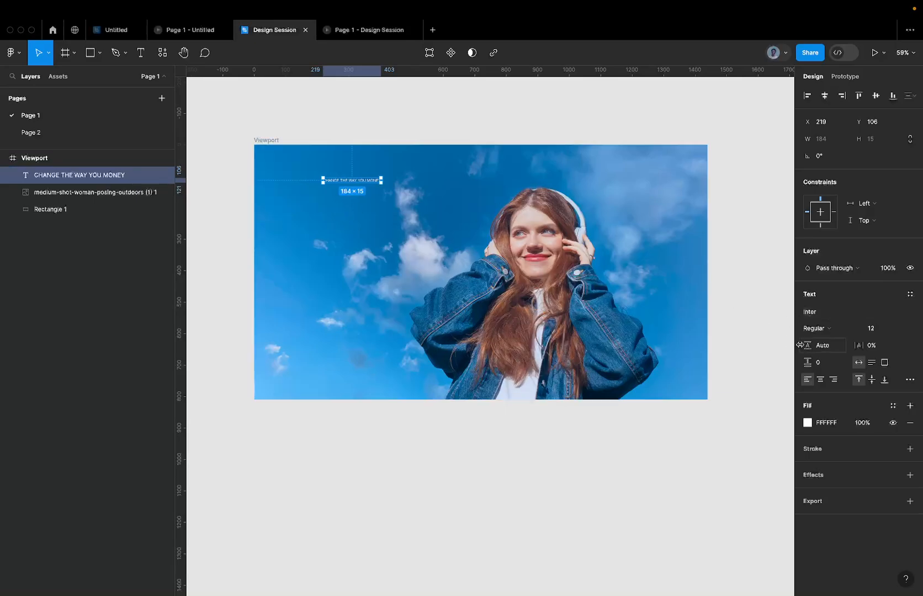
# Try Helvetica Neue as the headline's font and undo the change
pyautogui.click(825, 313)
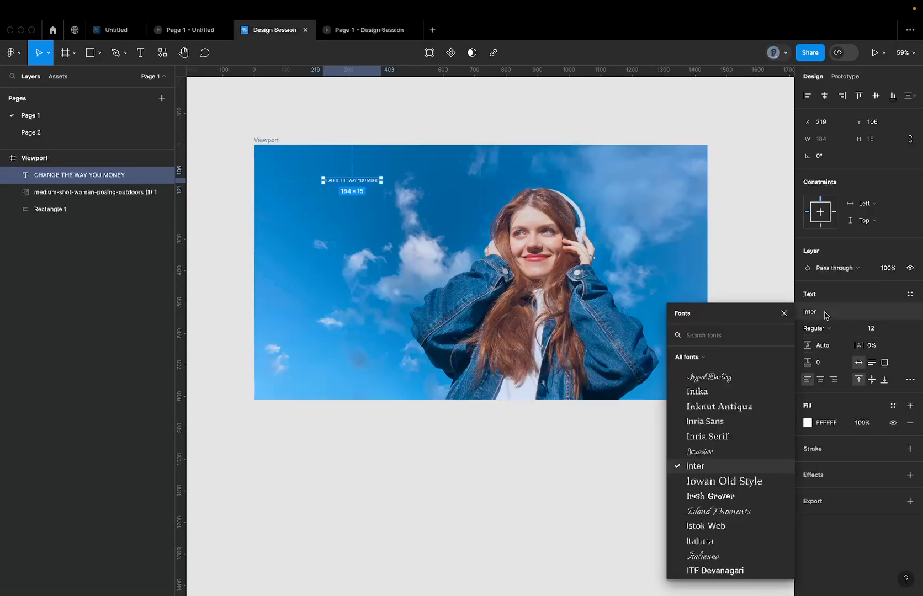
pyautogui.write('helve')
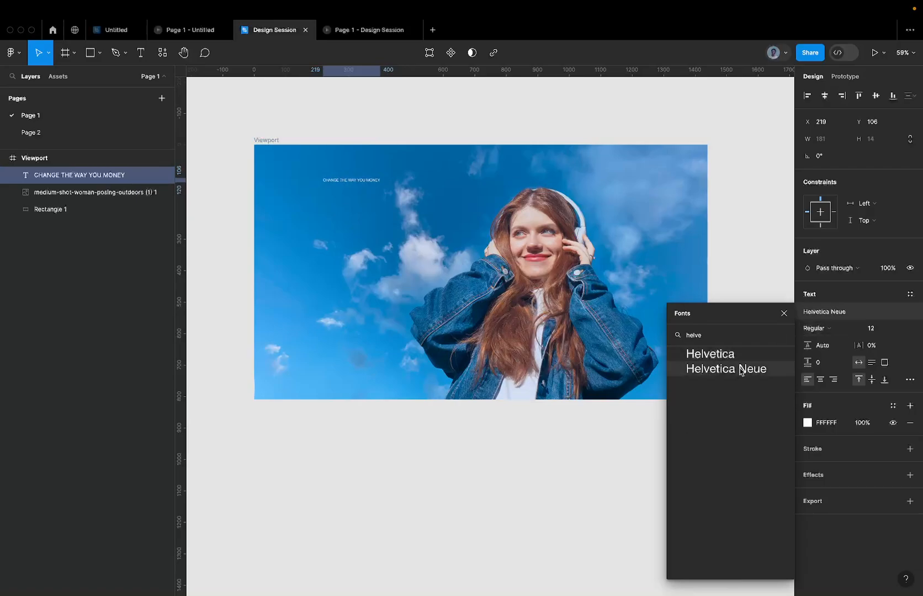
pyautogui.click(741, 371)
pyautogui.scroll(5, 303, 106)
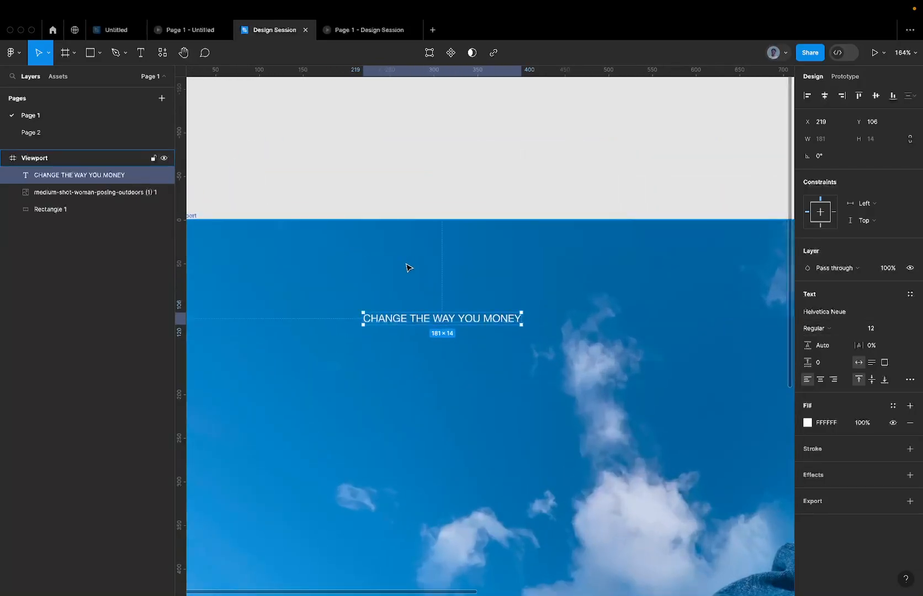
pyautogui.scroll(-5, 406, 268)
pyautogui.press('super+z')
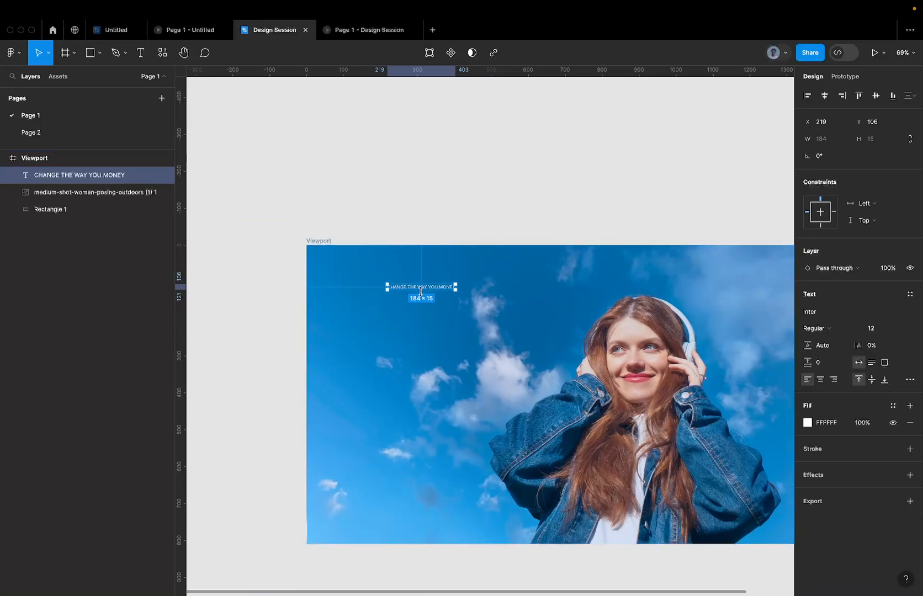
# Set the headline's font size to 120 and its weight to Black, trying Bold first
pyautogui.scroll(1, 420, 291)
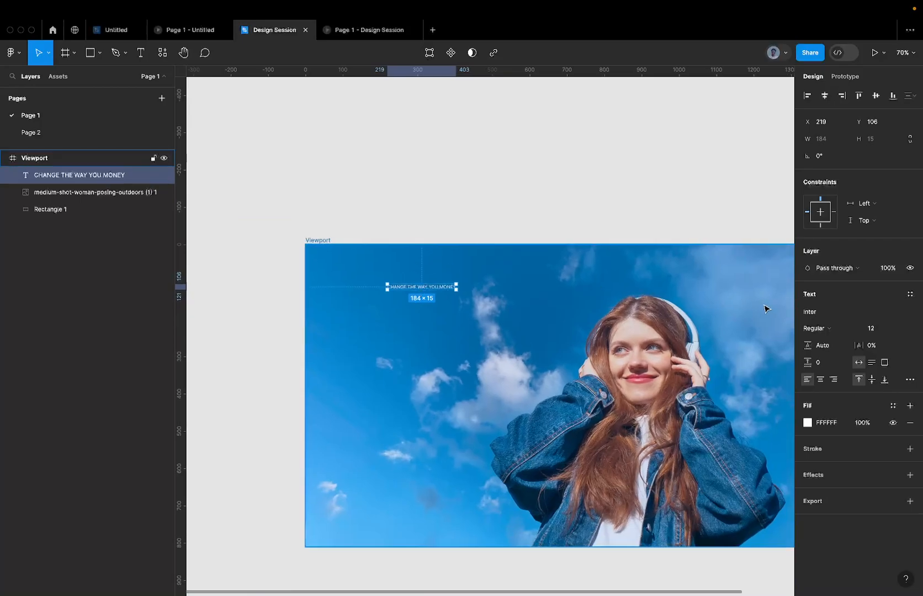
pyautogui.click(871, 328)
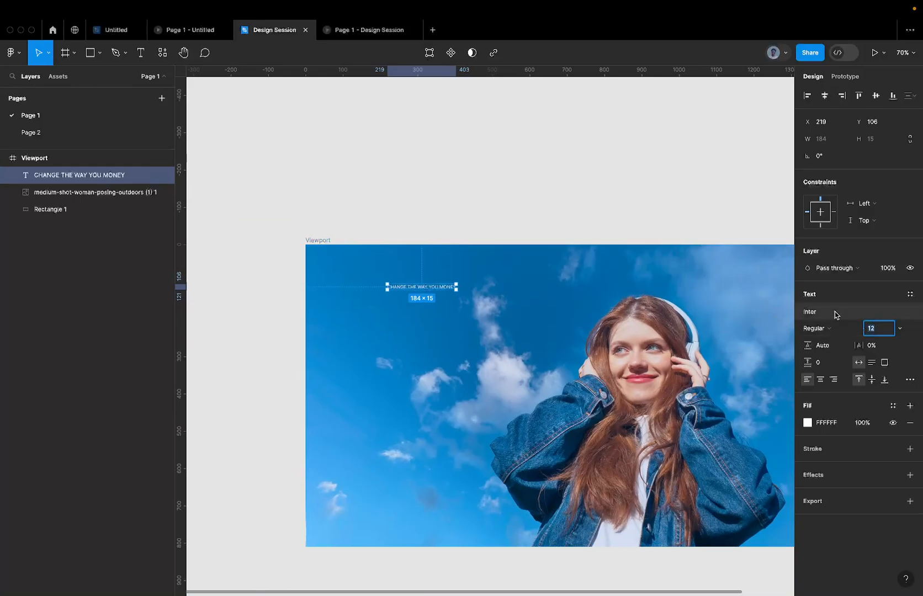
pyautogui.write('0')
pyautogui.press('Return')
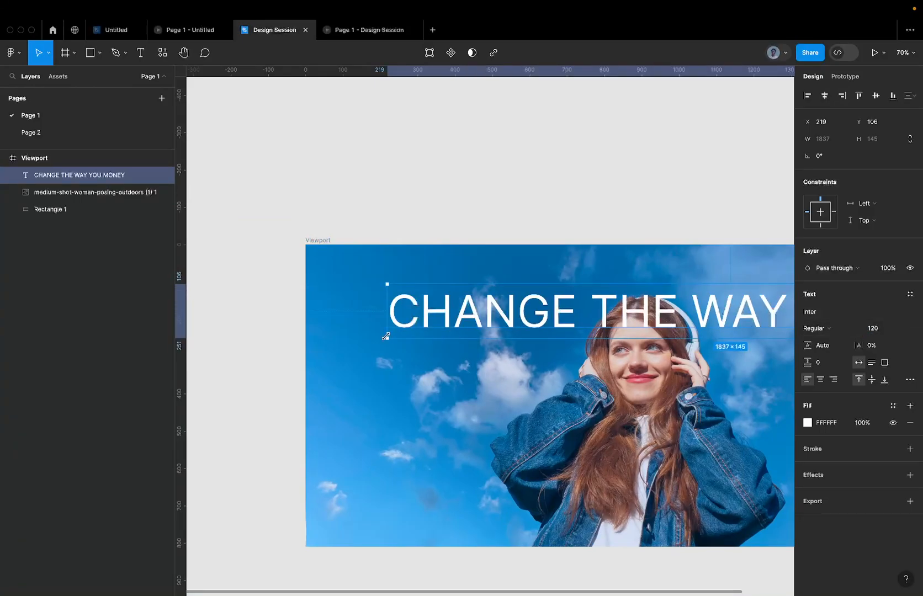
pyautogui.scroll(-5, 385, 332)
pyautogui.click(823, 330)
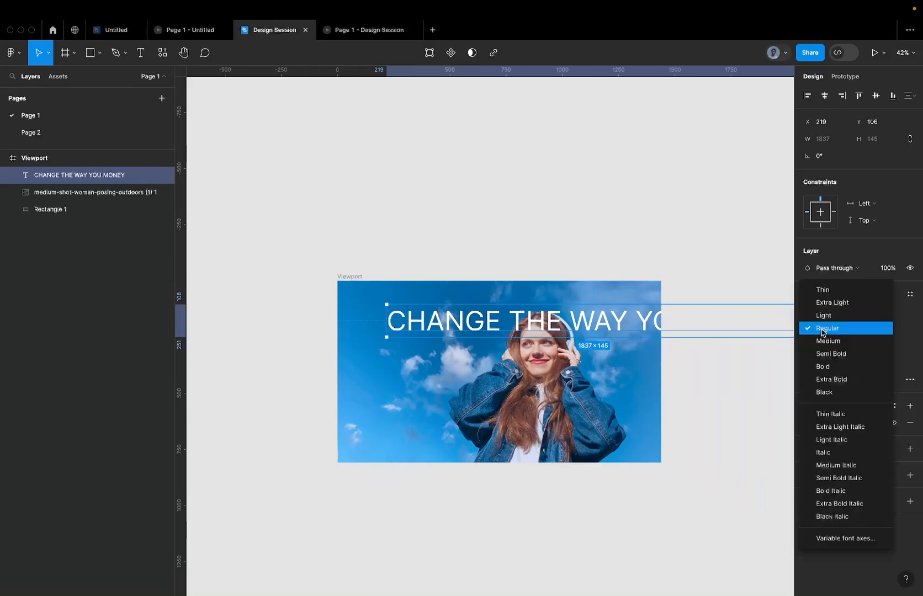
pyautogui.click(834, 365)
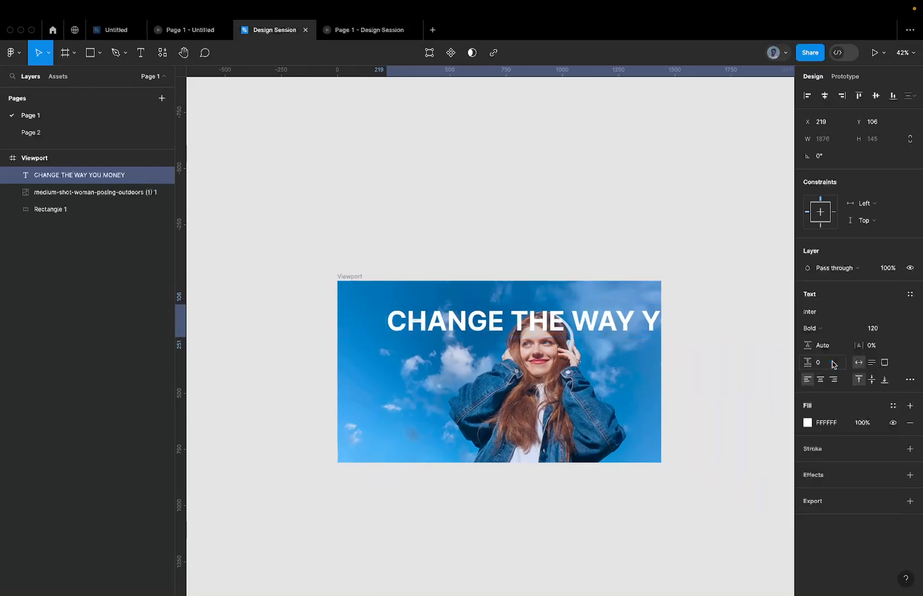
pyautogui.click(828, 329)
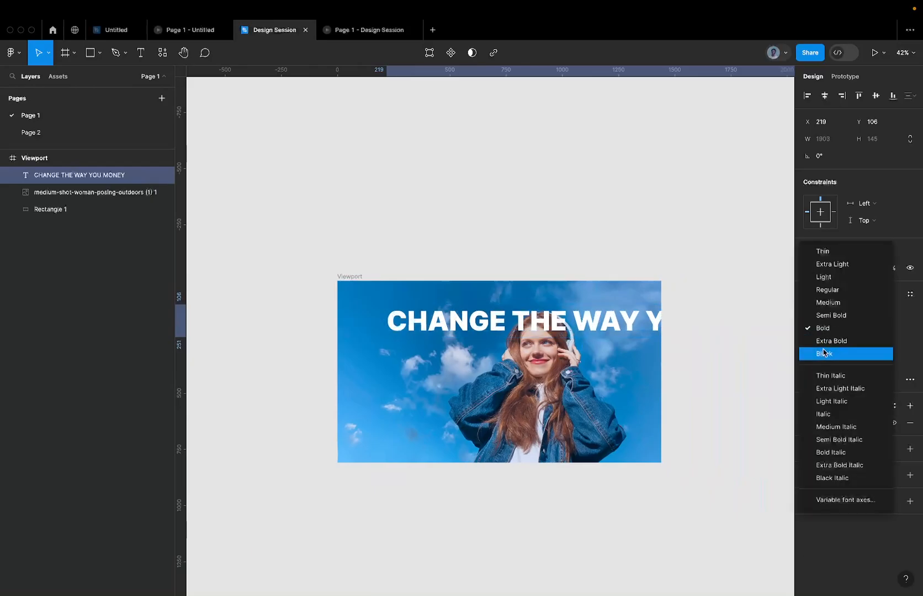
pyautogui.click(823, 354)
# Resize the headline's text box to about 1177 wide so it wraps onto two lines like the Revolut homepage in Arc
pyautogui.scroll(-2, 665, 335)
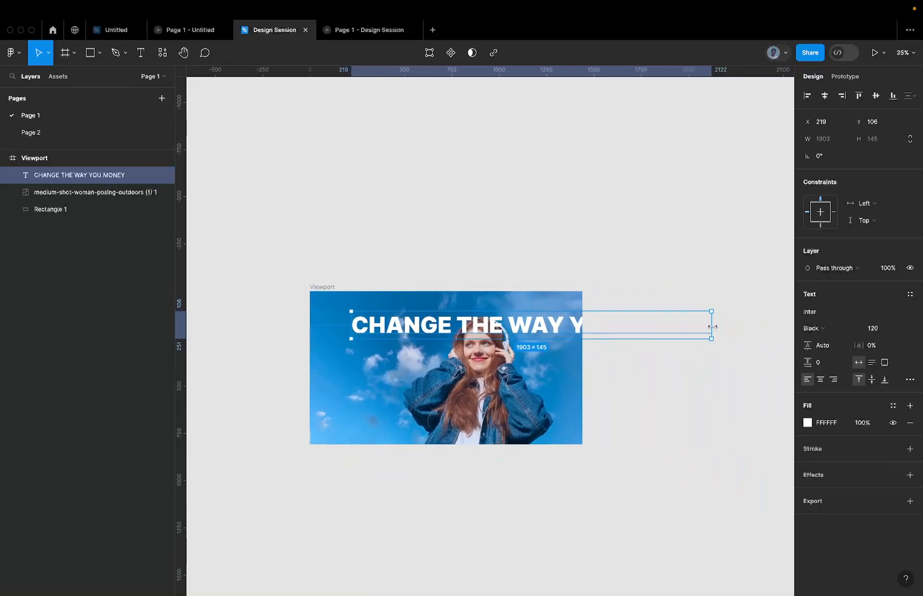
pyautogui.moveTo(713, 327); pyautogui.dragTo(522, 327)
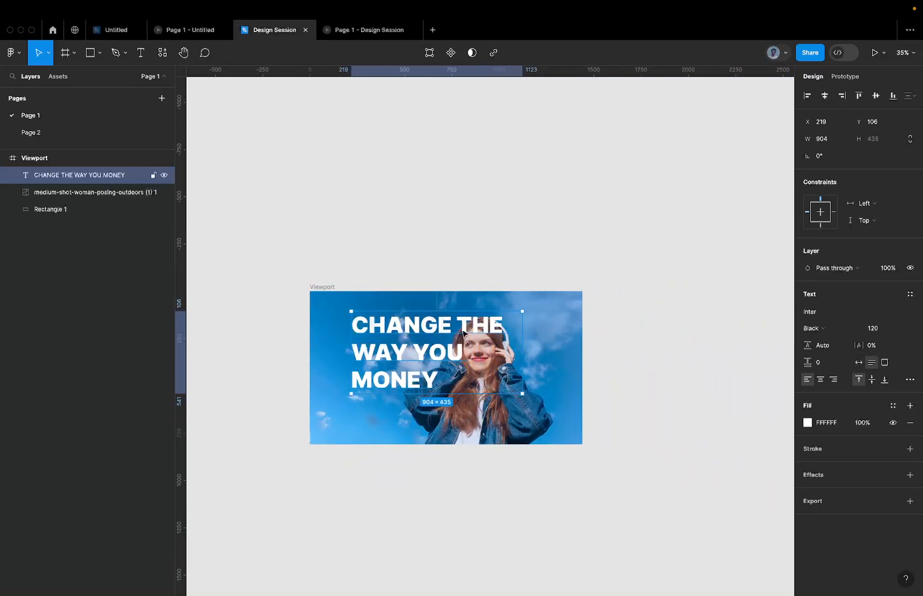
pyautogui.scroll(2, 442, 335)
pyautogui.hotkey('ctrl', 'Left')
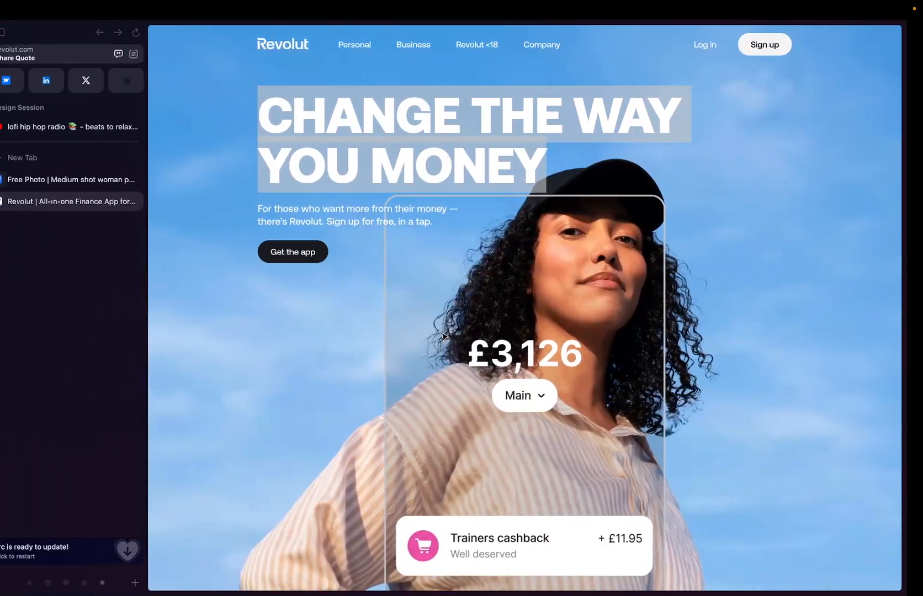
pyautogui.hotkey('ctrl', 'Right')
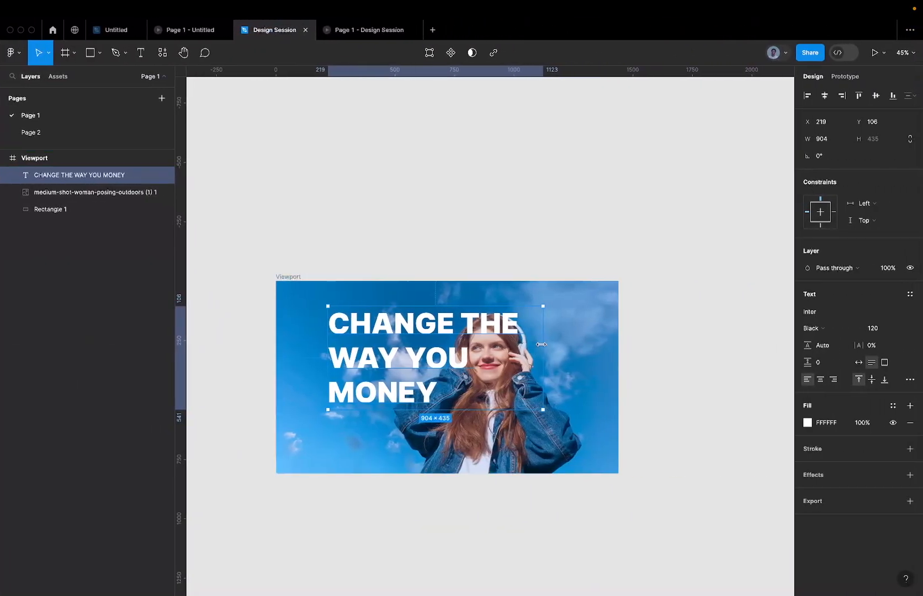
pyautogui.moveTo(574, 343); pyautogui.dragTo(608, 342)
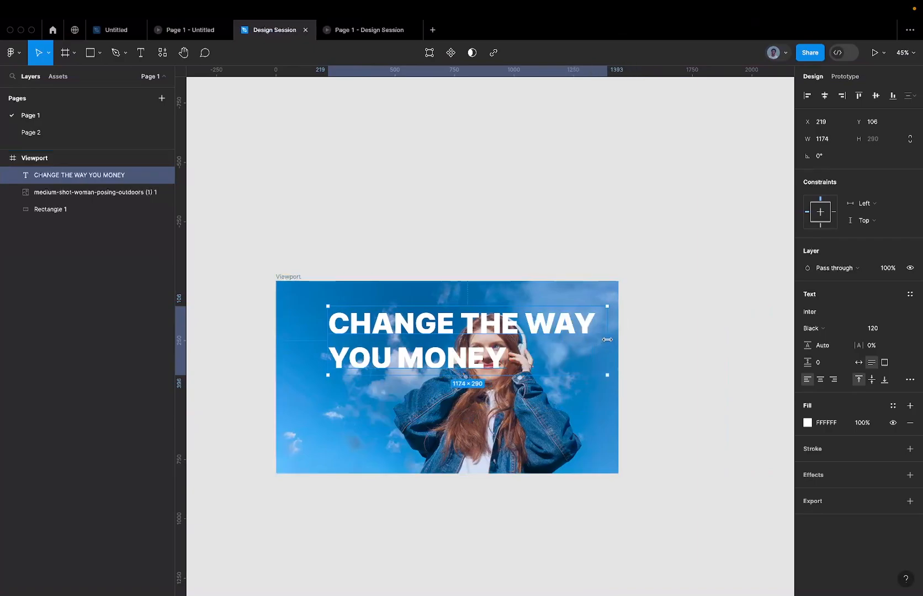
# Clean up the spacing after "WAY" in the headline and move the text horizontally to X 93
pyautogui.doubleClick(535, 323)
pyautogui.click(594, 327)
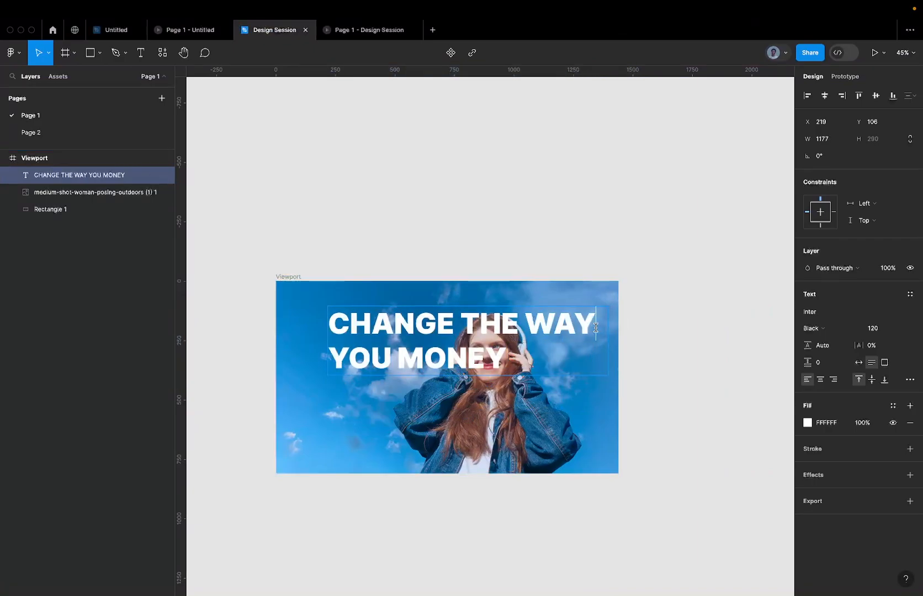
pyautogui.press('BackSpace')
pyautogui.press('Escape')
pyautogui.moveTo(450, 320); pyautogui.dragTo(420, 320)
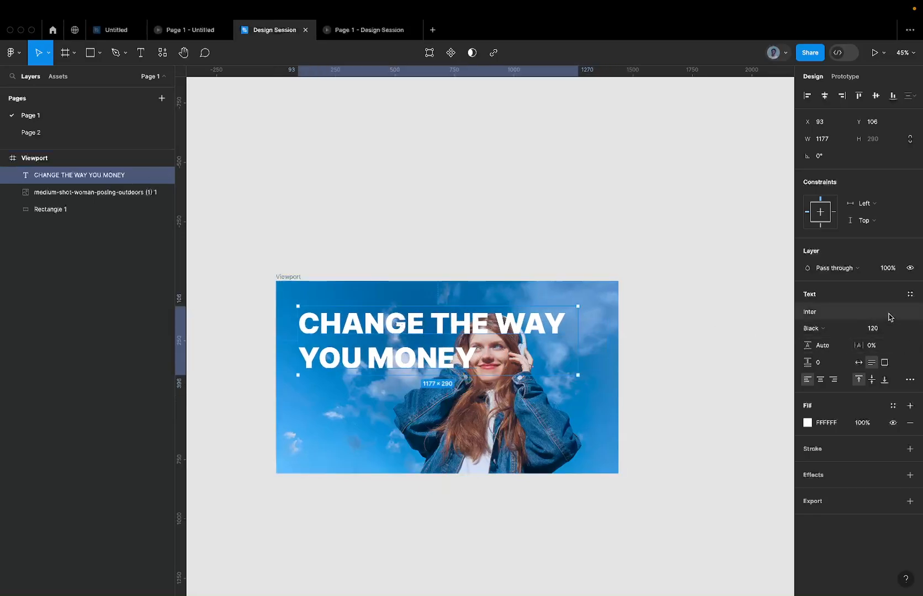
# Reduce the headline's font size to 90, trying 80 first
pyautogui.click(878, 328)
pyautogui.write('80')
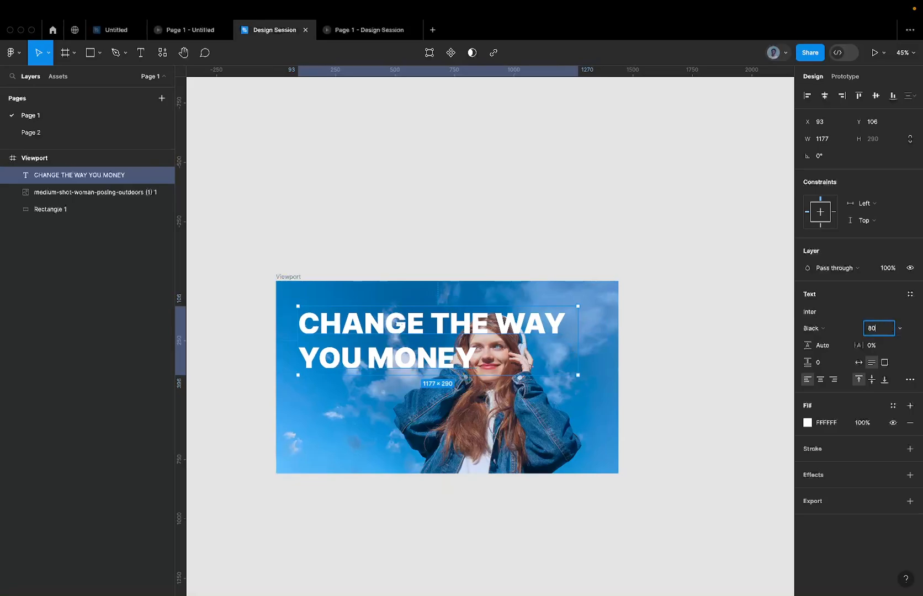
pyautogui.press('Return')
pyautogui.click(882, 329)
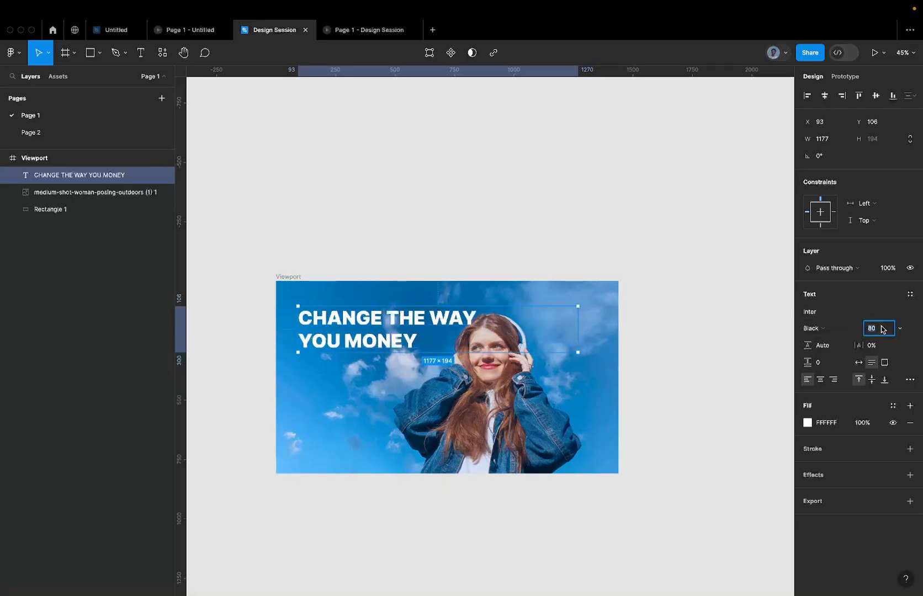
pyautogui.write('90')
pyautogui.press('Return')
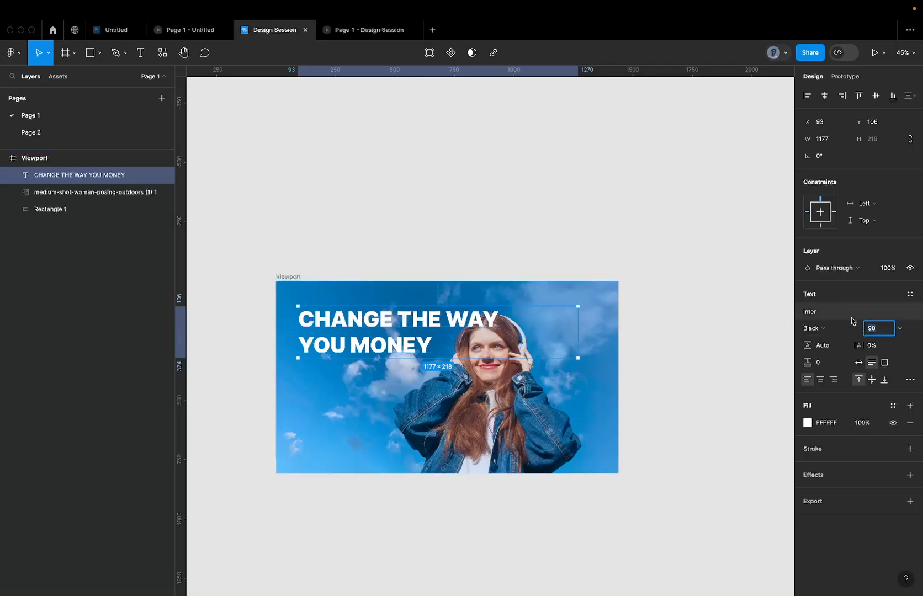
# Set the headline's letter spacing to -4%
pyautogui.click(886, 350)
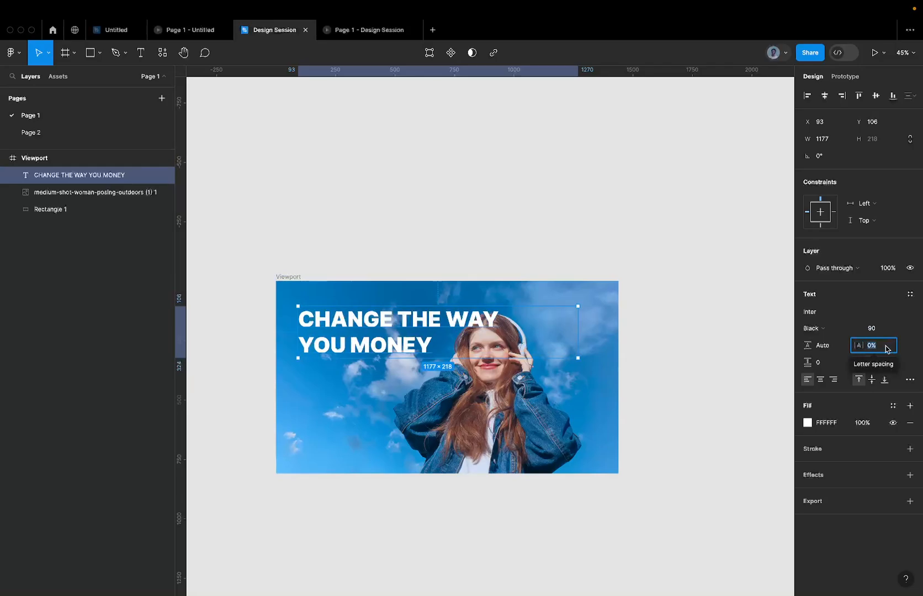
pyautogui.write('-4')
pyautogui.press('Return')
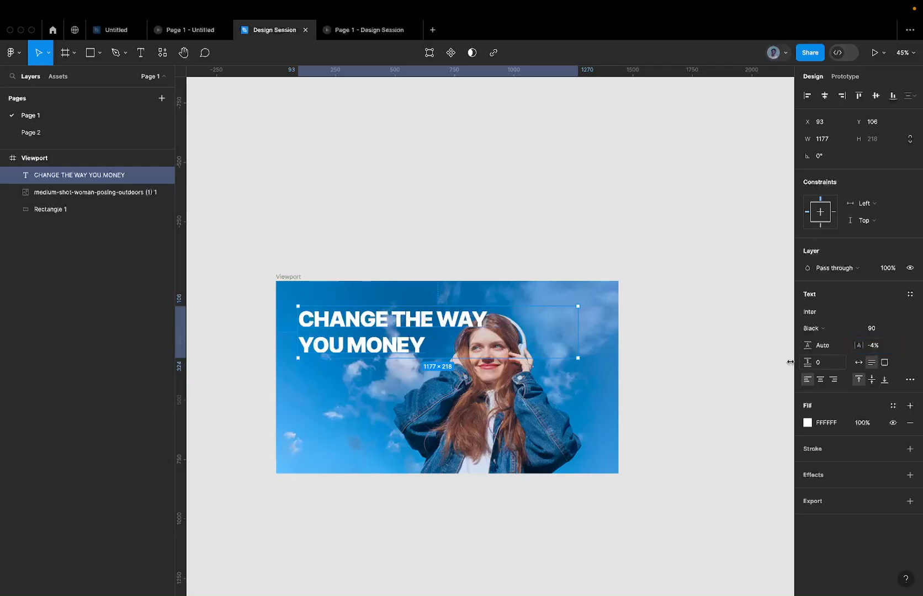
pyautogui.scroll(4, 374, 374)
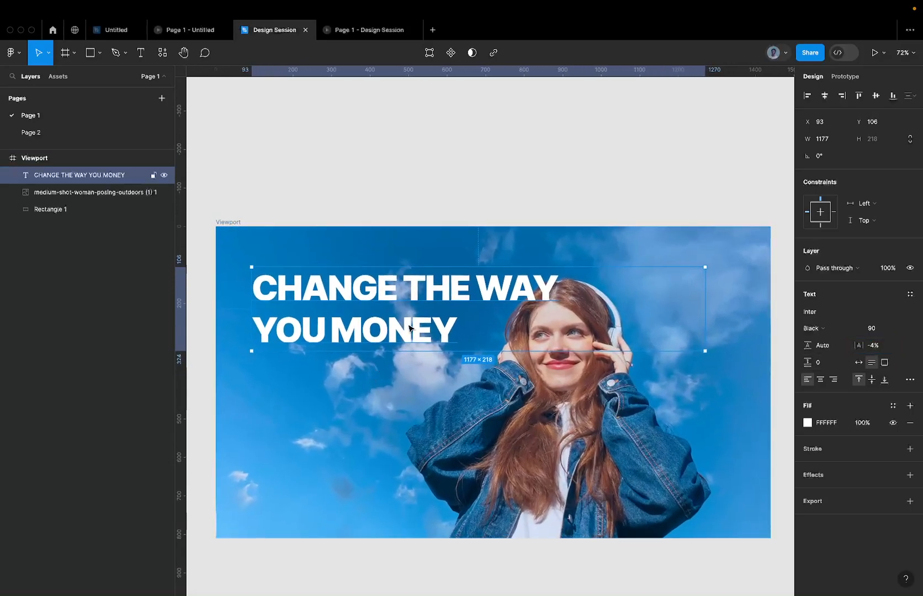
pyautogui.scroll(3, 433, 304)
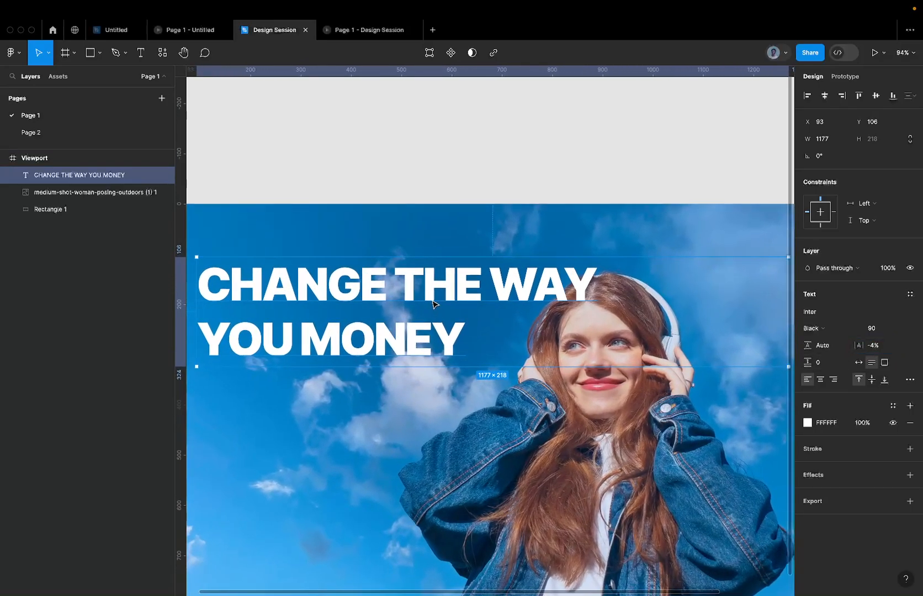
pyautogui.scroll(-3, 433, 303)
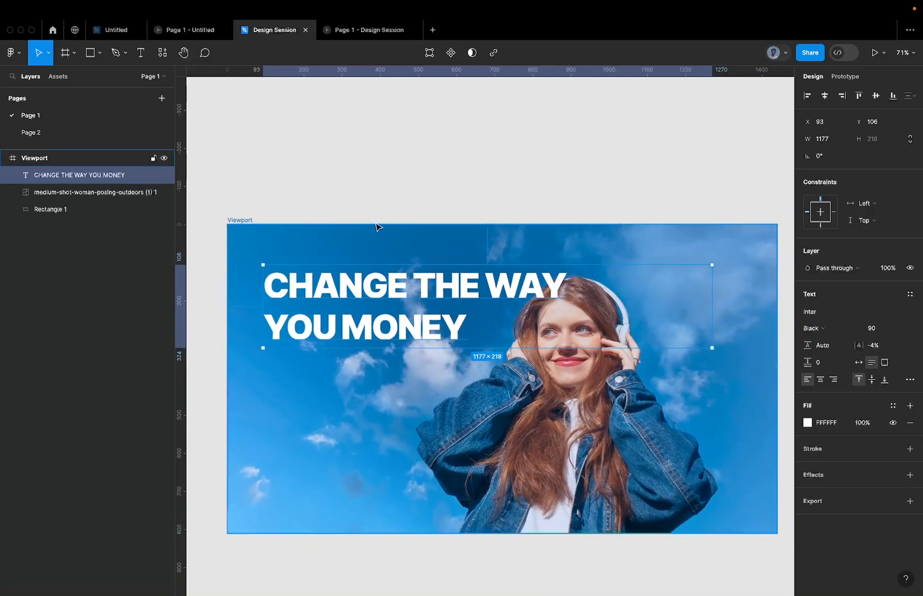
pyautogui.click(375, 223)
pyautogui.scroll(-3, 375, 223)
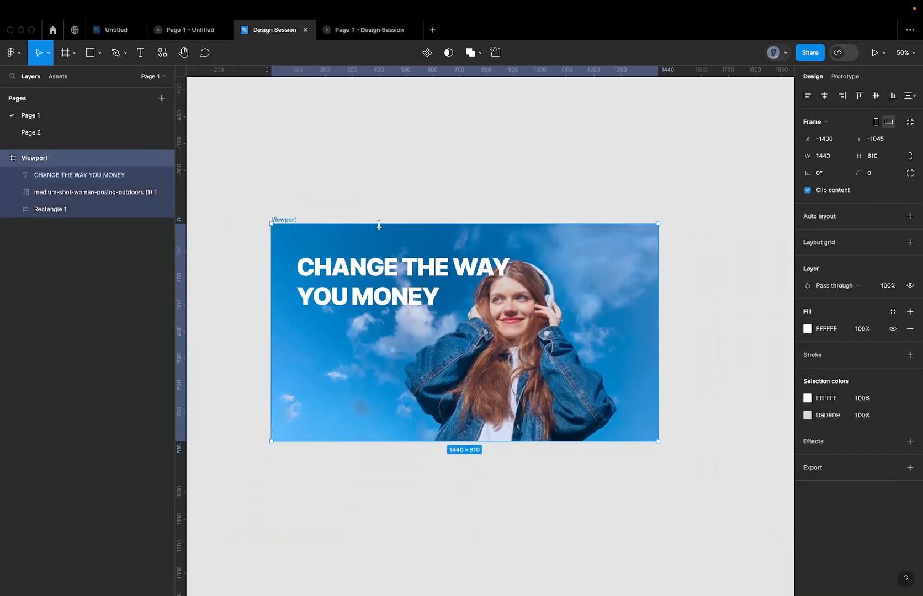
# Narrow the headline's text box to about 834 wide, keeping the text on two lines with auto height
pyautogui.click(386, 268)
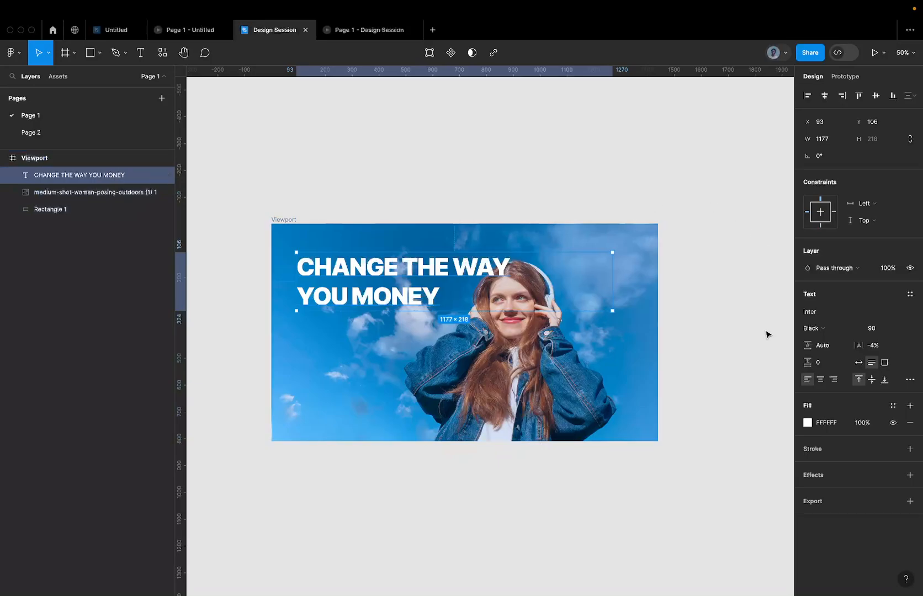
pyautogui.click(884, 365)
pyautogui.click(873, 362)
pyautogui.moveTo(613, 273); pyautogui.dragTo(513, 273)
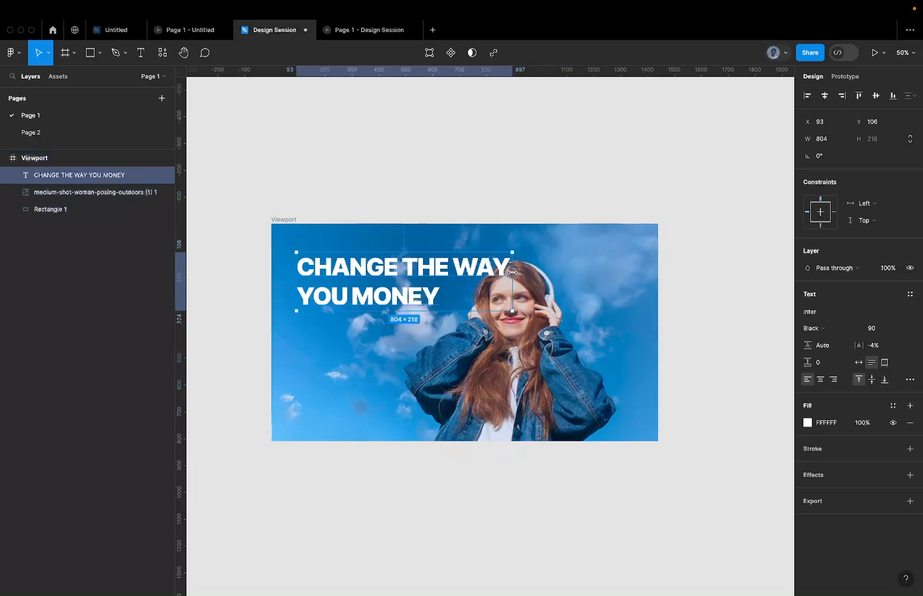
pyautogui.click(430, 191)
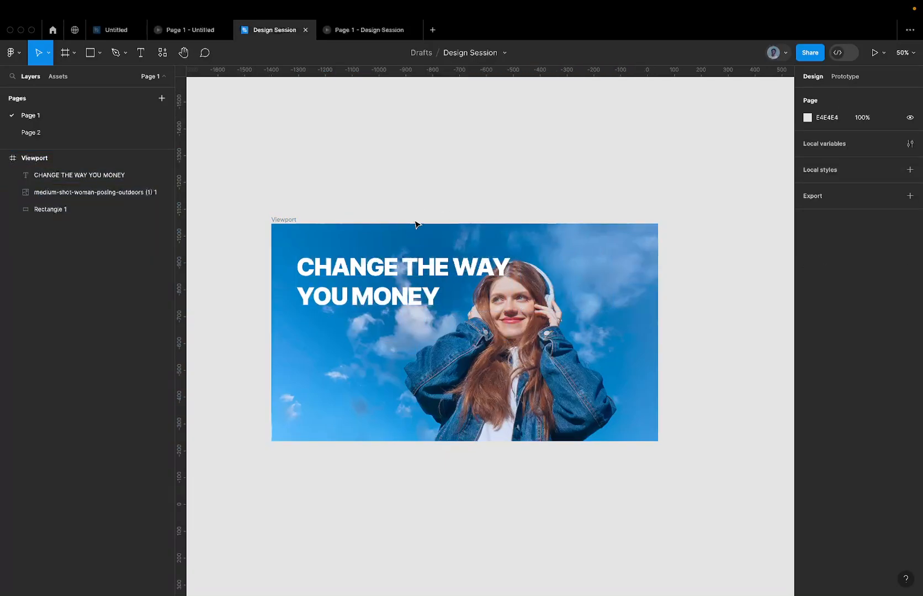
# Duplicate the headline below itself at Y 345 and replace the copy's text with the subtitle copied from the Revolut homepage in Arc
pyautogui.click(403, 267)
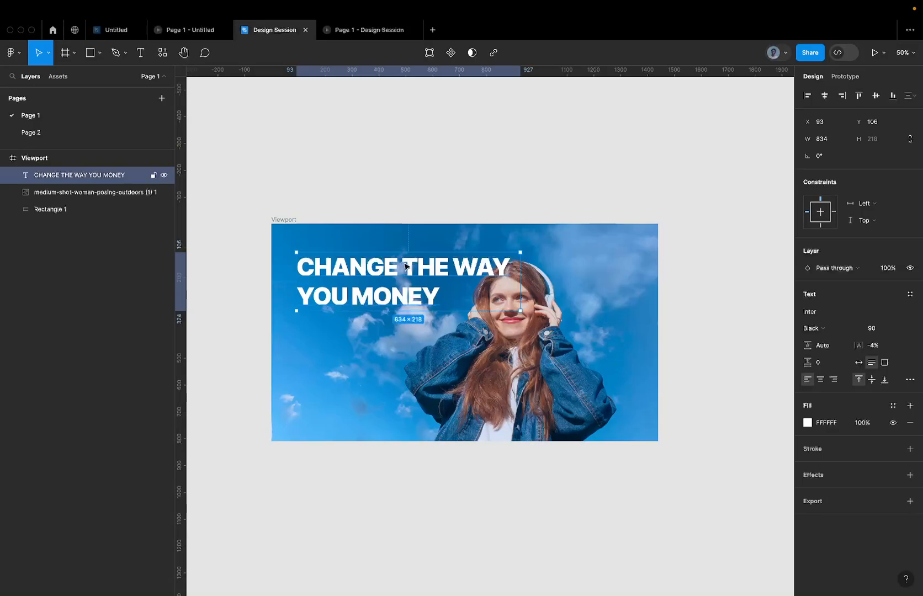
pyautogui.moveTo(405, 266); pyautogui.dragTo(398, 330)
pyautogui.doubleClick(398, 326)
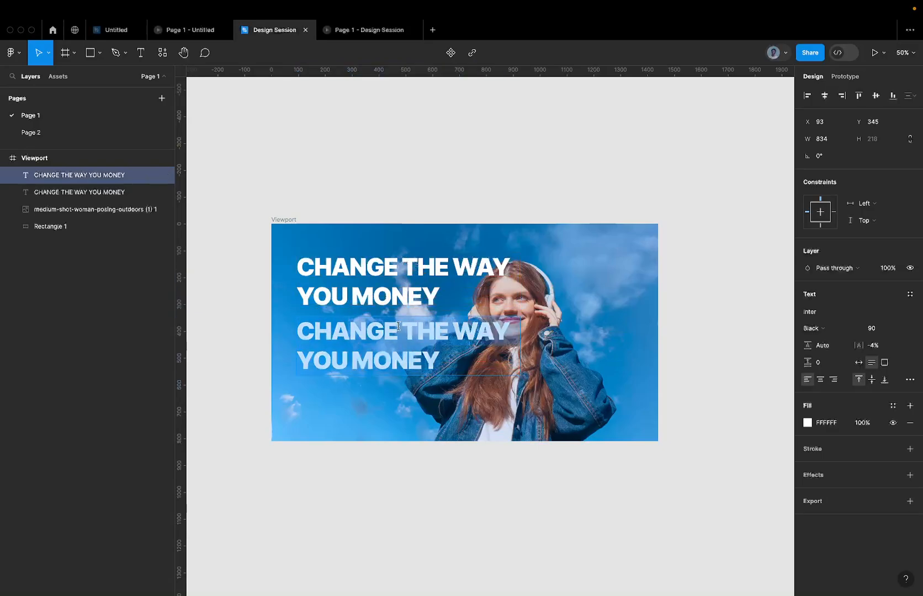
pyautogui.click(114, 32)
pyautogui.press('Escape')
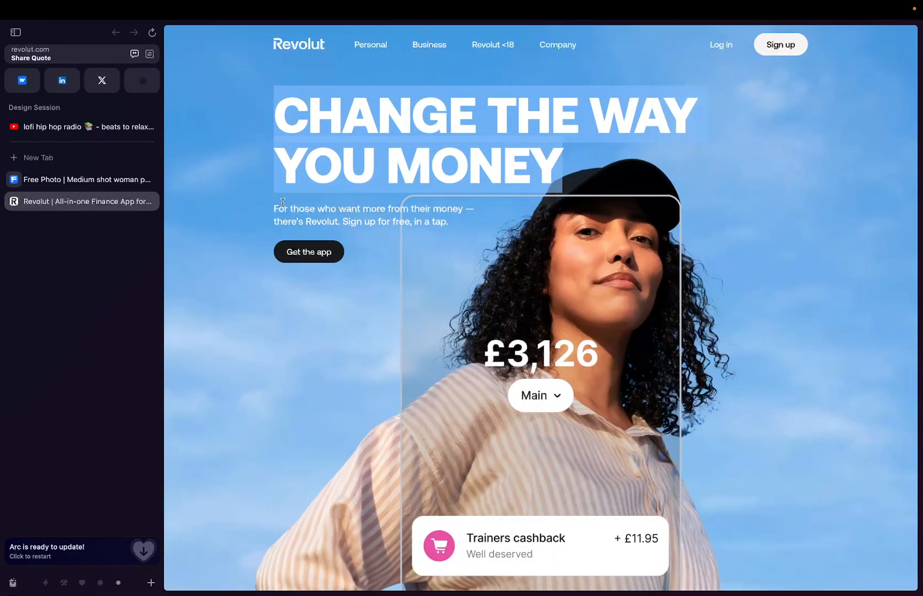
pyautogui.moveTo(277, 202); pyautogui.dragTo(451, 231)
pyautogui.press('super+c')
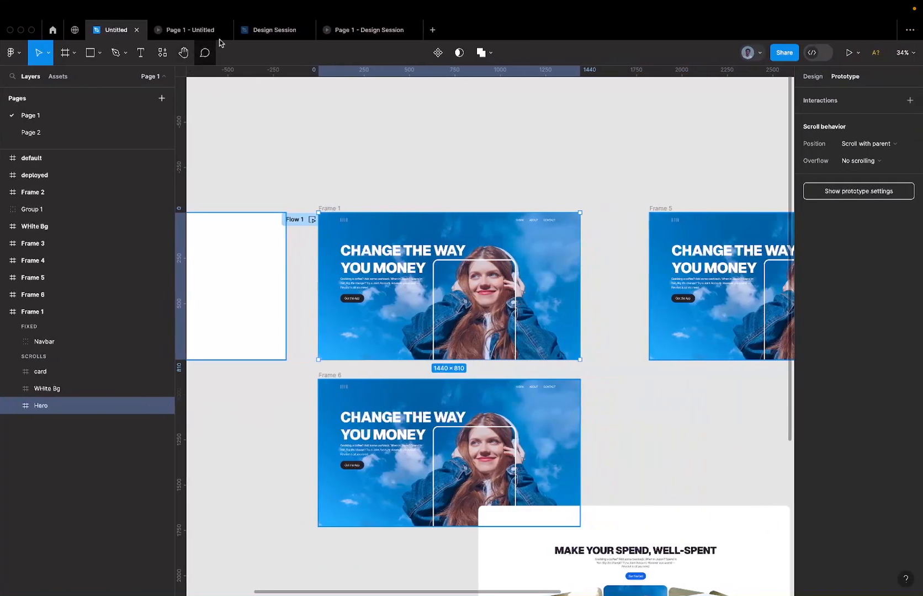
pyautogui.click(247, 39)
pyautogui.press('super+v')
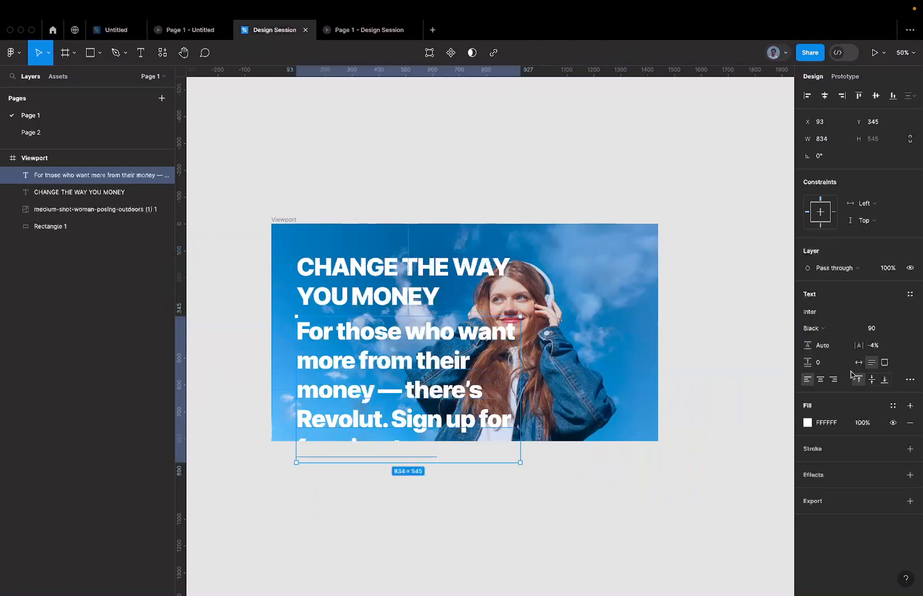
# Set the subtitle's font size to 16 and its weight to Regular
pyautogui.click(878, 329)
pyautogui.doubleClick(878, 329)
pyautogui.write('16')
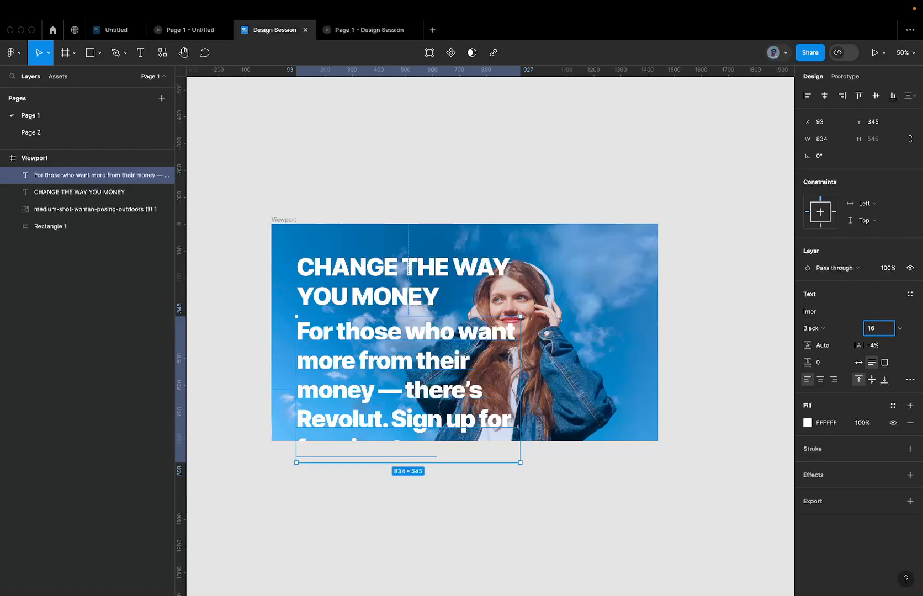
pyautogui.click(815, 328)
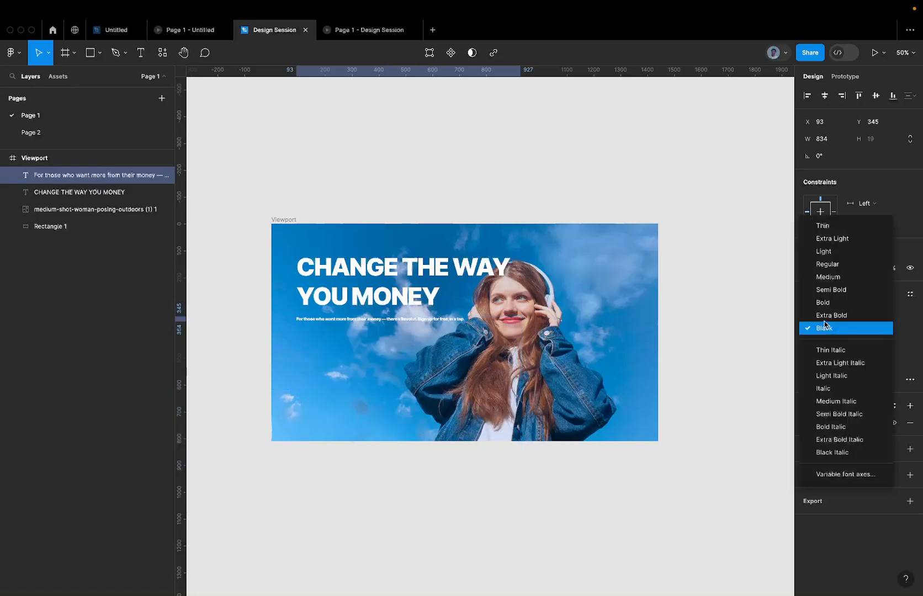
pyautogui.click(828, 264)
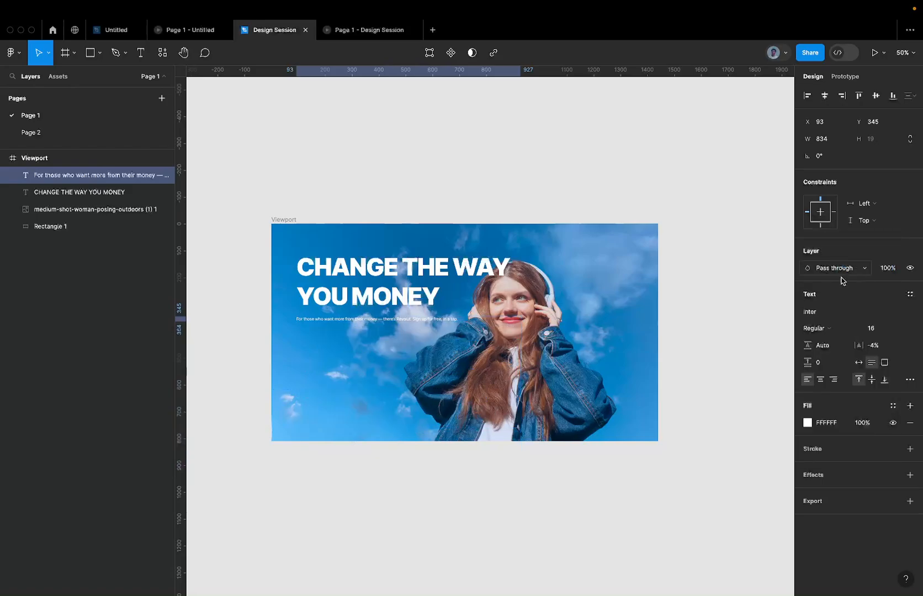
# Set the subtitle's letter spacing to -2% and its line height to 150%, trying 140% first
pyautogui.click(883, 351)
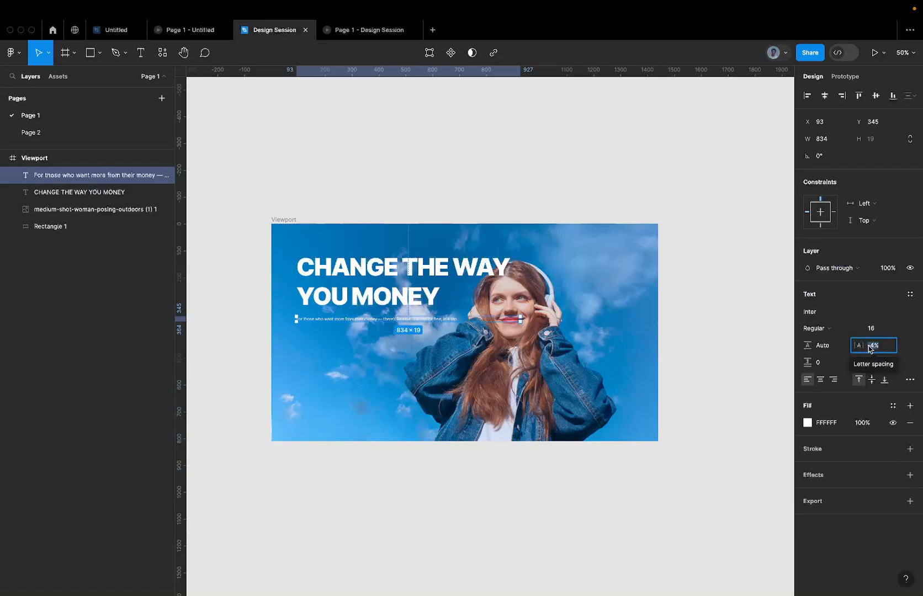
pyautogui.write('-2')
pyautogui.press('Return')
pyautogui.click(828, 347)
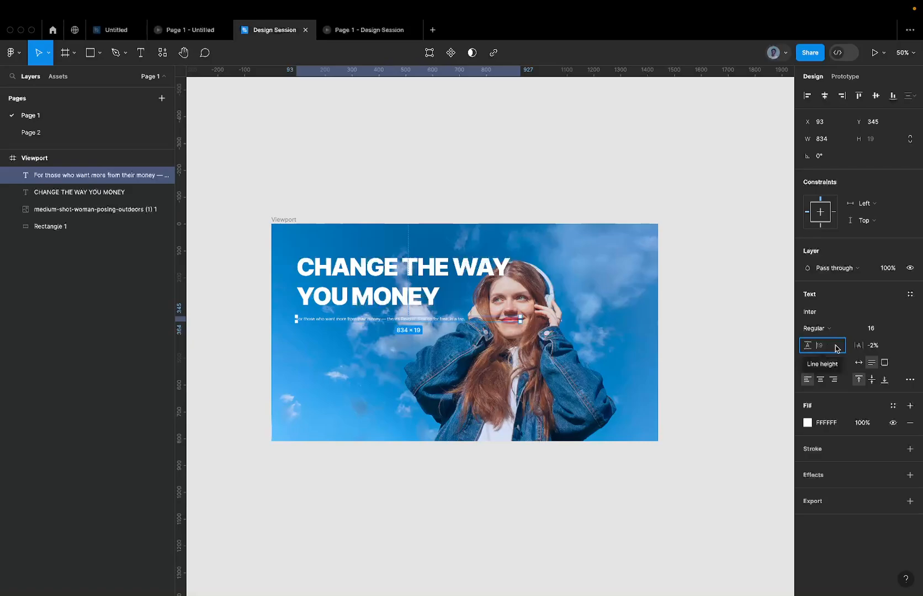
pyautogui.write('140')
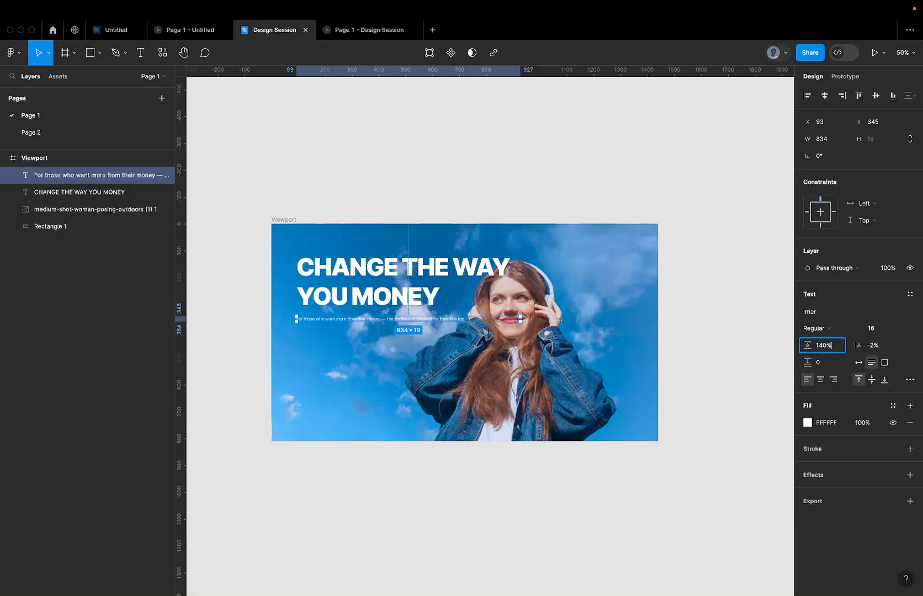
pyautogui.press('Return')
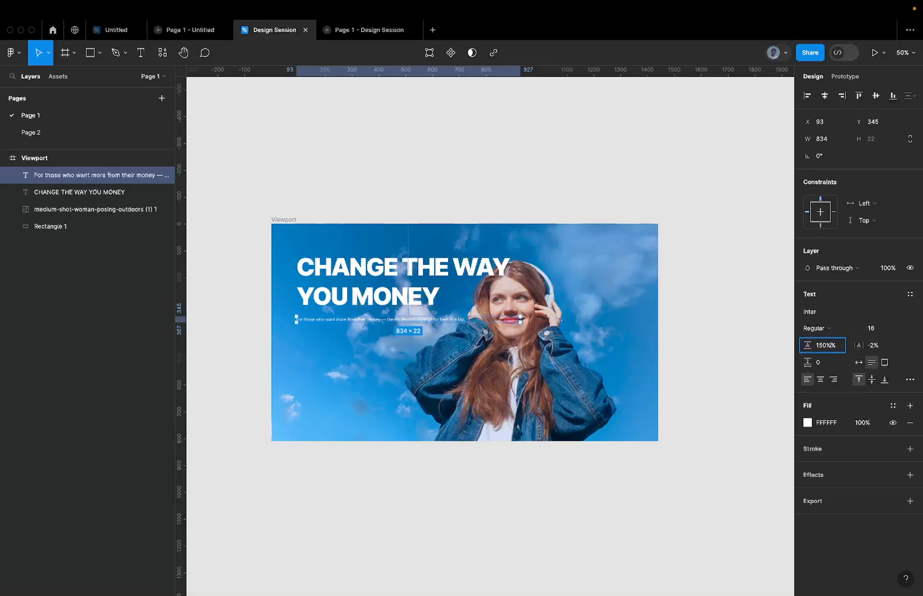
pyautogui.press('Return')
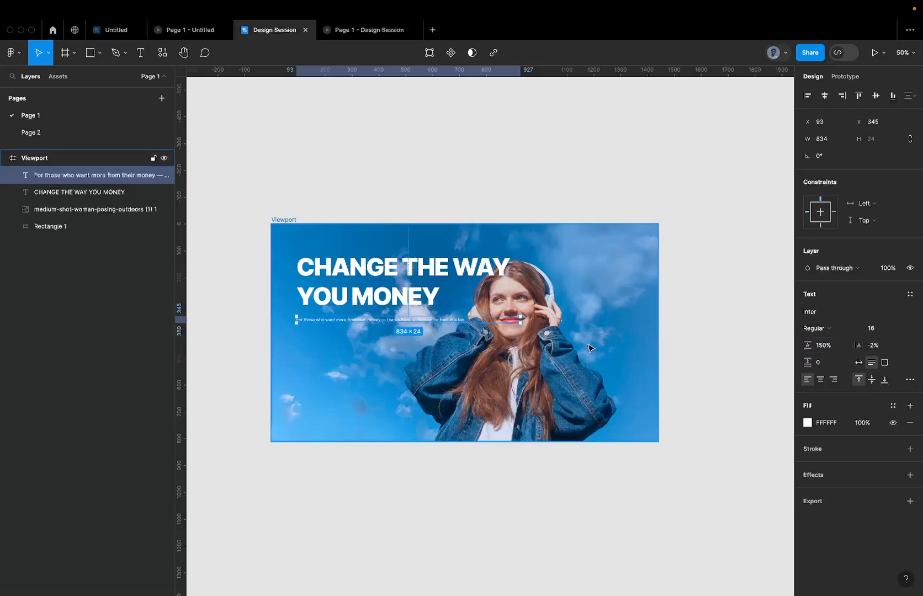
# Narrow the subtitle's text box to about 353 wide so it wraps onto two lines, and move it up to Y 329
pyautogui.scroll(3, 472, 306)
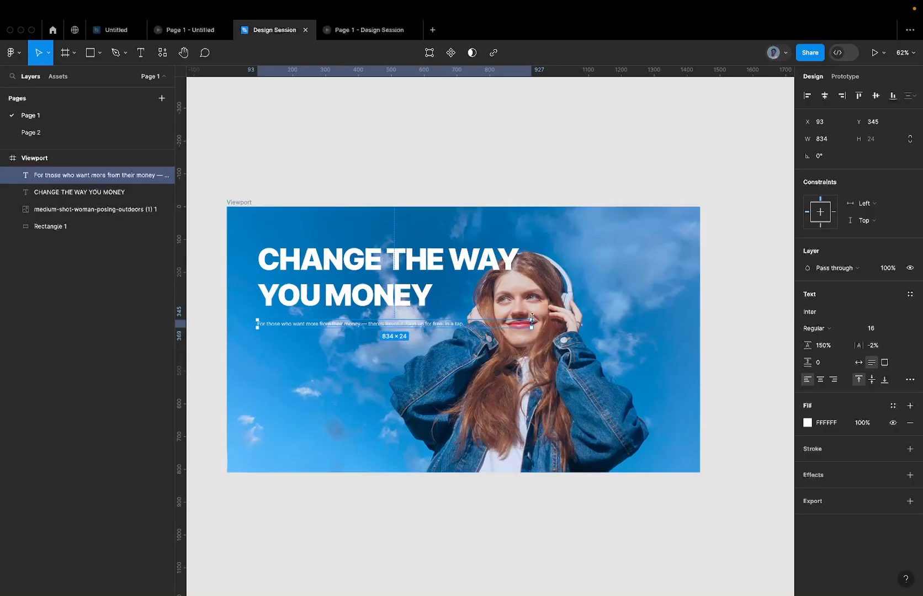
pyautogui.moveTo(534, 323); pyautogui.dragTo(339, 328)
pyautogui.scroll(5, 370, 317)
pyautogui.hscroll(-5, 371, 318)
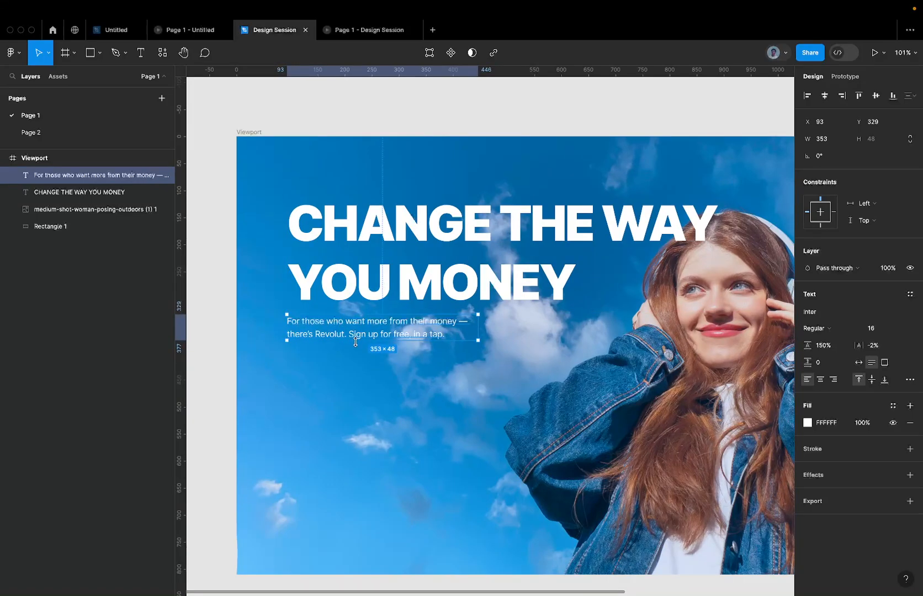
# Check the hero in the prototype preview and increase the subtitle's font size to 20
pyautogui.click(874, 53)
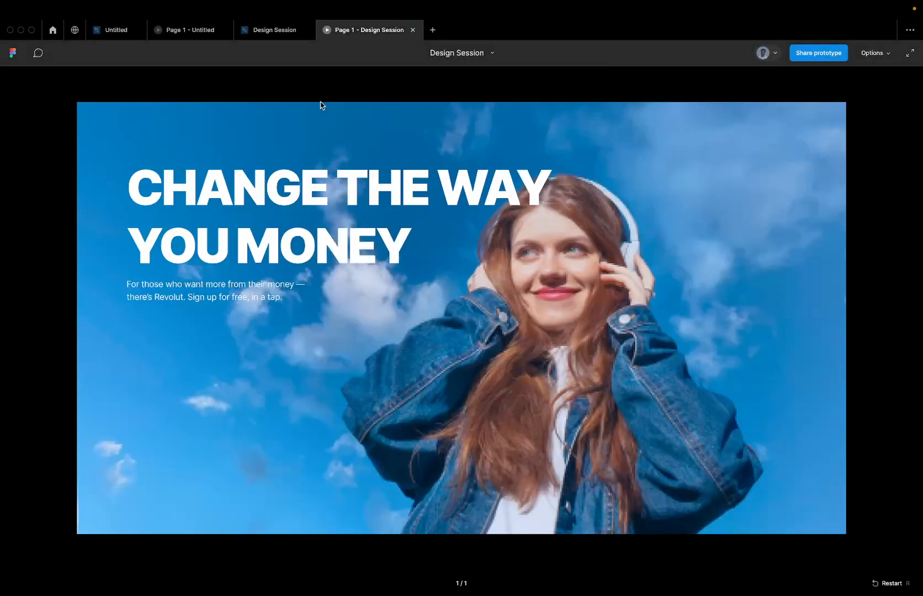
pyautogui.click(279, 33)
pyautogui.click(879, 329)
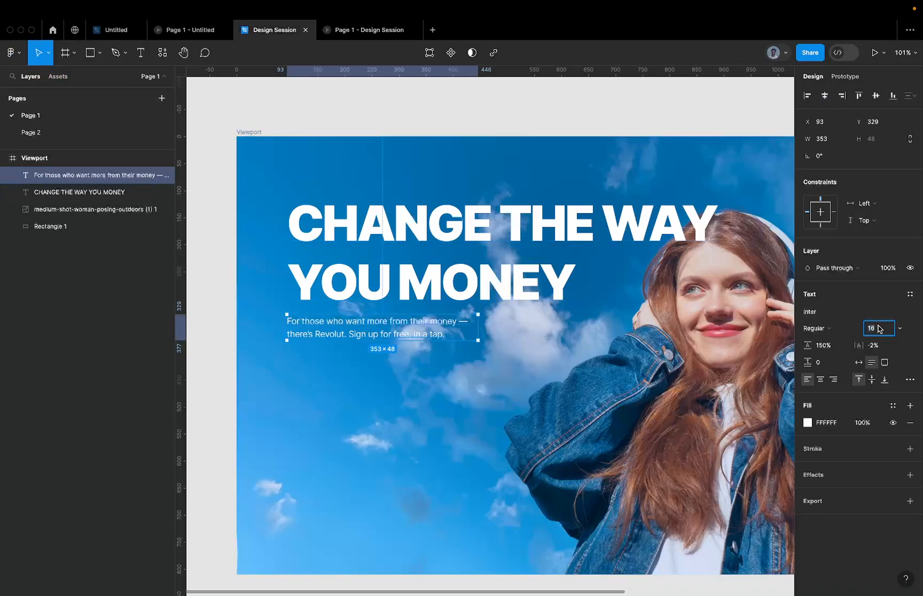
pyautogui.press('Return')
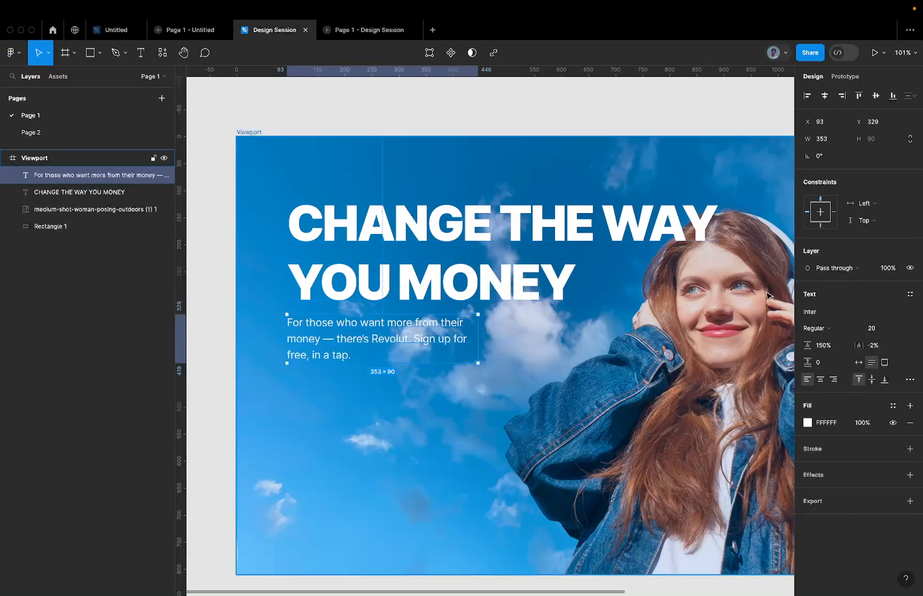
# Insert a line break before "Sign up for free, in a tap." in the subtitle
pyautogui.doubleClick(412, 337)
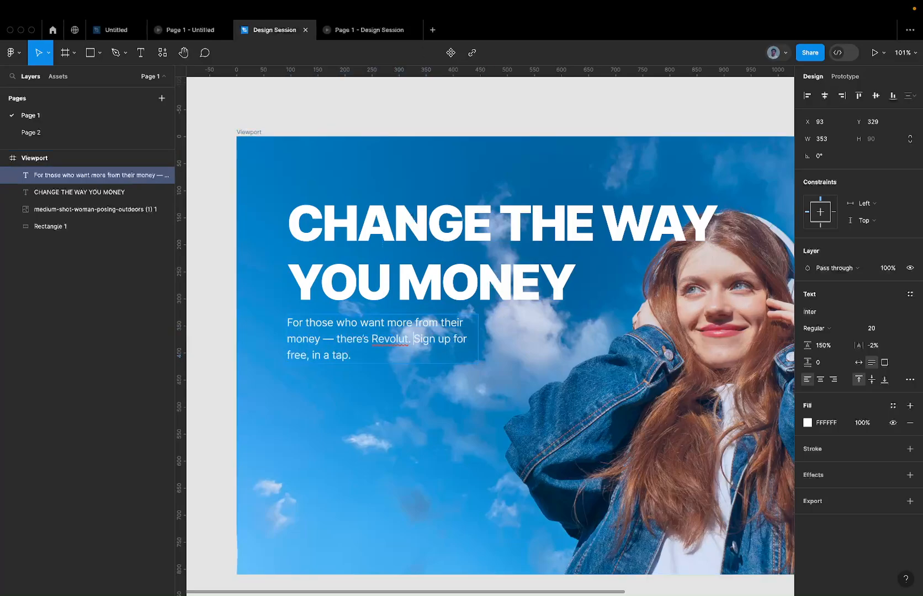
pyautogui.press('Return')
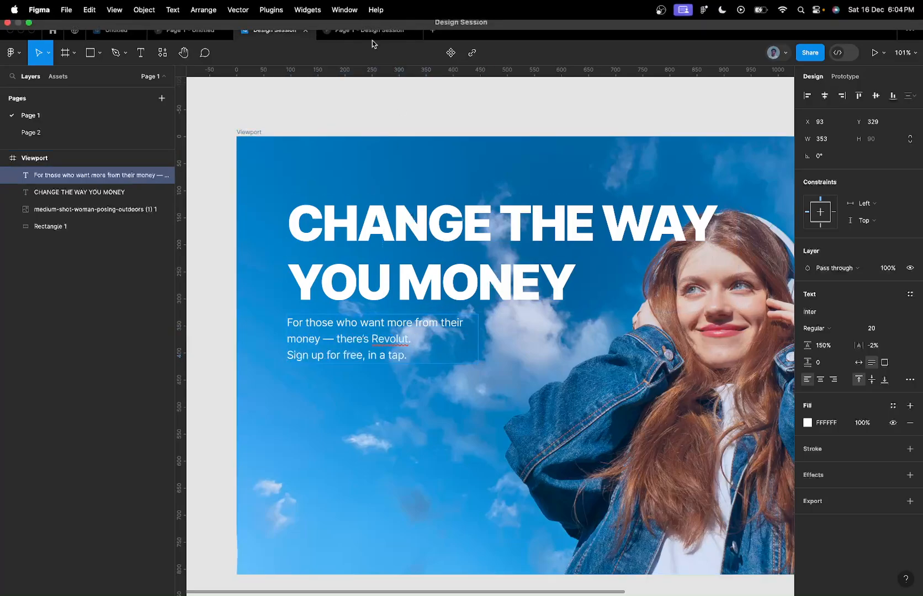
pyautogui.press('Escape')
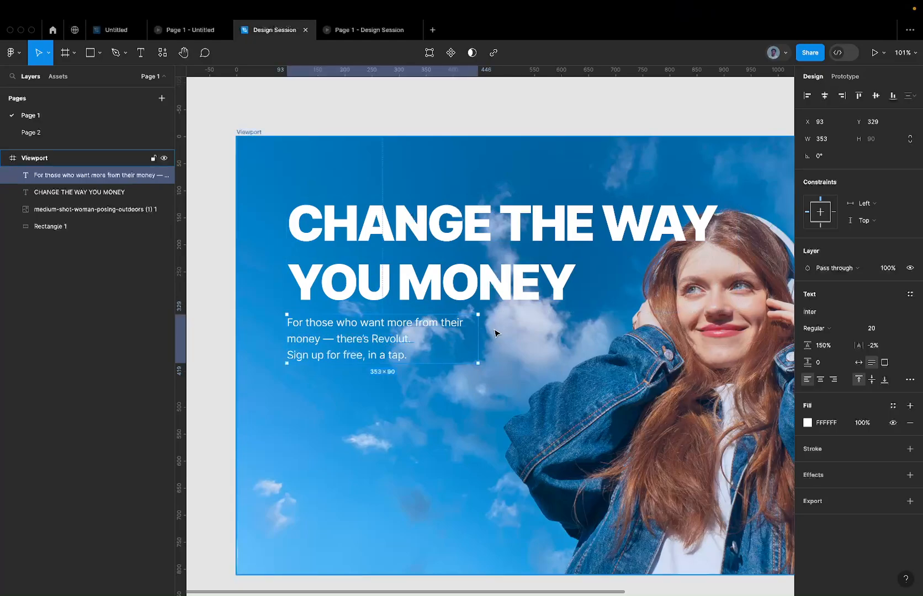
# Widen the subtitle's text box to about 424 so its first line ends after "money —" like the Revolut homepage in Arc
pyautogui.moveTo(478, 330); pyautogui.dragTo(509, 331)
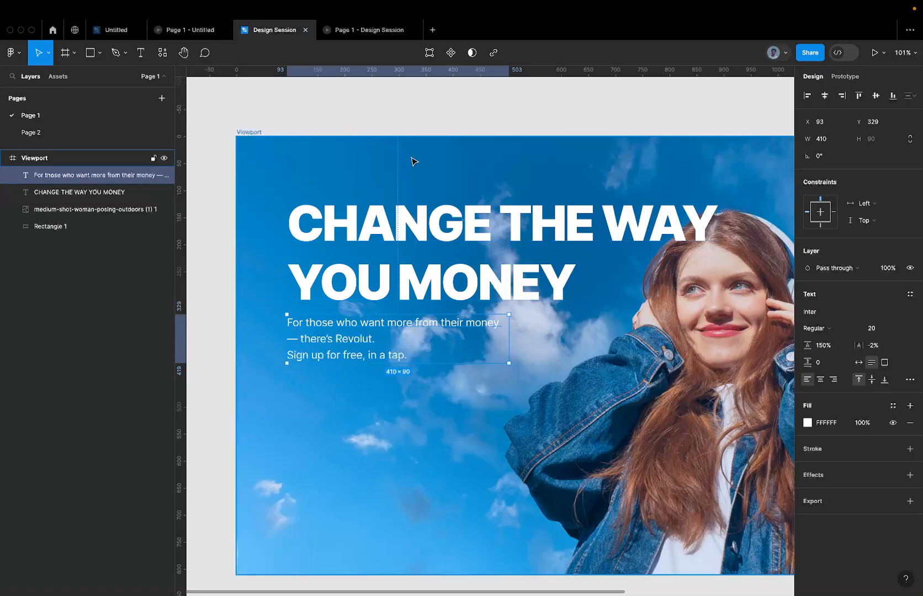
pyautogui.hotkey('ctrl', 'Left')
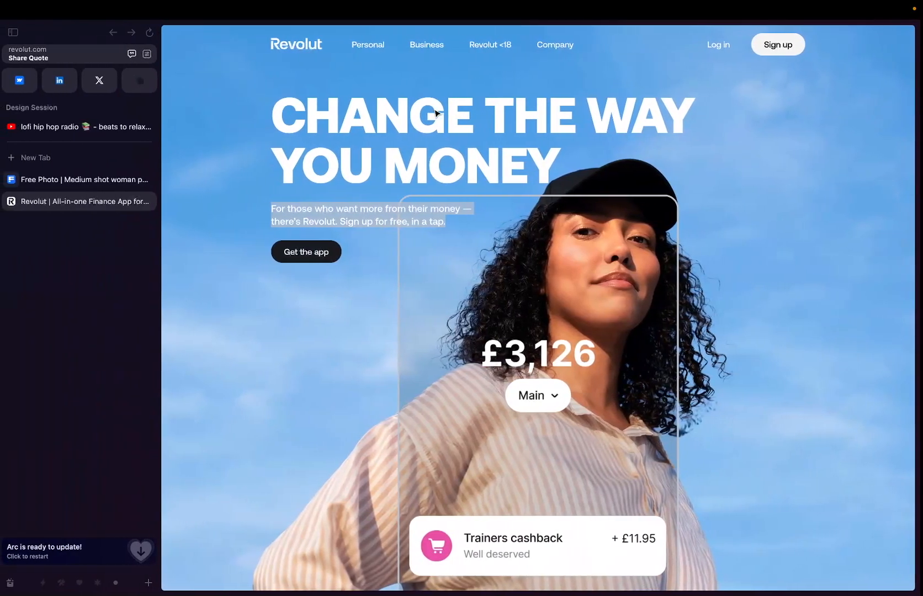
pyautogui.hotkey('ctrl', 'Right')
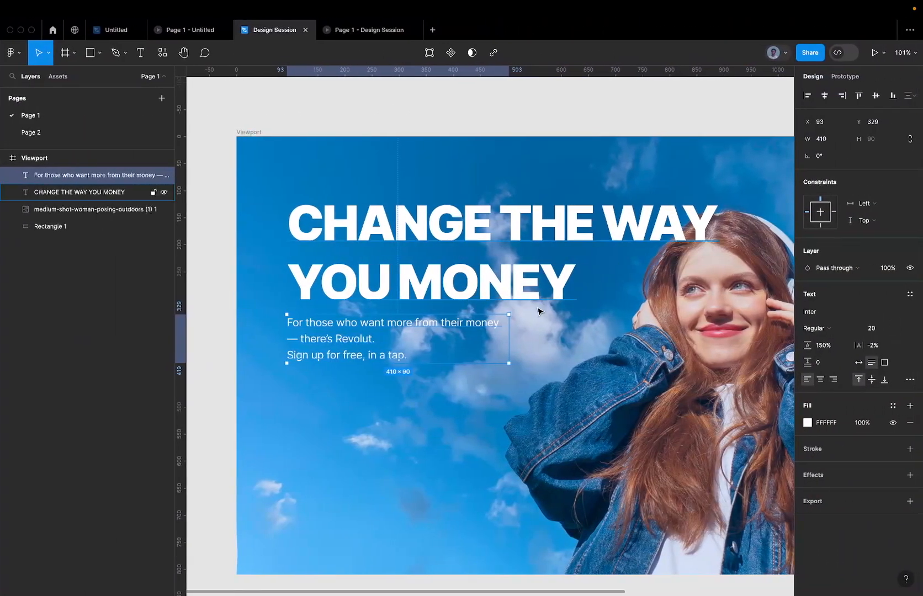
pyautogui.moveTo(509, 326); pyautogui.dragTo(515, 326)
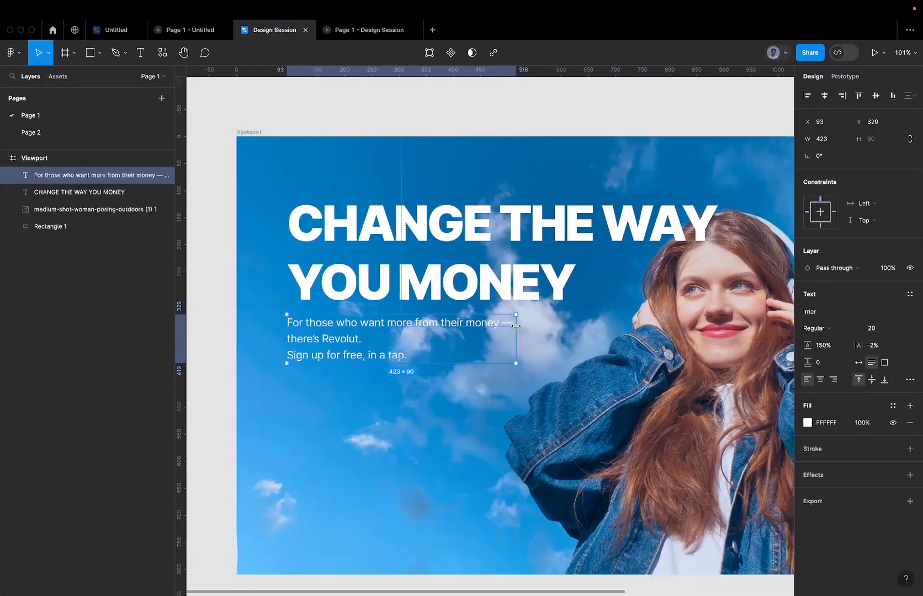
pyautogui.click(443, 122)
pyautogui.click(326, 339)
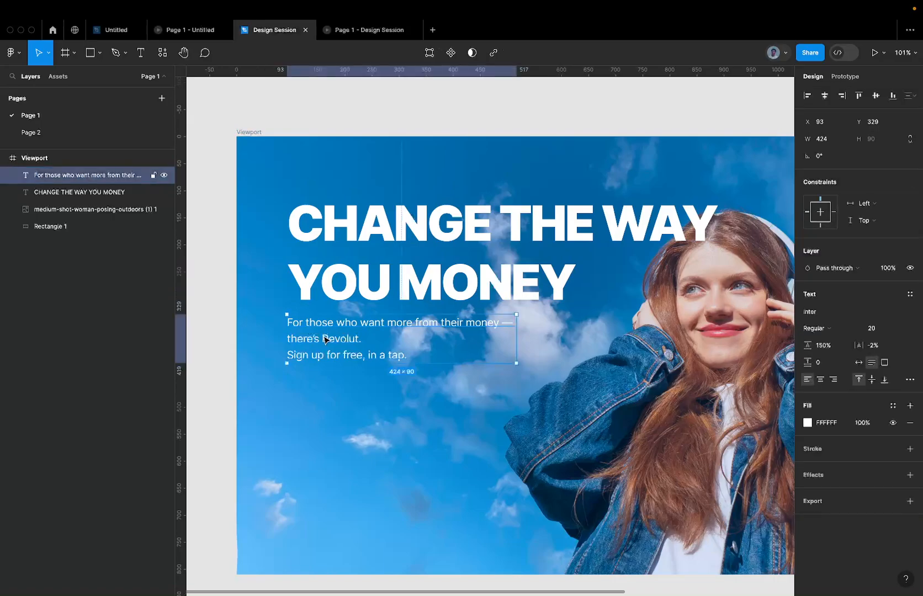
# Compare the subtitle with the Revolut homepage in Arc and remove the line break before "Sign up for free, in a tap."
pyautogui.doubleClick(325, 339)
pyautogui.hotkey('ctrl', 'Left')
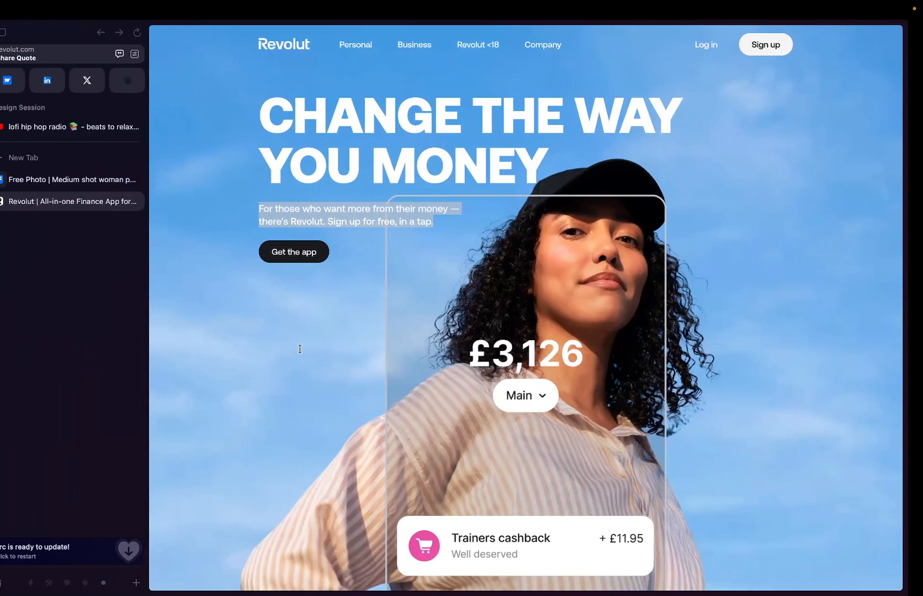
pyautogui.hotkey('ctrl', 'Right')
pyautogui.click(287, 355)
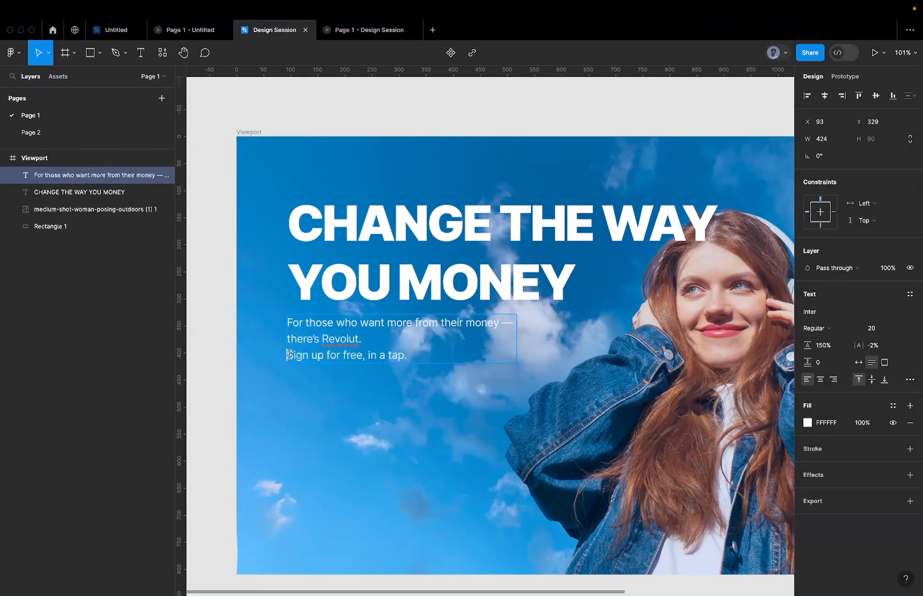
pyautogui.press('BackSpace')
pyautogui.press('Escape')
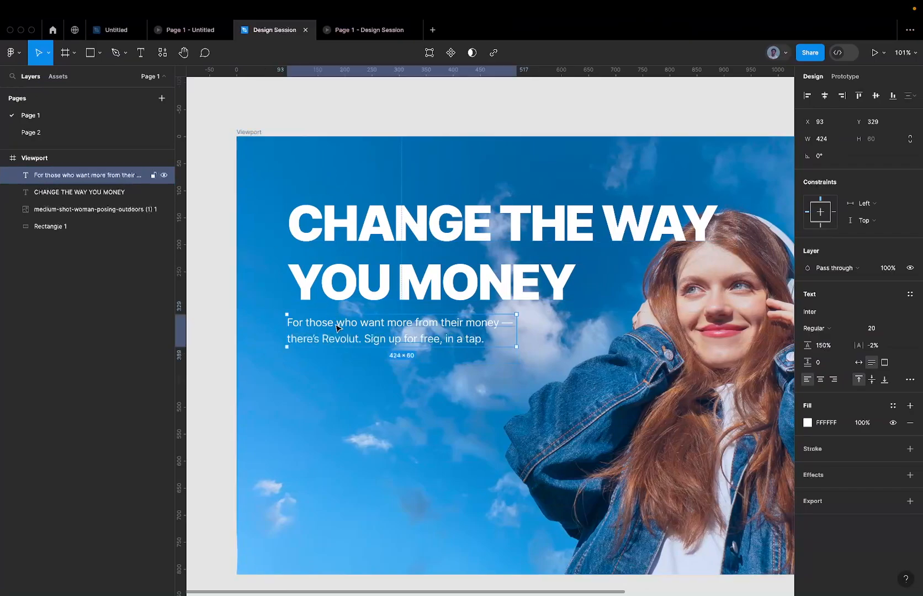
# Duplicate the subtitle straight down to Y 472 and replace the copy's text with "Get the App"
pyautogui.moveTo(339, 330); pyautogui.dragTo(335, 406)
pyautogui.doubleClick(335, 404)
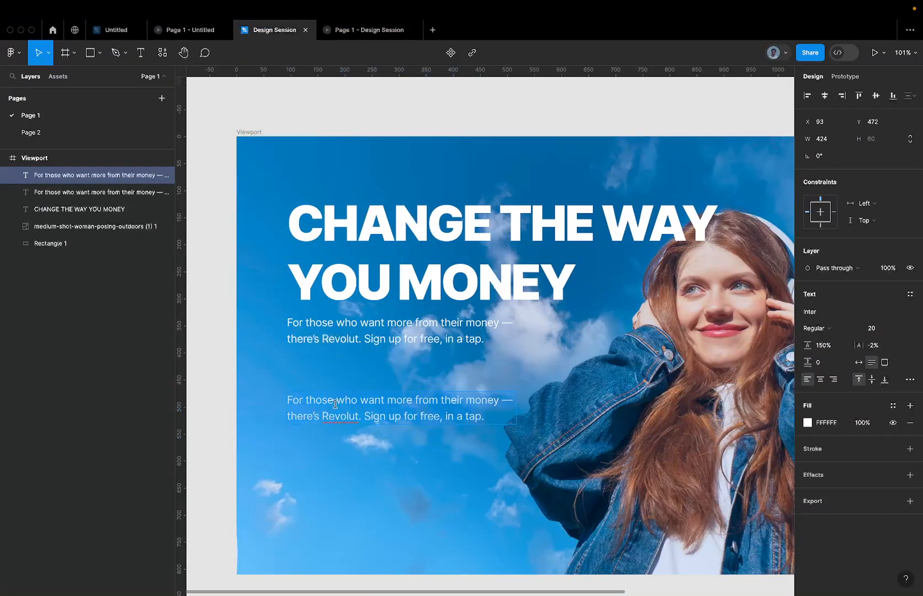
pyautogui.write('Get The ')
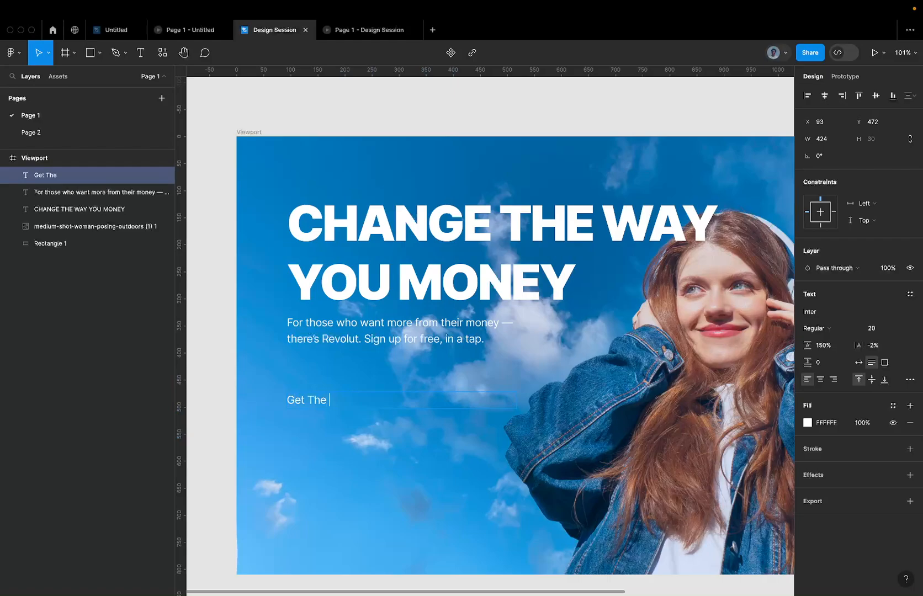
pyautogui.write('App')
pyautogui.click(313, 401)
pyautogui.press('BackSpace')
pyautogui.write('t')
pyautogui.press('Escape')
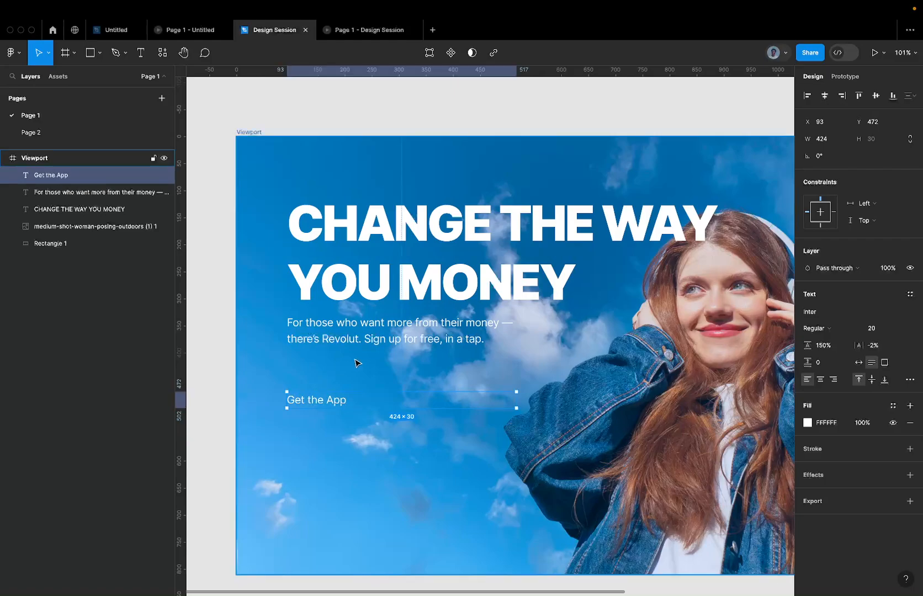
# Make the "Get the App" text auto width and set its font size to 16
pyautogui.click(858, 364)
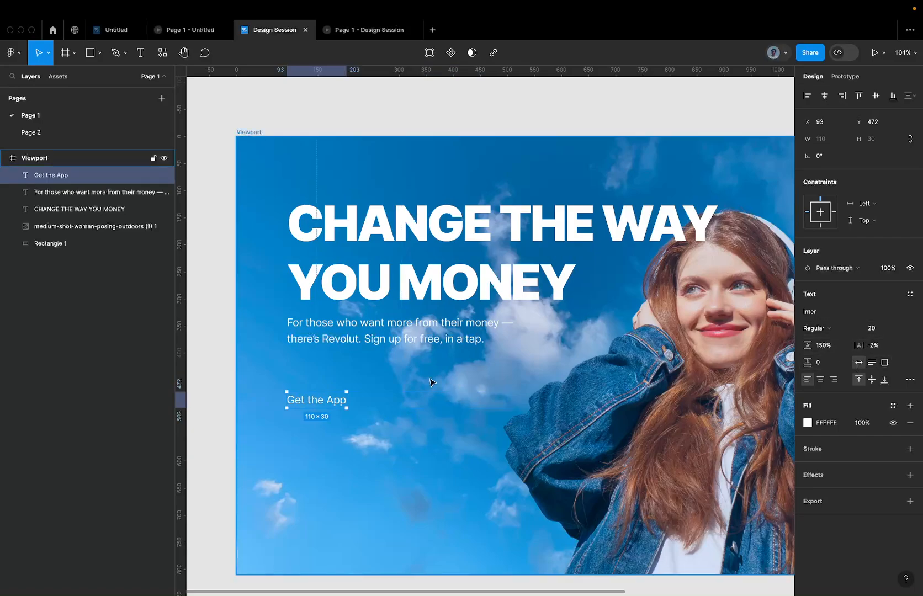
pyautogui.click(883, 328)
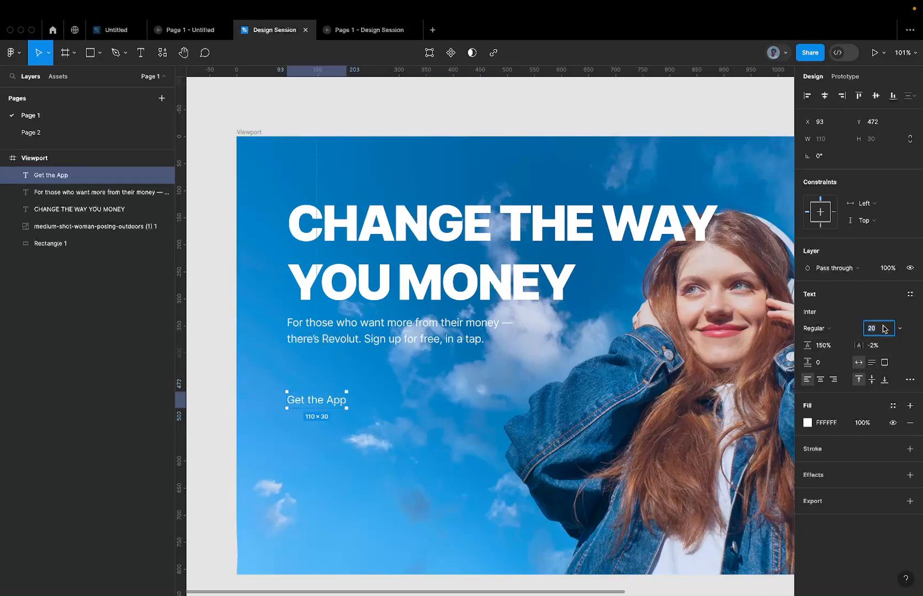
pyautogui.write('16')
pyautogui.press('Return')
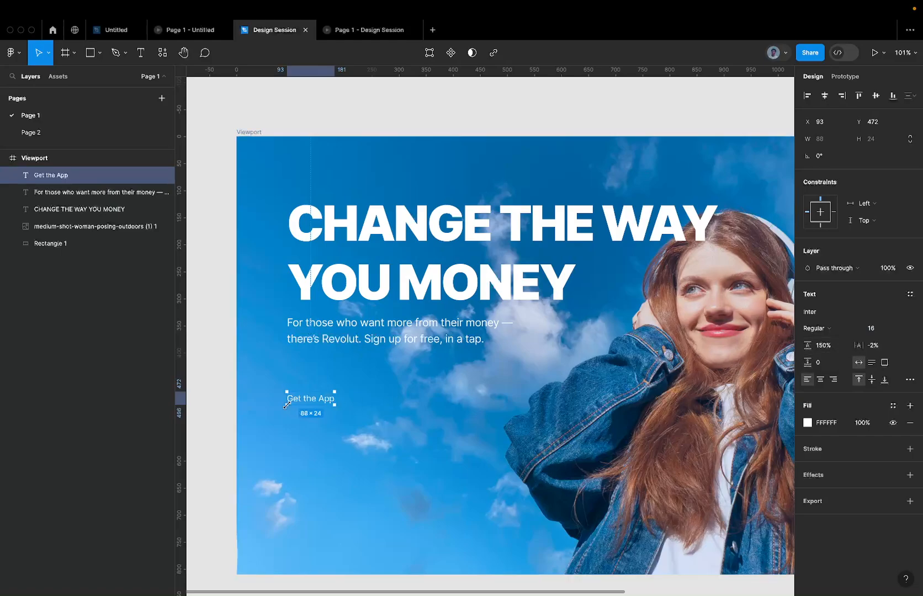
# Wrap the "Get the App" text in an auto layout frame with a horizontal padding of 16
pyautogui.hotkey('shift', 'a')
pyautogui.scroll(5, 309, 395)
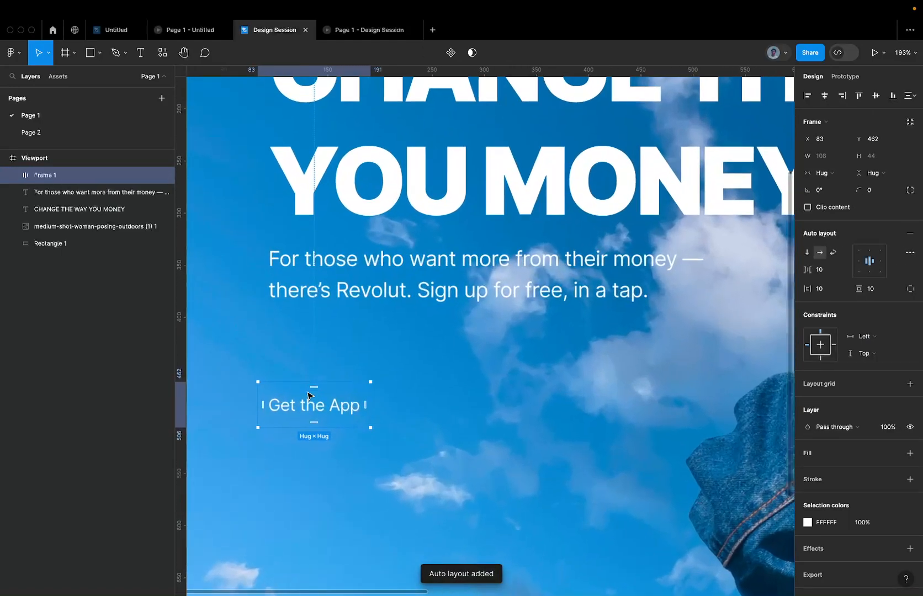
pyautogui.click(828, 292)
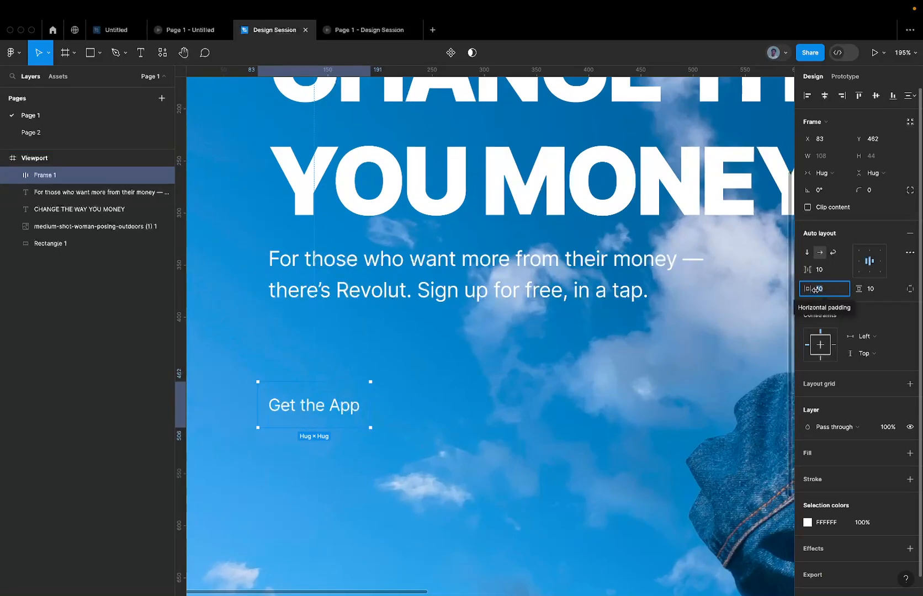
pyautogui.write('16')
pyautogui.press('Return')
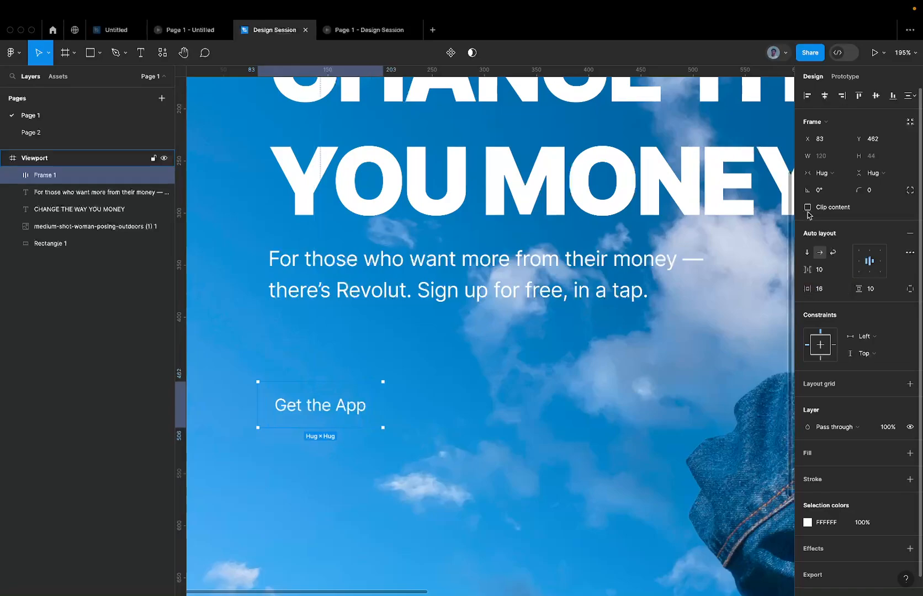
# Set the button frame's height to 40 and its vertical padding to 0
pyautogui.click(878, 159)
pyautogui.write('40')
pyautogui.press('Return')
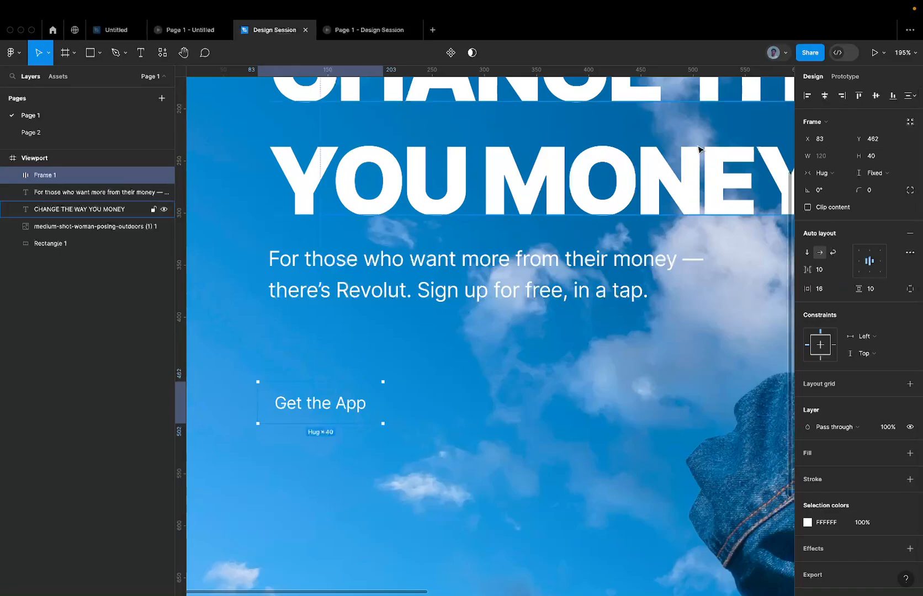
pyautogui.click(878, 290)
pyautogui.write('0')
pyautogui.press('Return')
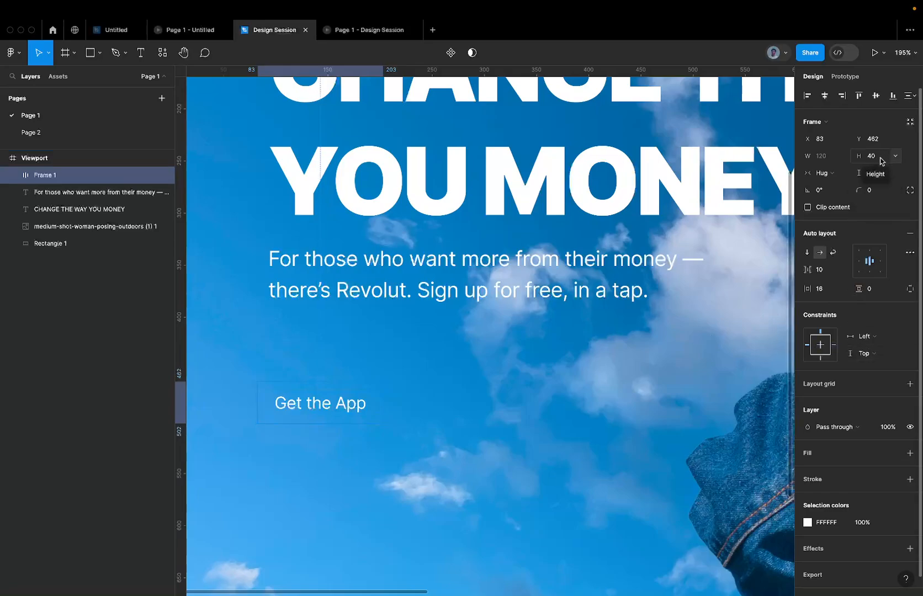
# Clip the button frame's content and set its corner radius to 8888 for a pill shape
pyautogui.click(878, 194)
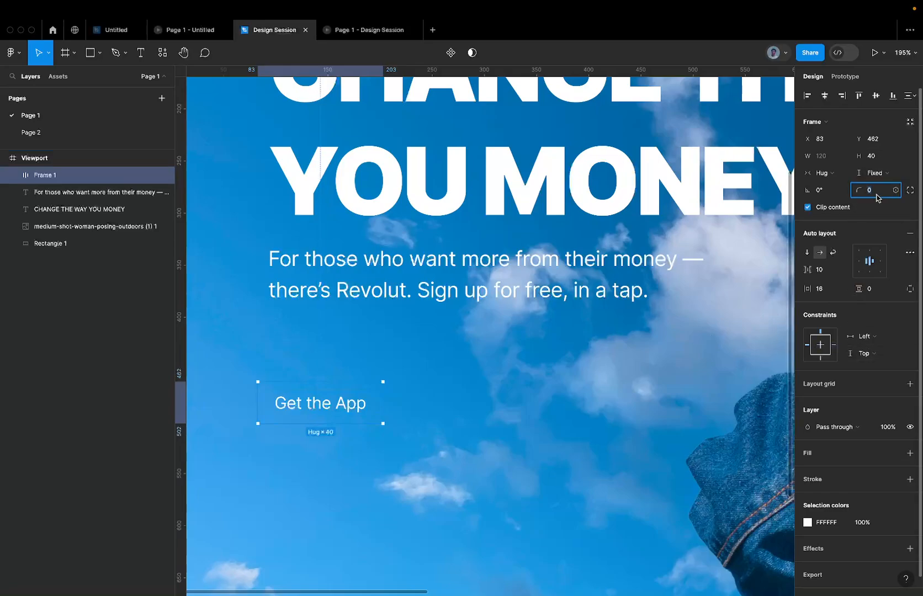
pyautogui.write('8888')
pyautogui.press('Return')
# Add a dark 2A2A2A fill to the "Get the App" button frame
pyautogui.click(910, 453)
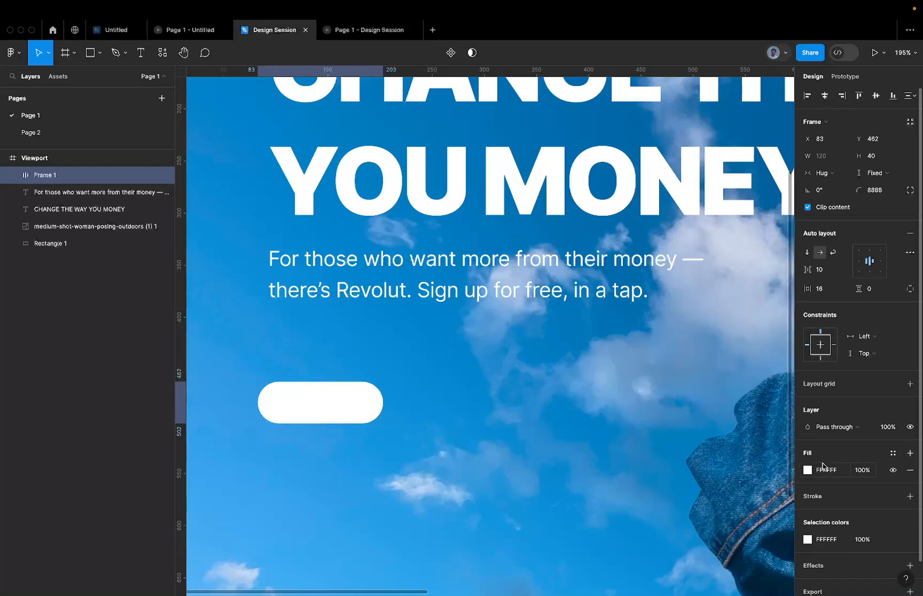
pyautogui.click(808, 470)
pyautogui.write('373737')
pyautogui.press('Return')
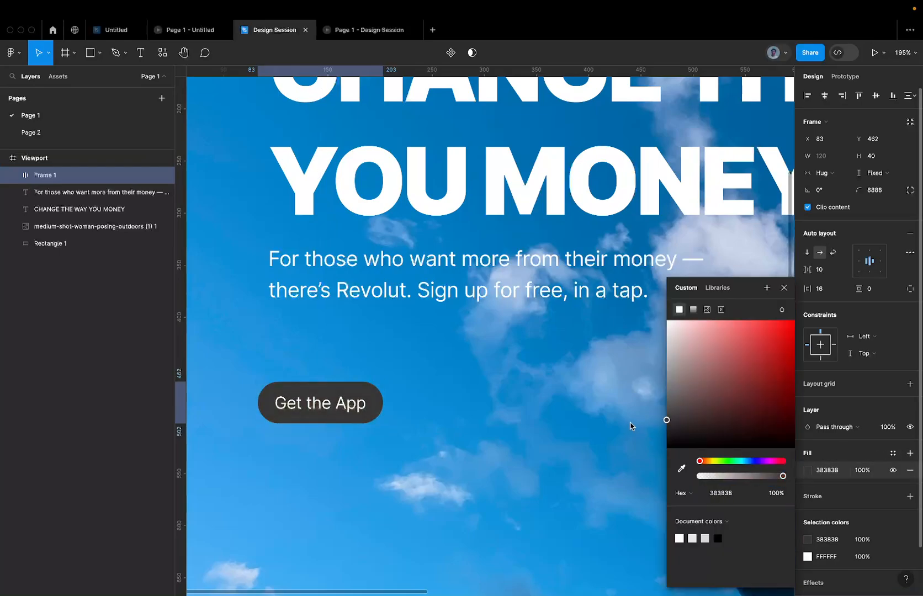
pyautogui.moveTo(626, 428); pyautogui.dragTo(624, 433)
pyautogui.scroll(-5, 375, 363)
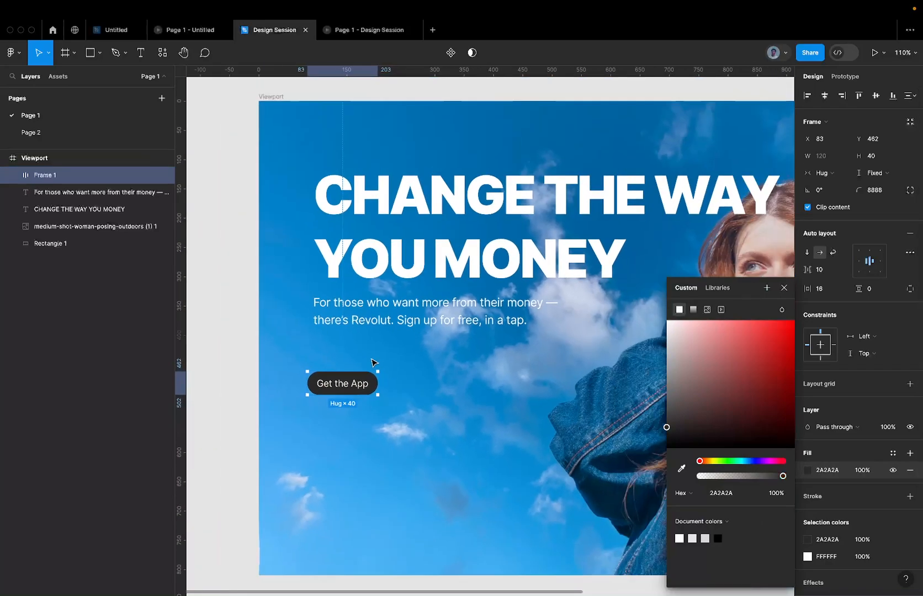
# Check the button in the prototype preview and reduce its label's font size to 14
pyautogui.scroll(4, 355, 373)
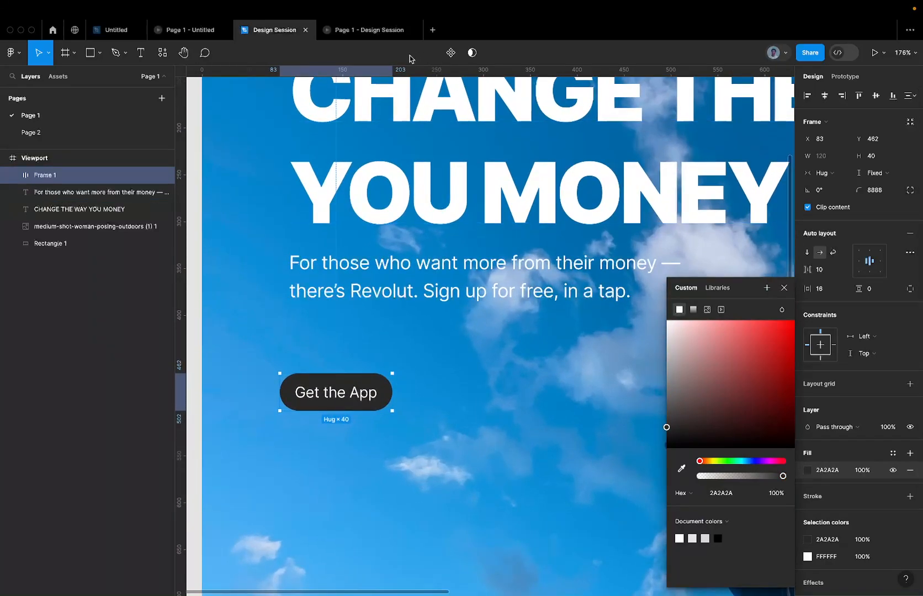
pyautogui.click(370, 32)
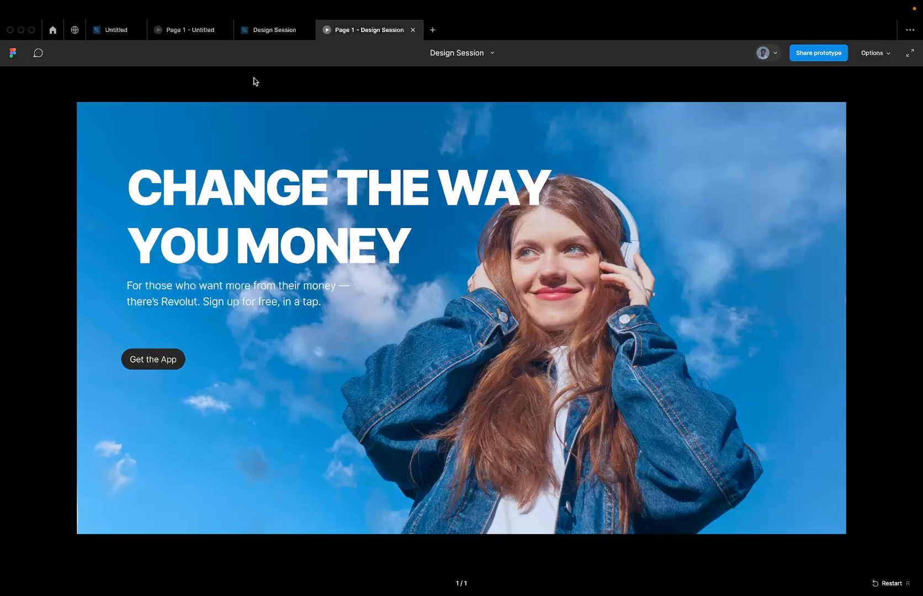
pyautogui.click(266, 34)
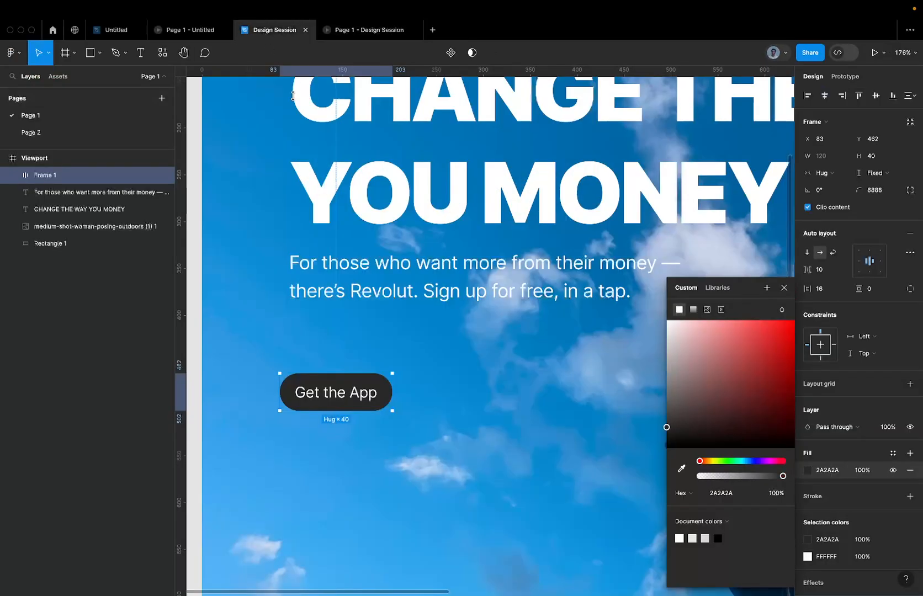
pyautogui.doubleClick(330, 390)
pyautogui.click(886, 280)
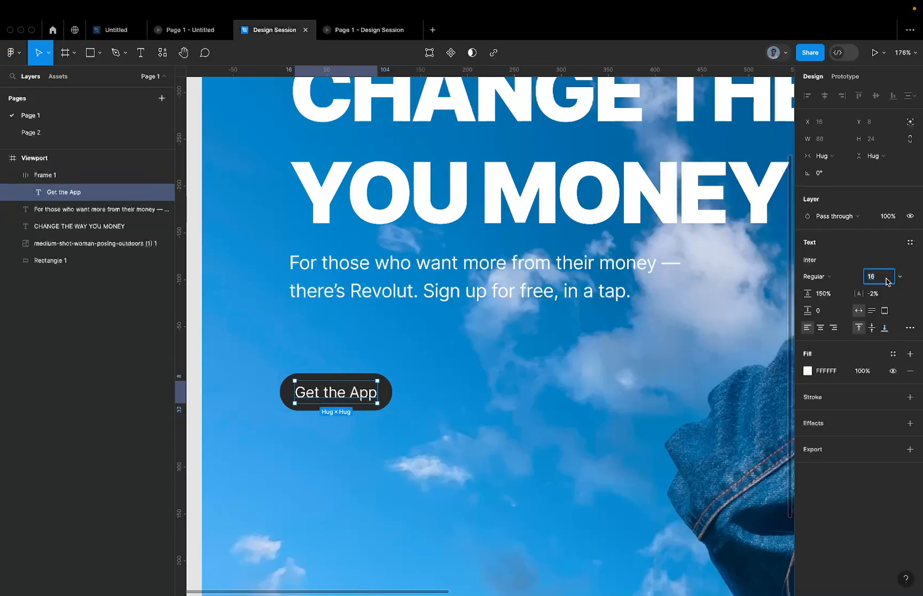
pyautogui.write('14')
pyautogui.press('Return')
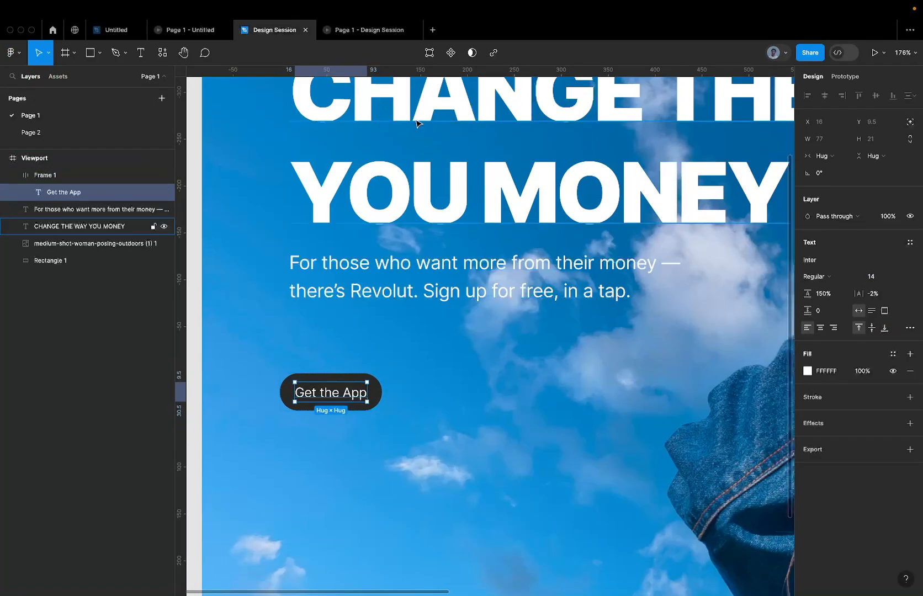
# Review the smaller label in the prototype preview and set the button frame's height to 48
pyautogui.click(348, 38)
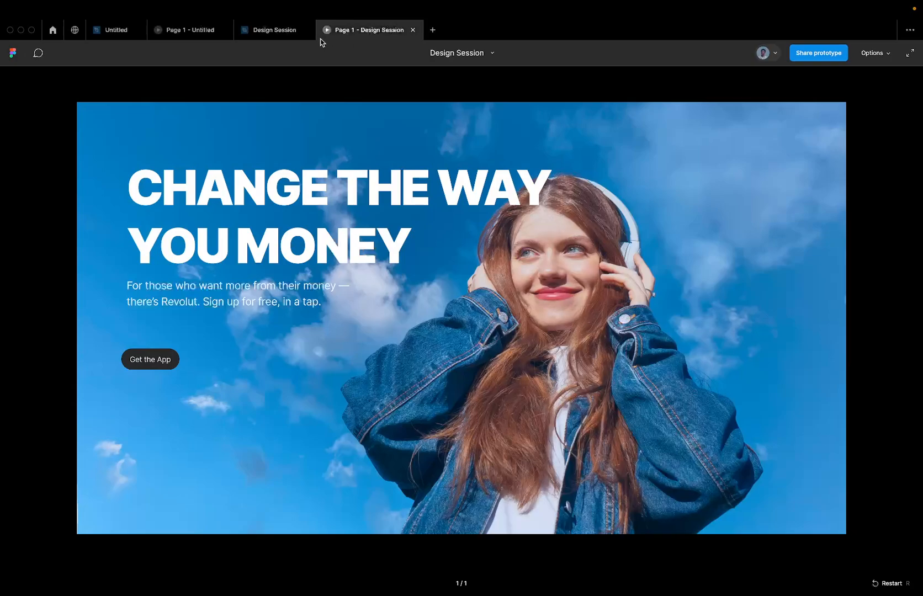
pyautogui.click(274, 33)
pyautogui.click(338, 379)
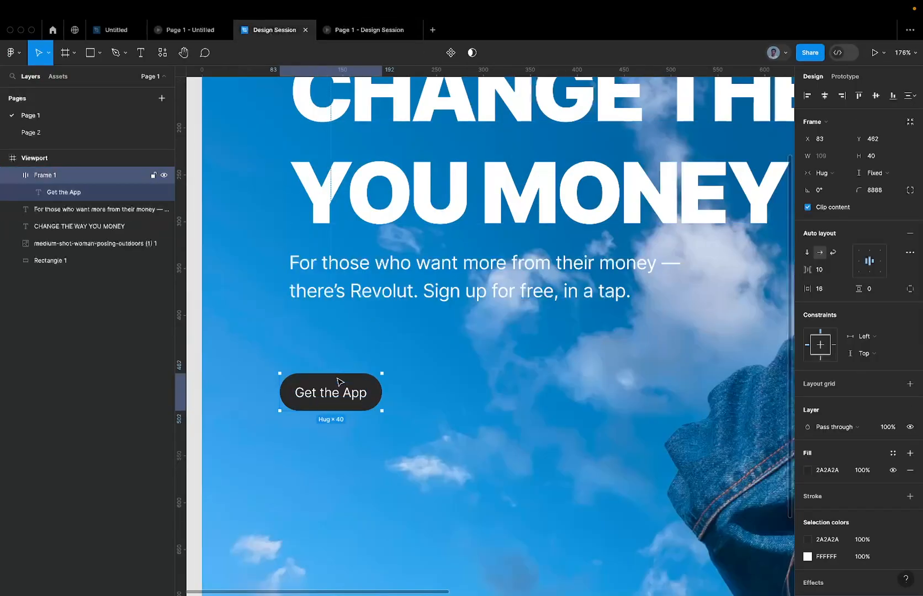
pyautogui.click(868, 158)
pyautogui.press('Return')
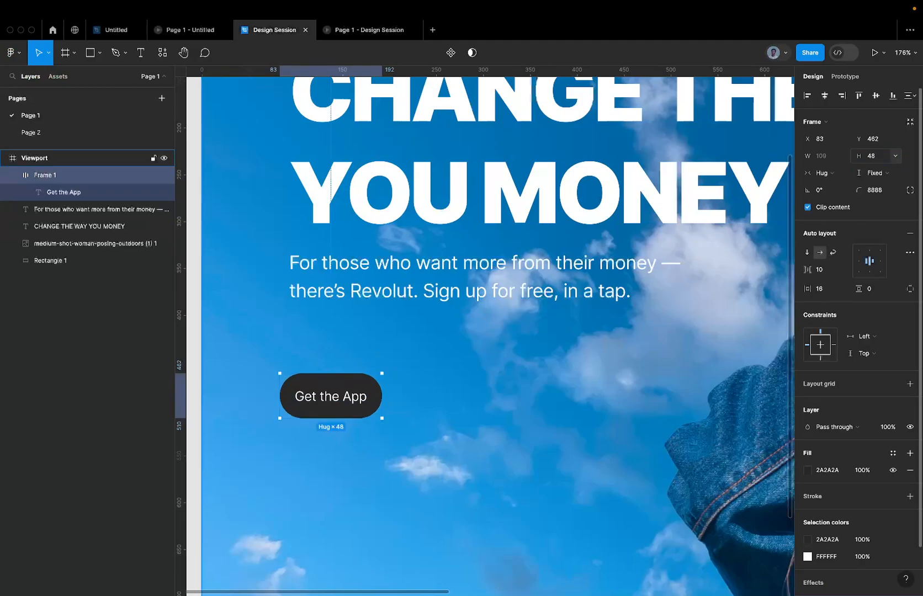
# Set the button's horizontal padding to 24 and check it in the prototype preview
pyautogui.click(828, 289)
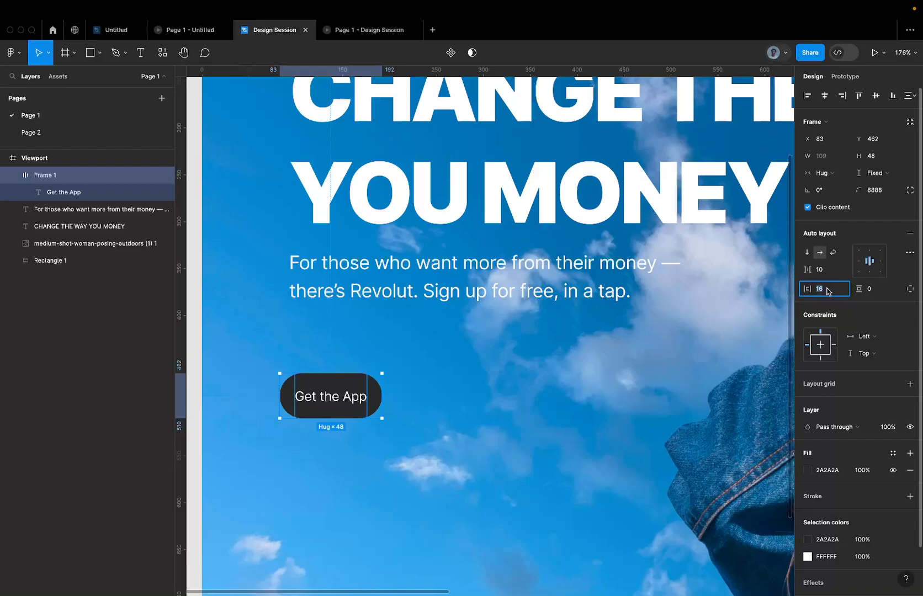
pyautogui.write('24')
pyautogui.press('Return')
pyautogui.click(356, 30)
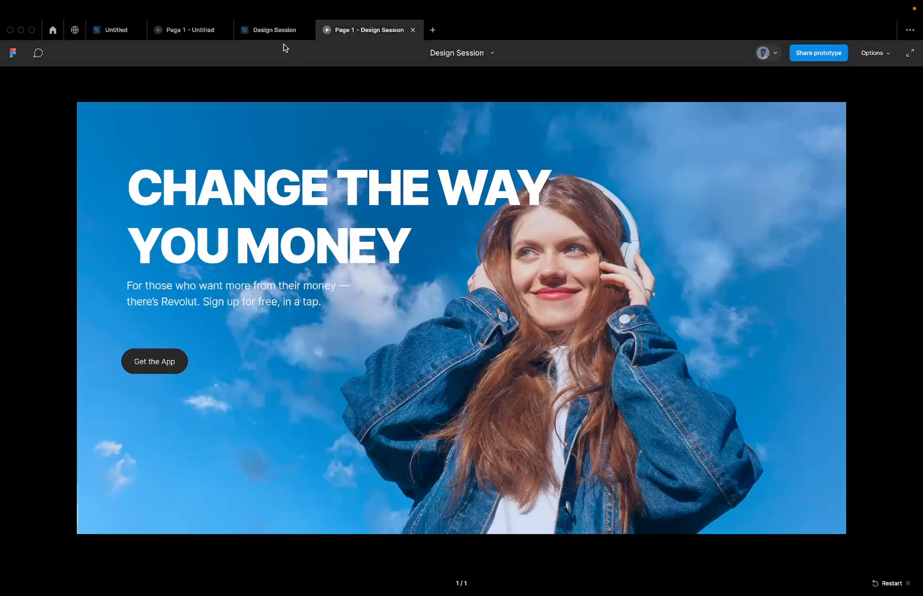
pyautogui.click(267, 30)
# Reduce the subtitle's font size to 18 and check the hero in the prototype preview
pyautogui.click(94, 209)
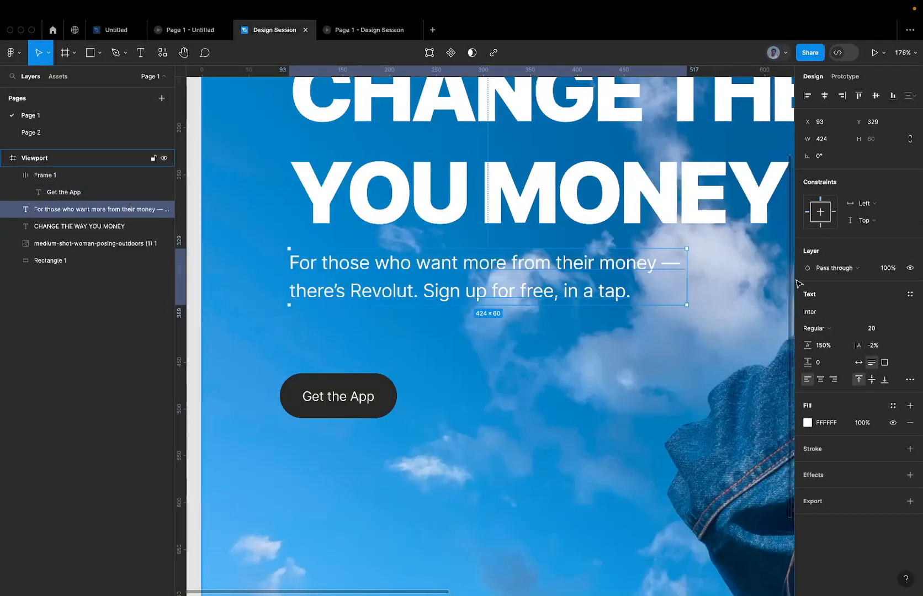
pyautogui.click(883, 329)
pyautogui.write('18')
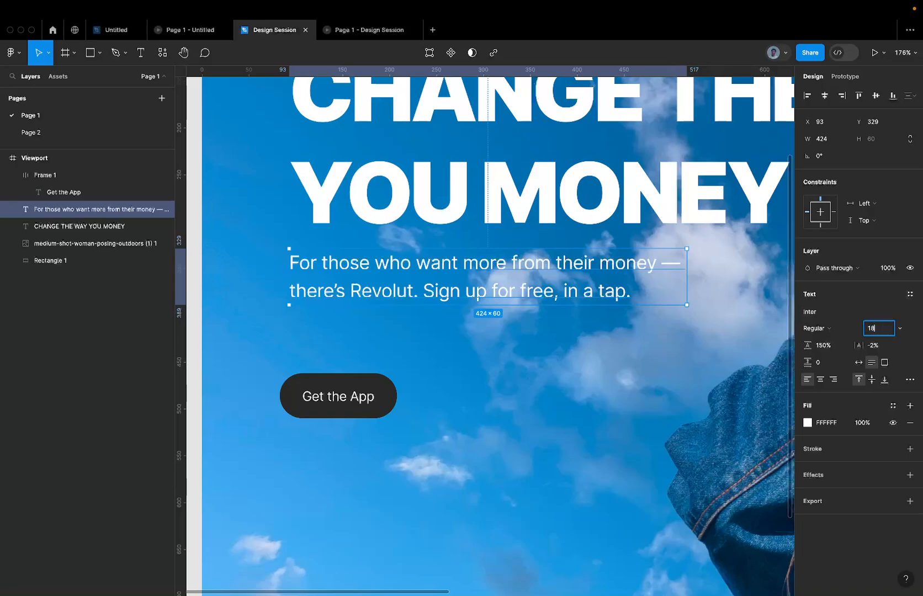
pyautogui.press('Return')
pyautogui.scroll(-5, 372, 220)
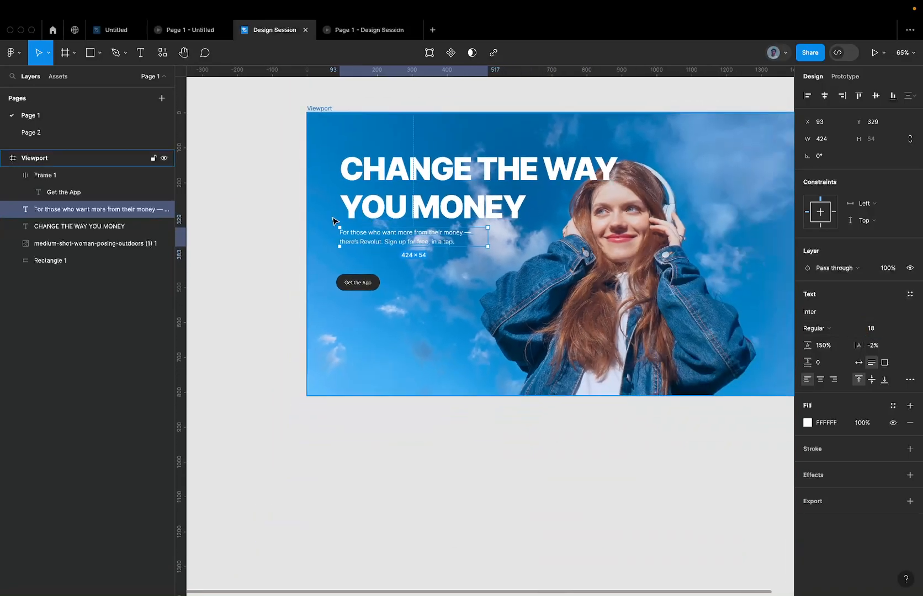
pyautogui.scroll(2, 380, 248)
pyautogui.hscroll(2, 381, 248)
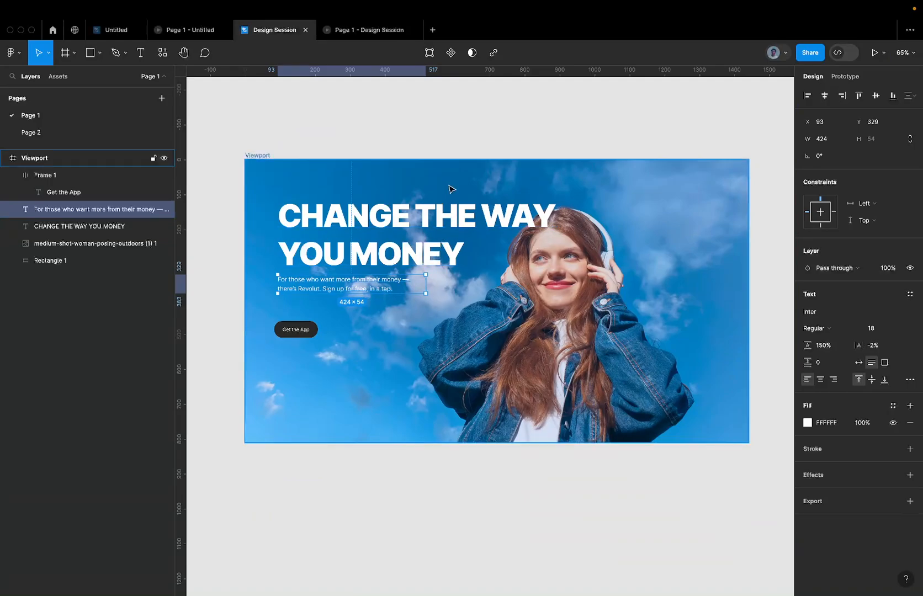
pyautogui.click(375, 38)
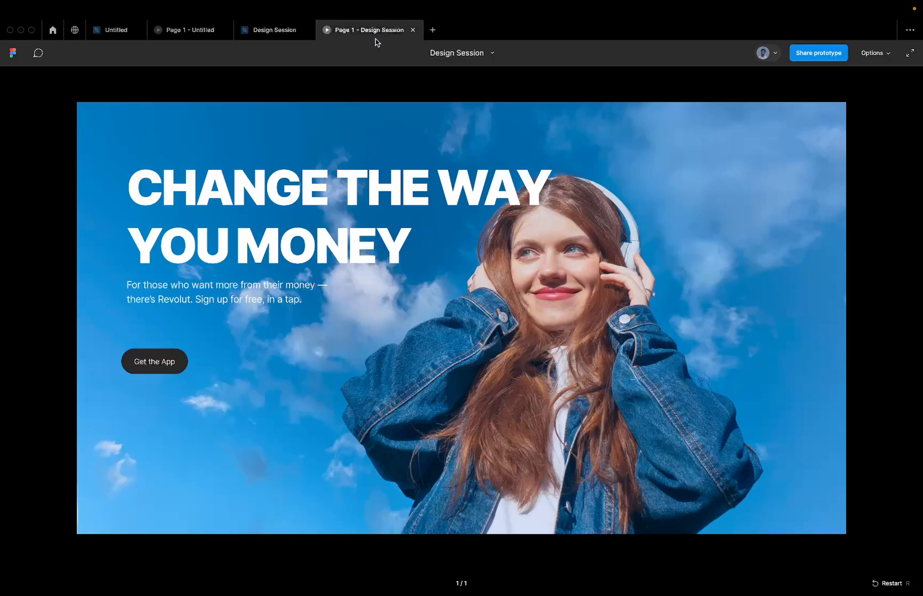
pyautogui.moveTo(306, 39)
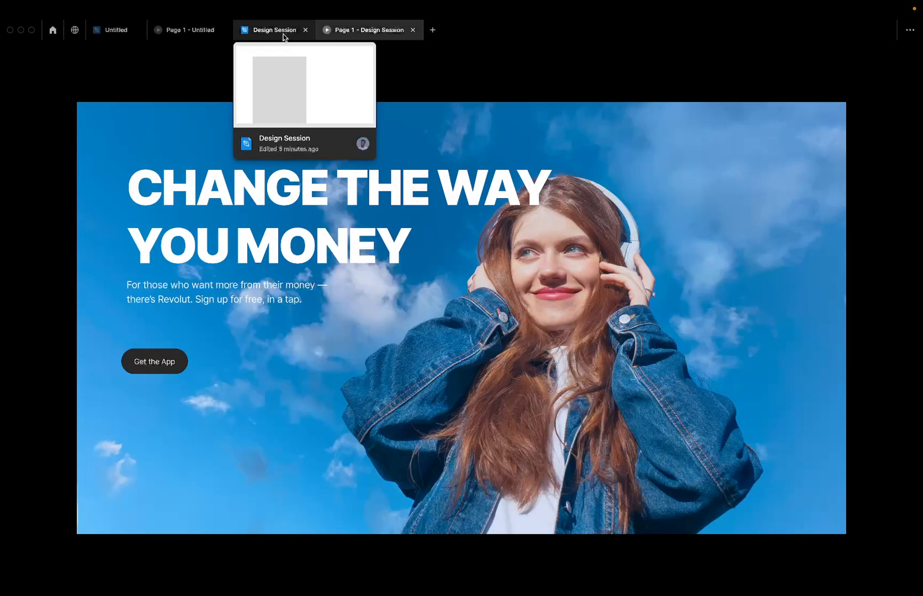
pyautogui.click(284, 37)
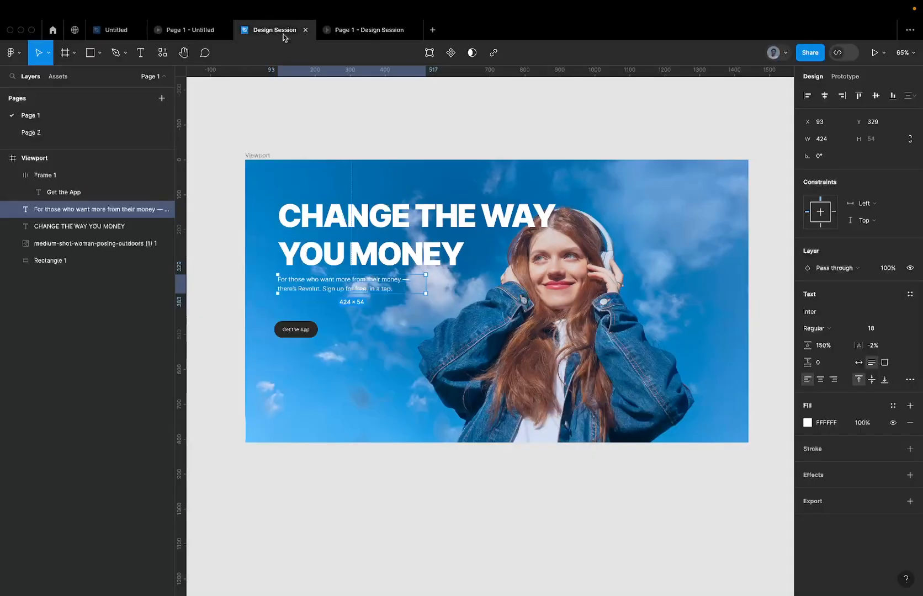
# Combine the headline and subtitle into a vertical auto layout frame with a gap of 0
pyautogui.keyDown('shift'); pyautogui.click(315, 224); pyautogui.keyUp('shift')
pyautogui.hotkey('shift', 'a')
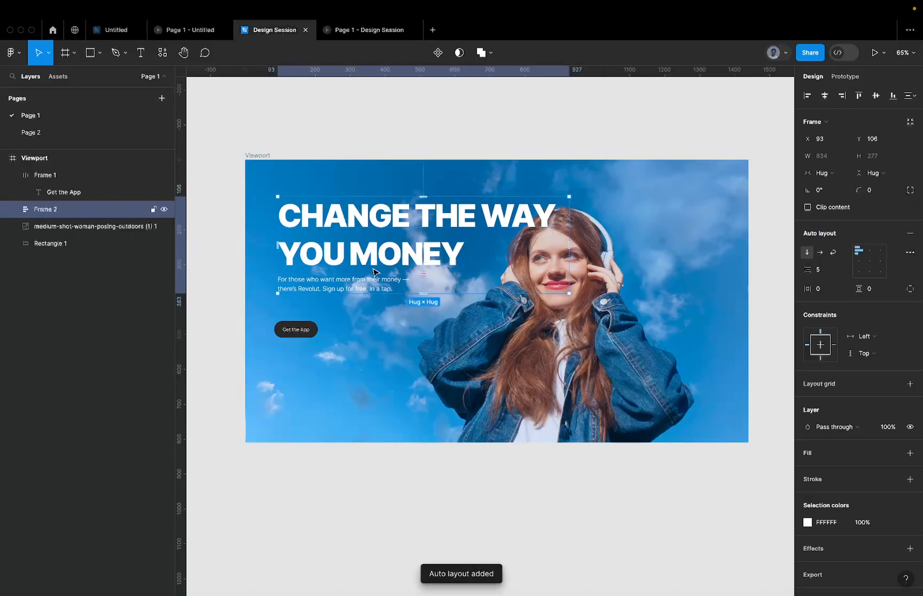
pyautogui.click(423, 275)
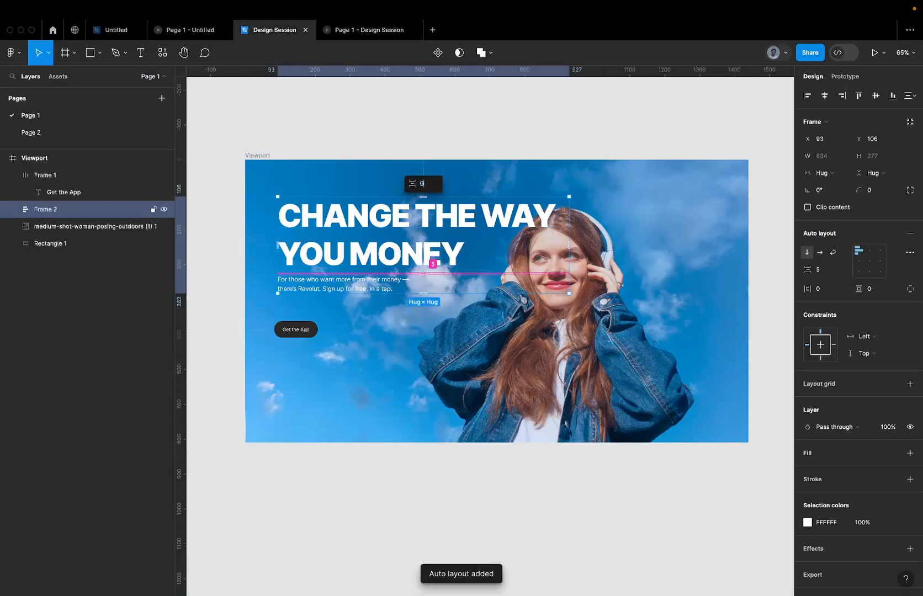
pyautogui.press('Return')
# Try line heights of 120% and 96% on the headline
pyautogui.click(307, 212)
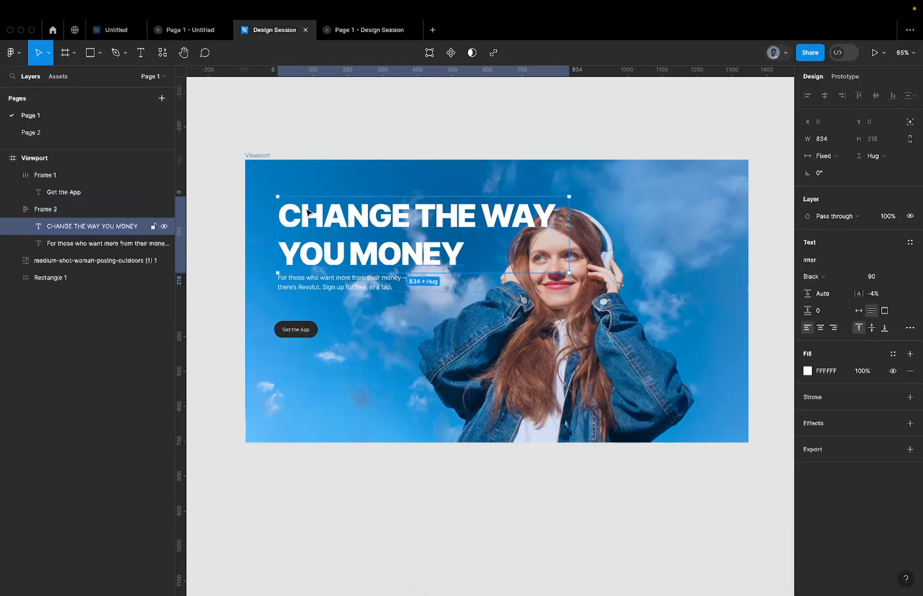
pyautogui.scroll(5, 307, 212)
pyautogui.click(830, 295)
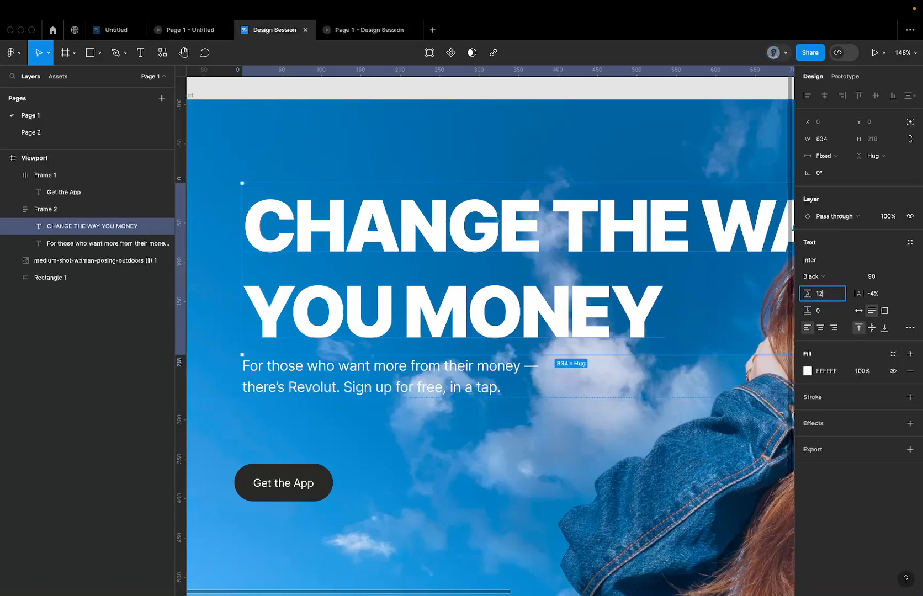
pyautogui.press('Return')
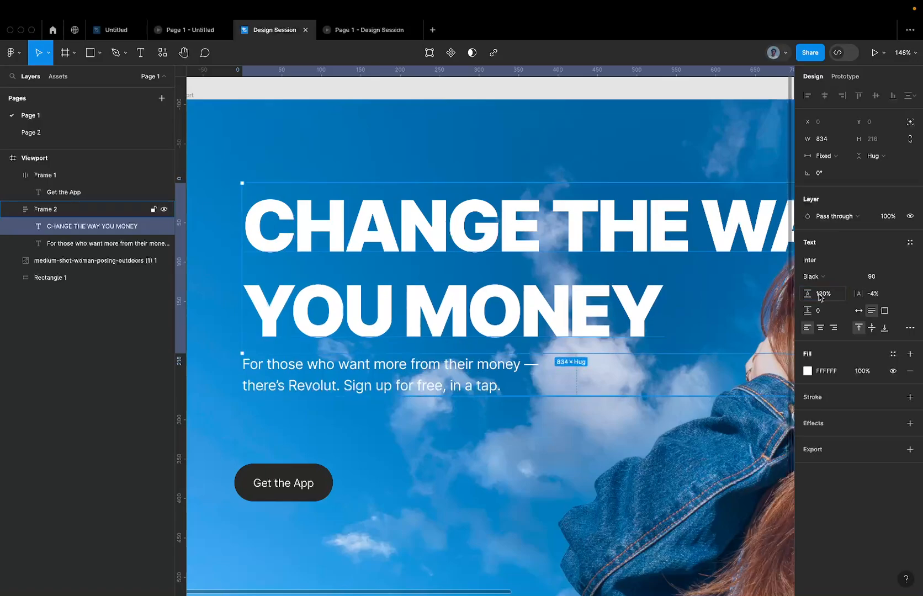
pyautogui.scroll(-2, 367, 226)
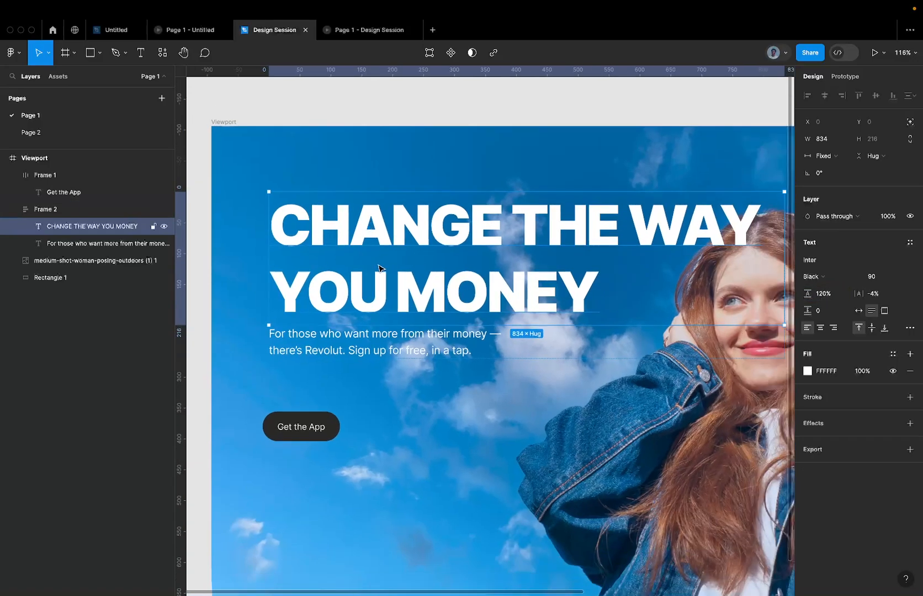
pyautogui.click(832, 299)
pyautogui.write('96')
pyautogui.press('Return')
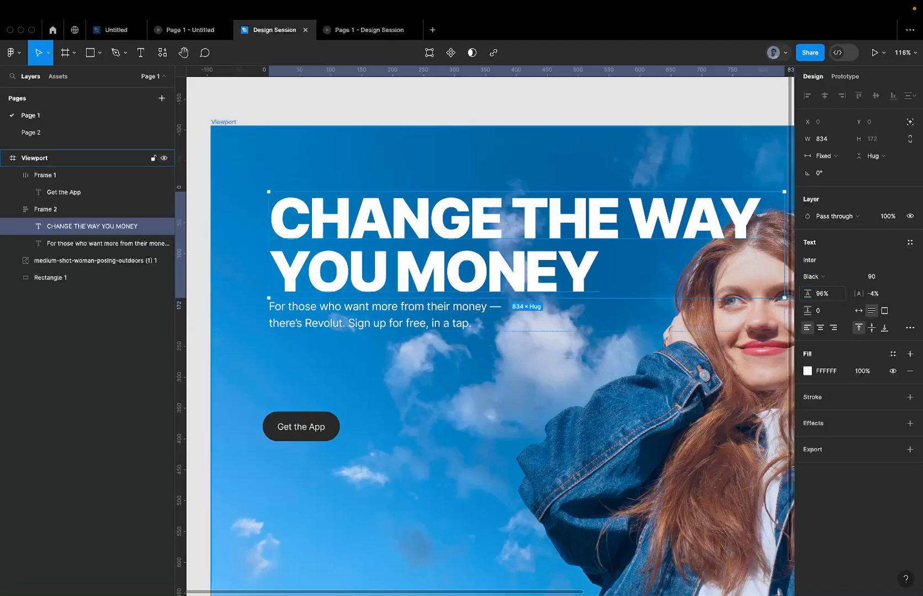
# Increase the headline's line height by 16 to 112% and check it in the prototype preview
pyautogui.click(833, 295)
pyautogui.click(822, 293)
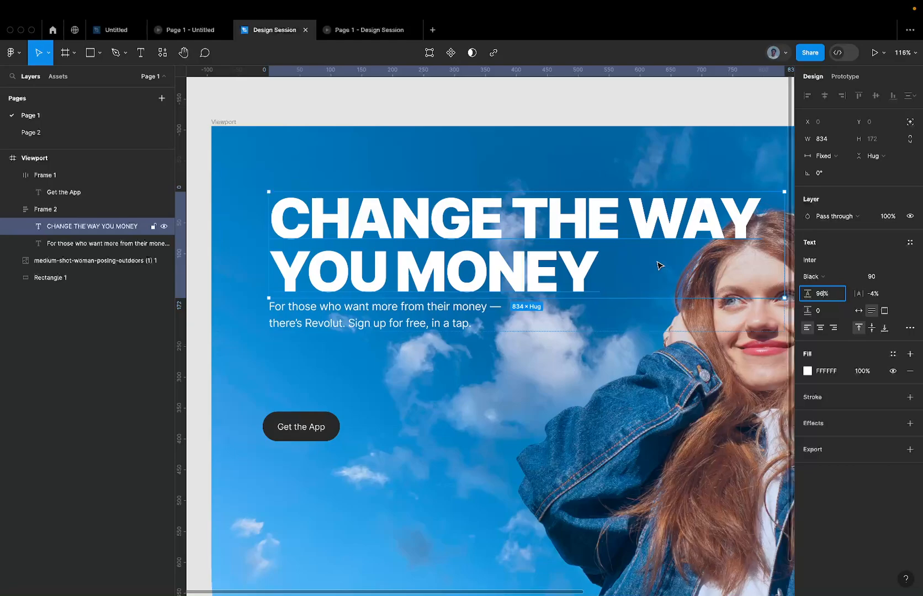
pyautogui.write('+16')
pyautogui.press('Return')
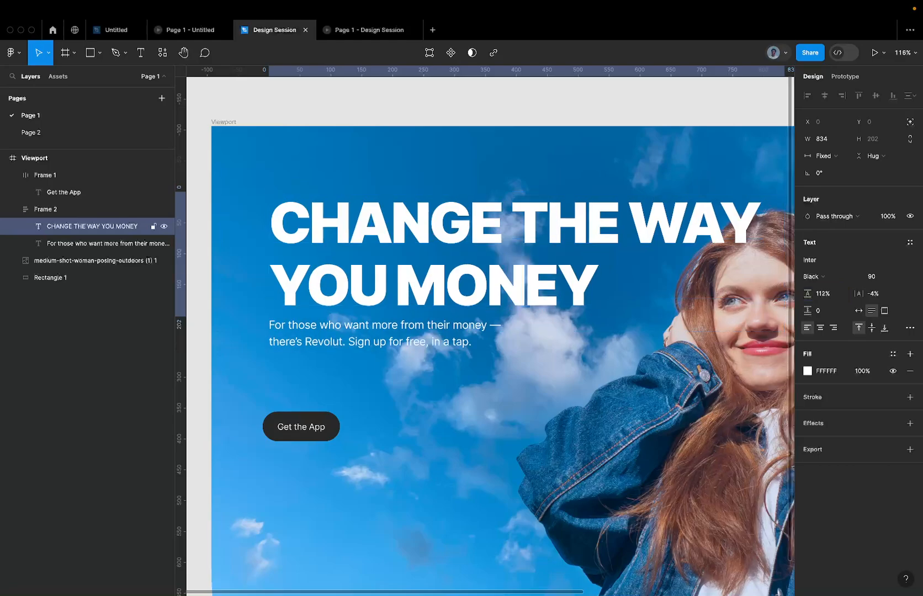
pyautogui.click(353, 30)
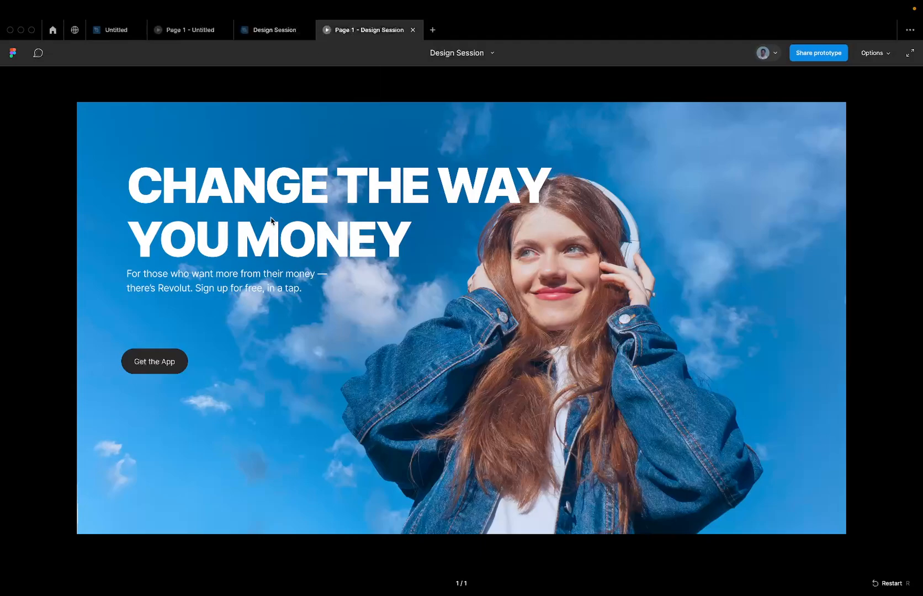
pyautogui.click(253, 30)
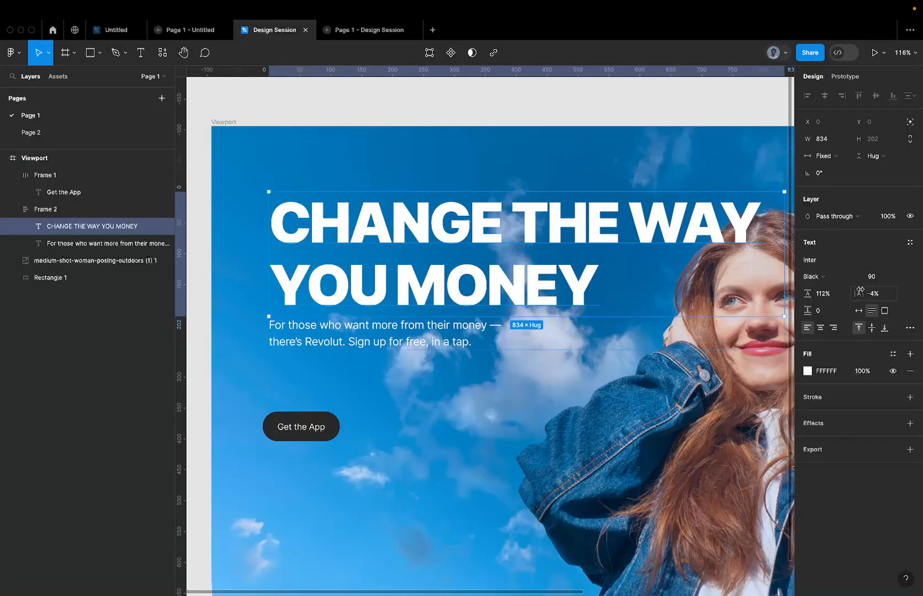
# Set the headline's letter spacing to -2% and compare the prototype preview with the Revolut homepage in the browser
pyautogui.click(881, 295)
pyautogui.write('-2')
pyautogui.press('Return')
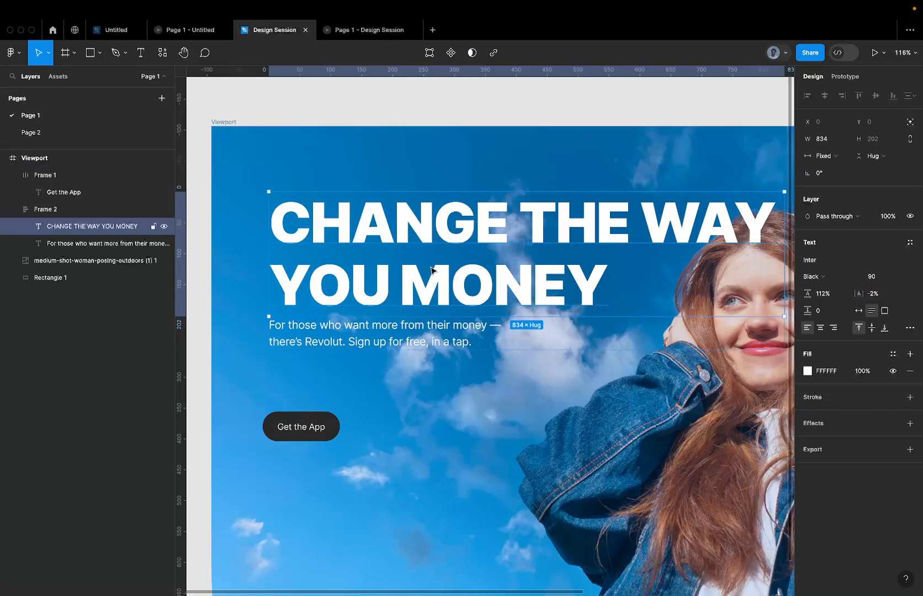
pyautogui.hscroll(5, 577, 326)
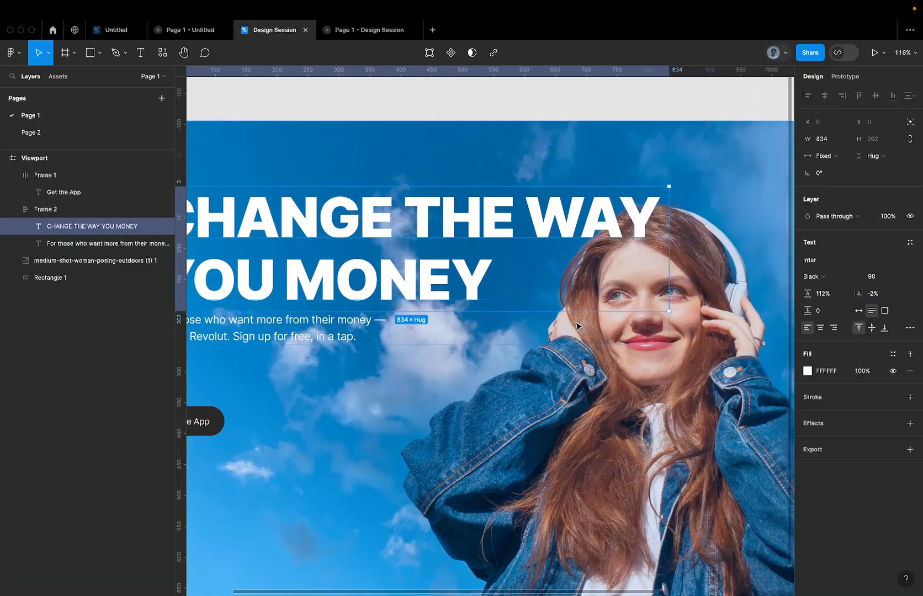
pyautogui.hscroll(3, 577, 327)
pyautogui.click(366, 31)
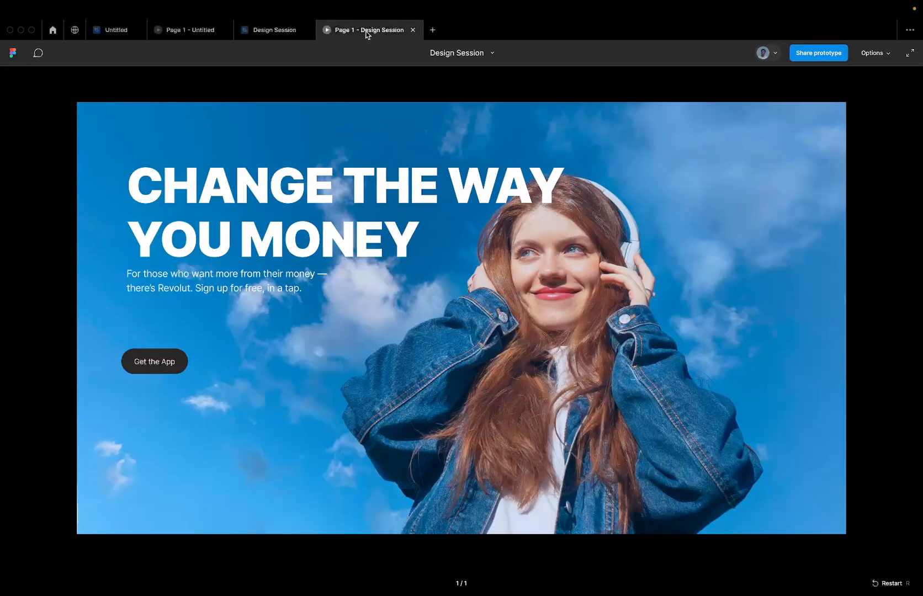
pyautogui.hotkey('ctrl', 'Left')
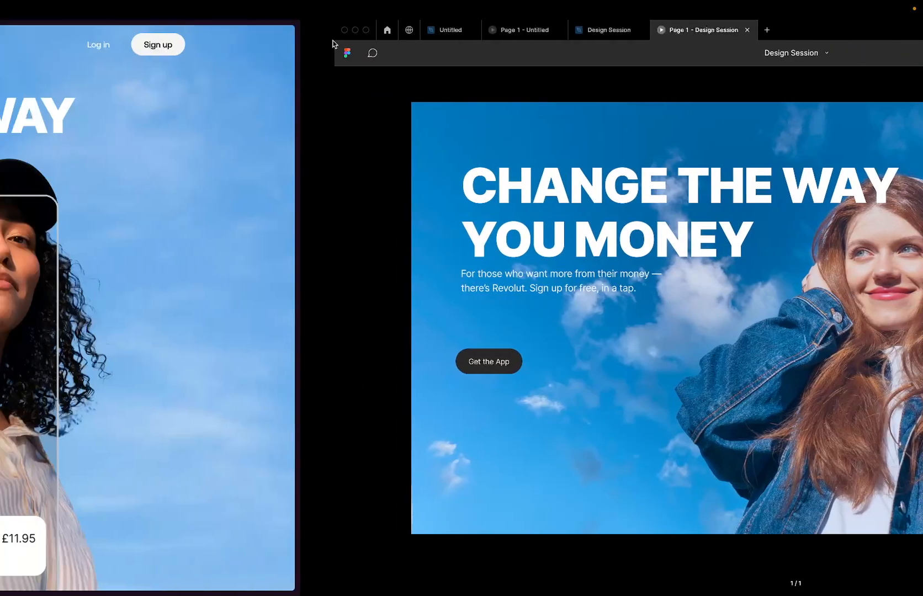
pyautogui.hotkey('ctrl', 'Right')
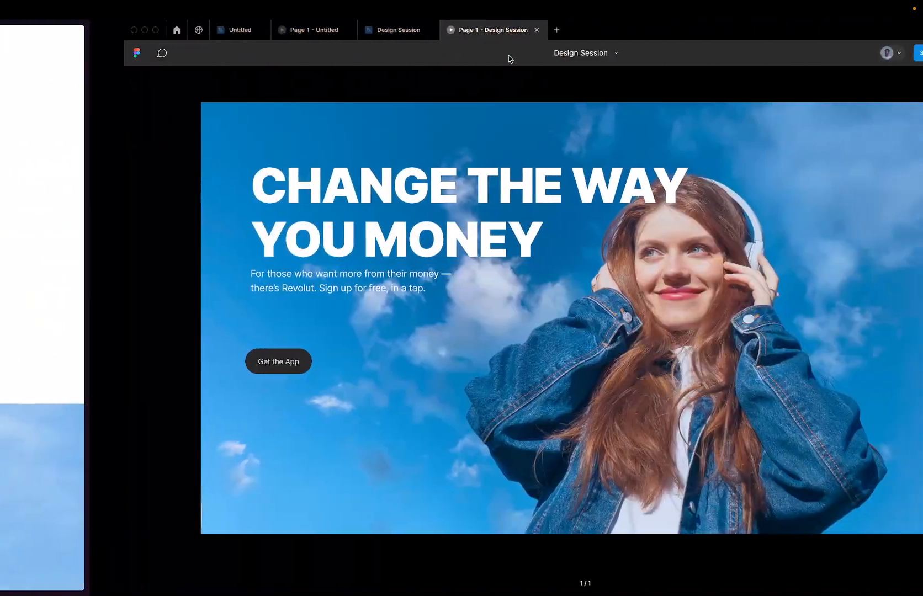
pyautogui.click(270, 31)
# Combine the headline-and-subtitle frame and the Get the App button into a vertical auto layout with a gap of 16
pyautogui.hscroll(-5, 525, 215)
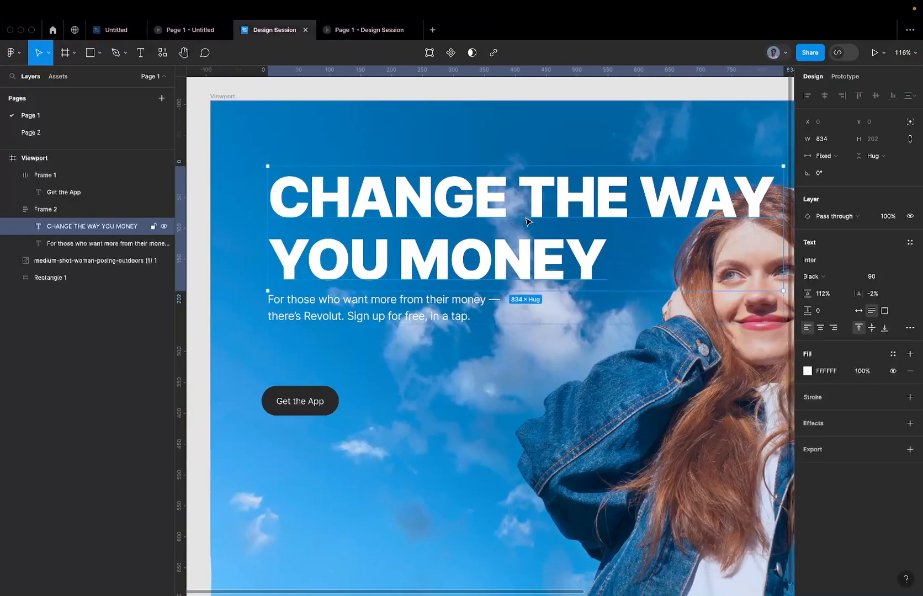
pyautogui.click(566, 312)
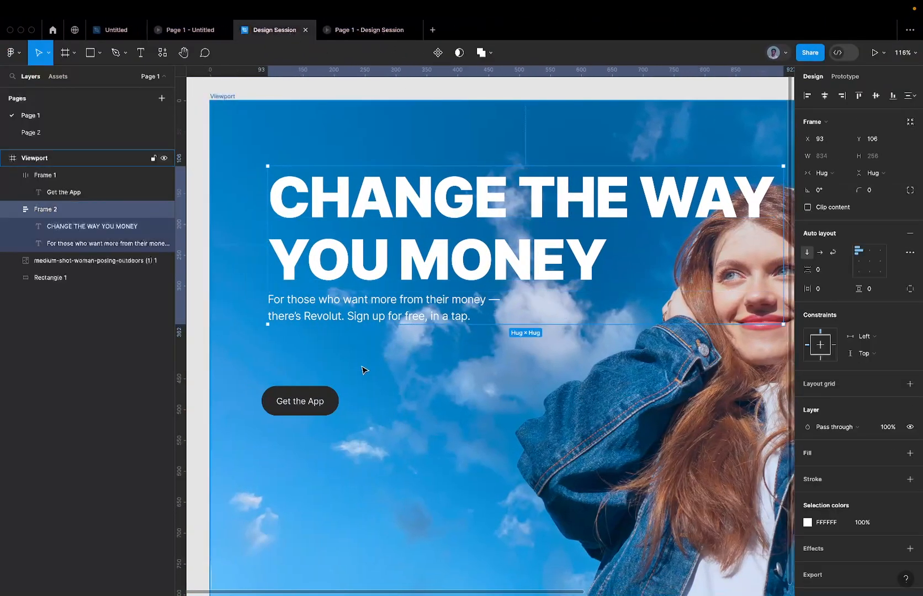
pyautogui.keyDown('shift'); pyautogui.click(301, 401); pyautogui.keyUp('shift')
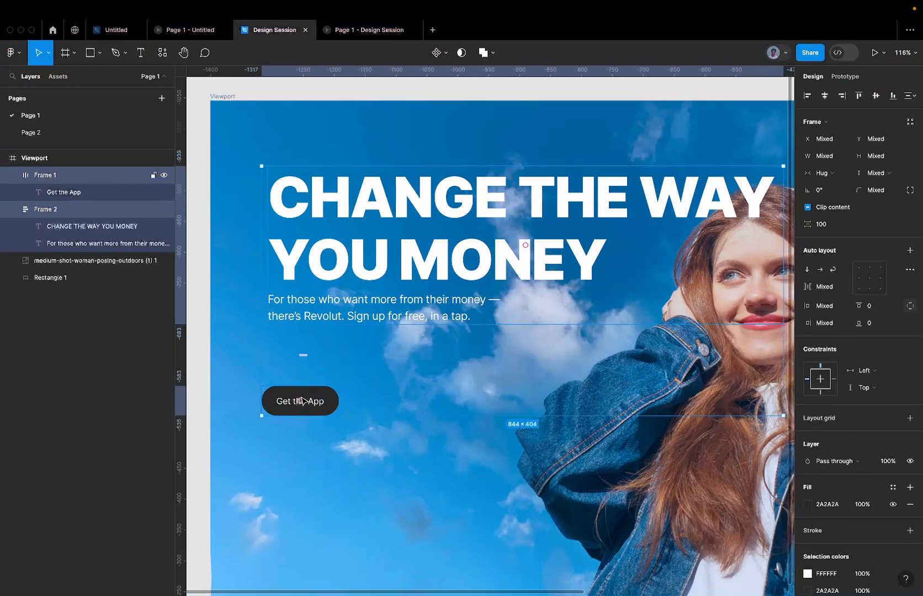
pyautogui.click(351, 240)
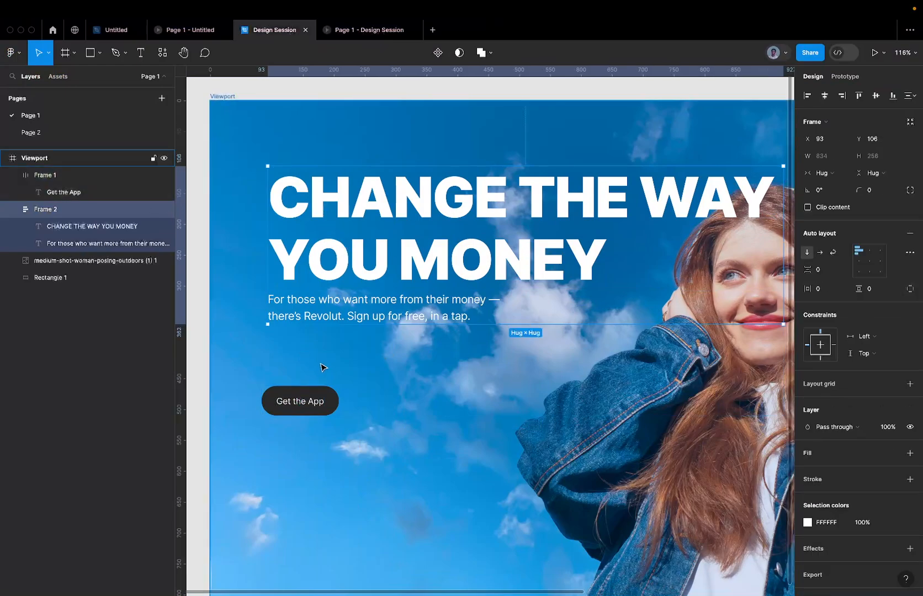
pyautogui.keyDown('shift'); pyautogui.click(309, 396); pyautogui.keyUp('shift')
pyautogui.hotkey('shift', 'a')
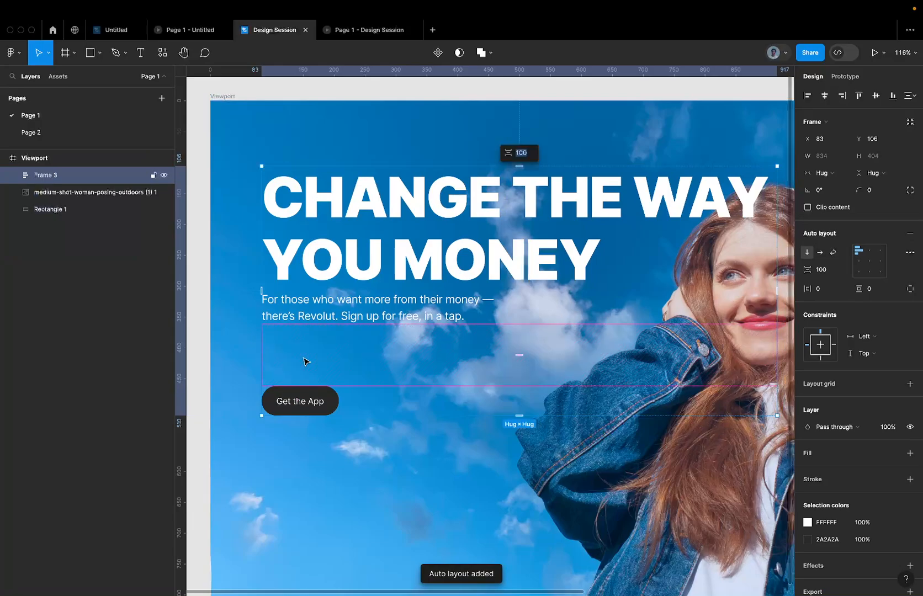
pyautogui.write('16')
pyautogui.press('Return')
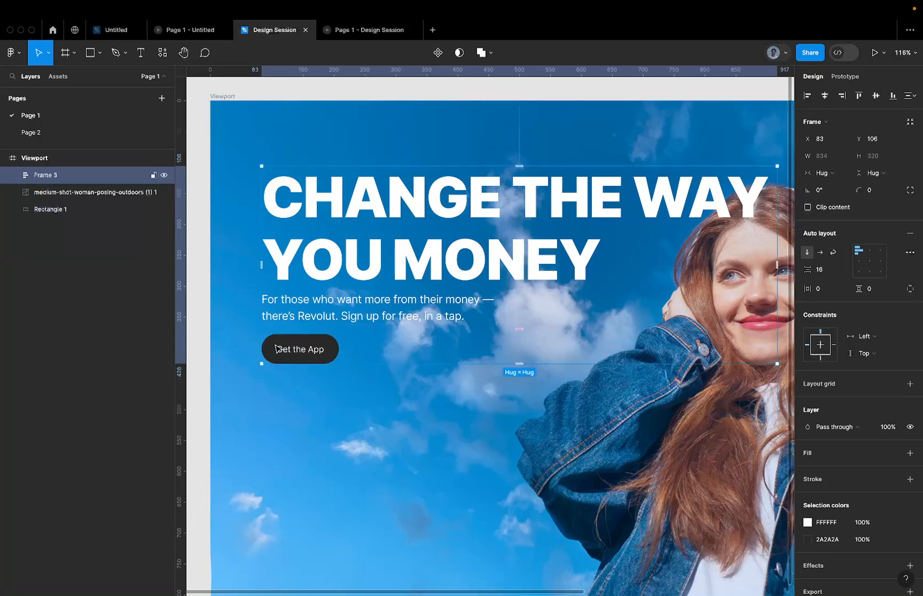
# Compare the text and button spacing in the prototype preview with the live Revolut homepage hero
pyautogui.click(346, 30)
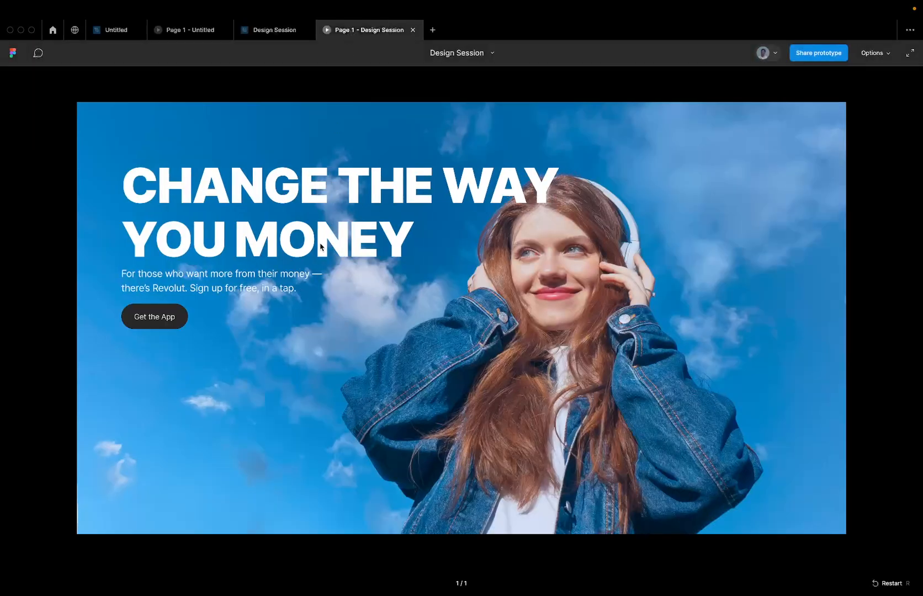
pyautogui.hotkey('ctrl', 'Left')
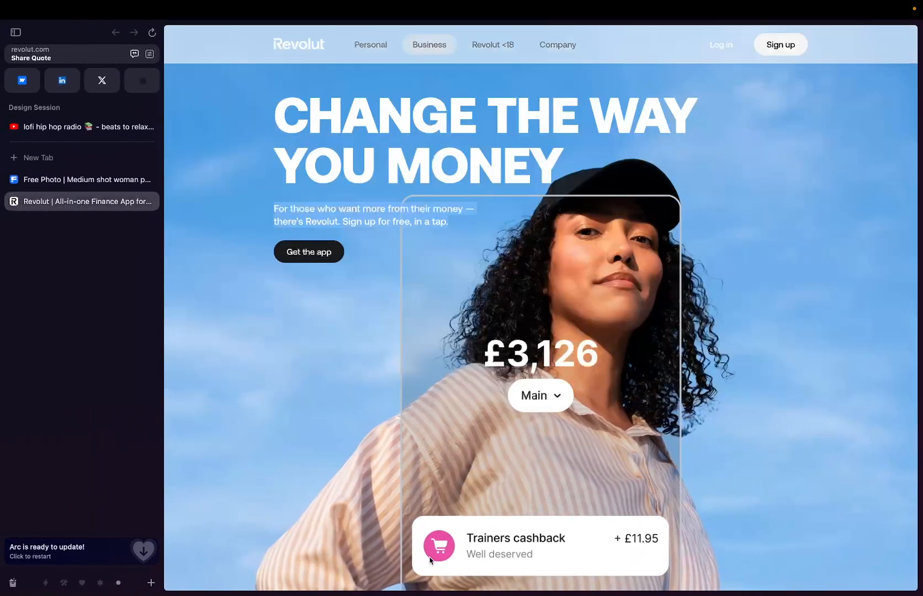
pyautogui.press('super+s')
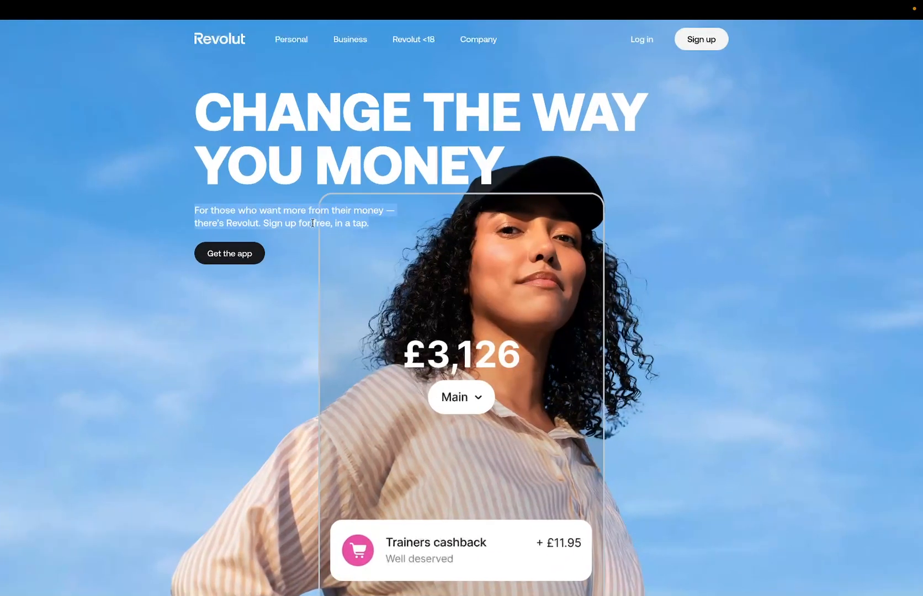
pyautogui.click(181, 181)
pyautogui.hotkey('ctrl', 'Right')
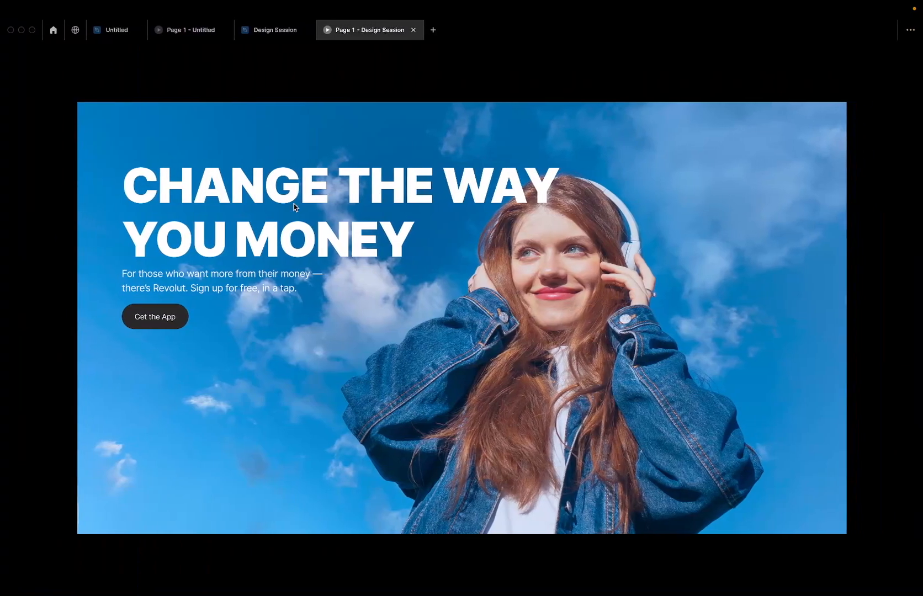
pyautogui.click(274, 34)
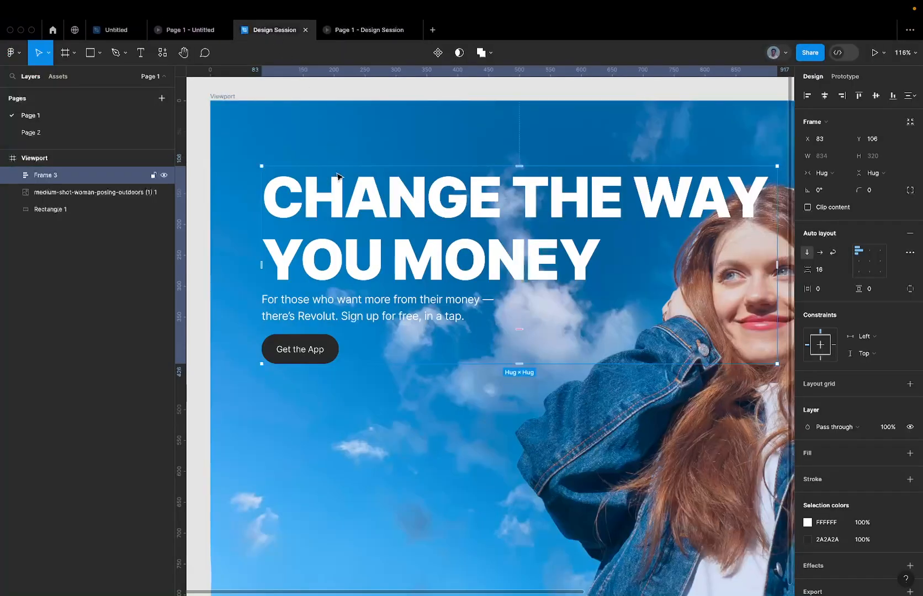
# Copy the Navbar group from Frame 1 in the Untitled file and paste it into the Viewport frame of Design Session
pyautogui.scroll(-5, 307, 188)
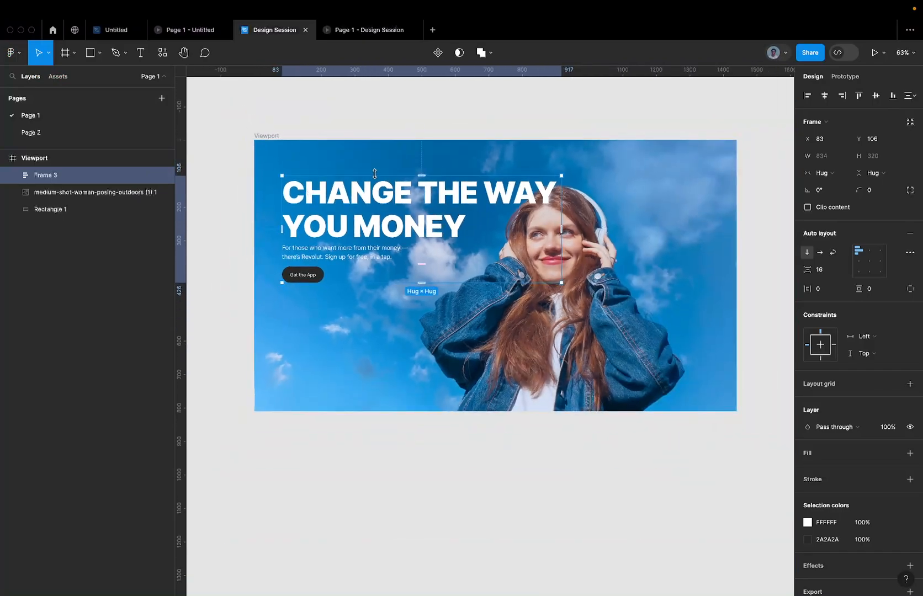
pyautogui.click(108, 30)
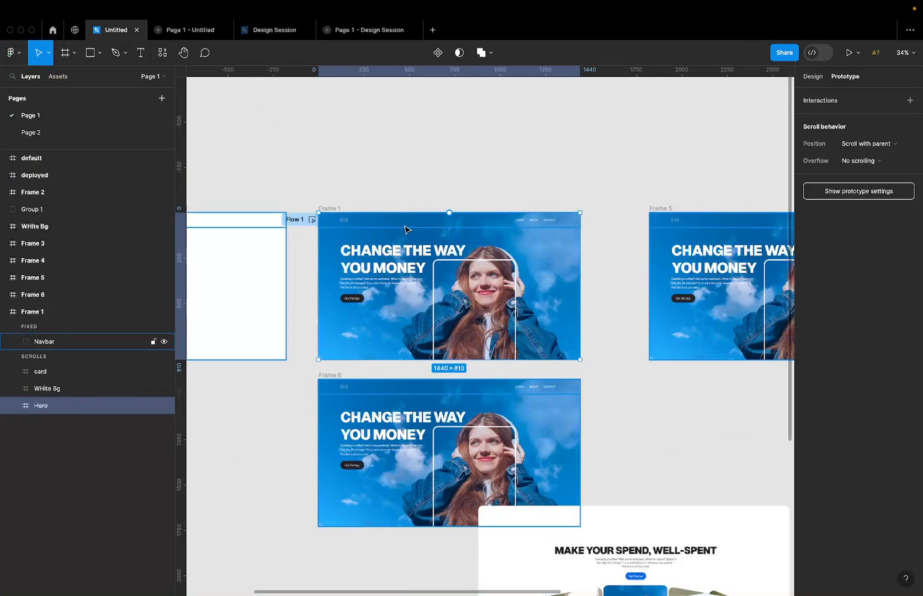
pyautogui.click(378, 226)
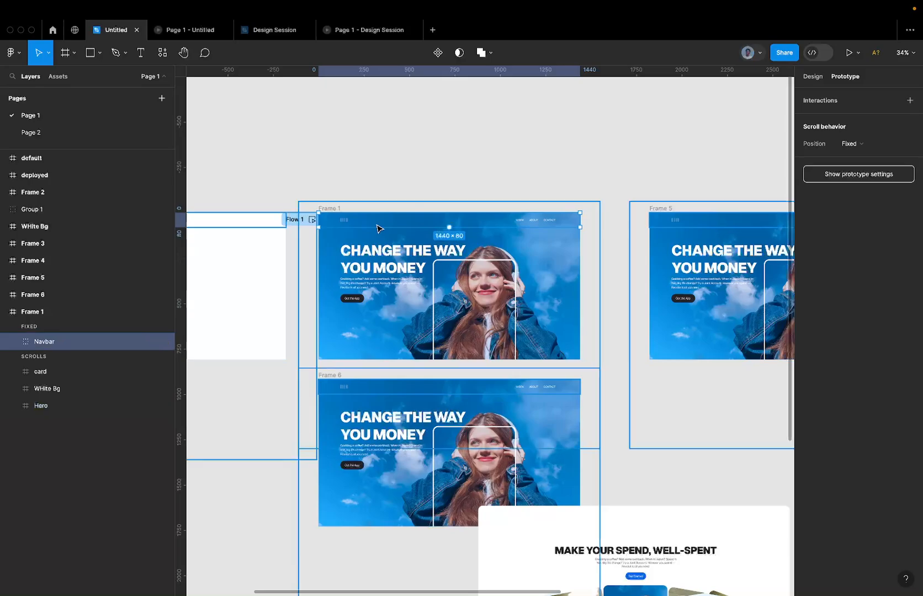
pyautogui.click(268, 31)
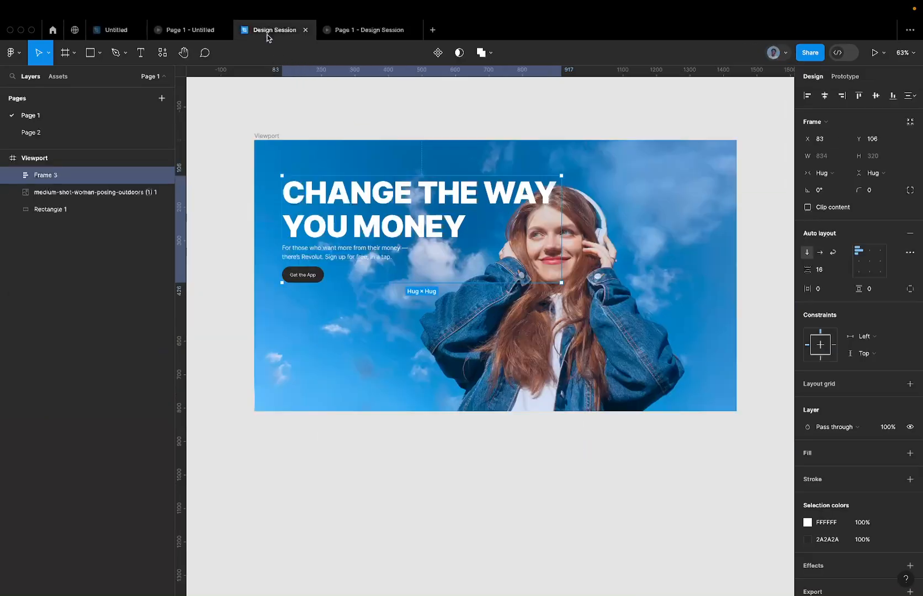
pyautogui.click(277, 136)
pyautogui.hotkey('ctrl', 'v')
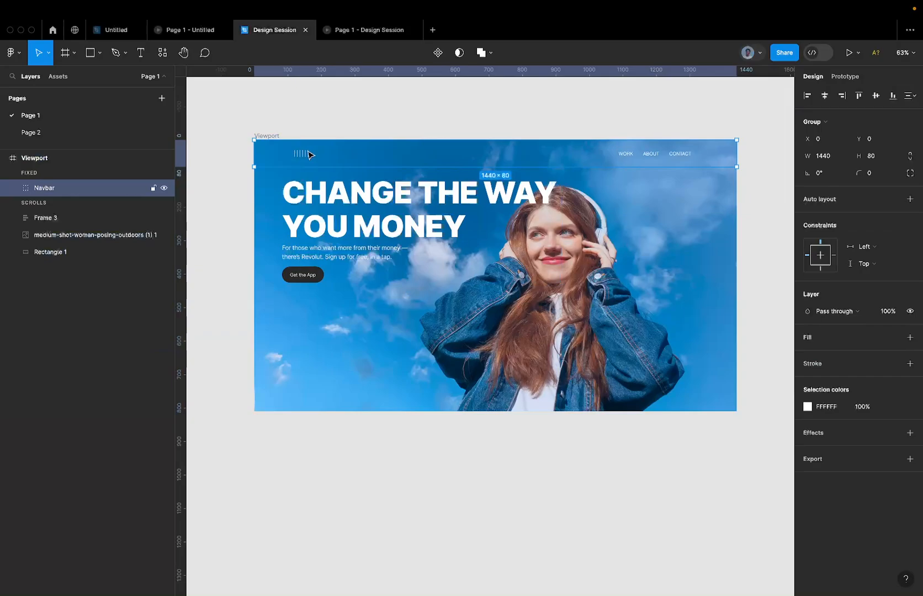
# Shift the frame holding the headline, subtitle and button 40 px to the right, to X 123
pyautogui.click(303, 177)
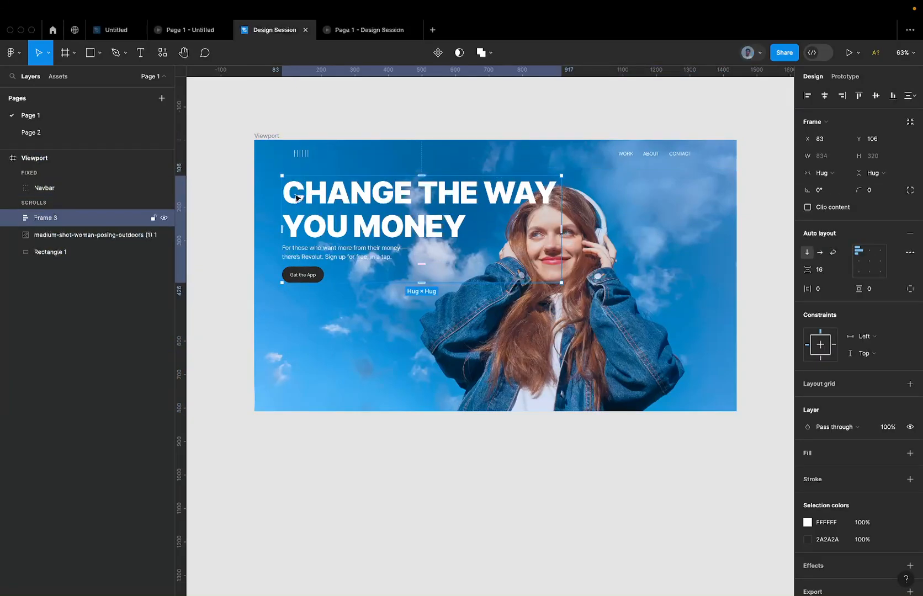
pyautogui.press('alt')
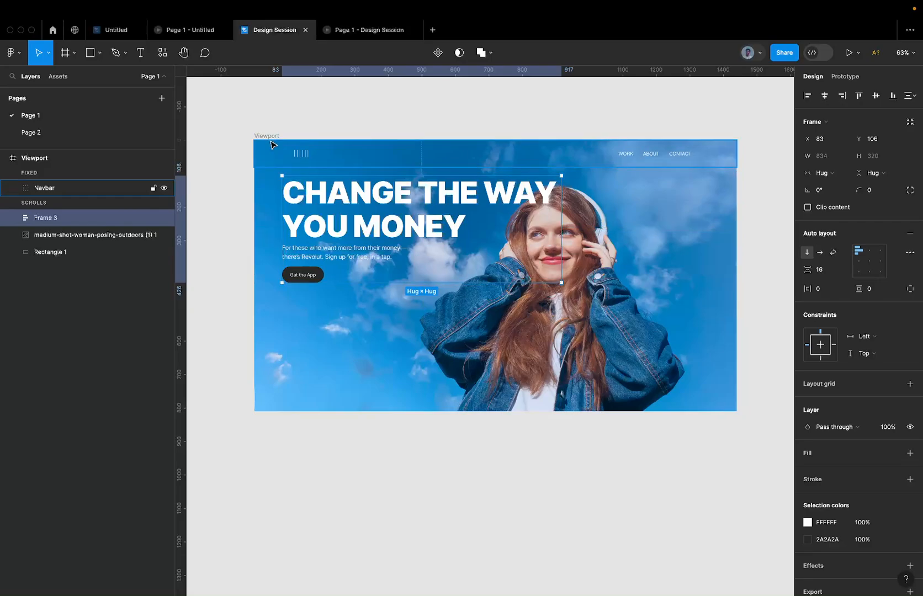
pyautogui.hotkey('shift', 'Right')
pyautogui.hotkey('shift', 'Right')
pyautogui.hotkey('shift', 'Right')
pyautogui.hotkey('shift', 'Right')
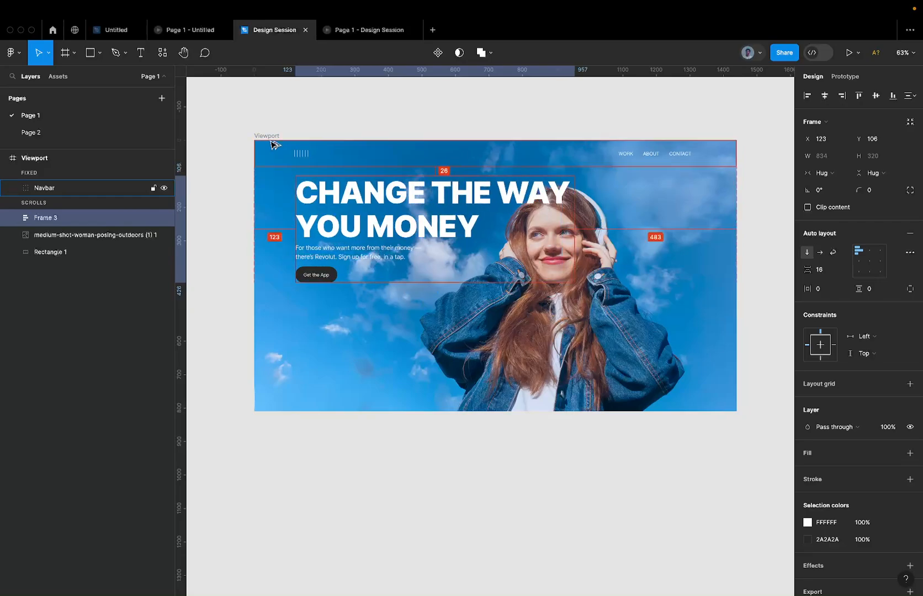
# Shift the headline, subtitle and button frame to X 120, matching the navbar's 120 padding, and check the alignment in the prototype preview
pyautogui.press('Right')
pyautogui.press('Right')
pyautogui.press('Left')
pyautogui.press('Left')
pyautogui.press('Left')
pyautogui.press('Left')
pyautogui.press('Left')
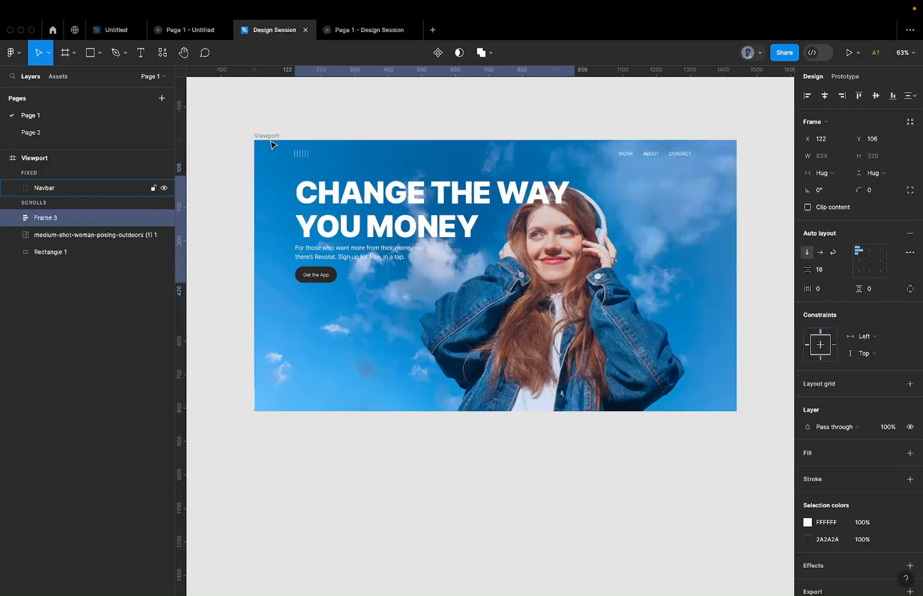
pyautogui.press('alt')
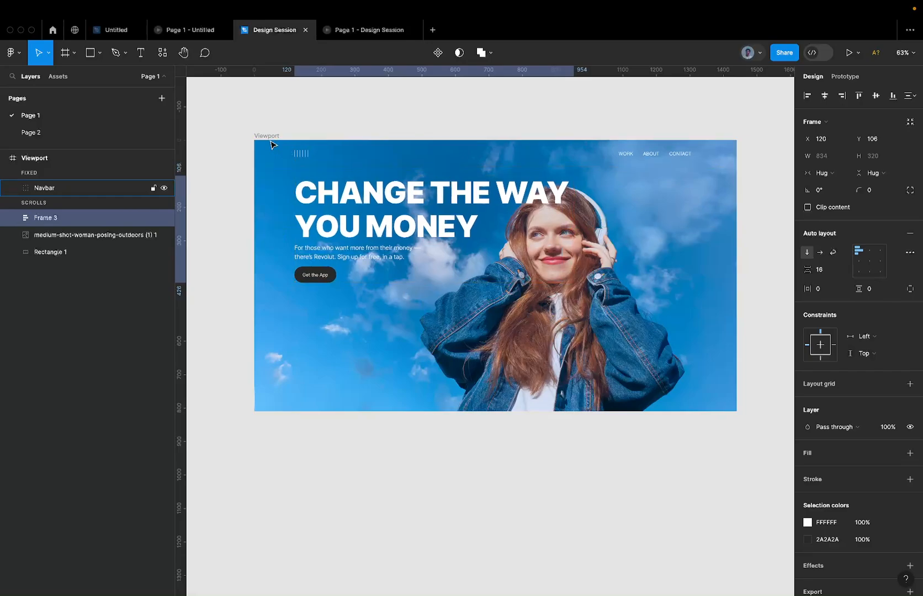
pyautogui.click(287, 155)
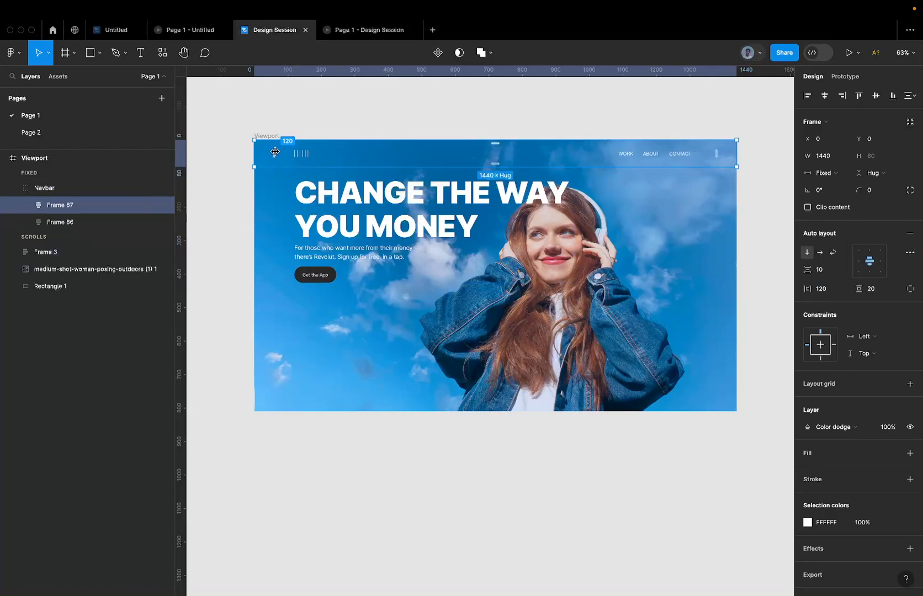
pyautogui.click(308, 195)
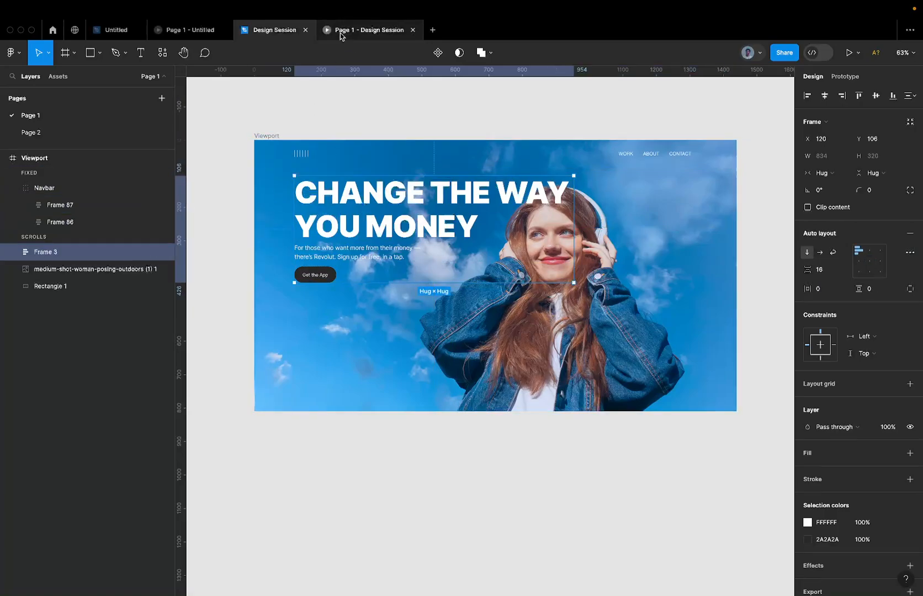
pyautogui.moveTo(341, 36)
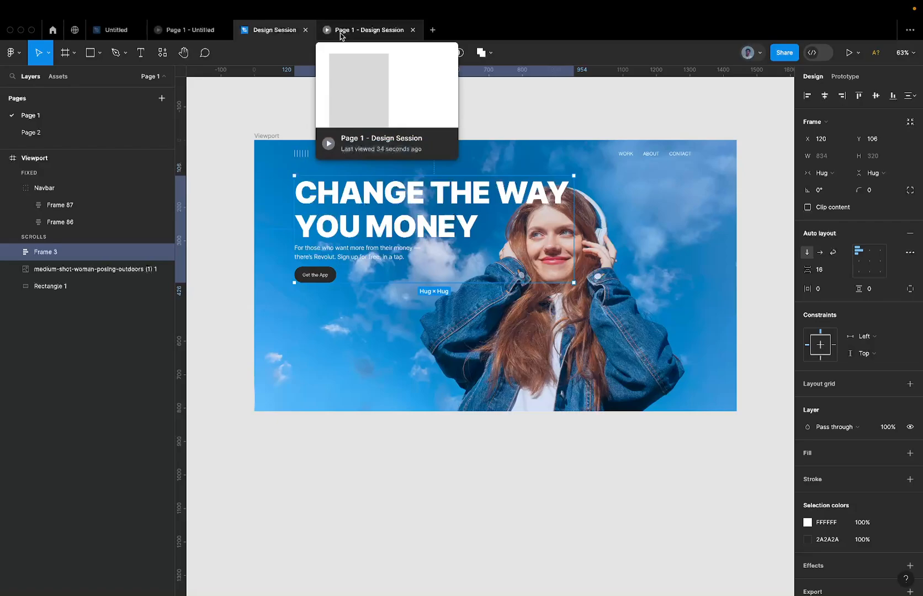
pyautogui.click(341, 33)
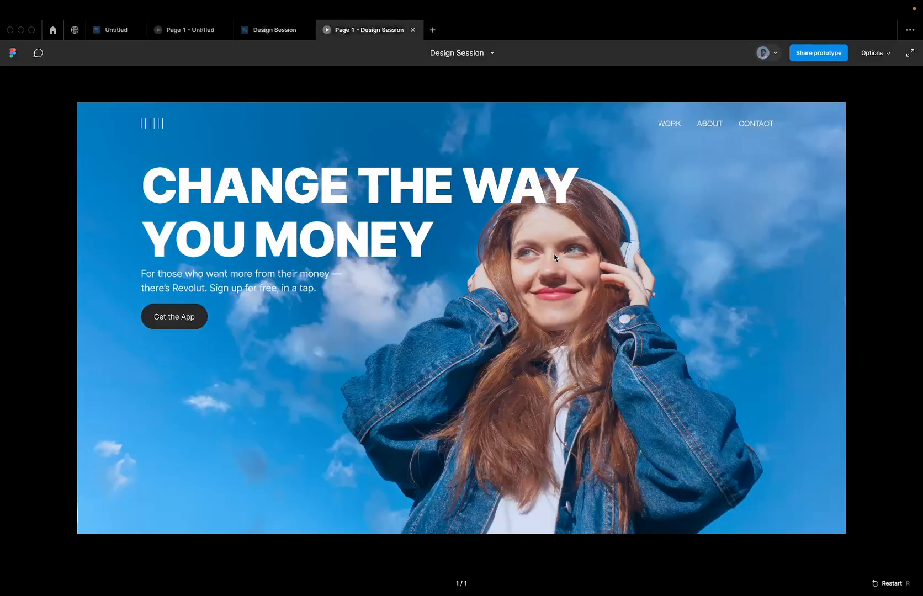
# Lower the headline, subtitle and button frame to Y 120 and check its spacing below the navbar in the prototype preview
pyautogui.click(273, 30)
pyautogui.hotkey('shift', 'Down')
pyautogui.hotkey('shift', 'Down')
pyautogui.hotkey('shift', 'Down')
pyautogui.hotkey('shift', 'Down')
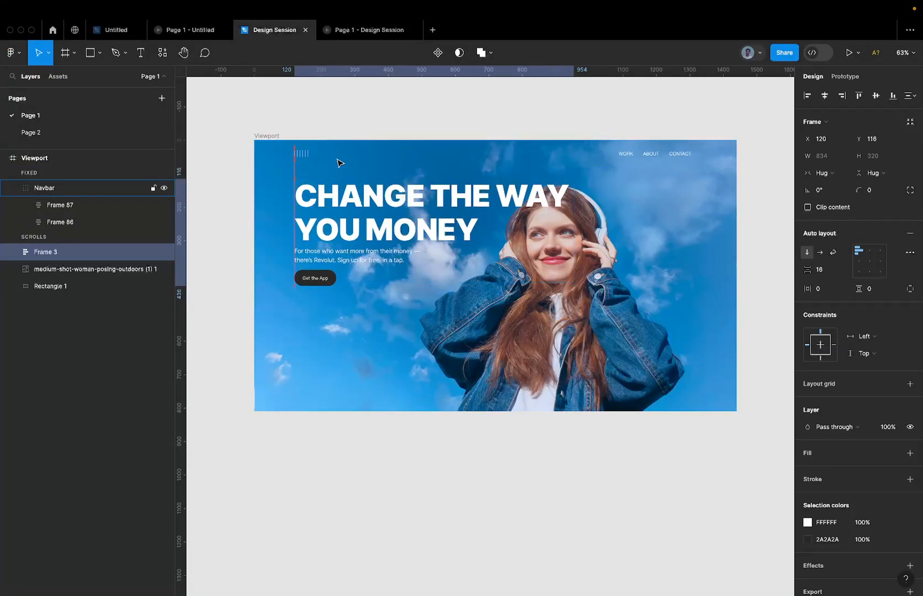
pyautogui.hotkey('shift', 'Up')
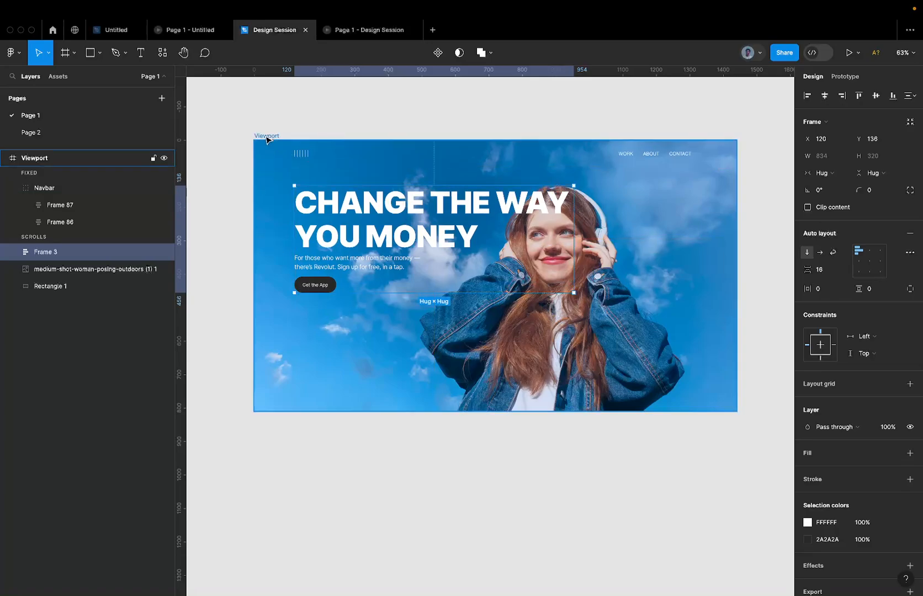
pyautogui.hotkey('shift', 'Up')
pyautogui.hotkey('shift', 'Up')
pyautogui.hotkey('shift', 'Down')
pyautogui.press('Up')
pyautogui.press('Up')
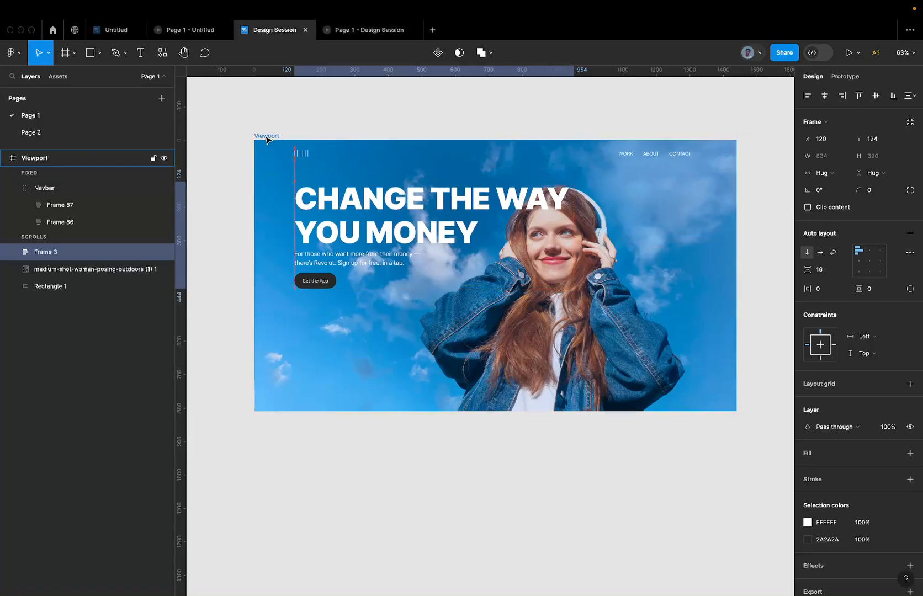
pyautogui.press('Up')
pyautogui.press('Up')
pyautogui.press('Up')
pyautogui.press('Up')
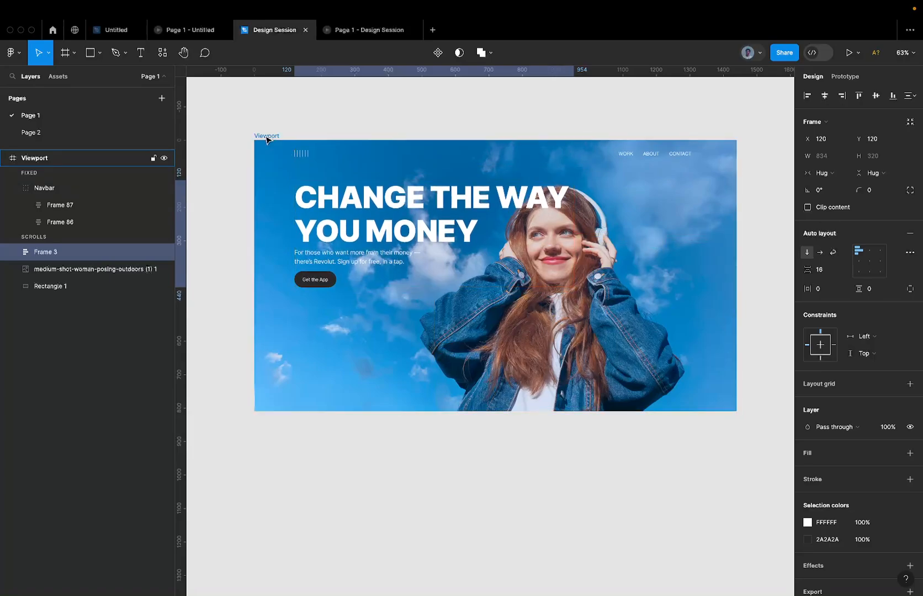
pyautogui.click(366, 32)
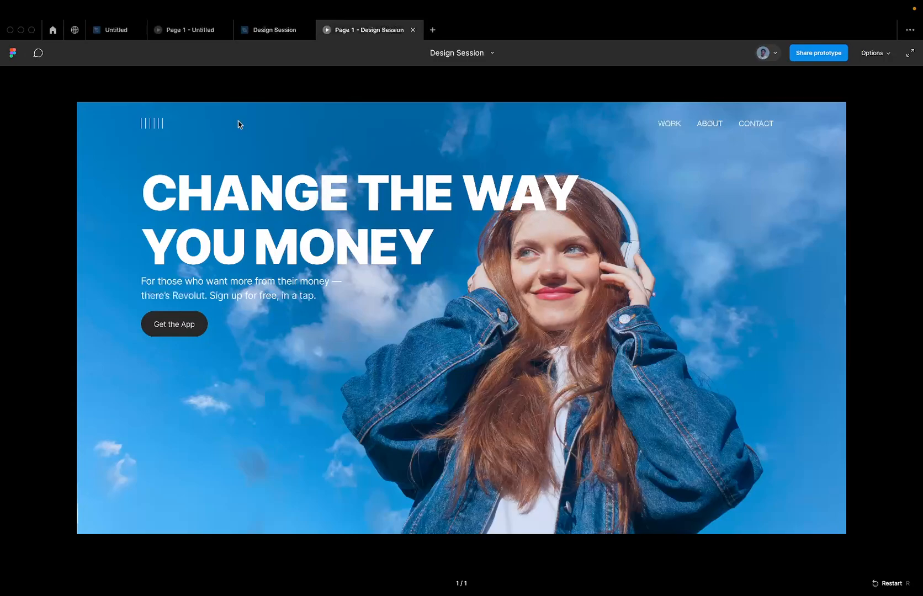
pyautogui.click(274, 29)
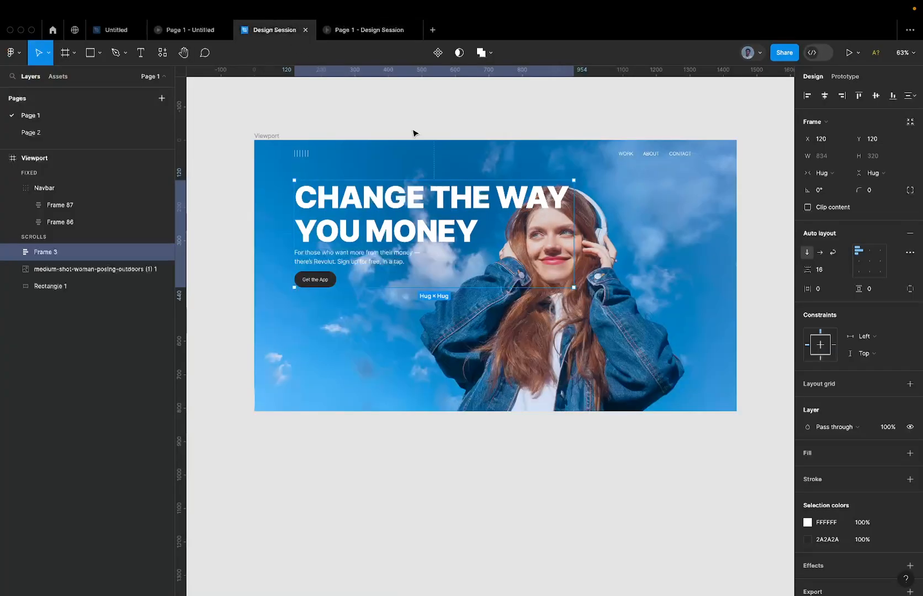
# Rename the Frame 3 layer holding the headline, subtitle and button as Content
pyautogui.click(478, 285)
pyautogui.keyDown('shift'); pyautogui.click(478, 285); pyautogui.keyUp('shift')
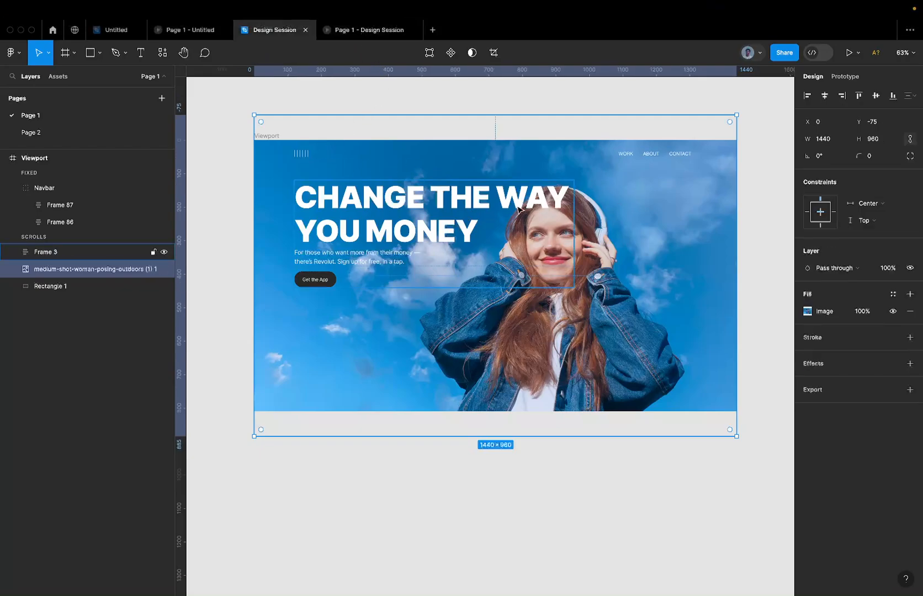
pyautogui.click(121, 250)
pyautogui.doubleClick(52, 251)
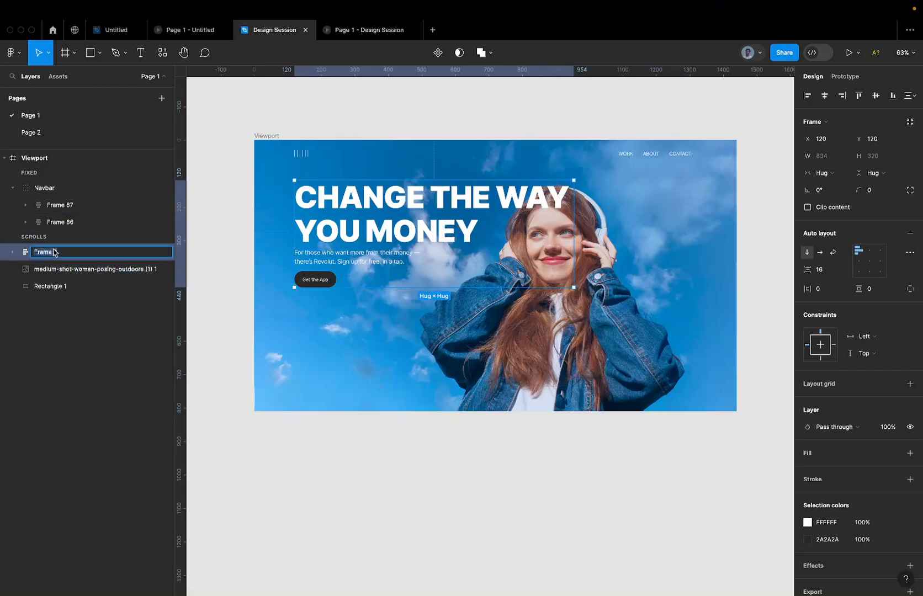
pyautogui.write('Contet')
pyautogui.press('Return')
# Rename the medium-shot-woman-posing-outdoors photo layer as Image
pyautogui.click(44, 269)
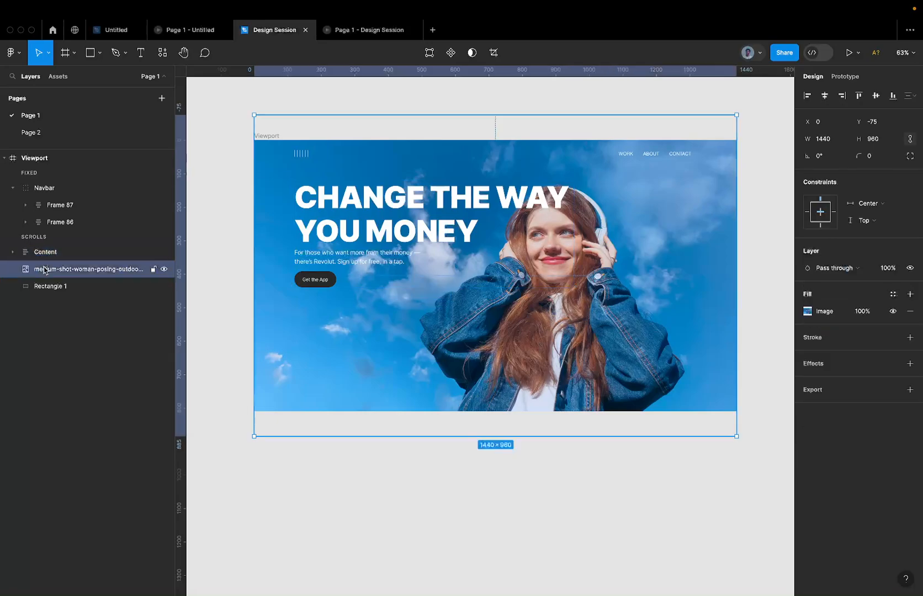
pyautogui.doubleClick(44, 269)
pyautogui.write('Image')
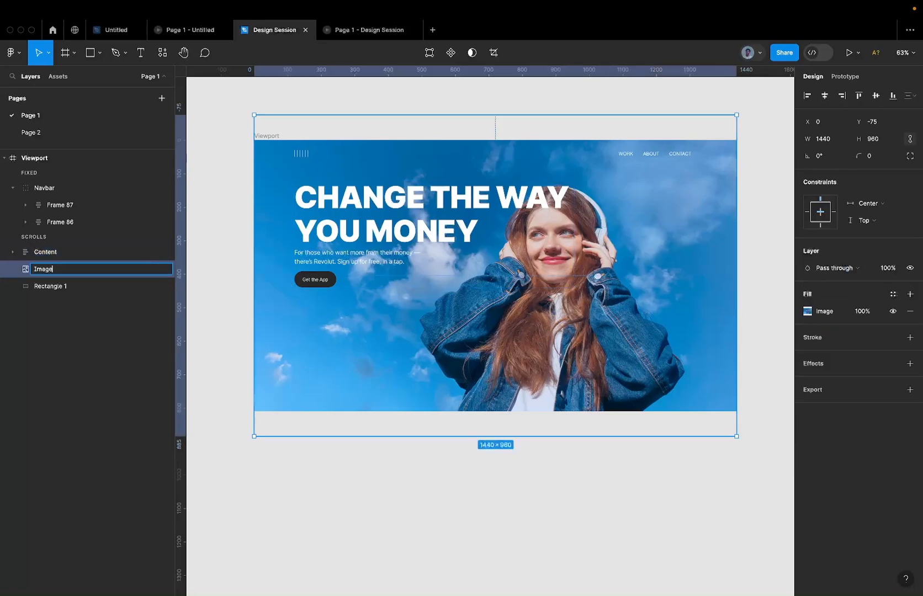
pyautogui.hotkey('ctrl', 'a')
pyautogui.write('M')
pyautogui.hotkey('ctrl', 'a')
pyautogui.write('Image')
pyautogui.press('Return')
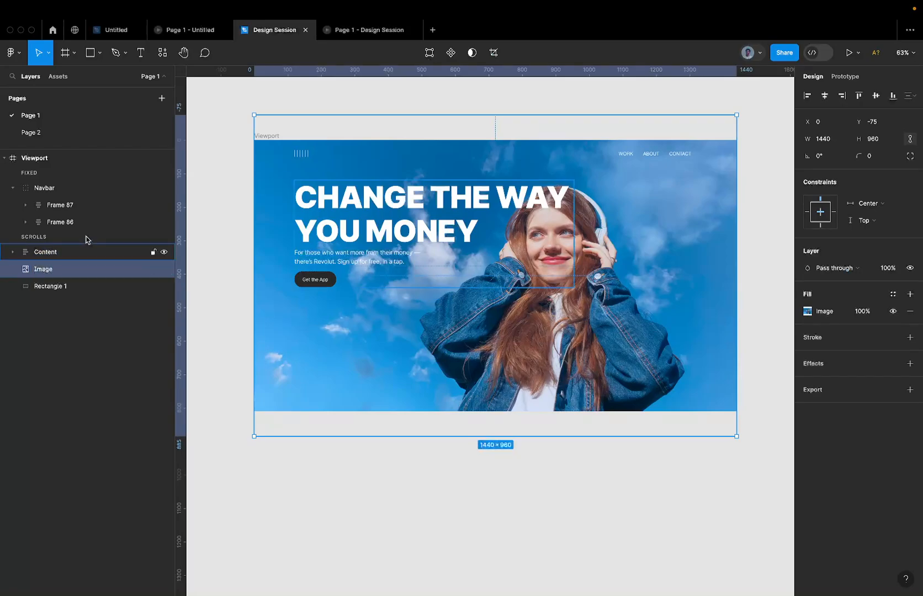
# Duplicate the Viewport frame and rename the copy Hero Section
pyautogui.keyDown('shift'); pyautogui.click(54, 257); pyautogui.keyUp('shift')
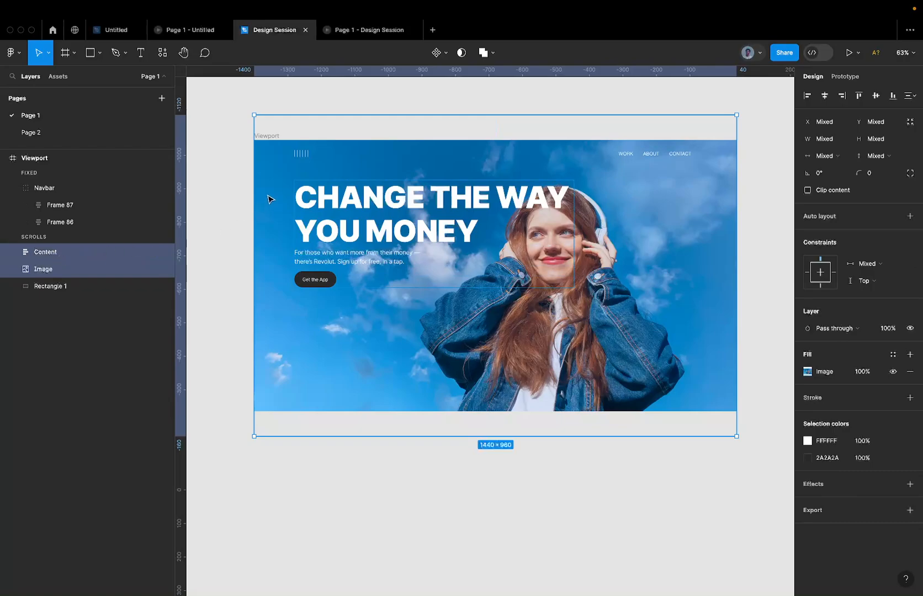
pyautogui.scroll(-5, 302, 176)
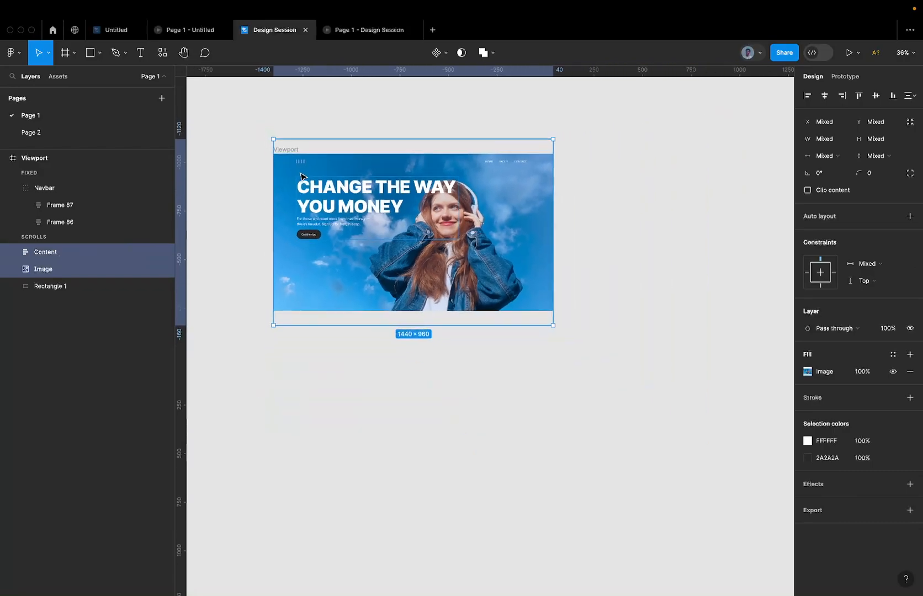
pyautogui.click(279, 150)
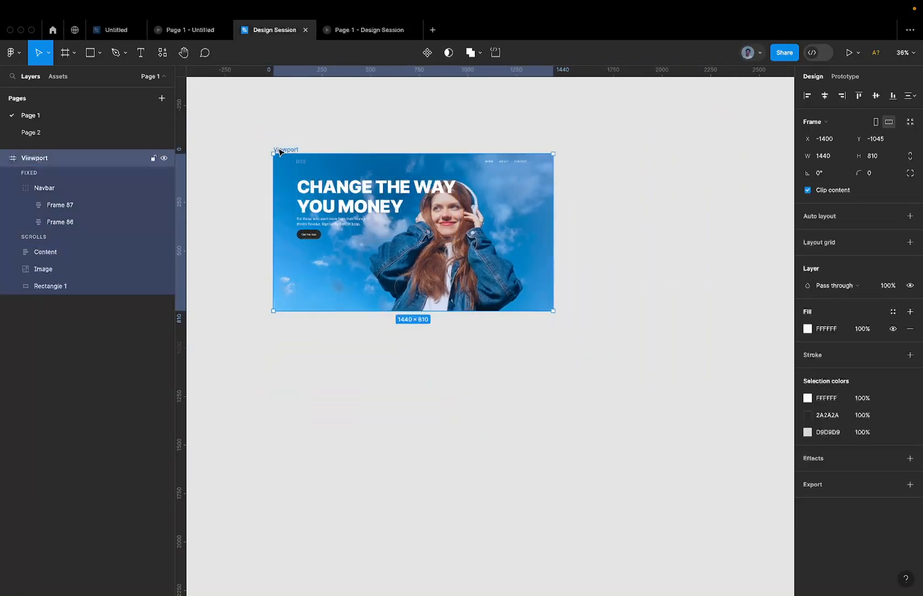
pyautogui.press('super+d')
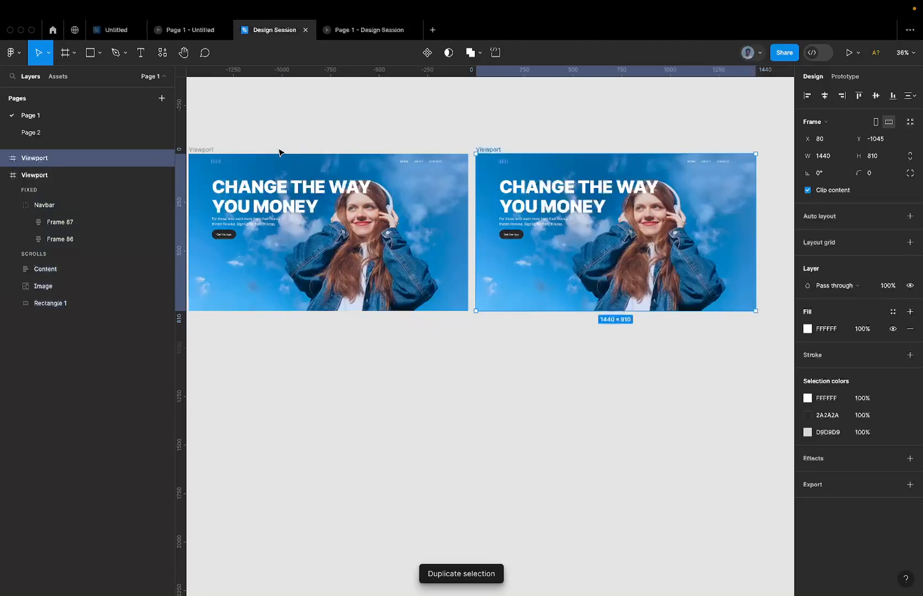
pyautogui.doubleClick(488, 148)
pyautogui.write('Hero Sectio')
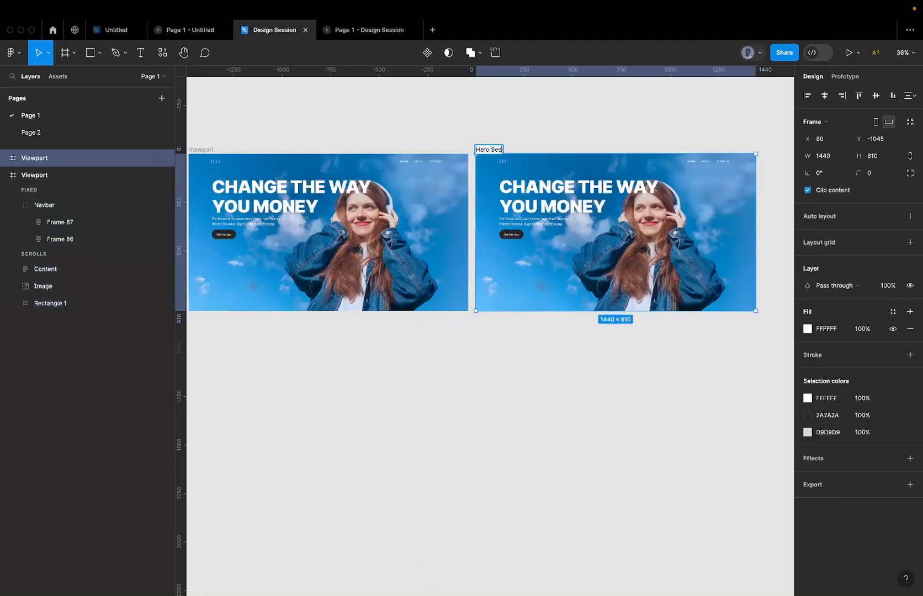
pyautogui.press('BackSpace')
pyautogui.press('BackSpace')
pyautogui.press('BackSpace')
pyautogui.write('tion')
pyautogui.press('Return')
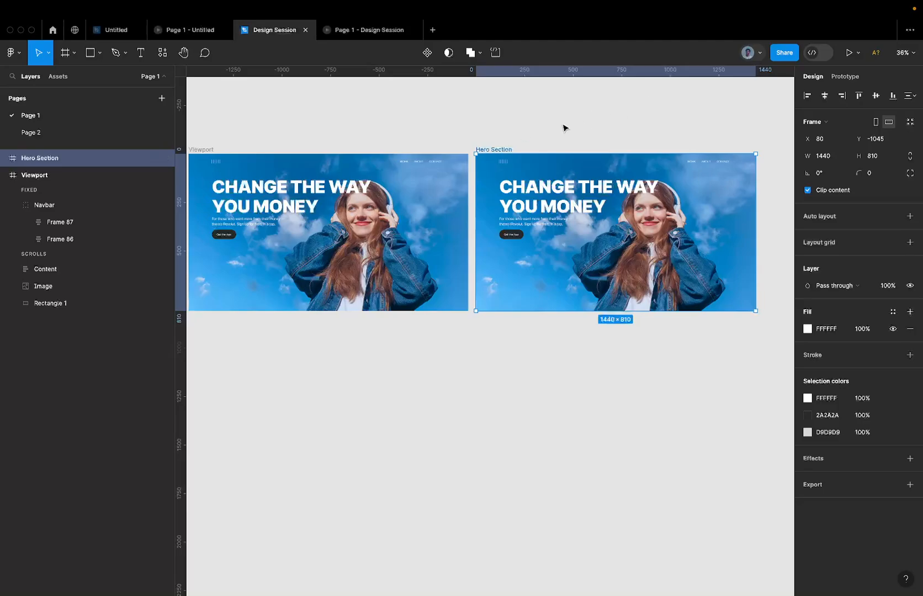
# Move the Hero Section frame away from Viewport to X 212, Y -938, and delete the Navbar group from it
pyautogui.moveTo(506, 150); pyautogui.dragTo(552, 171)
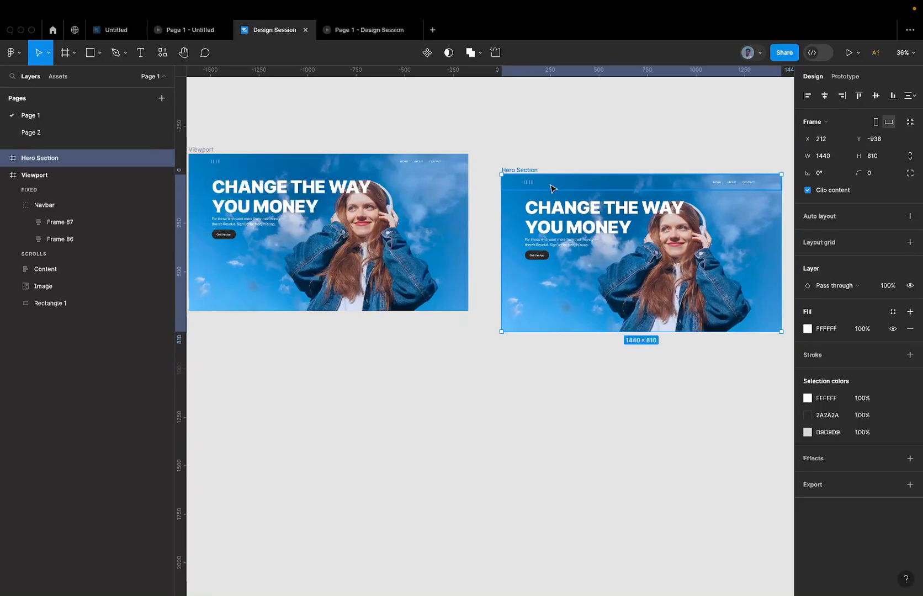
pyautogui.click(552, 188)
pyautogui.click(132, 333)
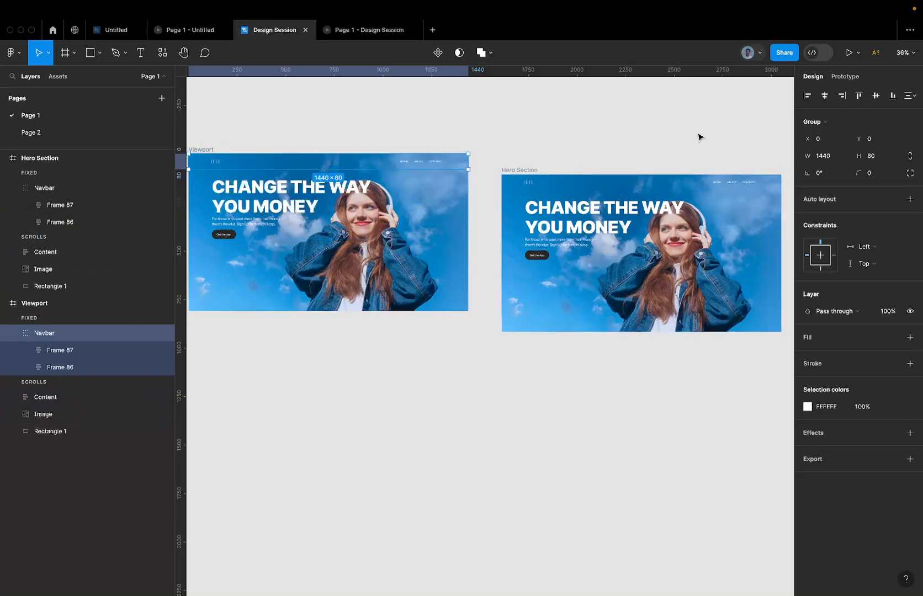
pyautogui.click(537, 178)
pyautogui.press('Delete')
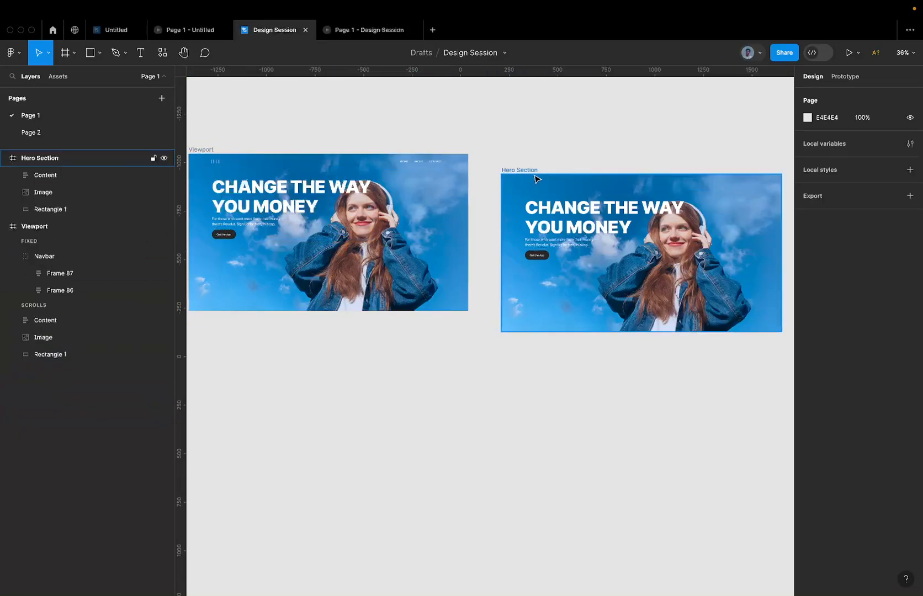
# Reposition the Hero Section frame farther from Viewport, then delete the whole frame
pyautogui.click(522, 172)
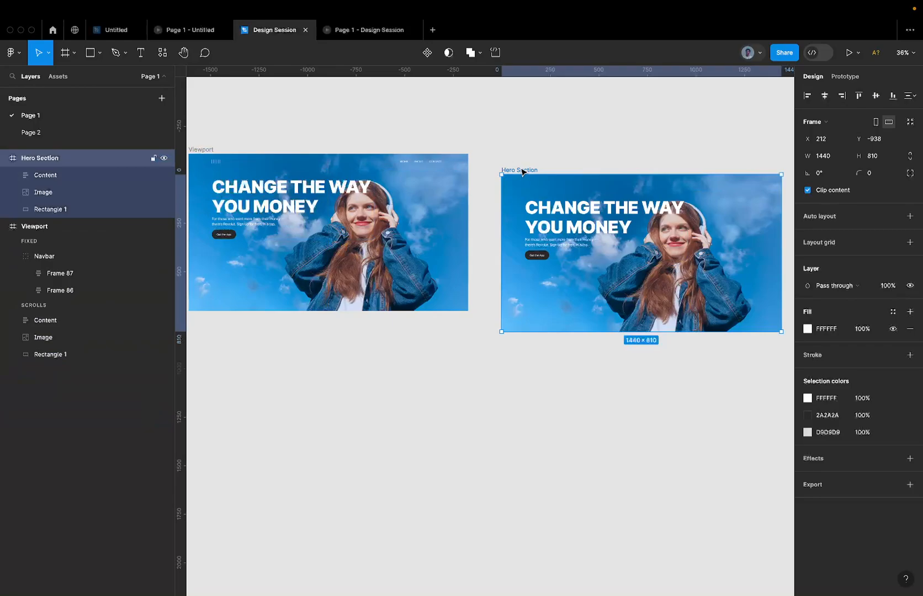
pyautogui.click(570, 214)
pyautogui.hscroll(5, 570, 213)
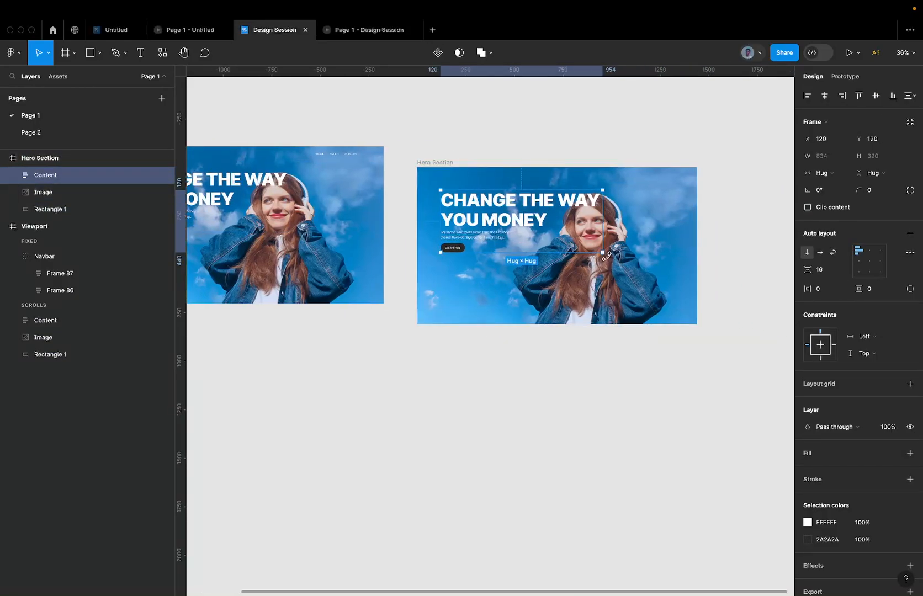
pyautogui.click(609, 255)
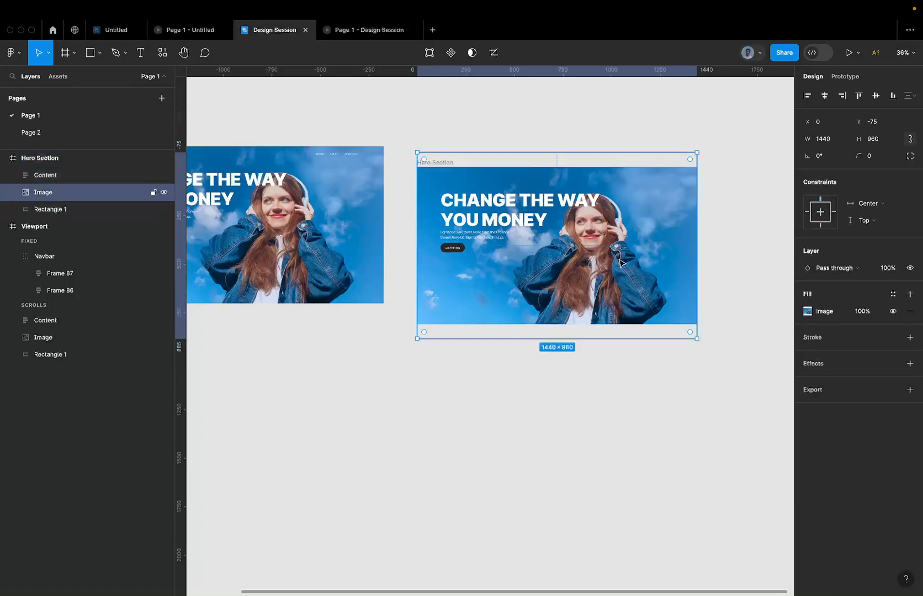
pyautogui.click(583, 125)
pyautogui.moveTo(458, 156); pyautogui.dragTo(474, 147)
pyautogui.scroll(-2, 474, 147)
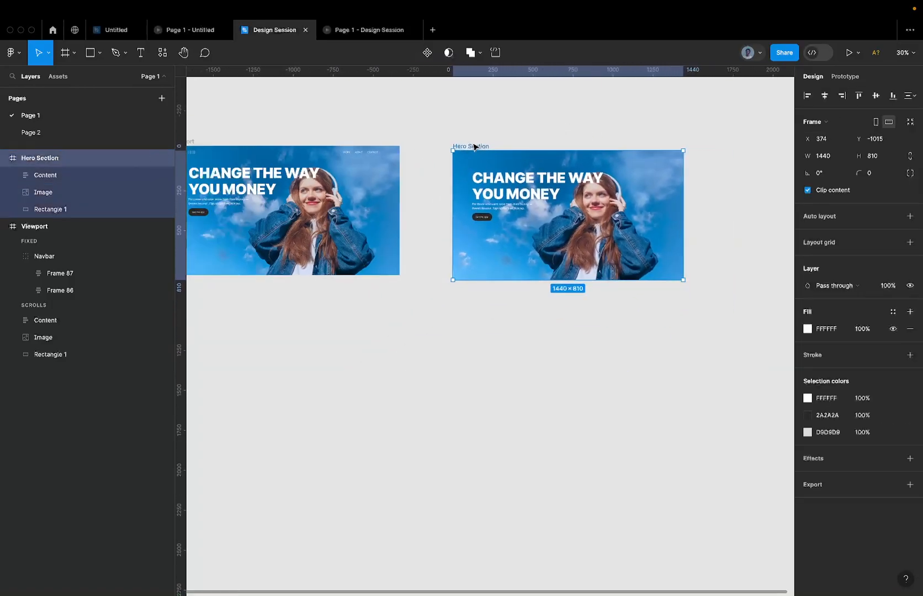
pyautogui.press('Delete')
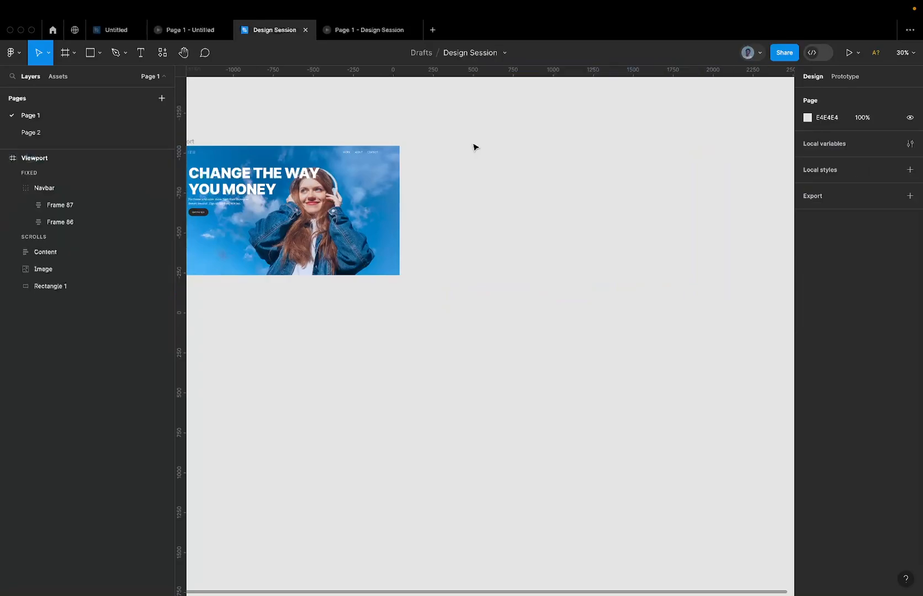
# Delete the Image, Content and Rectangle 1 layers from the Viewport frame, keeping only the Navbar group
pyautogui.click(301, 176)
pyautogui.click(300, 176)
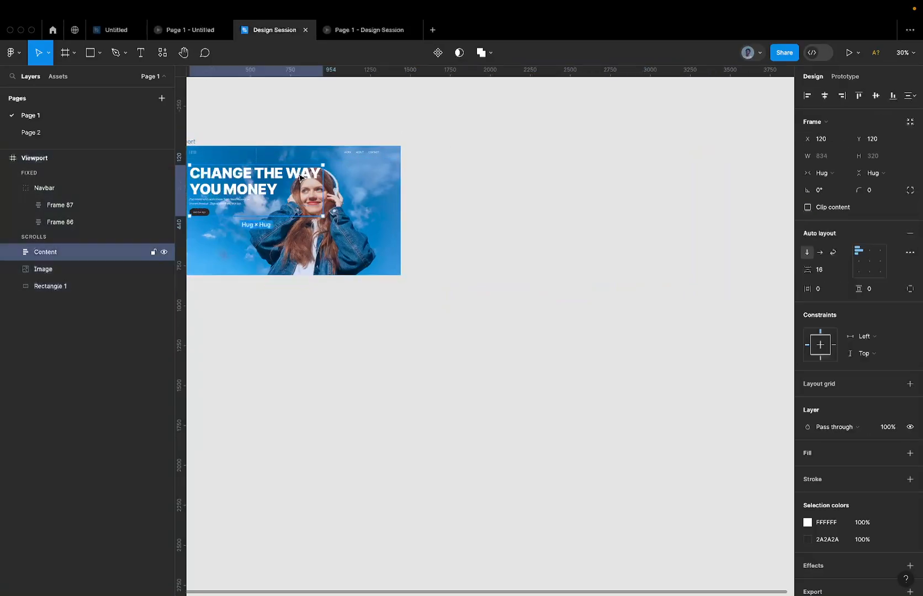
pyautogui.press('Escape')
pyautogui.hscroll(-1, 364, 192)
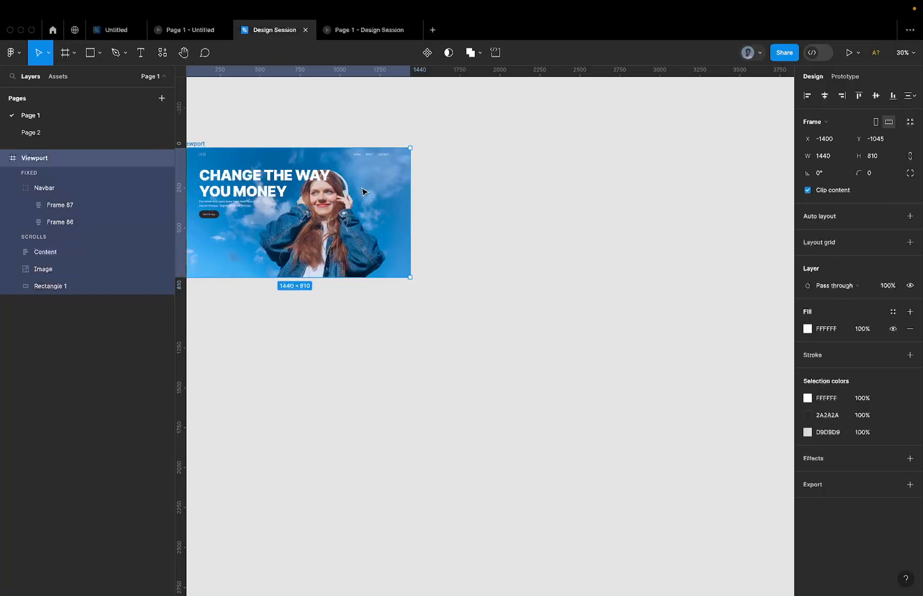
pyautogui.click(361, 191)
pyautogui.press('Delete')
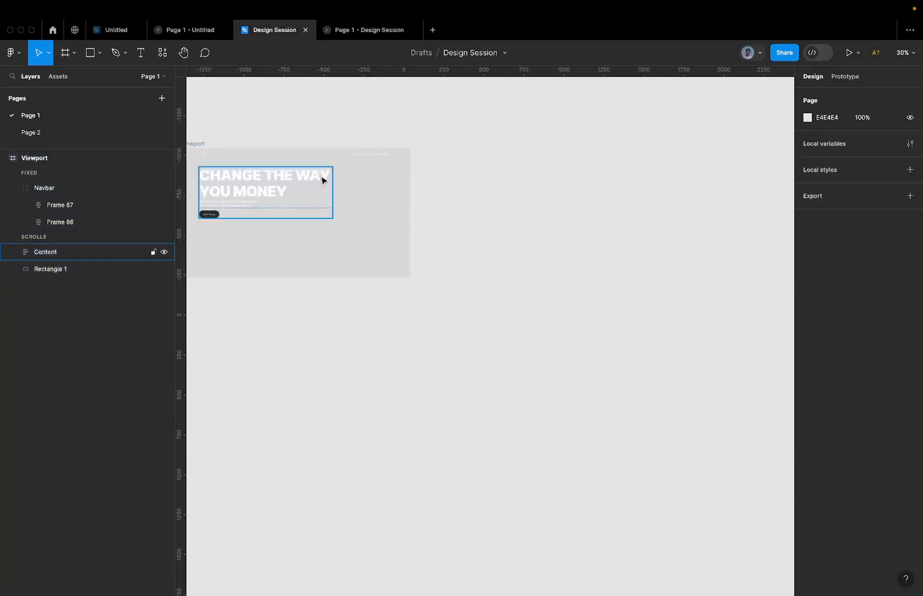
pyautogui.click(300, 189)
pyautogui.press('Delete')
pyautogui.click(300, 189)
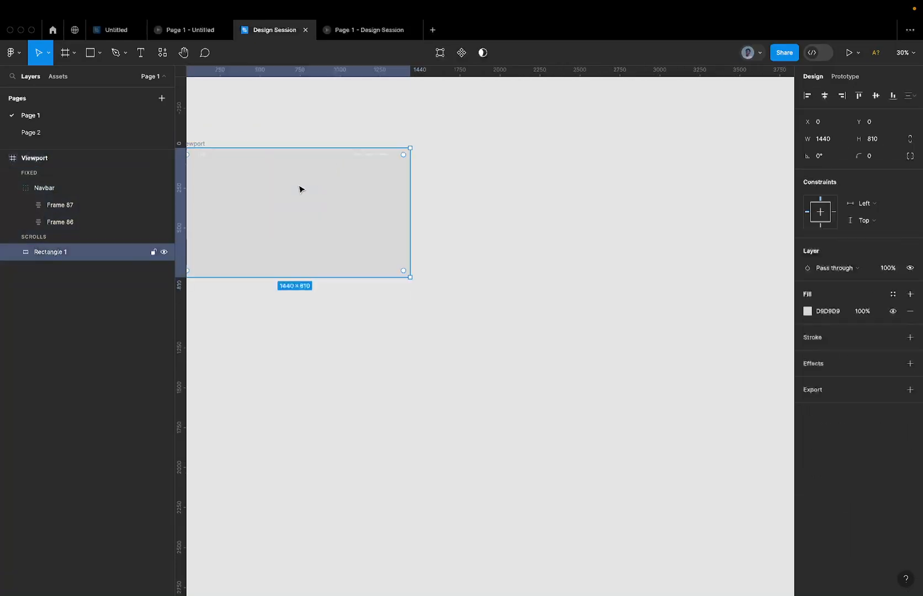
pyautogui.press('Delete')
pyautogui.hscroll(-3, 300, 177)
pyautogui.scroll(-1, 300, 176)
# Set the Navbar group's prototype scroll position to Fixed (stay in place)
pyautogui.click(321, 128)
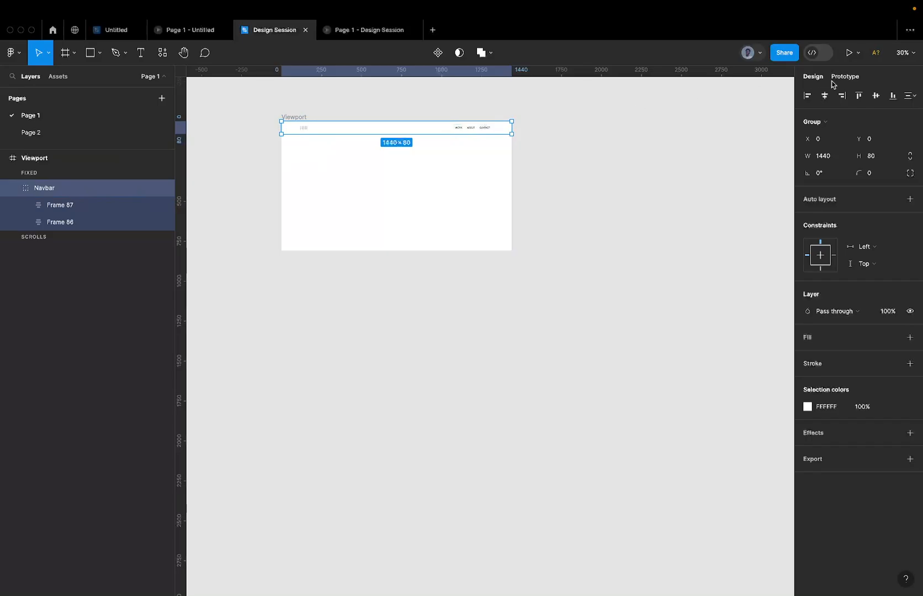
pyautogui.click(854, 77)
pyautogui.click(853, 145)
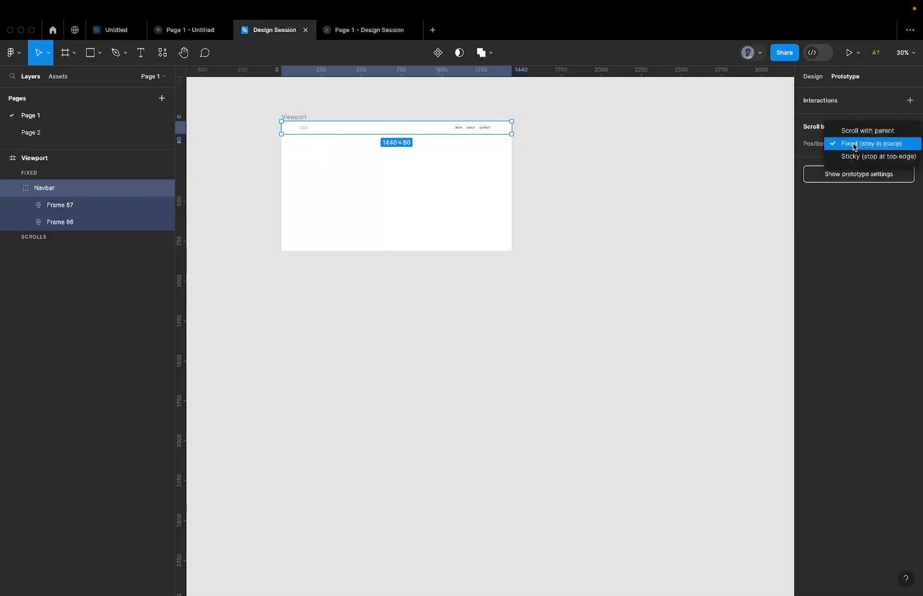
pyautogui.click(861, 145)
# Draw a placeholder rectangle about 658 by 417 inside the Viewport frame and align it to the frame's left and top edges
pyautogui.click(295, 118)
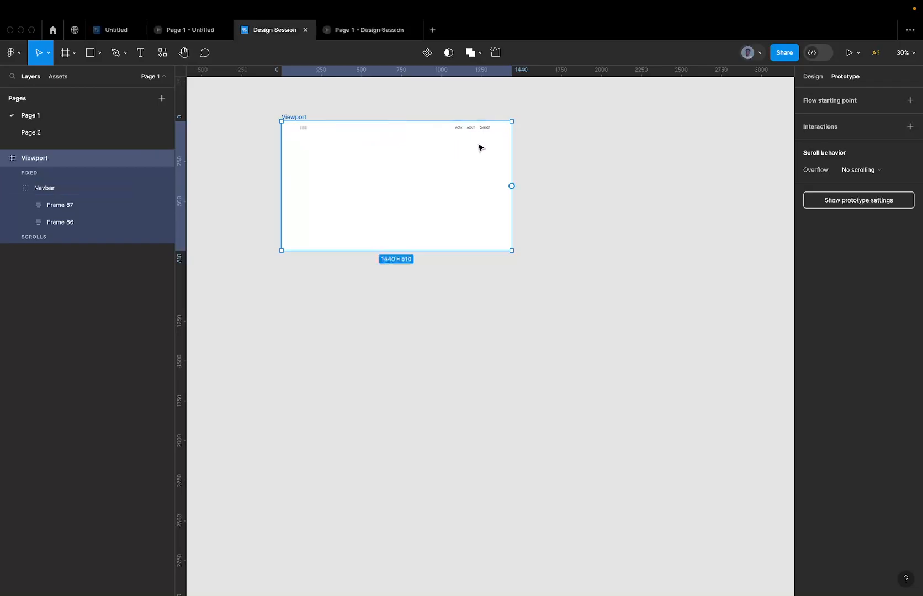
pyautogui.press('r')
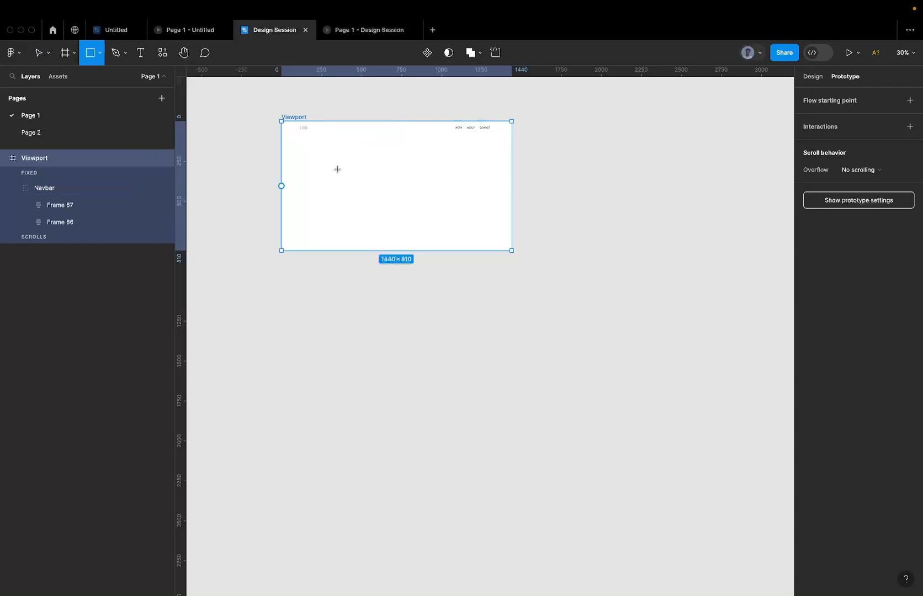
pyautogui.moveTo(311, 157); pyautogui.dragTo(417, 224)
pyautogui.click(812, 76)
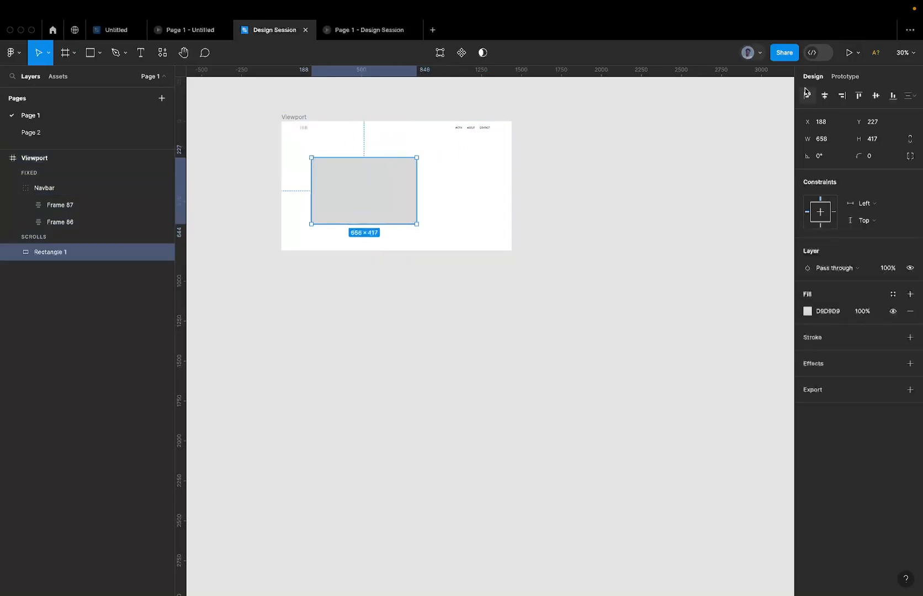
pyautogui.click(805, 95)
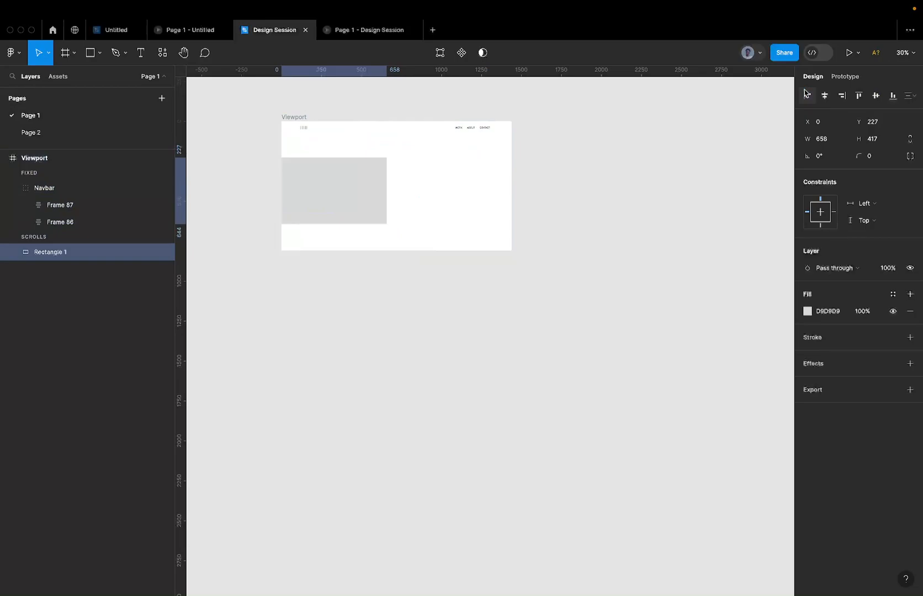
pyautogui.click(842, 96)
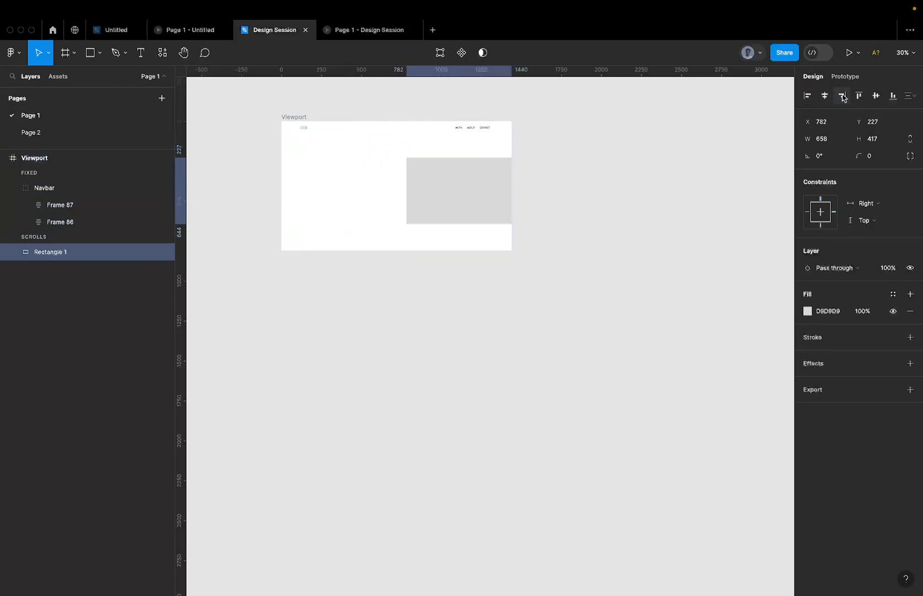
pyautogui.click(805, 96)
pyautogui.click(858, 95)
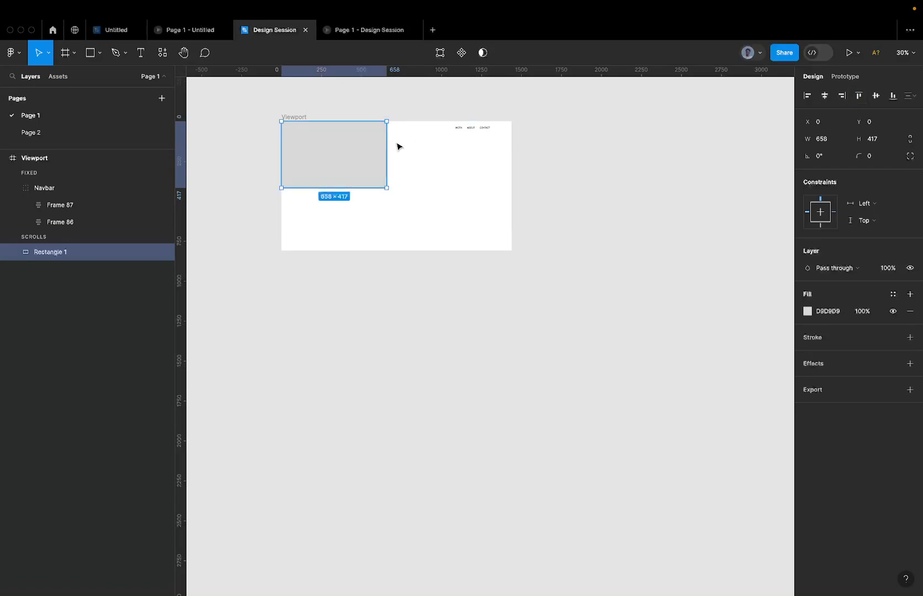
# Replace the placeholder rectangle in the Viewport frame with the copied Hero Section frame
pyautogui.rightClick(365, 148)
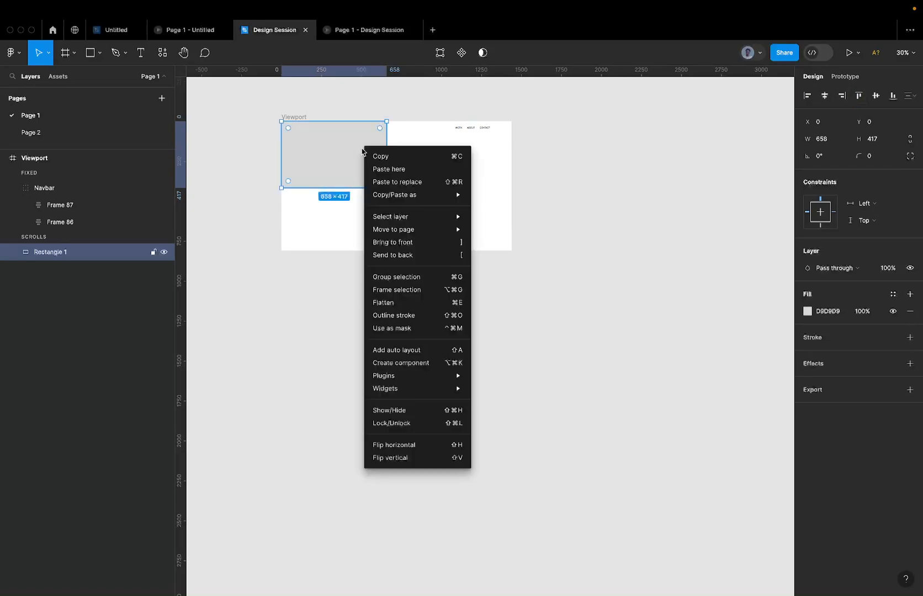
pyautogui.click(396, 182)
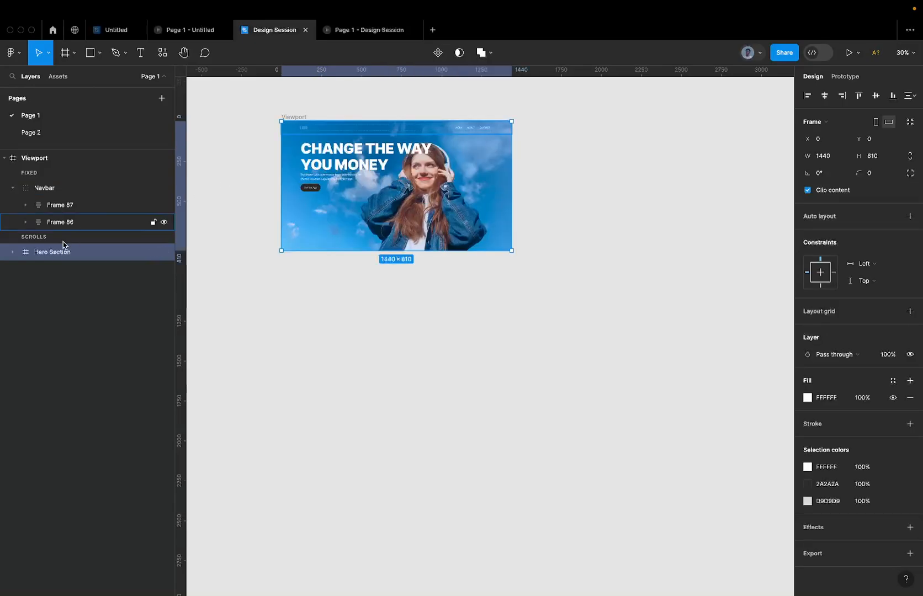
pyautogui.click(296, 117)
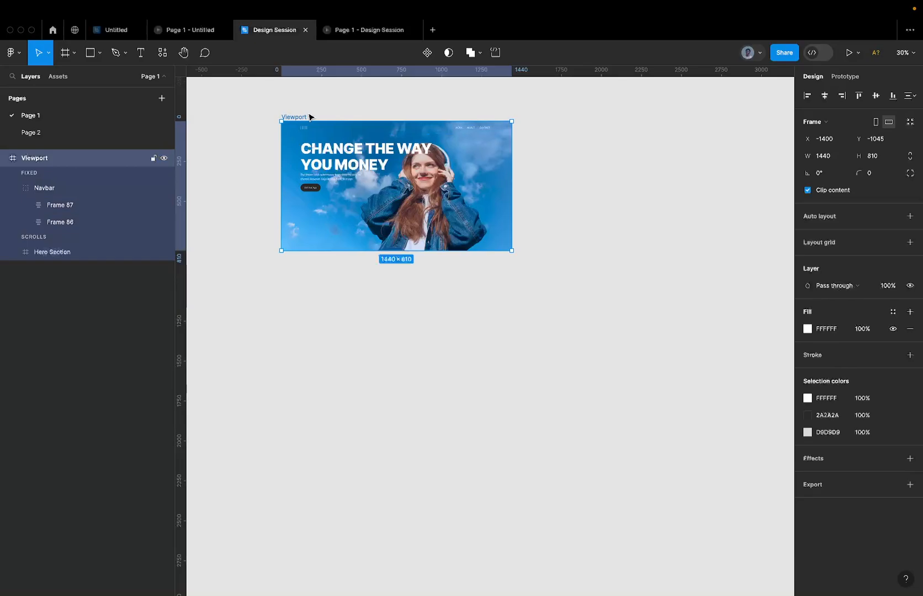
pyautogui.click(382, 131)
pyautogui.click(348, 181)
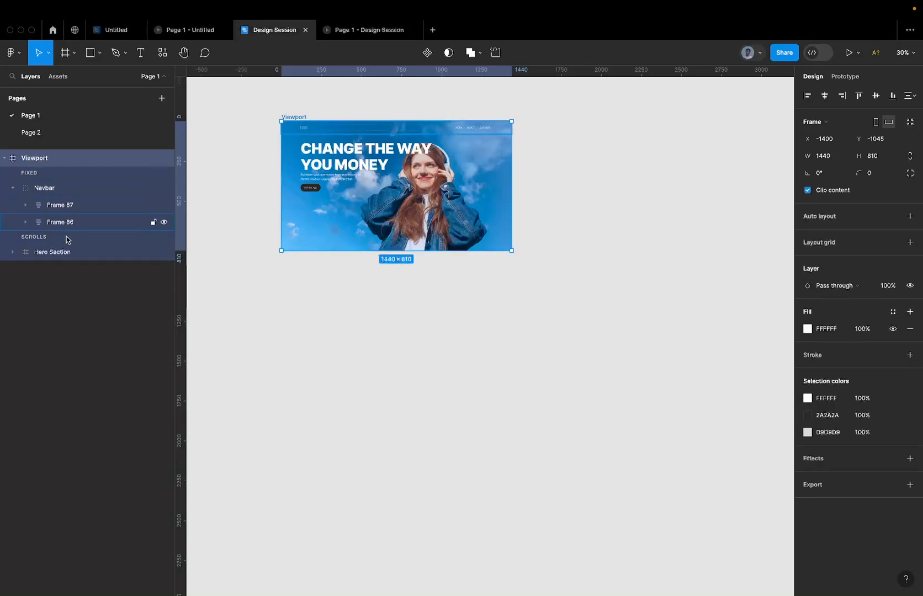
# Turn off Clip content for the nested Hero Section frame and test the same option on the Viewport frame
pyautogui.click(68, 252)
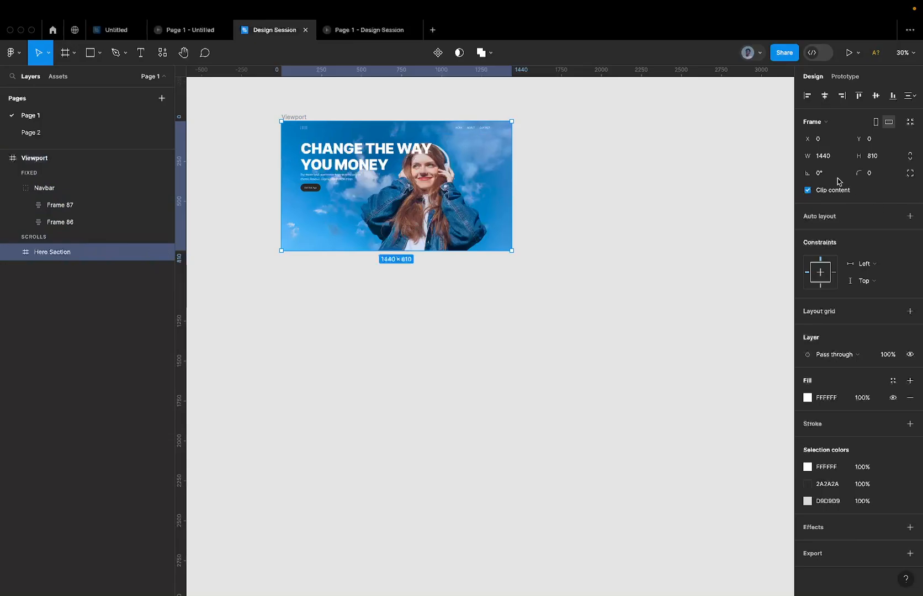
pyautogui.click(310, 118)
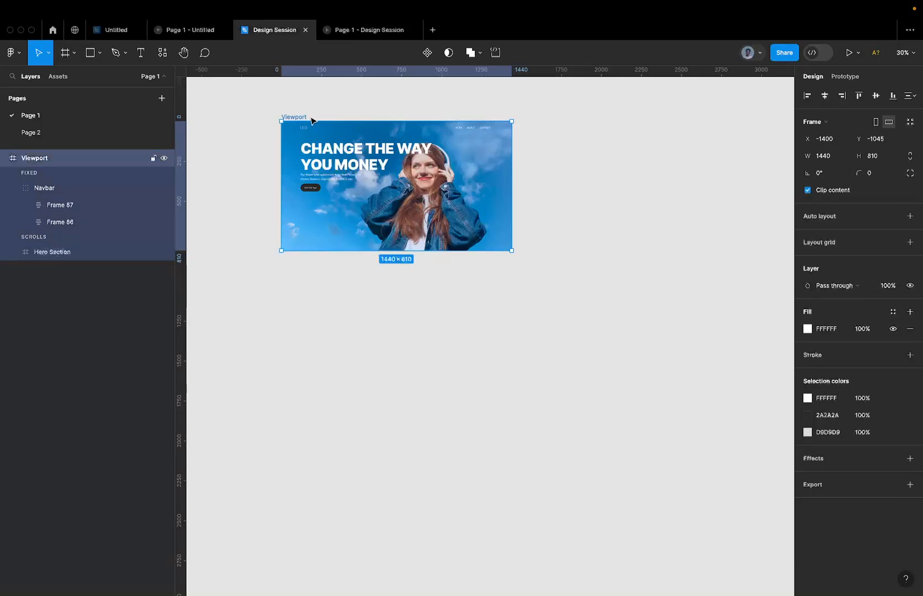
pyautogui.click(808, 190)
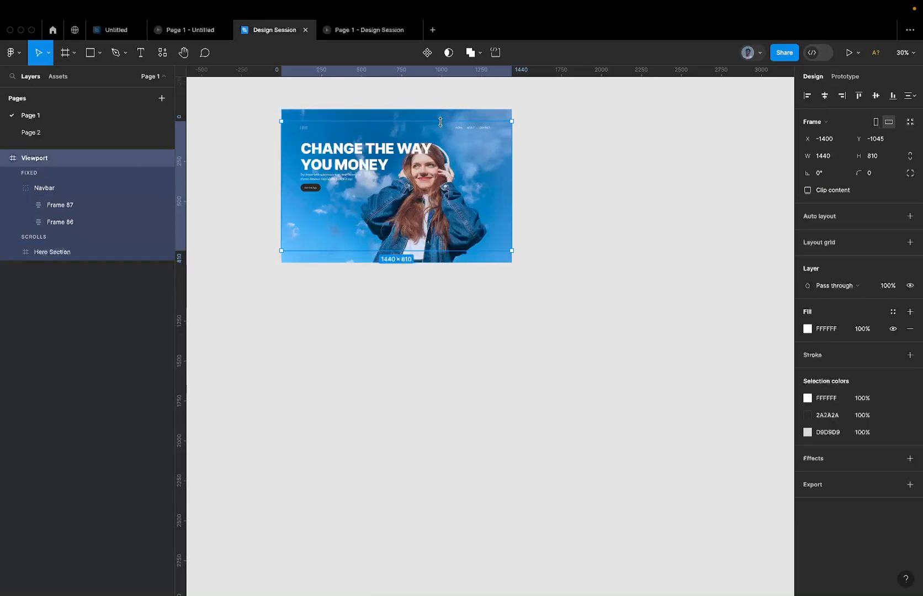
pyautogui.scroll(3, 301, 111)
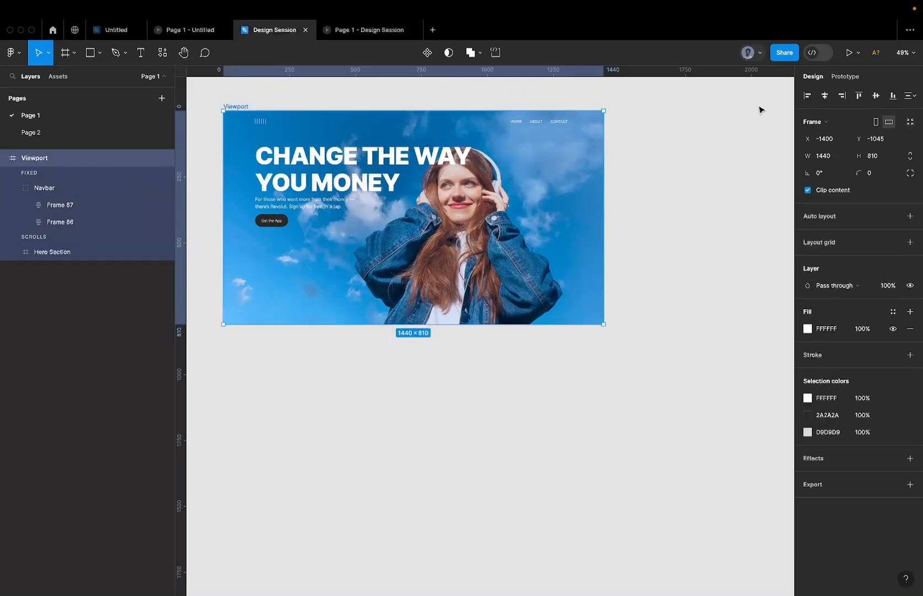
pyautogui.click(456, 142)
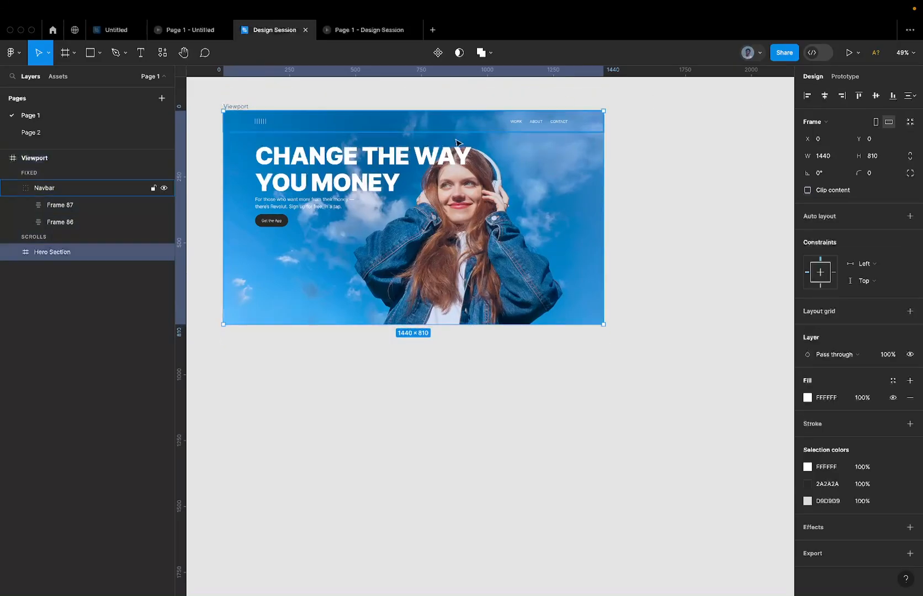
pyautogui.click(76, 160)
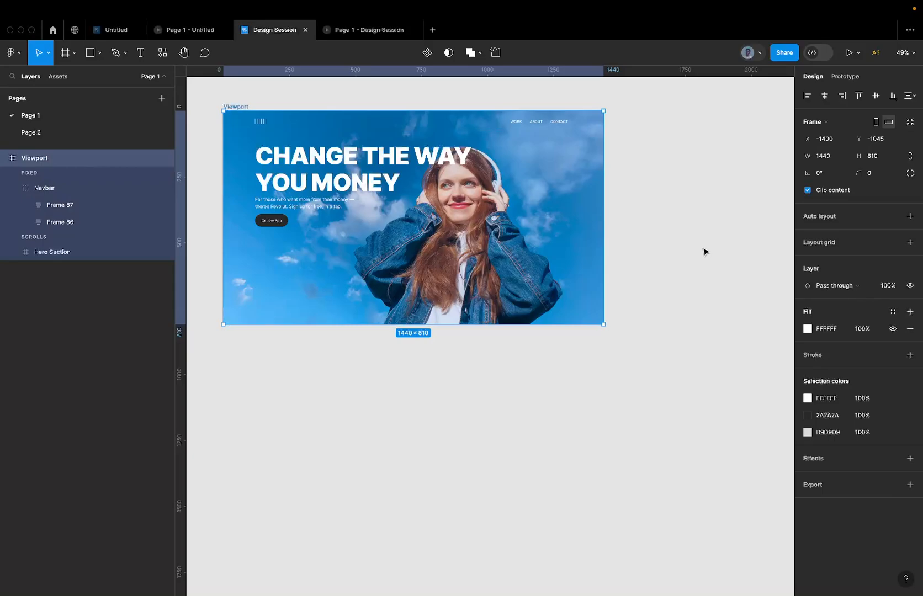
# Place a copy of the Hero Section below Viewport at X -1400, Y 76, and turn on Clip content for both Hero Section frames
pyautogui.click(351, 169)
pyautogui.scroll(-2, 351, 169)
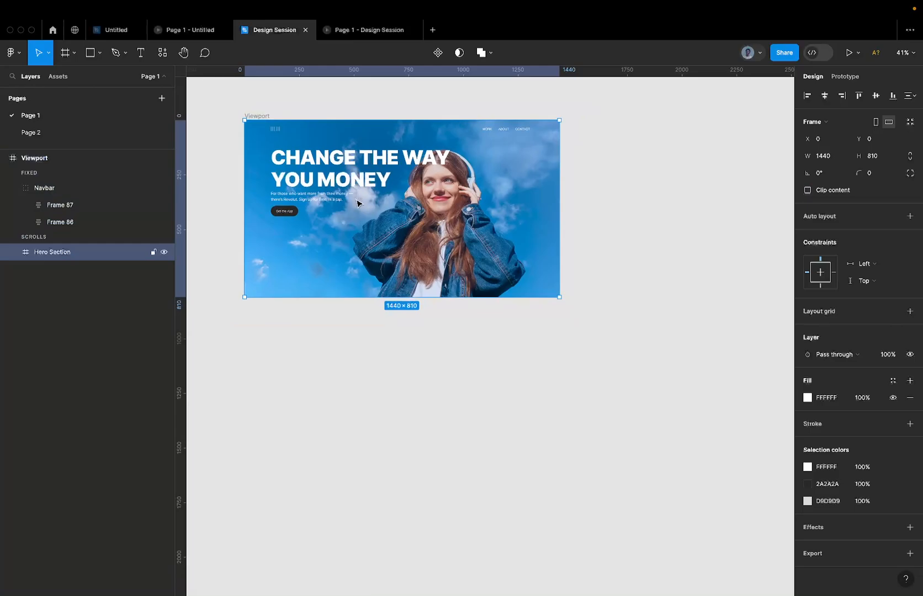
pyautogui.moveTo(358, 215); pyautogui.dragTo(330, 447)
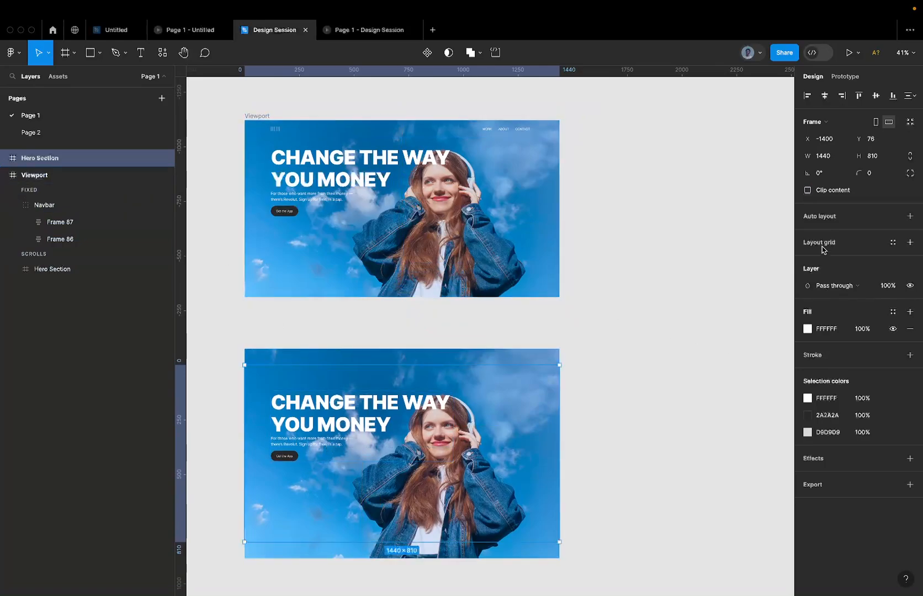
pyautogui.click(88, 269)
pyautogui.click(848, 190)
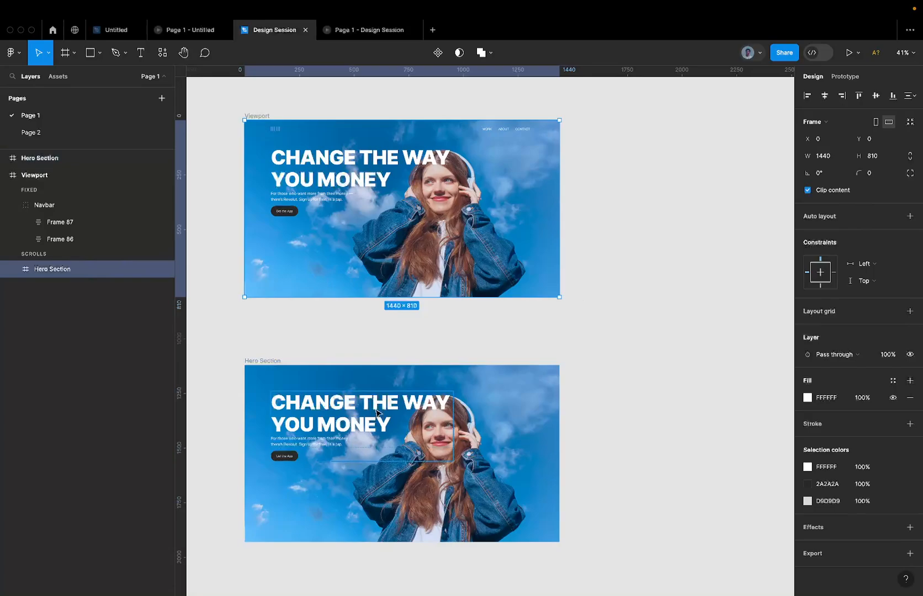
# Rename the Hero Section copy below the Viewport as Section 2
pyautogui.click(270, 361)
pyautogui.doubleClick(270, 362)
pyautogui.write('S')
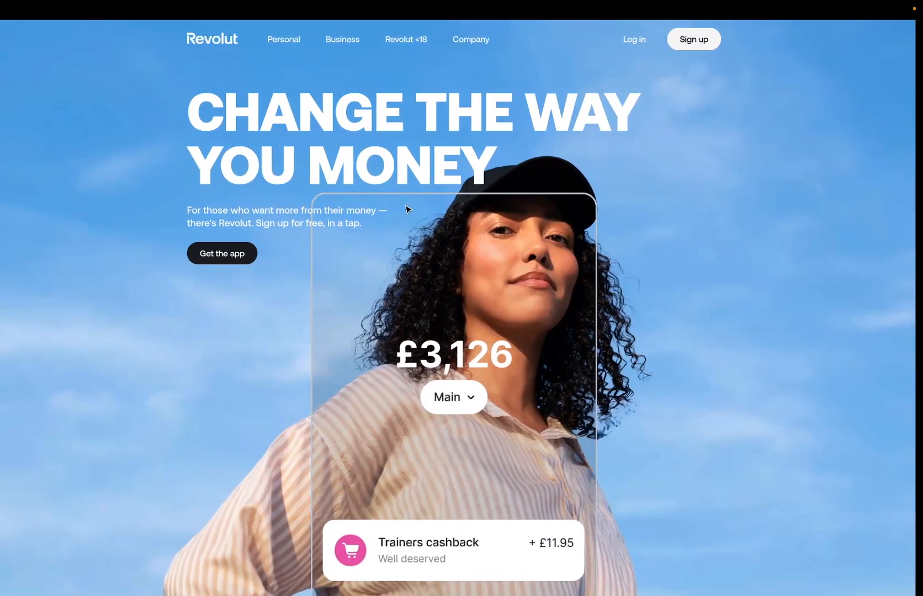
# Consult the Revolut homepage, copy the MAKE YOUR SPEND, WELL-SPENT text frame from the Untitled file, and return to the Design Session file
pyautogui.scroll(-5, 411, 204)
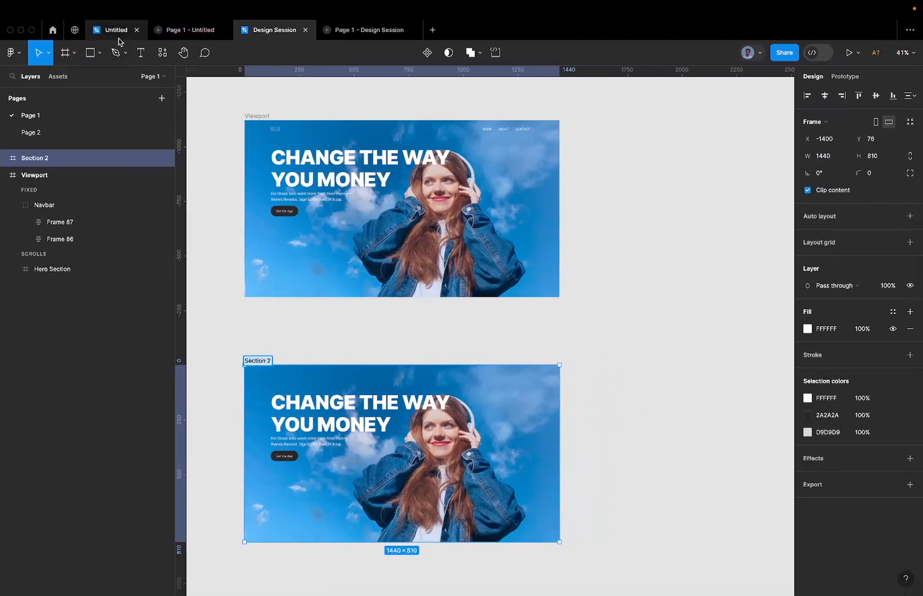
pyautogui.click(116, 30)
pyautogui.scroll(-5, 387, 220)
pyautogui.hscroll(3, 387, 221)
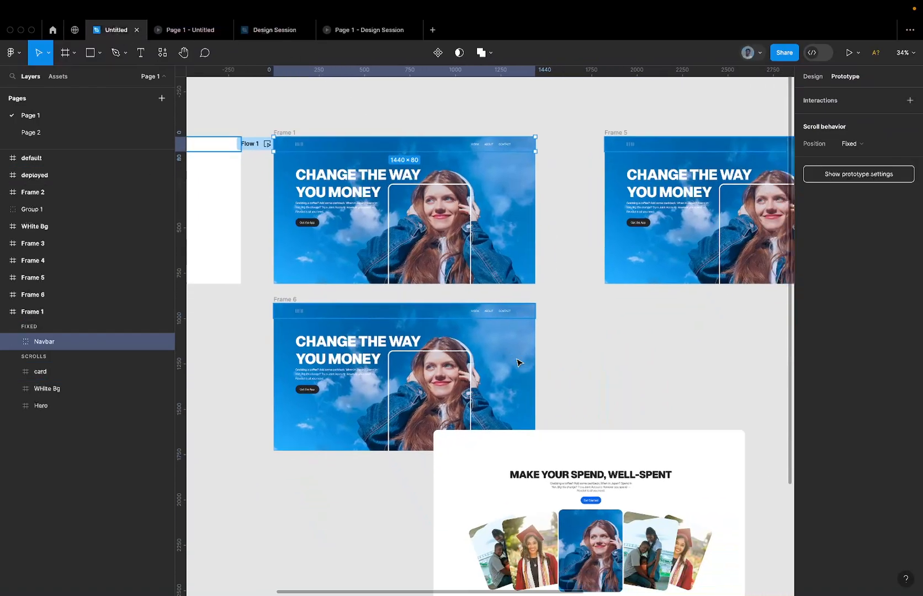
pyautogui.doubleClick(528, 341)
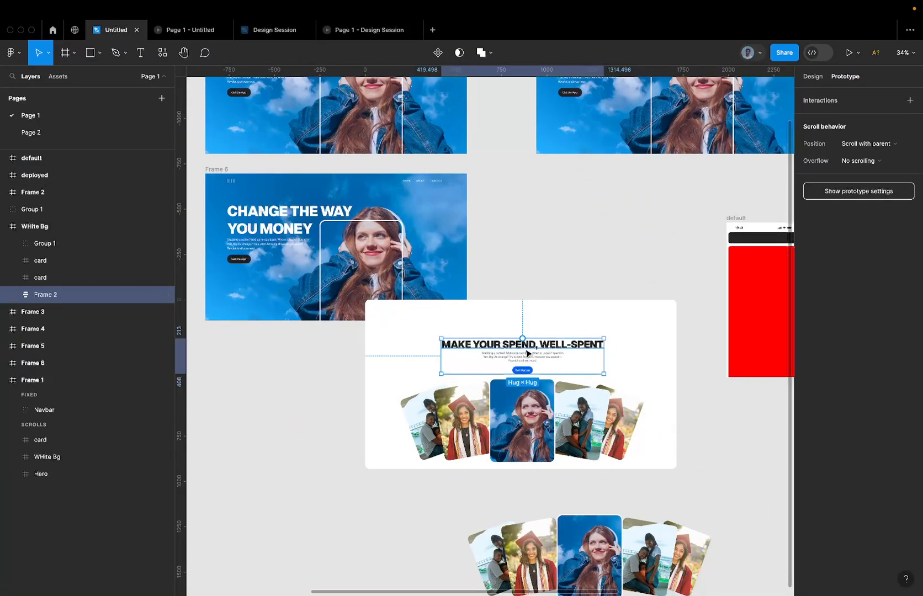
pyautogui.click(271, 30)
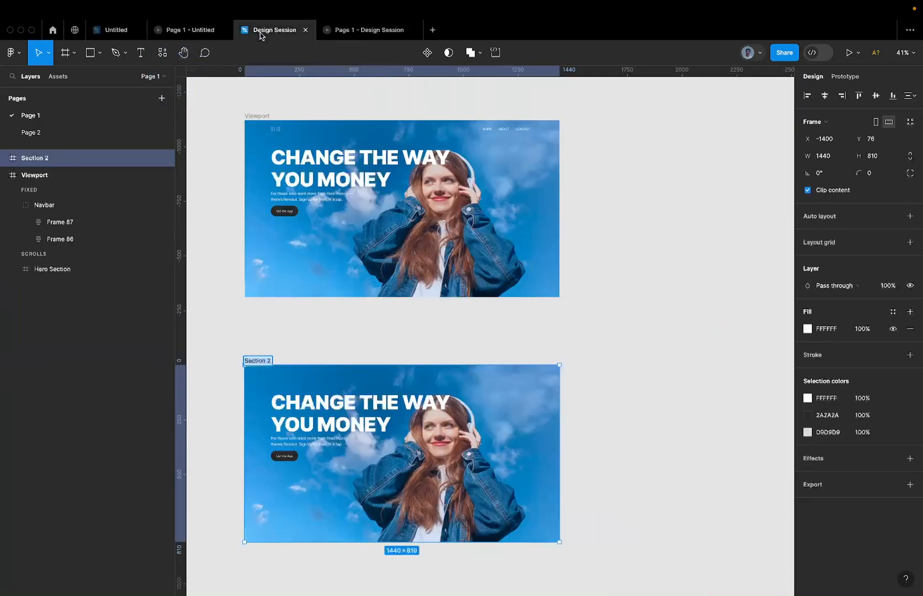
# Delete the Content layer from Section 2 and paste the copied MAKE YOUR SPEND, WELL-SPENT text frame into it
pyautogui.scroll(-2, 474, 300)
pyautogui.hscroll(-1, 473, 300)
pyautogui.click(396, 301)
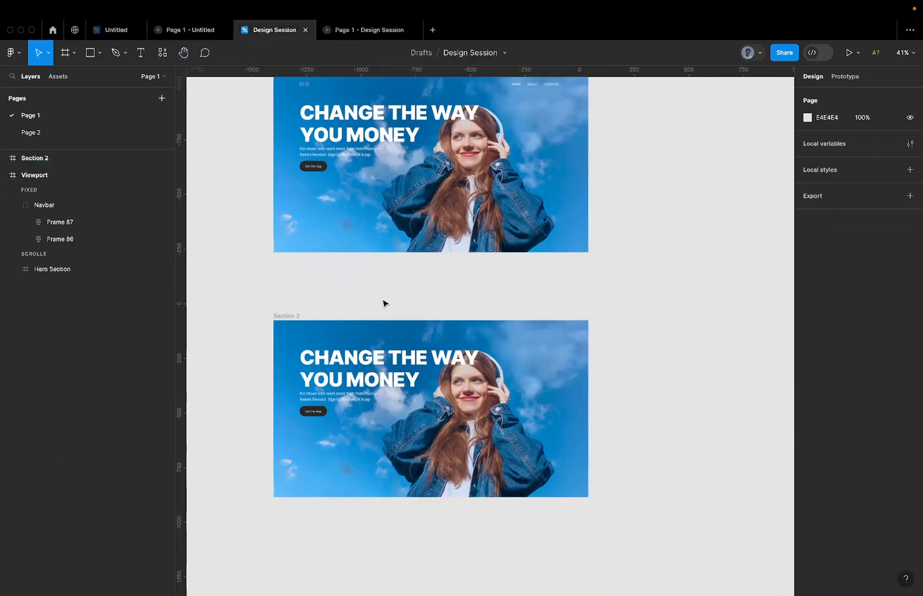
pyautogui.click(298, 315)
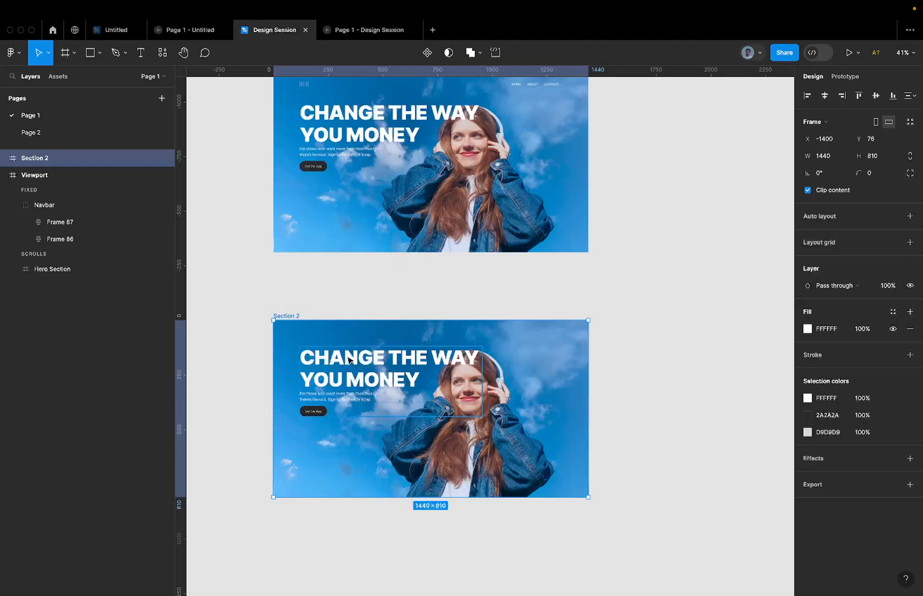
pyautogui.scroll(1, 343, 364)
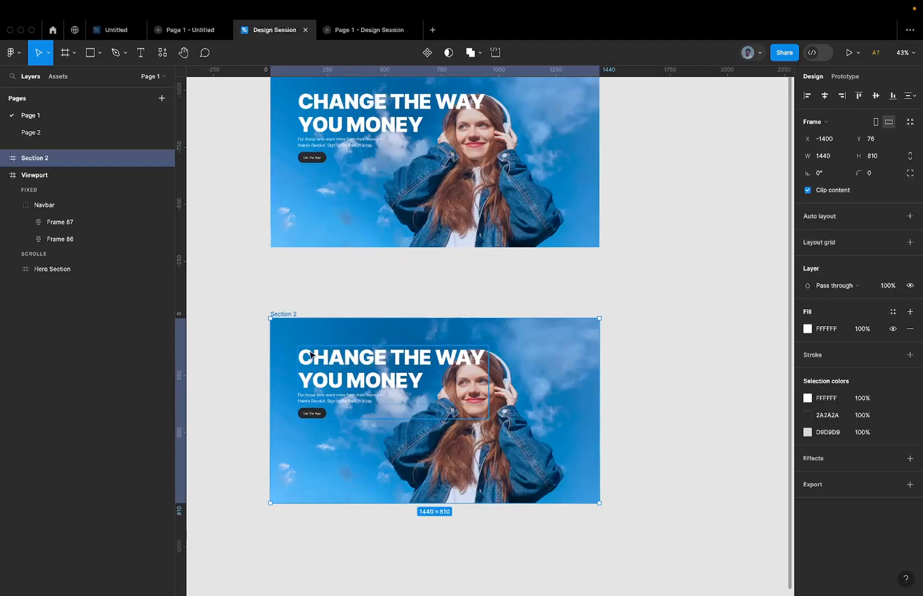
pyautogui.scroll(3, 330, 356)
pyautogui.click(324, 356)
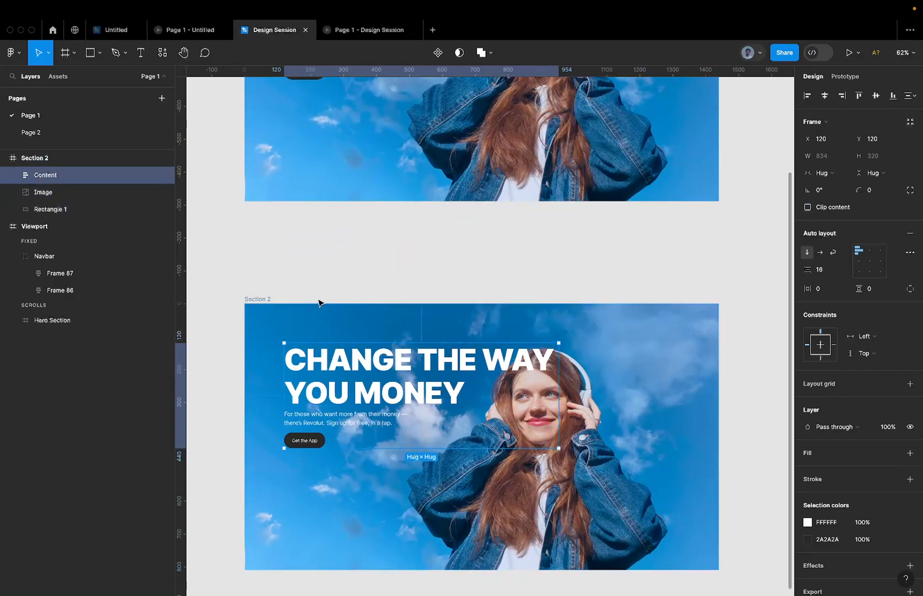
pyautogui.press('Delete')
pyautogui.click(264, 300)
pyautogui.hotkey('ctrl', 'v')
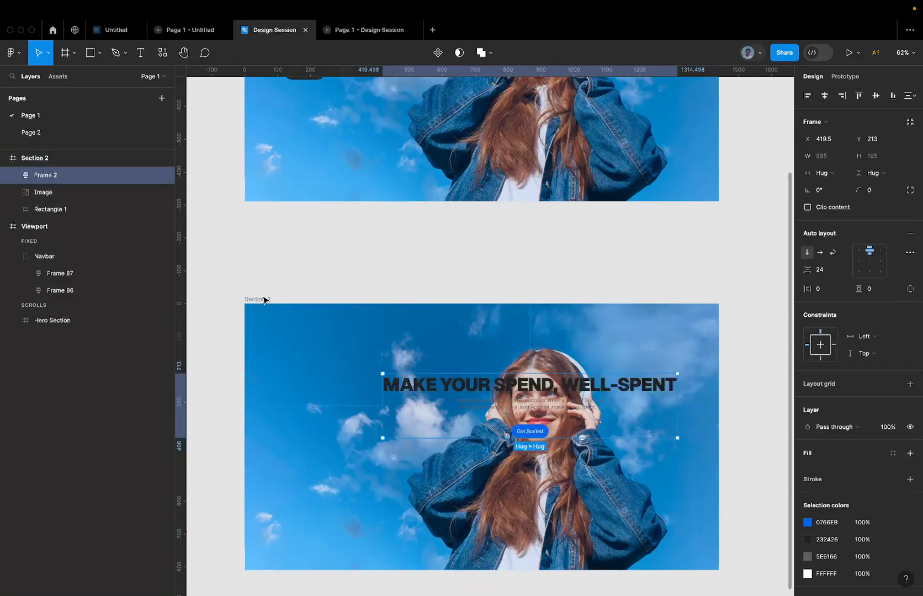
# Center the MAKE YOUR SPEND, WELL-SPENT text frame horizontally in Section 2 and move the Image layer out of the frame onto the empty canvas
pyautogui.click(825, 95)
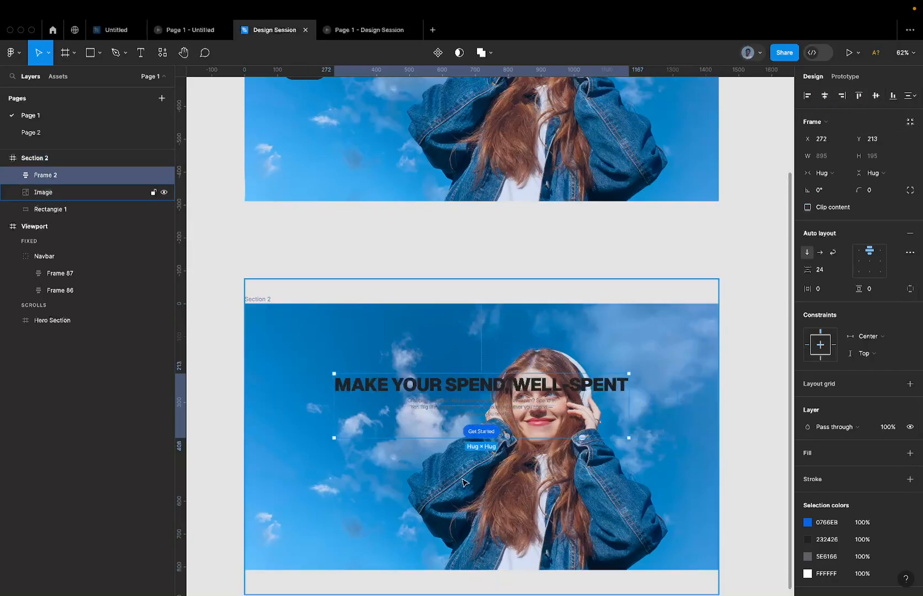
pyautogui.click(83, 192)
pyautogui.scroll(-5, 461, 475)
pyautogui.moveTo(461, 477); pyautogui.dragTo(828, 439)
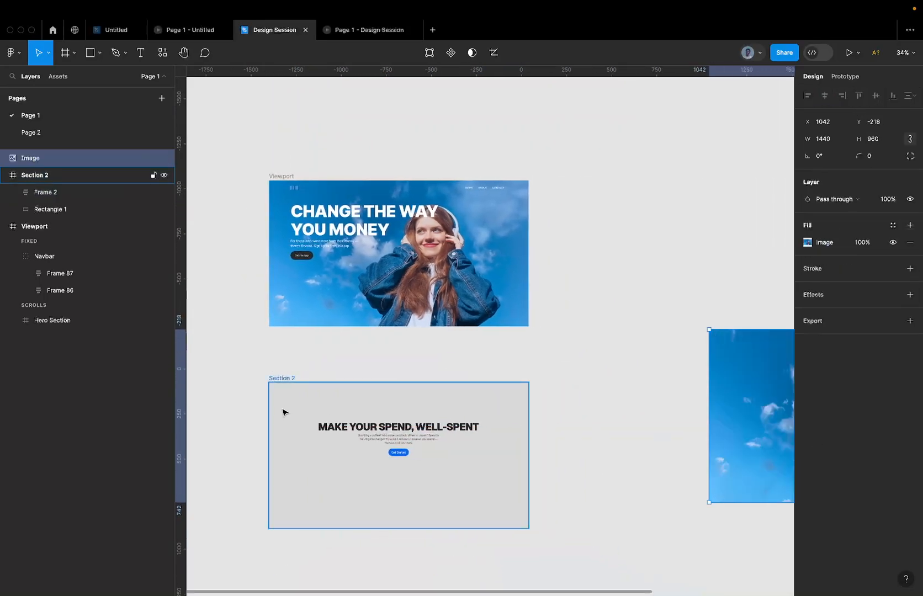
# Delete the Rectangle 1 background layer from both Section 2 and the Viewport's Hero Section
pyautogui.click(282, 413)
pyautogui.press('Delete')
pyautogui.click(287, 378)
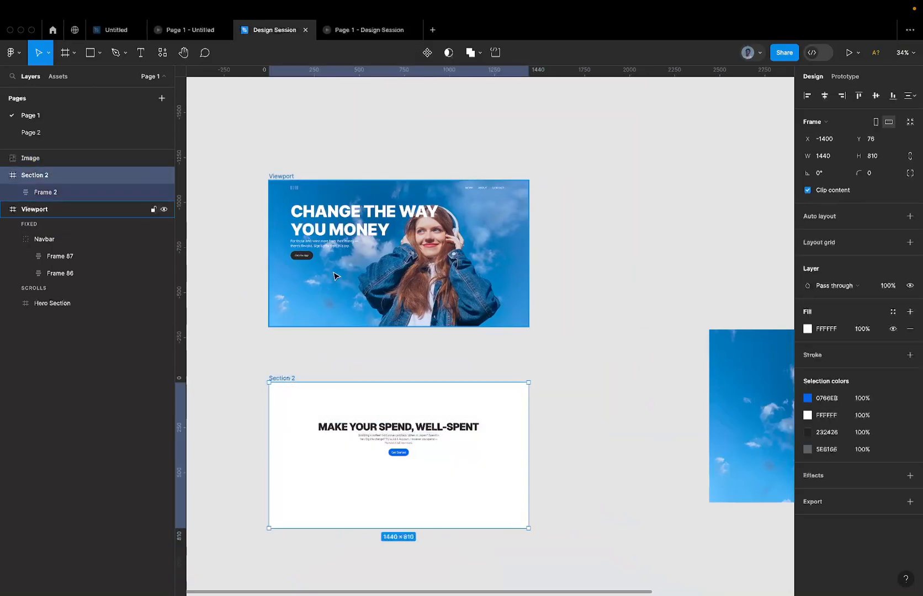
pyautogui.click(335, 276)
pyautogui.press('Return')
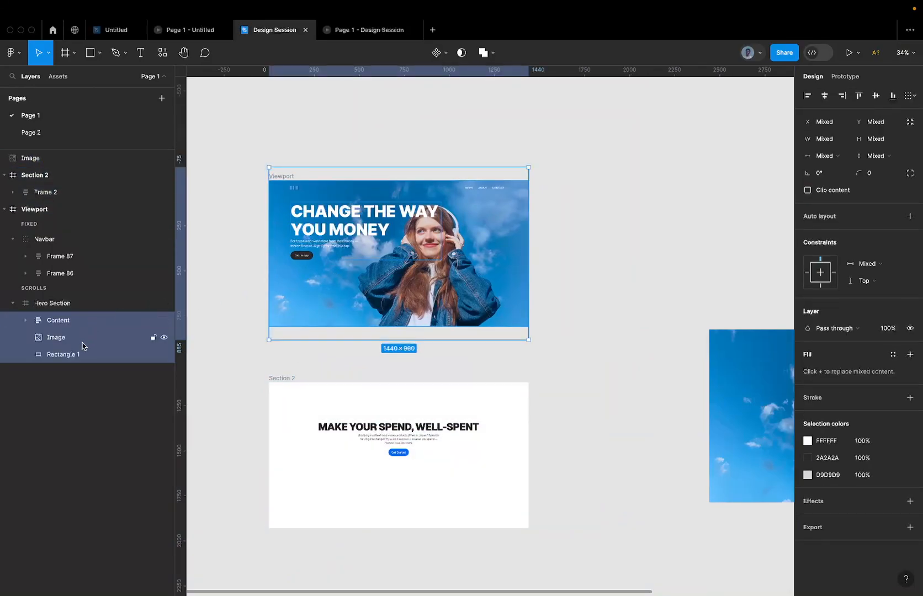
pyautogui.click(74, 355)
pyautogui.press('Delete')
pyautogui.click(283, 379)
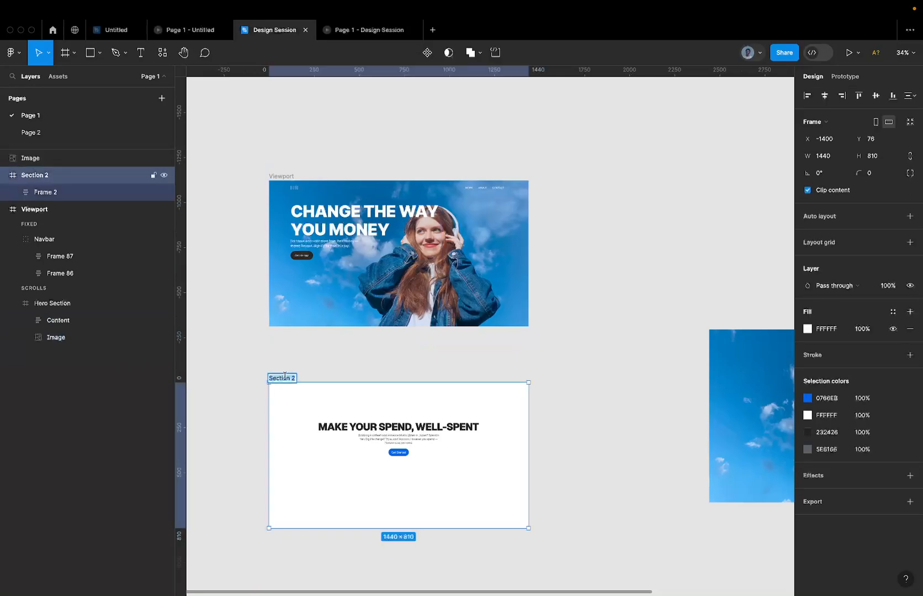
pyautogui.click(335, 360)
# Compare Section 2's heading, paragraph and Get Started button with the MAKE YOUR SPEND, WELL-SPENT card section on the Revolut homepage
pyautogui.scroll(5, 380, 427)
pyautogui.click(415, 436)
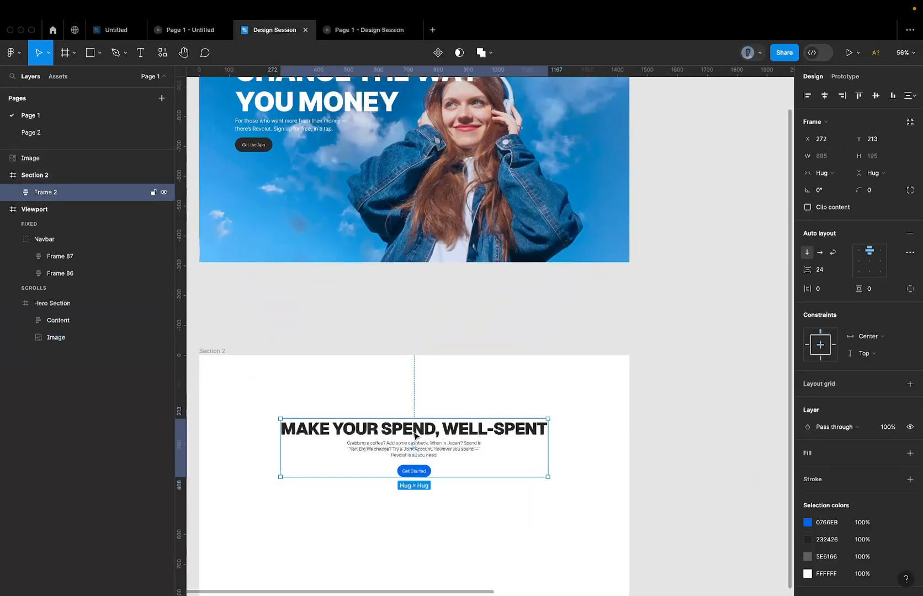
pyautogui.scroll(-4, 415, 436)
pyautogui.hscroll(-2, 415, 436)
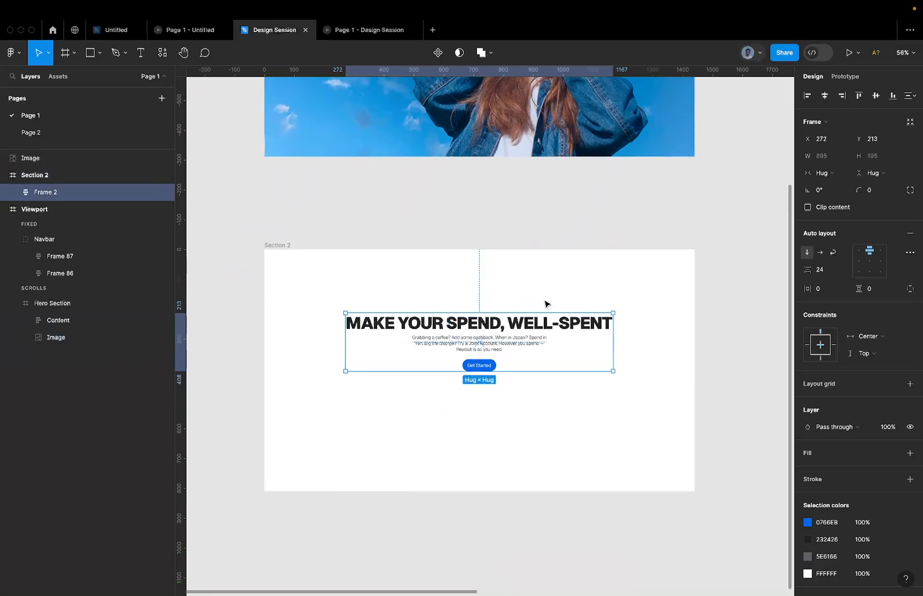
pyautogui.hotkey('ctrl', 'Left')
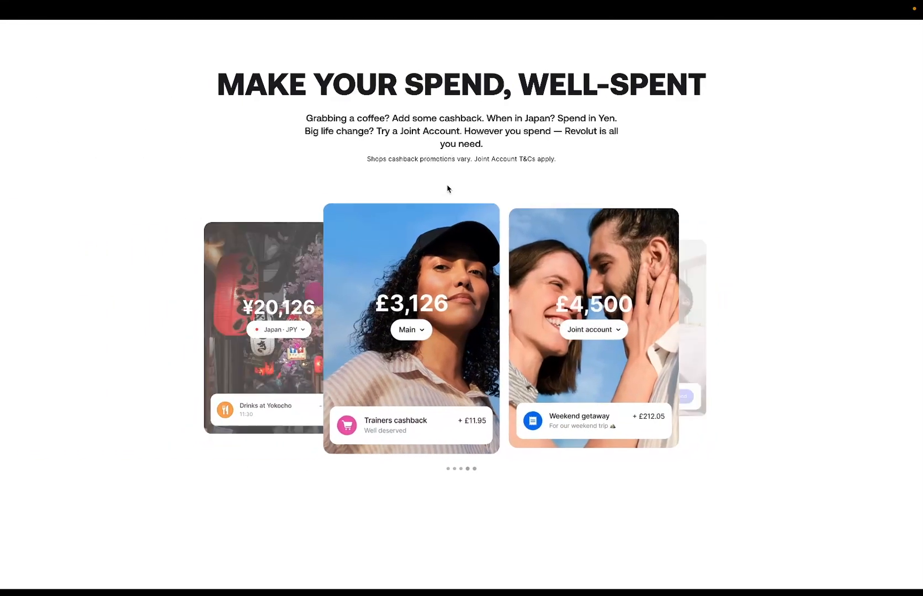
pyautogui.hotkey('ctrl', 'Right')
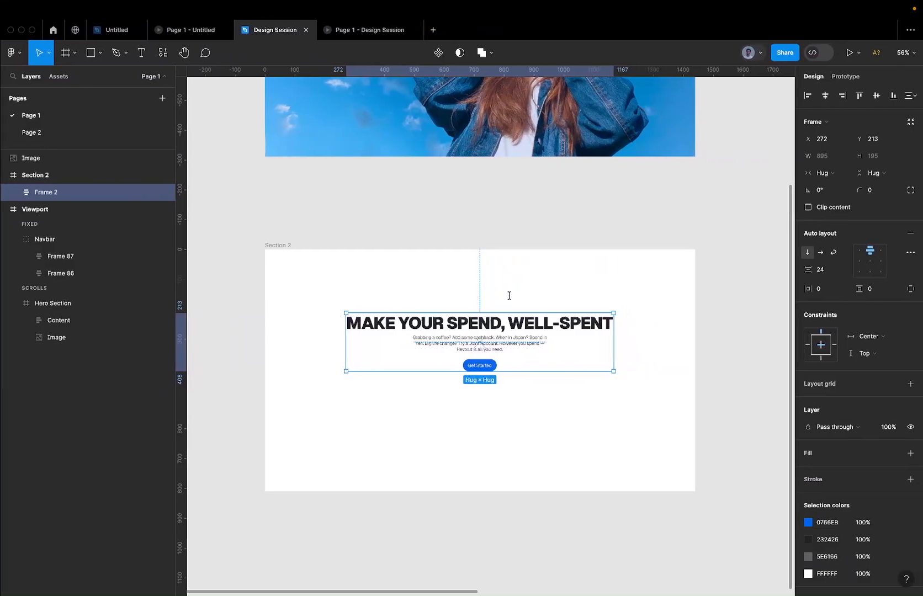
pyautogui.scroll(5, 466, 366)
pyautogui.hotkey('ctrl', 'Left')
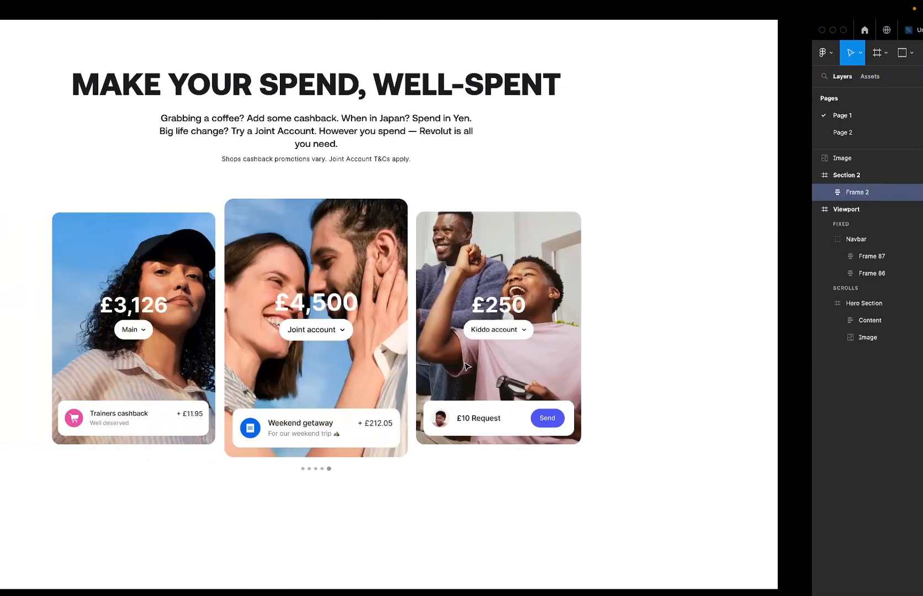
pyautogui.hotkey('ctrl', 'Right')
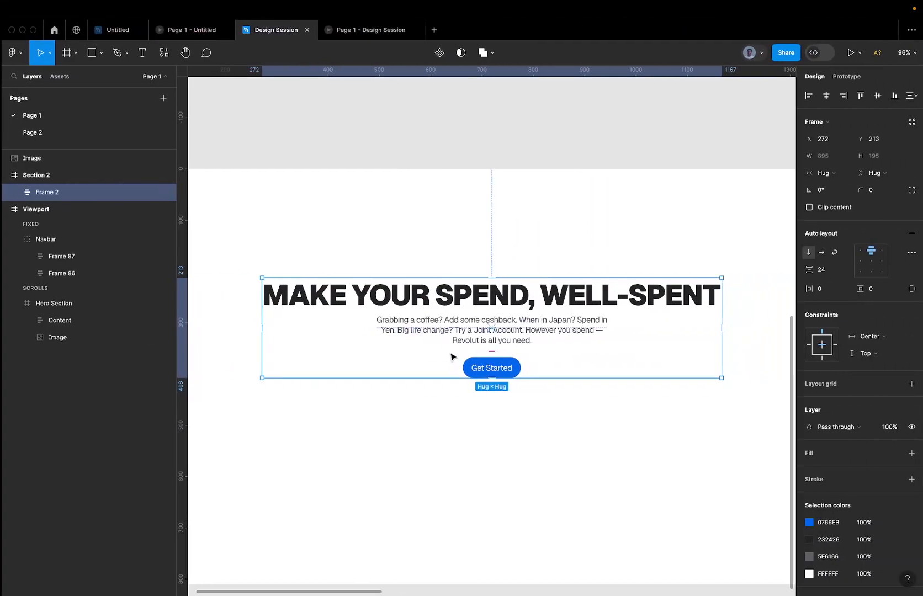
pyautogui.click(482, 371)
pyautogui.scroll(-5, 441, 391)
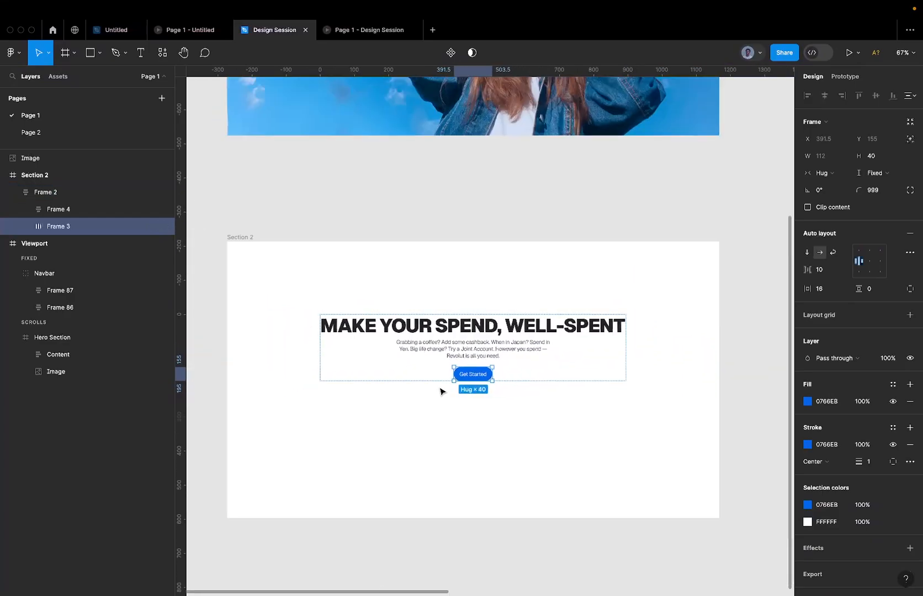
pyautogui.hotkey('ctrl', 'Left')
pyautogui.hotkey('ctrl', 'Right')
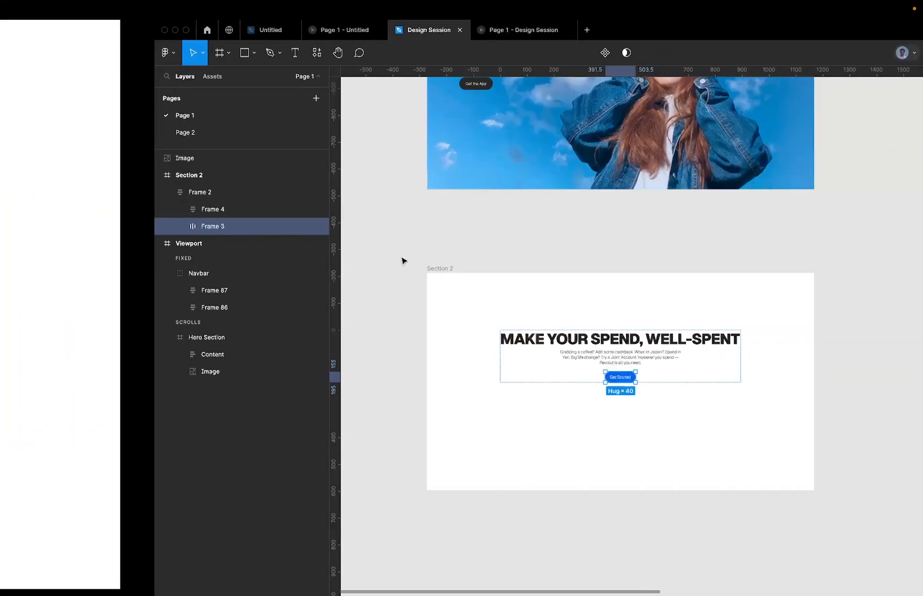
pyautogui.scroll(-3, 402, 261)
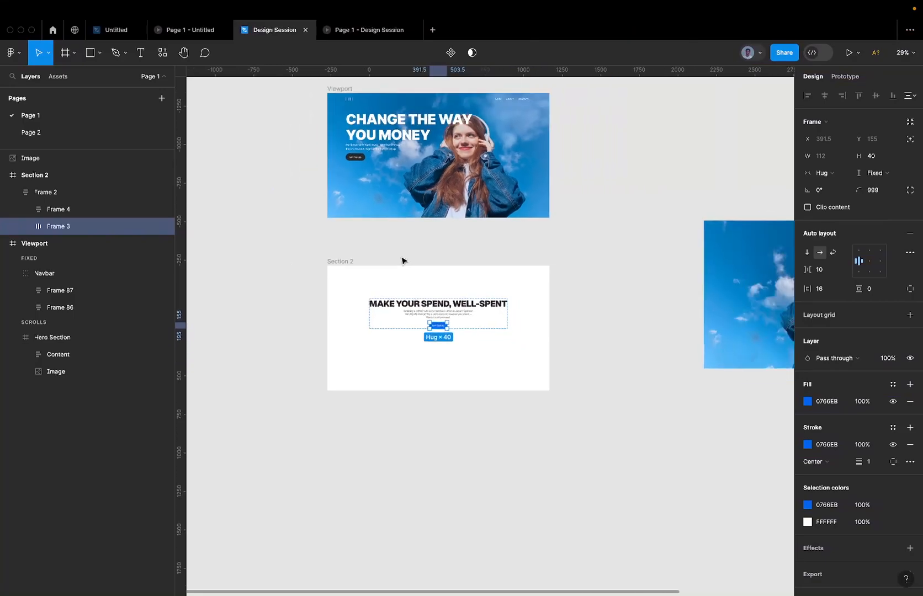
pyautogui.click(361, 298)
pyautogui.click(397, 310)
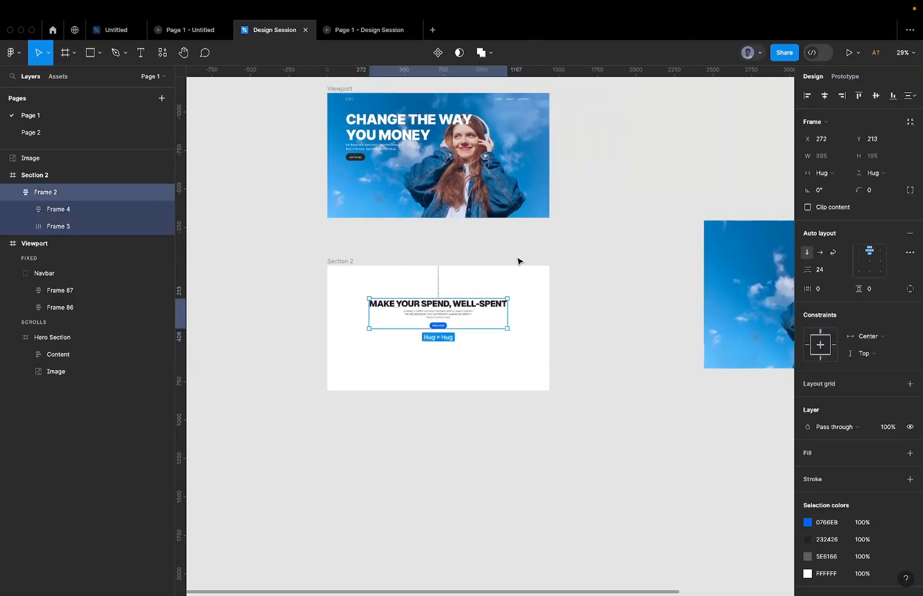
pyautogui.hotkey('ctrl', 'Left')
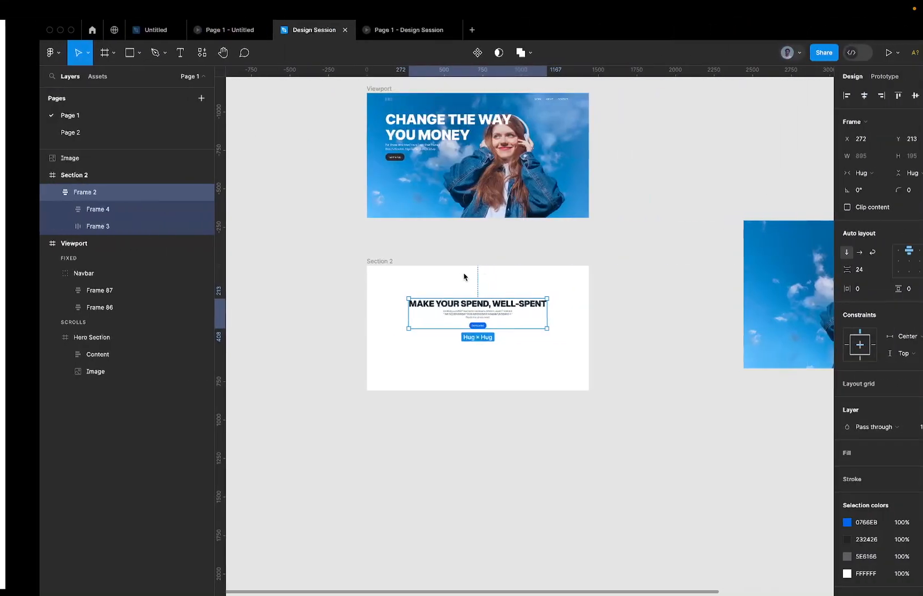
# Copy the Image layer from the Viewport's Hero Section and paste it into Section 2 at X 0, Y -75
pyautogui.click(732, 235)
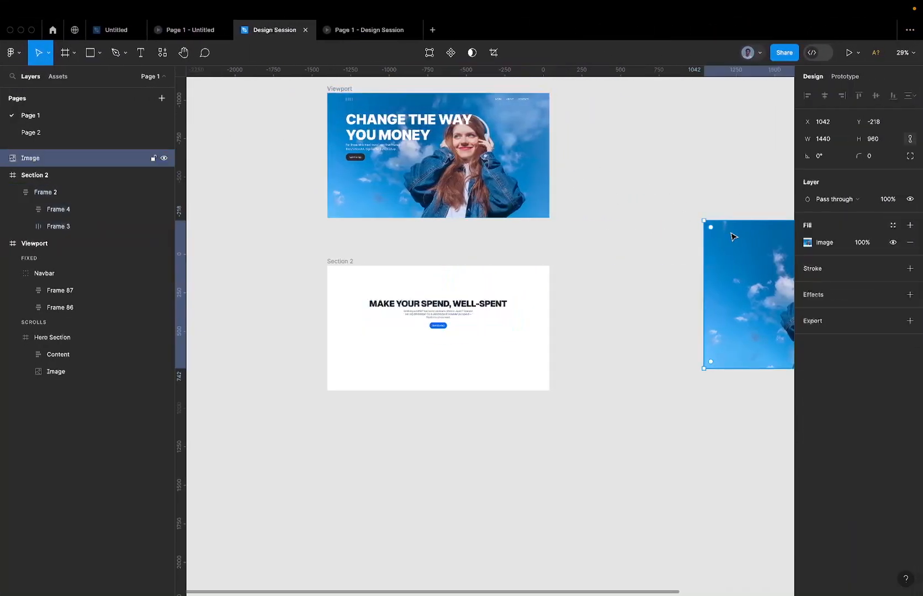
pyautogui.hscroll(5, 718, 226)
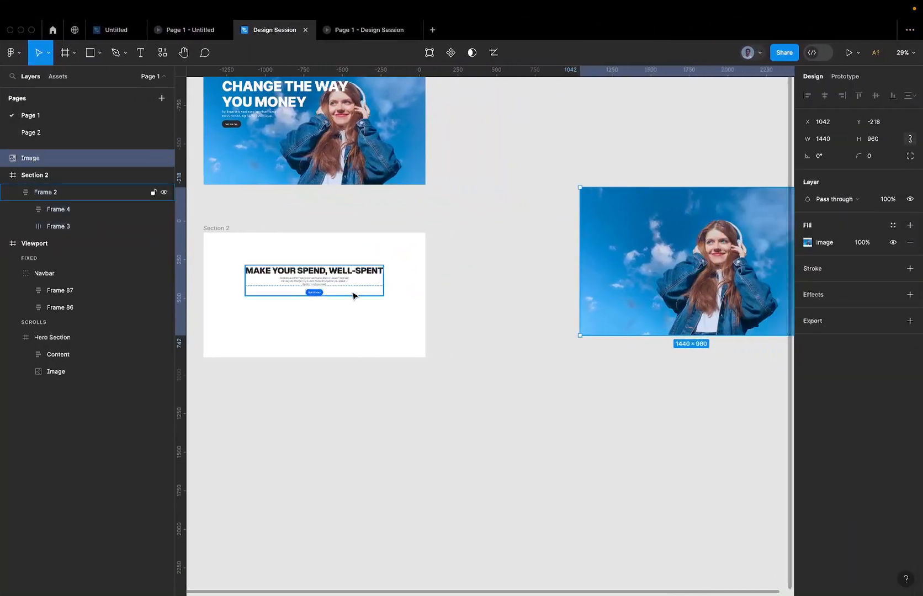
pyautogui.click(386, 160)
pyautogui.scroll(3, 388, 161)
pyautogui.hscroll(-3, 388, 161)
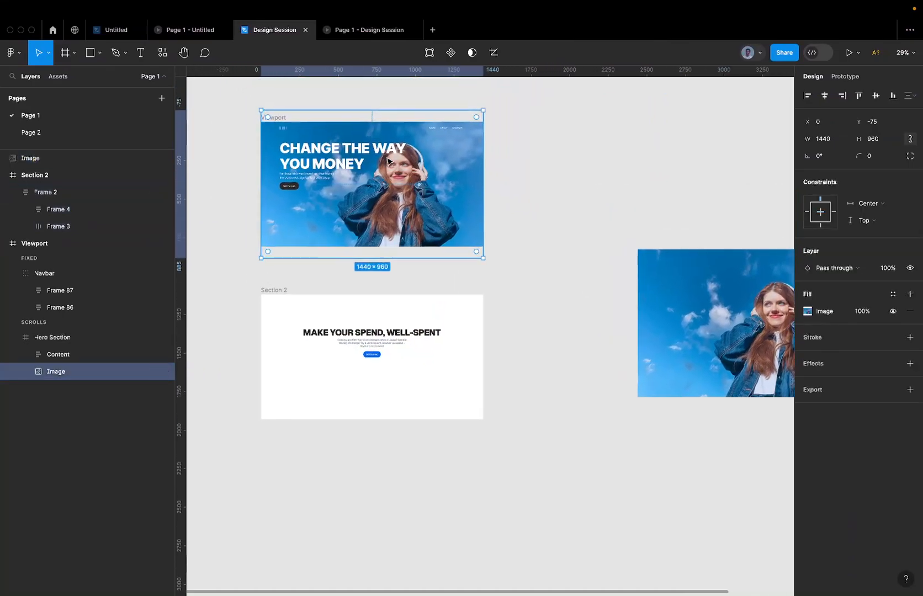
pyautogui.click(270, 290)
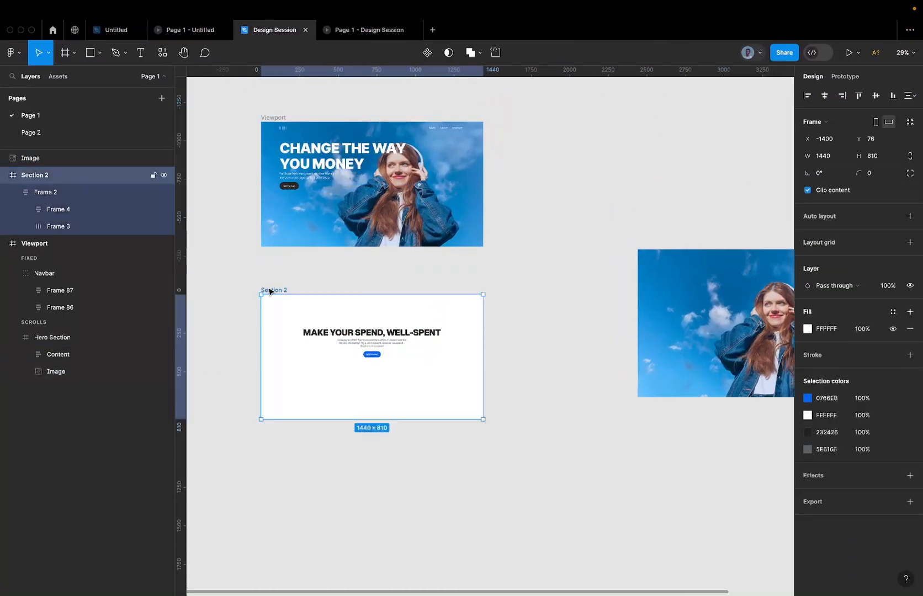
pyautogui.hotkey('ctrl', 'v')
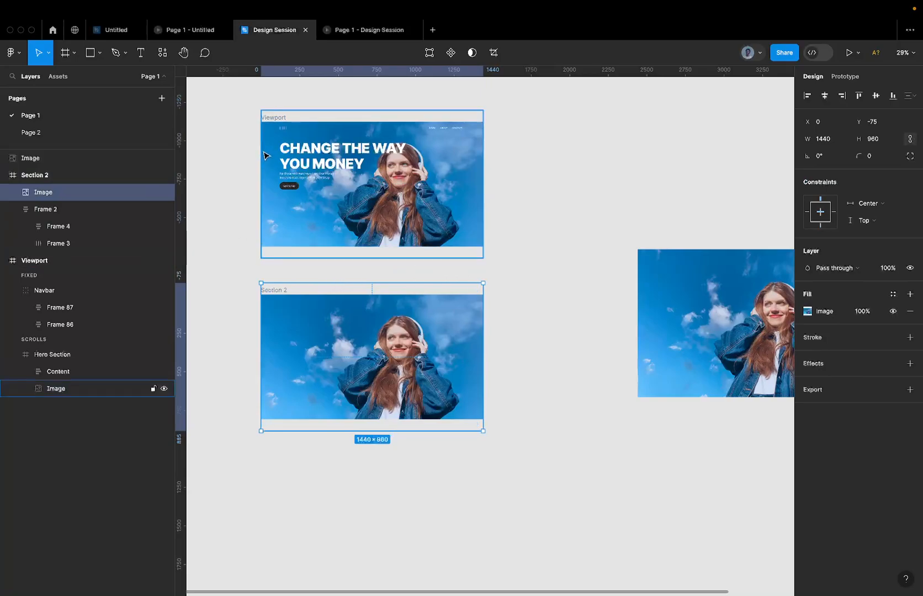
# Compare the Hero Section's Image layer with its copy in Section 2
pyautogui.click(279, 174)
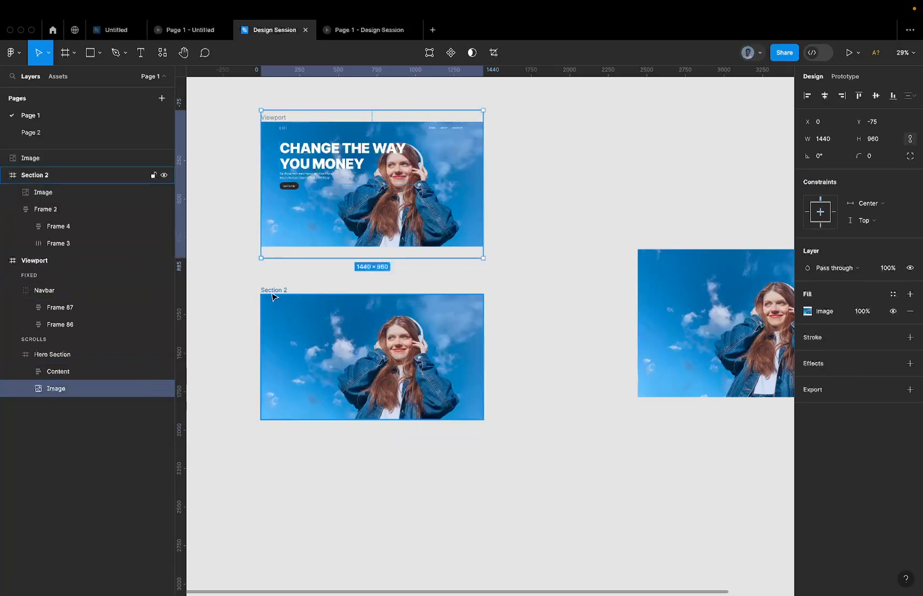
pyautogui.click(290, 320)
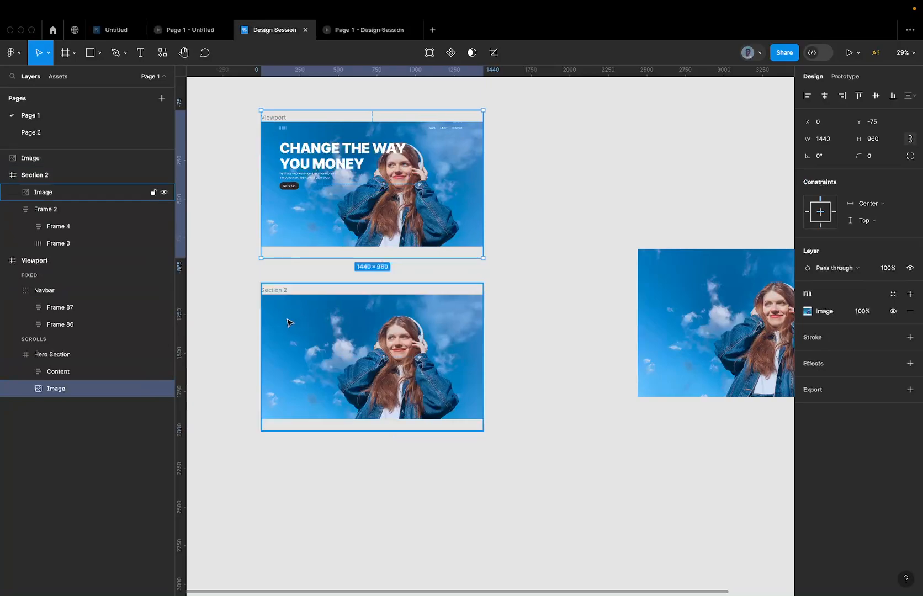
pyautogui.click(284, 291)
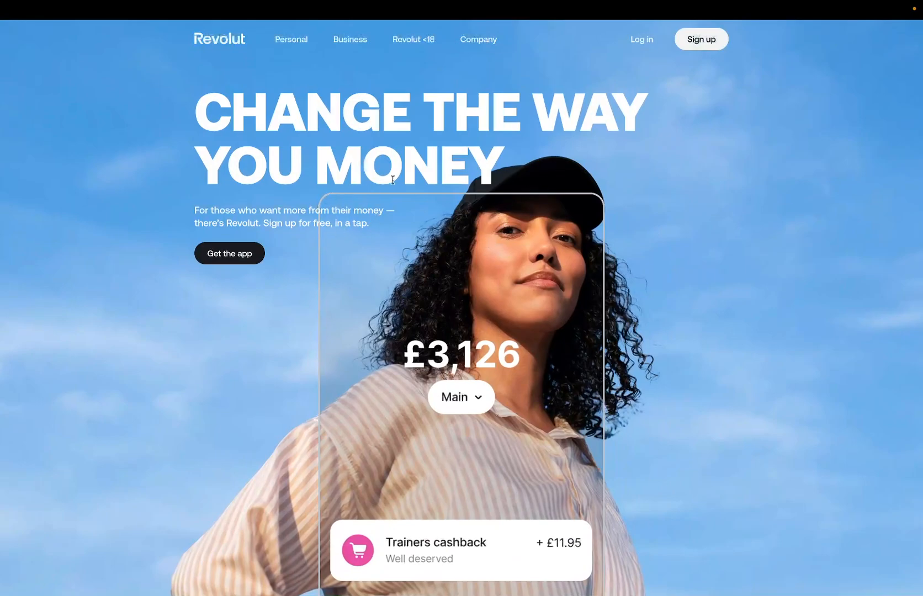
# Switch to the Figma design file and wrap Section 2's image in a new frame named Card
pyautogui.hotkey('ctrl', 'Right')
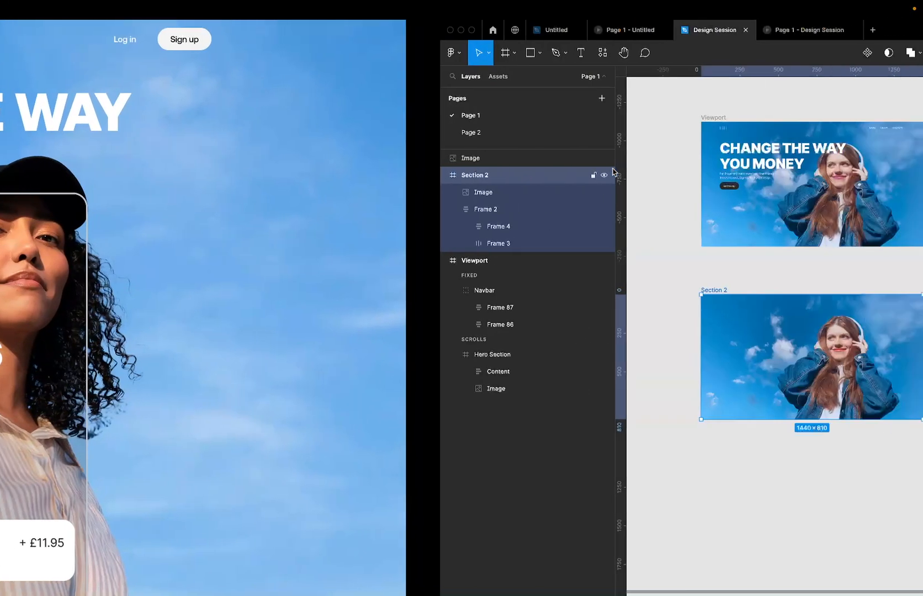
pyautogui.click(339, 332)
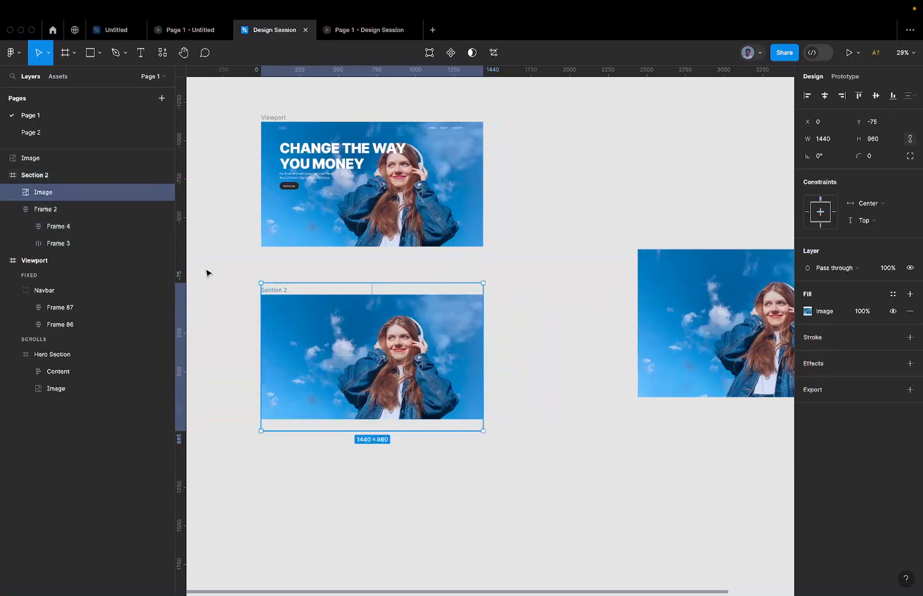
pyautogui.press('super+alt+g')
pyautogui.doubleClick(47, 192)
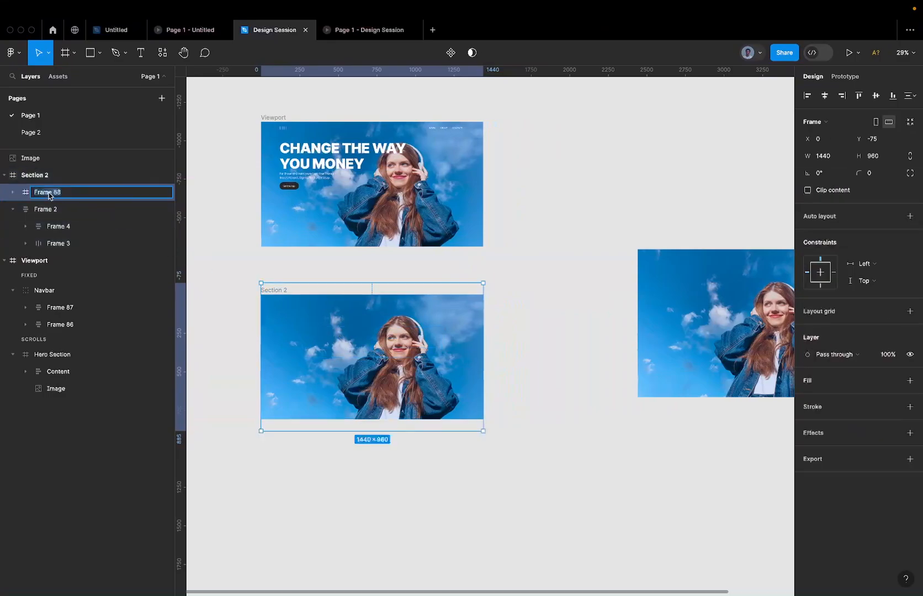
pyautogui.write('Card')
pyautogui.press('Return')
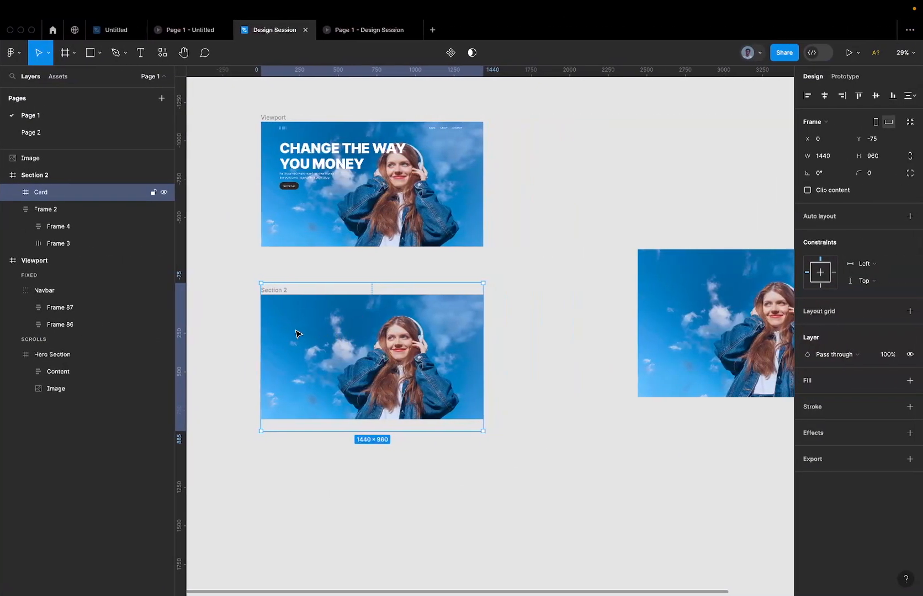
# Set the vertical constraint of the image inside the Card frame to Center
pyautogui.scroll(3, 272, 308)
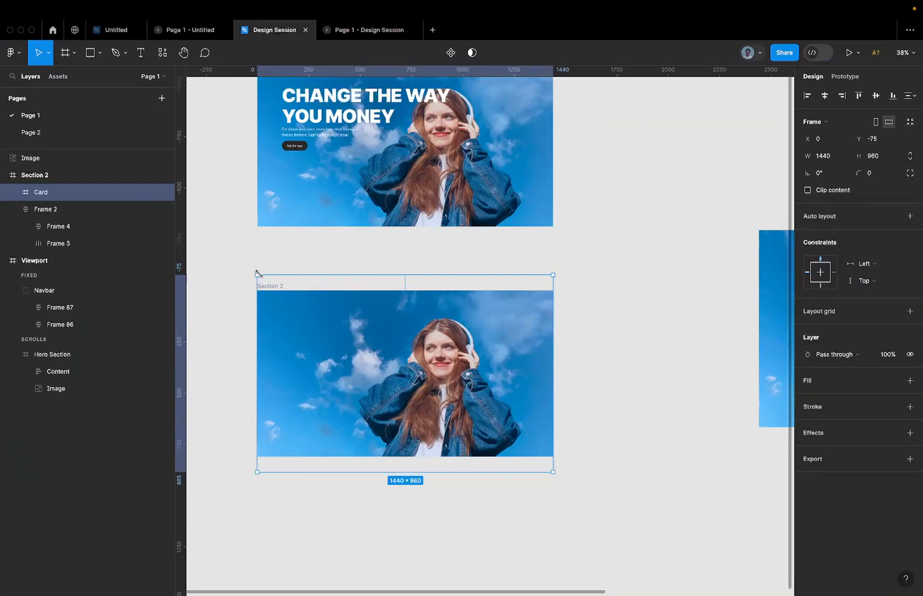
pyautogui.click(395, 339)
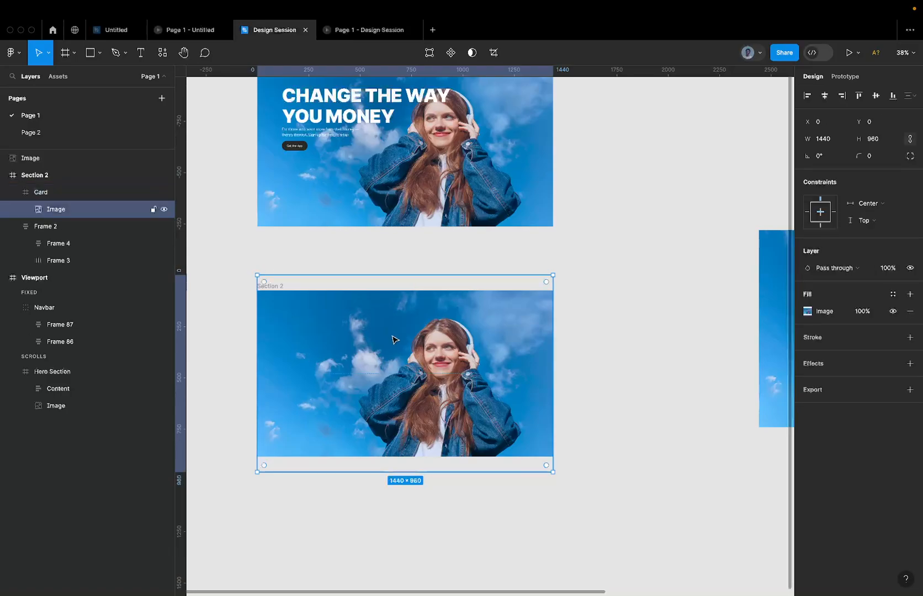
pyautogui.hotkey('shift', 'Return')
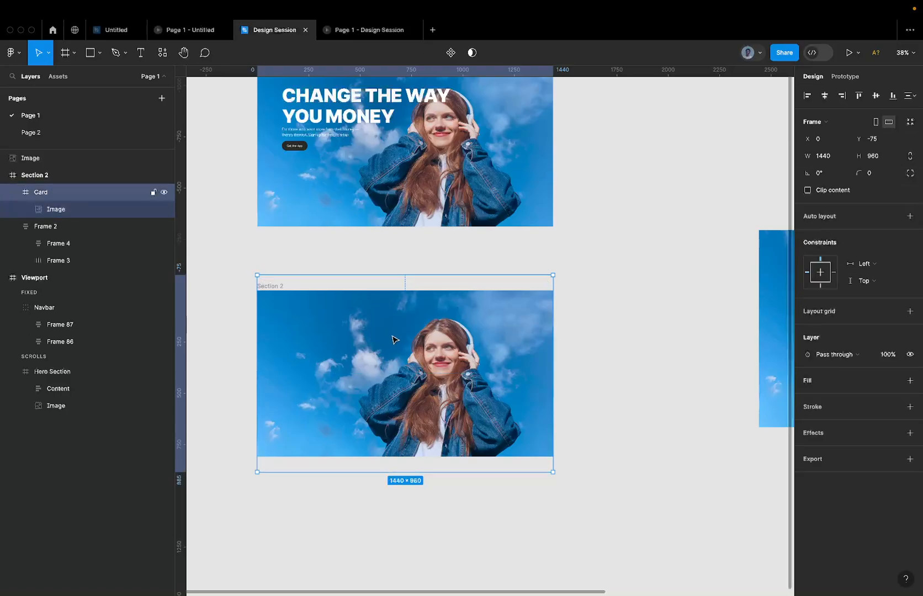
pyautogui.doubleClick(439, 359)
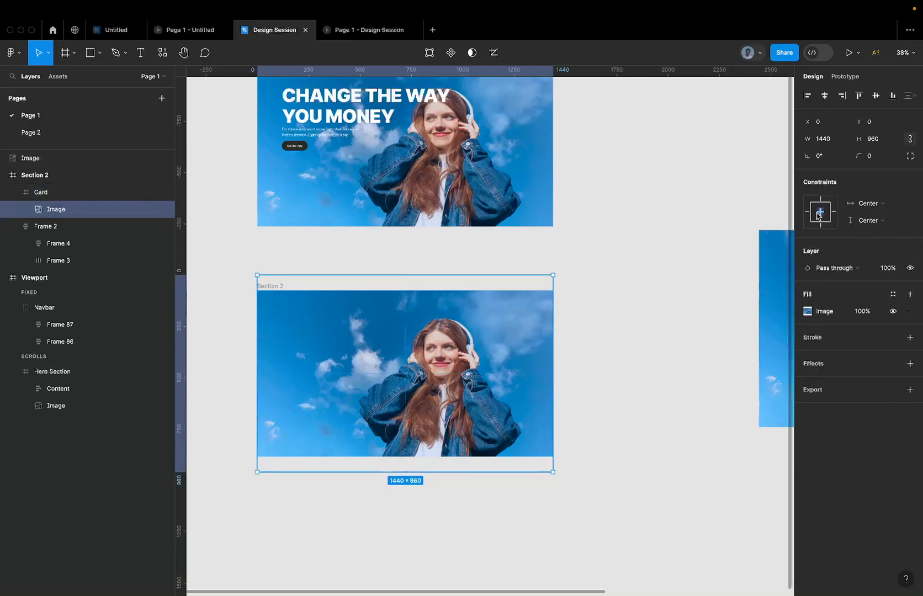
# Try a height of 800 for the Card frame, undo it, and reselect the image inside
pyautogui.click(426, 319)
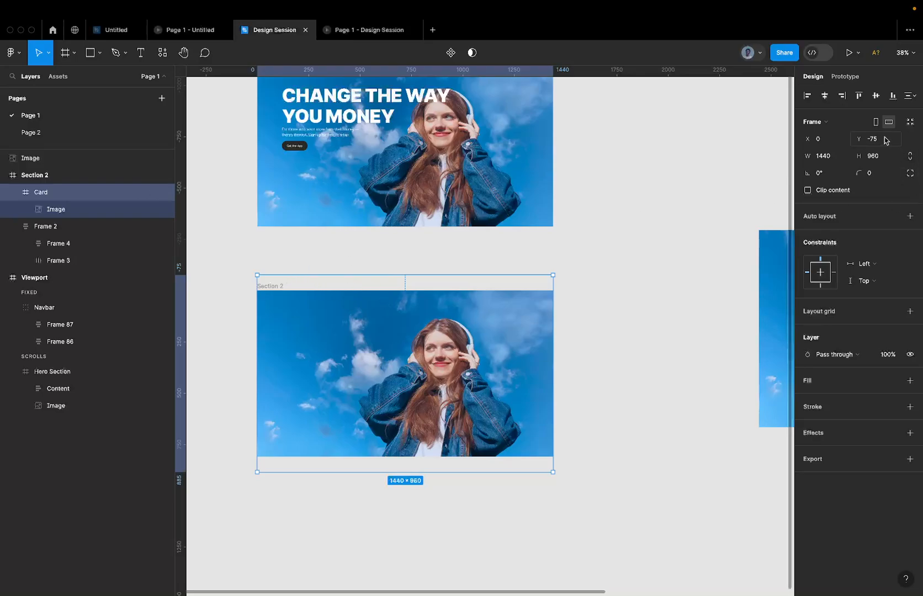
pyautogui.click(881, 156)
pyautogui.write('800')
pyautogui.press('Return')
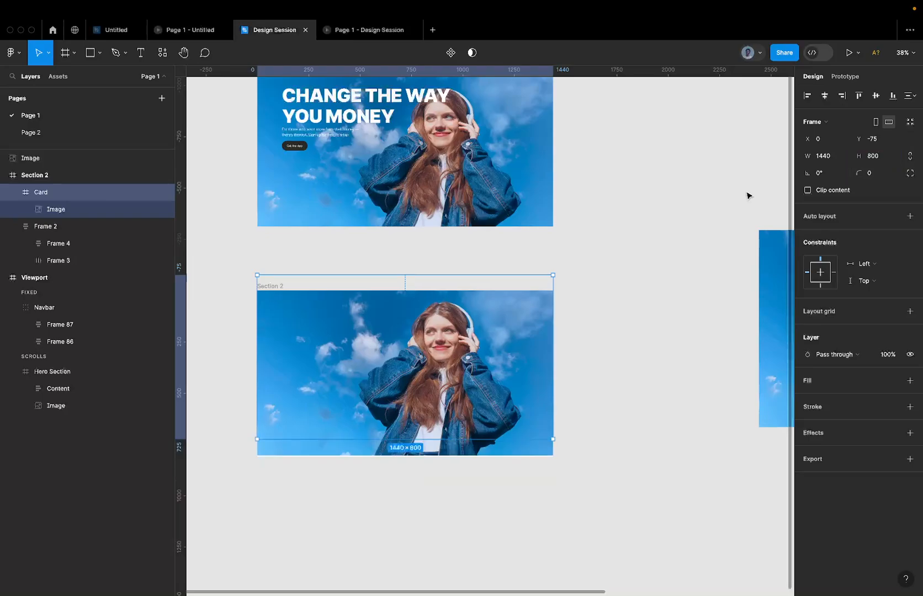
pyautogui.press('super+z')
pyautogui.keyDown('super'); pyautogui.click(544, 311); pyautogui.keyUp('super')
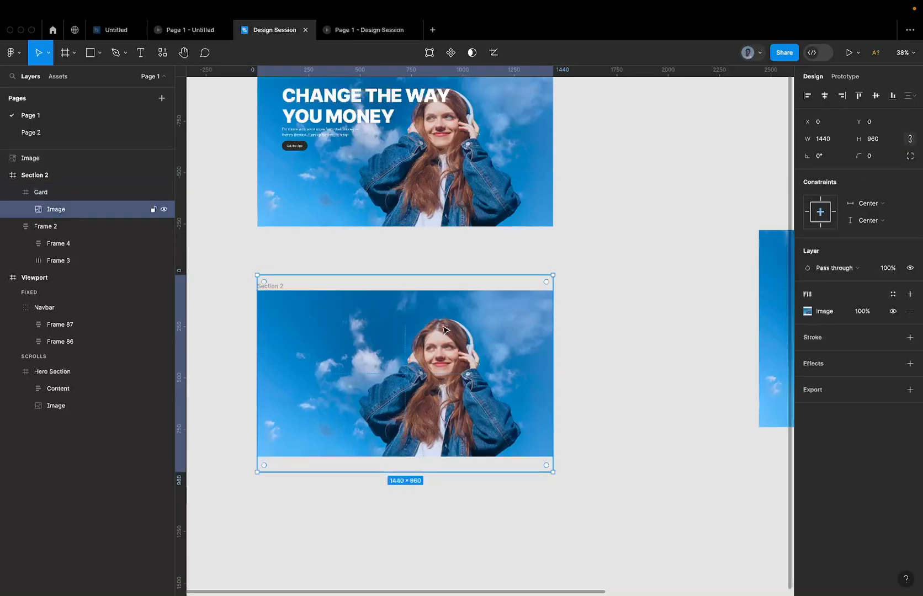
# Try deleting the whole Section 2 frame and undo the deletion
pyautogui.click(274, 287)
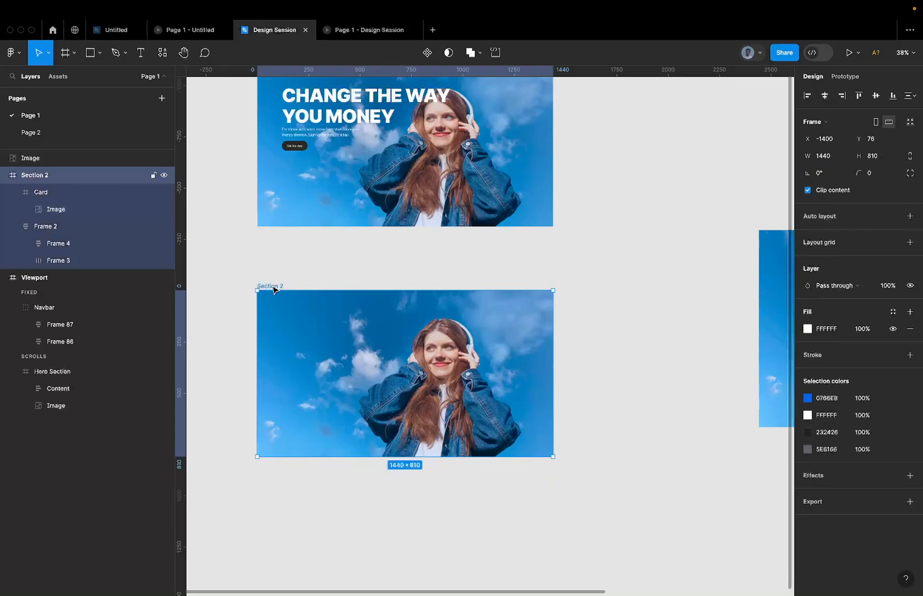
pyautogui.press('BackSpace')
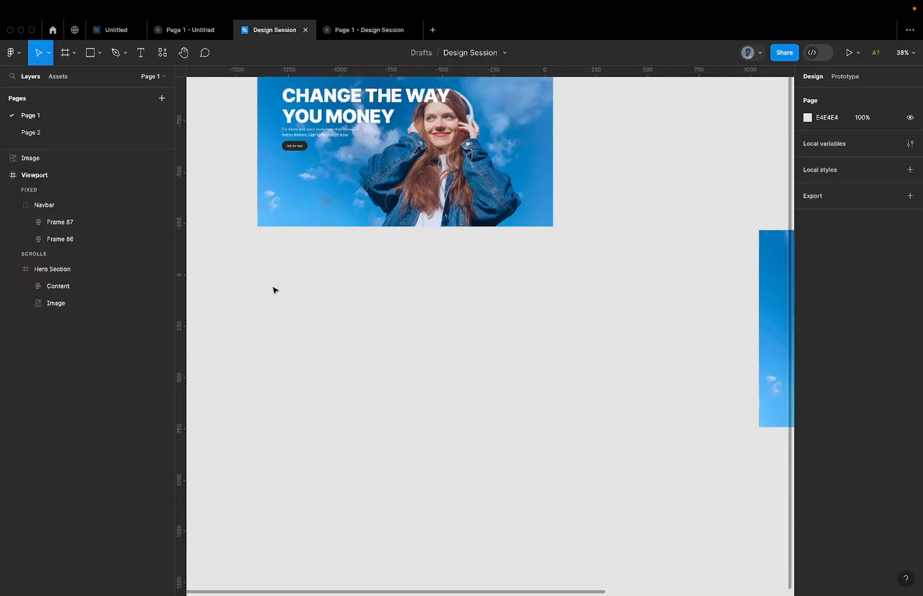
pyautogui.scroll(4, 274, 231)
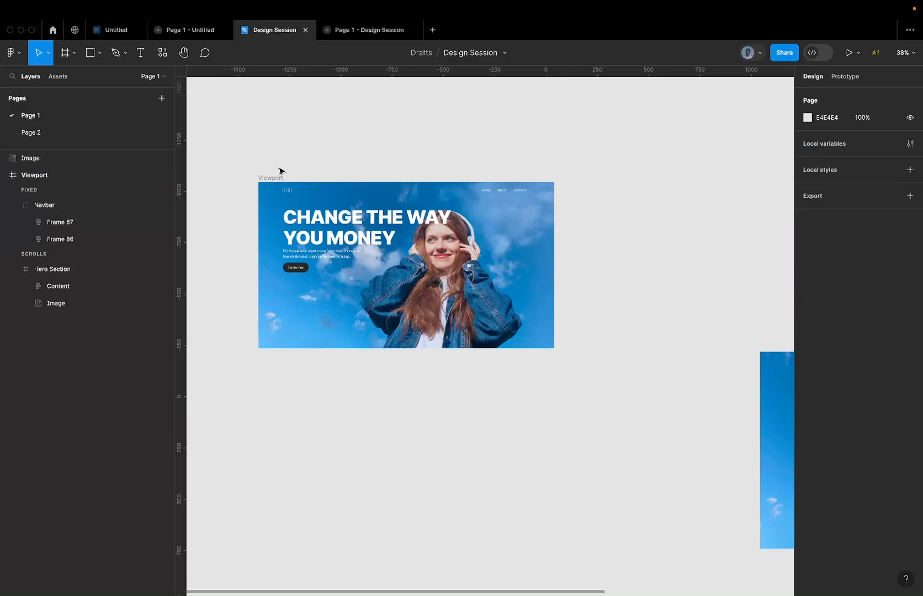
pyautogui.hotkey('ctrl', 'z')
# Draw a rectangle about 429 × 552 over the woman in Section 2's Card frame
pyautogui.click(280, 278)
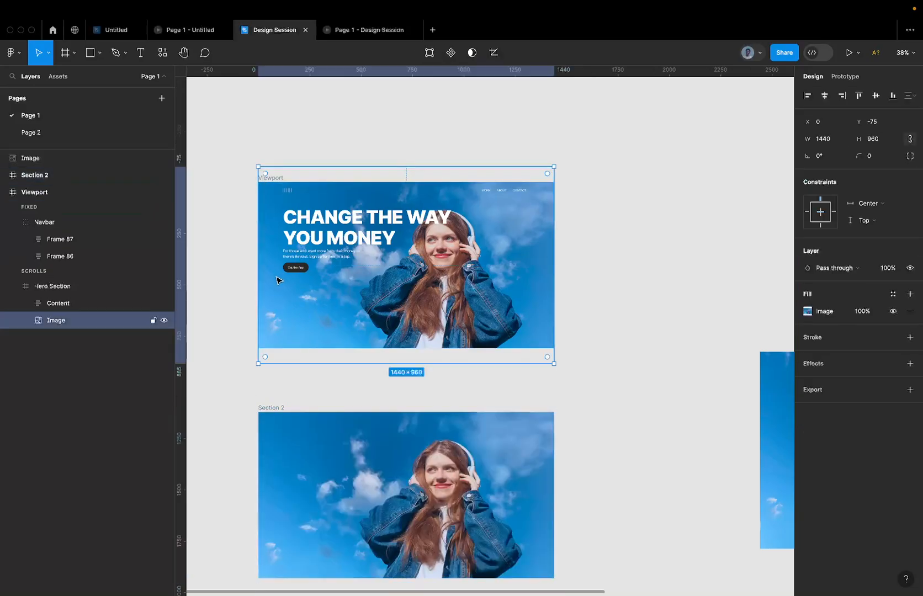
pyautogui.click(298, 453)
pyautogui.scroll(-3, 298, 454)
pyautogui.hscroll(2, 298, 453)
pyautogui.press('r')
pyautogui.moveTo(348, 393)
pyautogui.mouseDown()
pyautogui.moveTo(461, 505)
pyautogui.moveTo(436, 507)
pyautogui.mouseUp()
pyautogui.scroll(3, 434, 502)
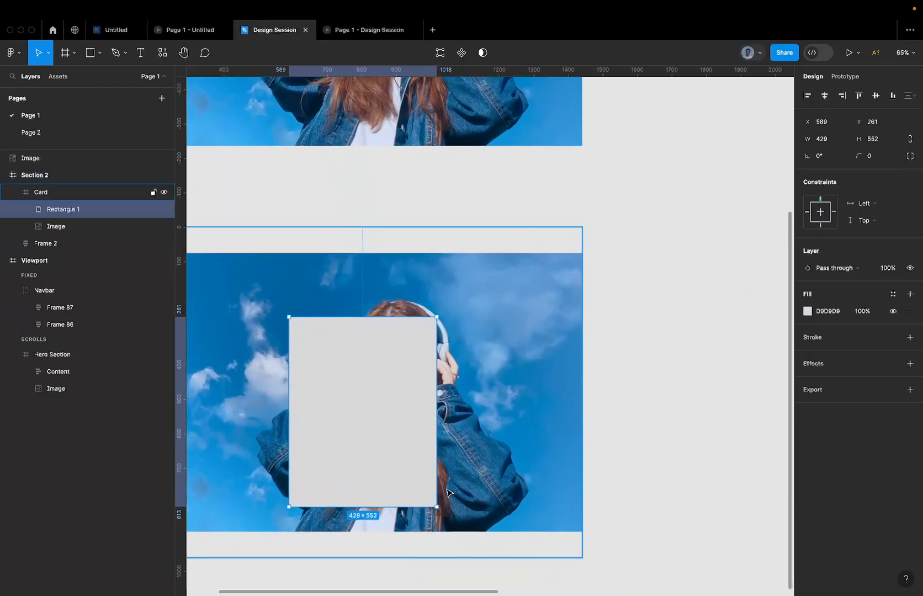
pyautogui.scroll(-2, 448, 491)
pyautogui.hscroll(-3, 464, 421)
pyautogui.scroll(-1, 463, 421)
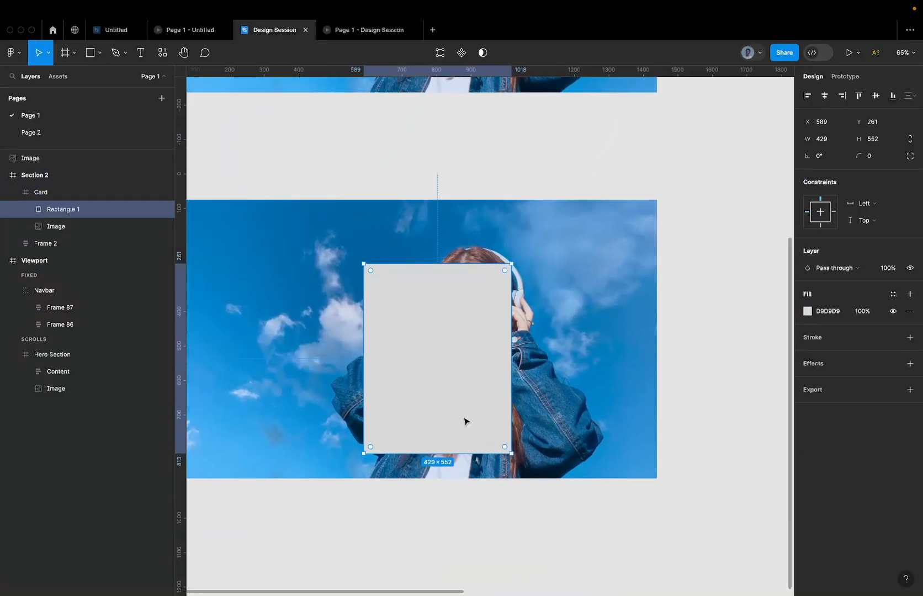
# Set the rectangle's width to 480 and its height to 580
pyautogui.click(835, 144)
pyautogui.write('480')
pyautogui.click(890, 142)
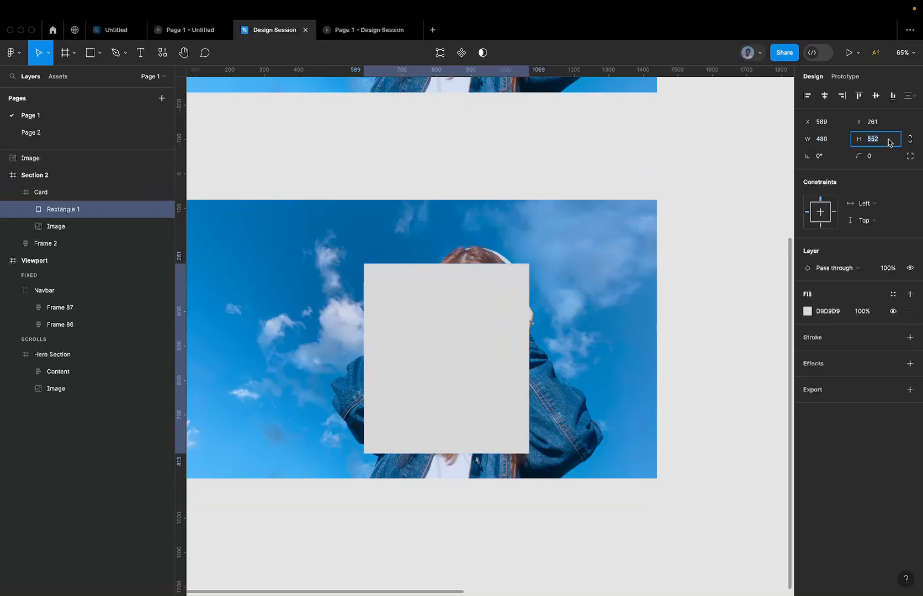
pyautogui.write('580')
pyautogui.press('Return')
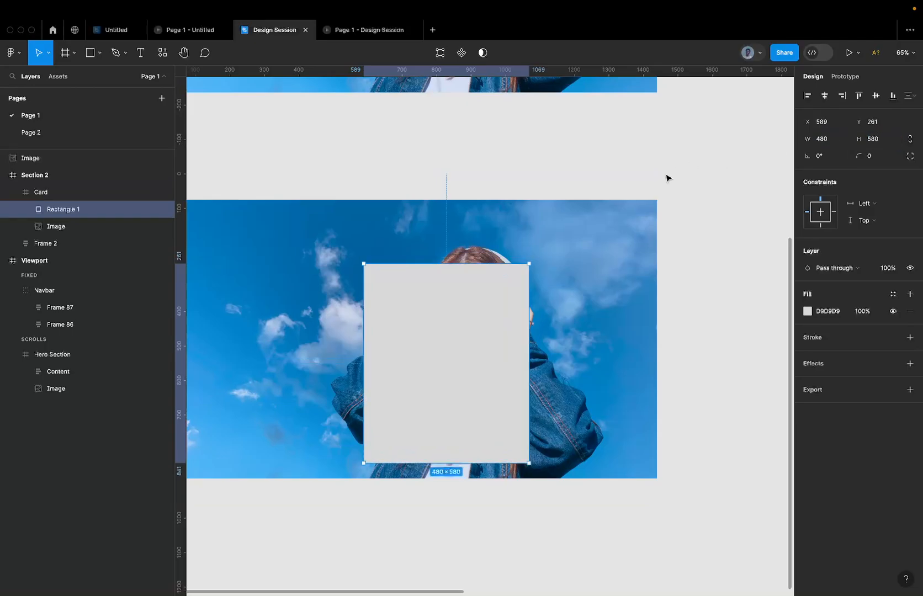
# Try a height of 480 for the rectangle and undo that change
pyautogui.click(891, 142)
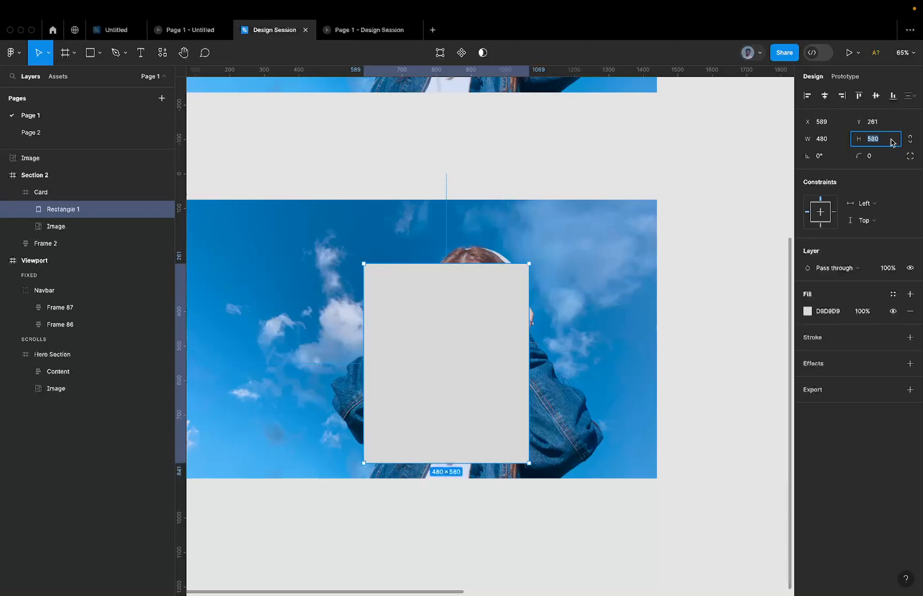
pyautogui.write('480')
pyautogui.click(837, 144)
pyautogui.hotkey('ctrl', 'z')
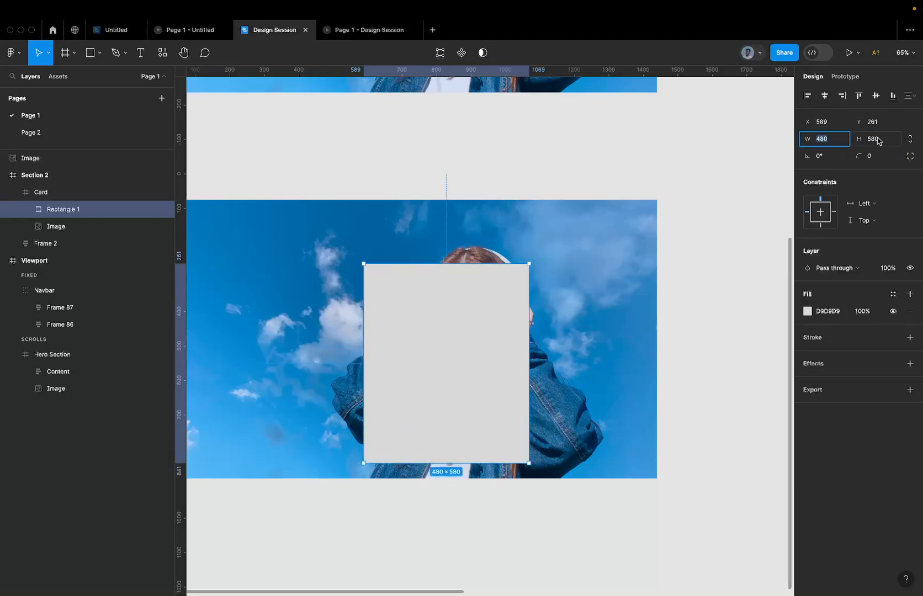
# Resize the rectangle to 400 wide by 500 high and shift it right, to about X 643
pyautogui.click(875, 141)
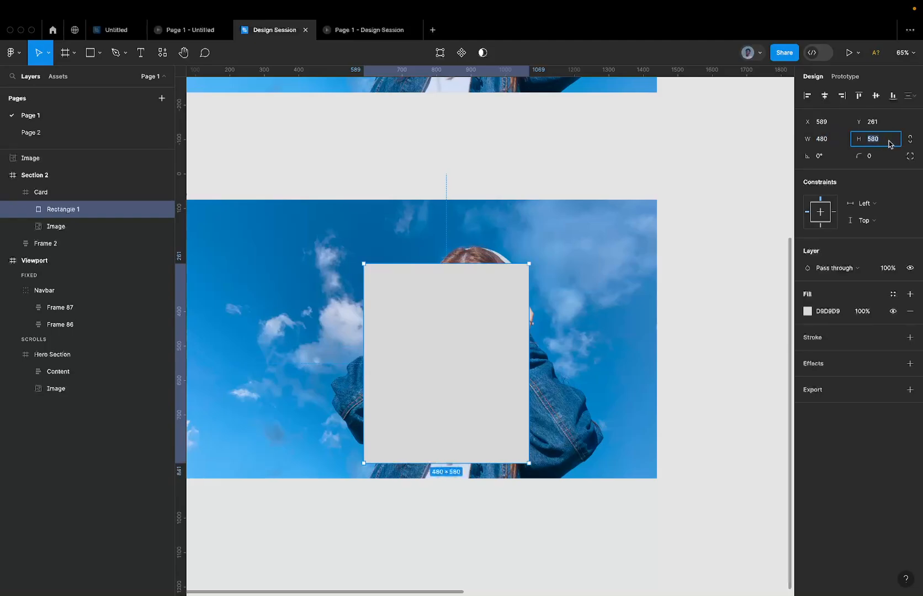
pyautogui.write('500')
pyautogui.press('Return')
pyautogui.click(827, 141)
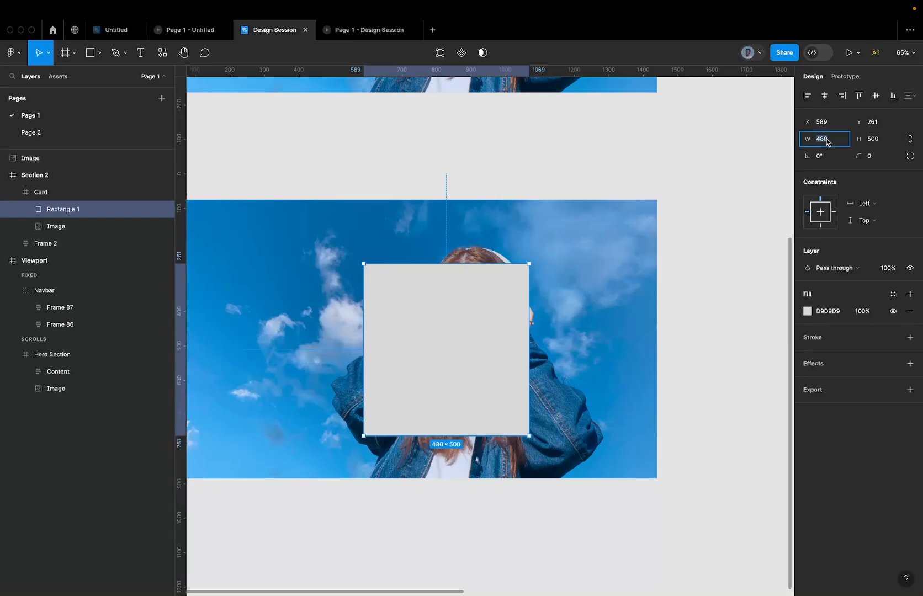
pyautogui.write('400')
pyautogui.press('Return')
pyautogui.moveTo(434, 399); pyautogui.dragTo(454, 398)
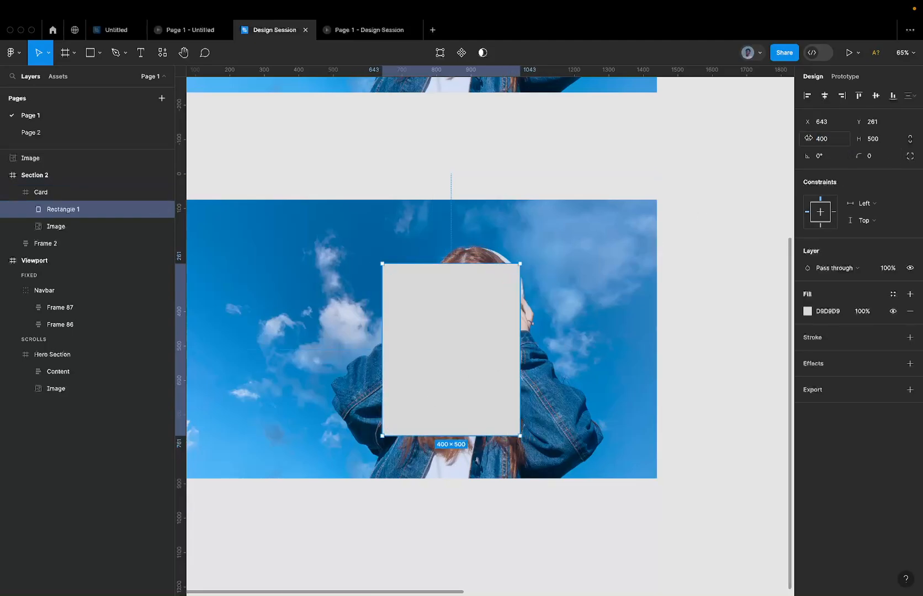
# Move Rectangle 1 out of the Card frame so it sits directly in Section 2 above Card
pyautogui.click(605, 264)
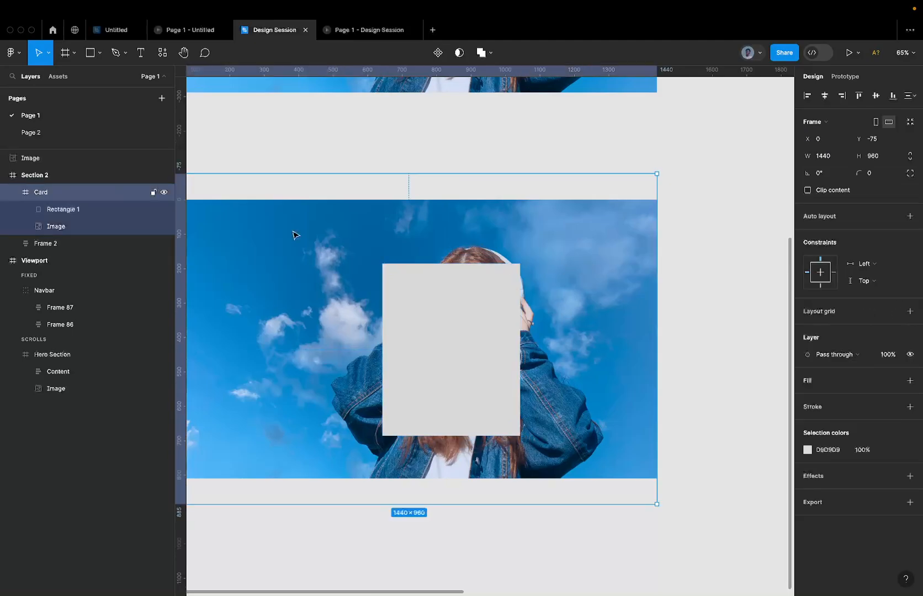
pyautogui.click(69, 208)
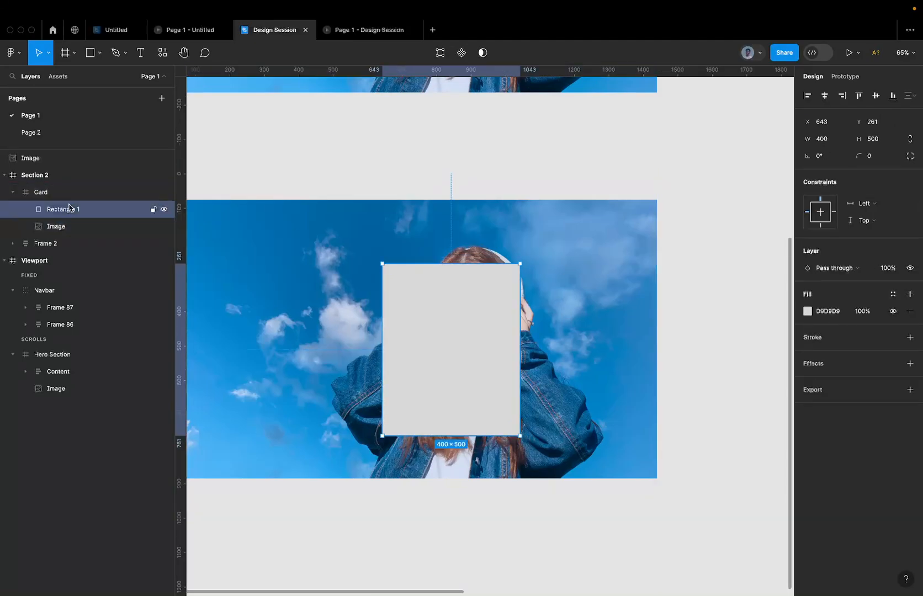
pyautogui.moveTo(69, 205); pyautogui.dragTo(70, 190)
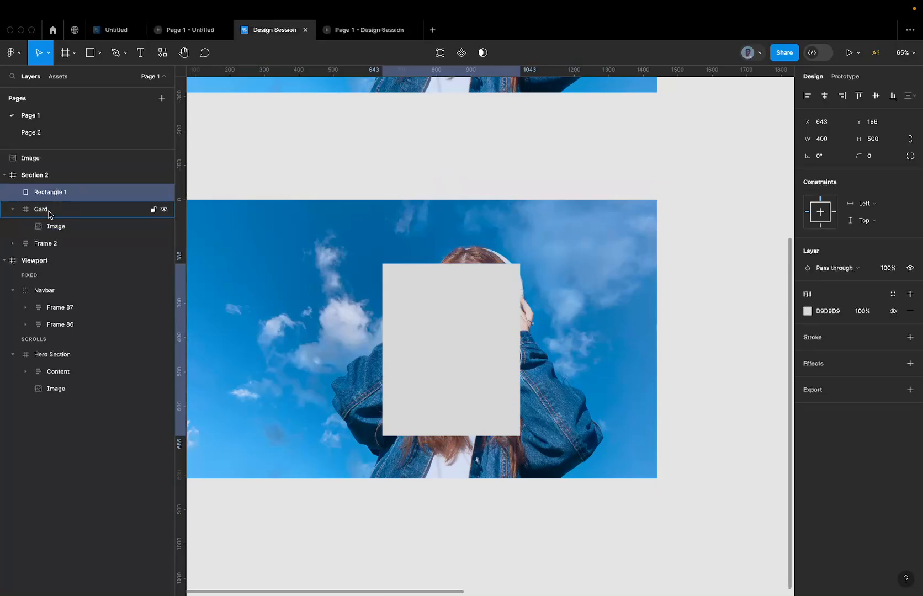
# Extend the Card frame's left edge beyond Section 2 to a width of about 1589
pyautogui.click(57, 208)
pyautogui.scroll(-5, 460, 217)
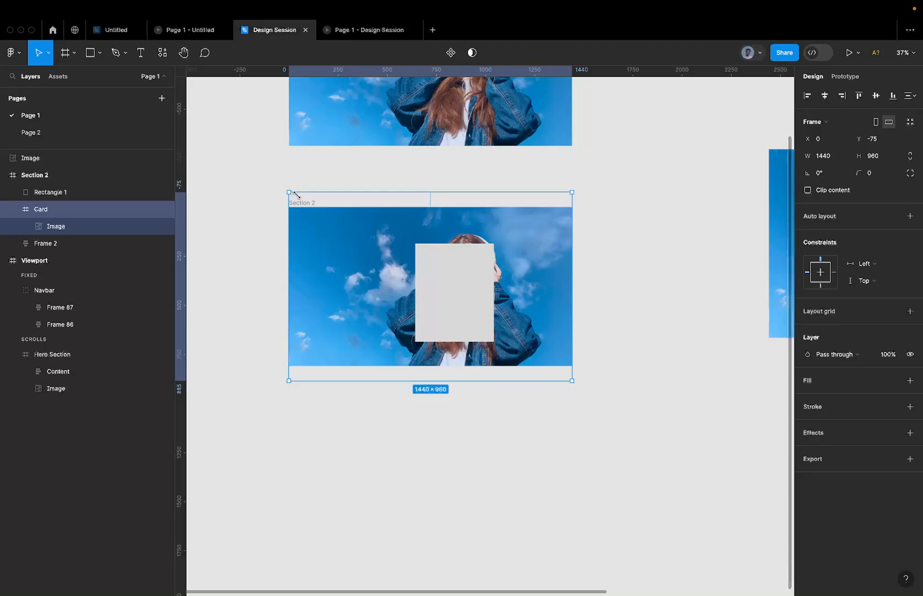
pyautogui.moveTo(297, 194); pyautogui.dragTo(260, 192)
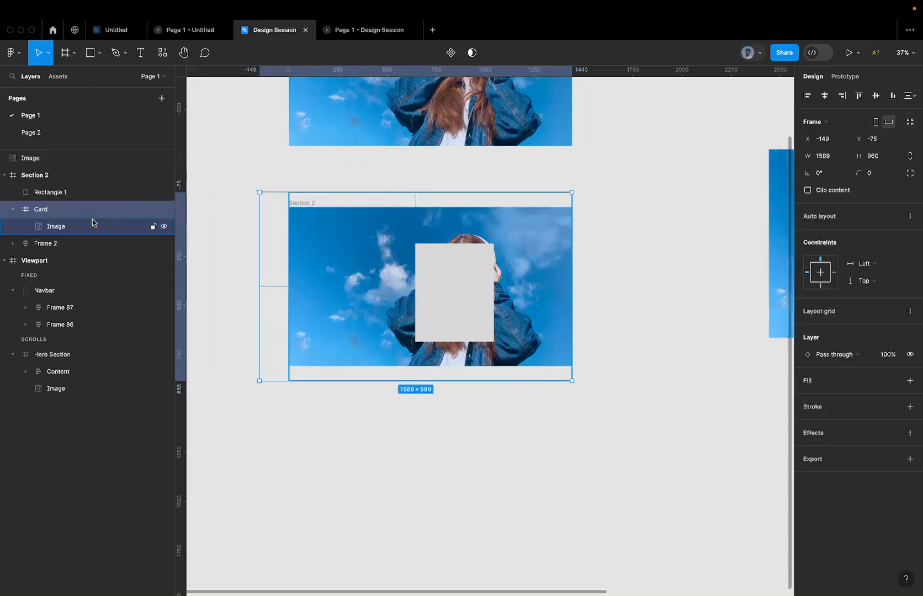
# Try shrinking the Card frame from its upper-left corner to about 1032 × 871 and undo the resize
pyautogui.click(92, 222)
pyautogui.click(63, 214)
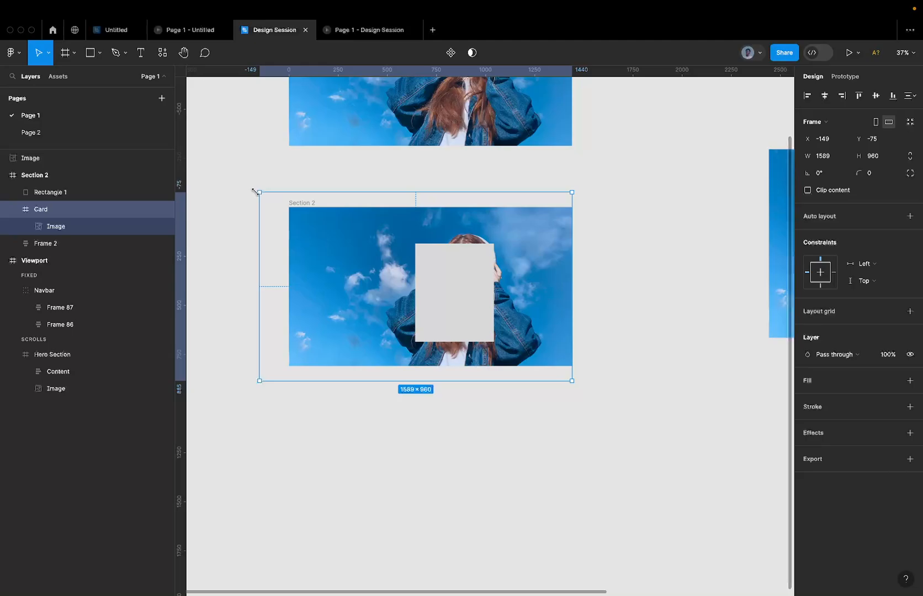
pyautogui.moveTo(258, 192); pyautogui.dragTo(368, 208)
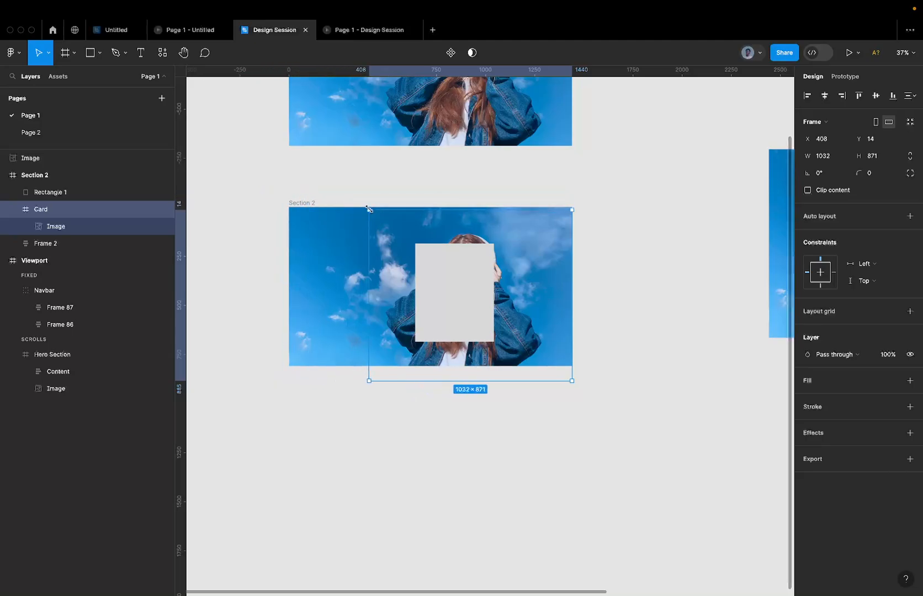
pyautogui.hotkey('ctrl', 'z')
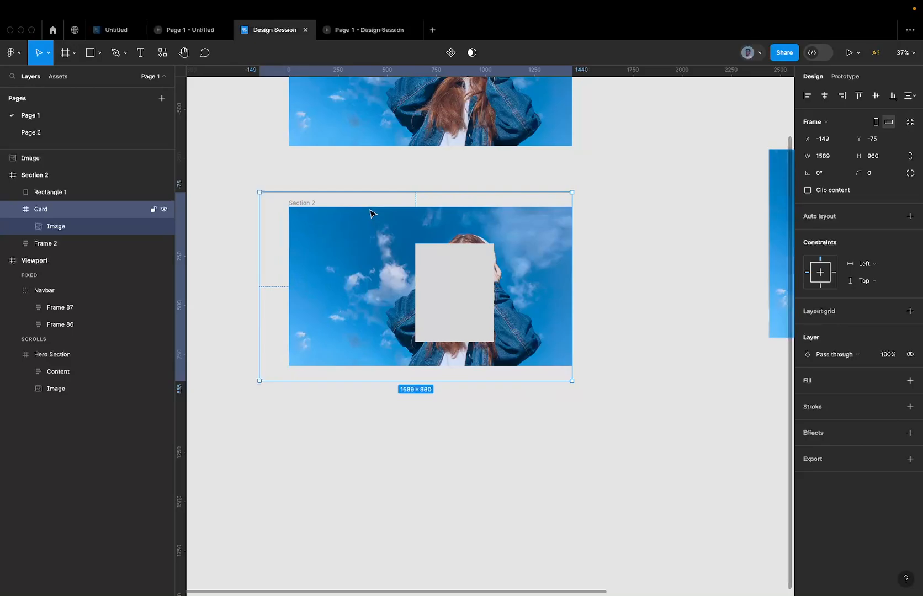
# Delete the Section 2 frame together with all its contents
pyautogui.scroll(1, 371, 213)
pyautogui.hscroll(-1, 371, 214)
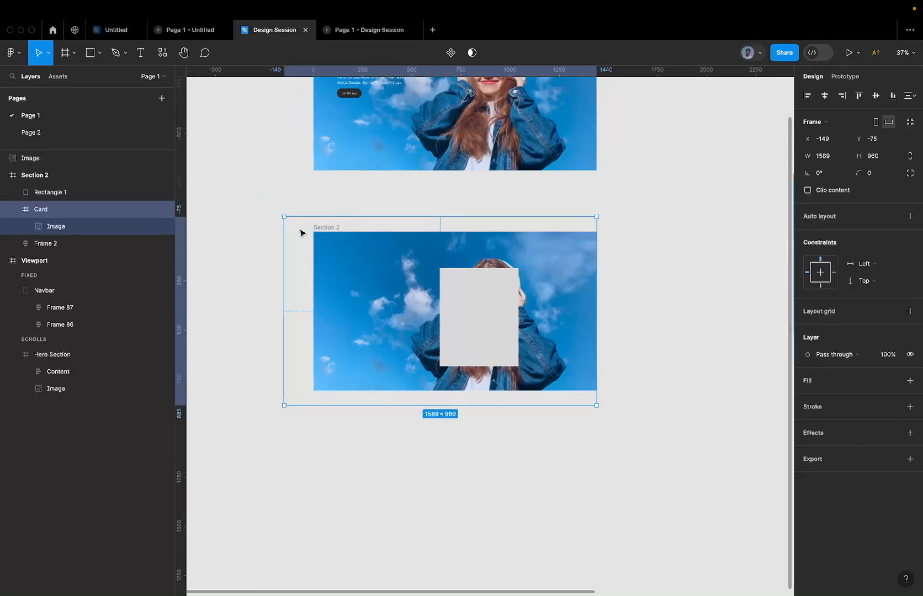
pyautogui.click(325, 228)
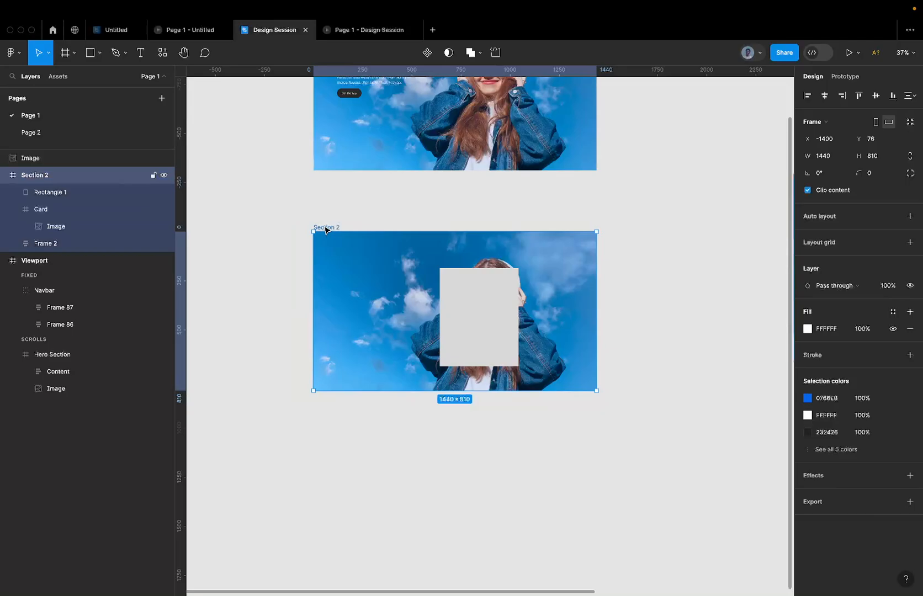
pyautogui.press('Delete')
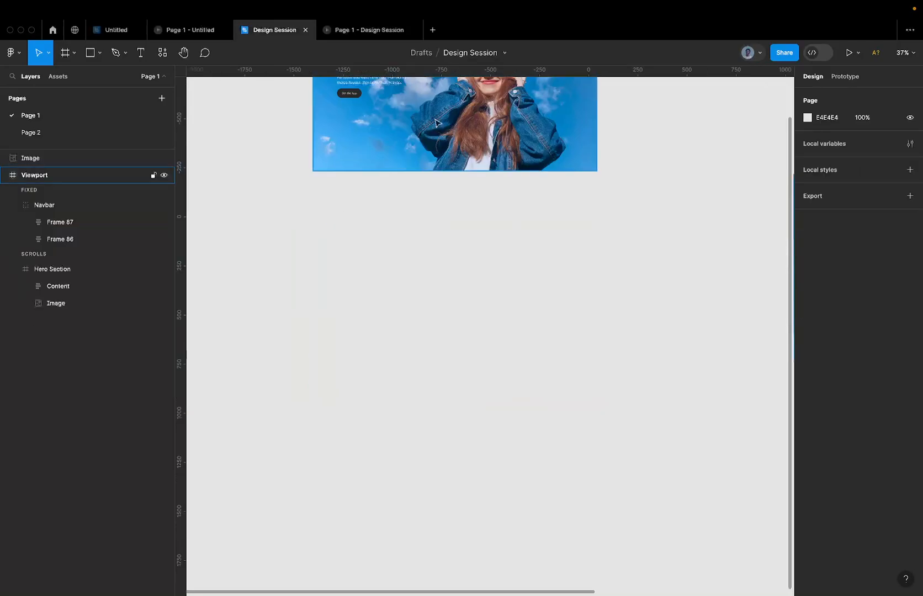
# Duplicate the Hero Section frame in Viewport and replace the duplicate with the copied Section 2 frame
pyautogui.click(52, 269)
pyautogui.scroll(3, 457, 107)
pyautogui.hscroll(2, 457, 108)
pyautogui.scroll(4, 457, 108)
pyautogui.hscroll(-2, 457, 108)
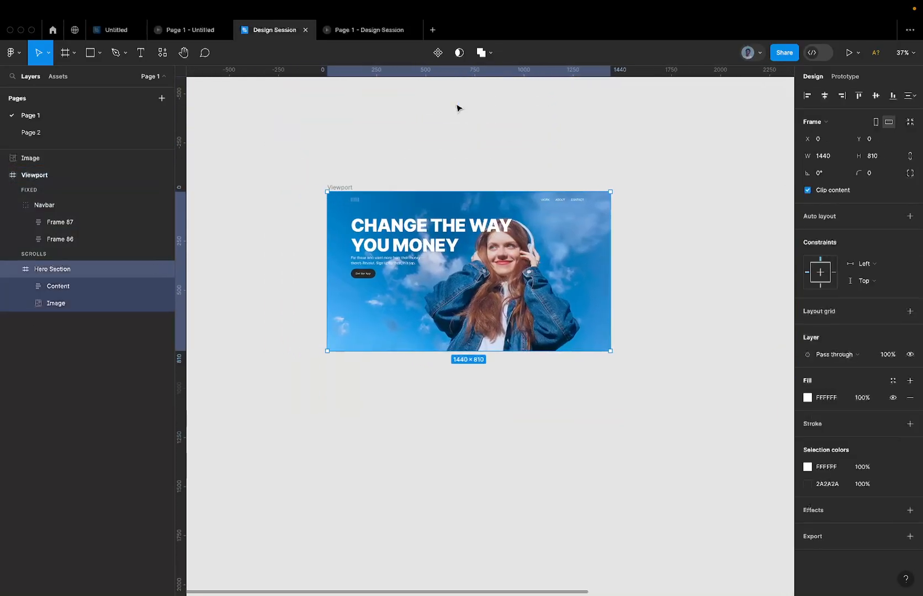
pyautogui.press('super+d')
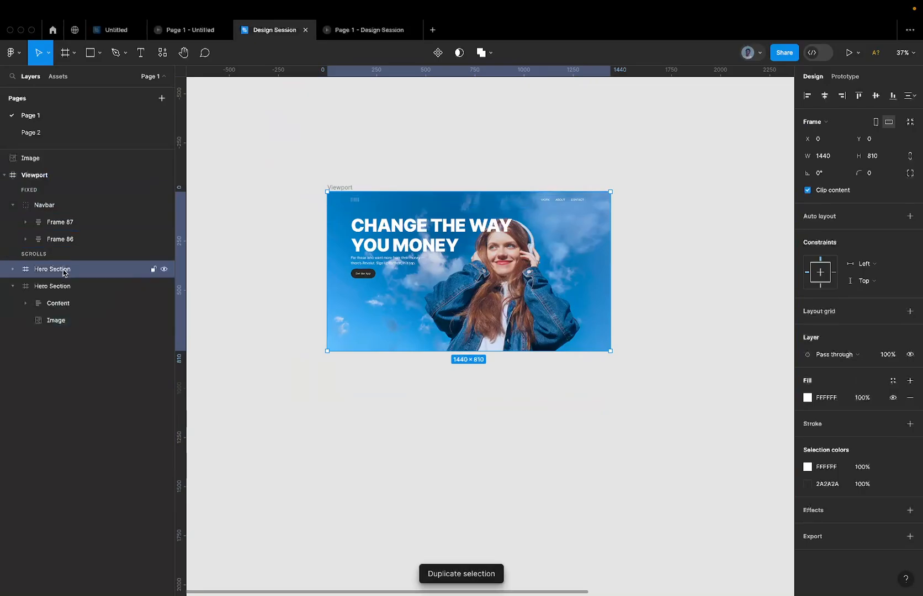
pyautogui.rightClick(70, 270)
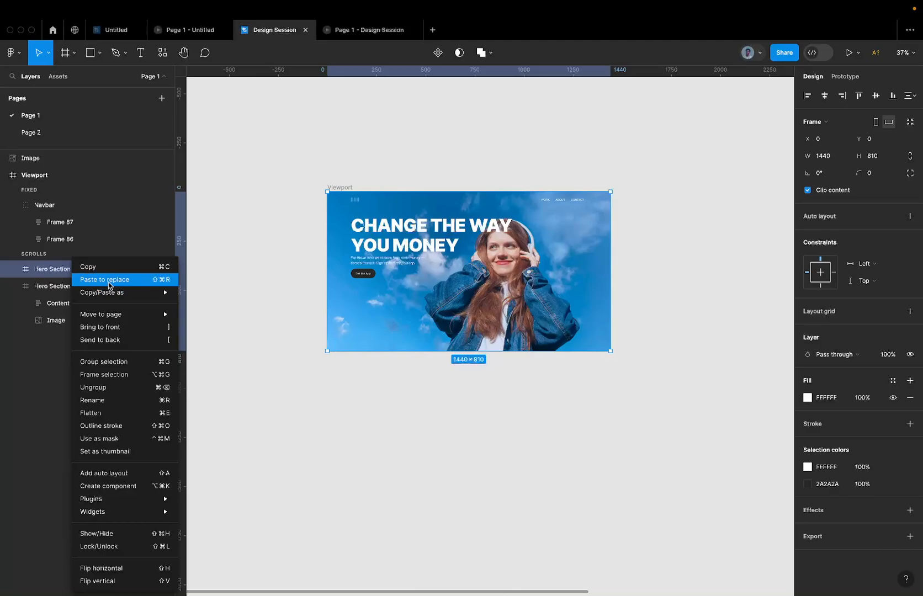
pyautogui.click(110, 284)
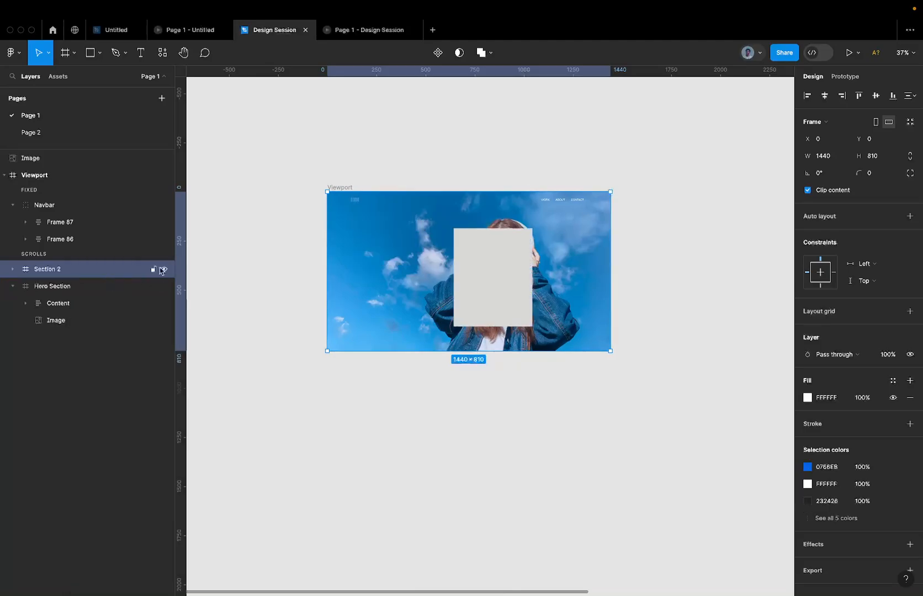
# Collapse the Hero Section layer and select the Section 2 frame above it
pyautogui.click(51, 287)
pyautogui.click(12, 287)
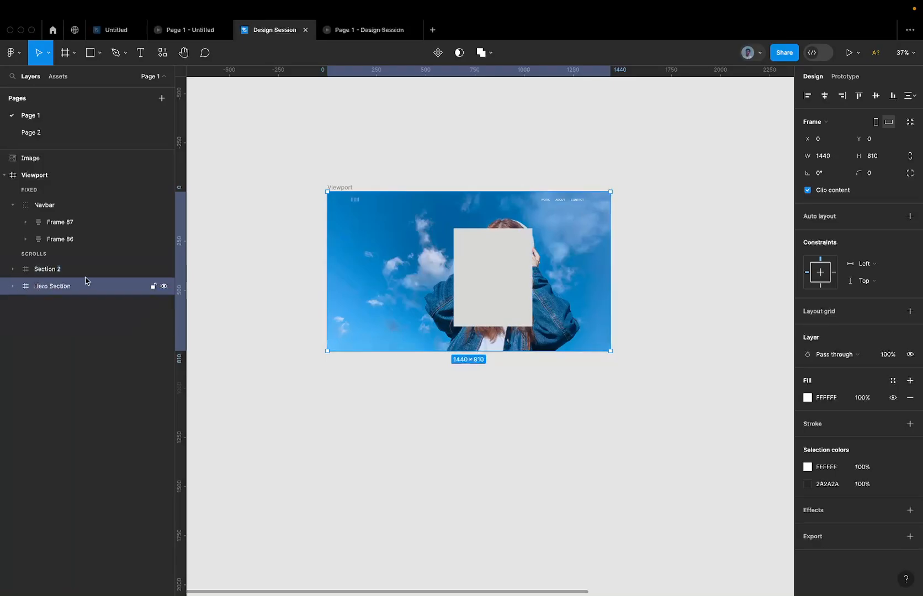
pyautogui.click(71, 270)
pyautogui.click(79, 286)
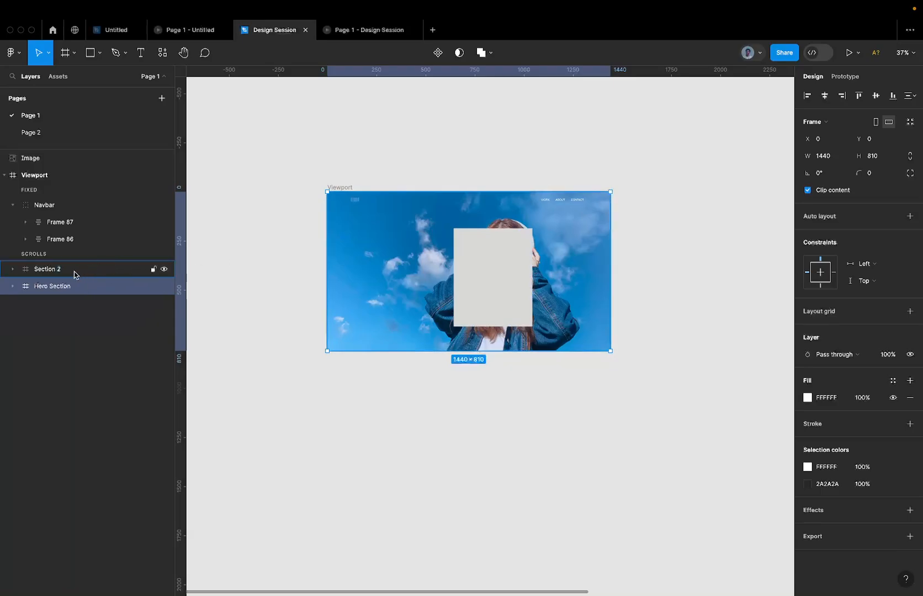
pyautogui.click(70, 270)
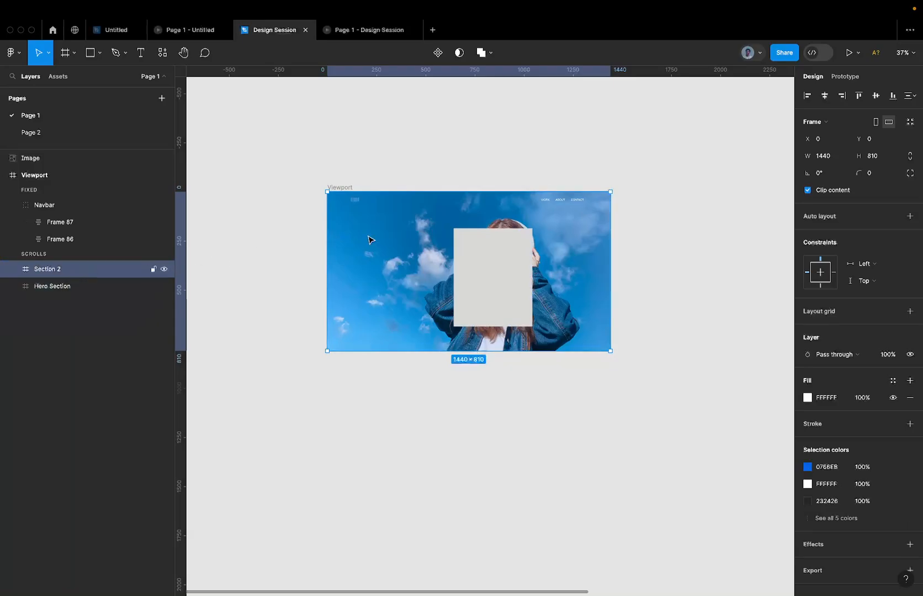
# Set the fill of Rectangle 1 in Section 2 to FFFFFF at 10% opacity
pyautogui.click(521, 270)
pyautogui.scroll(3, 521, 271)
pyautogui.scroll(3, 521, 272)
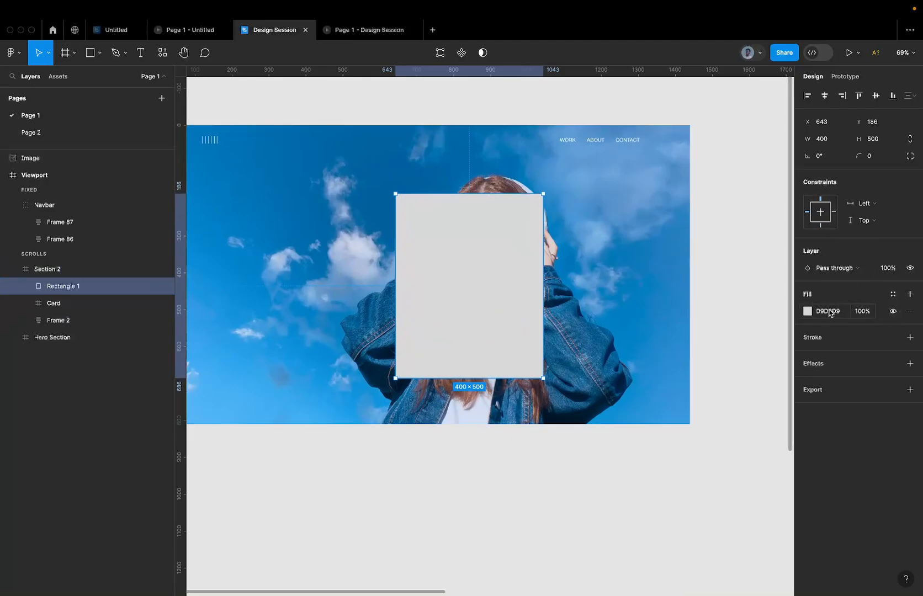
pyautogui.click(910, 312)
pyautogui.press('super+z')
pyautogui.click(826, 311)
pyautogui.write('ff')
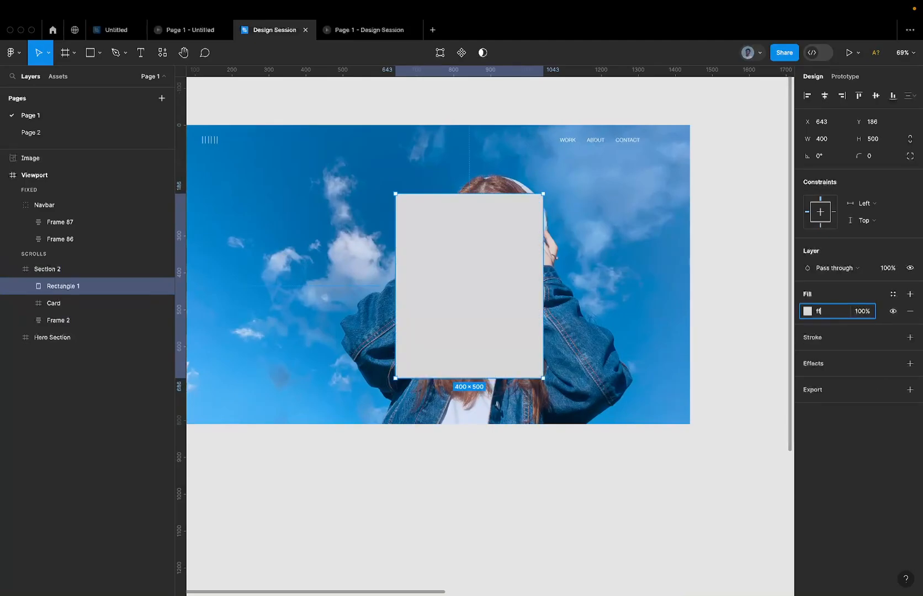
pyautogui.write('f')
pyautogui.click(864, 314)
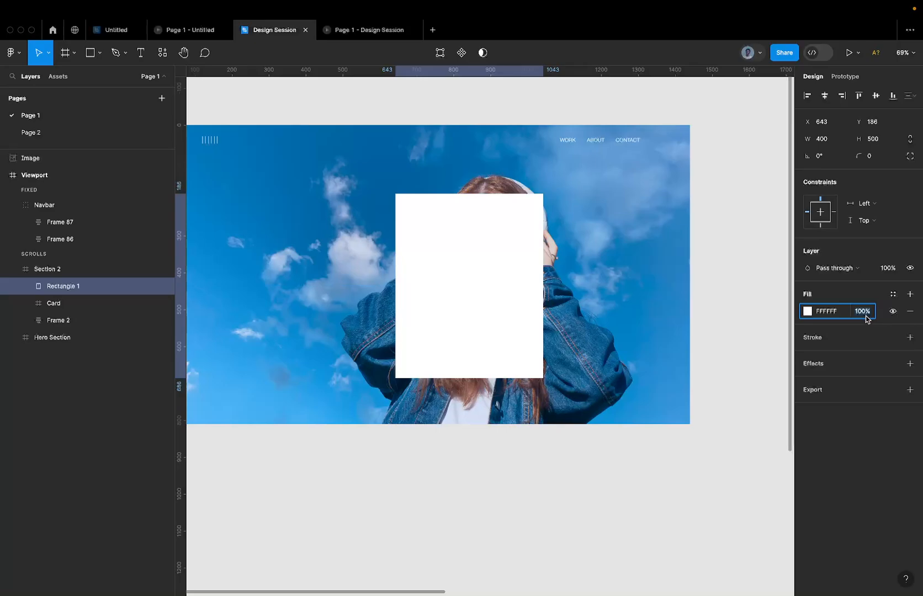
pyautogui.write('10')
pyautogui.press('Return')
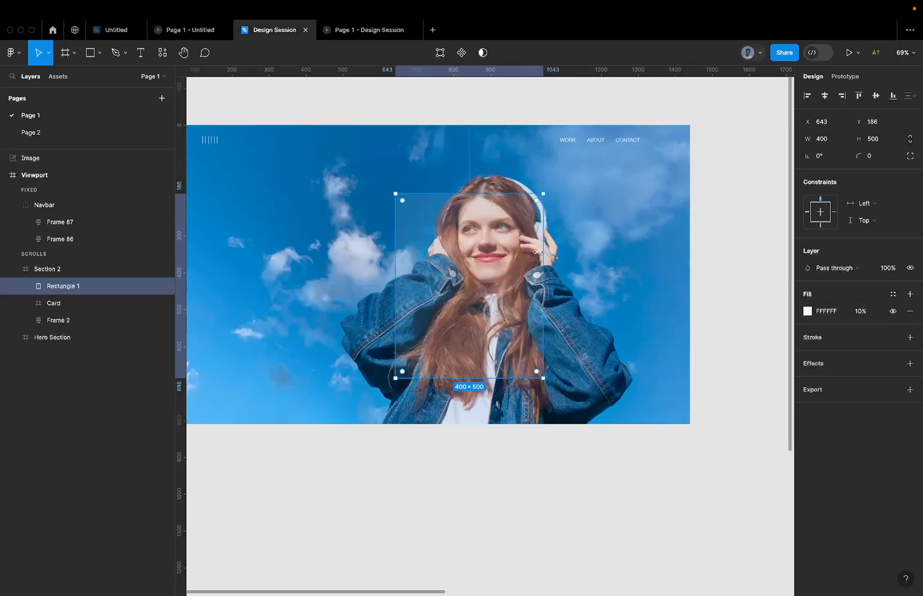
# Add an outside stroke to Rectangle 1 with colour FFFFFF and weight 4
pyautogui.click(909, 338)
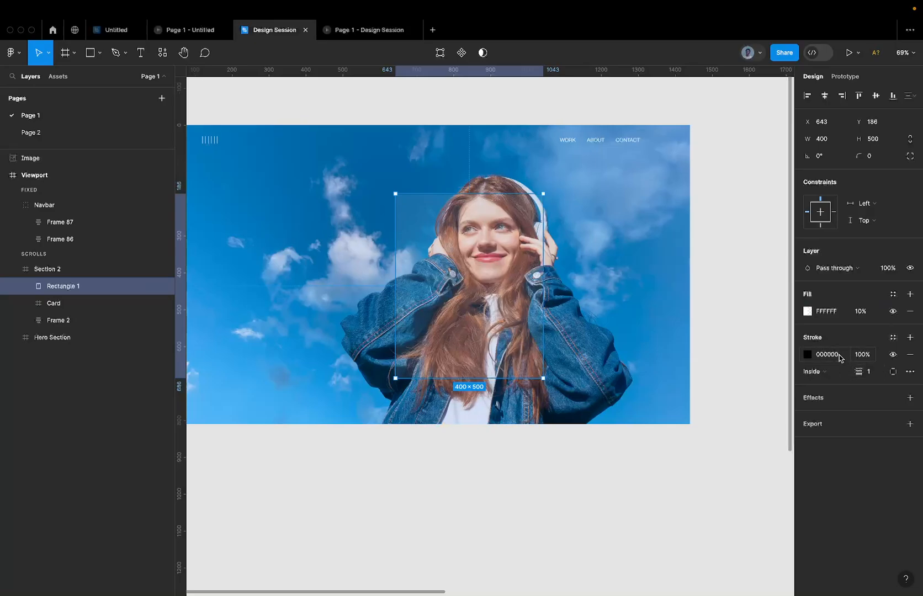
pyautogui.click(813, 372)
pyautogui.click(815, 384)
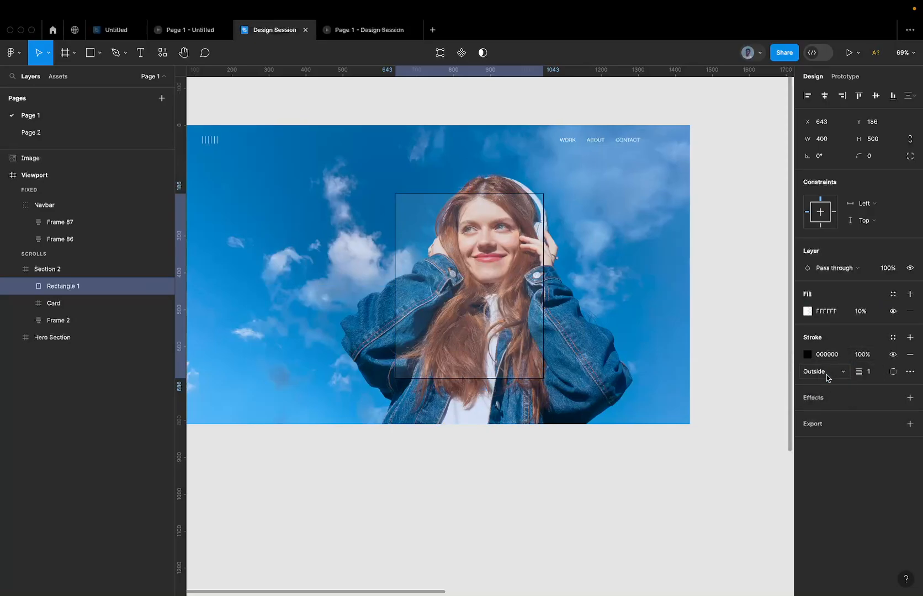
pyautogui.click(829, 360)
pyautogui.doubleClick(831, 360)
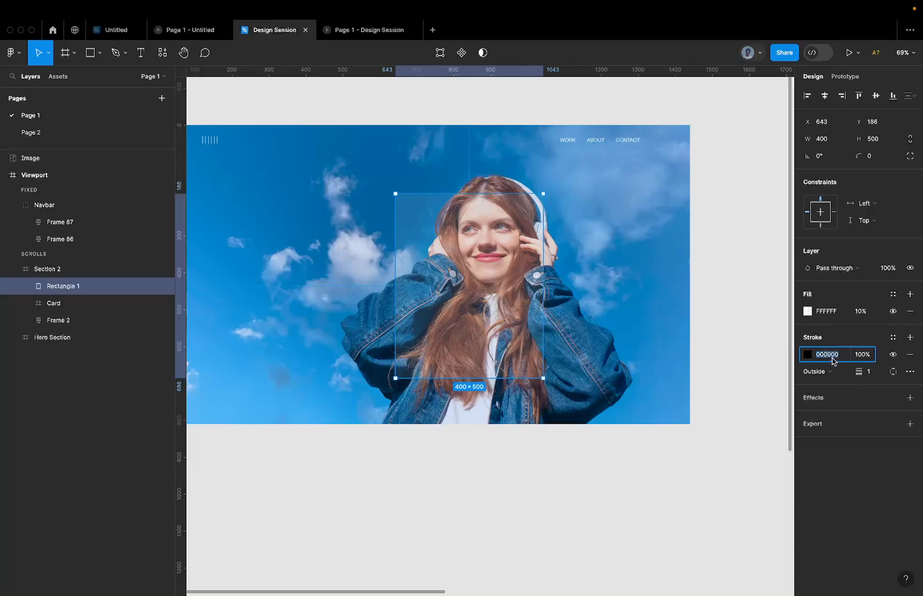
pyautogui.write('ffffff')
pyautogui.press('Return')
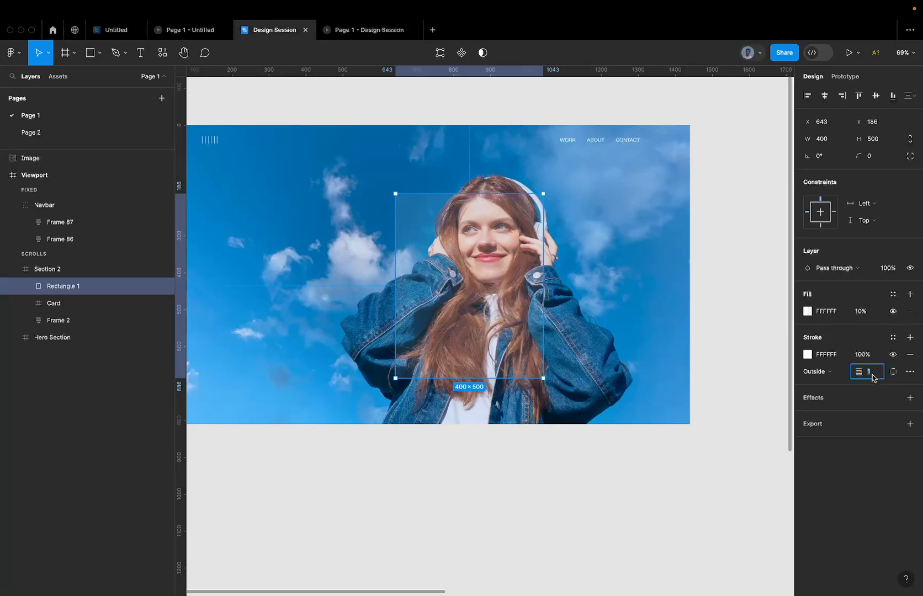
pyautogui.press('Return')
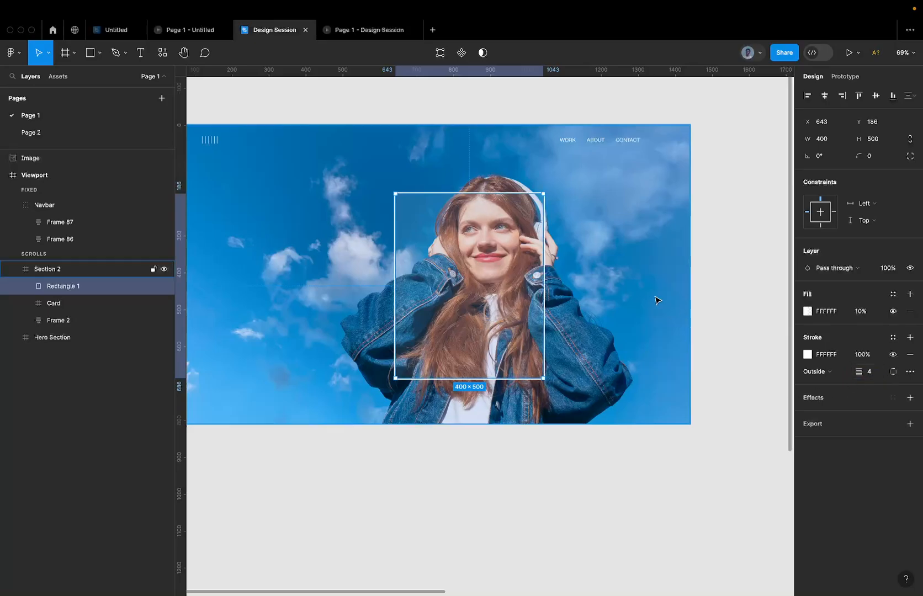
pyautogui.scroll(5, 517, 207)
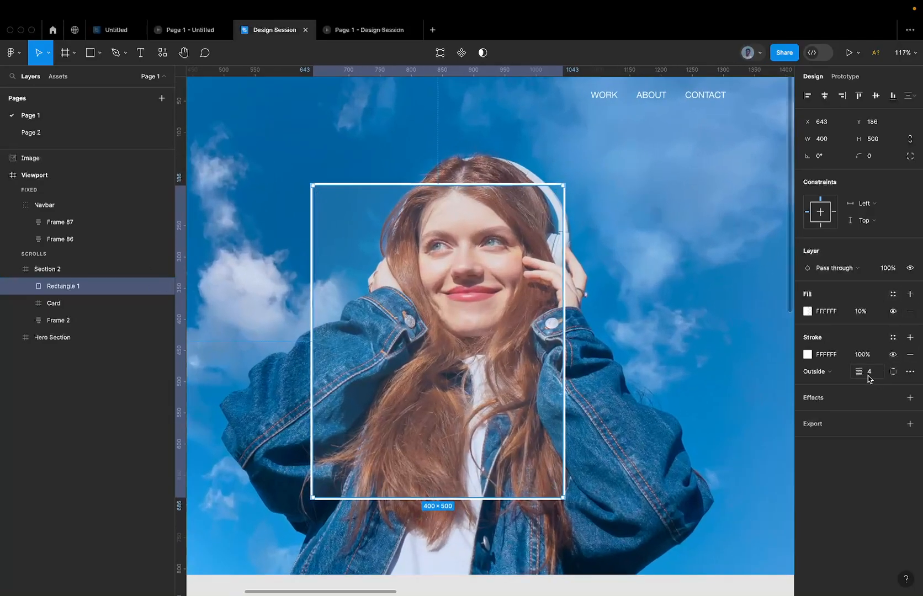
pyautogui.scroll(-4, 558, 302)
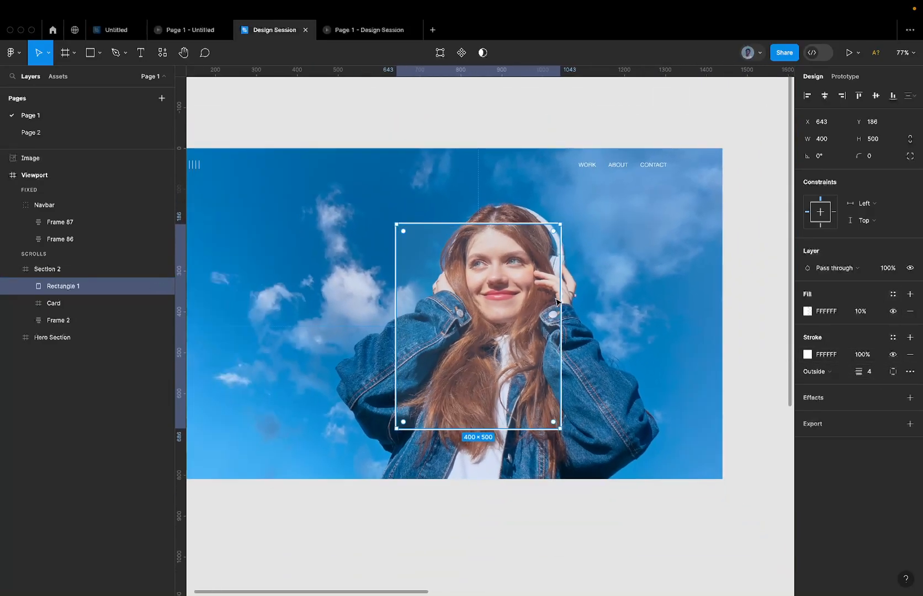
# Move Rectangle 1 out of Section 2 to sit above it in Viewport, and hide Section 2
pyautogui.click(626, 266)
pyautogui.click(524, 269)
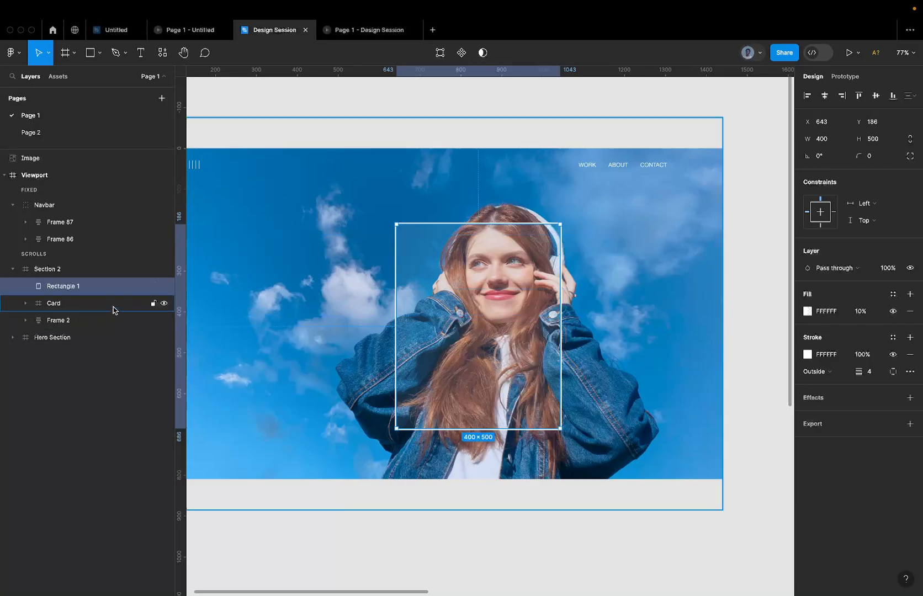
pyautogui.moveTo(93, 286); pyautogui.dragTo(92, 269)
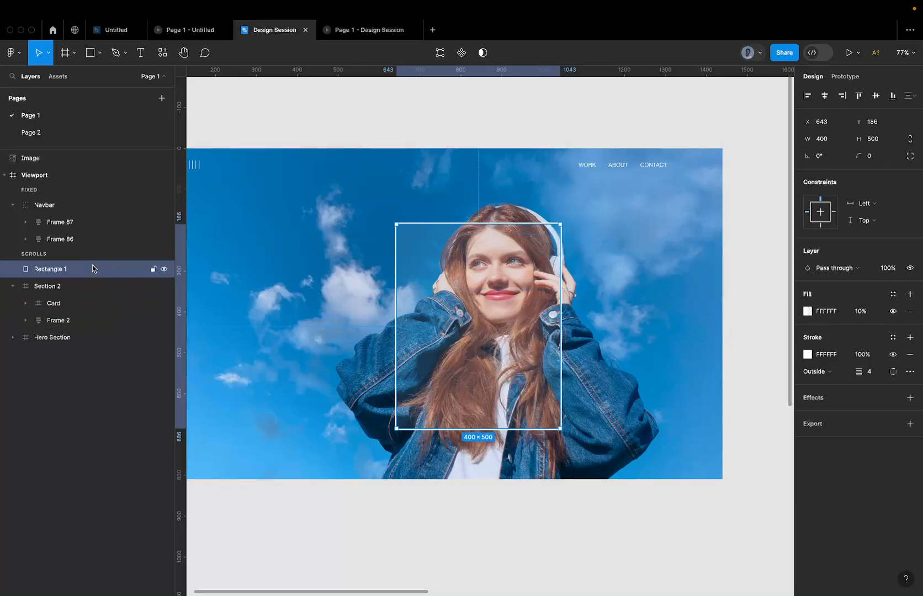
pyautogui.click(164, 286)
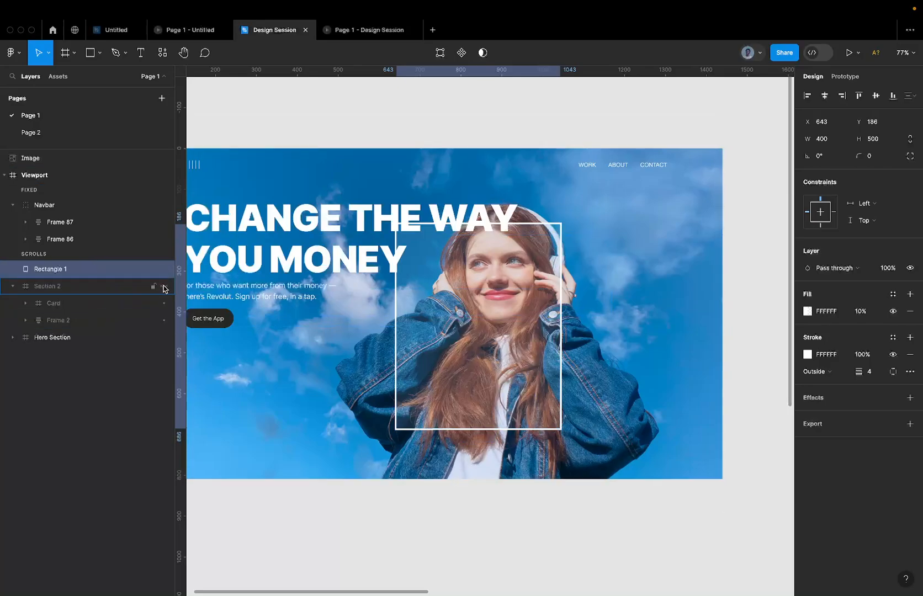
pyautogui.hscroll(-3, 311, 251)
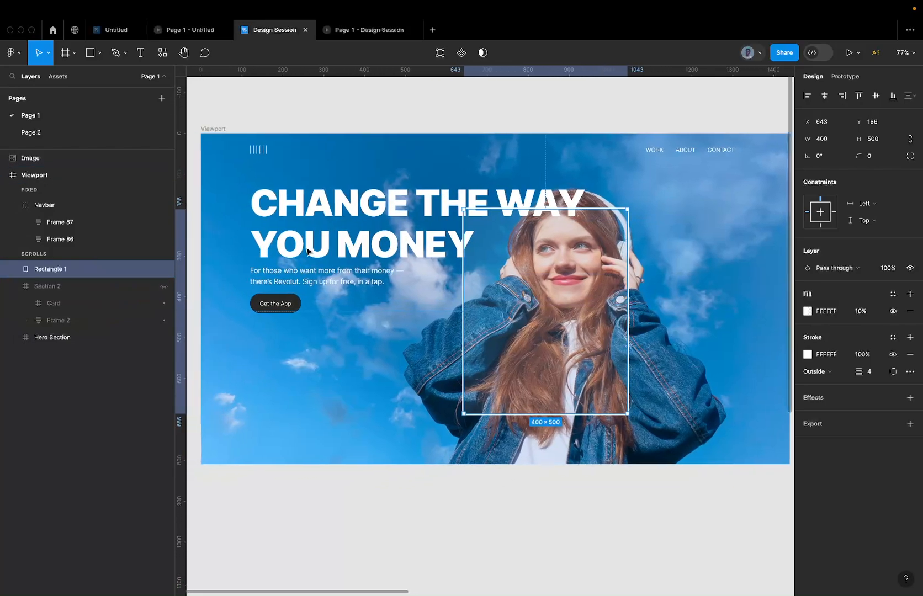
# Nudge Rectangle 1 over the woman in the hero image to X 691, Y 234
pyautogui.click(82, 339)
pyautogui.click(564, 225)
pyautogui.hotkey('shift', 'Right')
pyautogui.hotkey('shift', 'Right')
pyautogui.hotkey('shift', 'Right')
pyautogui.hotkey('shift', 'Right')
pyautogui.hotkey('shift', 'Right')
pyautogui.hotkey('shift', 'Down')
pyautogui.hotkey('shift', 'Down')
pyautogui.hotkey('shift', 'Down')
pyautogui.hotkey('shift', 'Down')
pyautogui.hotkey('shift', 'Down')
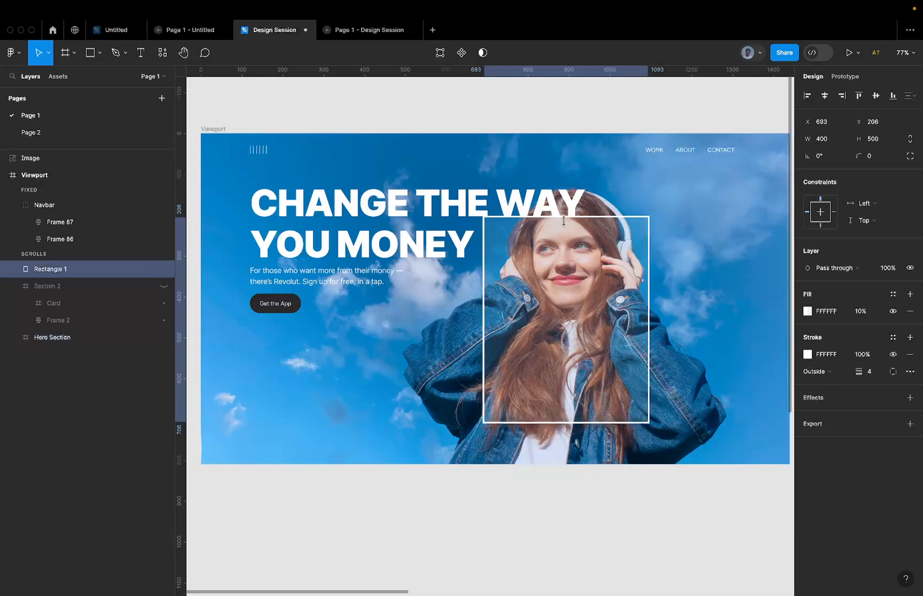
pyautogui.hotkey('shift', 'Up')
pyautogui.hotkey('shift', 'Up')
pyautogui.hotkey('shift', 'Down')
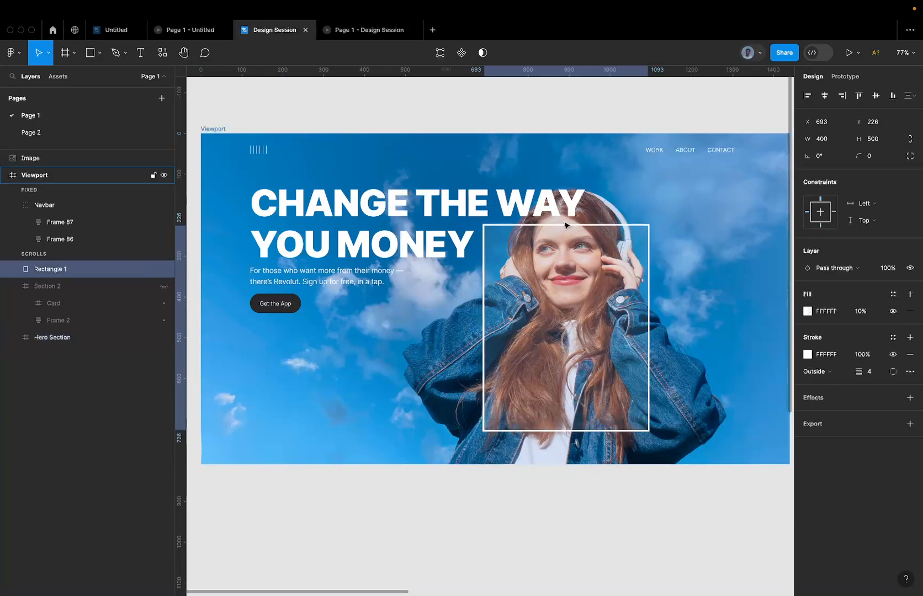
pyautogui.hotkey('shift', 'Left')
pyautogui.hotkey('shift', 'Down')
pyautogui.hotkey('shift', 'Right')
pyautogui.press('Up')
pyautogui.press('Up')
pyautogui.press('Up')
pyautogui.press('Up')
pyautogui.press('Down')
pyautogui.press('Left')
pyautogui.press('Left')
pyautogui.press('Down')
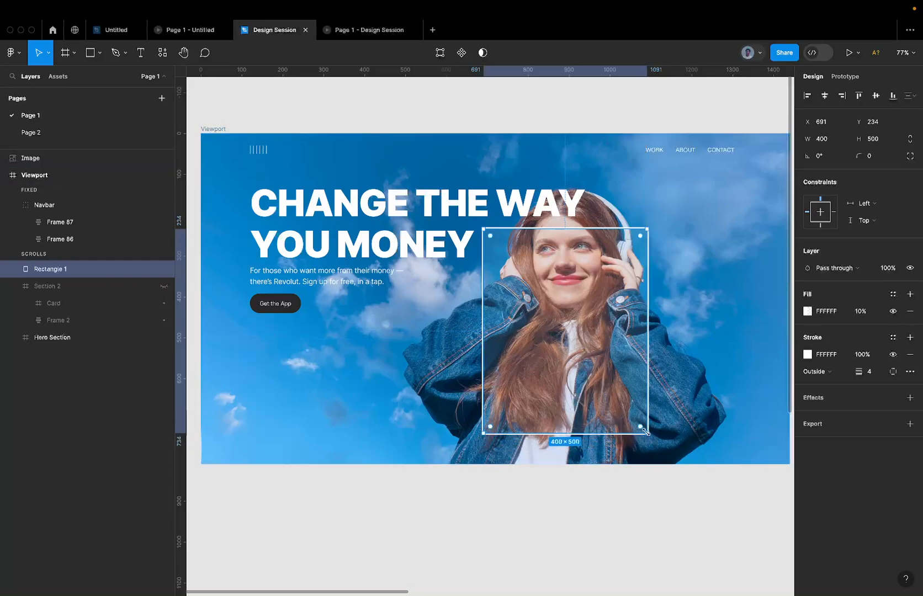
# Extend Rectangle 1 down to the Viewport's bottom edge at 576 high and set its width to 476
pyautogui.moveTo(611, 433); pyautogui.dragTo(607, 466)
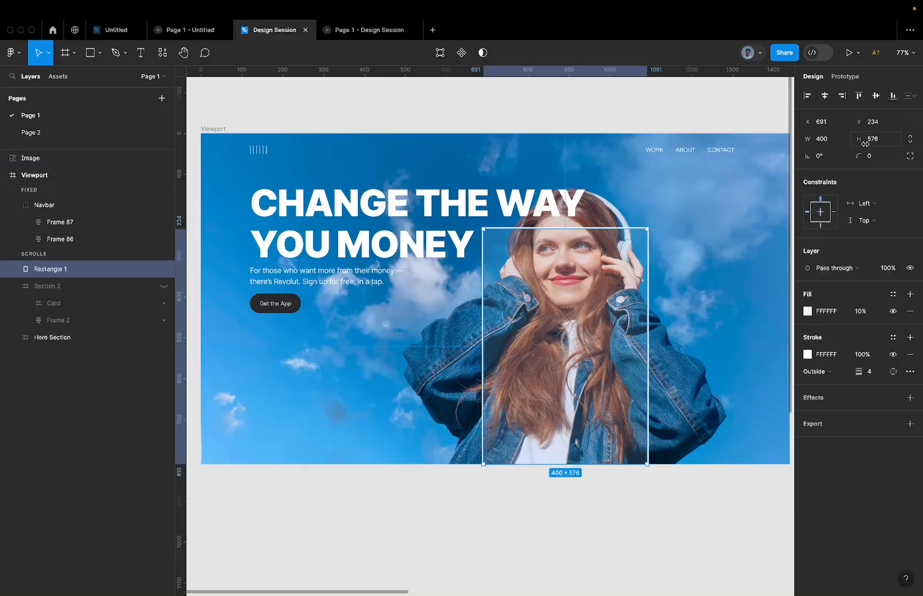
pyautogui.click(829, 141)
pyautogui.write('478')
pyautogui.press('Return')
pyautogui.press('Escape')
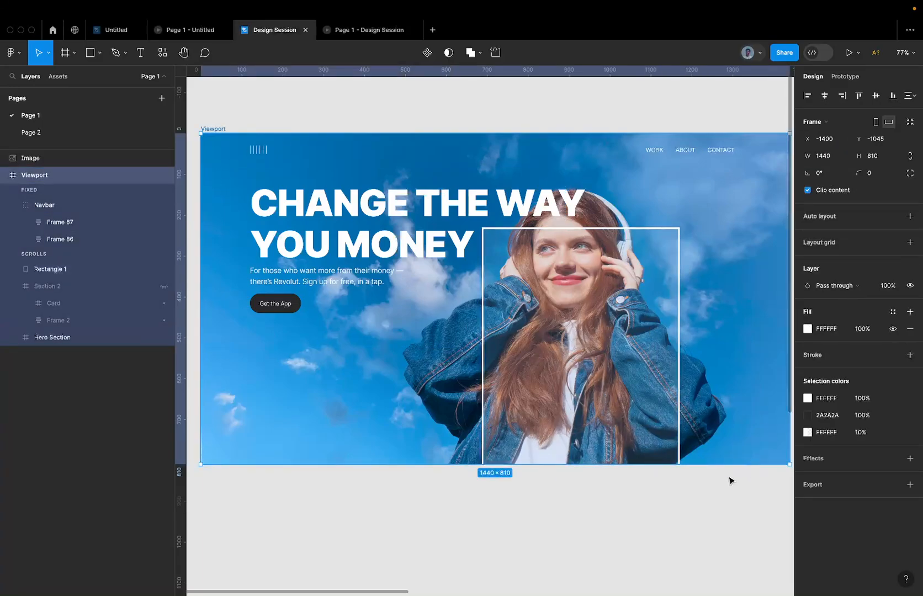
# Examine how Rectangle 1 frames the woman in the hero image beside the headline
pyautogui.click(700, 509)
pyautogui.hscroll(5, 497, 407)
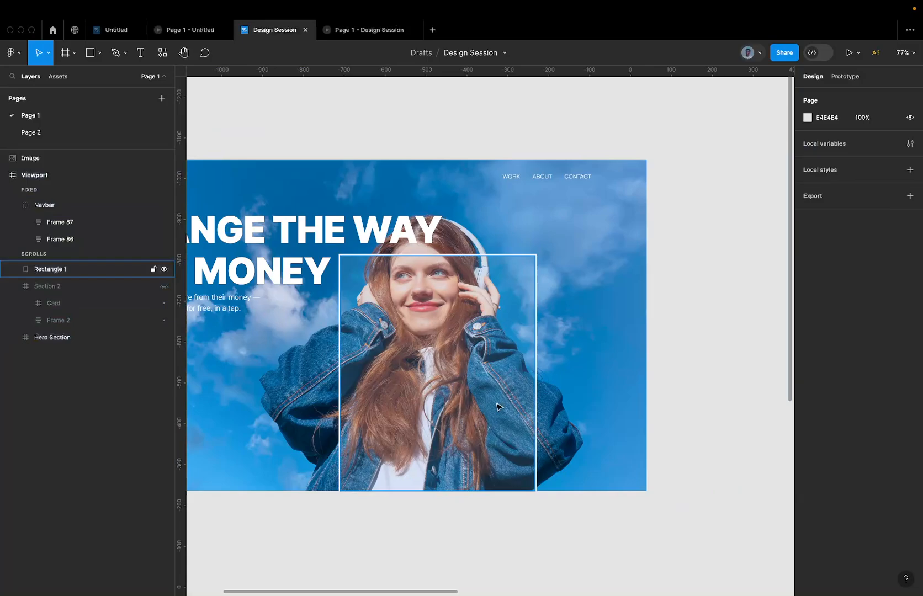
pyautogui.click(405, 350)
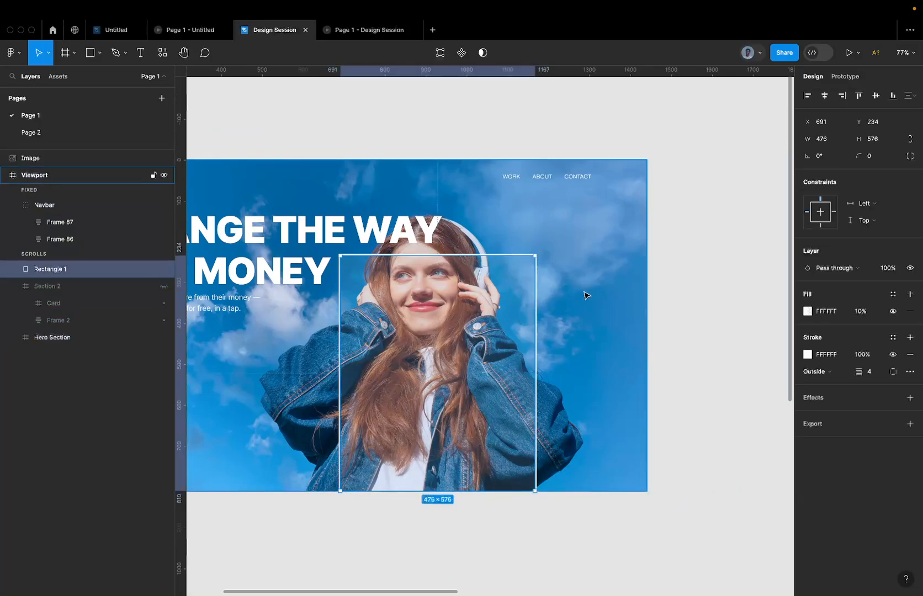
pyautogui.click(718, 291)
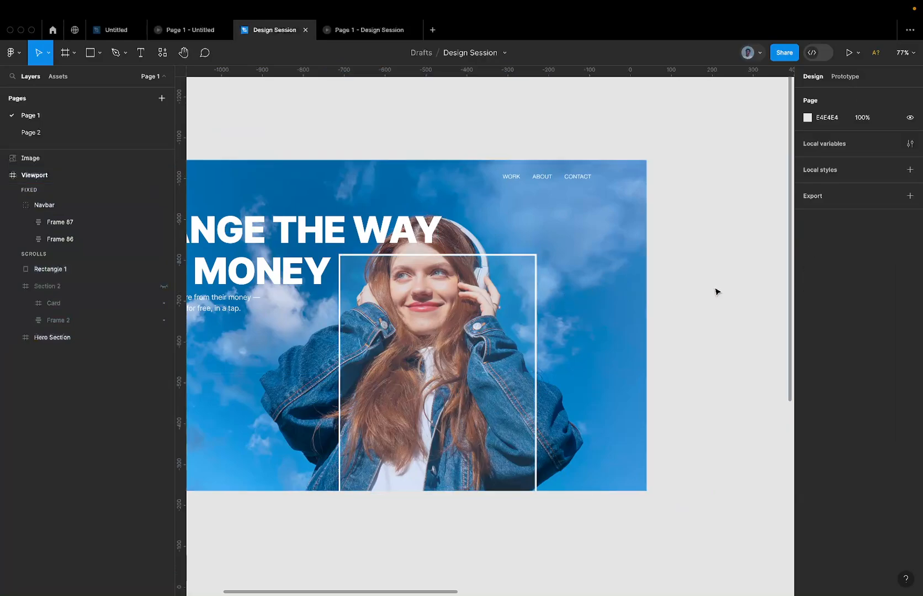
pyautogui.hscroll(-3, 717, 291)
pyautogui.scroll(-2, 717, 291)
pyautogui.click(539, 329)
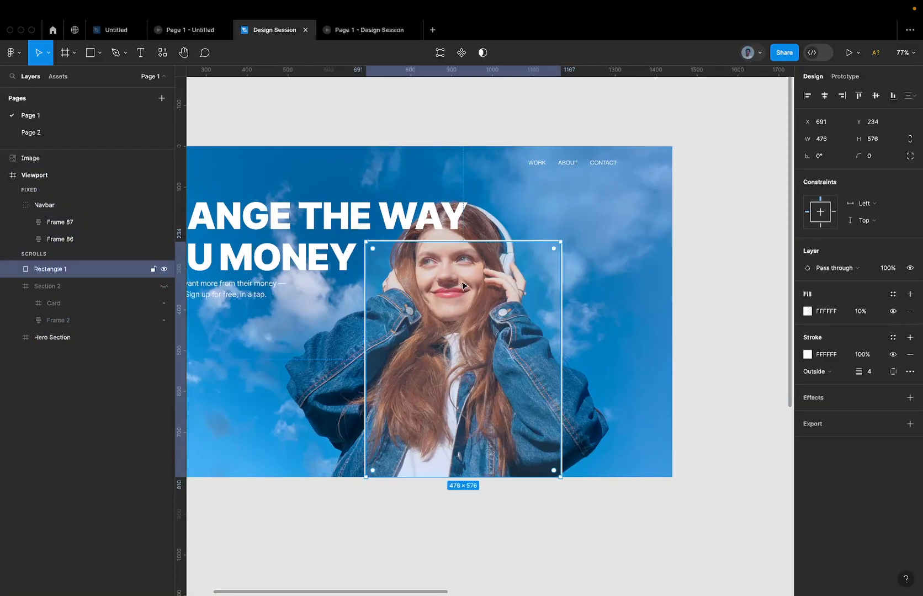
pyautogui.hscroll(-2, 406, 287)
pyautogui.scroll(2, 406, 288)
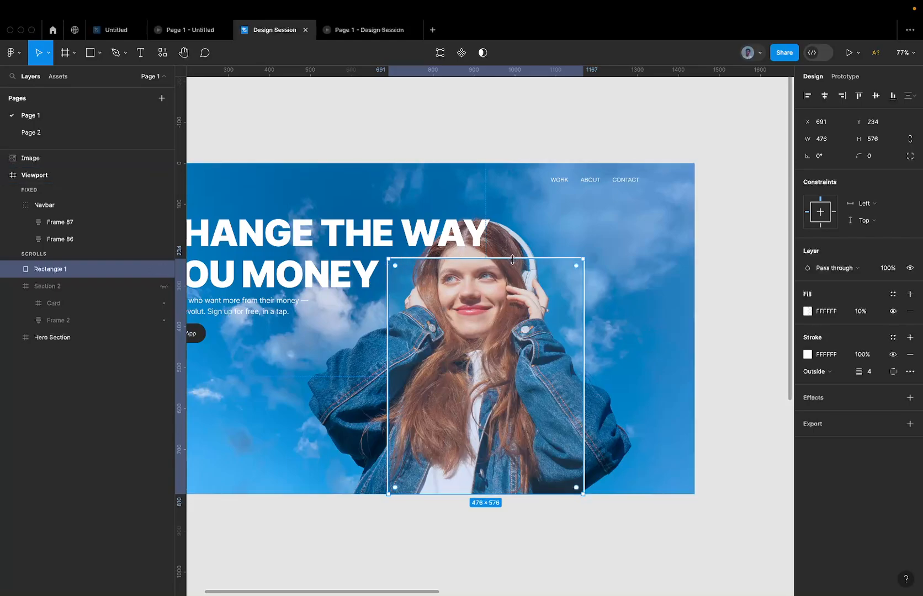
pyautogui.scroll(-1, 512, 260)
pyautogui.hscroll(-1, 513, 260)
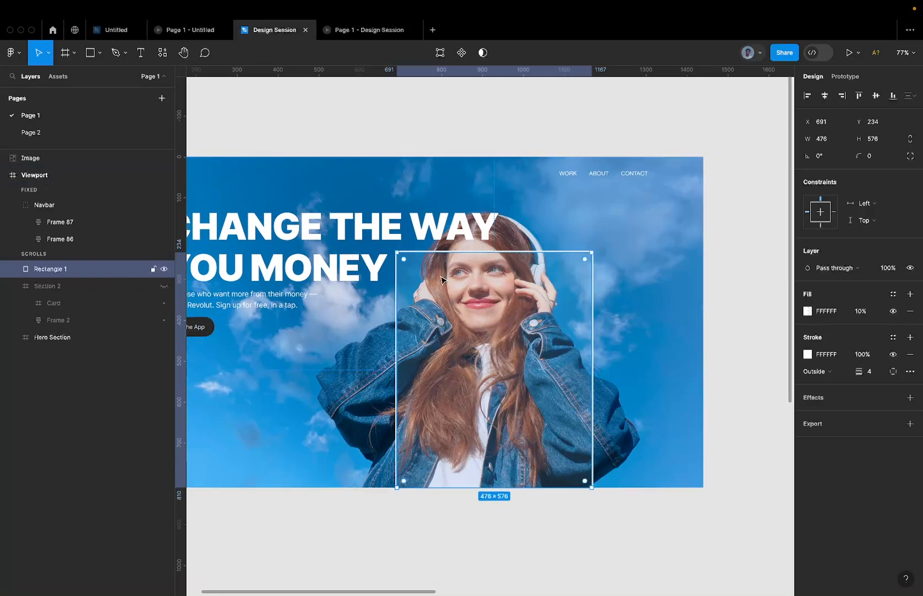
# Try moving Rectangle 1 to the left over the headline and undo the move
pyautogui.moveTo(442, 281); pyautogui.dragTo(386, 283)
pyautogui.hotkey('ctrl', 'z')
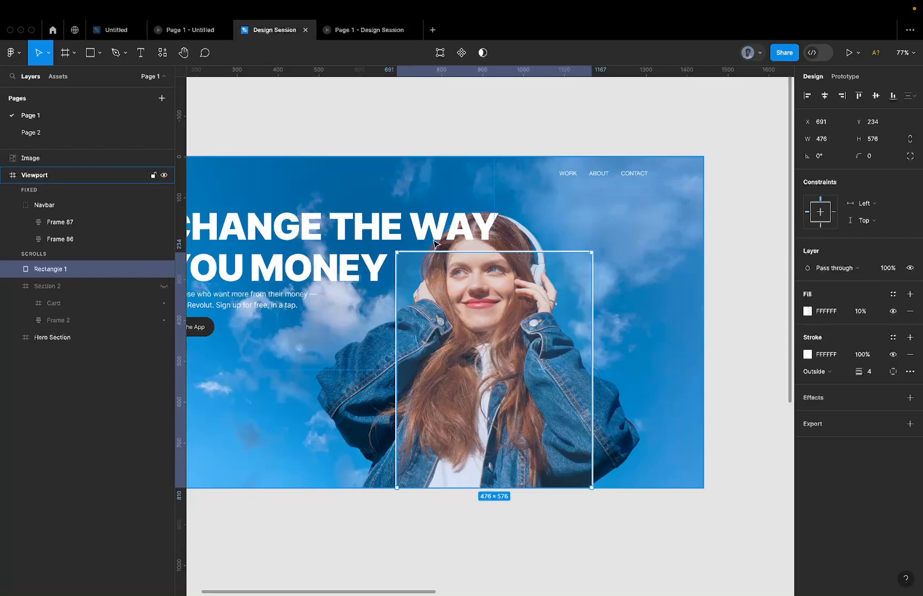
# Switch to the Revolut landing page in the browser to compare its card outline with the design
pyautogui.hotkey('ctrl', 'Left')
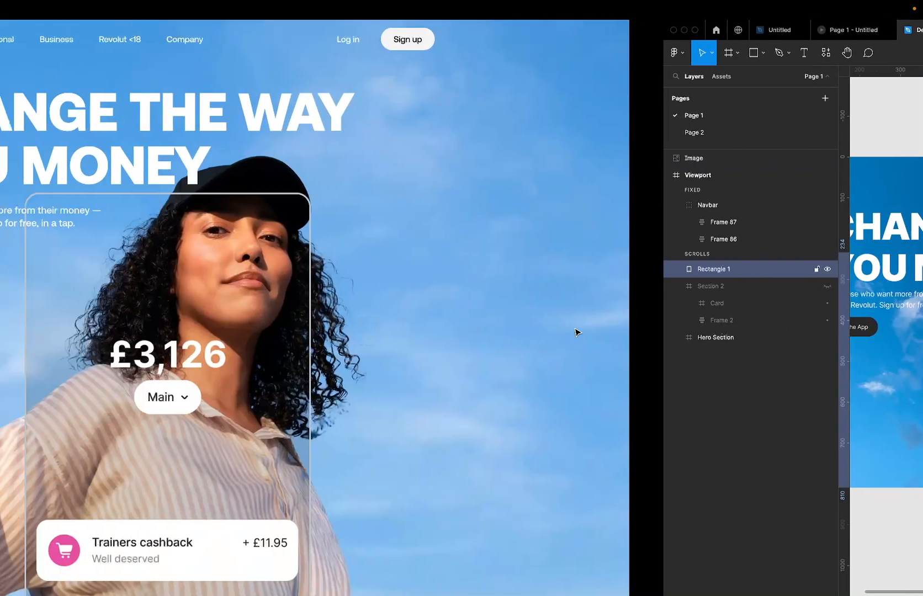
# Return to the Figma file and try Rectangle 1 further left over the headline at X 597, undoing the move each time
pyautogui.hotkey('ctrl', 'Right')
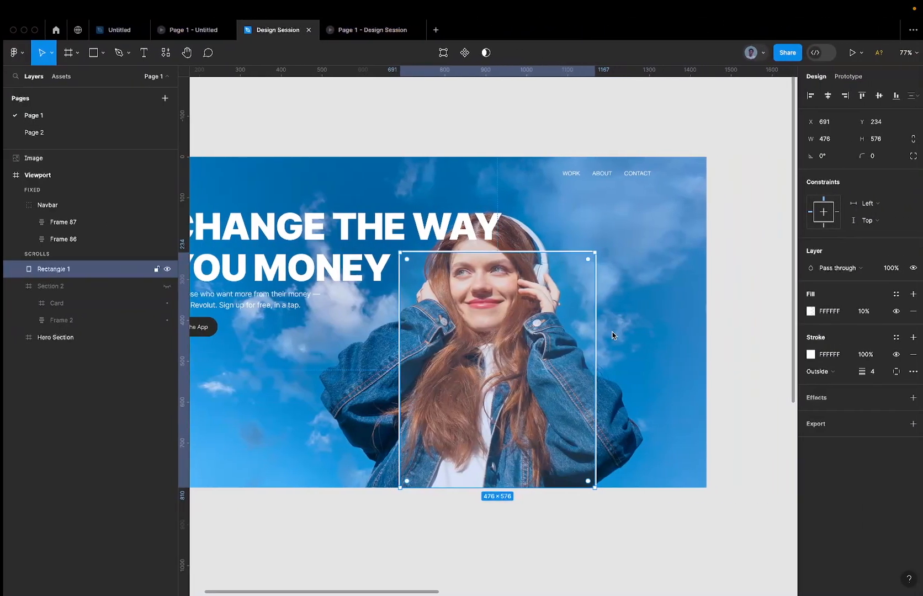
pyautogui.moveTo(549, 349); pyautogui.dragTo(513, 345)
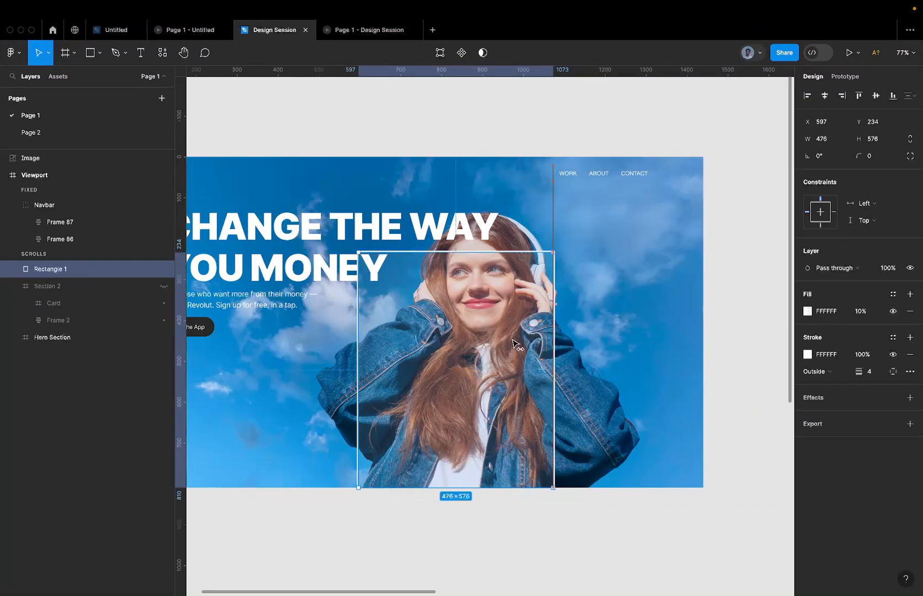
pyautogui.scroll(3, 514, 342)
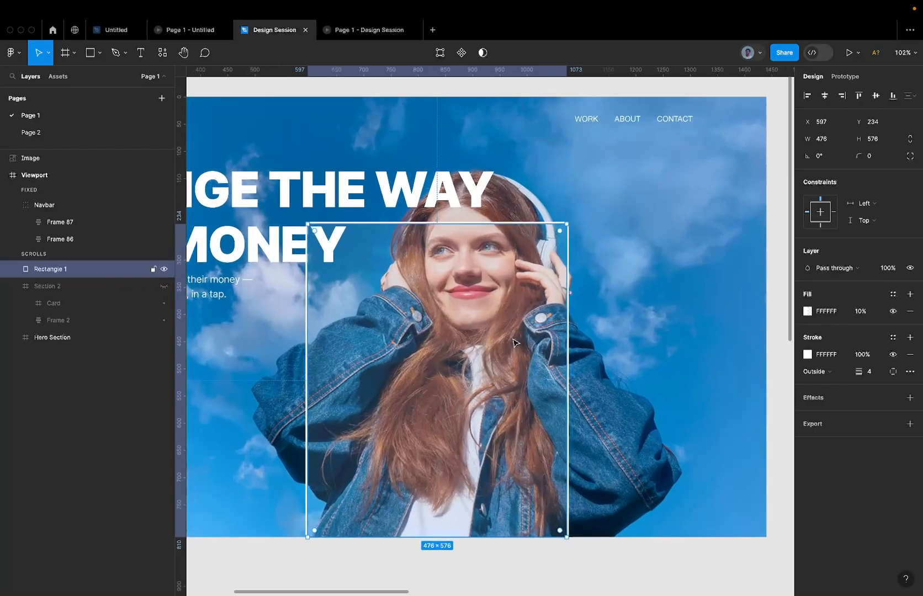
pyautogui.press('super+z')
pyautogui.scroll(-3, 393, 298)
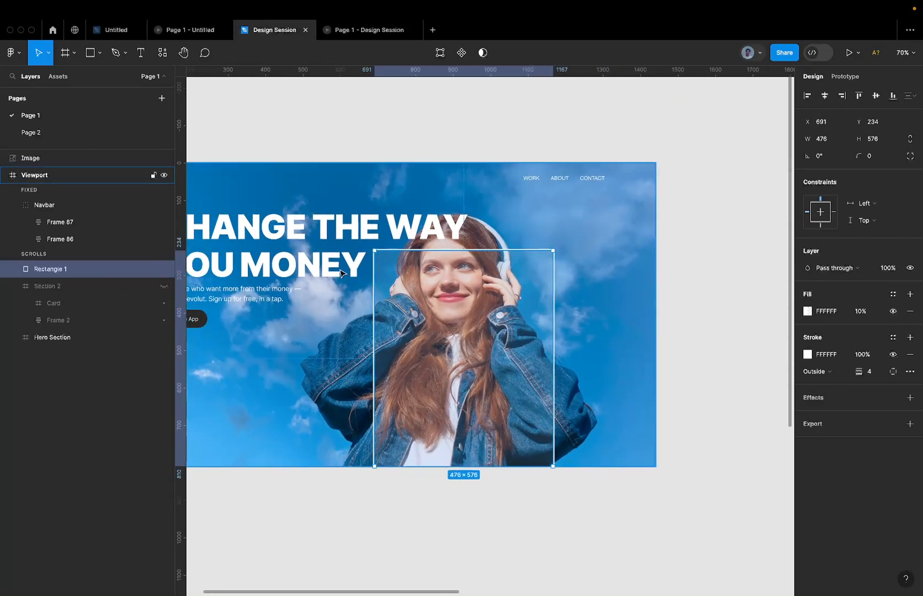
pyautogui.click(342, 265)
pyautogui.click(408, 267)
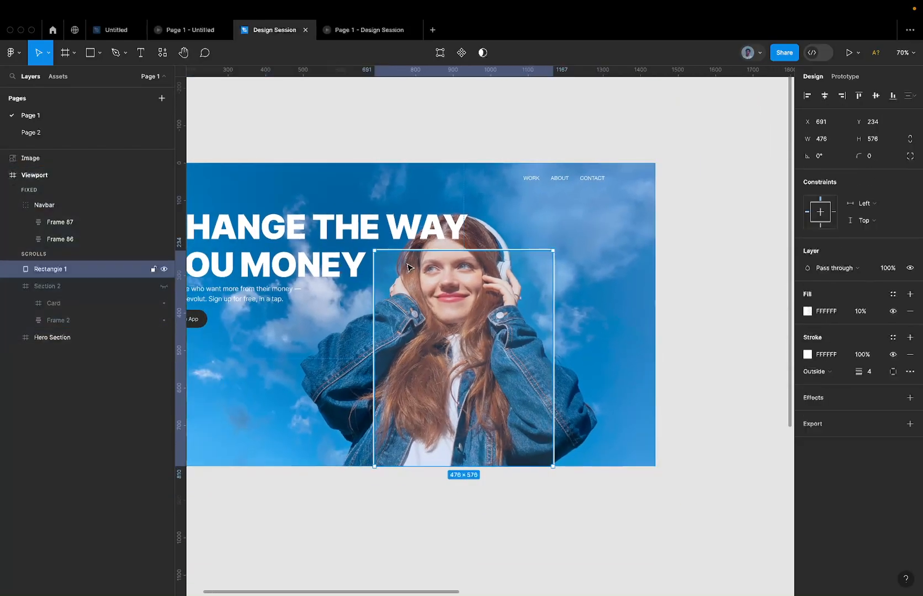
pyautogui.moveTo(407, 269); pyautogui.dragTo(371, 269)
pyautogui.scroll(-3, 372, 270)
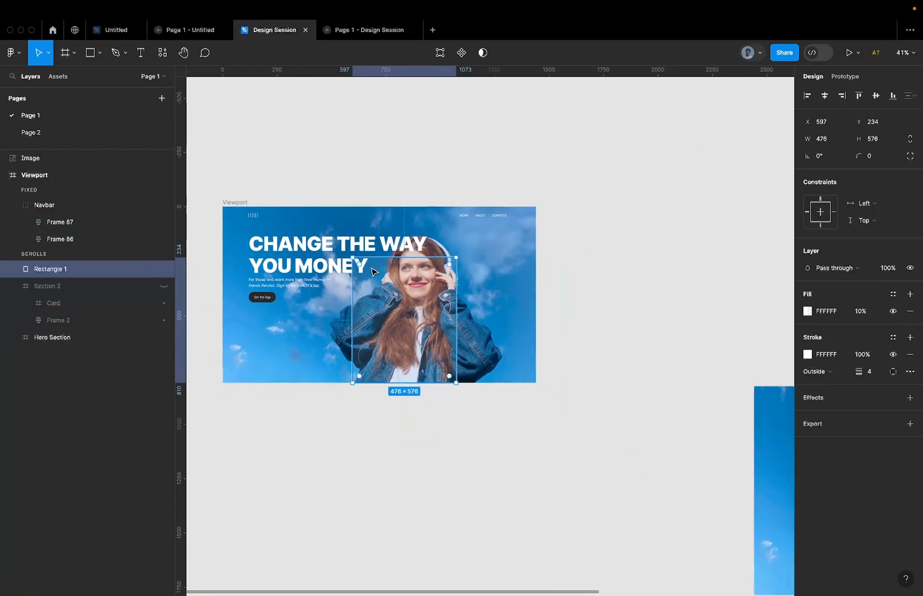
pyautogui.scroll(5, 371, 270)
pyautogui.hscroll(-3, 351, 243)
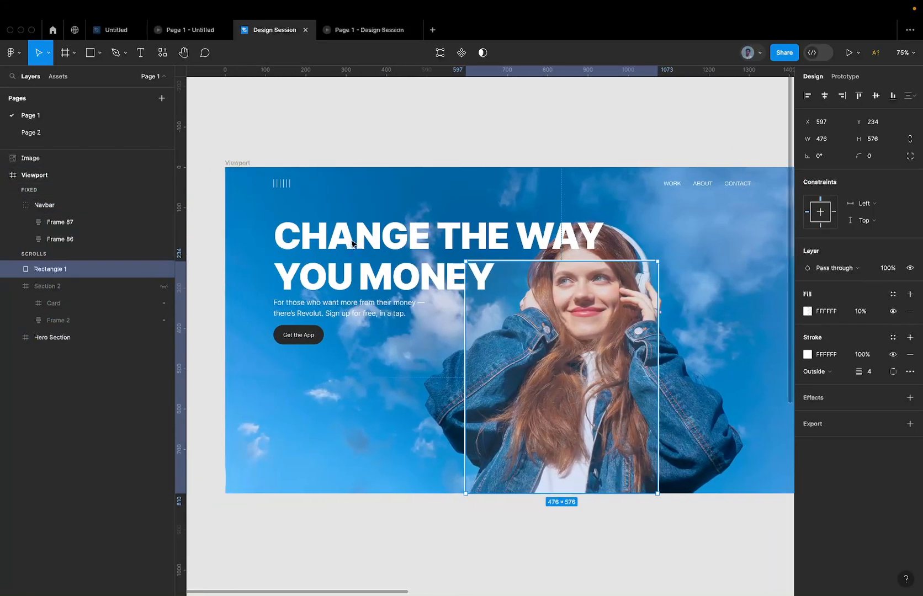
pyautogui.press('super+z')
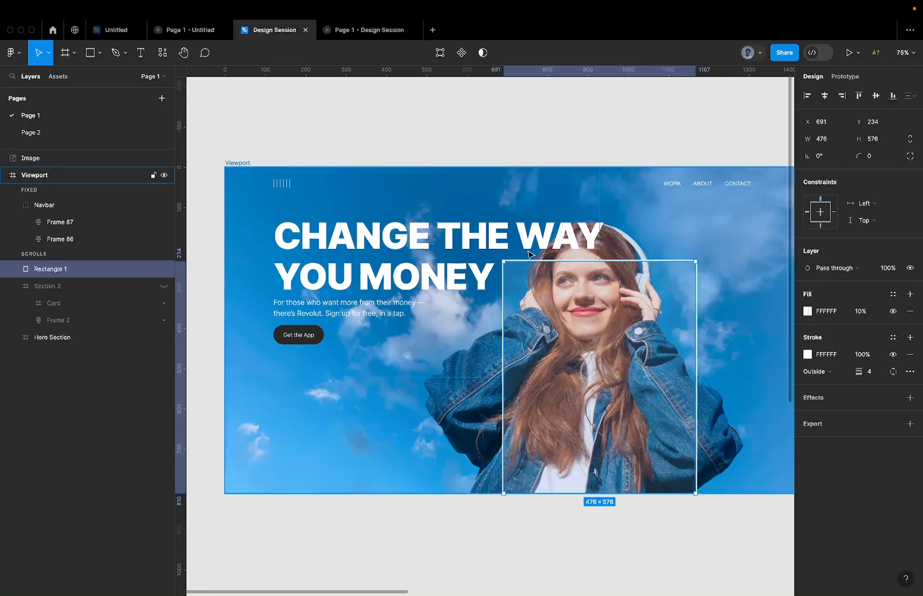
# Nudge Rectangle 1 down to Y 242
pyautogui.scroll(5, 519, 268)
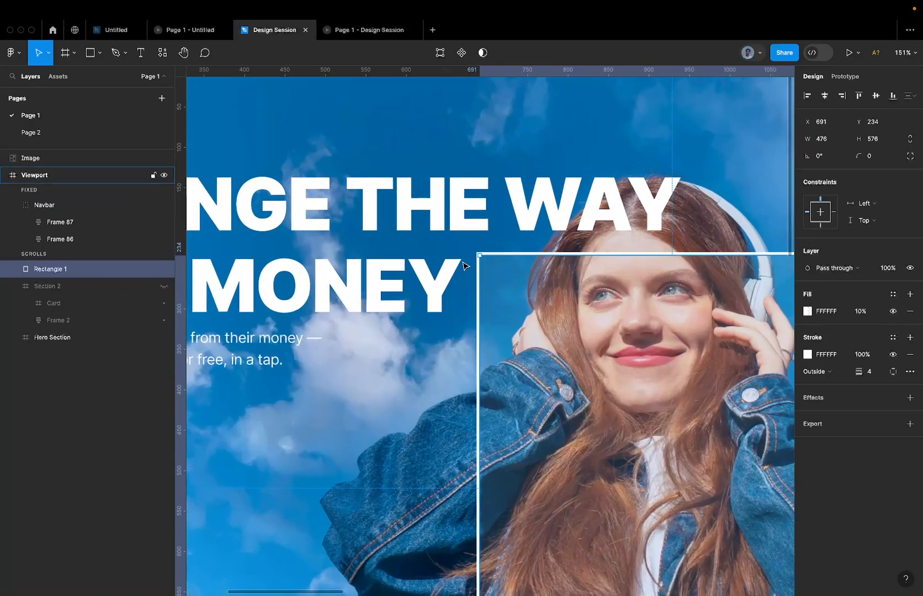
pyautogui.scroll(5, 463, 266)
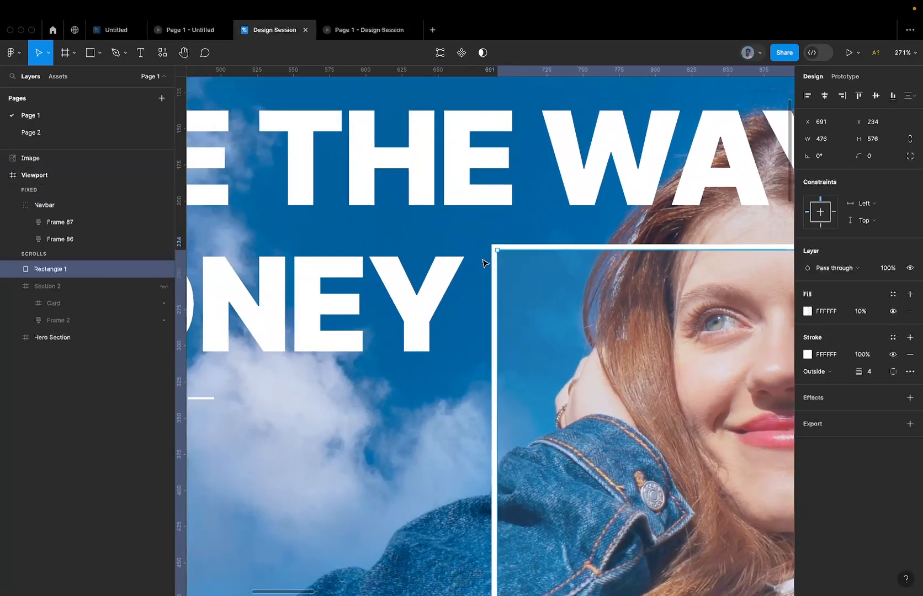
pyautogui.scroll(-4, 483, 264)
pyautogui.press('Down')
pyautogui.press('Down')
pyautogui.press('Down')
pyautogui.press('Down')
pyautogui.press('Down')
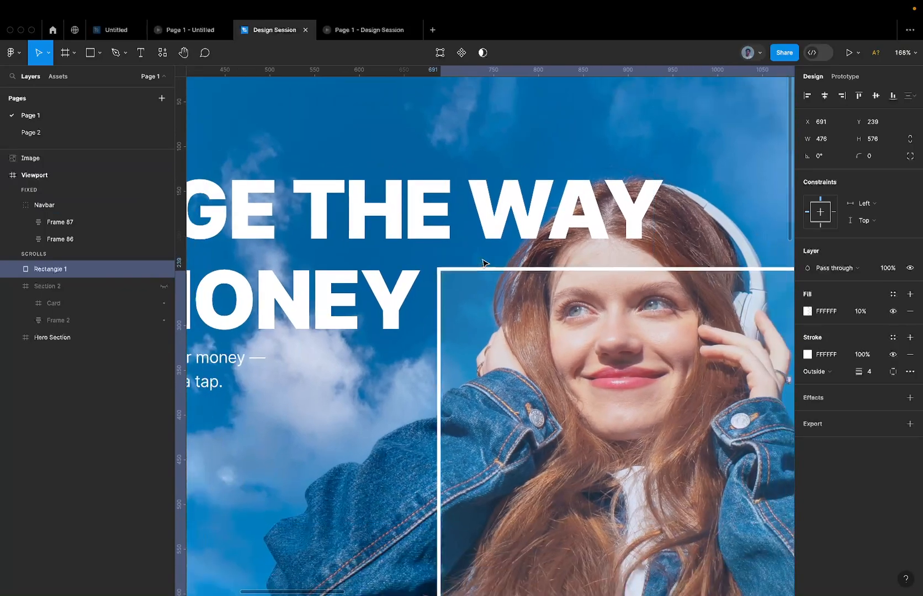
pyautogui.press('Down')
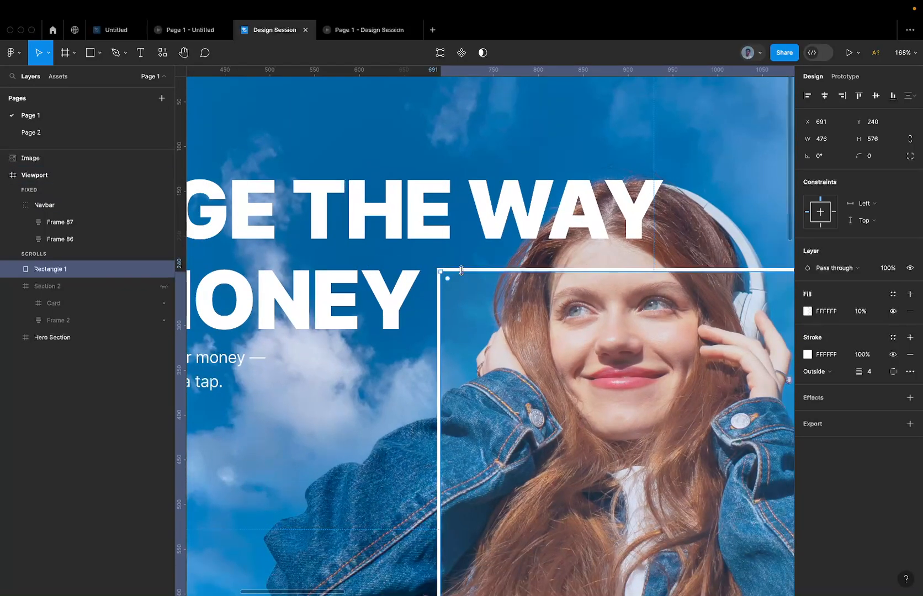
pyautogui.press('Down')
pyautogui.press('Down')
pyautogui.scroll(-4, 424, 277)
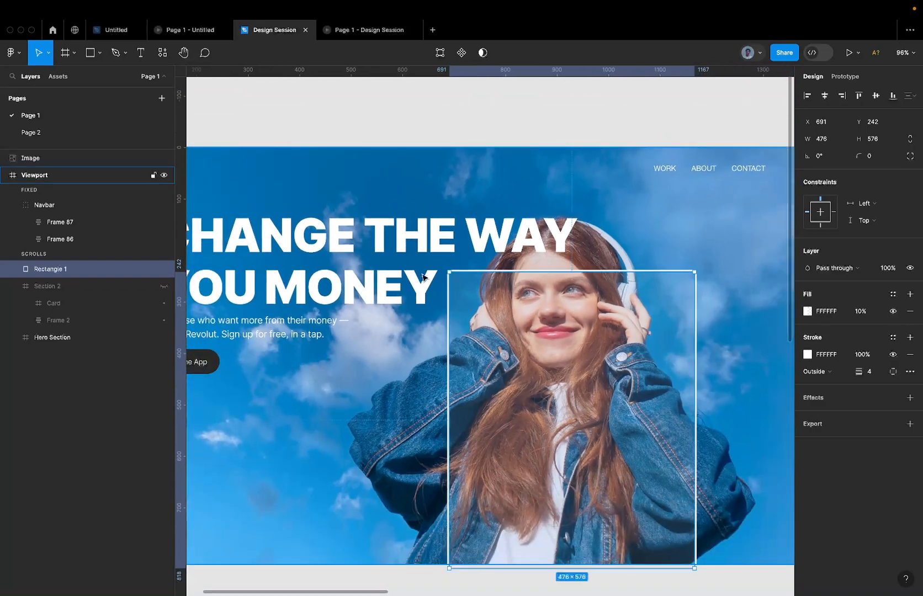
pyautogui.scroll(-3, 423, 278)
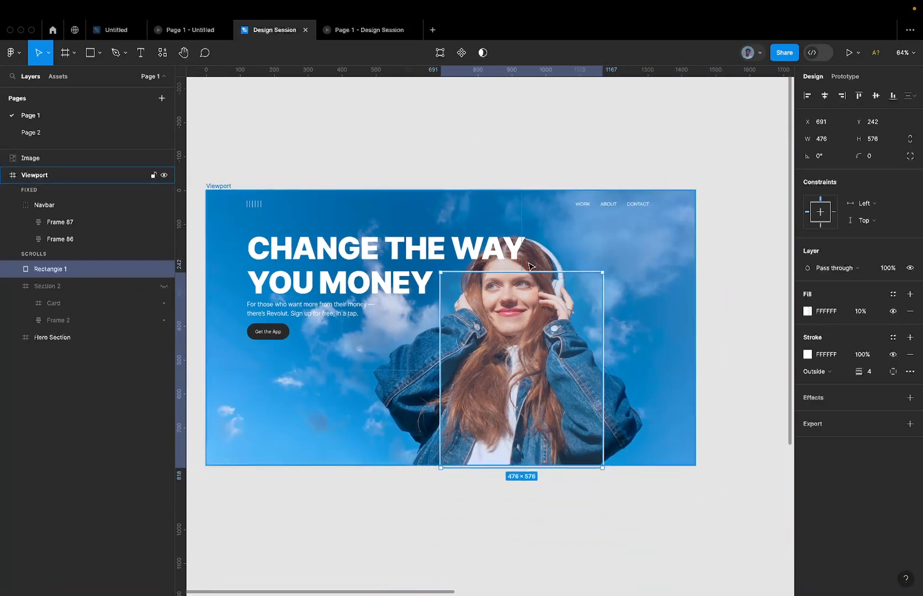
# Shift Rectangle 1 up to Y 230 so its lower border sits inside the Viewport
pyautogui.hotkey('shift', 'Up')
pyautogui.hotkey('shift', 'Up')
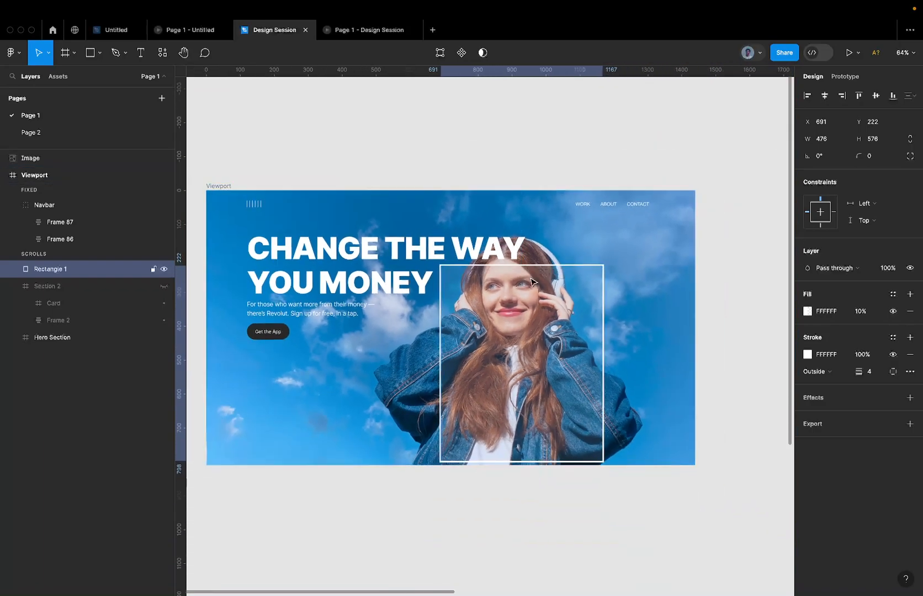
pyautogui.press('Down')
pyautogui.press('Down')
pyautogui.press('Down')
pyautogui.press('Down')
pyautogui.press('Down')
pyautogui.press('Down')
pyautogui.press('Down')
pyautogui.press('Down')
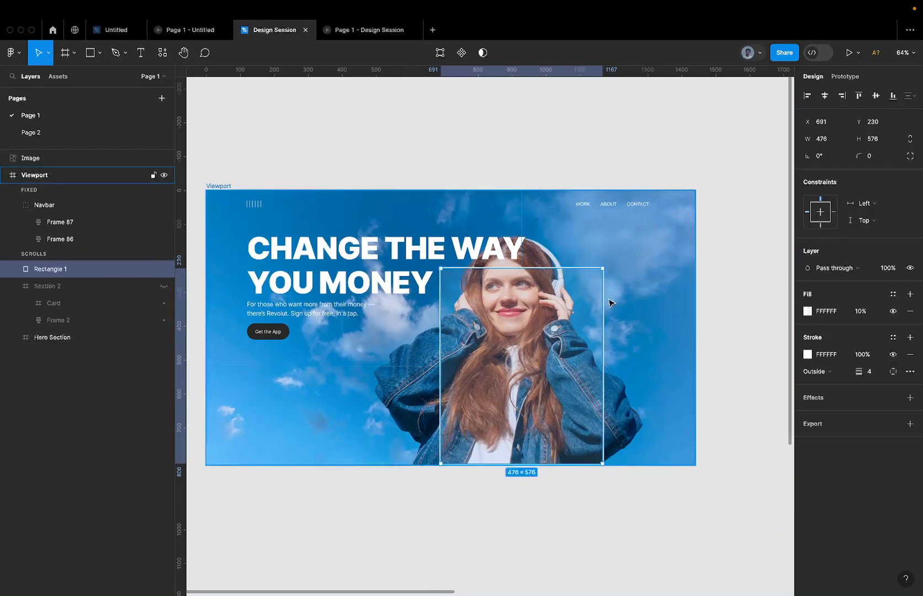
# Set Rectangle 1's width to 450 and check its framing of the woman with the outline deselected
pyautogui.click(838, 142)
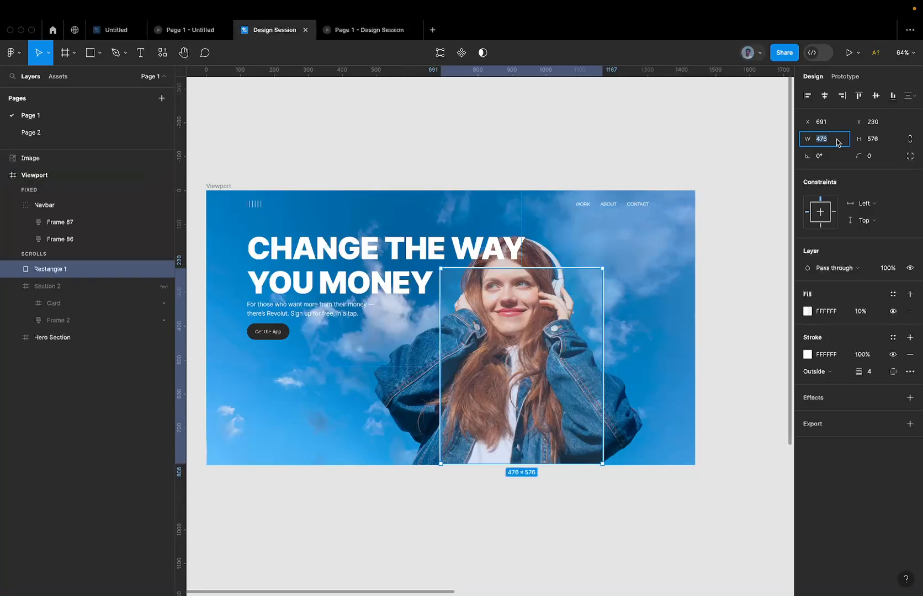
pyautogui.write('450')
pyautogui.press('Return')
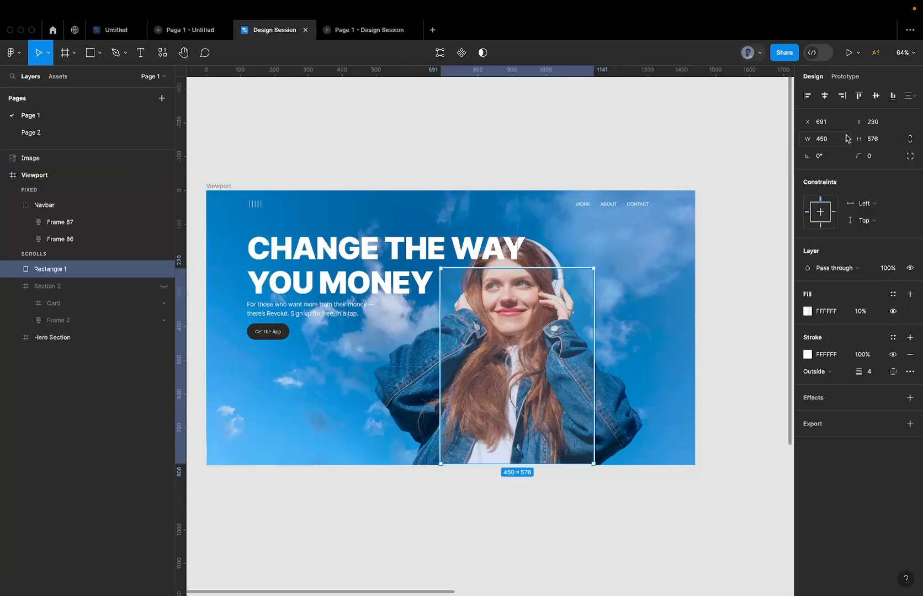
pyautogui.hotkey('shift', '2')
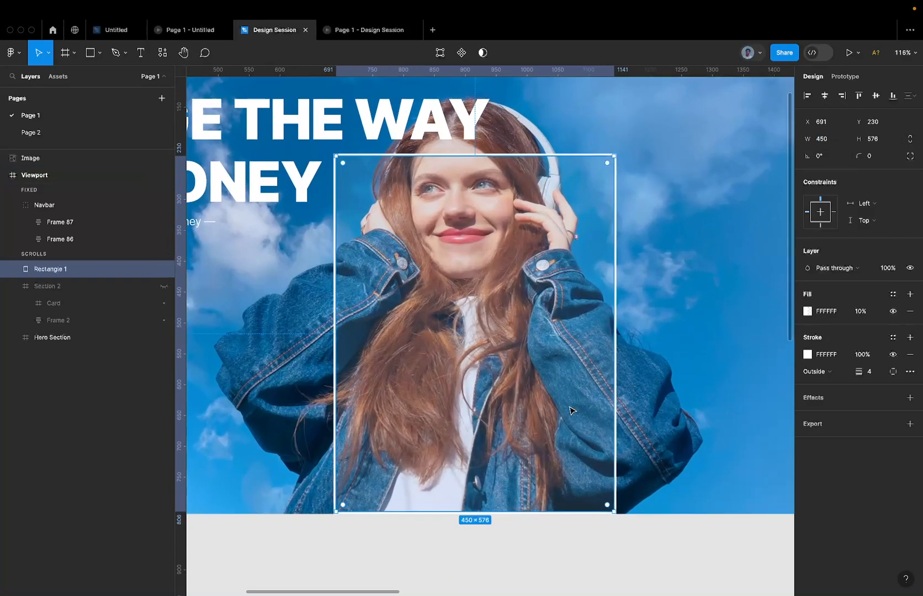
pyautogui.scroll(-3, 572, 411)
pyautogui.click(548, 515)
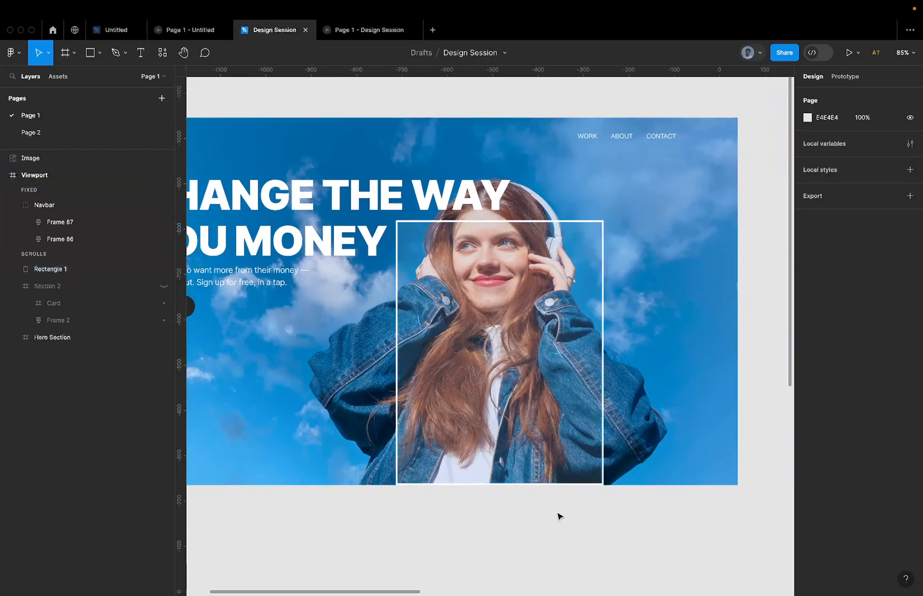
pyautogui.click(518, 422)
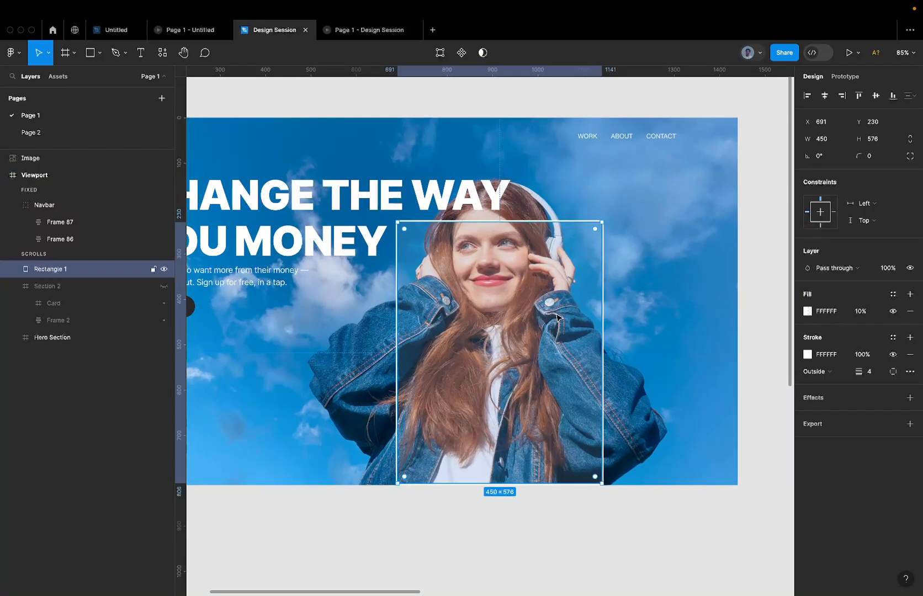
# Toggle Section 2's visibility repeatedly to compare it with the hero section, and leave Section 2 shown
pyautogui.click(165, 285)
pyautogui.scroll(-3, 430, 273)
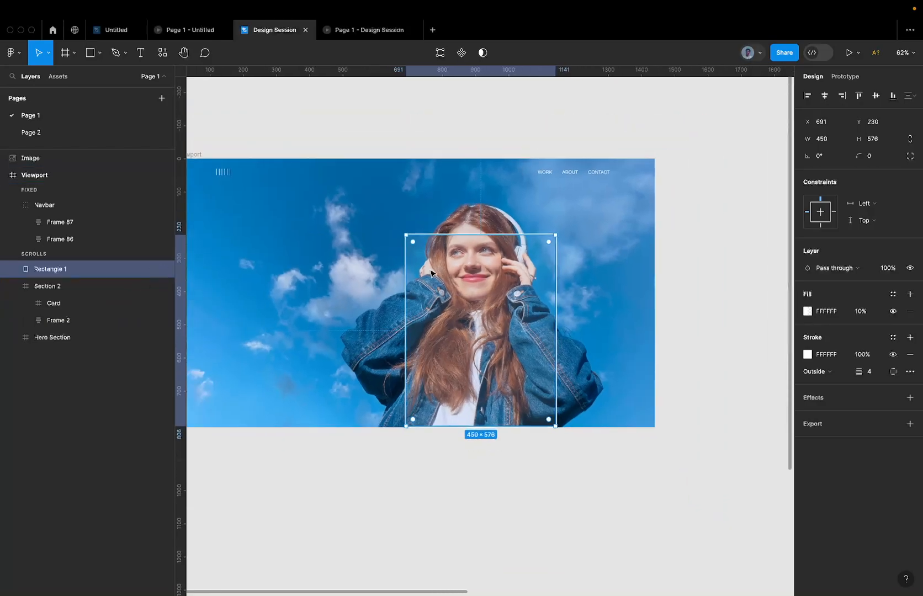
pyautogui.hotkey('ctrl', 'z')
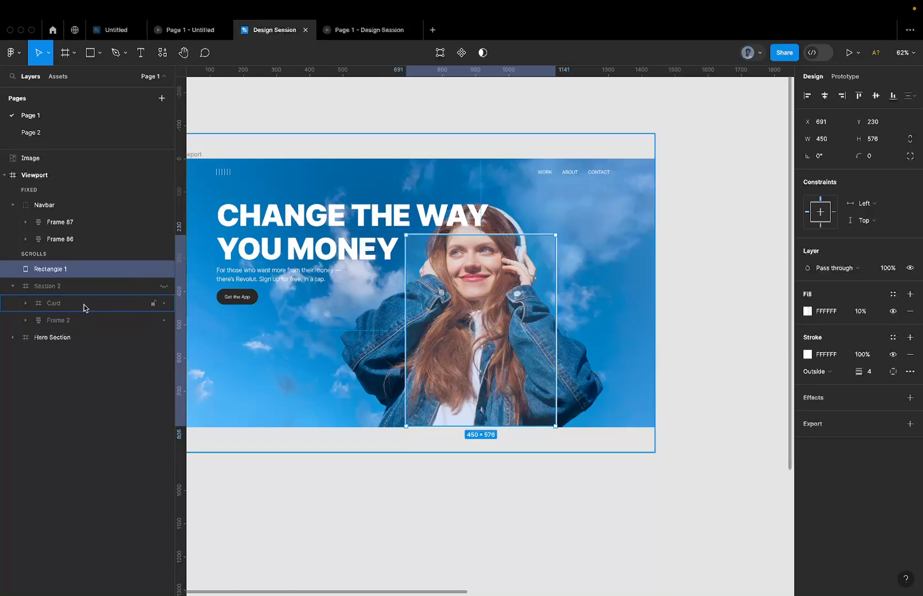
pyautogui.click(164, 286)
pyautogui.click(164, 286)
pyautogui.click(164, 286)
pyautogui.click(164, 286)
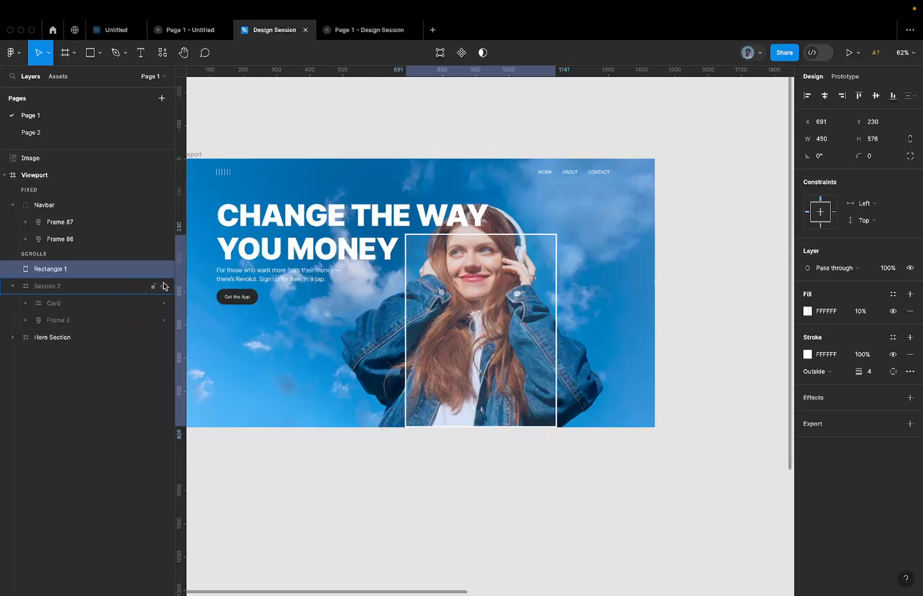
pyautogui.click(164, 285)
pyautogui.click(164, 286)
pyautogui.click(164, 286)
pyautogui.click(164, 286)
pyautogui.click(164, 286)
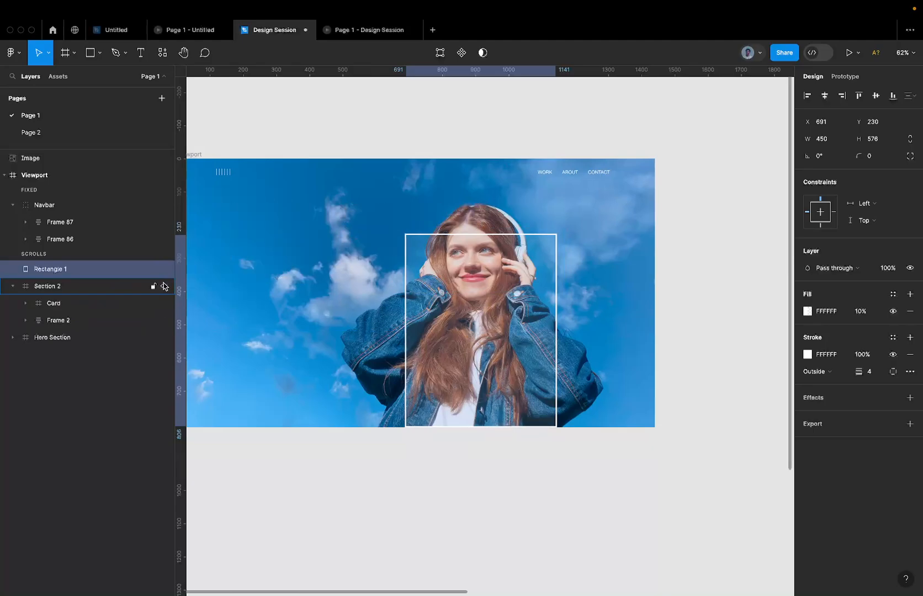
pyautogui.click(164, 286)
pyautogui.click(164, 286)
pyautogui.click(164, 286)
pyautogui.click(164, 286)
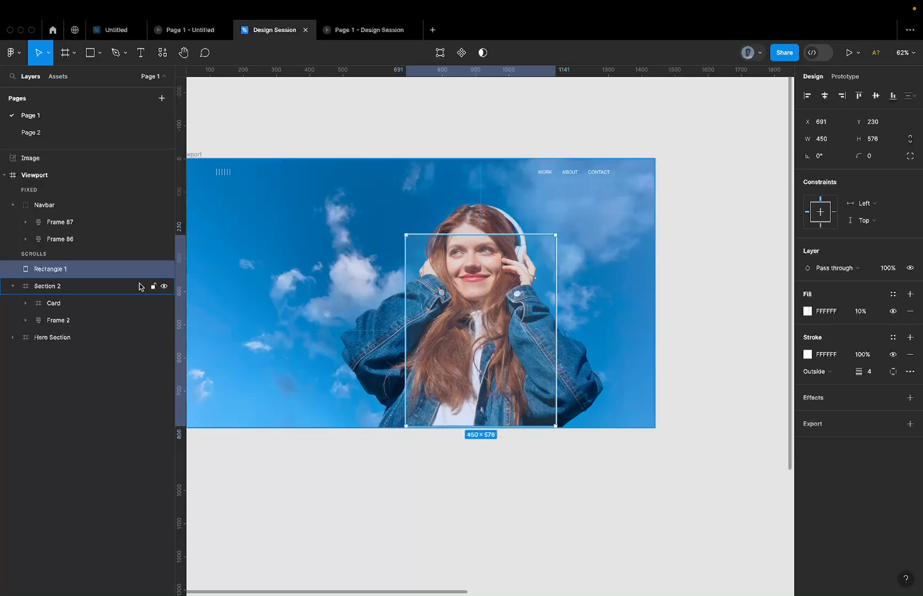
# Inspect Frame 2 and Section 2, and expand the Card frame inside Section 2 to reach its Image layer
pyautogui.click(97, 320)
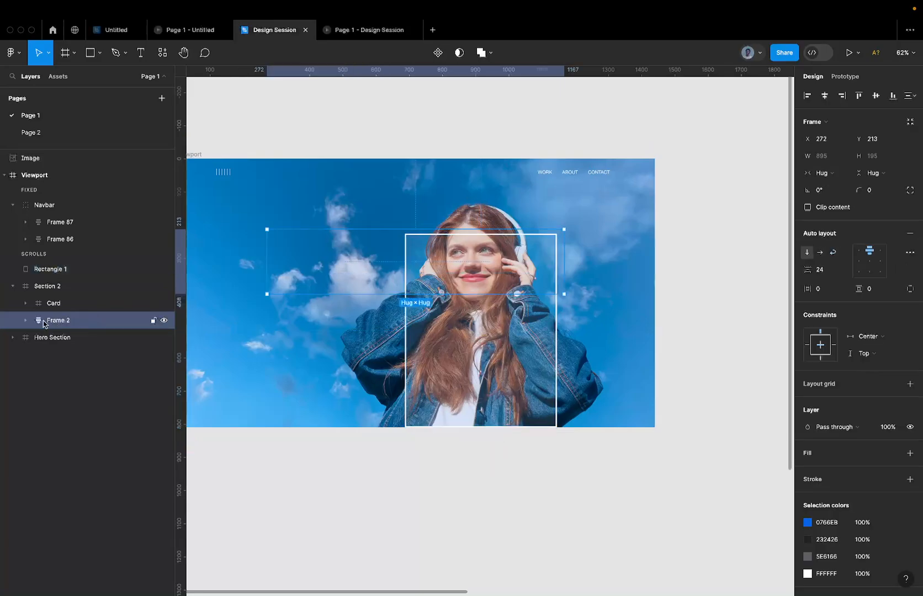
pyautogui.click(55, 287)
pyautogui.click(25, 303)
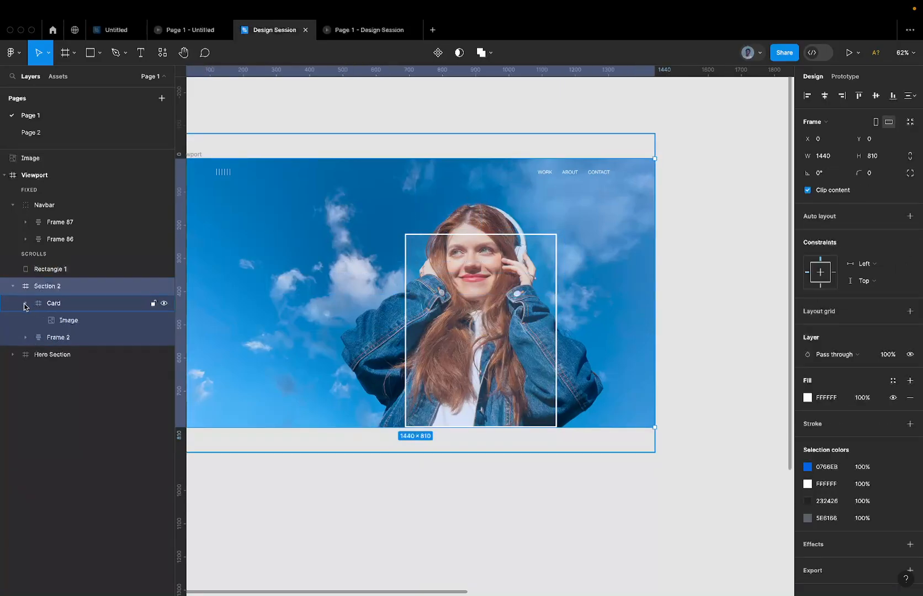
pyautogui.click(79, 303)
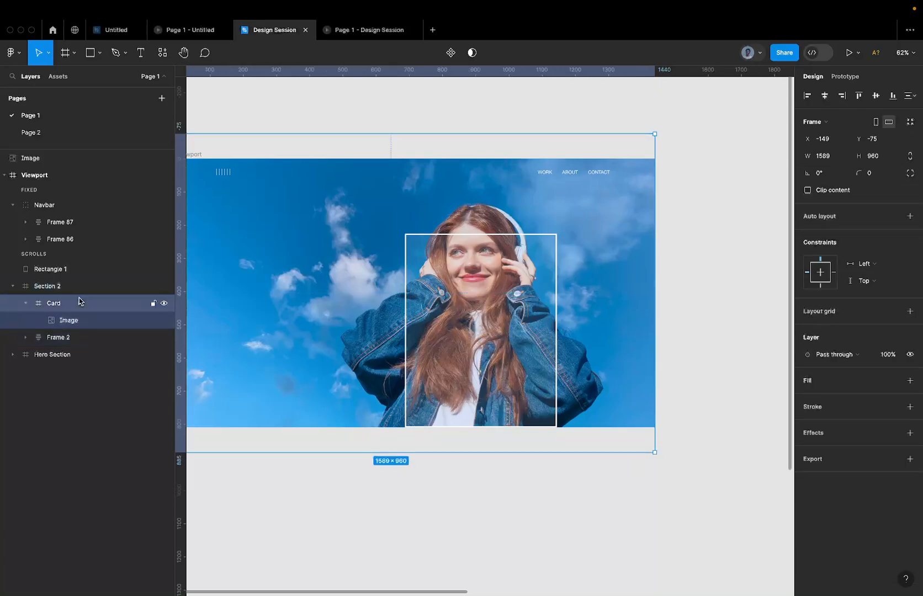
# Wrap Rectangle 1 in a frame and rename that frame Card
pyautogui.click(79, 270)
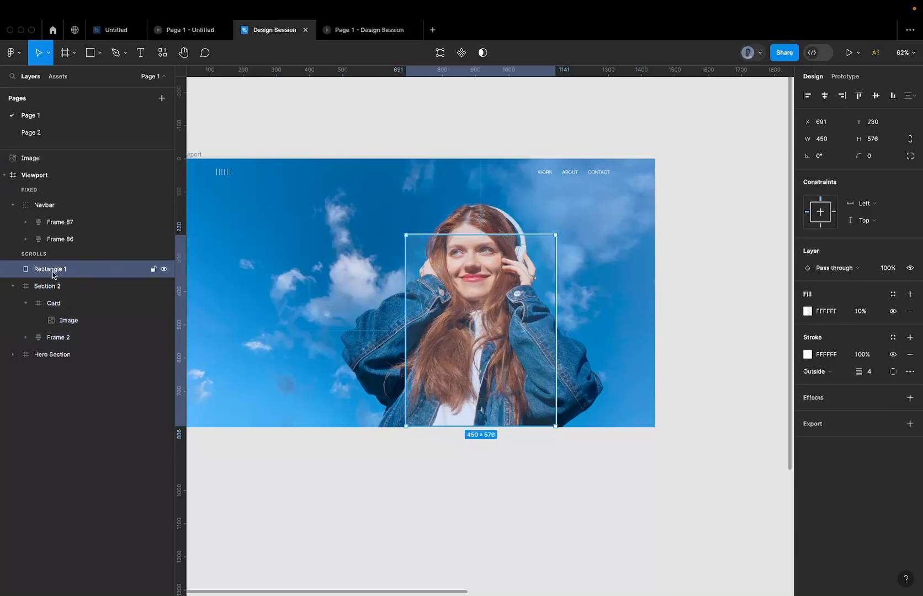
pyautogui.rightClick(53, 274)
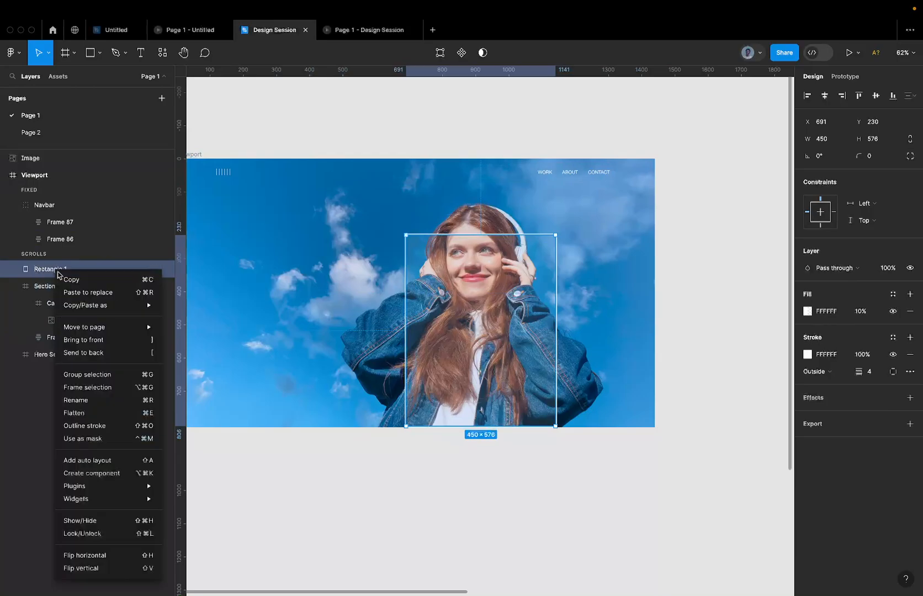
pyautogui.click(105, 390)
pyautogui.doubleClick(59, 268)
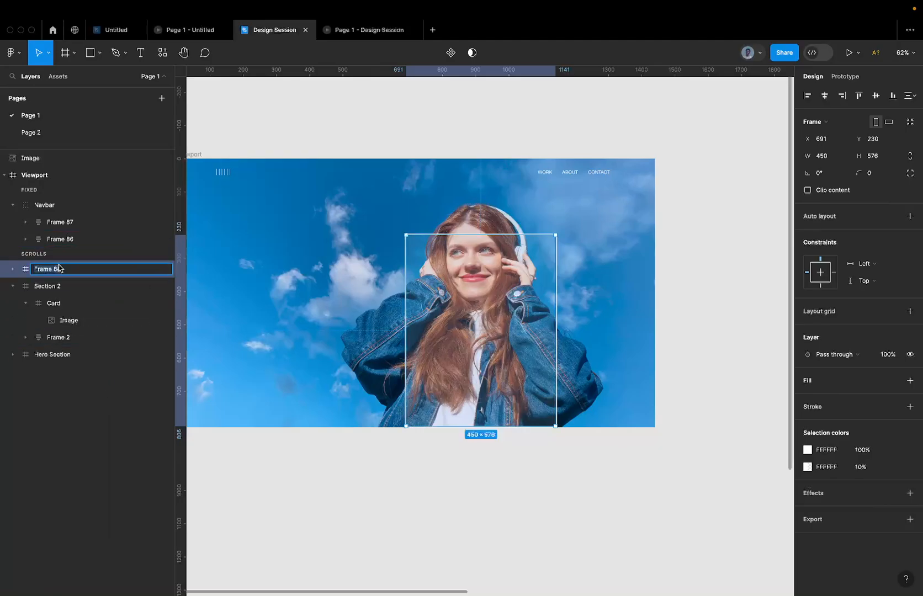
pyautogui.write('Cr')
pyautogui.write('ard')
pyautogui.press('Return')
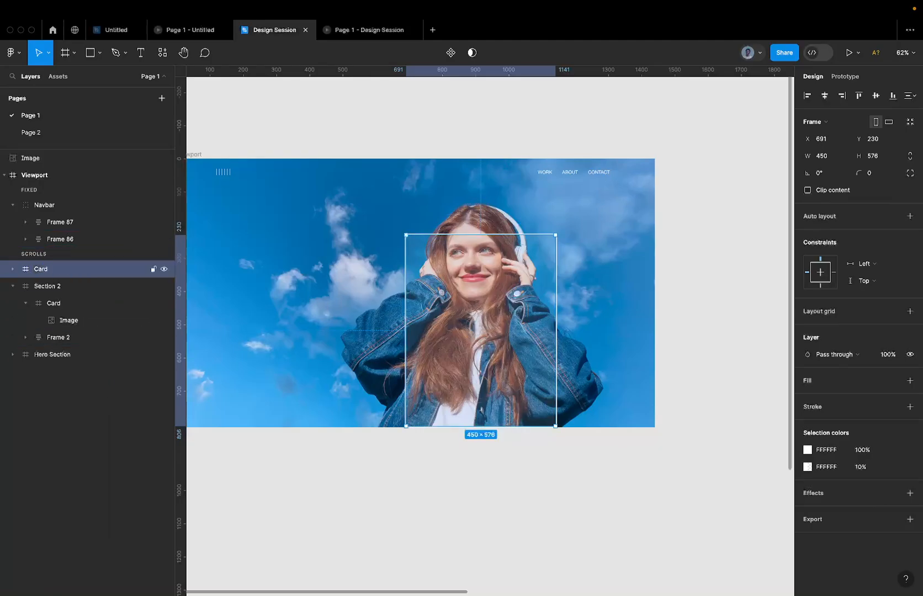
# Move the Image layer out of Section 2's Card into the new Card frame, above Rectangle 1
pyautogui.click(65, 321)
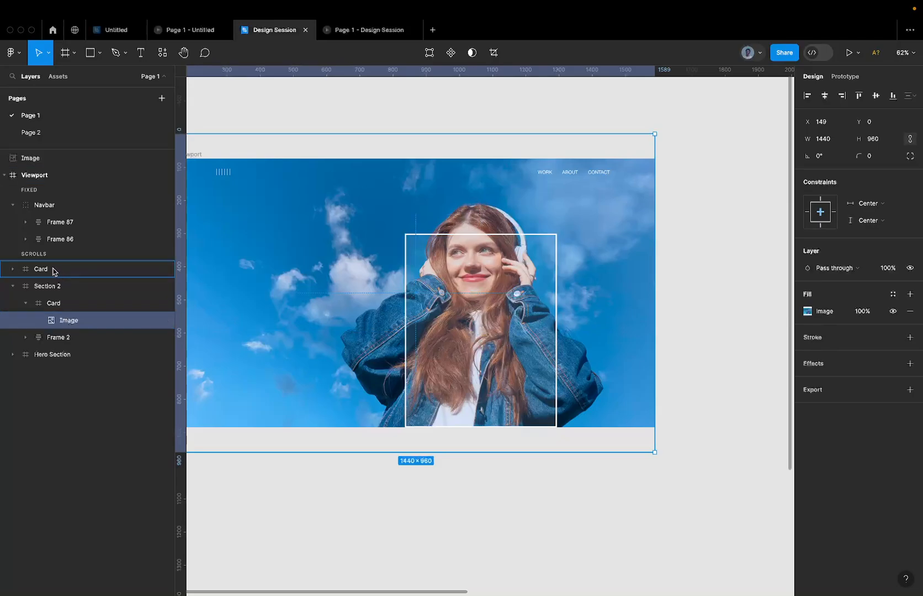
pyautogui.moveTo(53, 268); pyautogui.dragTo(51, 269)
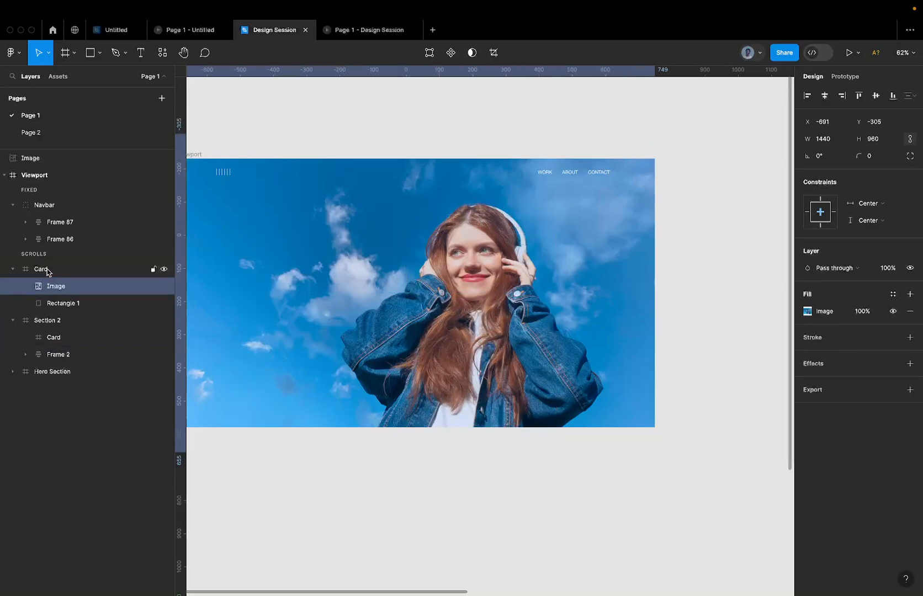
pyautogui.click(55, 303)
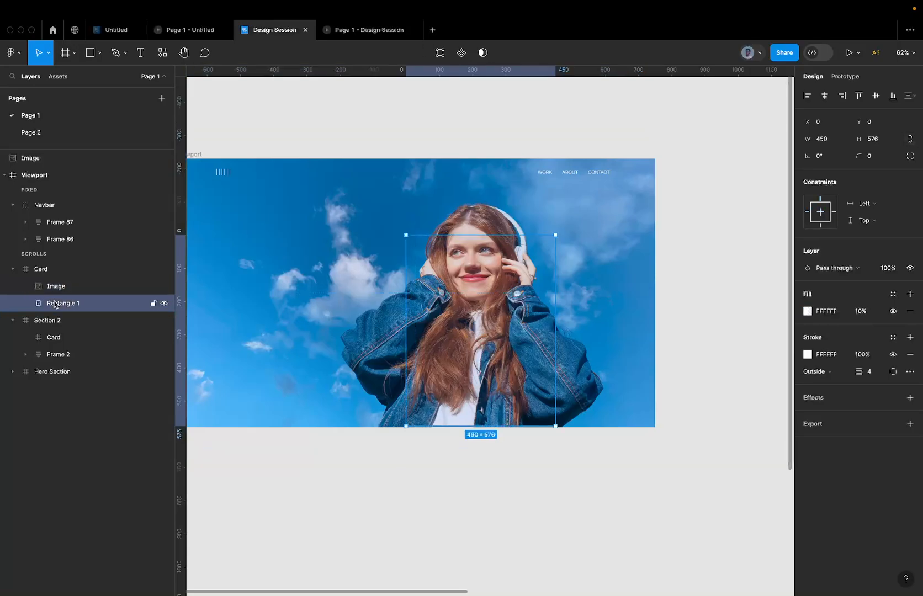
pyautogui.press('Delete')
pyautogui.click(47, 270)
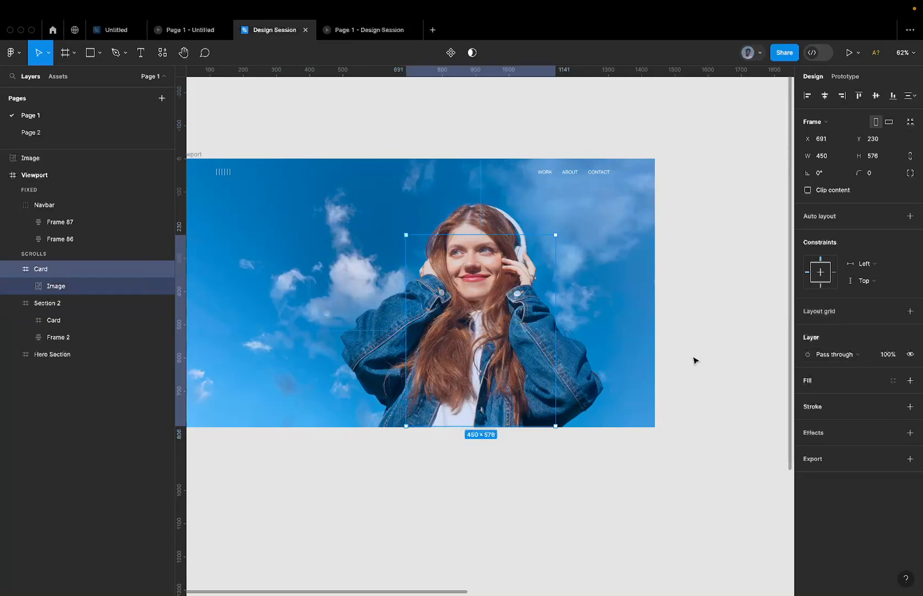
pyautogui.press('super+z')
pyautogui.press('super+z')
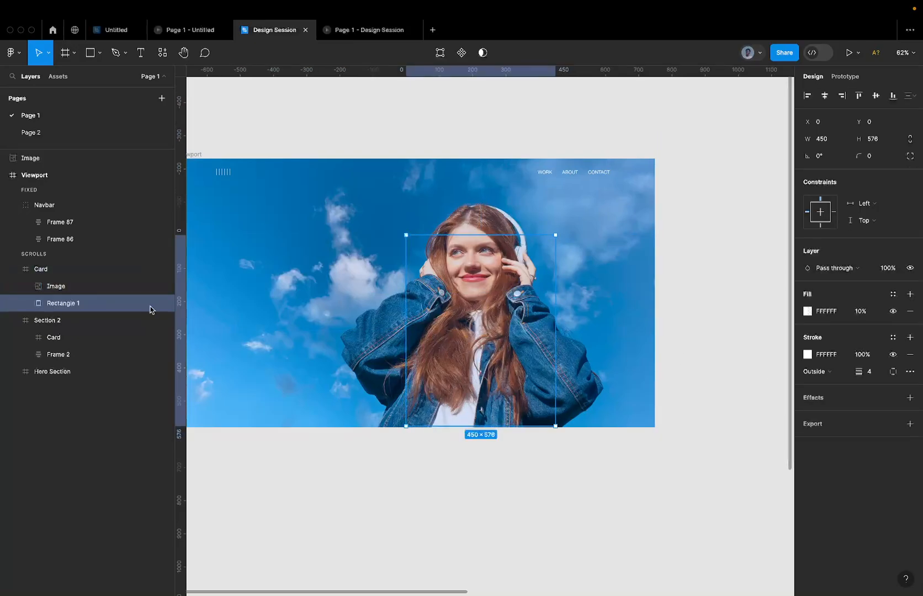
# Give the Card frame a white FFFFFF stroke, 4 thick and positioned Outside, matching Rectangle 1's stroke
pyautogui.click(834, 359)
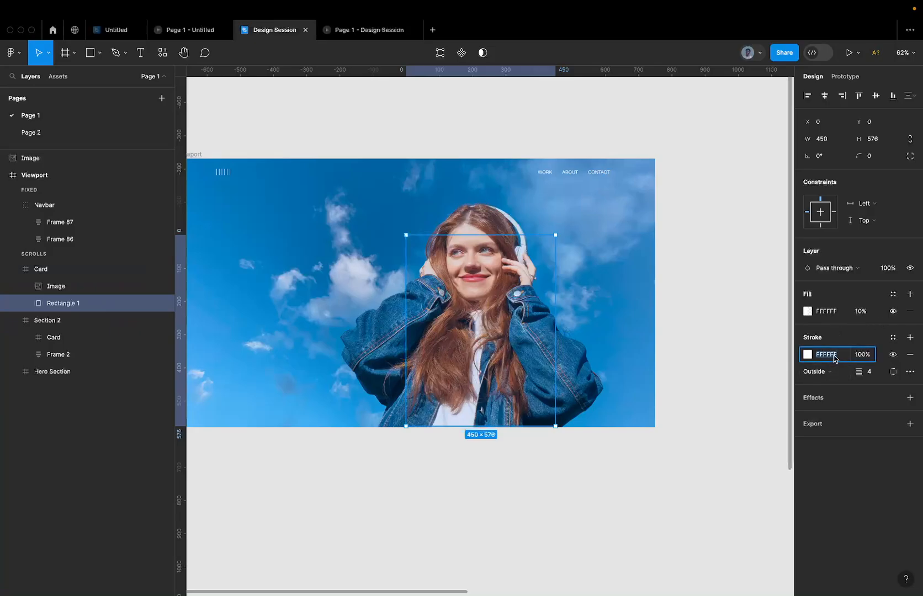
pyautogui.click(874, 376)
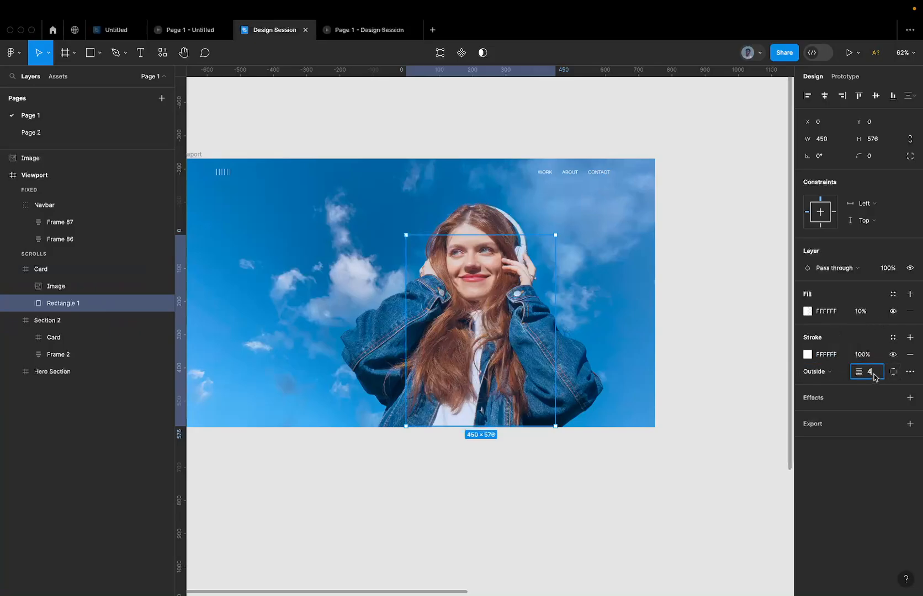
pyautogui.click(57, 274)
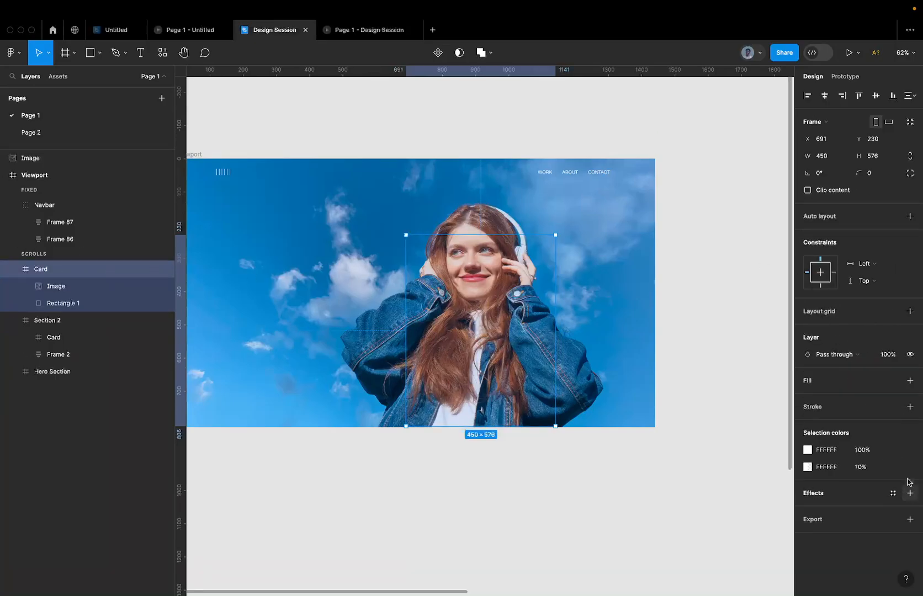
pyautogui.click(910, 407)
pyautogui.click(874, 441)
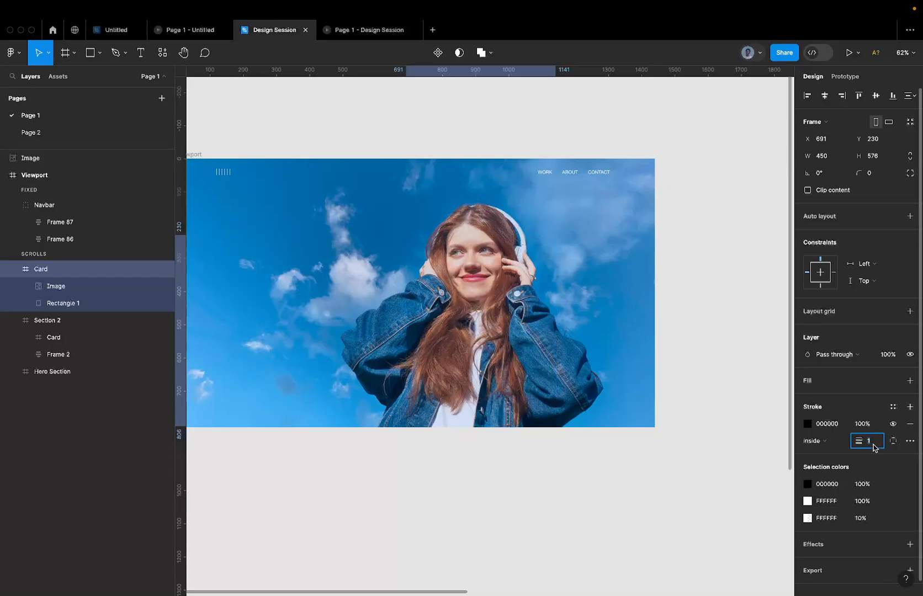
pyautogui.write('4')
pyautogui.click(828, 442)
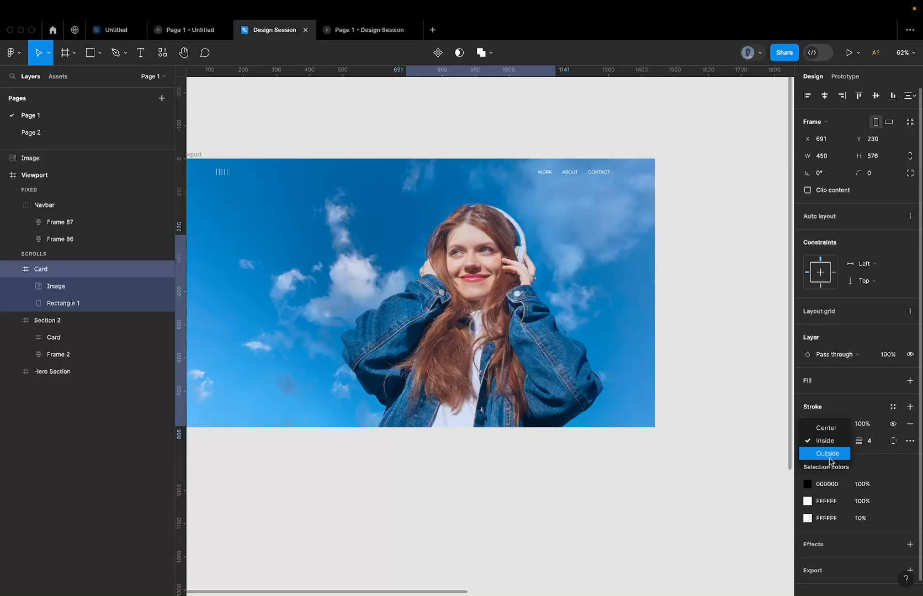
pyautogui.click(831, 454)
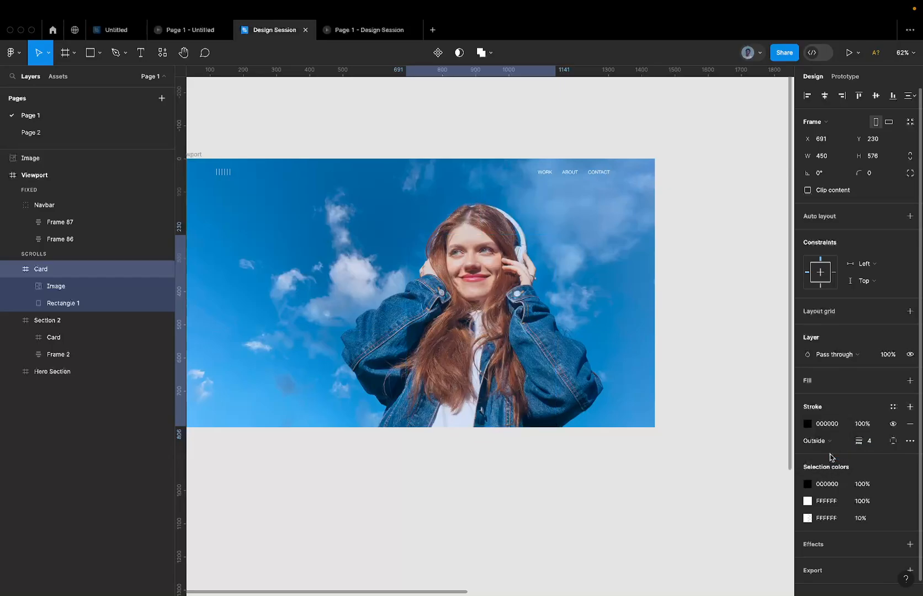
pyautogui.click(829, 425)
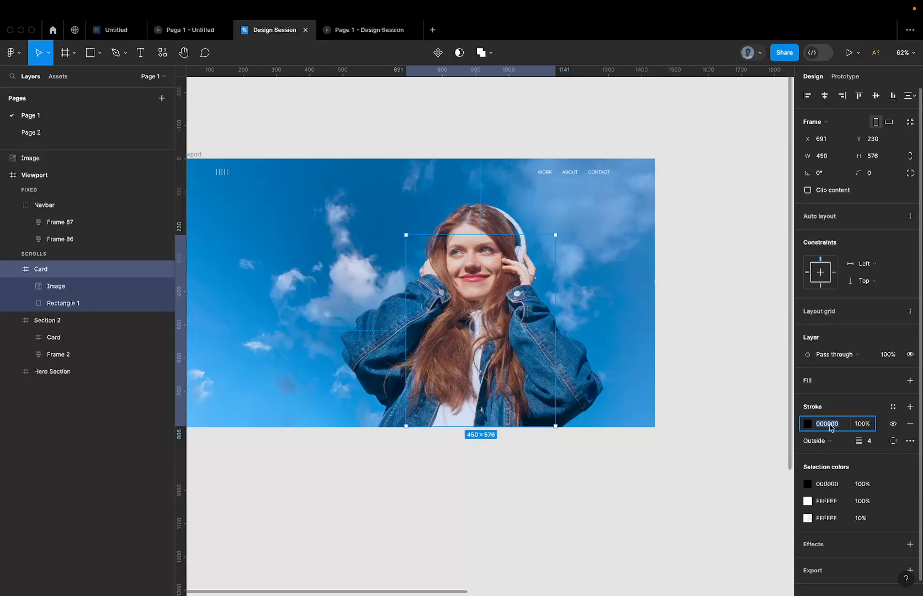
pyautogui.write('f')
pyautogui.press('Return')
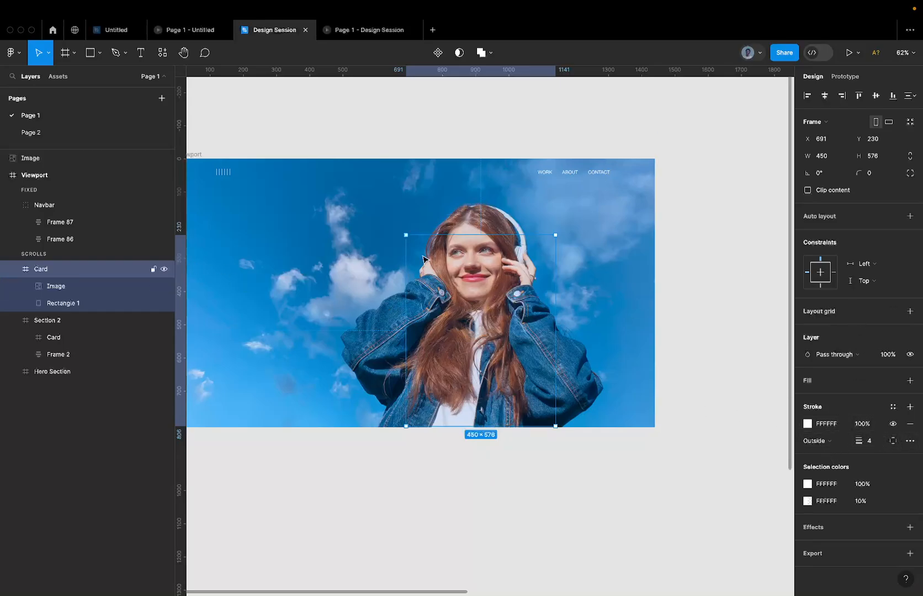
# Try clipping the Card frame's content and examine the card's upper corner, then undo the clipping
pyautogui.click(360, 267)
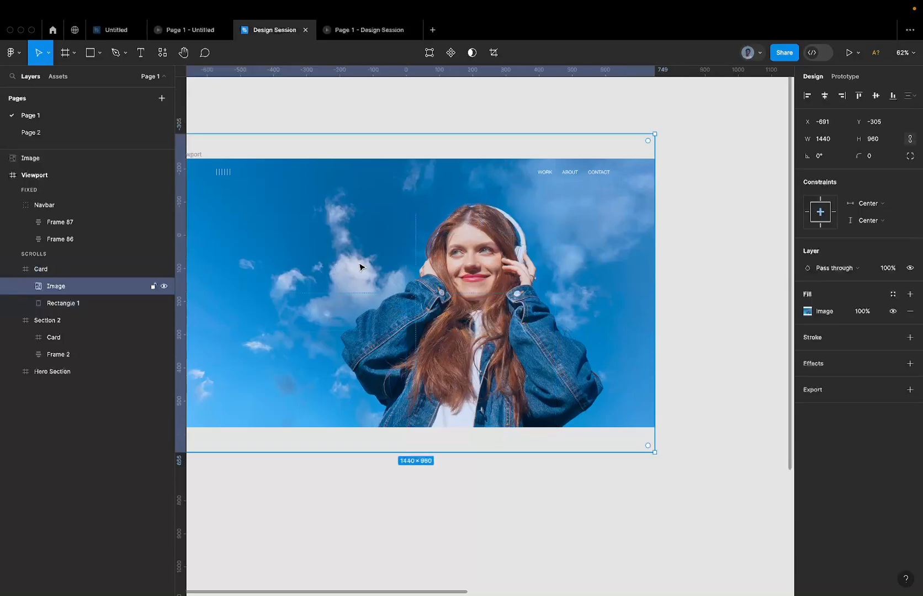
pyautogui.click(82, 269)
pyautogui.click(15, 270)
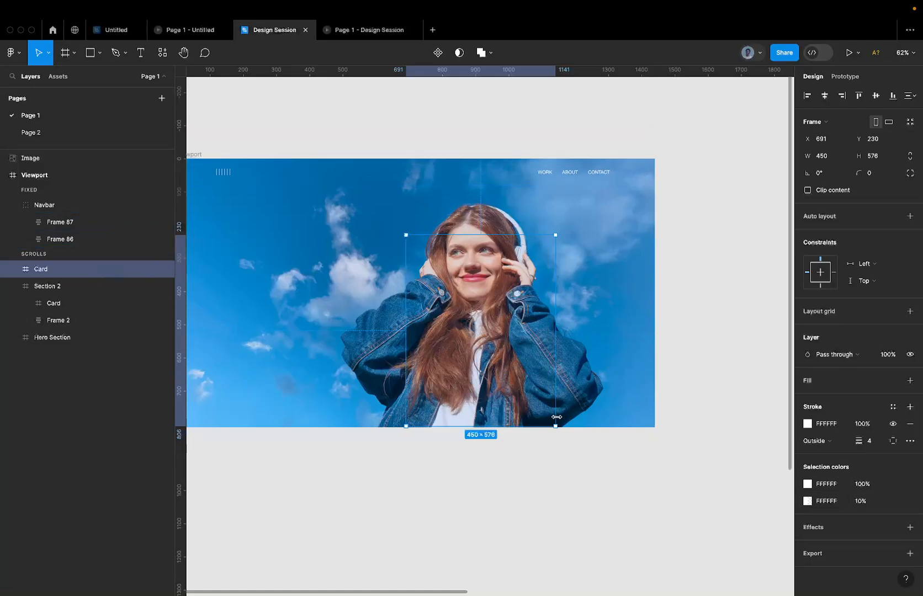
pyautogui.scroll(1, 423, 232)
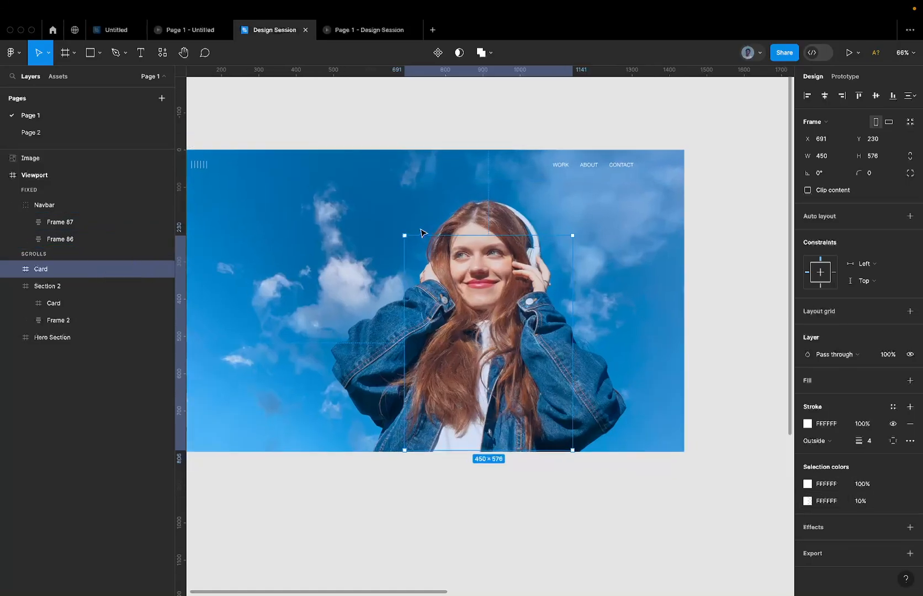
pyautogui.scroll(5, 422, 232)
pyautogui.scroll(-5, 393, 239)
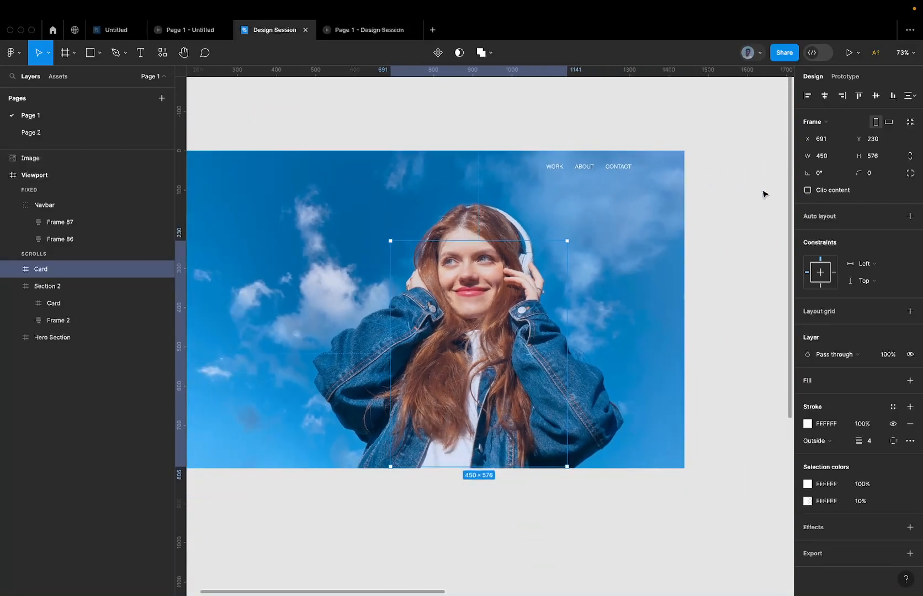
pyautogui.click(808, 190)
pyautogui.scroll(5, 393, 241)
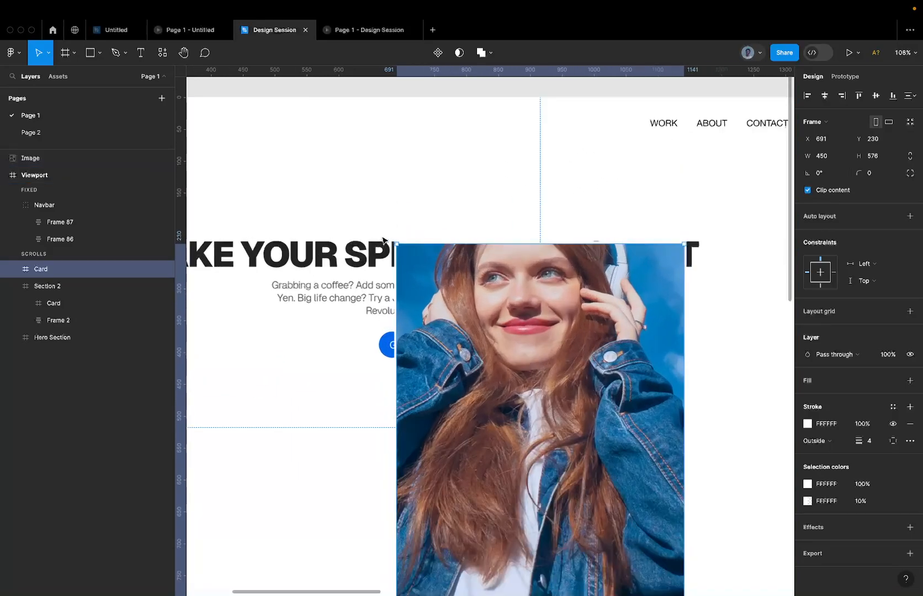
pyautogui.scroll(5, 416, 254)
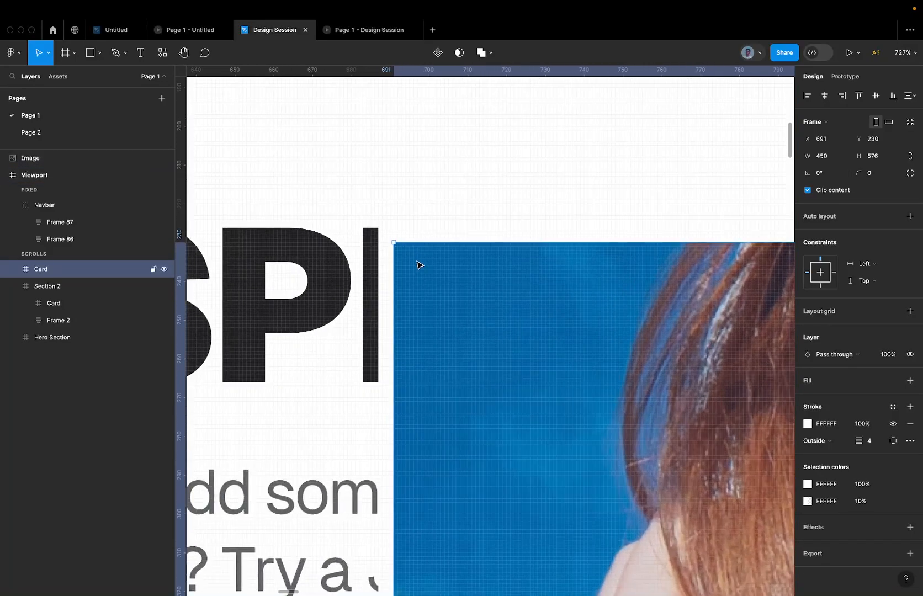
pyautogui.moveTo(420, 258); pyautogui.dragTo(402, 278)
pyautogui.press('super+z')
pyautogui.scroll(-5, 401, 279)
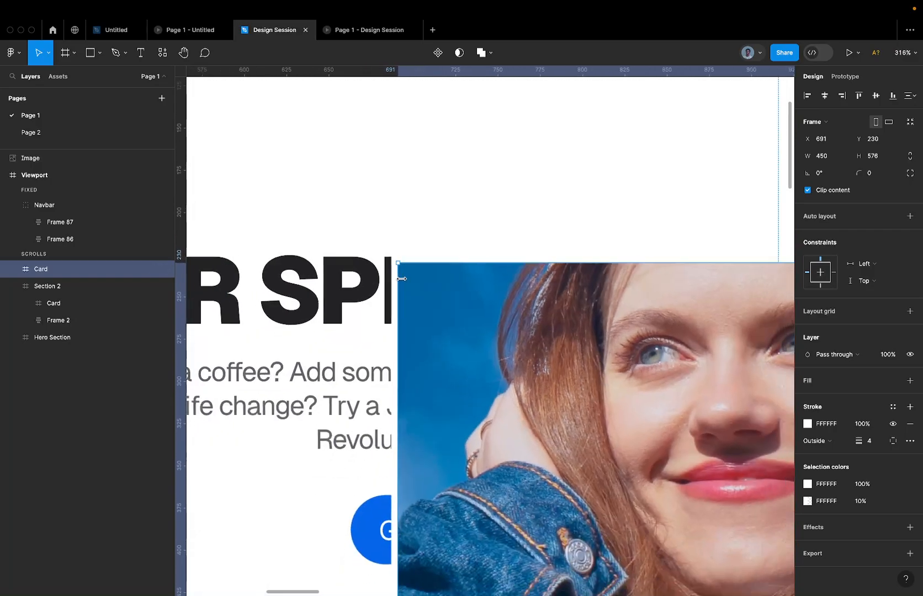
pyautogui.scroll(-3, 402, 279)
pyautogui.press('super+z')
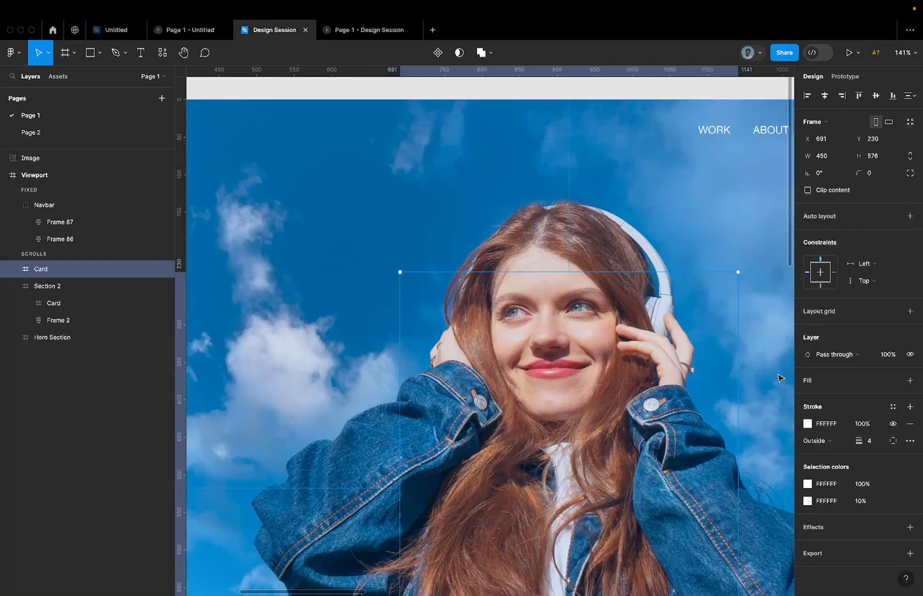
# Set the Card frame's stroke position to Inside and delete Rectangle 1 from the Card frame
pyautogui.click(817, 440)
pyautogui.click(824, 428)
pyautogui.click(11, 271)
pyautogui.click(65, 303)
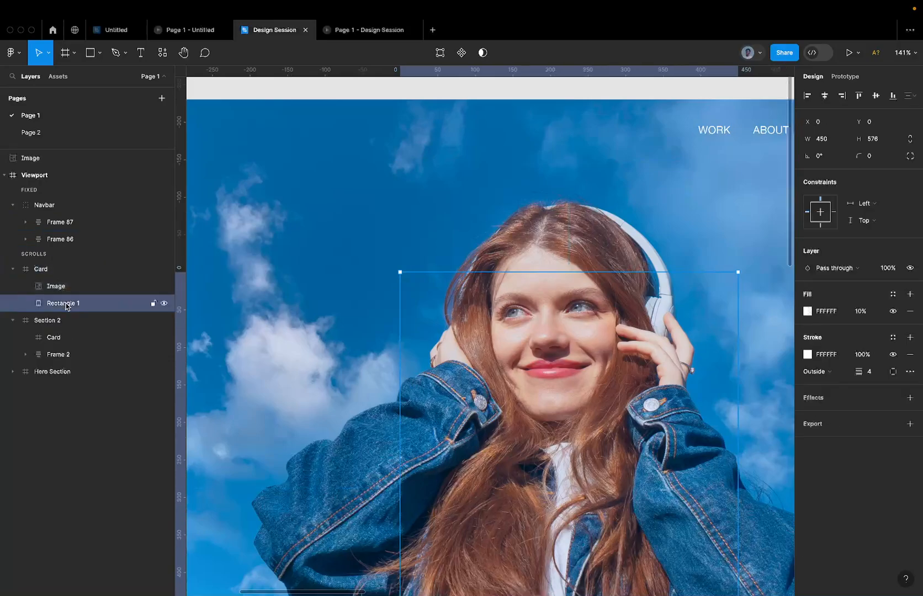
pyautogui.press('Delete')
# Set the Card frame's stroke position to Outside and clip its content so the image stays within the card
pyautogui.click(81, 271)
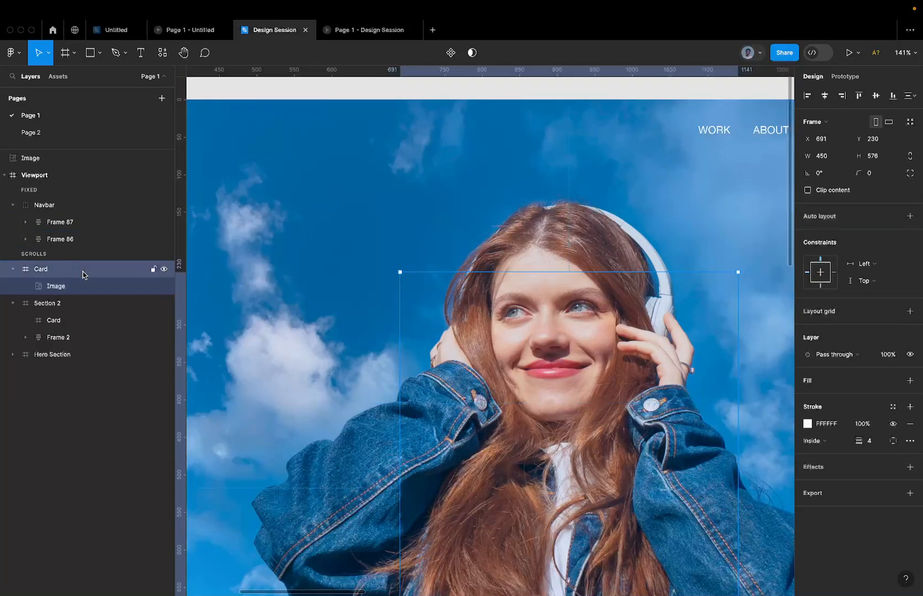
pyautogui.click(824, 441)
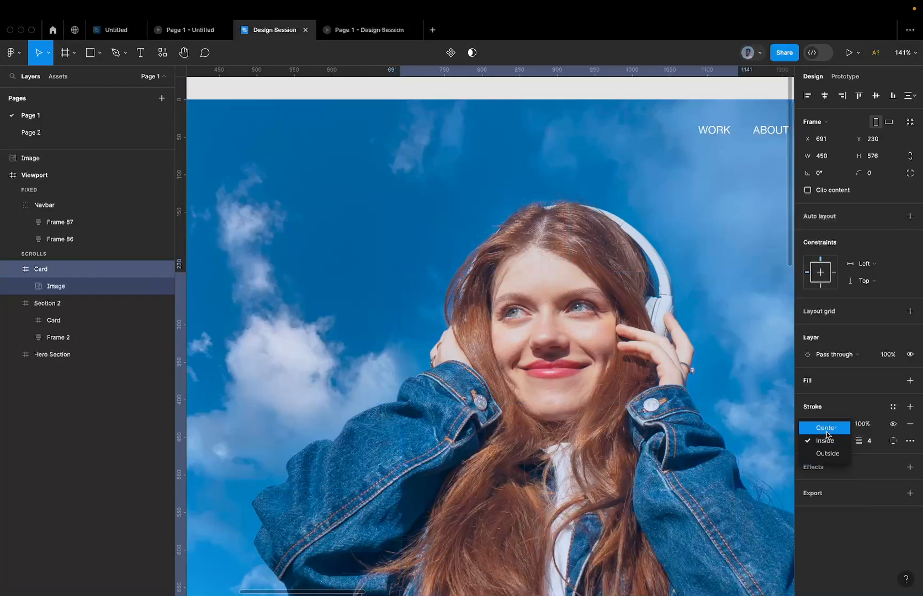
pyautogui.click(827, 453)
pyautogui.hotkey('shift', '1')
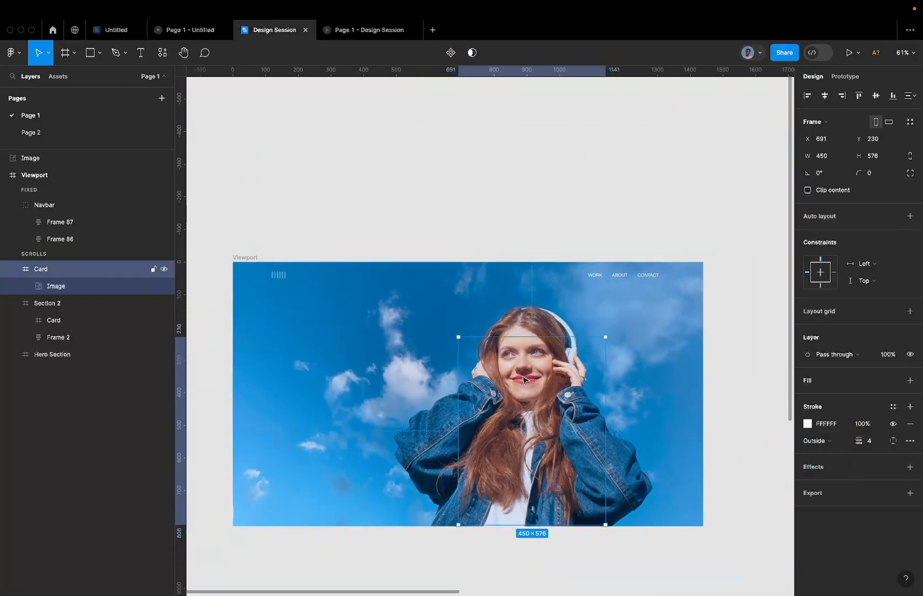
pyautogui.click(814, 190)
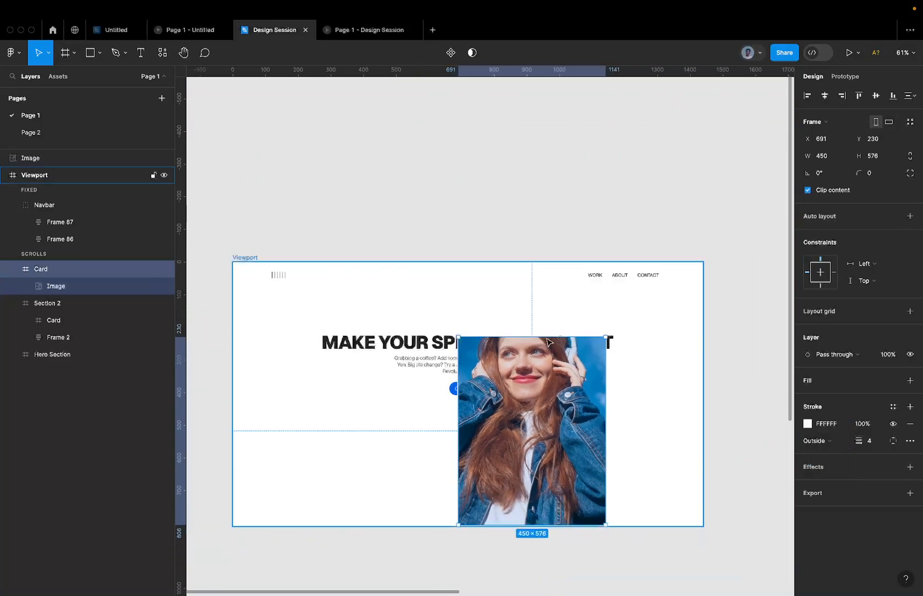
pyautogui.scroll(5, 458, 378)
pyautogui.scroll(2, 462, 377)
pyautogui.scroll(-4, 436, 323)
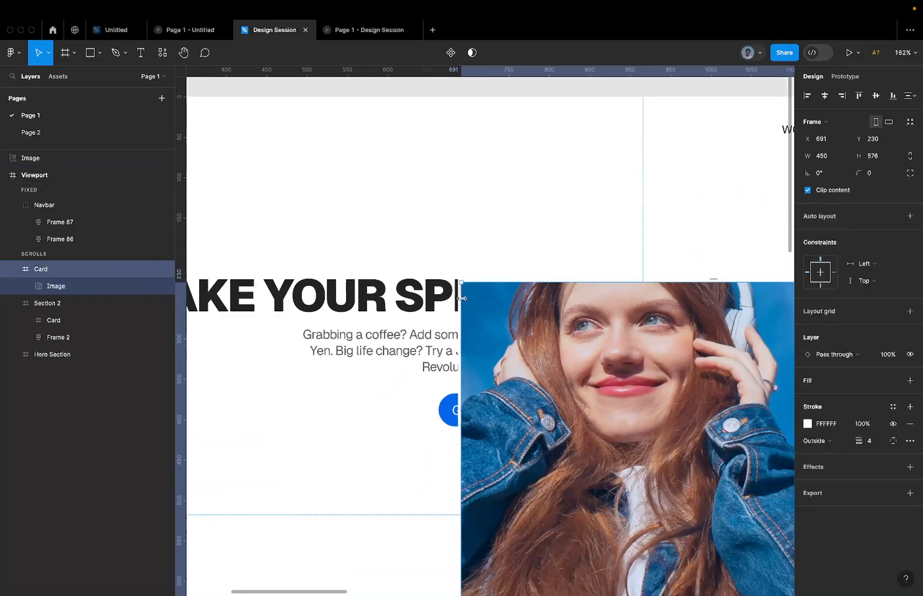
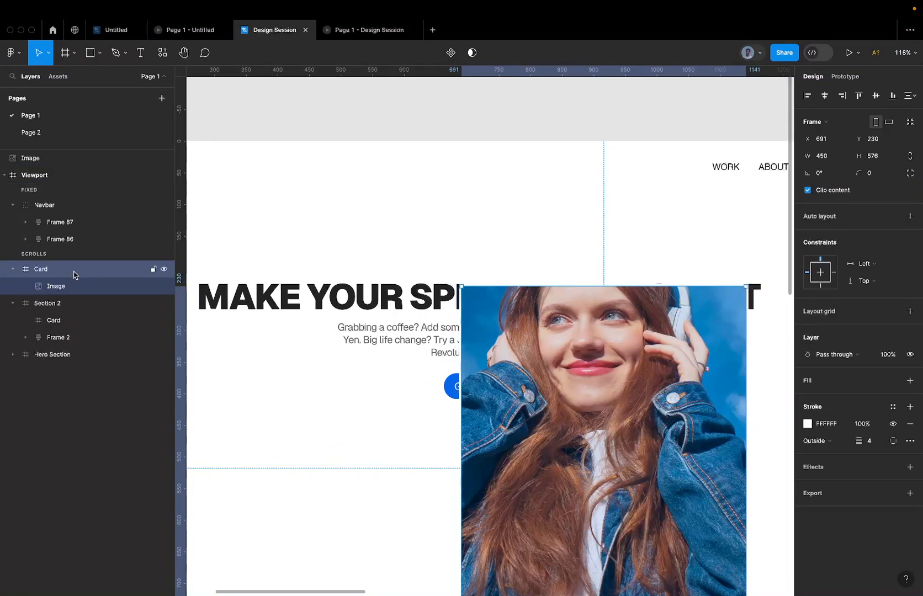
# Move the Card frame with its Image into Section 2 and delete the old empty Card frame there
pyautogui.click(91, 303)
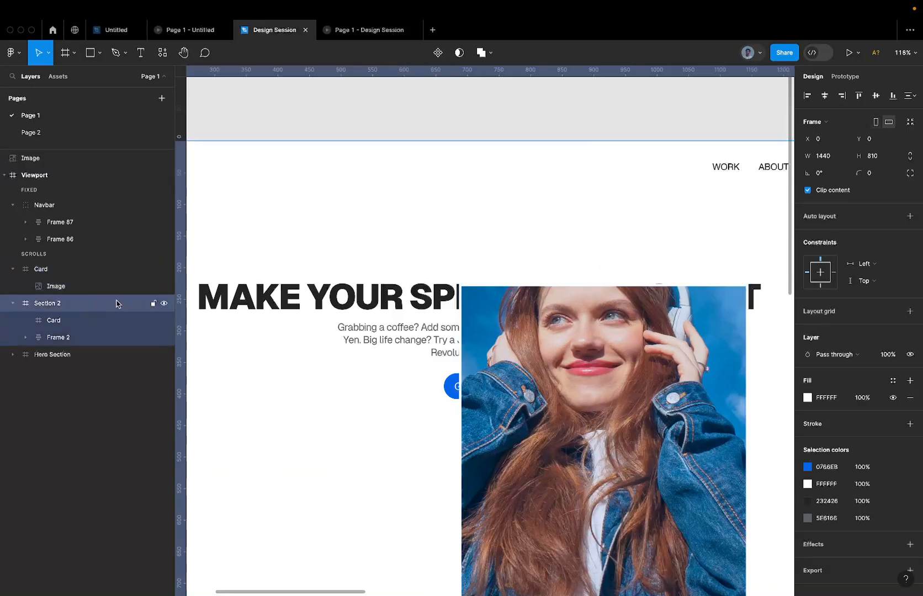
pyautogui.click(48, 270)
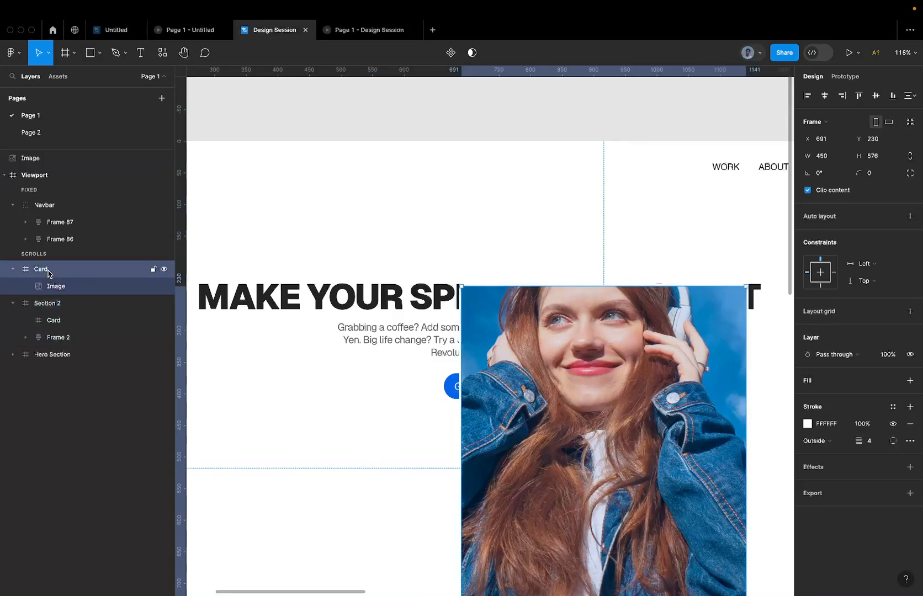
pyautogui.moveTo(48, 271); pyautogui.dragTo(51, 311)
pyautogui.click(64, 322)
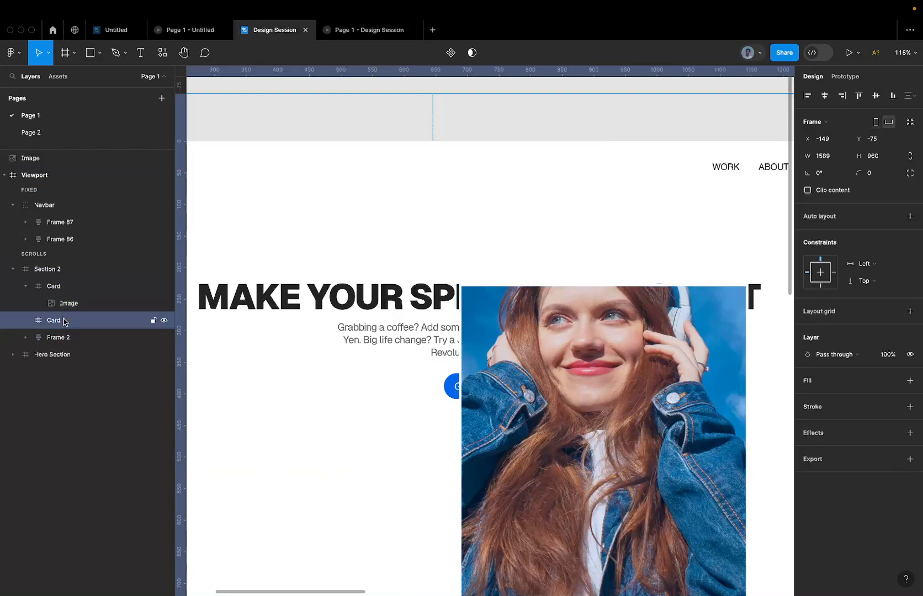
pyautogui.press('Delete')
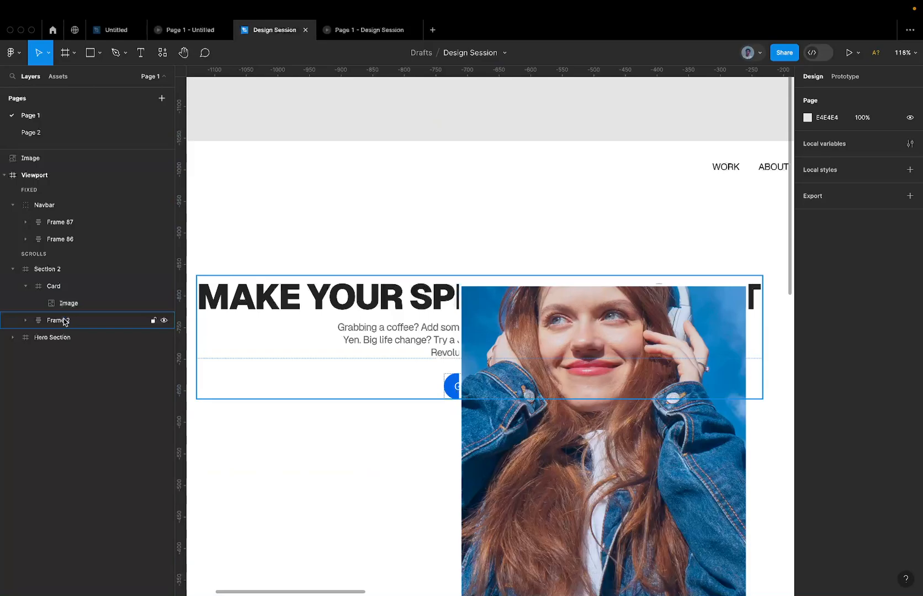
# Rename Frame 2 inside Section 2 as content
pyautogui.click(50, 269)
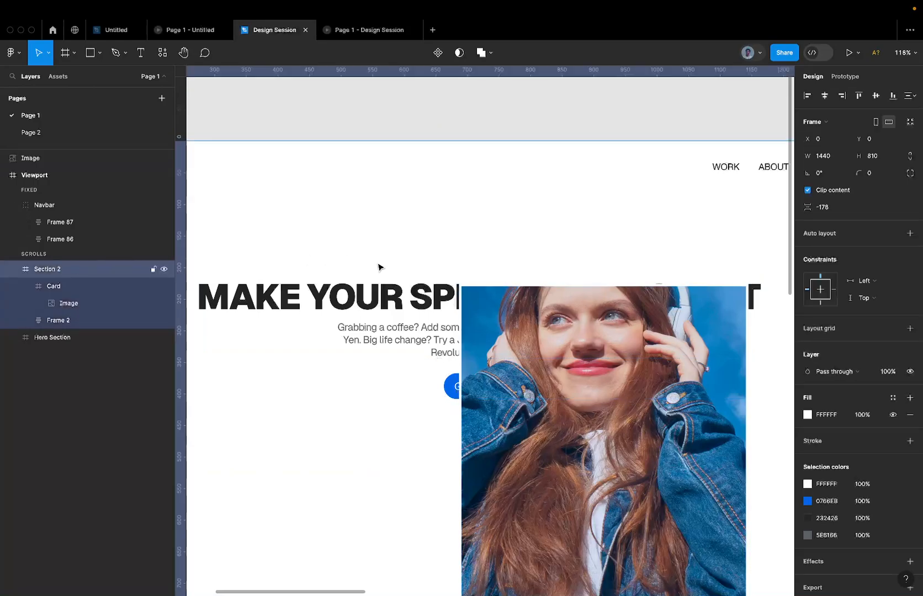
pyautogui.hotkey('shift', '2')
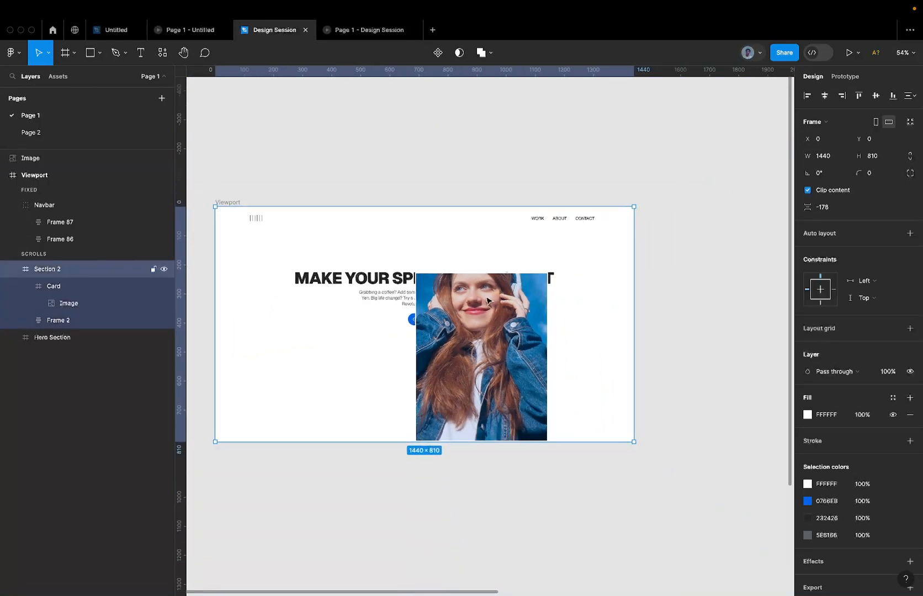
pyautogui.doubleClick(72, 321)
pyautogui.write('content')
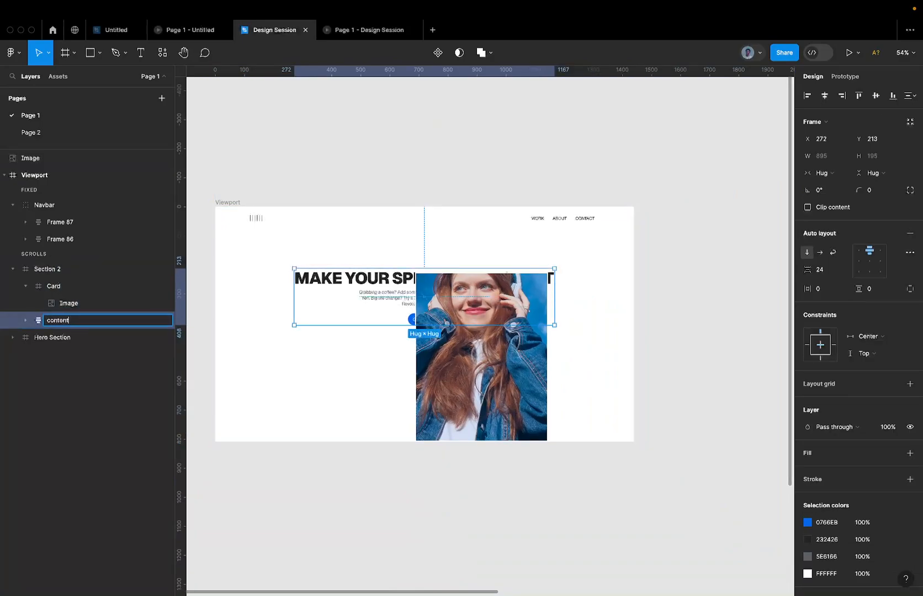
pyautogui.press('Return')
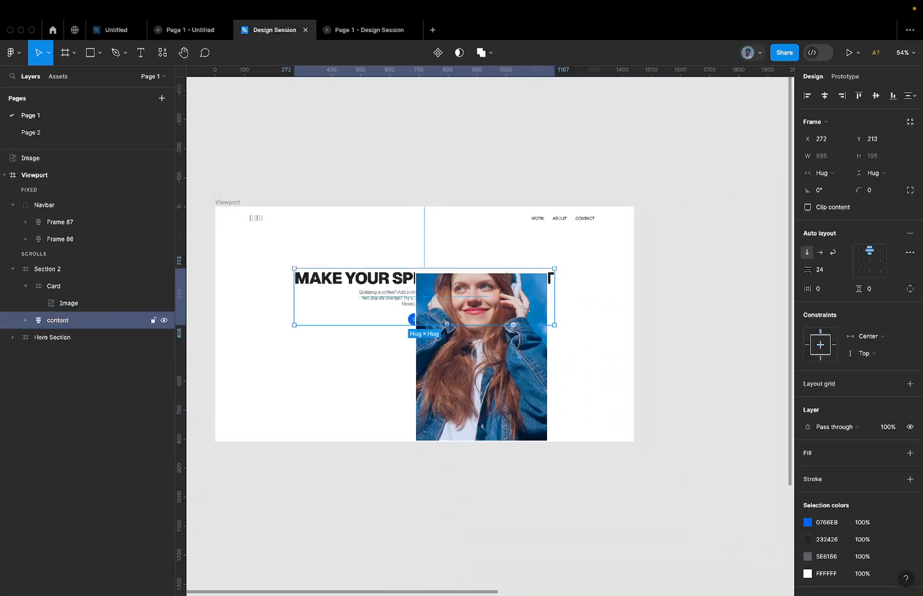
# Hide Section 2's white fill so the Hero Section behind it shows through
pyautogui.click(84, 336)
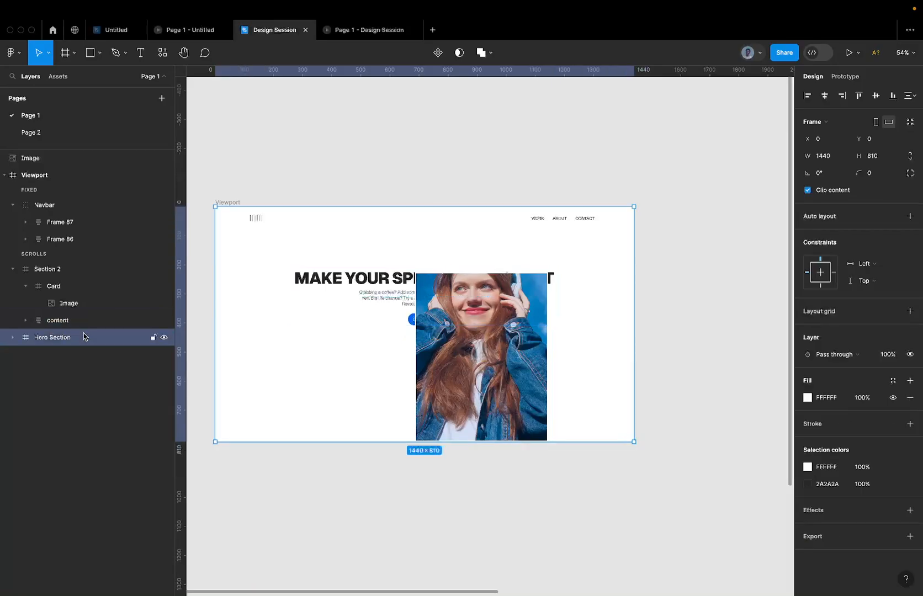
pyautogui.click(164, 269)
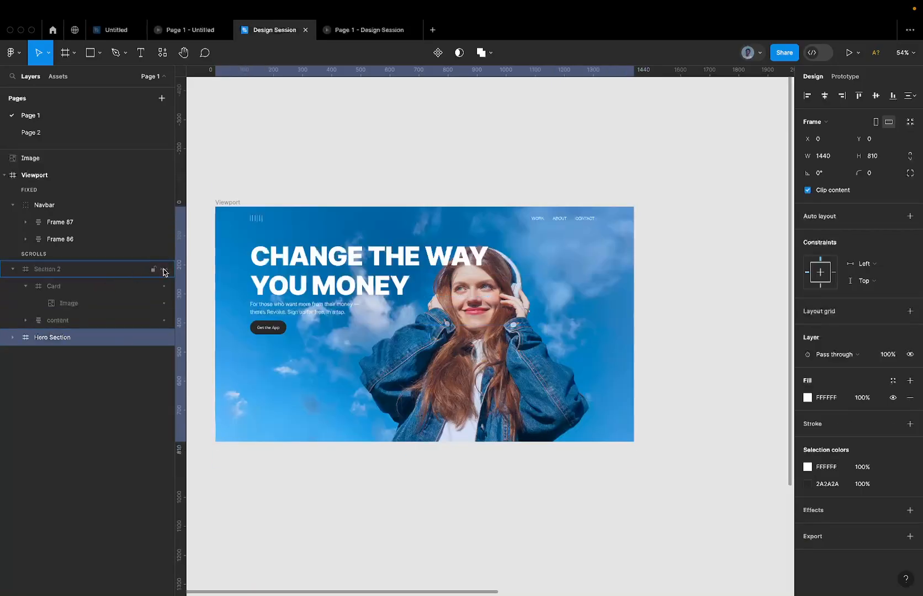
pyautogui.click(164, 270)
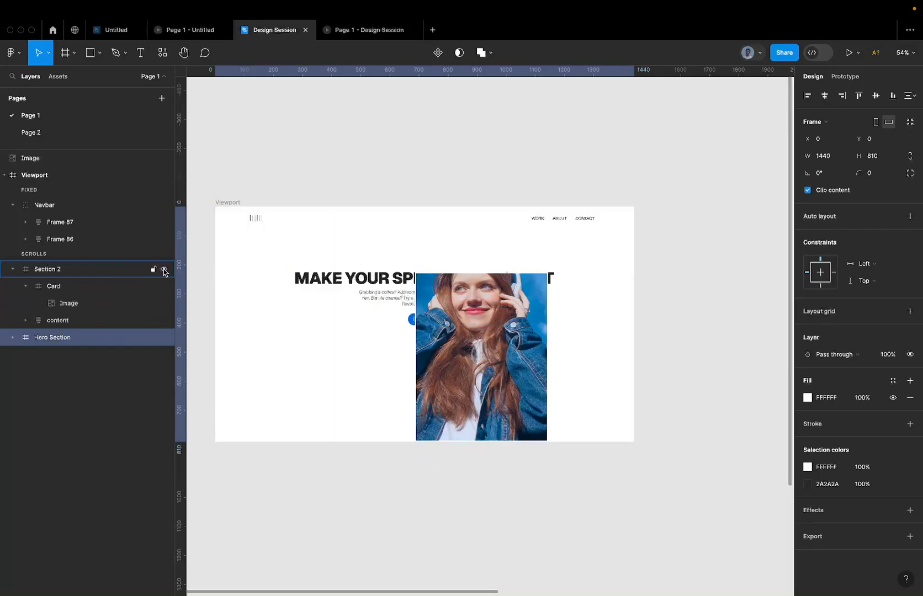
pyautogui.click(107, 276)
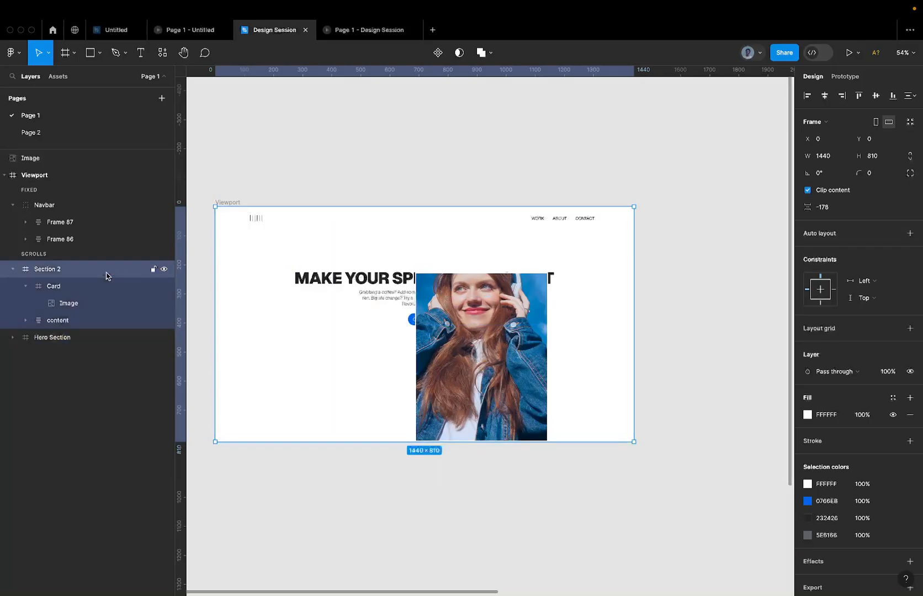
pyautogui.click(893, 414)
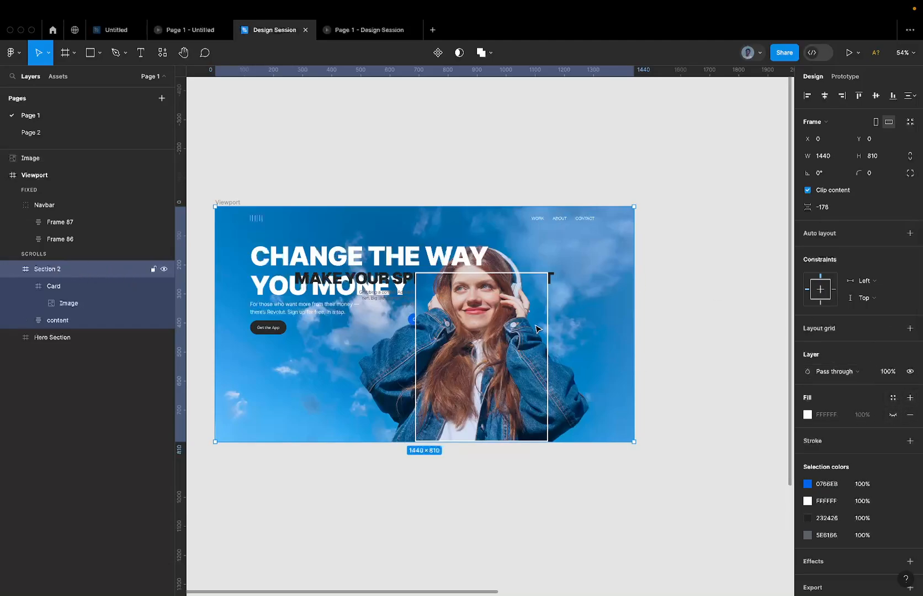
# Examine how the Card frame's cropped image lines up with the hero image behind it
pyautogui.click(99, 308)
pyautogui.click(86, 290)
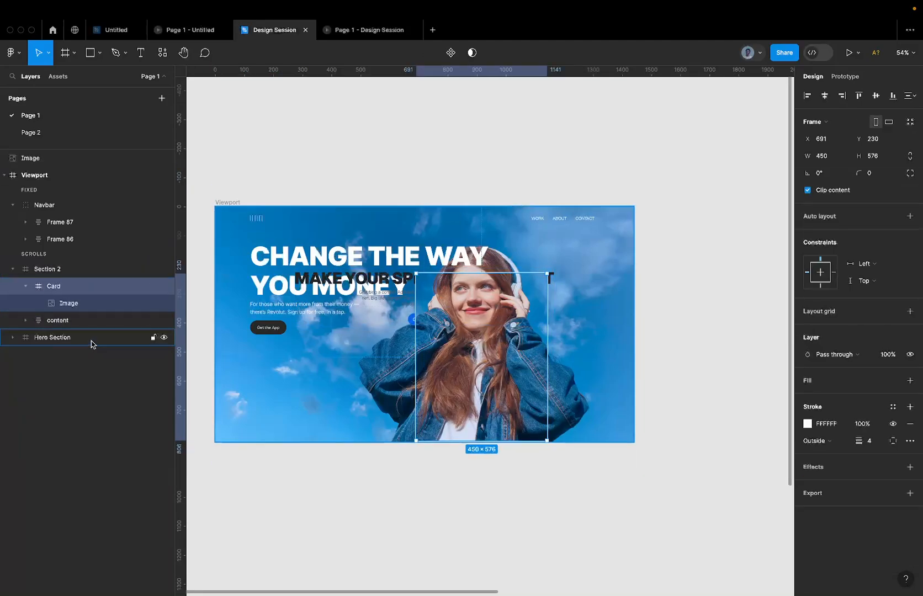
pyautogui.scroll(5, 461, 287)
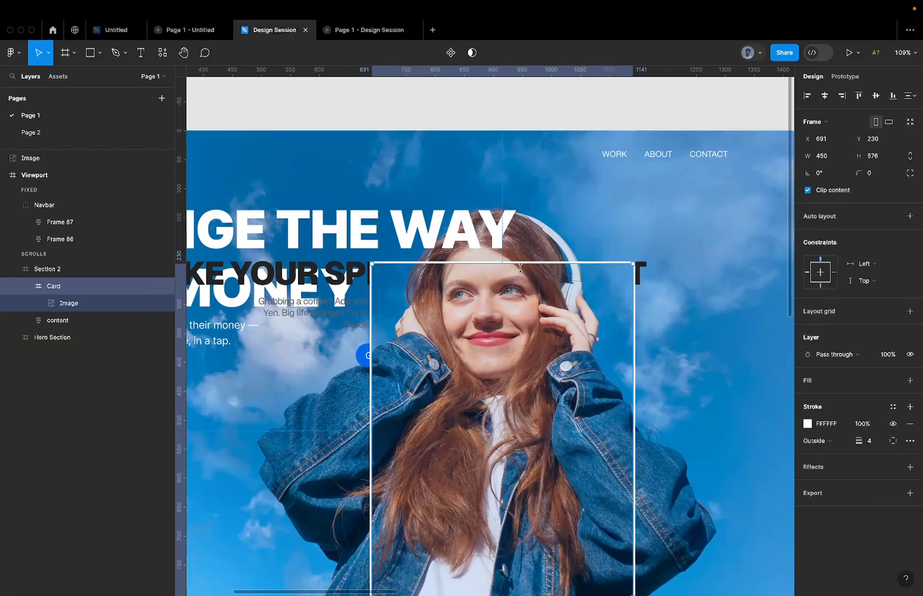
pyautogui.scroll(-5, 523, 273)
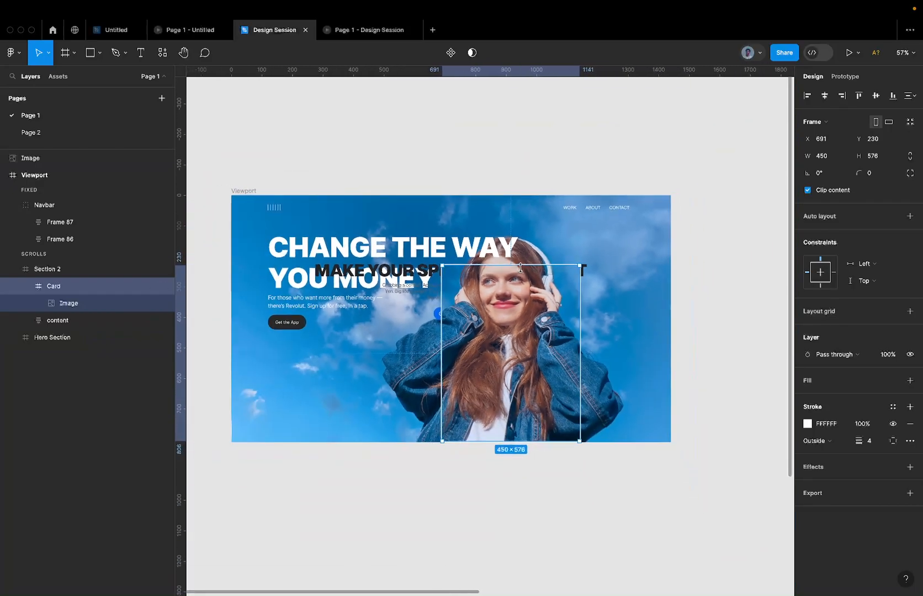
pyautogui.scroll(6, 519, 260)
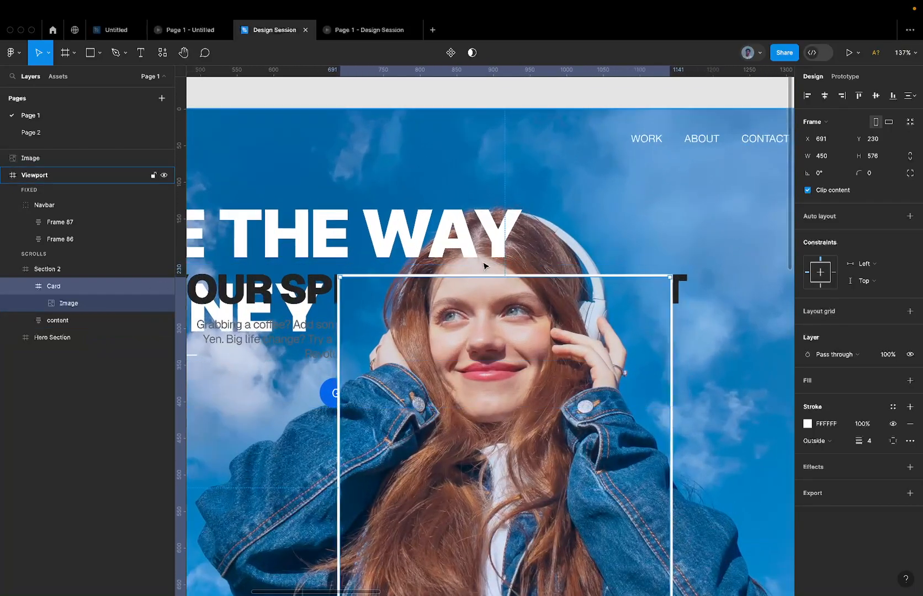
pyautogui.scroll(2, 480, 271)
pyautogui.scroll(-5, 455, 274)
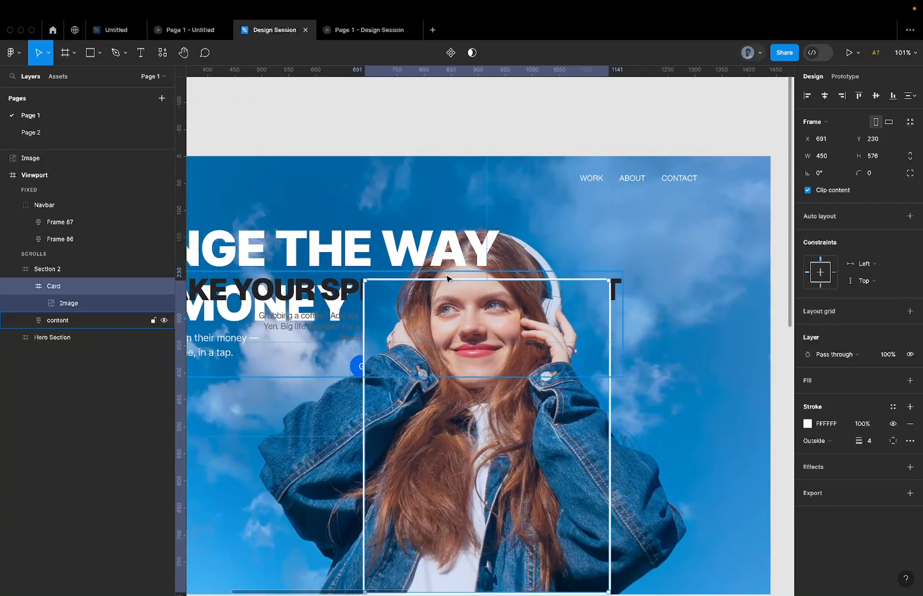
pyautogui.click(102, 273)
pyautogui.scroll(-5, 325, 266)
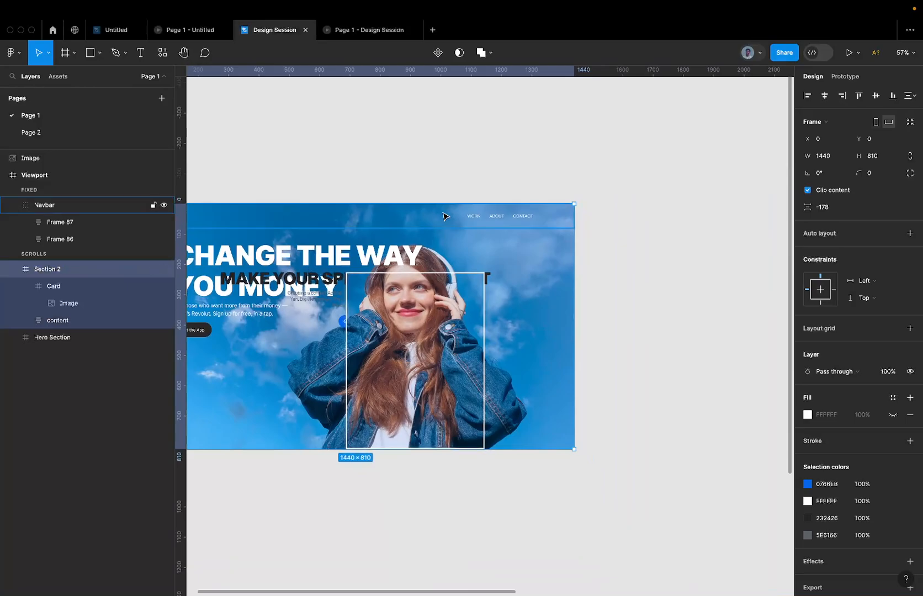
pyautogui.hscroll(-1, 445, 217)
pyautogui.hscroll(-3, 446, 216)
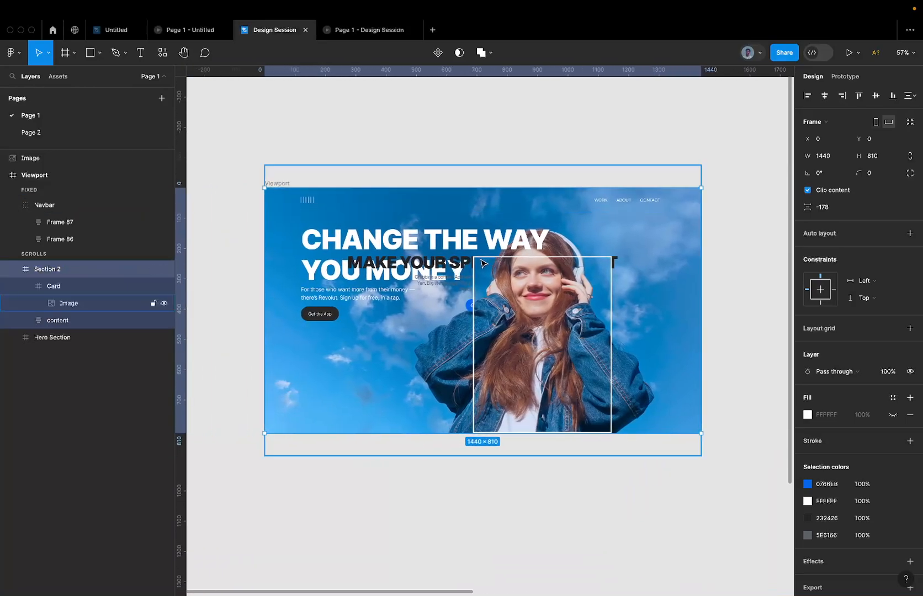
# Duplicate the Card frame with its Image inside Section 2
pyautogui.click(79, 286)
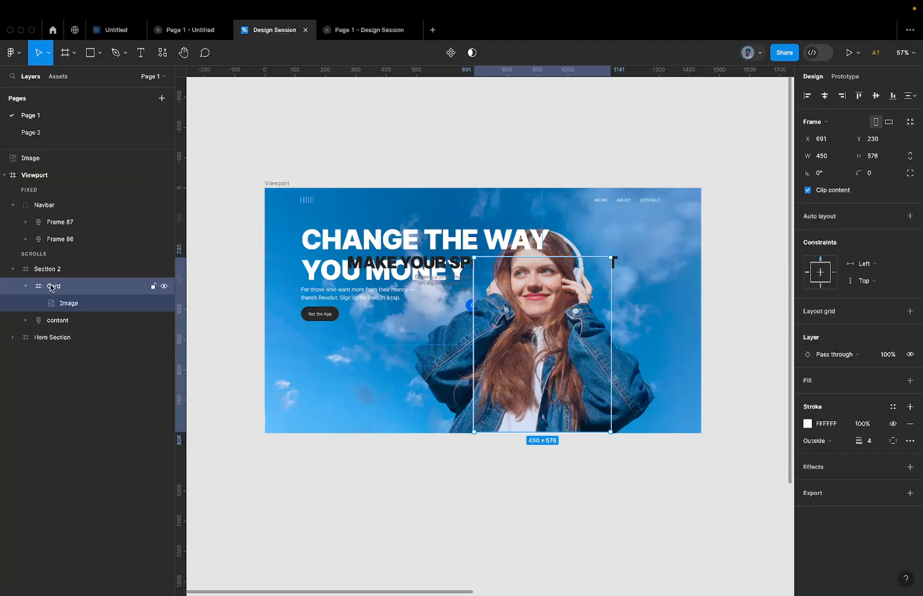
pyautogui.click(26, 287)
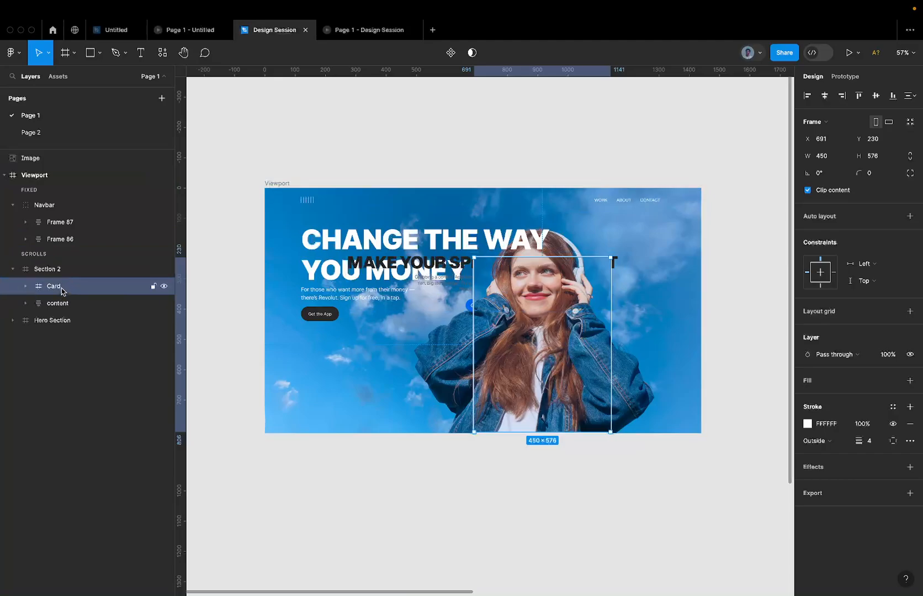
pyautogui.hotkey('ctrl', 'd')
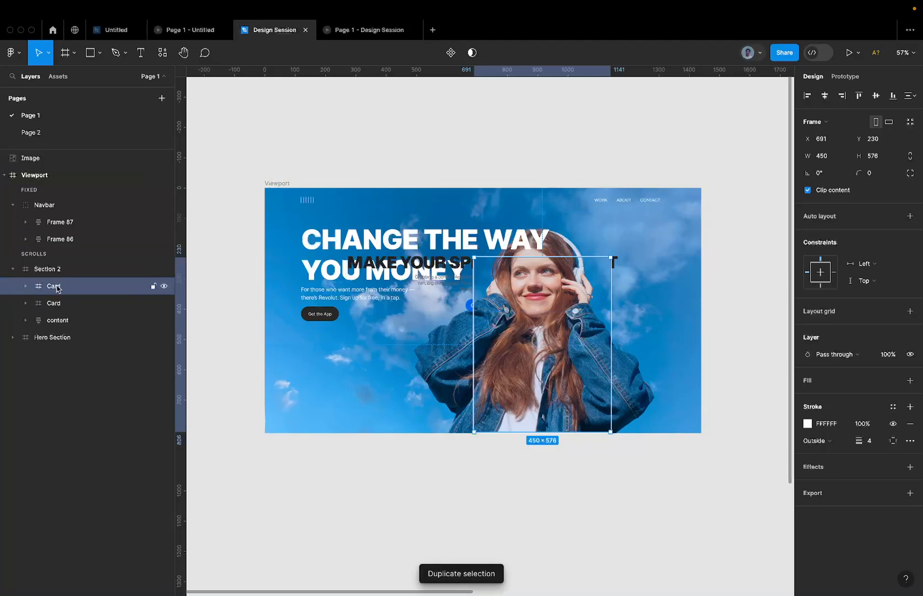
pyautogui.click(26, 286)
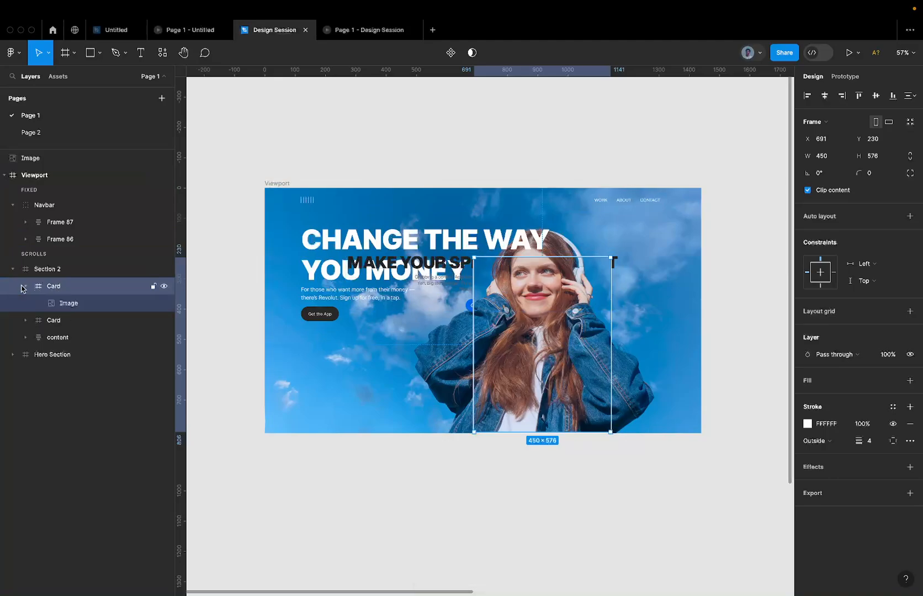
pyautogui.click(55, 326)
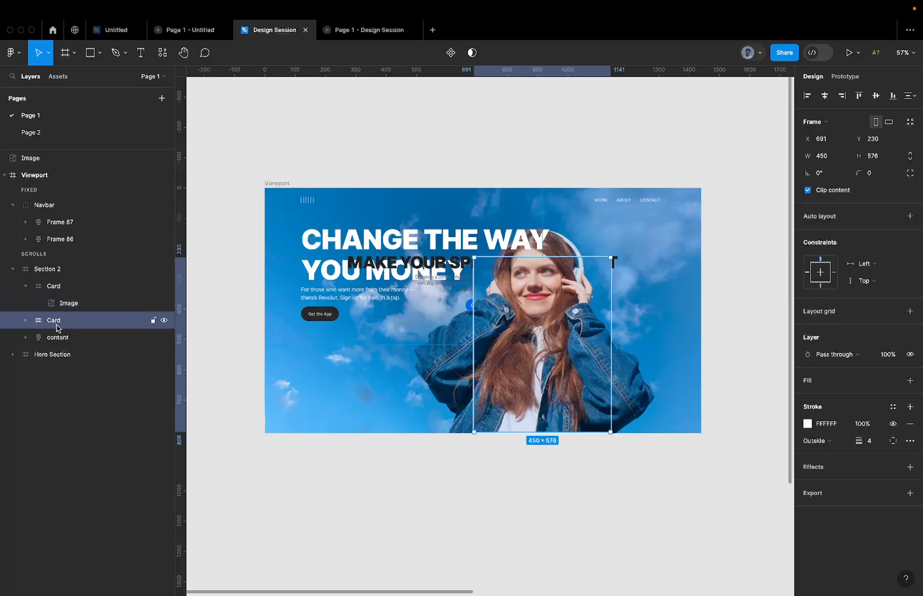
pyautogui.doubleClick(51, 288)
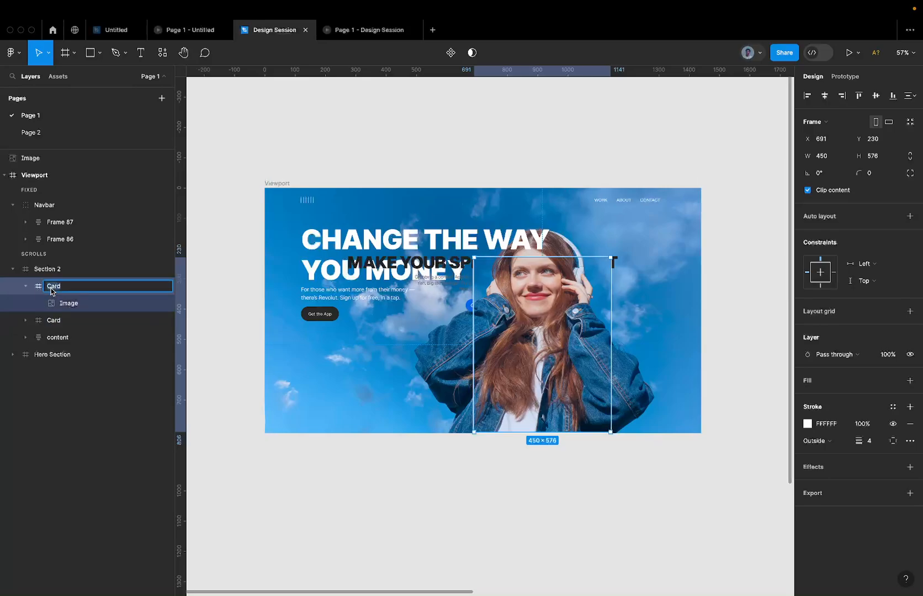
# Ungroup the Section 2 frame so both Card frames and content sit directly in Viewport
pyautogui.click(70, 267)
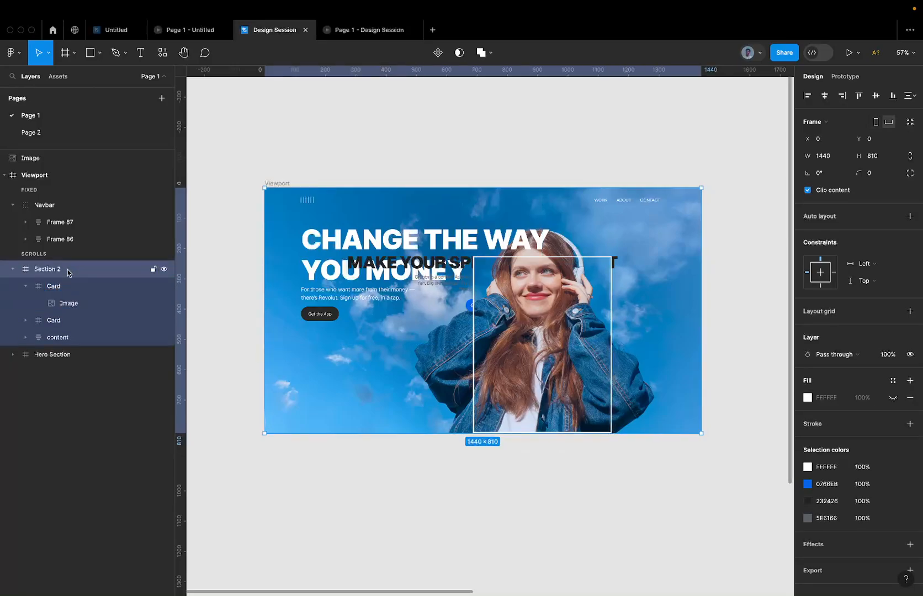
pyautogui.rightClick(69, 271)
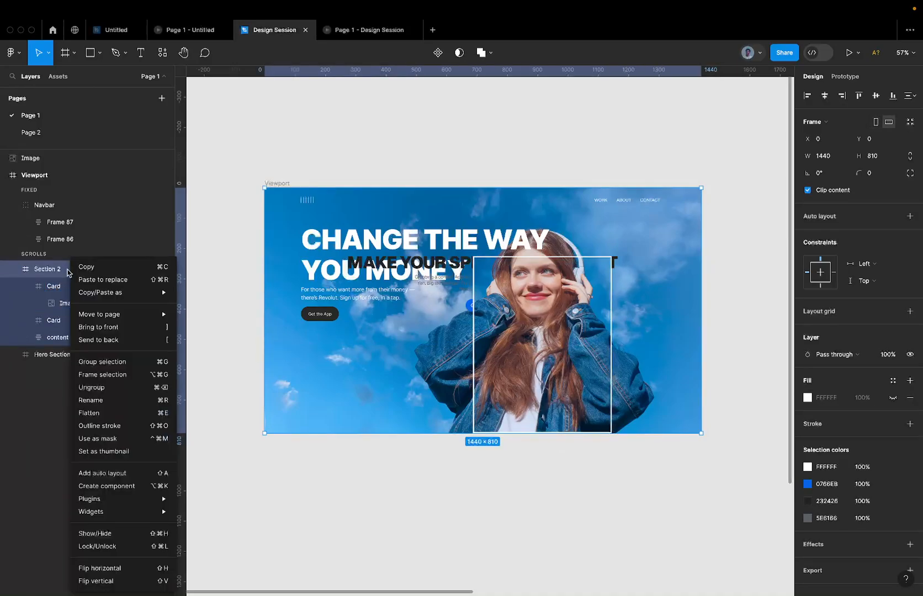
pyautogui.click(99, 387)
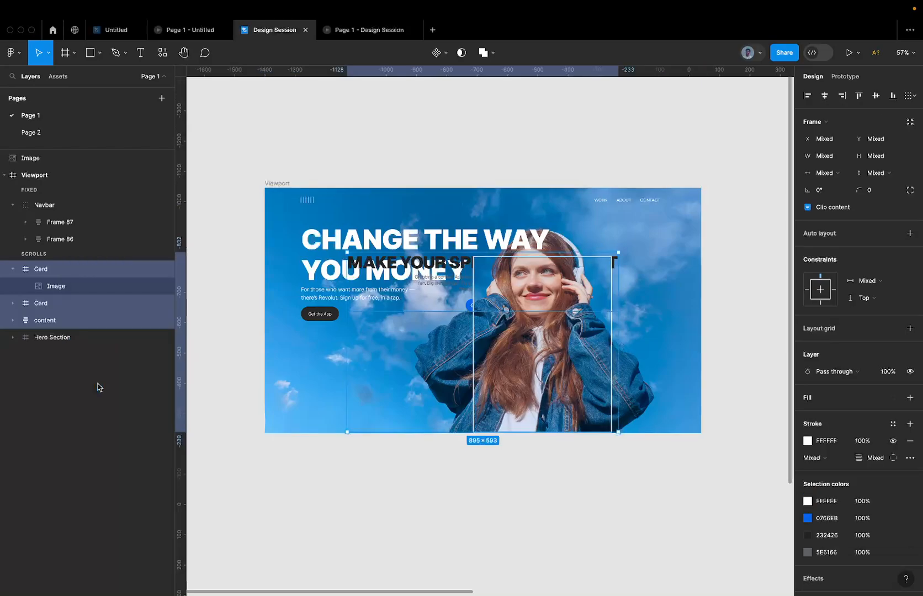
# Rename the uppermost Card frame as Section 2
pyautogui.click(49, 274)
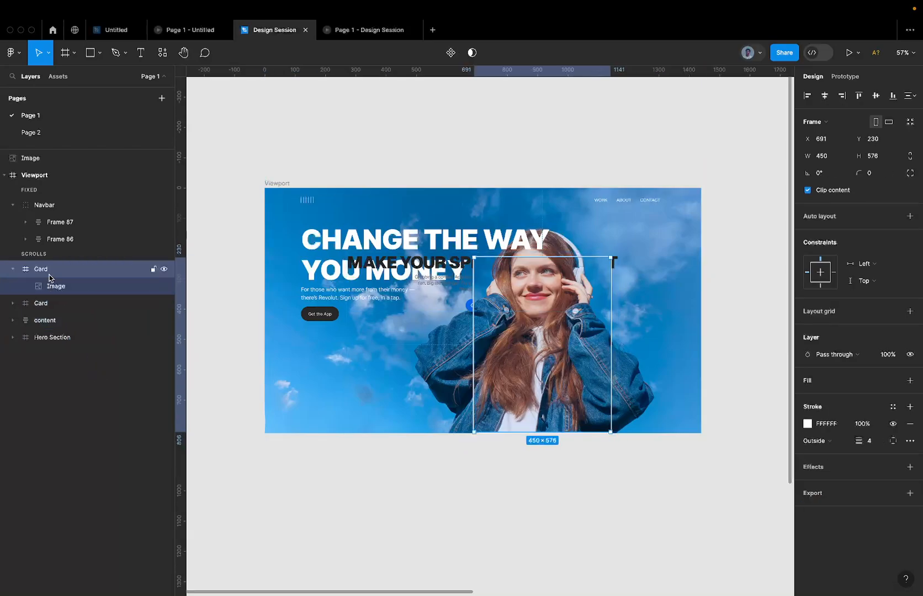
pyautogui.click(41, 303)
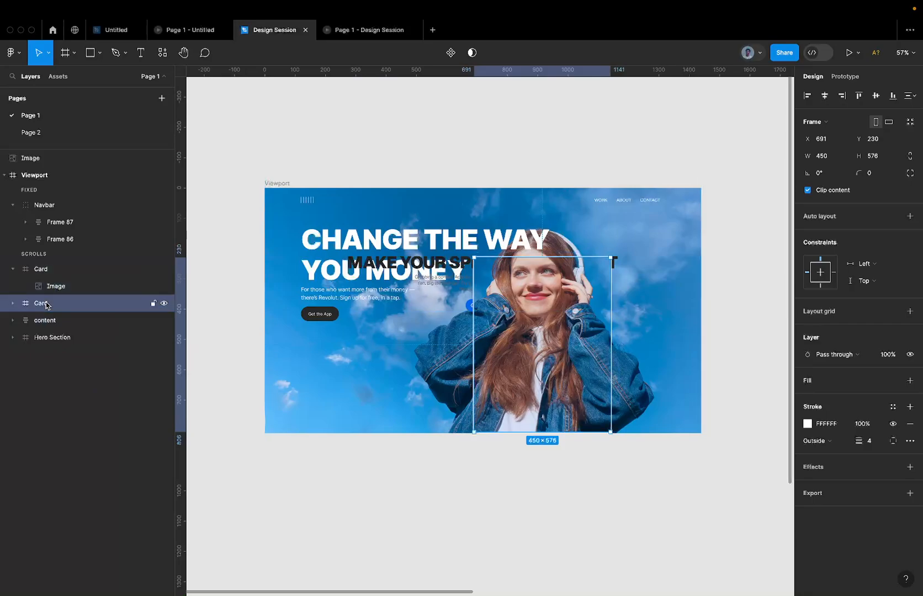
pyautogui.doubleClick(38, 270)
pyautogui.write('Section')
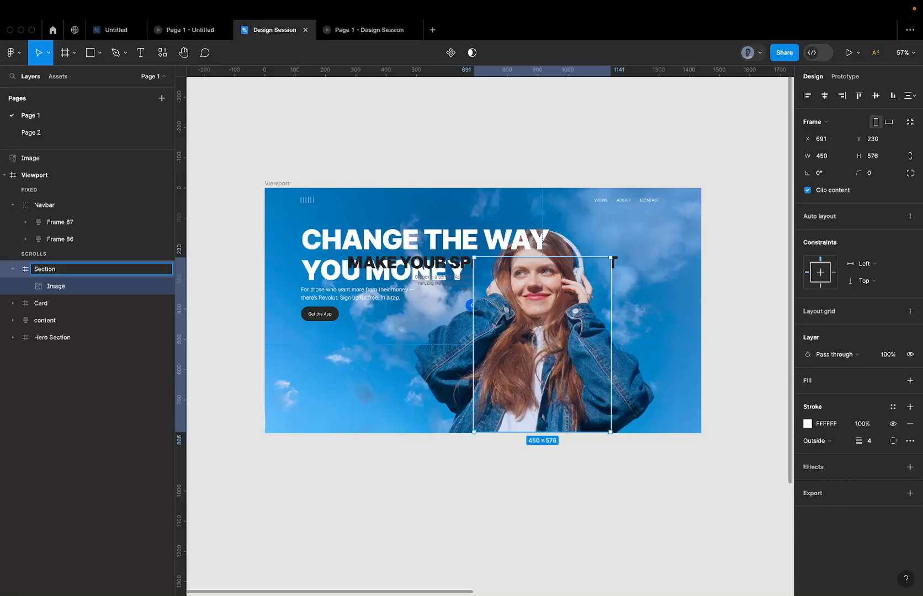
pyautogui.press('Return')
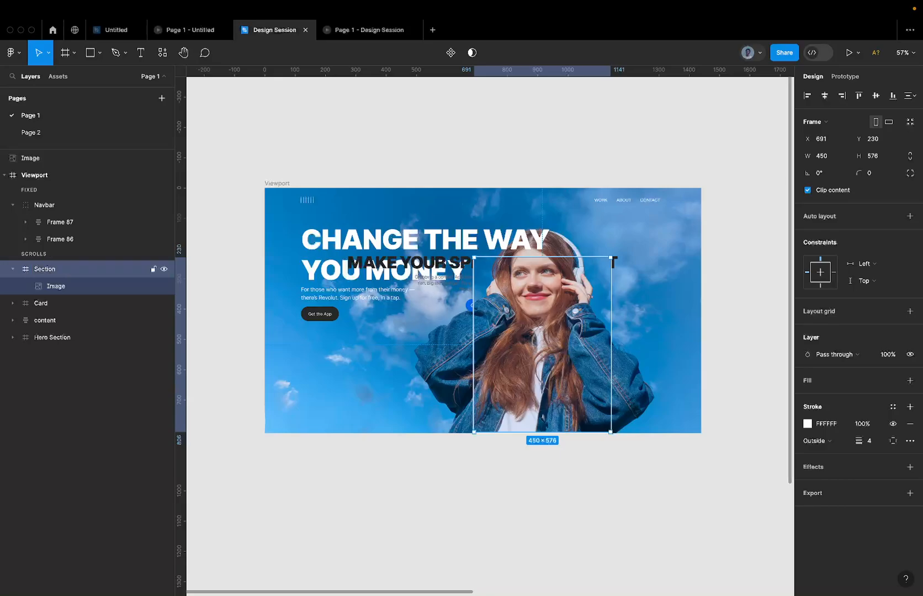
pyautogui.doubleClick(39, 270)
pyautogui.press('Right')
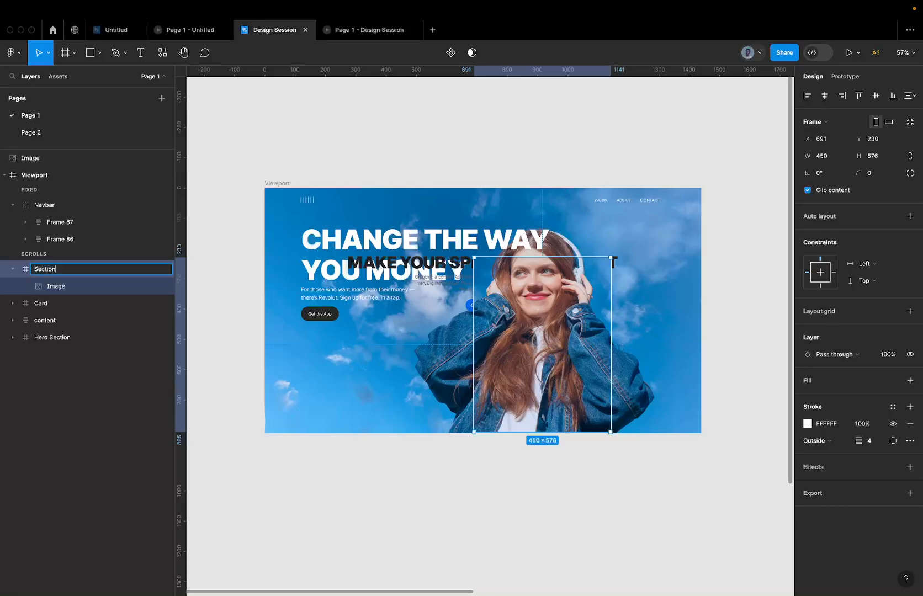
pyautogui.press('Return')
# Delete the Image inside the new Section 2 frame
pyautogui.click(47, 305)
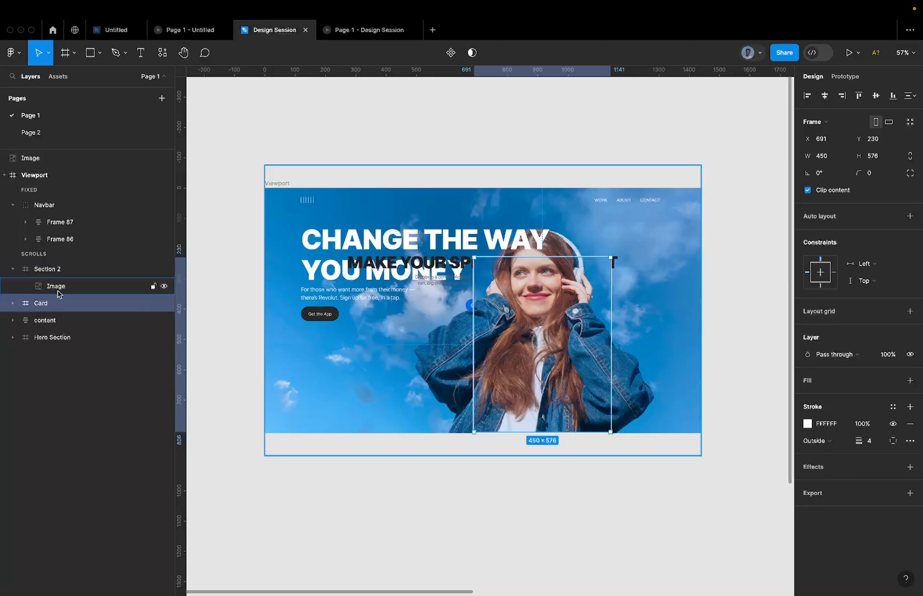
pyautogui.click(111, 287)
pyautogui.press('Delete')
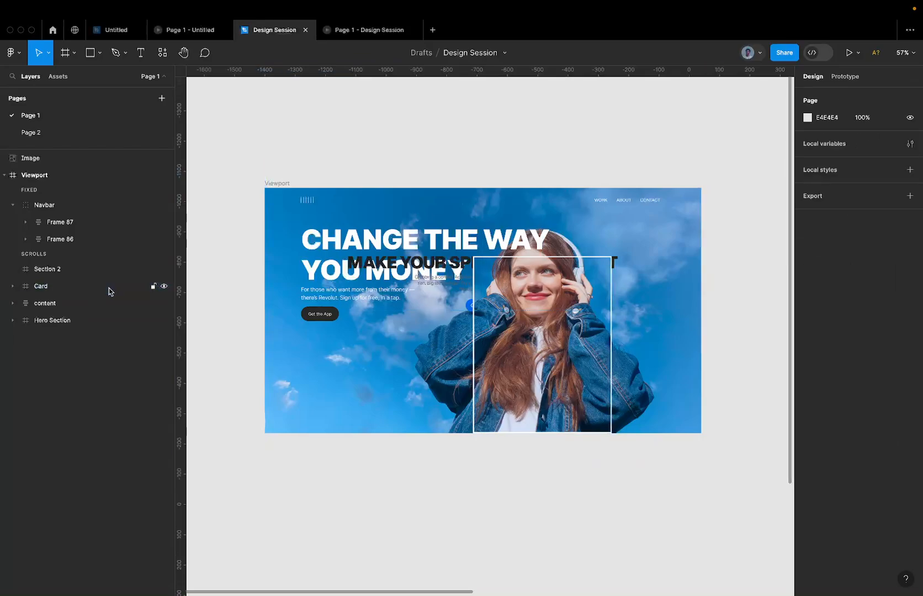
# Move the Card frame and the content frame into the new Section 2 frame
pyautogui.click(58, 269)
pyautogui.moveTo(52, 292); pyautogui.dragTo(60, 271)
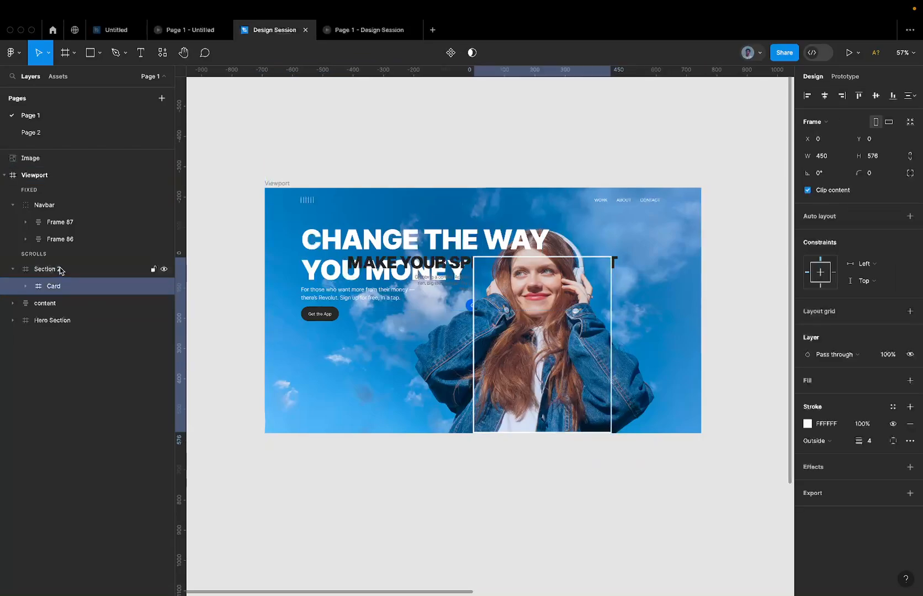
pyautogui.click(50, 303)
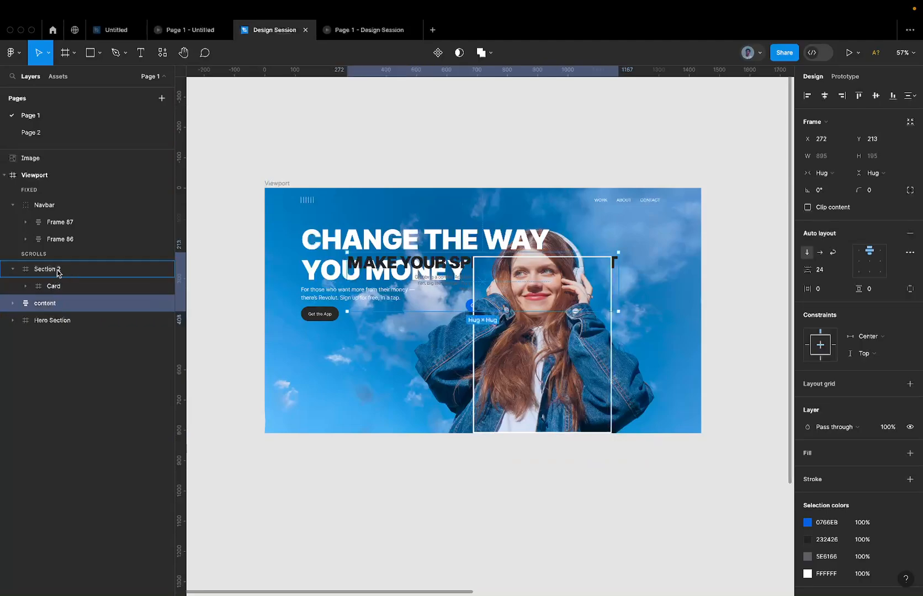
pyautogui.moveTo(59, 270); pyautogui.dragTo(59, 270)
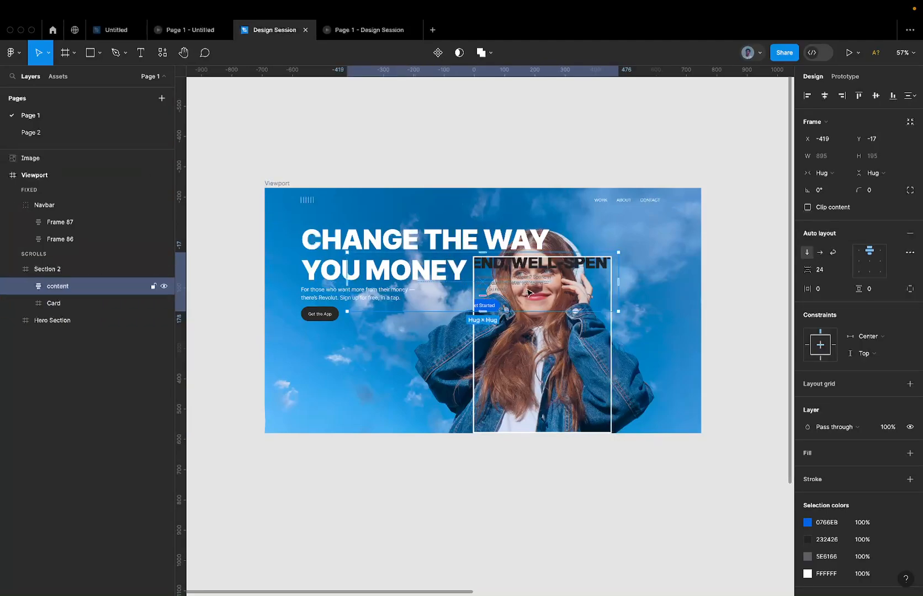
# Send the content frame backward beneath Card within Section 2 and select the Section 2 frame
pyautogui.scroll(3, 514, 290)
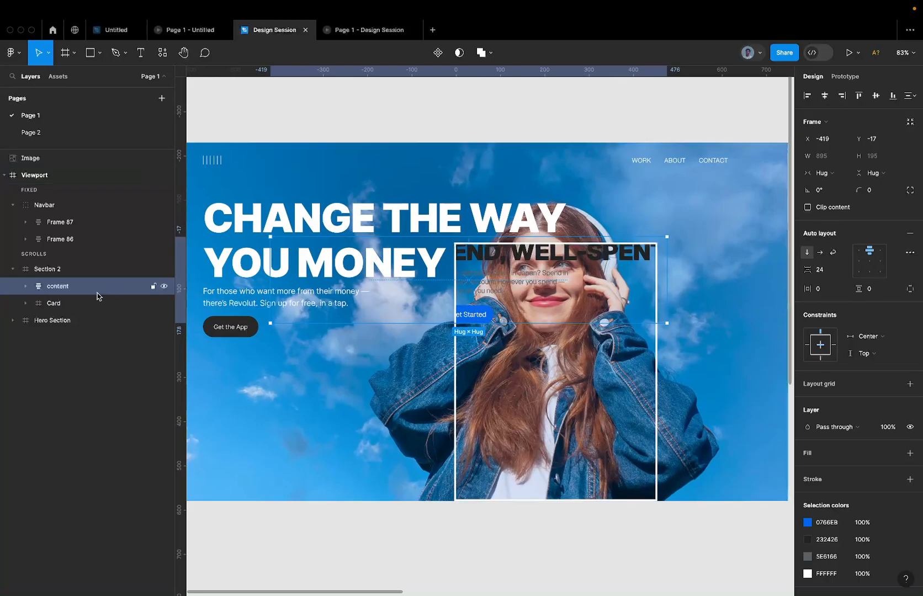
pyautogui.click(59, 271)
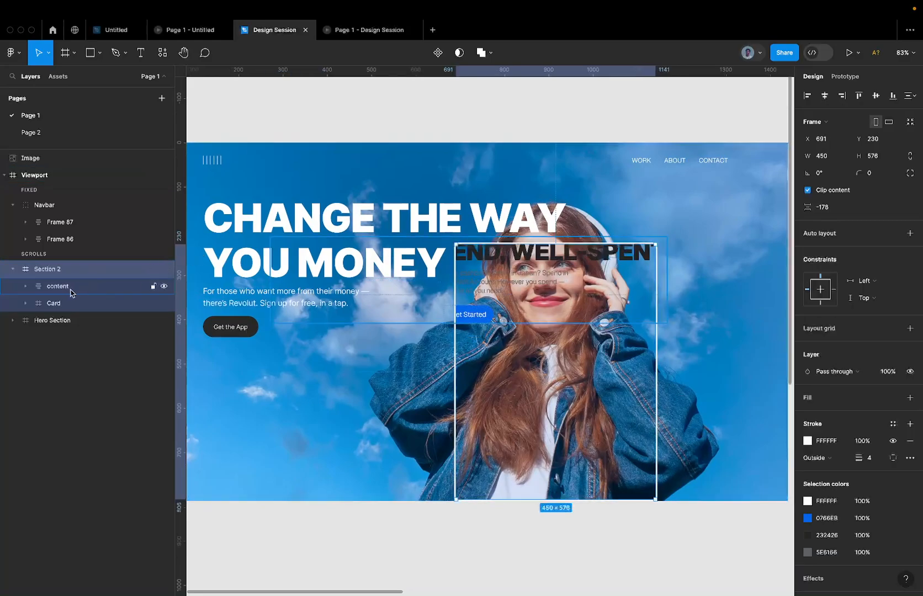
pyautogui.click(70, 292)
pyautogui.press('super+bracketleft')
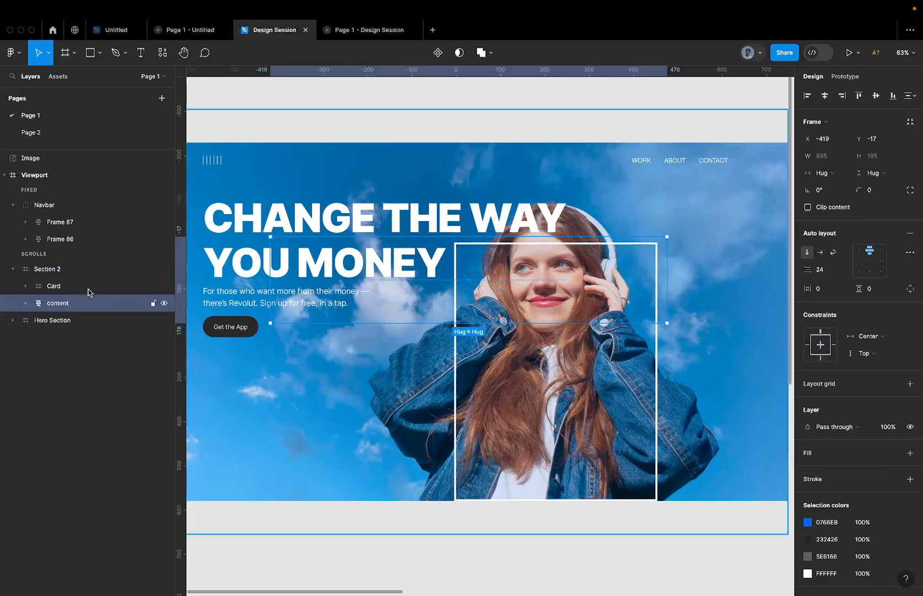
pyautogui.click(112, 269)
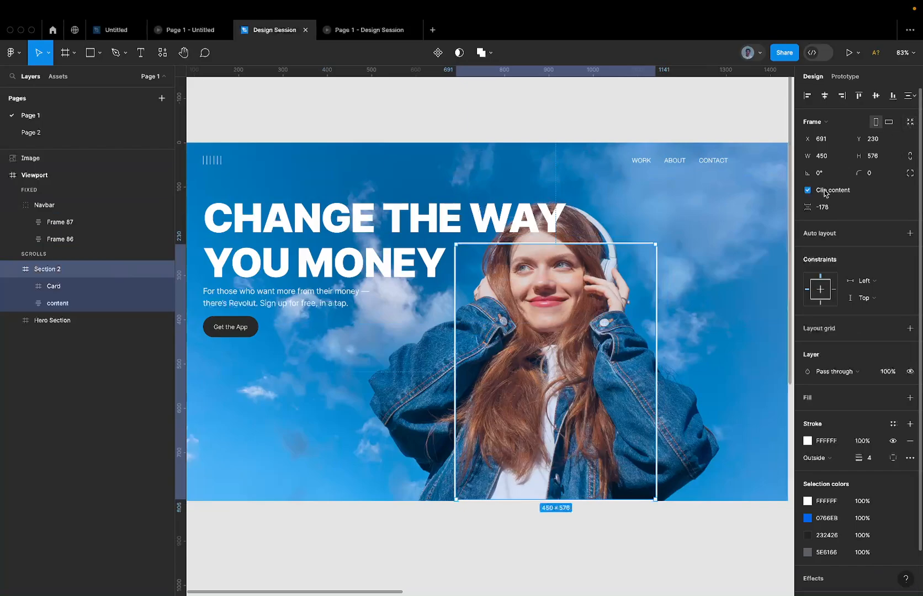
# Turn off Section 2's Clip content to inspect its overflowing content, and turn clipping back on
pyautogui.scroll(-5, 541, 240)
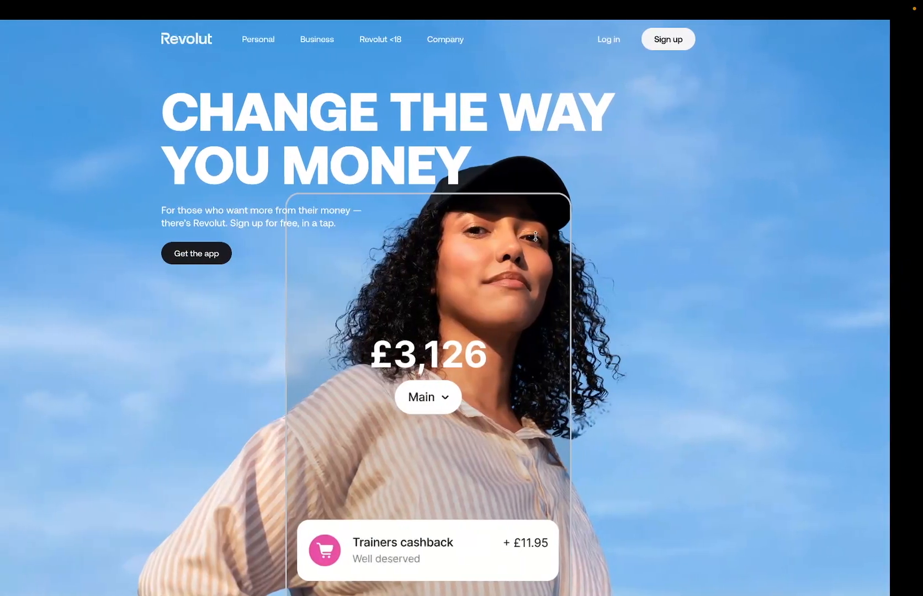
pyautogui.scroll(-5, 387, 213)
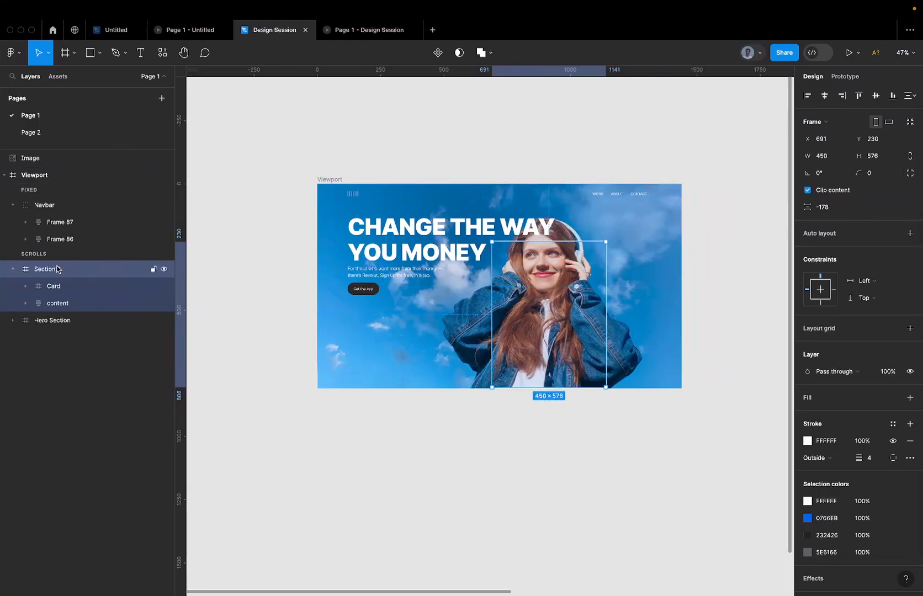
pyautogui.click(826, 190)
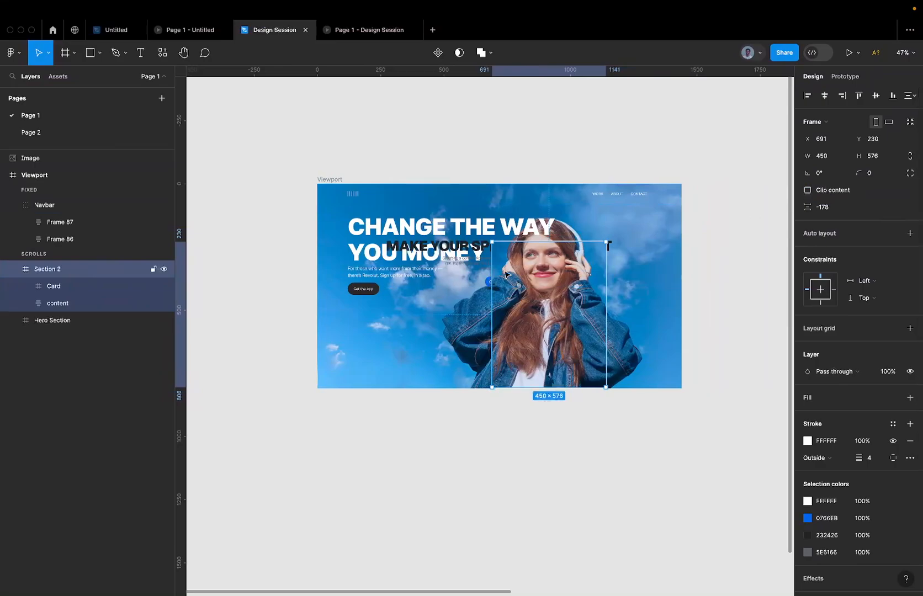
pyautogui.scroll(5, 505, 270)
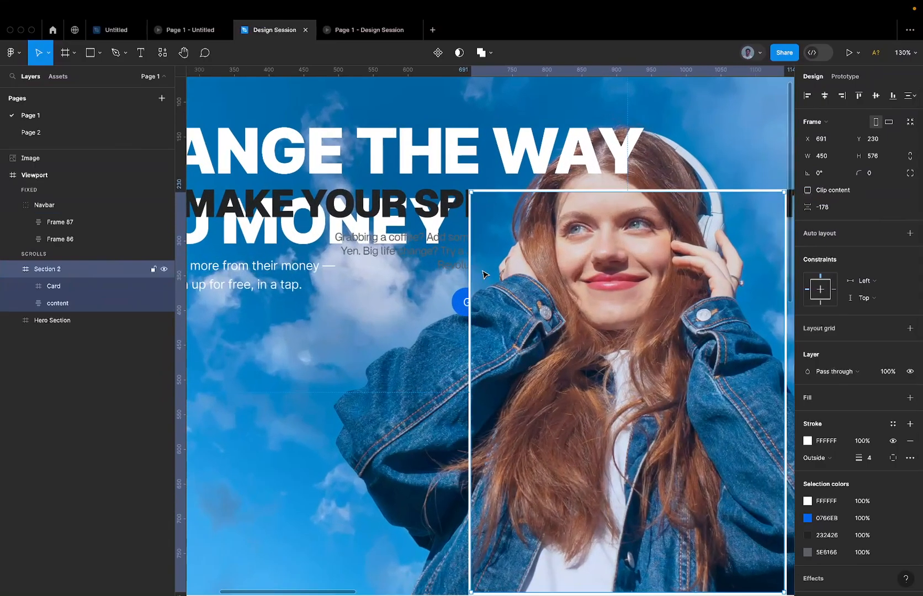
pyautogui.click(825, 189)
pyautogui.scroll(-3, 625, 213)
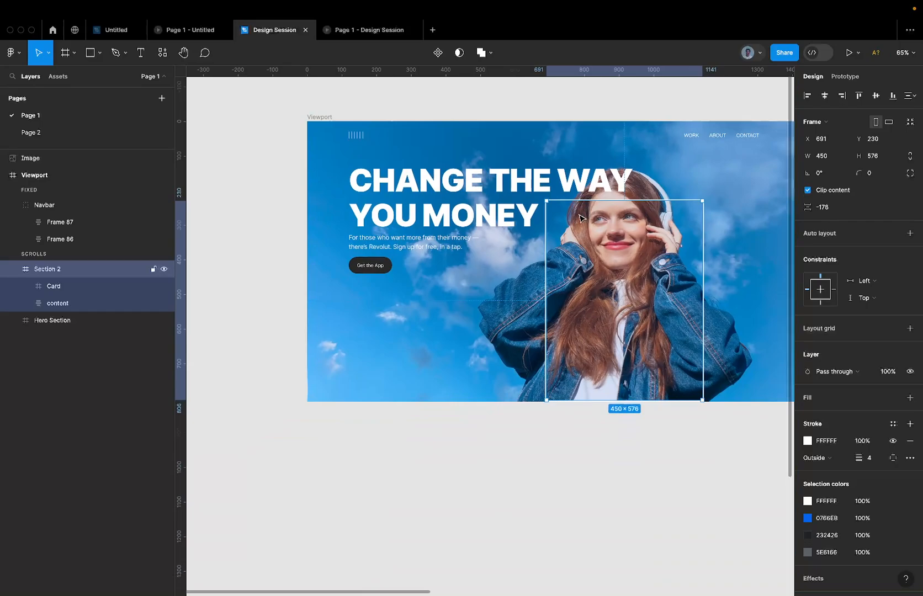
pyautogui.scroll(-2, 494, 249)
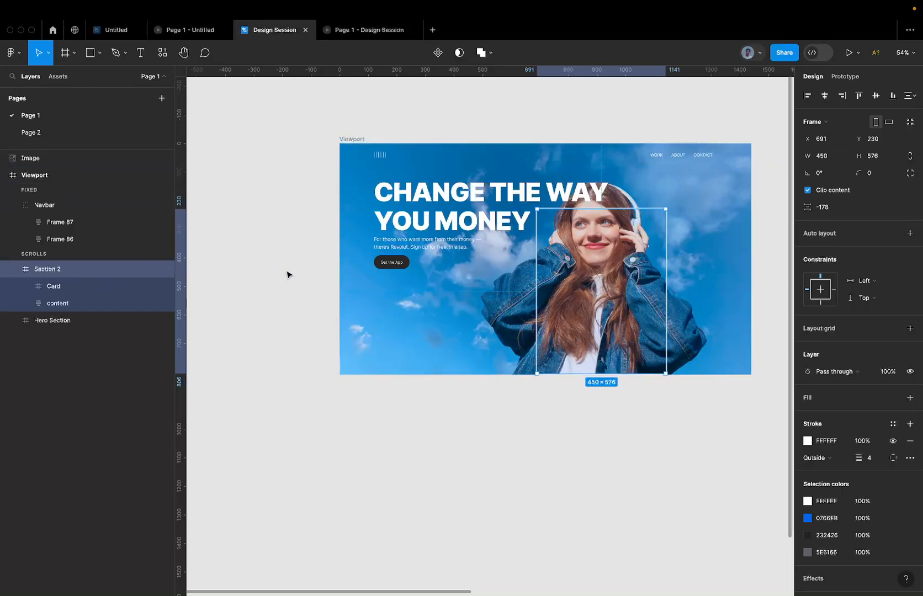
# Round only the two upper corners of Section 2 with a 24 radius and deselect it
pyautogui.click(881, 174)
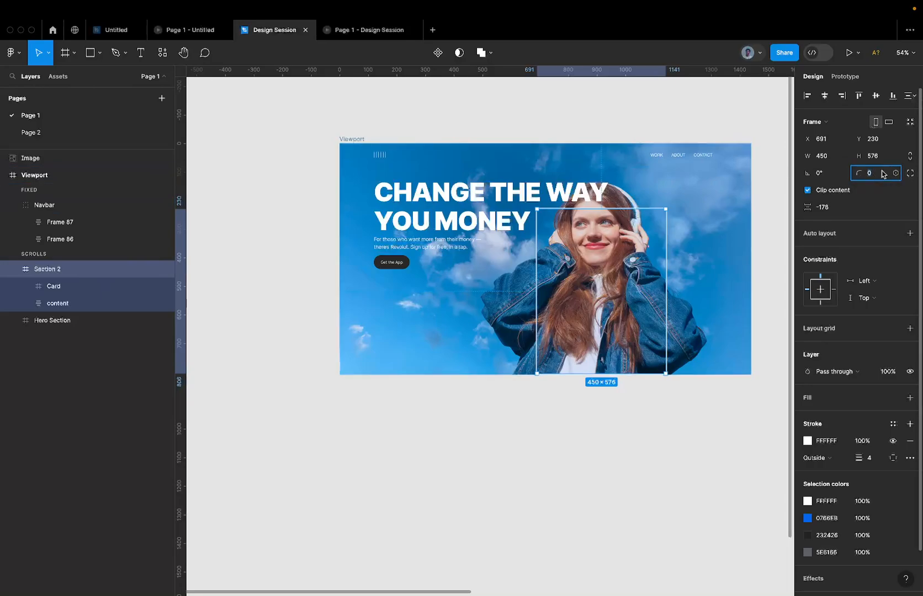
pyautogui.click(911, 174)
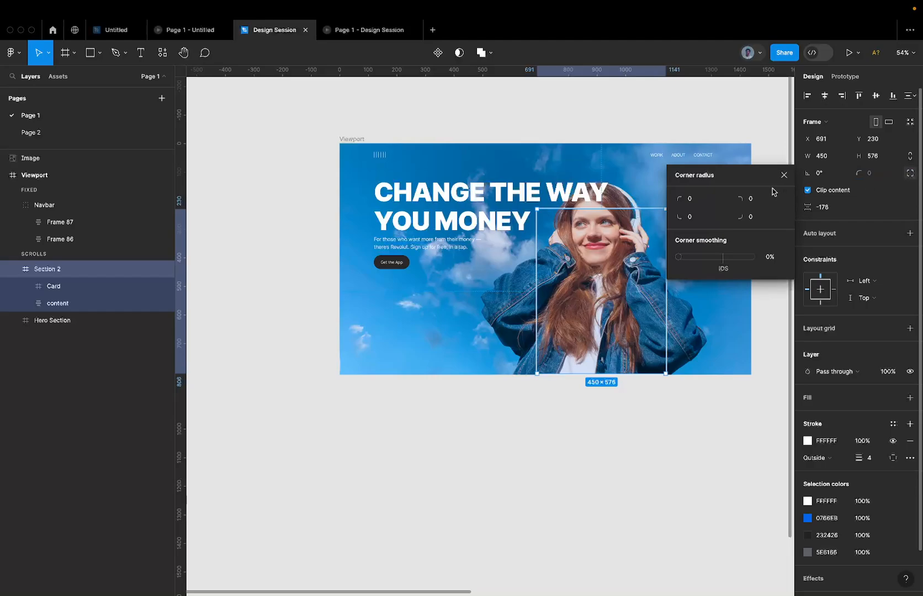
pyautogui.click(695, 202)
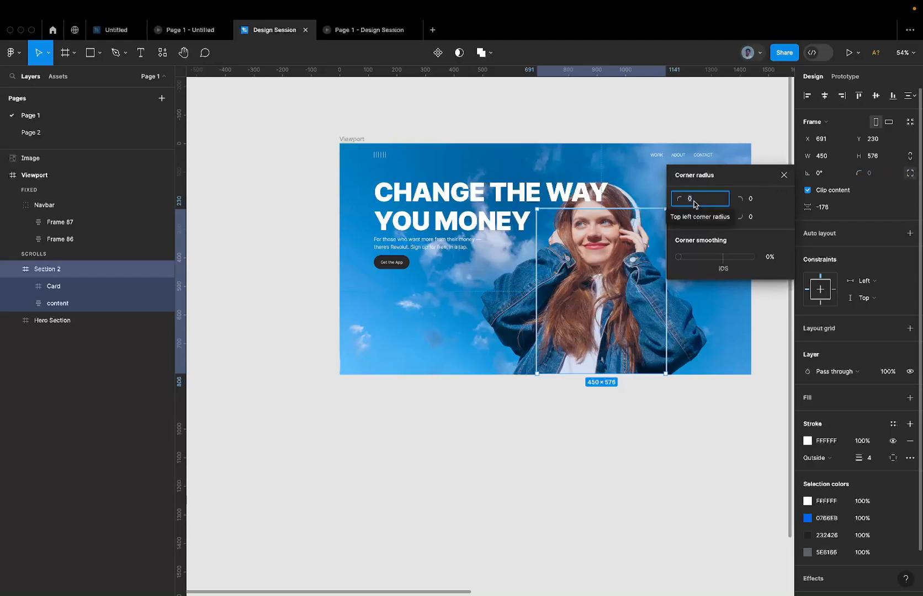
pyautogui.write('24')
pyautogui.click(754, 200)
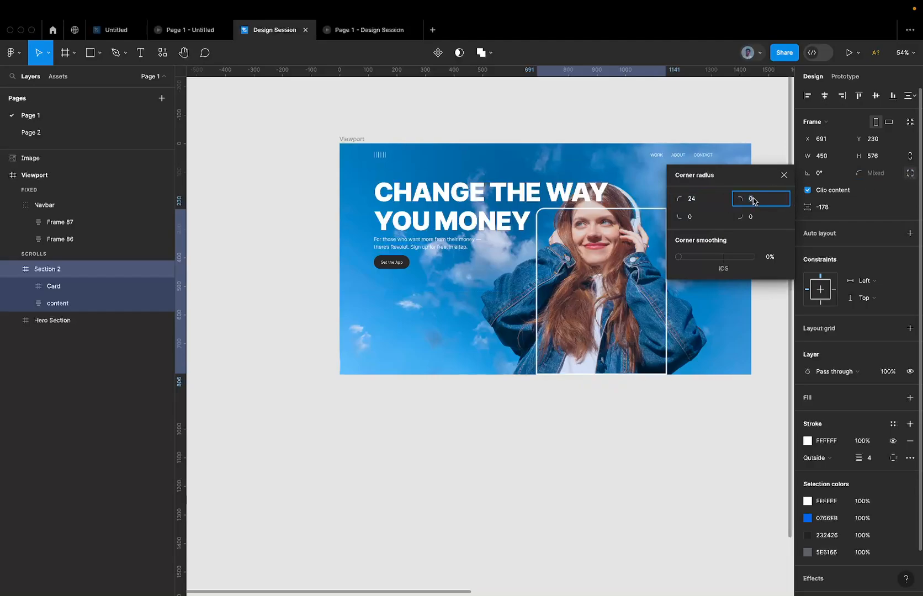
pyautogui.write('24')
pyautogui.press('Return')
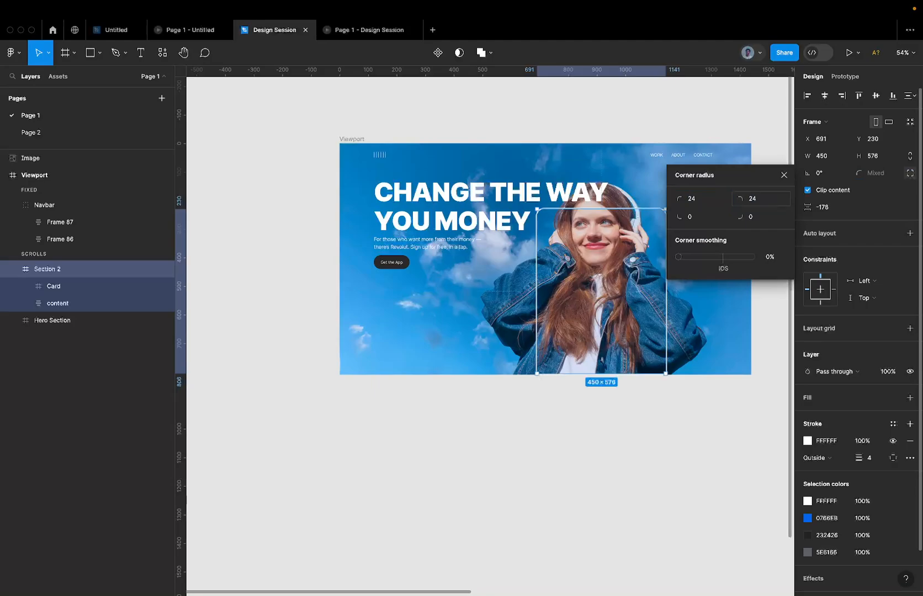
pyautogui.scroll(3, 671, 137)
pyautogui.click(671, 137)
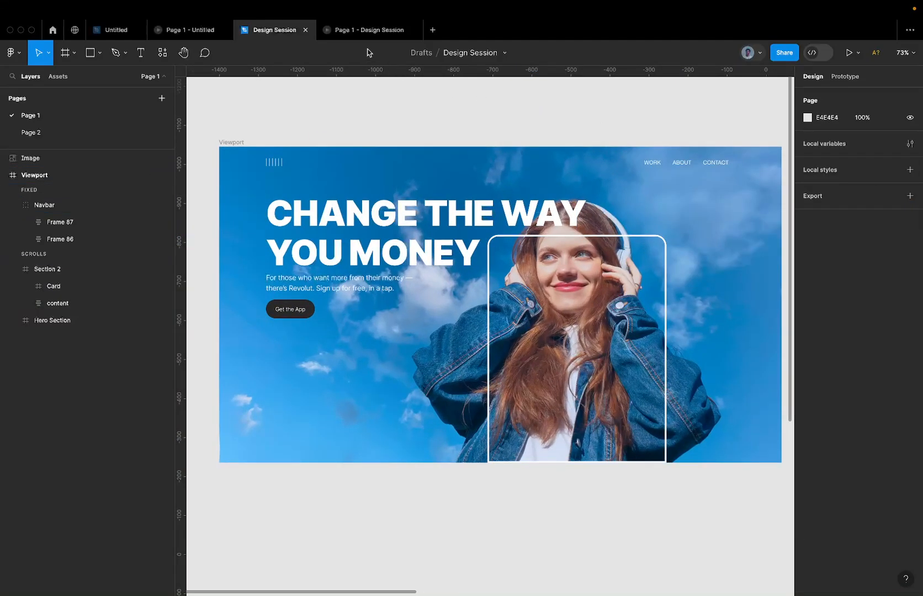
# Check the rounded Section 2 outline in the prototype preview and return to the design file
pyautogui.moveTo(377, 37)
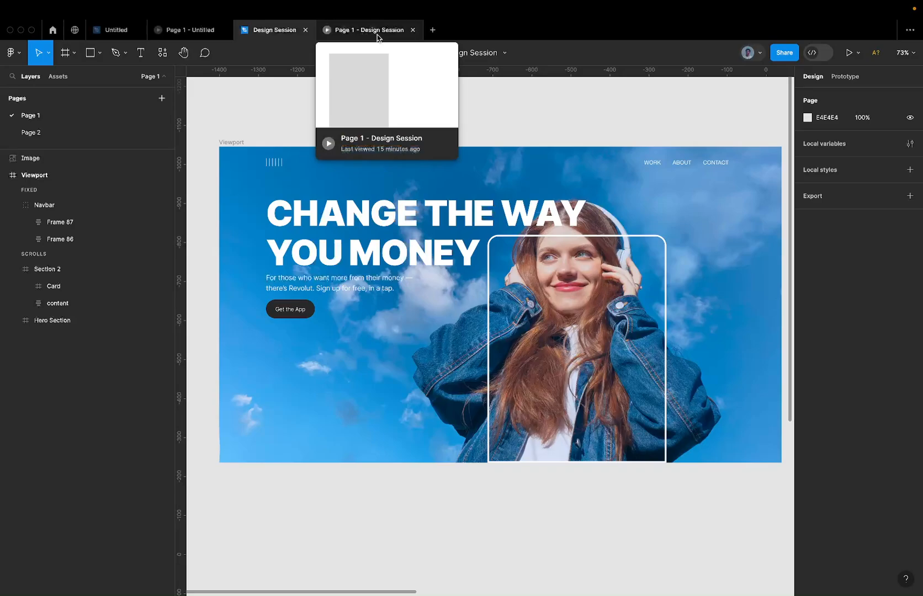
pyautogui.click(377, 37)
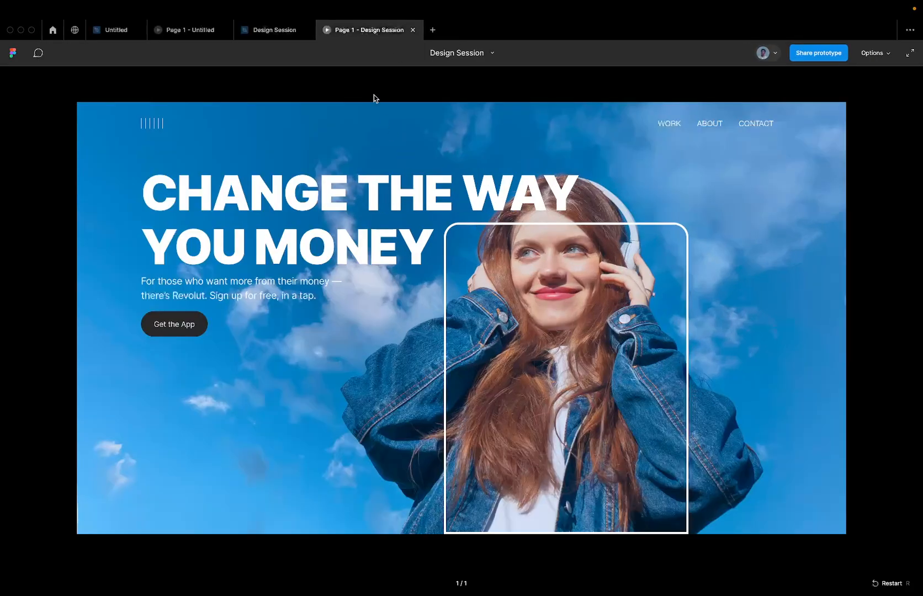
pyautogui.click(288, 33)
# Switch Section 2's stroke to custom per-side widths and set its bottom stroke to 0
pyautogui.scroll(5, 564, 450)
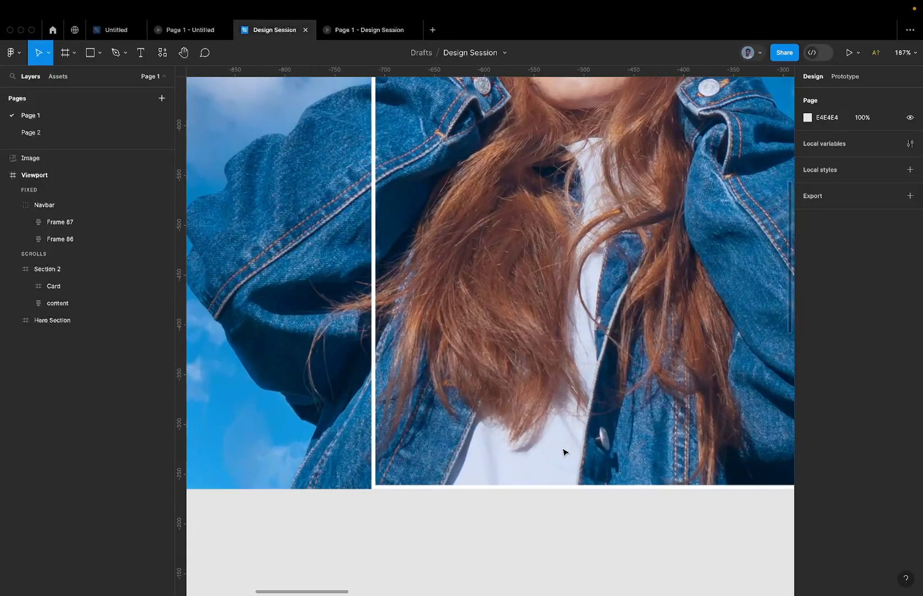
pyautogui.click(563, 453)
pyautogui.scroll(5, 379, 501)
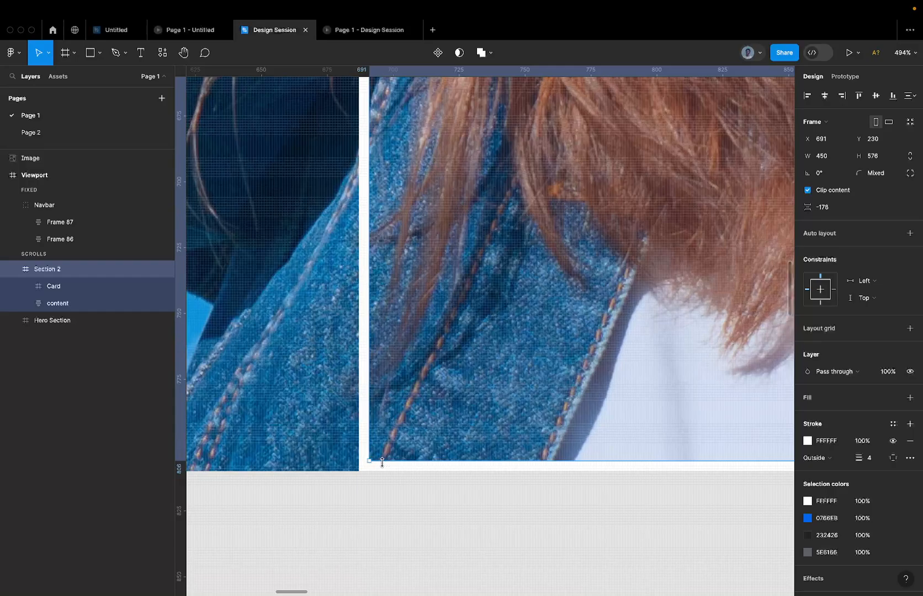
pyautogui.moveTo(428, 462); pyautogui.dragTo(429, 474)
pyautogui.press('super+z')
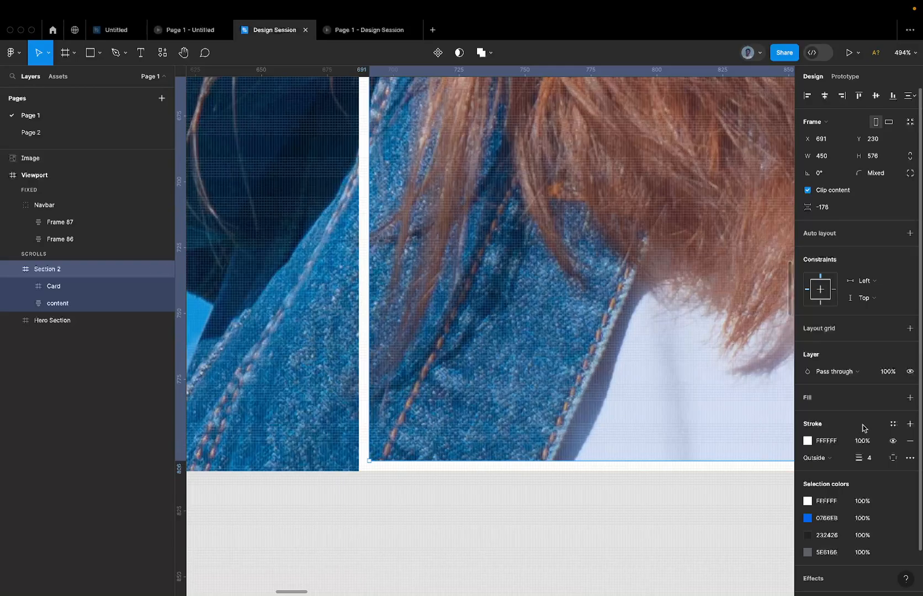
pyautogui.click(895, 457)
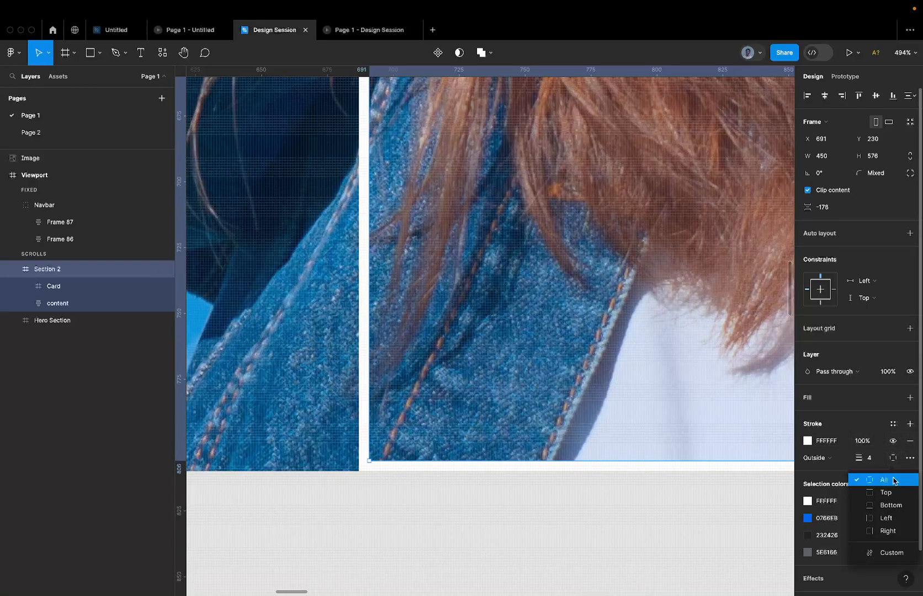
pyautogui.click(889, 553)
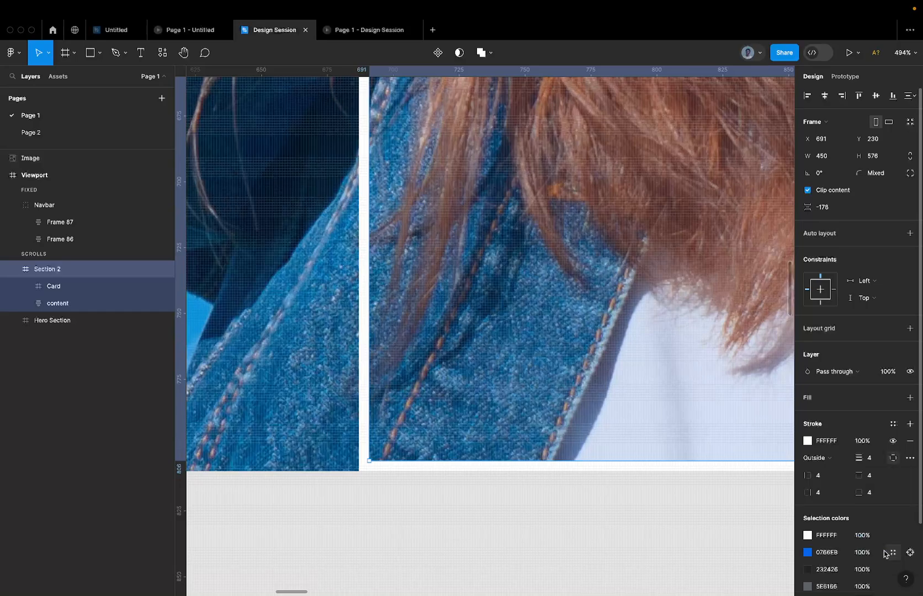
pyautogui.click(877, 493)
pyautogui.press('Return')
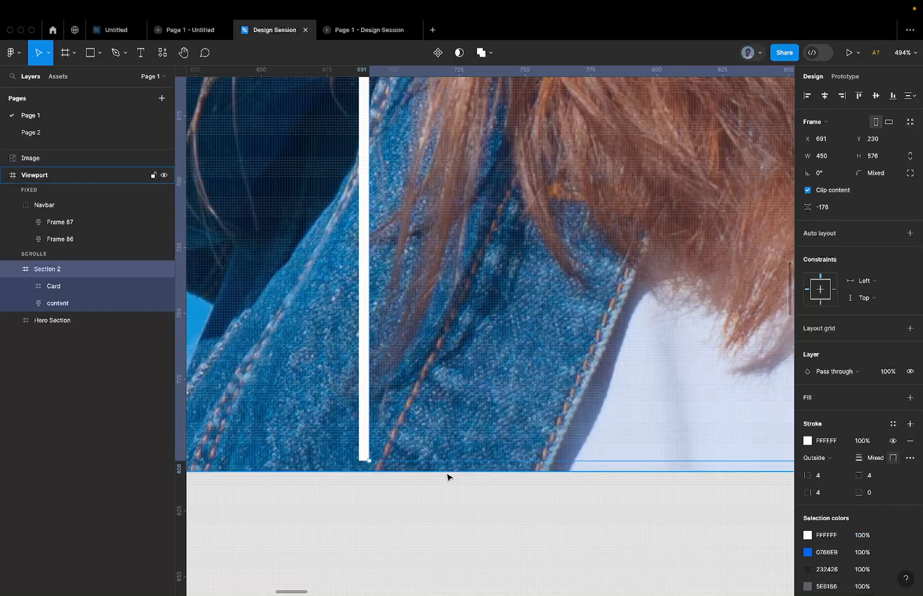
# Extend Section 2's lower edge to the bottom of the viewport image, making it 580 high
pyautogui.scroll(-3, 448, 477)
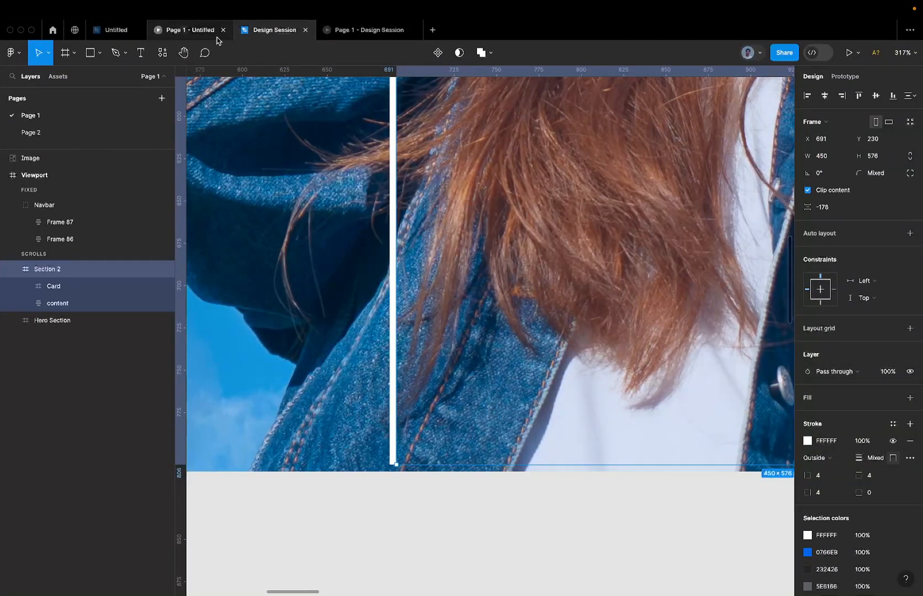
pyautogui.scroll(-3, 468, 148)
pyautogui.scroll(5, 365, 311)
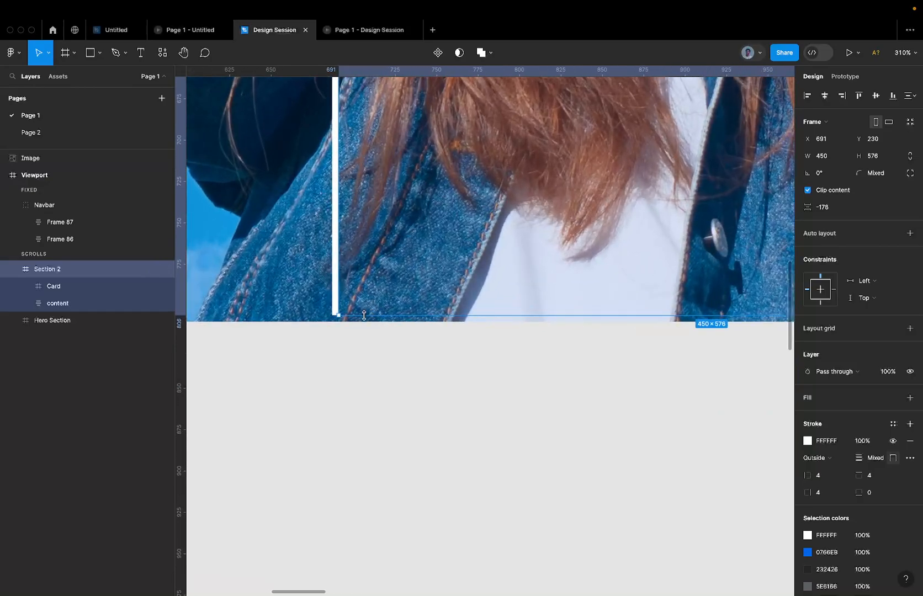
pyautogui.moveTo(362, 316); pyautogui.dragTo(362, 323)
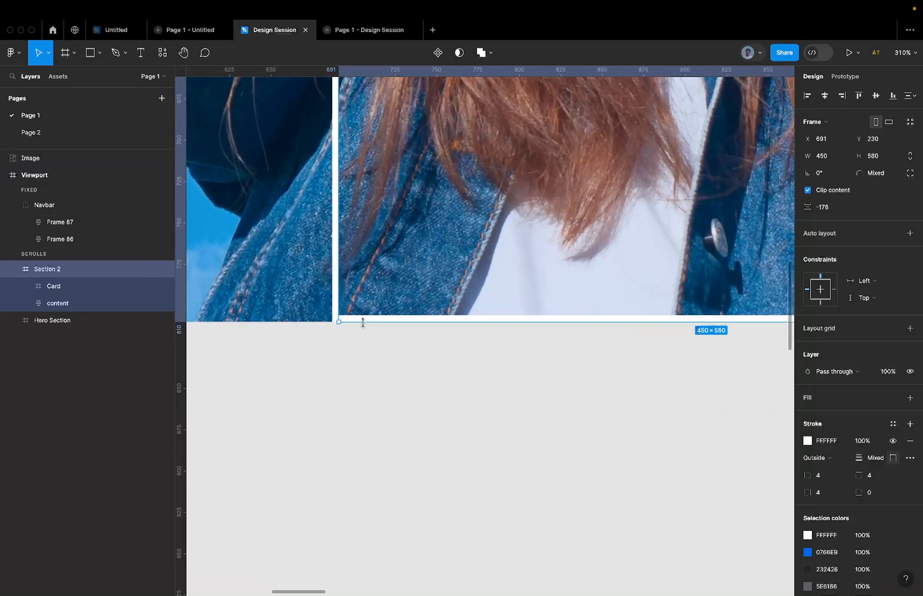
pyautogui.scroll(-8, 362, 323)
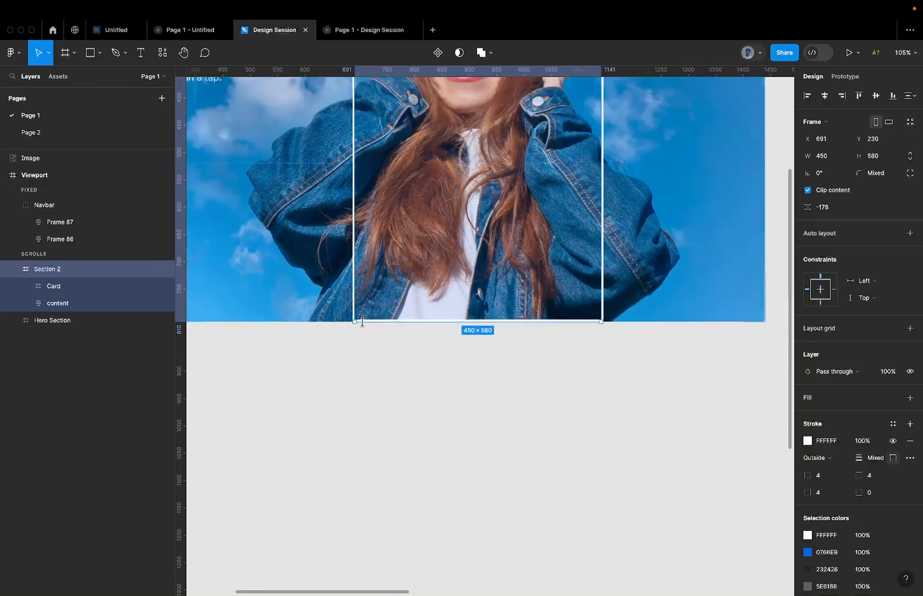
# Extend the Card frame's lower edge to the bottom of Section 2, making it 580 high
pyautogui.click(55, 286)
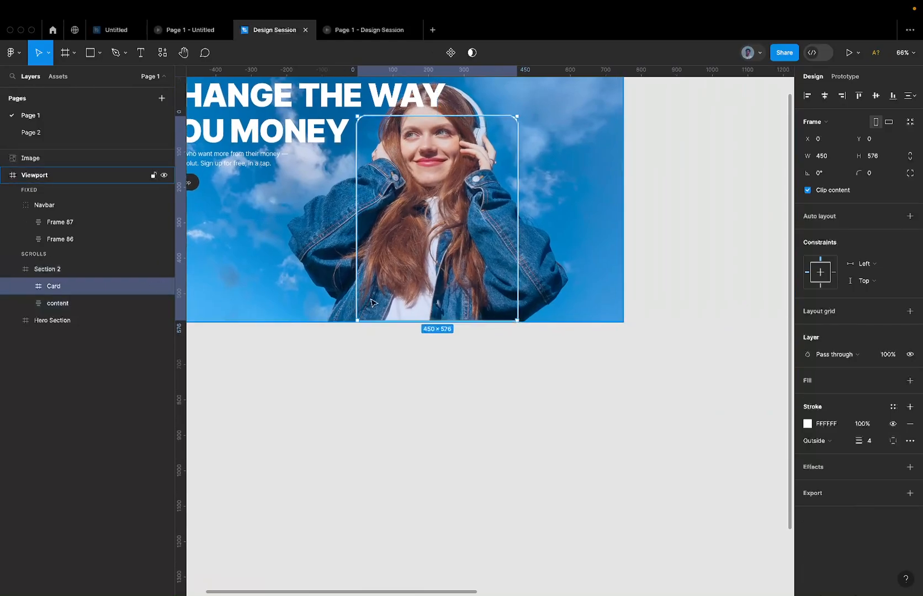
pyautogui.scroll(8, 353, 347)
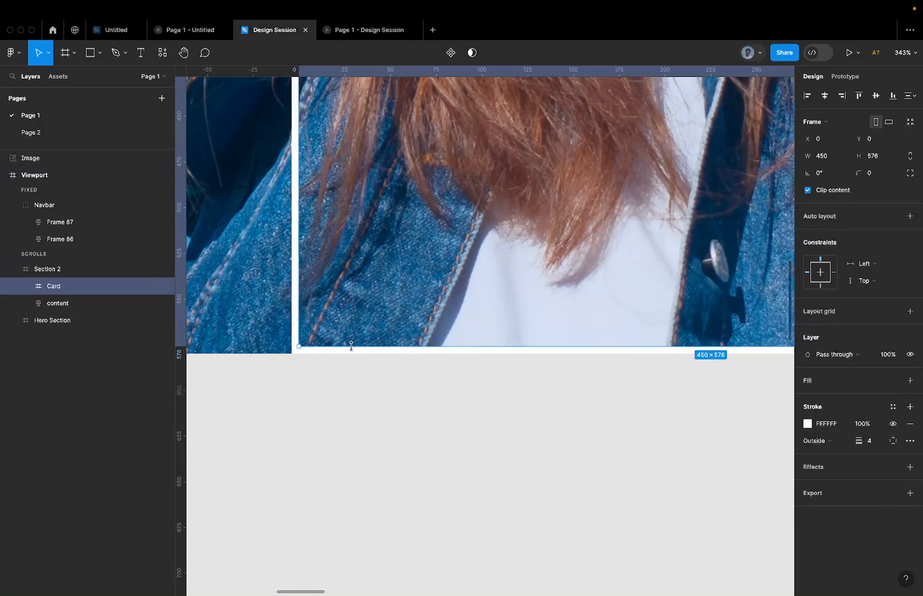
pyautogui.moveTo(351, 347); pyautogui.dragTo(351, 354)
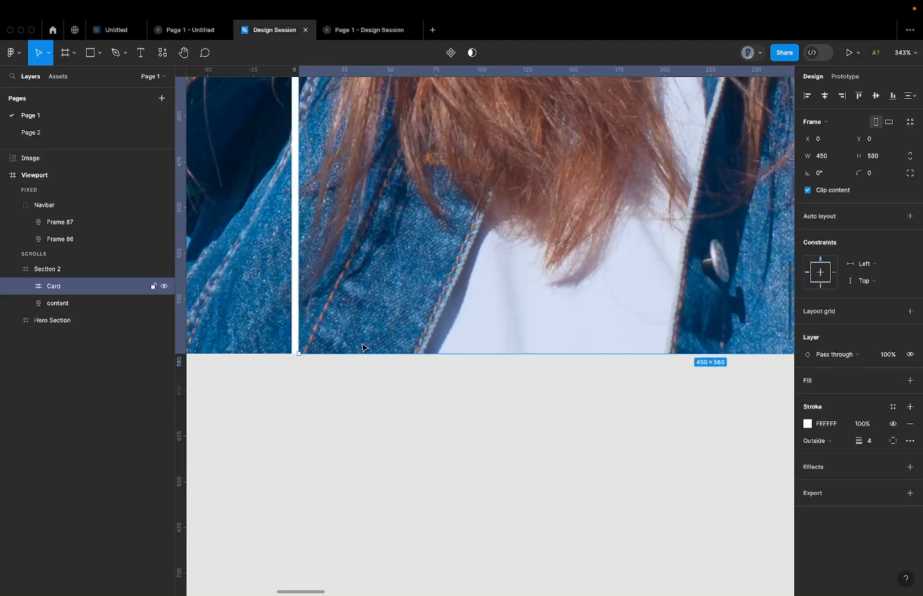
pyautogui.scroll(-3, 349, 349)
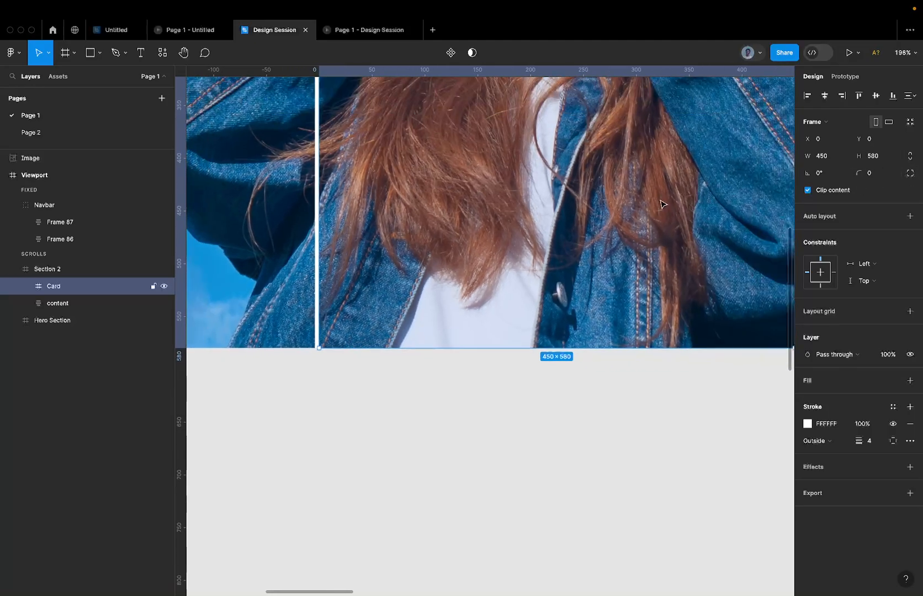
# Check the open-bottomed card outline in the prototype preview and return to the design file
pyautogui.click(103, 276)
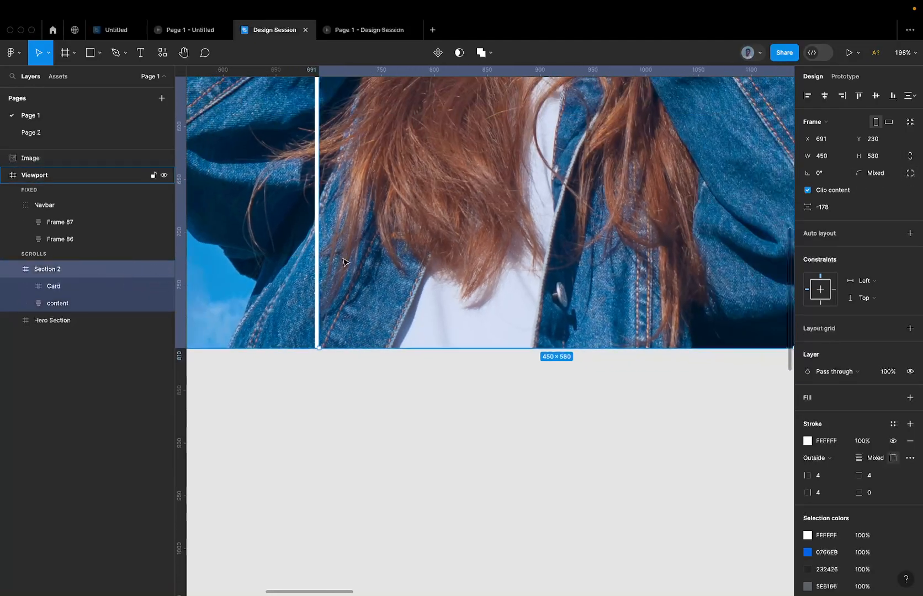
pyautogui.scroll(-4, 558, 282)
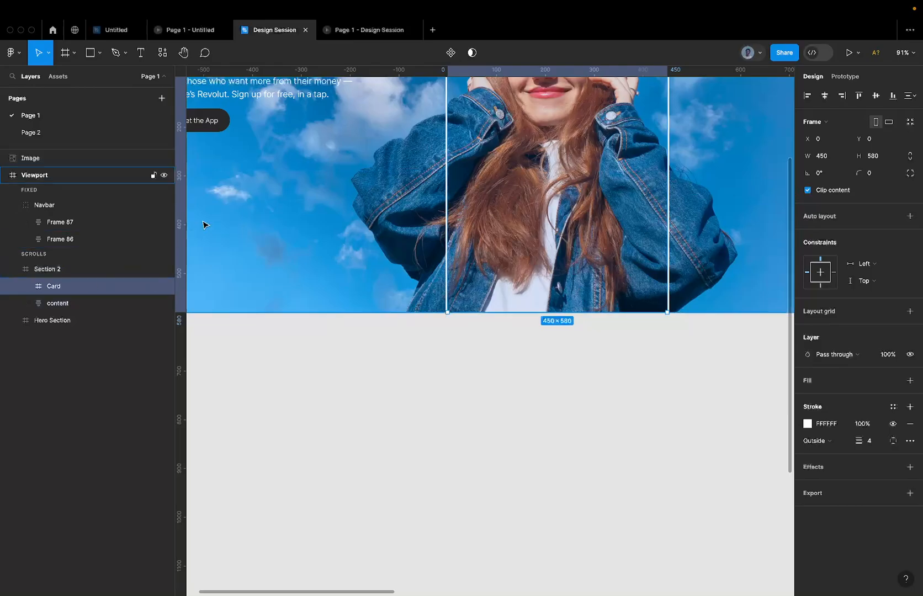
pyautogui.click(347, 31)
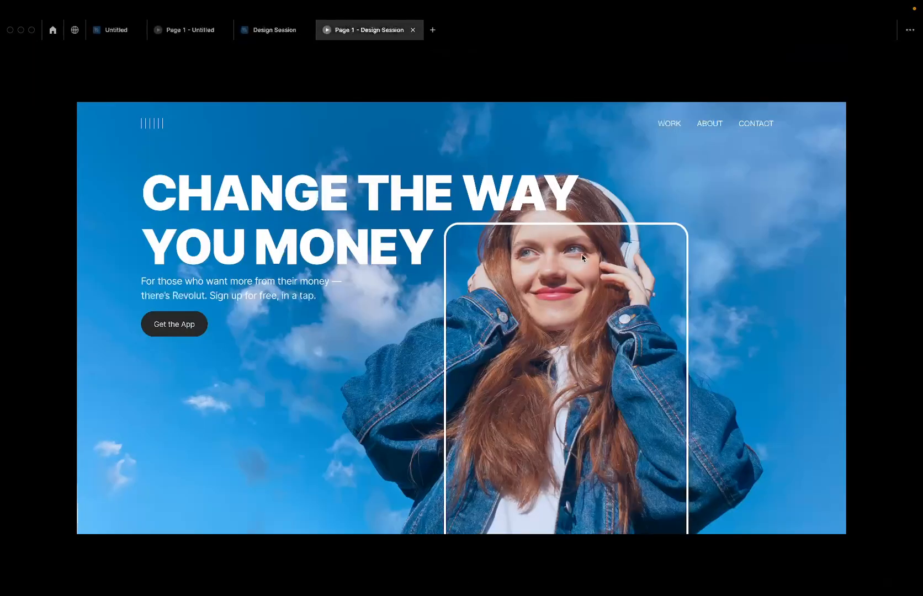
pyautogui.click(274, 30)
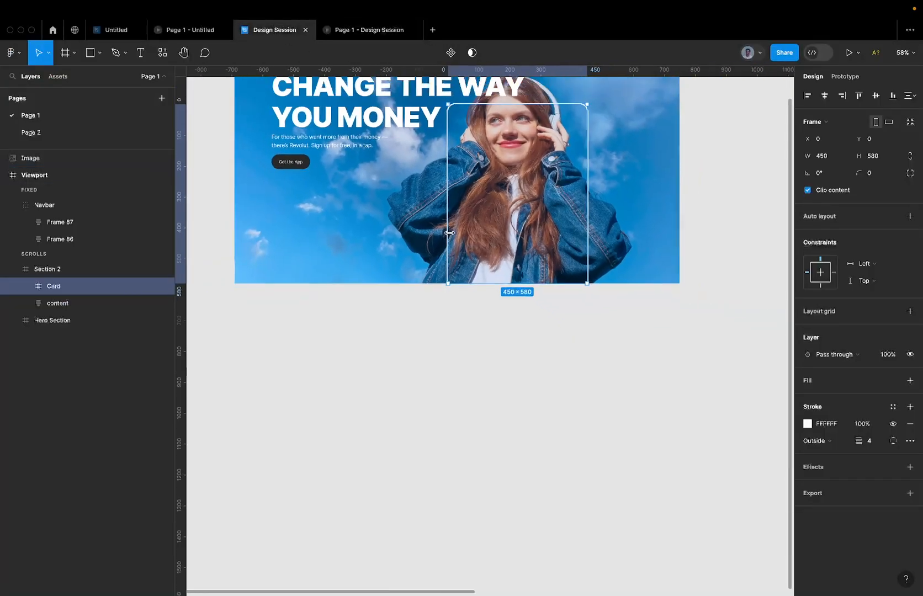
# Nudge Section 2 rightward to X 781 to inspect the image inside it against the hero image
pyautogui.click(59, 271)
pyautogui.hotkey('shift', 'Right')
pyautogui.hotkey('shift', 'Right')
pyautogui.hotkey('shift', 'Right')
pyautogui.hotkey('shift', 'Right')
pyautogui.hotkey('shift', 'Right')
pyautogui.hotkey('shift', 'Right')
pyautogui.hotkey('shift', 'Right')
pyautogui.hotkey('shift', 'Right')
pyautogui.hotkey('shift', 'Right')
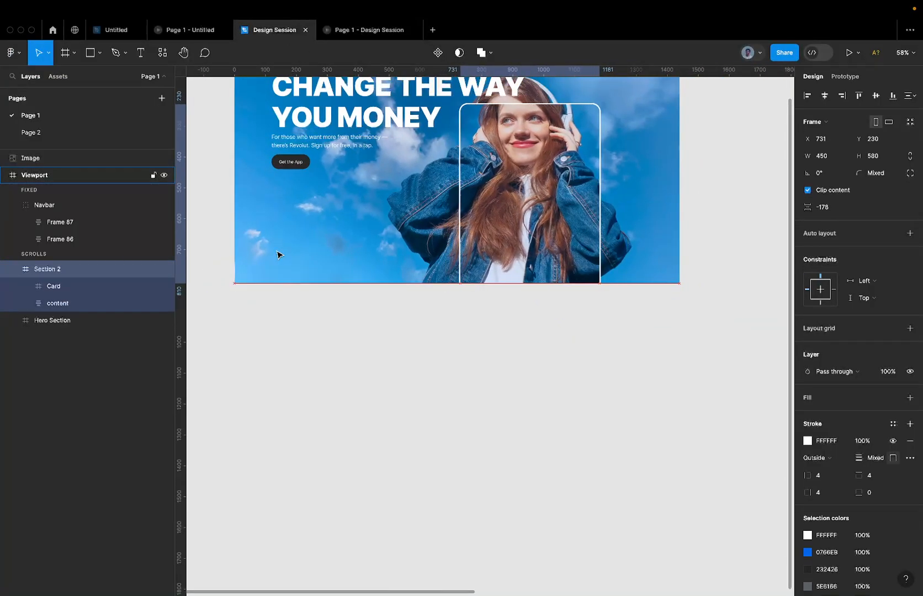
pyautogui.scroll(2, 279, 255)
pyautogui.hscroll(2, 279, 255)
pyautogui.scroll(5, 420, 218)
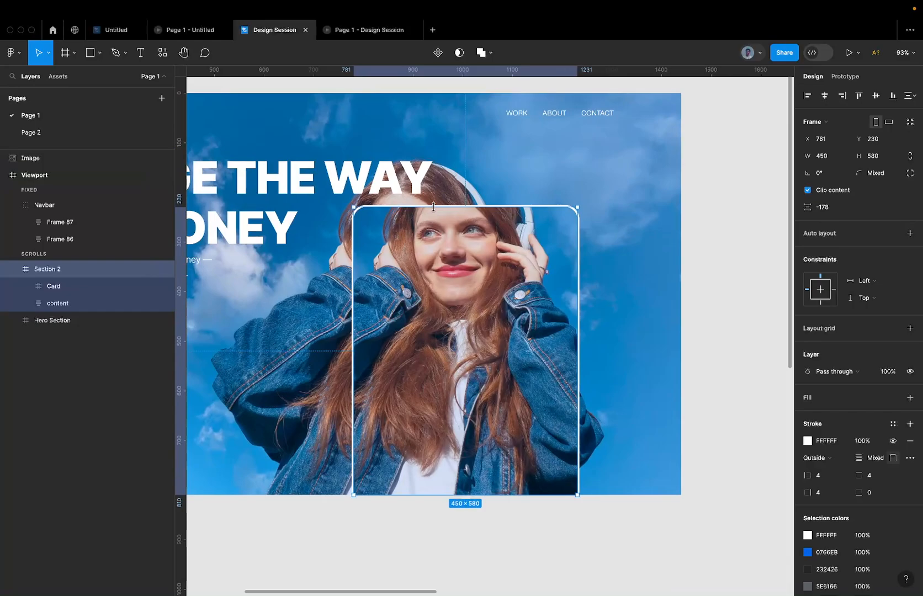
# Nudge Section 2 back leftward to X 691 so its image lines up with the hero
pyautogui.hotkey('shift', 'Left')
pyautogui.hotkey('shift', 'Left')
pyautogui.hotkey('shift', 'Left')
pyautogui.hotkey('shift', 'Left')
pyautogui.hotkey('shift', 'Left')
pyautogui.hotkey('shift', 'Left')
pyautogui.hotkey('shift', 'Left')
pyautogui.hotkey('shift', 'Left')
pyautogui.hotkey('shift', 'Left')
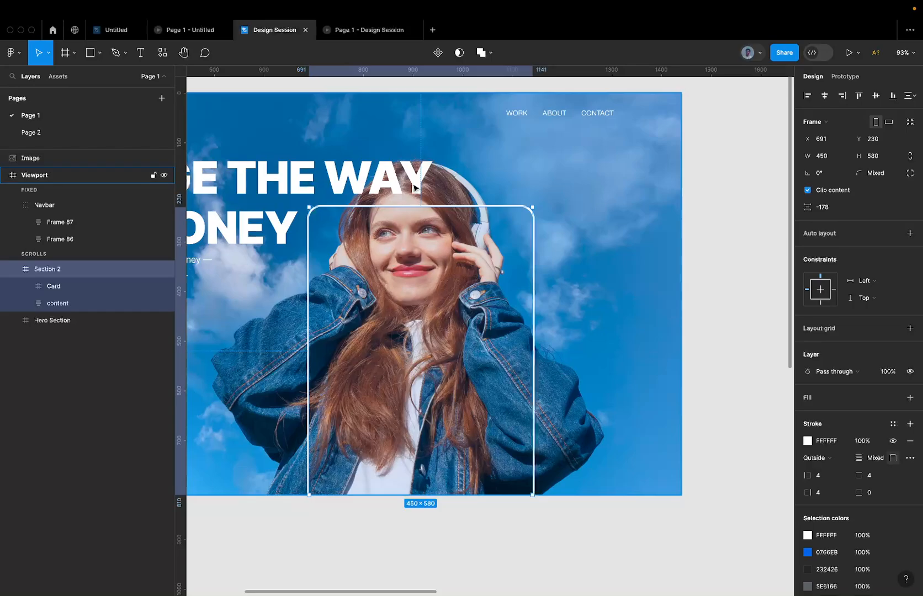
pyautogui.scroll(-2, 432, 182)
pyautogui.hscroll(-5, 263, 196)
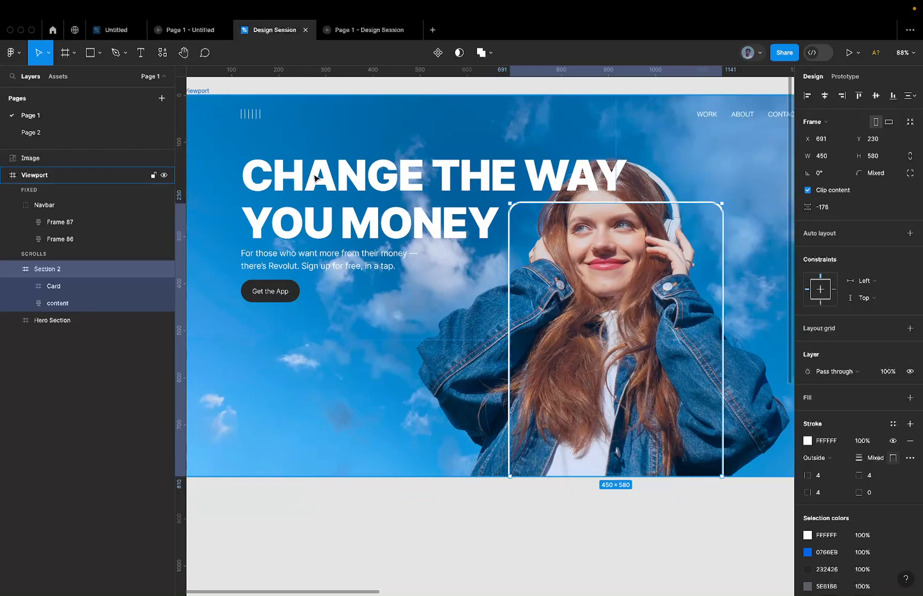
pyautogui.press('super+z')
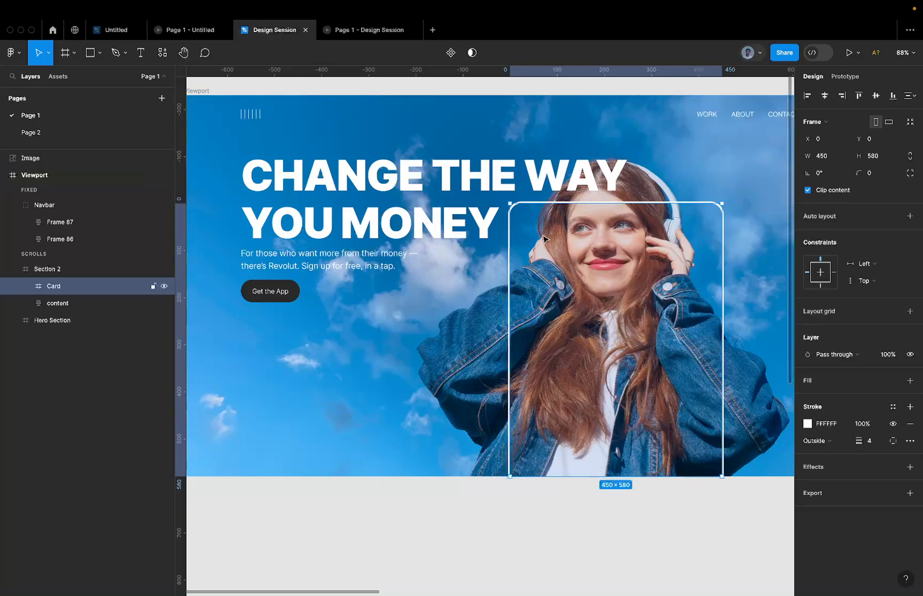
pyautogui.scroll(-5, 544, 238)
pyautogui.click(372, 163)
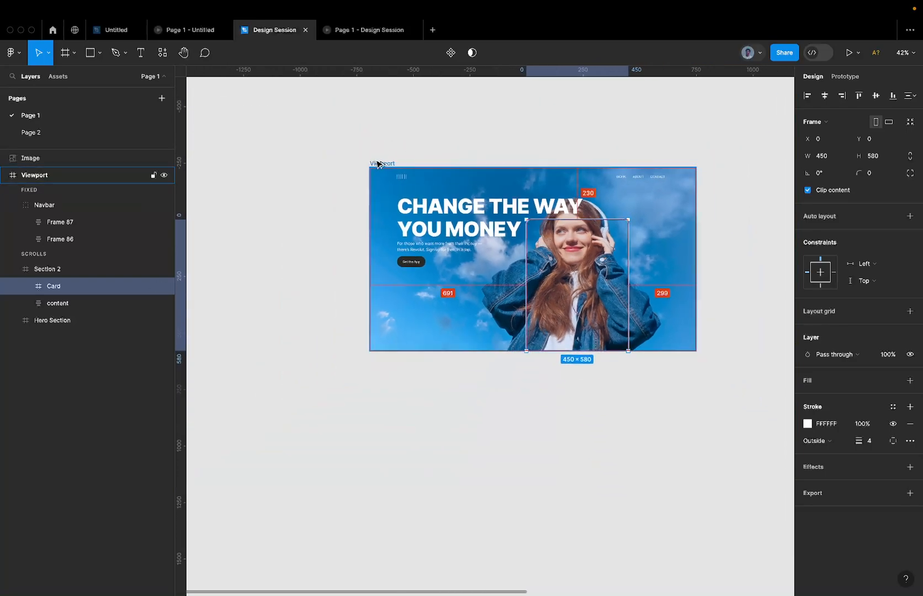
pyautogui.moveTo(373, 163); pyautogui.dragTo(725, 150)
pyautogui.hscroll(5, 725, 151)
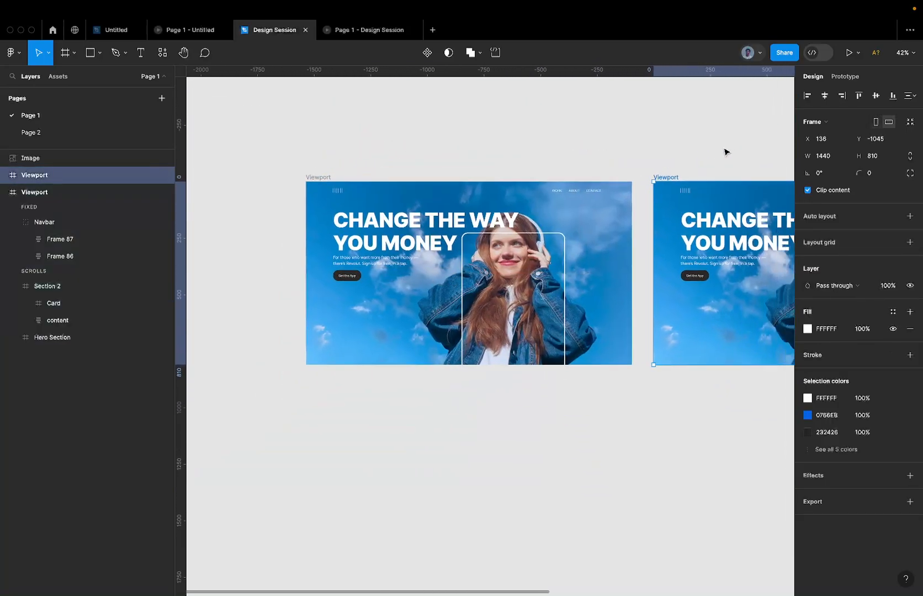
pyautogui.scroll(-5, 588, 192)
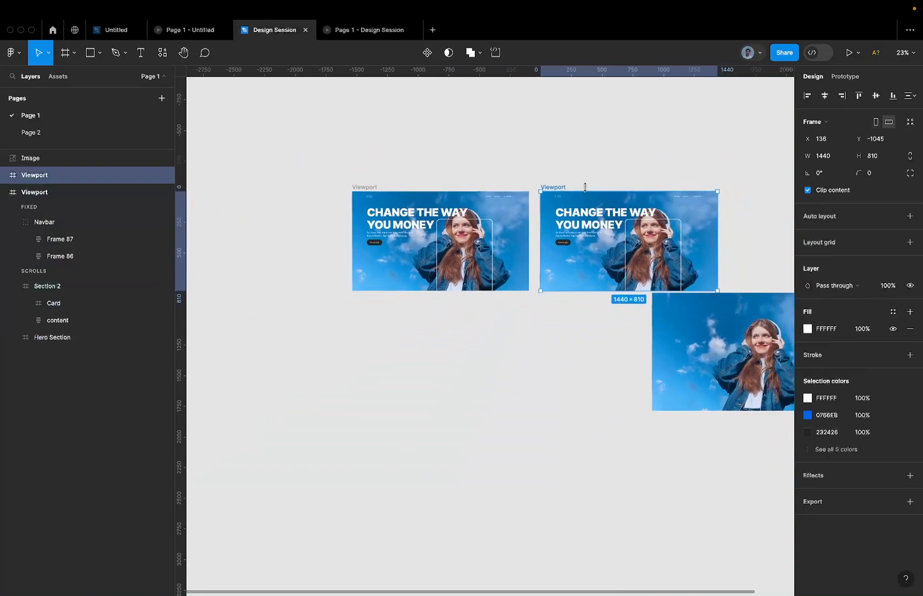
pyautogui.press('super+z')
# Switch to the Revolut site and examine the hero-to-card scroll transition and how the card carousel changes, returning to the design file
pyautogui.hotkey('ctrl', 'Left')
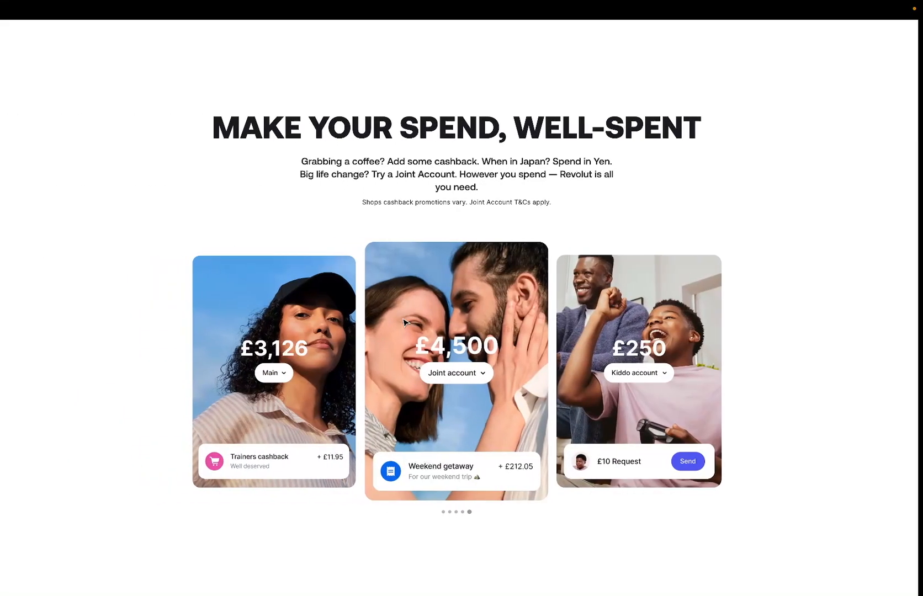
pyautogui.scroll(5, 300, 347)
pyautogui.scroll(5, 301, 347)
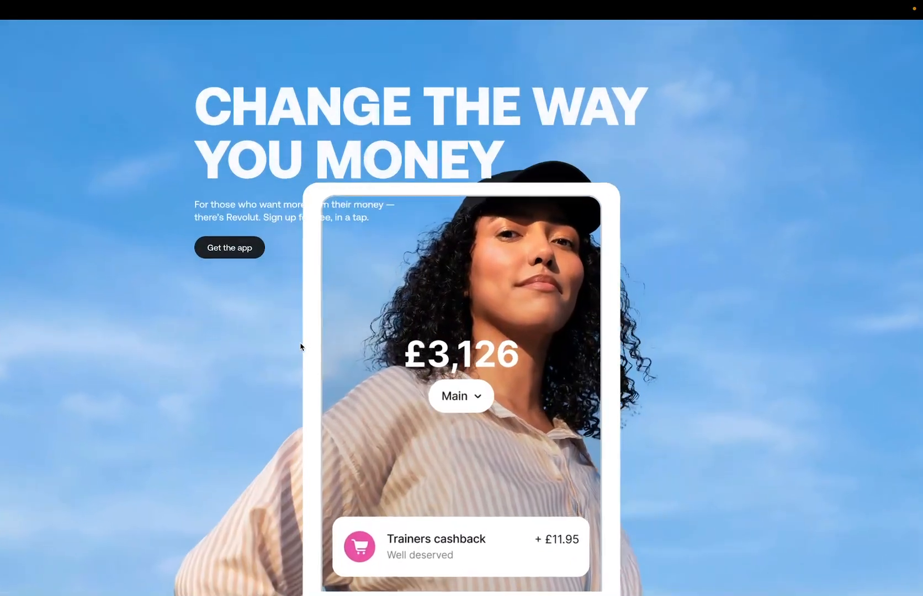
pyautogui.scroll(-10, 301, 347)
pyautogui.click(666, 320)
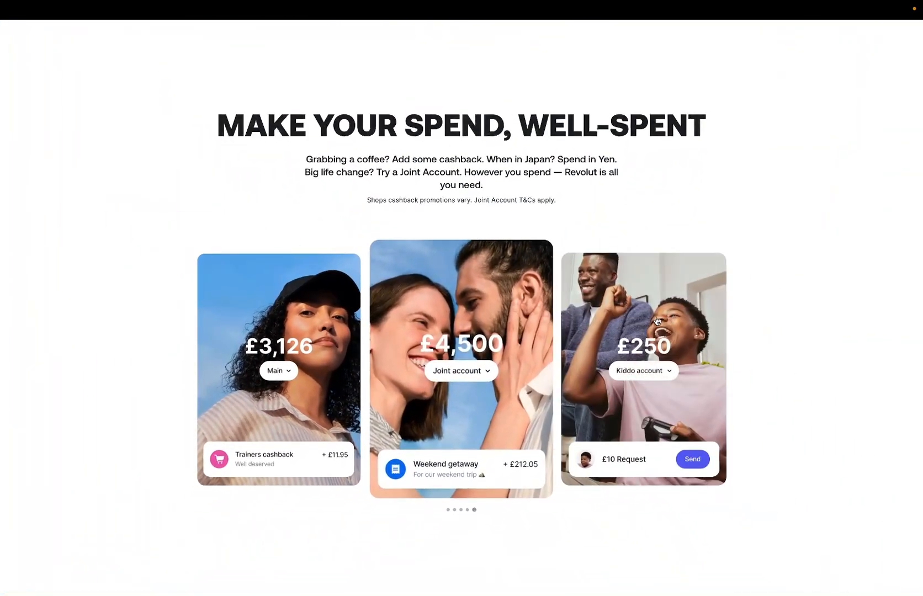
pyautogui.click(632, 333)
pyautogui.click(599, 337)
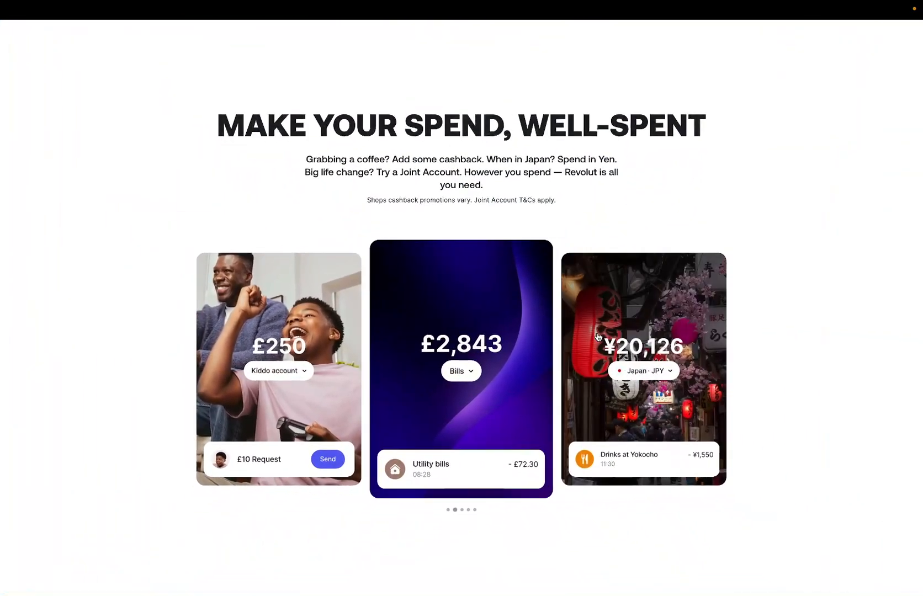
pyautogui.click(204, 351)
pyautogui.click(204, 351)
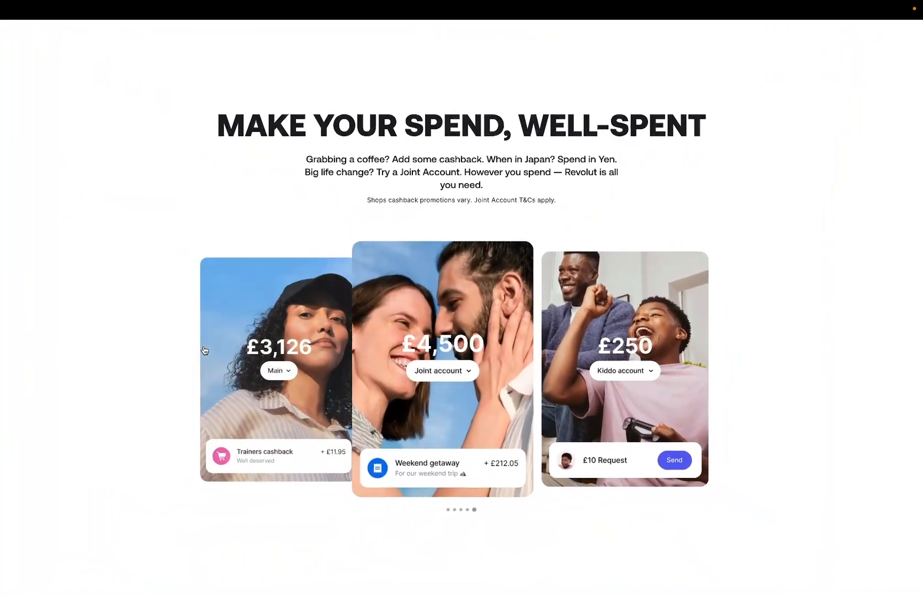
pyautogui.hotkey('ctrl', 'Right')
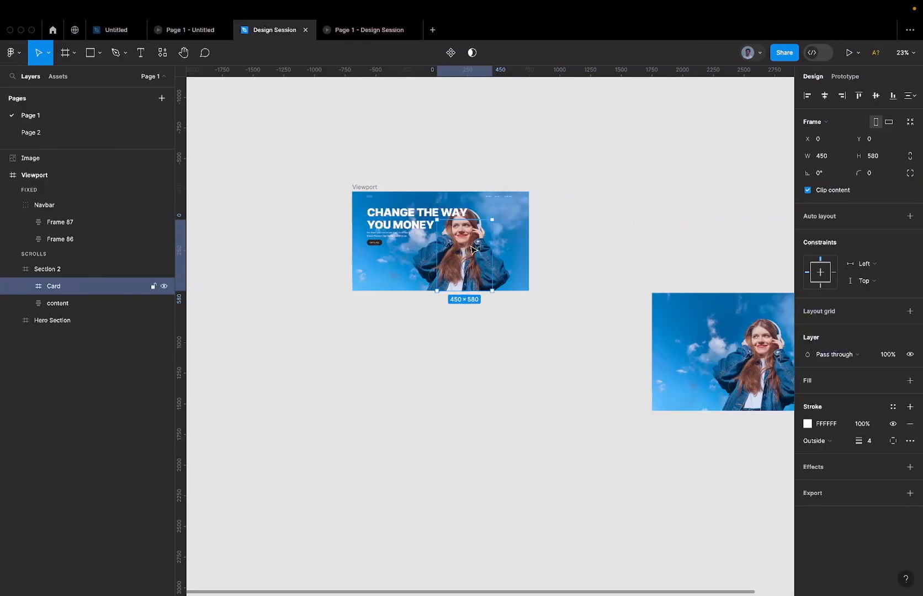
# Duplicate the Viewport frame beside the original at X 236, Y -1045, and delete the loose Image from the canvas
pyautogui.click(373, 188)
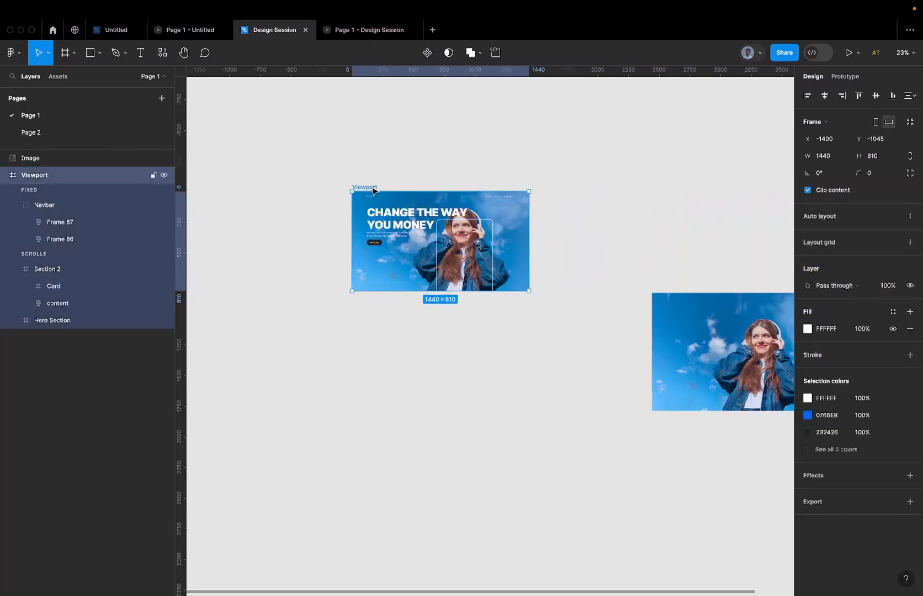
pyautogui.moveTo(373, 187); pyautogui.dragTo(560, 190)
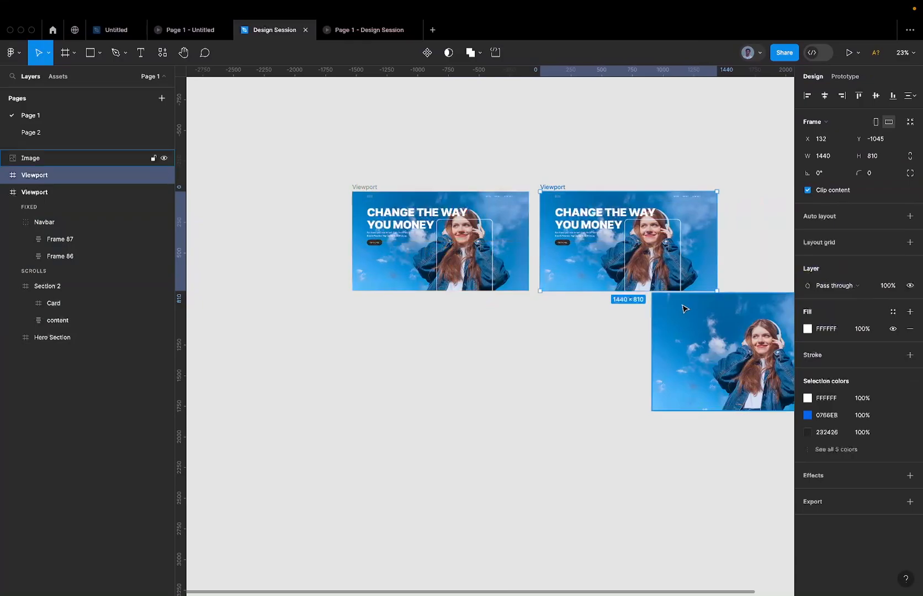
pyautogui.moveTo(684, 305); pyautogui.dragTo(614, 408)
pyautogui.press('Delete')
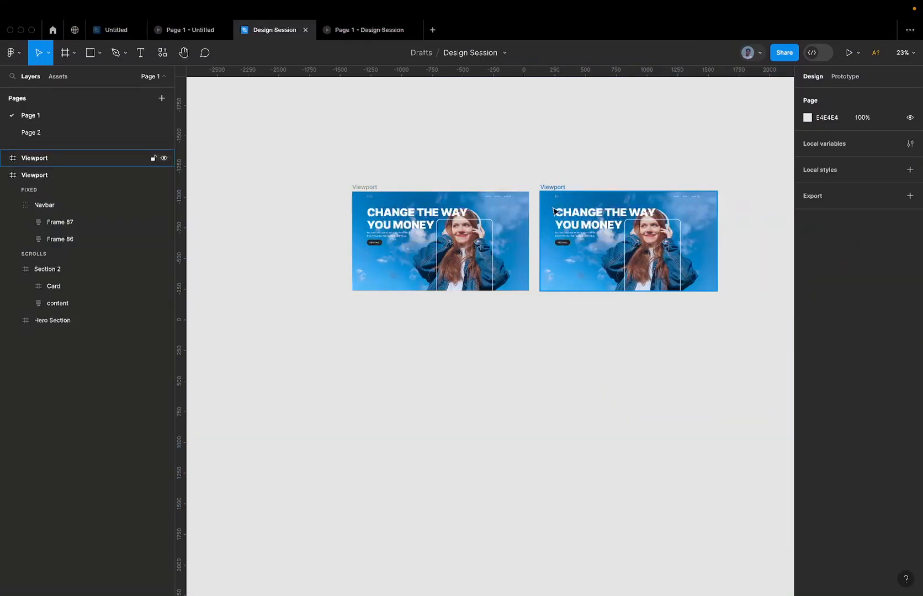
pyautogui.moveTo(548, 187); pyautogui.dragTo(560, 185)
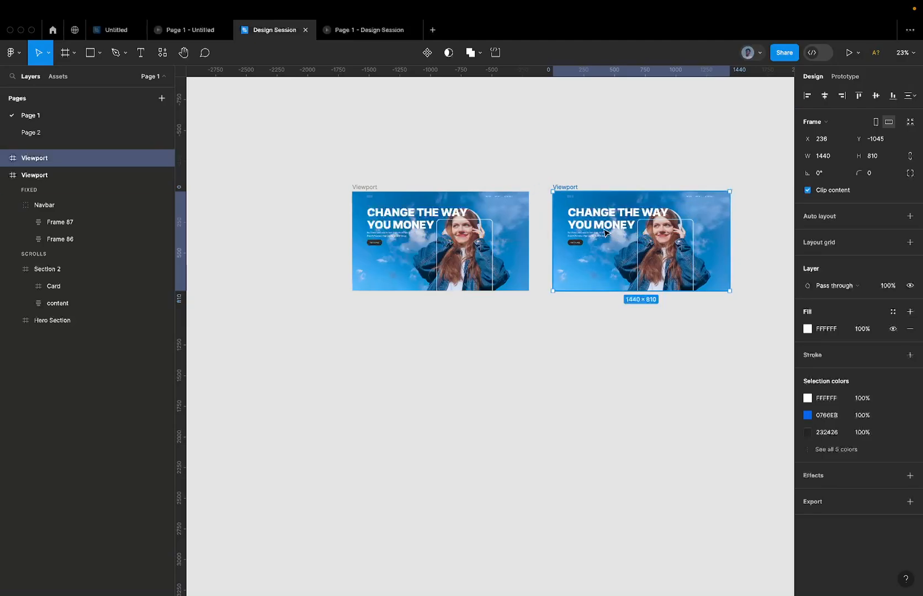
# Set the auto layout gap of the hero Content frame in the duplicated Viewport to 48
pyautogui.scroll(3, 585, 229)
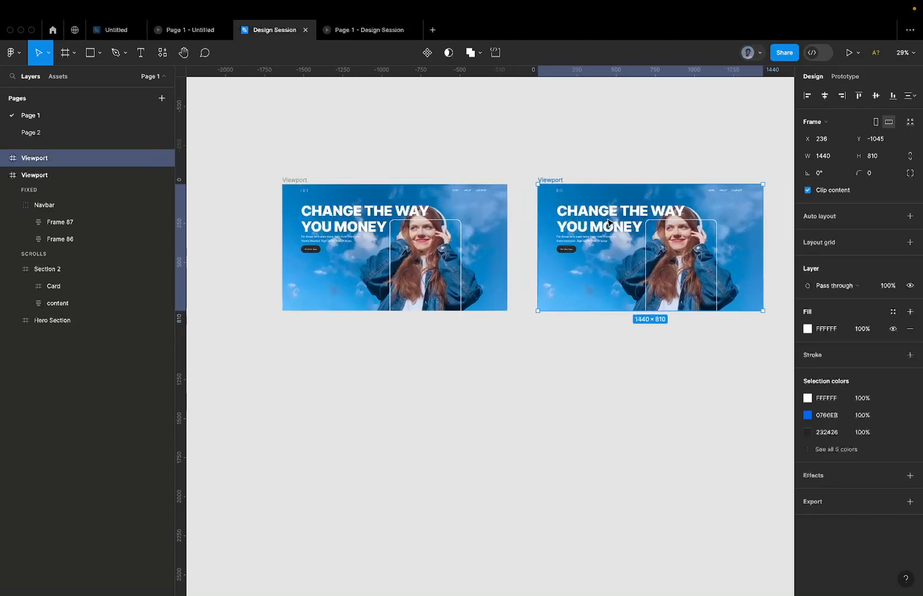
pyautogui.doubleClick(585, 229)
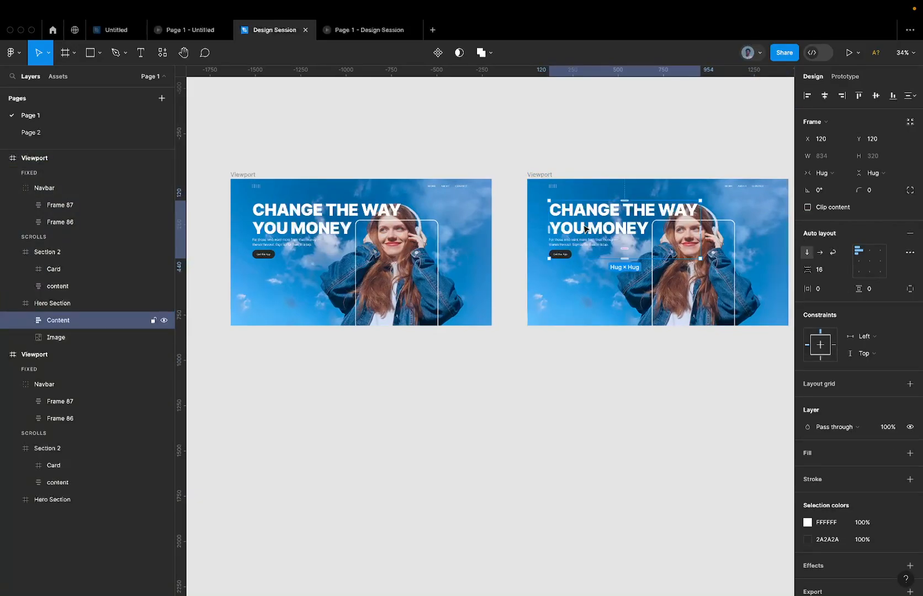
pyautogui.scroll(5, 626, 238)
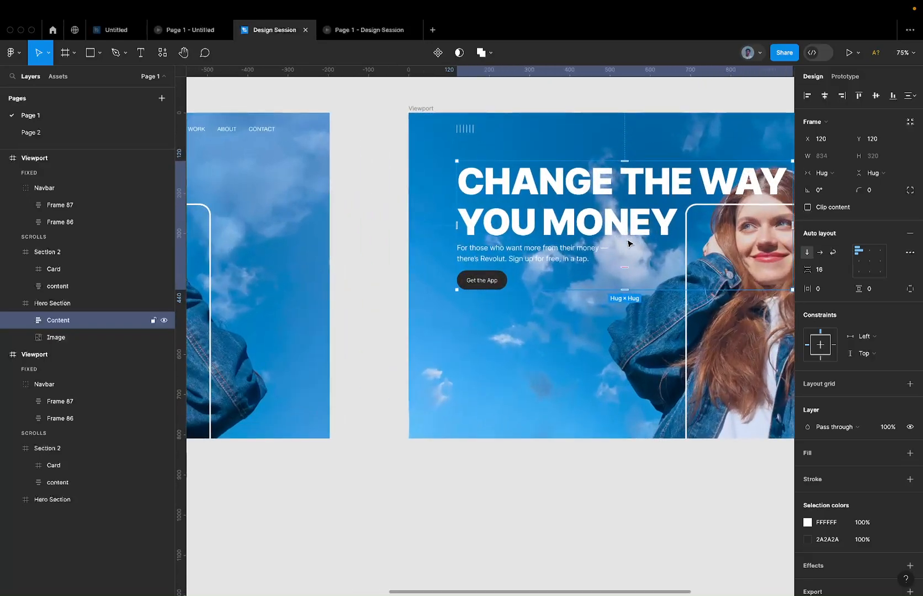
pyautogui.click(626, 267)
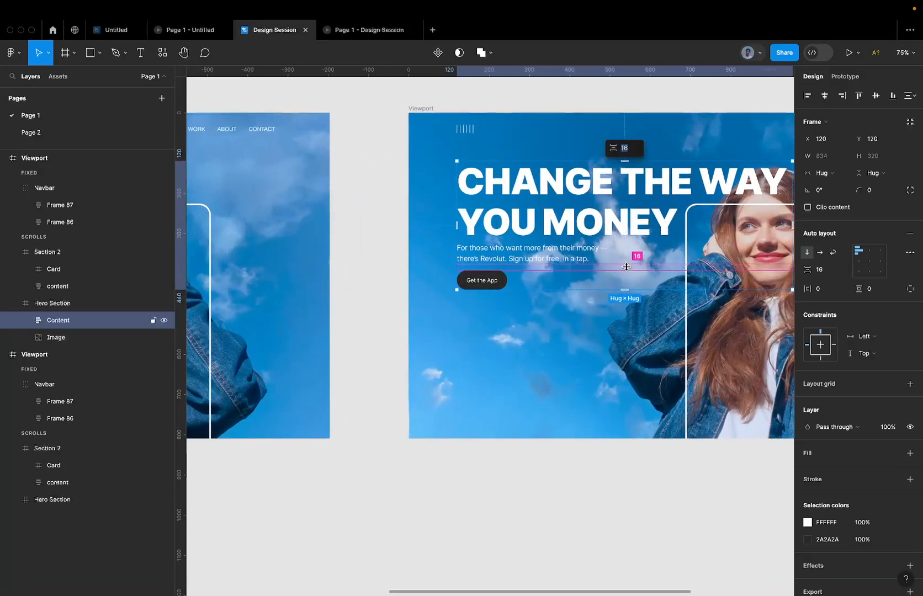
pyautogui.write('48')
pyautogui.press('Return')
# Set the gap between the heading and the paragraph in the duplicated Viewport's hero text to 24
pyautogui.doubleClick(608, 237)
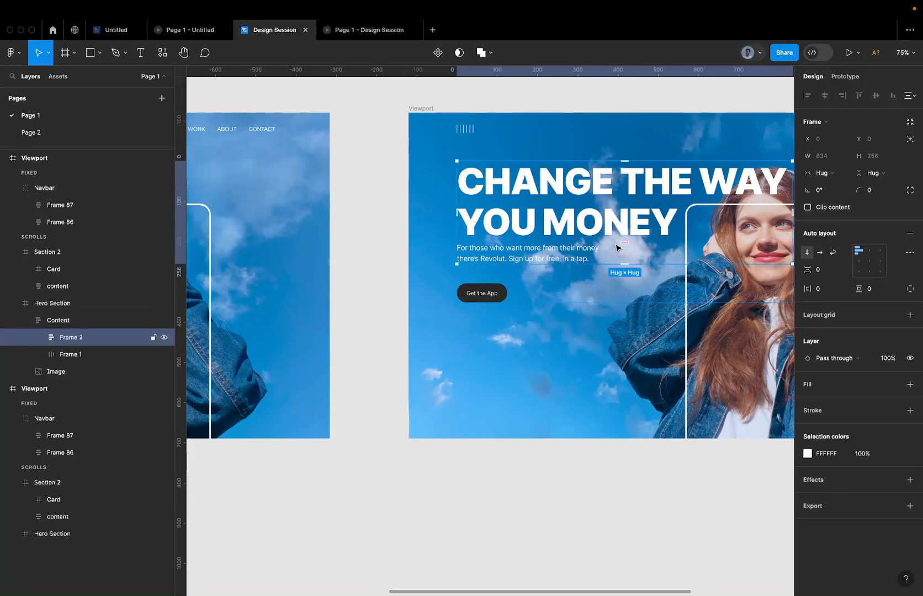
pyautogui.click(621, 243)
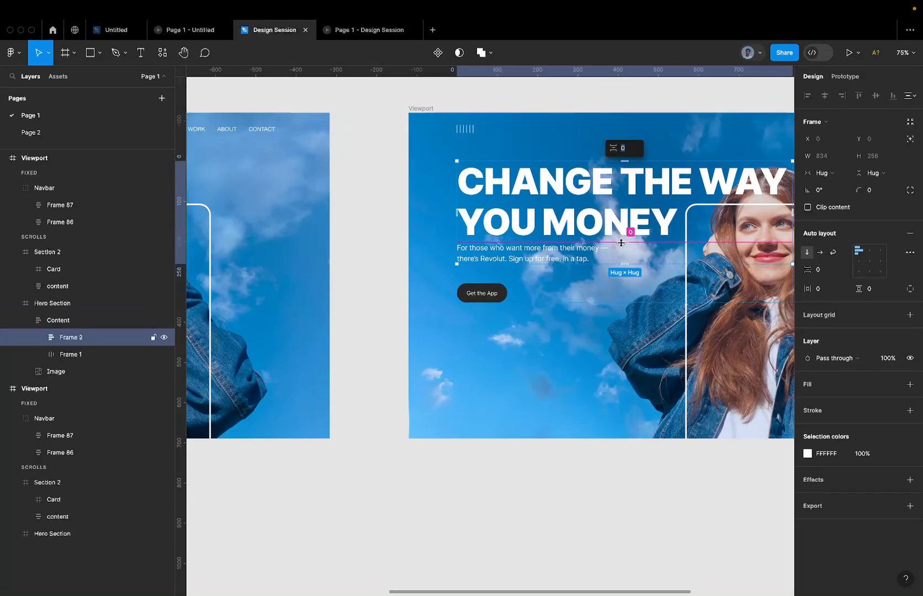
pyautogui.press('Return')
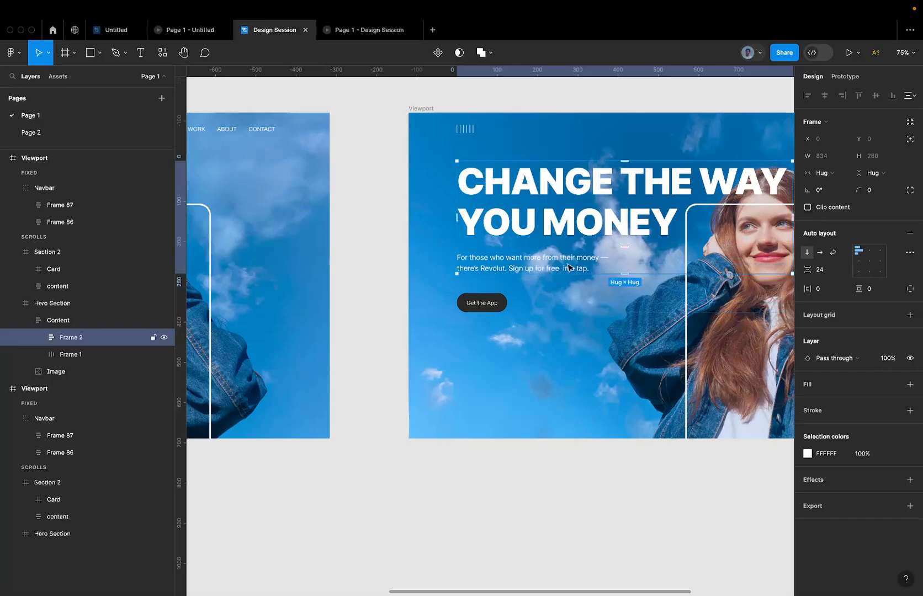
# Nudge the Content frame up to Y 0 at the top edge of the duplicated Viewport's Hero Section
pyautogui.scroll(-3, 557, 245)
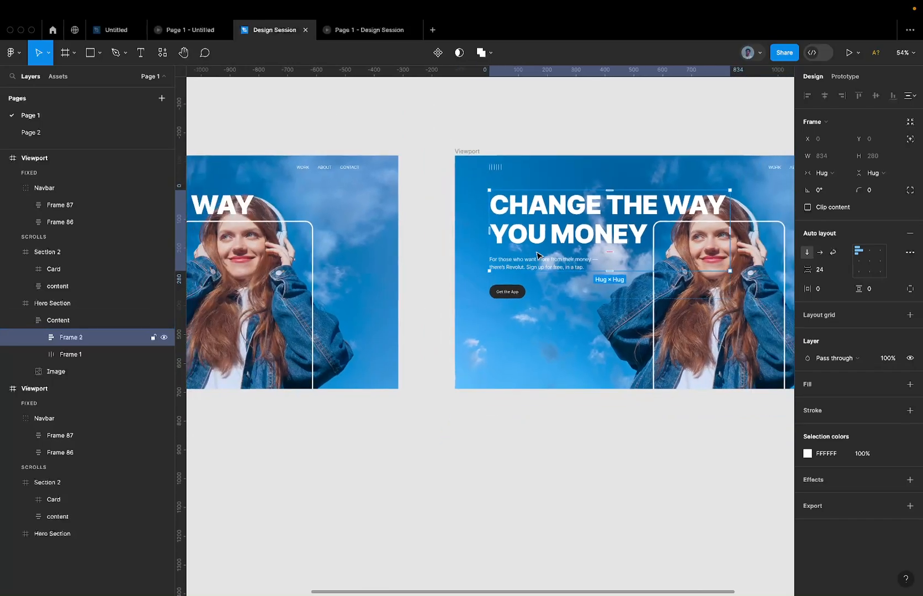
pyautogui.click(568, 293)
pyautogui.hotkey('shift', 'Up')
pyautogui.hotkey('shift', 'Up')
pyautogui.hotkey('shift', 'Up')
pyautogui.hotkey('shift', 'Up')
pyautogui.hotkey('shift', 'Up')
pyautogui.hotkey('shift', 'Up')
pyautogui.hotkey('shift', 'Up')
pyautogui.hotkey('shift', 'Up')
pyautogui.hotkey('shift', 'Up')
pyautogui.hotkey('shift', 'Up')
pyautogui.hotkey('shift', 'Up')
pyautogui.hotkey('shift', 'Up')
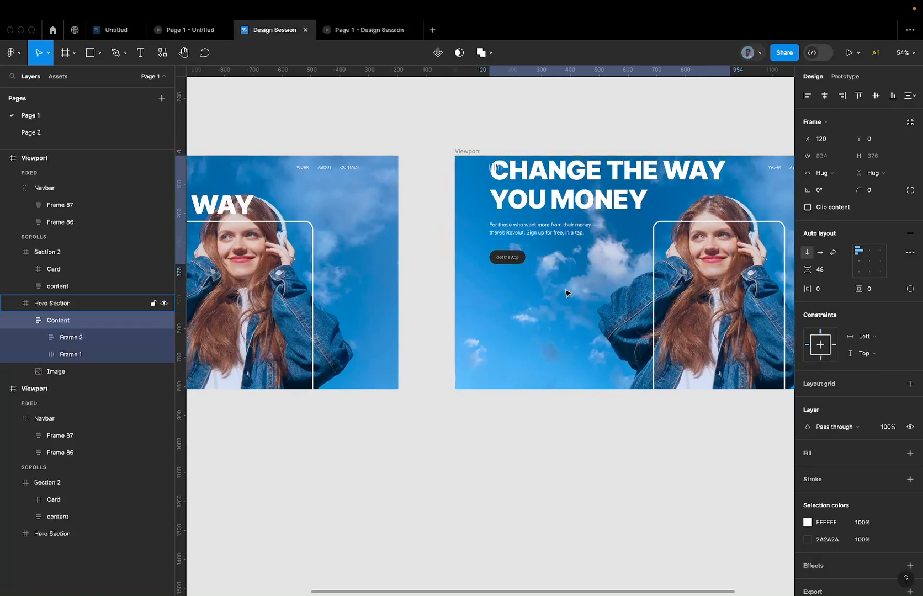
# Set the layer opacity of the duplicated Viewport's hero Content frame to 0%
pyautogui.hscroll(5, 470, 295)
pyautogui.scroll(2, 470, 295)
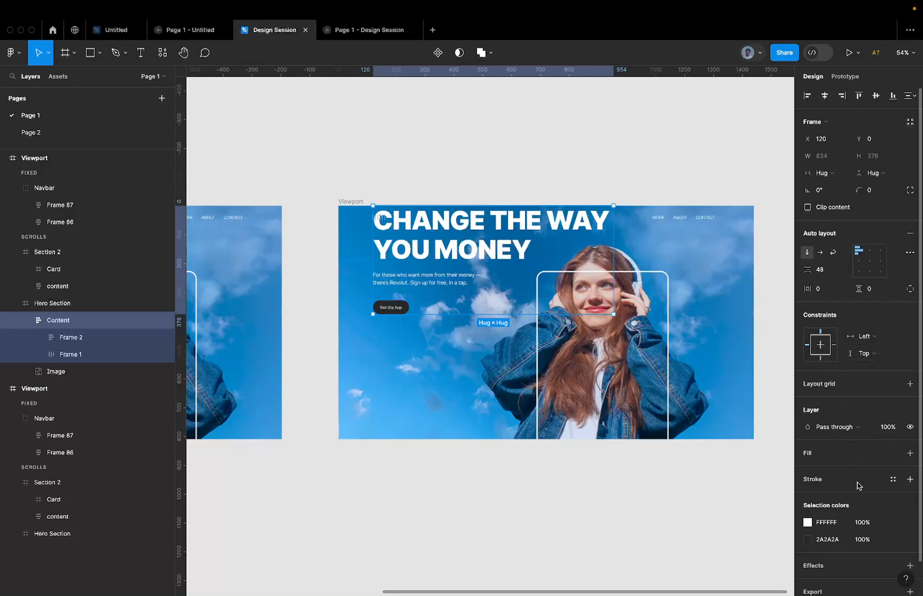
pyautogui.scroll(-1, 853, 477)
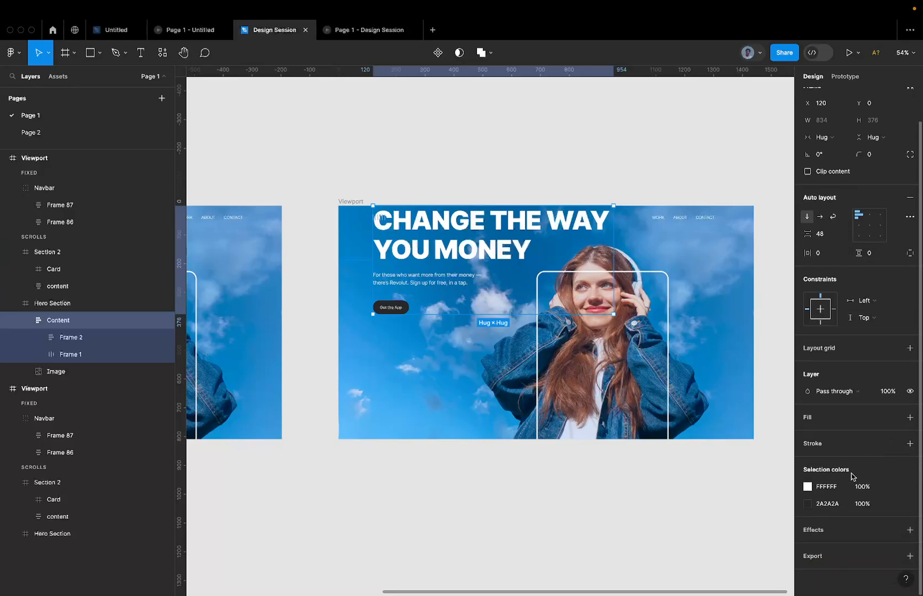
pyautogui.click(899, 392)
pyautogui.write('0')
pyautogui.press('Return')
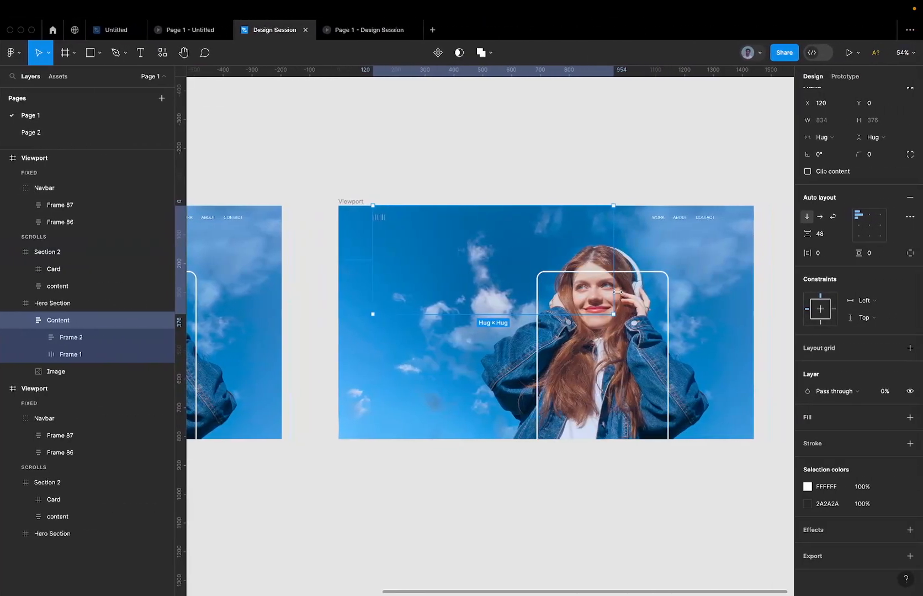
# Select the duplicated Viewport's hero image and examine how the Revolut site's hero shrinks into the card during scrolling
pyautogui.doubleClick(705, 256)
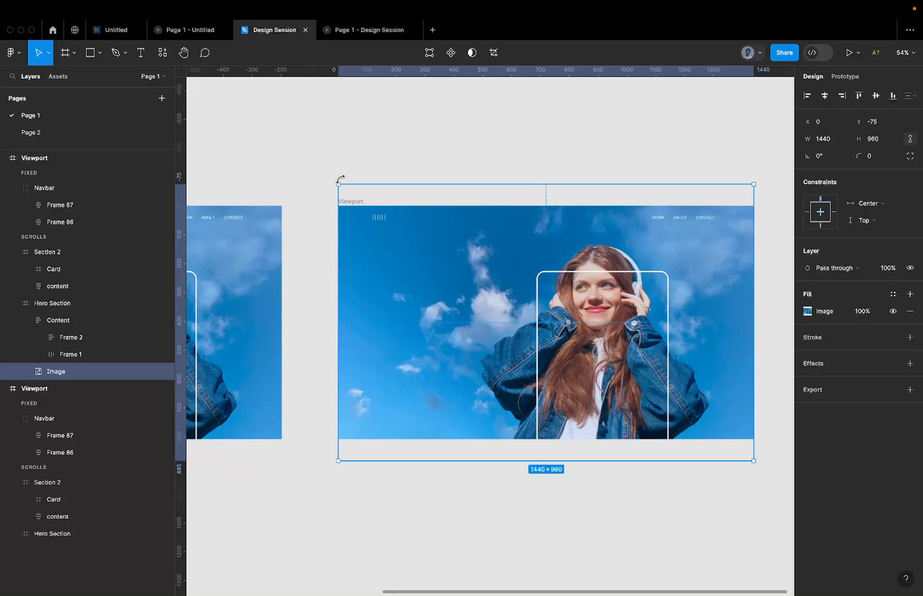
pyautogui.hscroll(-3, 341, 180)
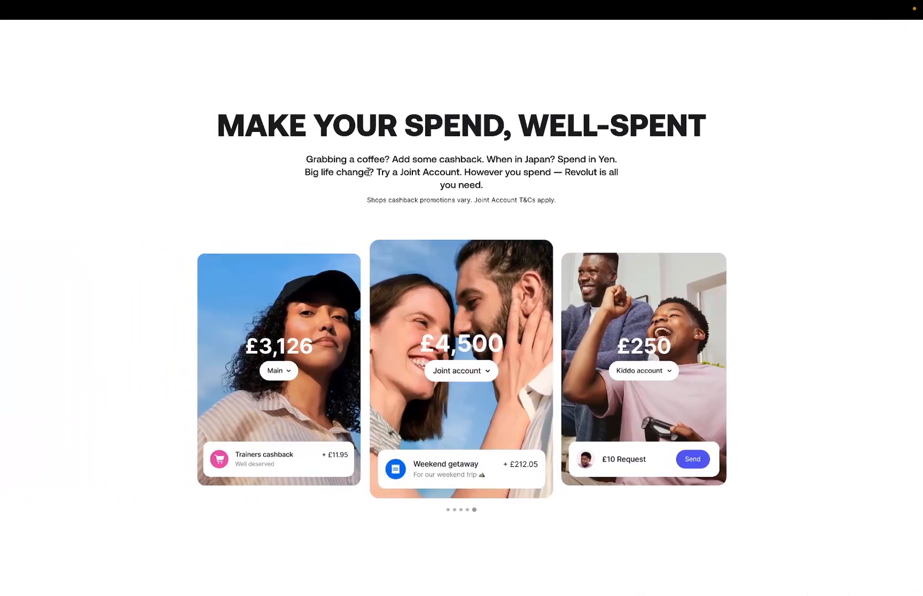
pyautogui.scroll(2, 369, 175)
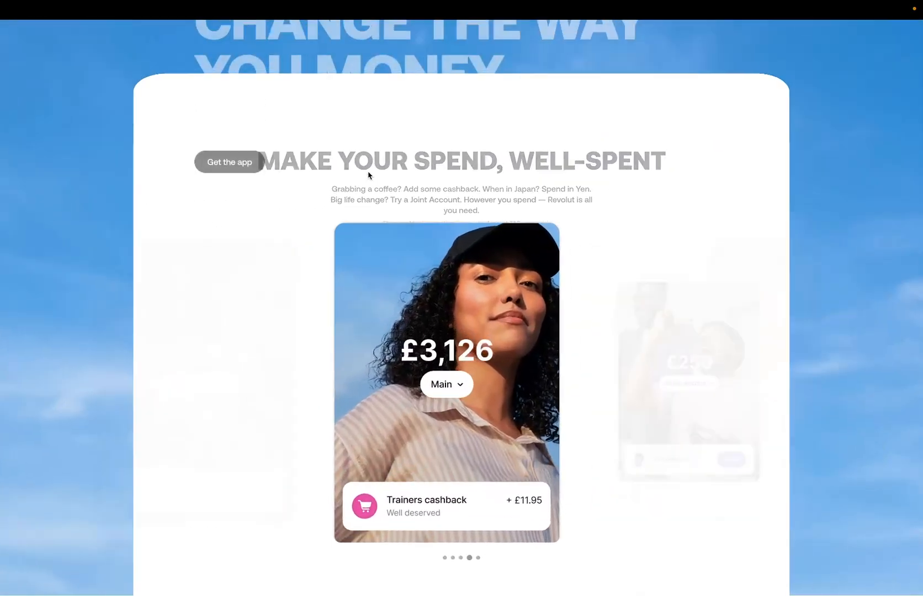
pyautogui.scroll(3, 370, 175)
pyautogui.scroll(-6, 369, 174)
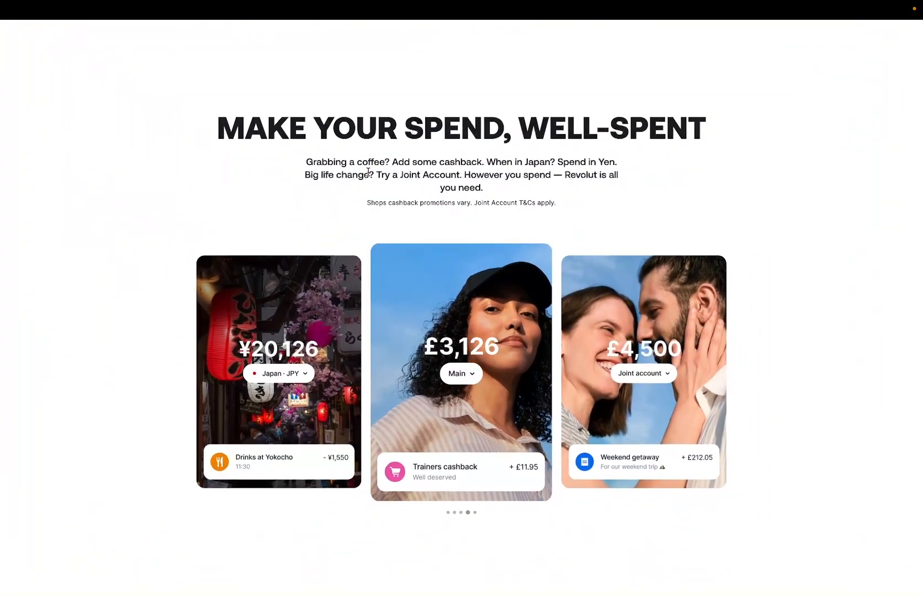
pyautogui.scroll(4, 369, 173)
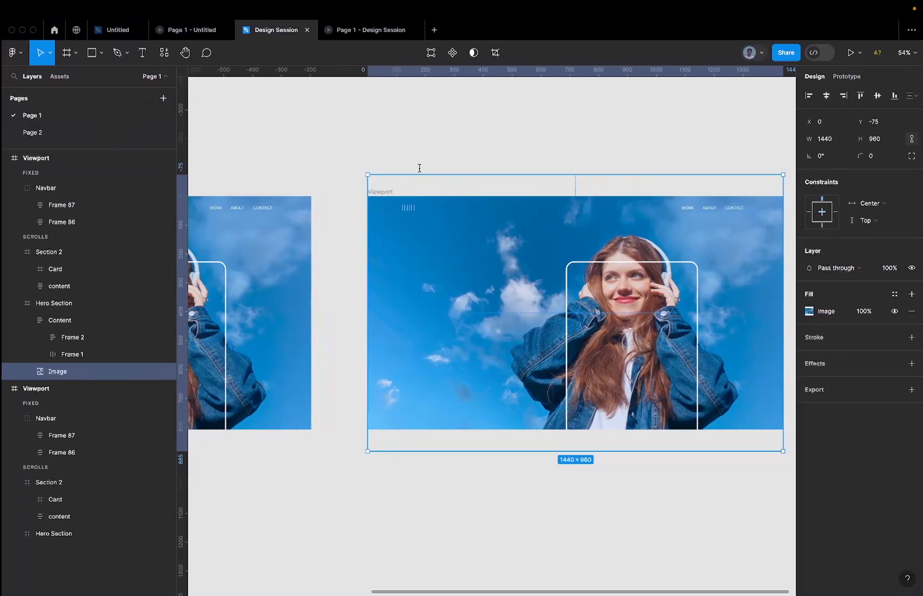
pyautogui.scroll(-3, 368, 173)
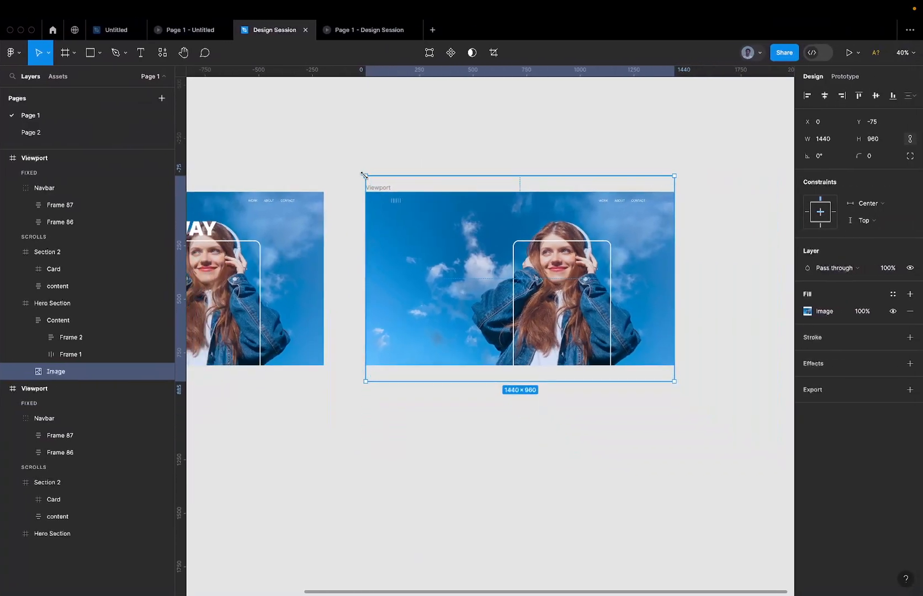
pyautogui.moveTo(365, 175); pyautogui.dragTo(348, 161)
pyautogui.press('super+z')
# Enlarge the first Viewport's hero image proportionally about its centre to about 1692 × 1128
pyautogui.hscroll(-6, 356, 167)
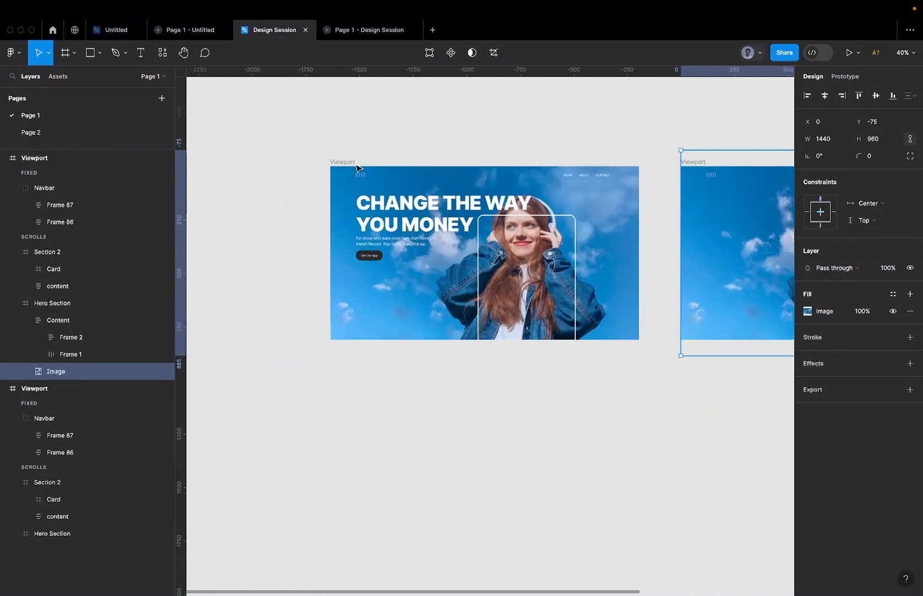
pyautogui.keyDown('super'); pyautogui.click(386, 200); pyautogui.keyUp('super')
pyautogui.keyDown('super'); pyautogui.click(340, 198); pyautogui.keyUp('super')
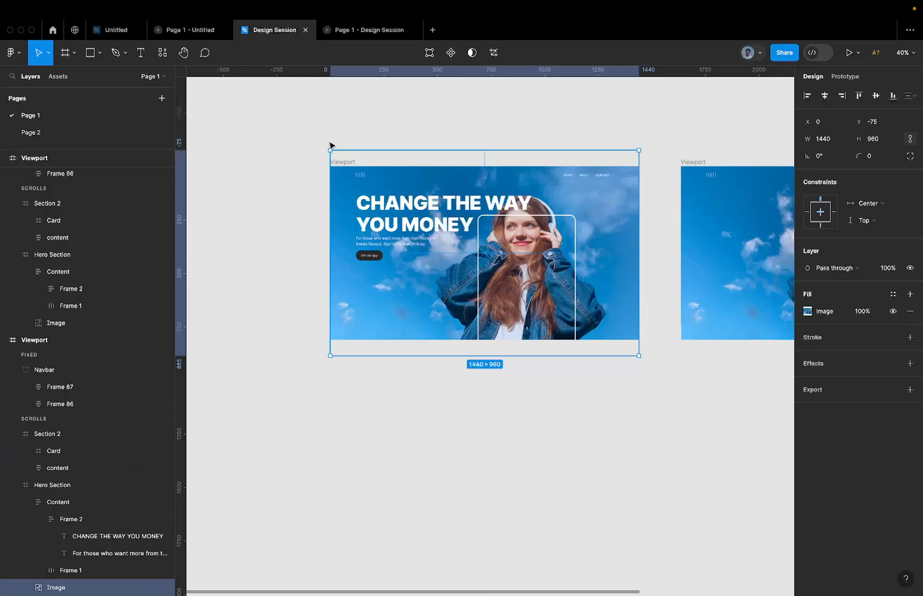
pyautogui.moveTo(330, 150); pyautogui.dragTo(311, 132)
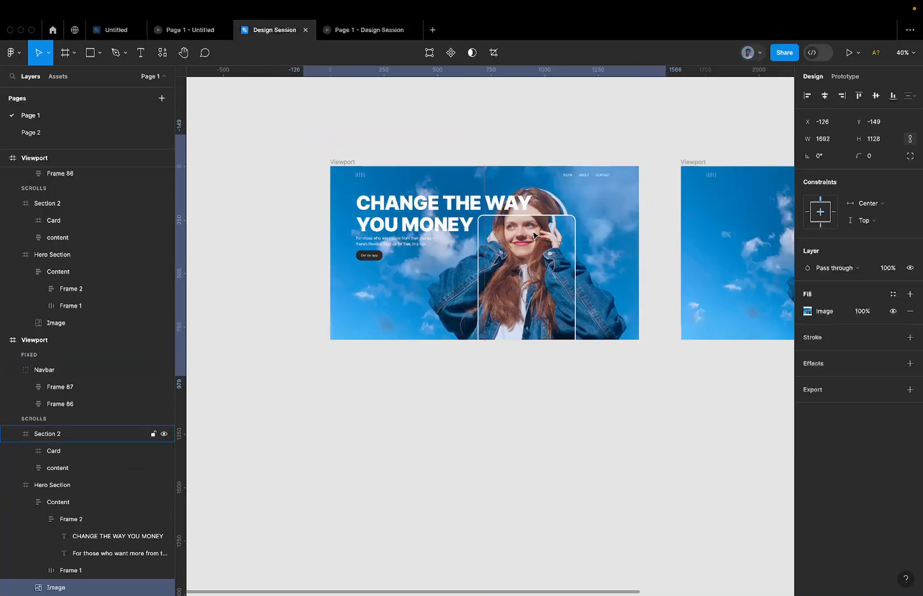
# Move the enlarged hero image in the first Viewport down to Y -79
pyautogui.hotkey('shift', 'Down')
pyautogui.hotkey('shift', 'Down')
pyautogui.hotkey('shift', 'Down')
pyautogui.hotkey('shift', 'Down')
pyautogui.hotkey('shift', 'Down')
pyautogui.hotkey('shift', 'Down')
pyautogui.hotkey('shift', 'Down')
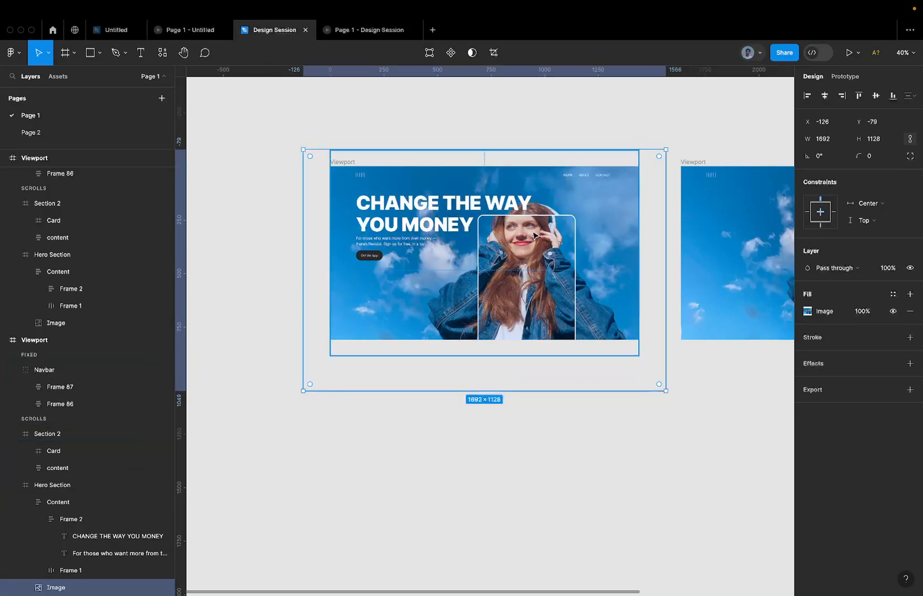
# Try replacing the image inside the first Viewport's Card with the copied, enlarged hero image
pyautogui.keyDown('super'); pyautogui.click(508, 239); pyautogui.keyUp('super')
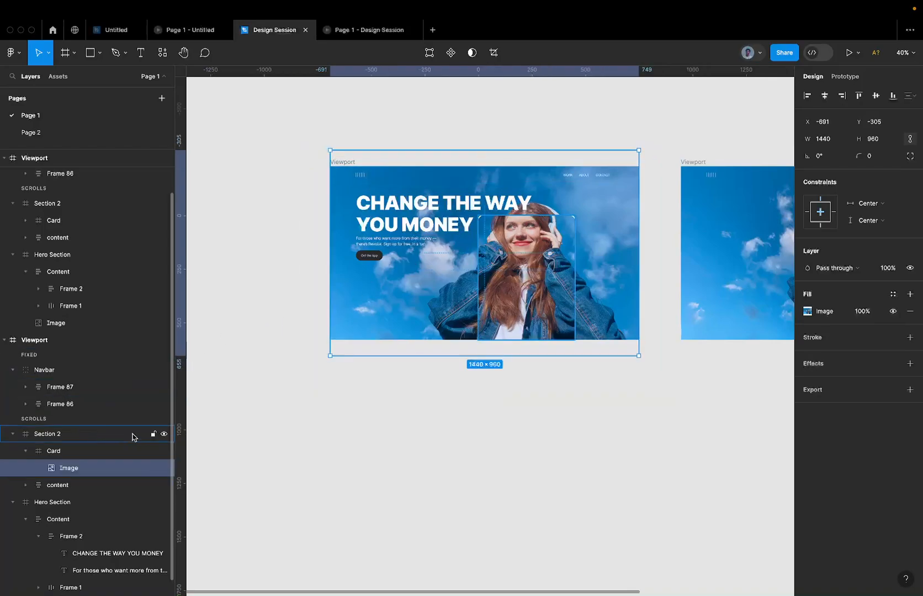
pyautogui.press('super+v')
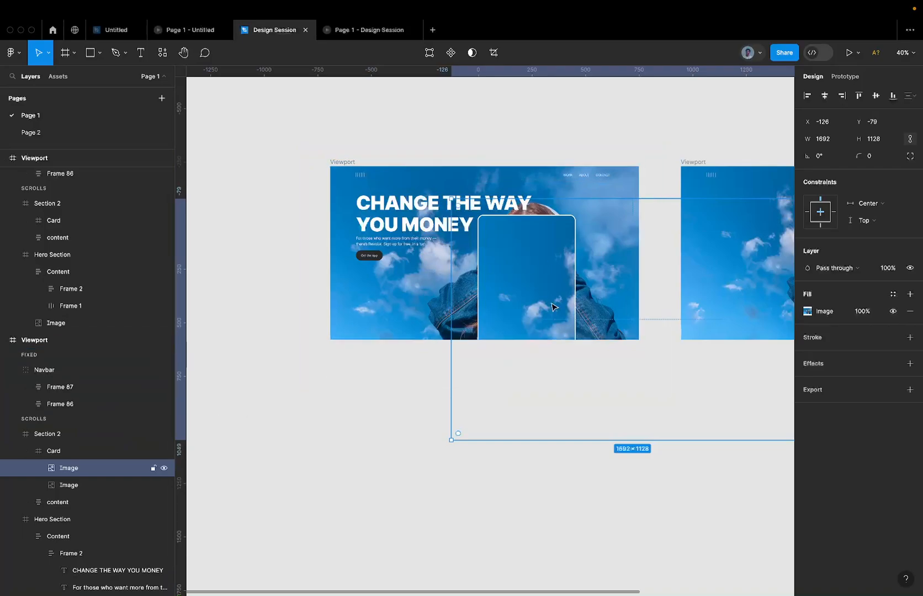
pyautogui.press('super+z')
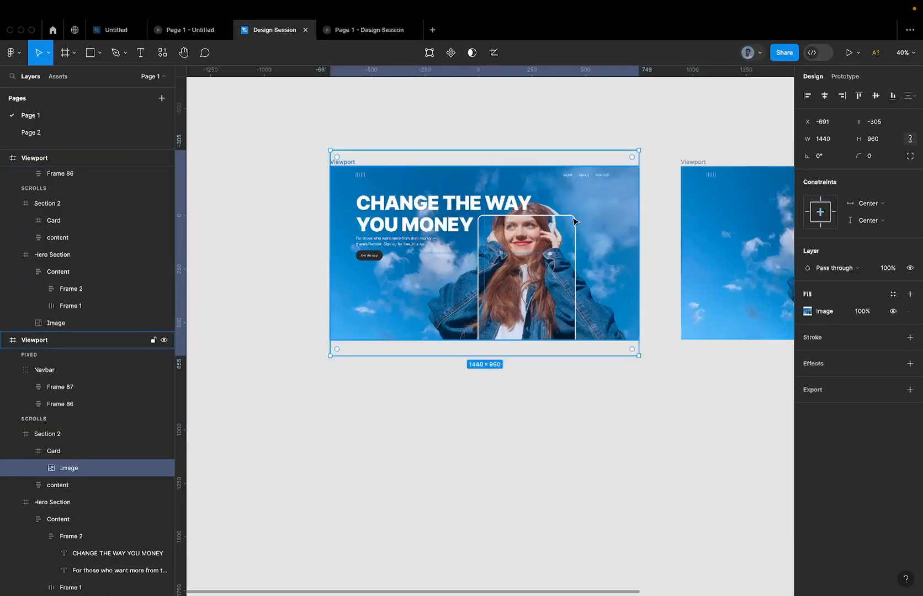
pyautogui.press('super+shift+r')
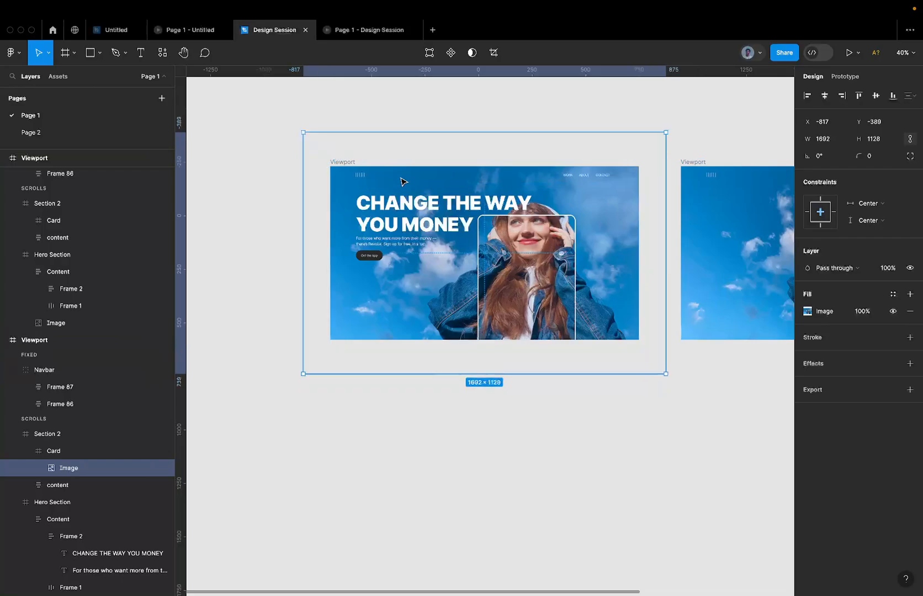
pyautogui.press('super+z')
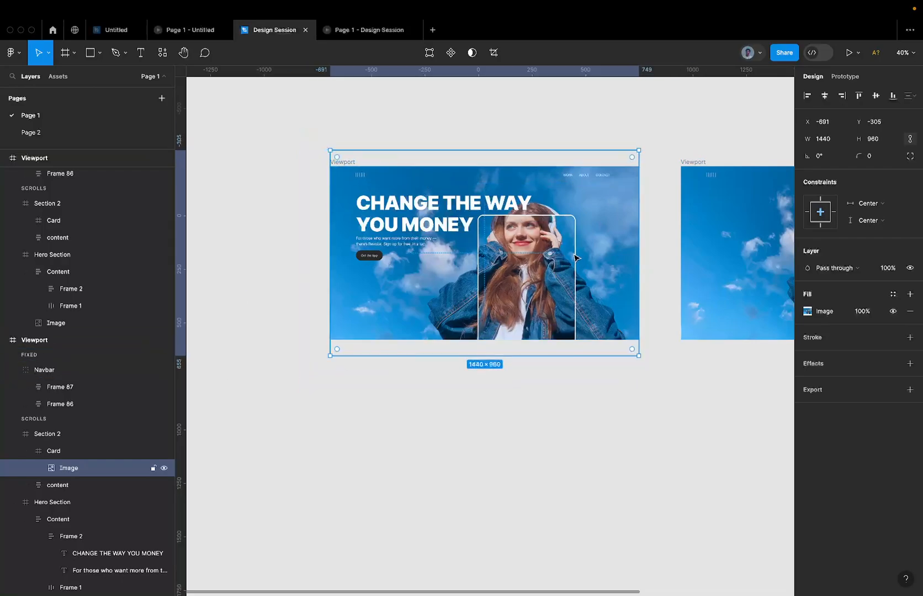
# Place the enlarged hero image copy inside the first Viewport's Card and delete the Card's original image
pyautogui.press('super+shift+z')
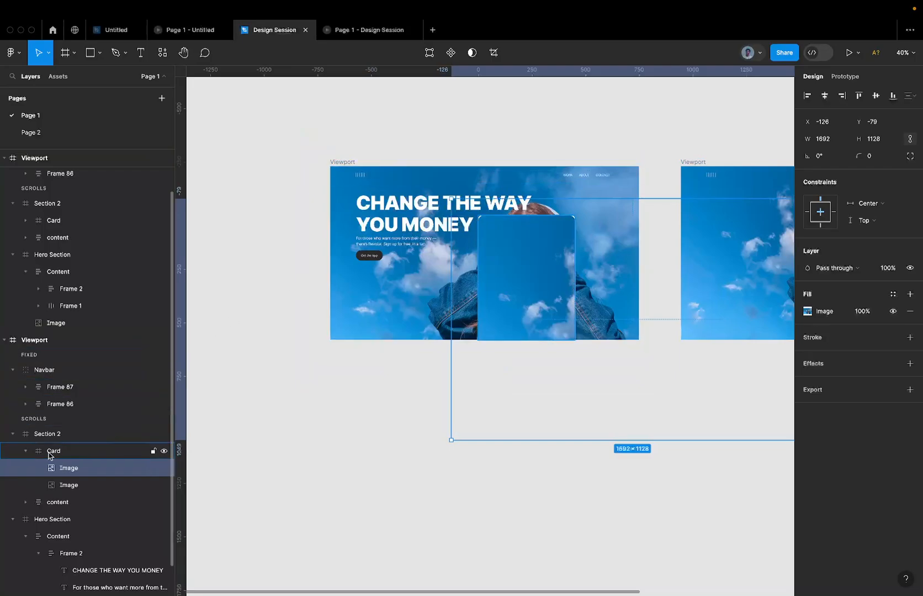
pyautogui.click(50, 454)
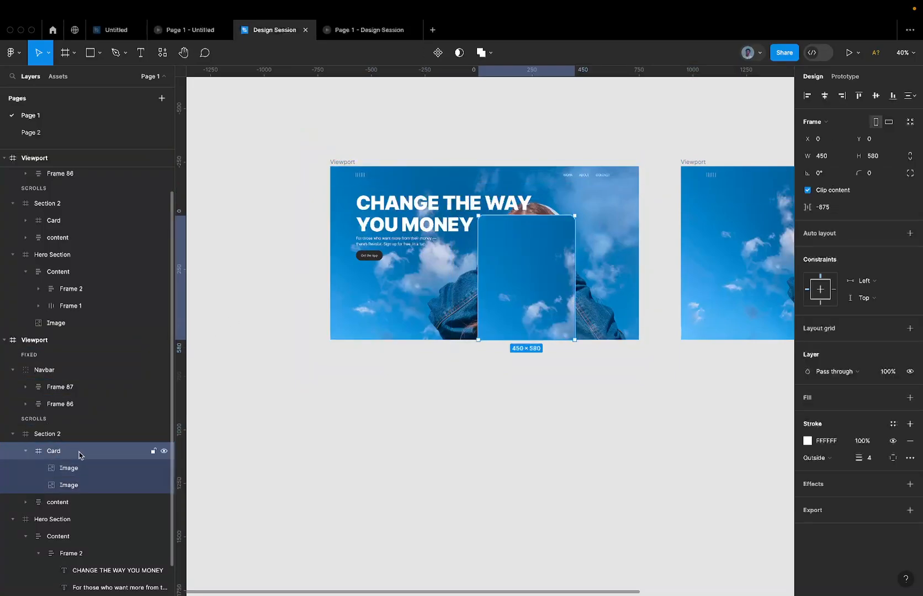
pyautogui.click(70, 469)
pyautogui.click(95, 493)
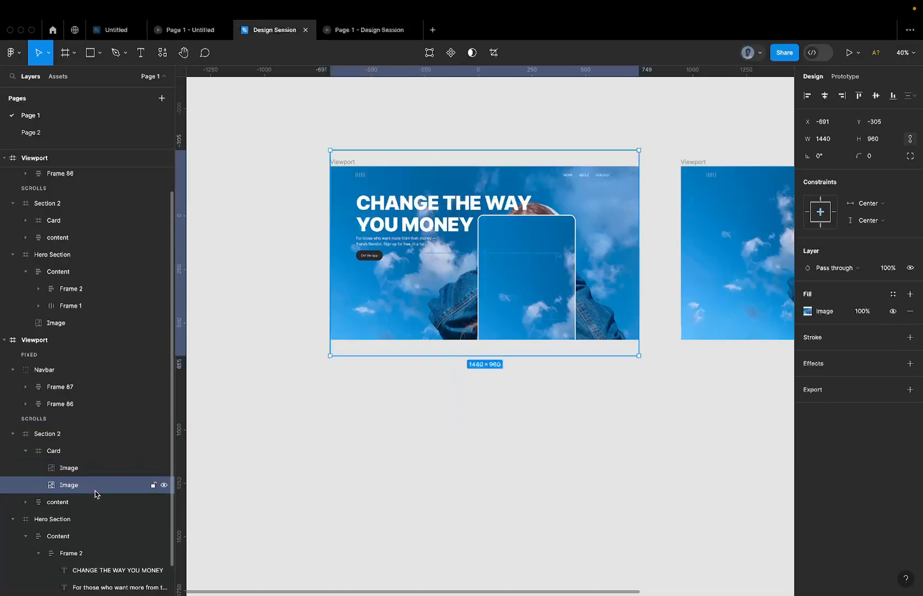
pyautogui.press('Delete')
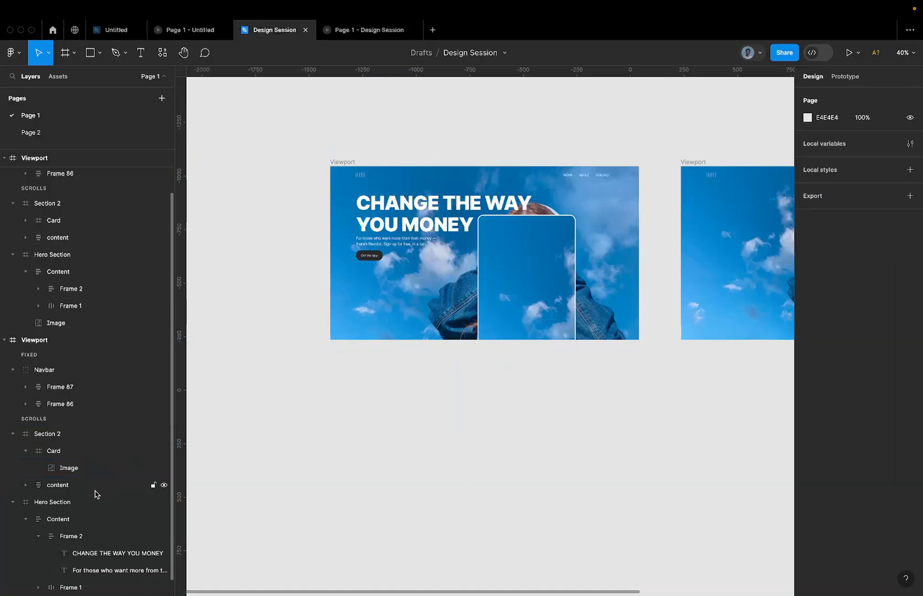
# Align the Card's enlarged image with the first Viewport's hero image along their left and top edges
pyautogui.click(72, 465)
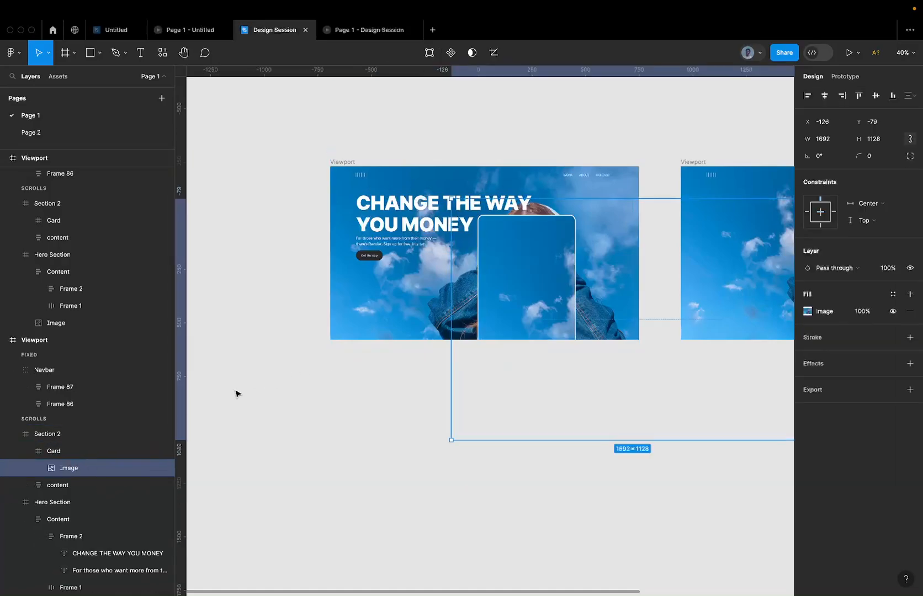
pyautogui.scroll(-3, 380, 381)
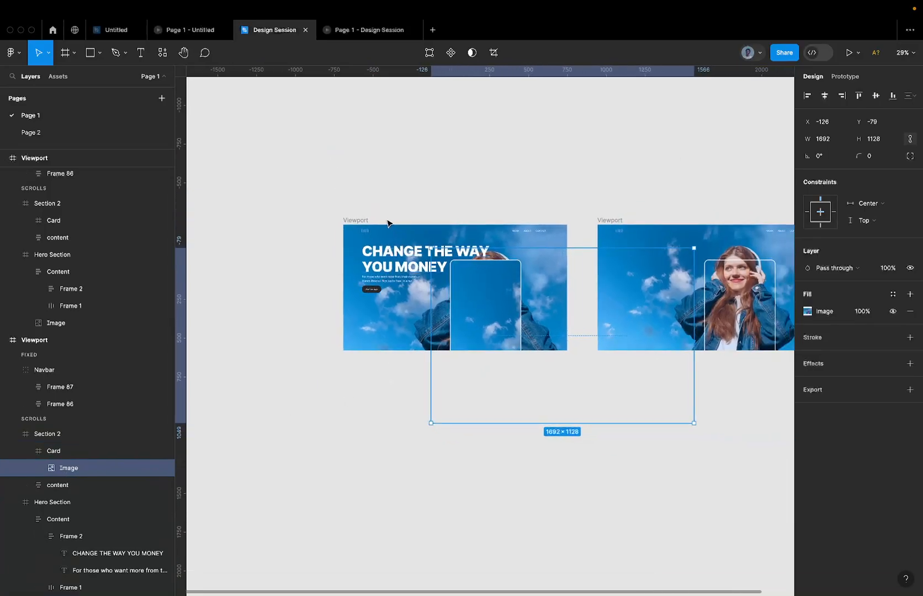
pyautogui.keyDown('shift'); pyautogui.click(360, 242); pyautogui.keyUp('shift')
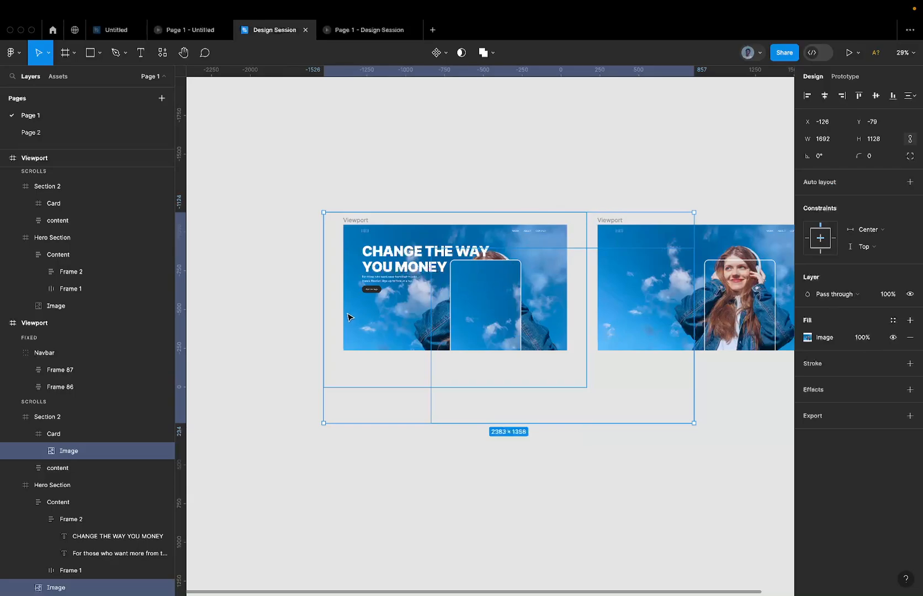
pyautogui.click(807, 95)
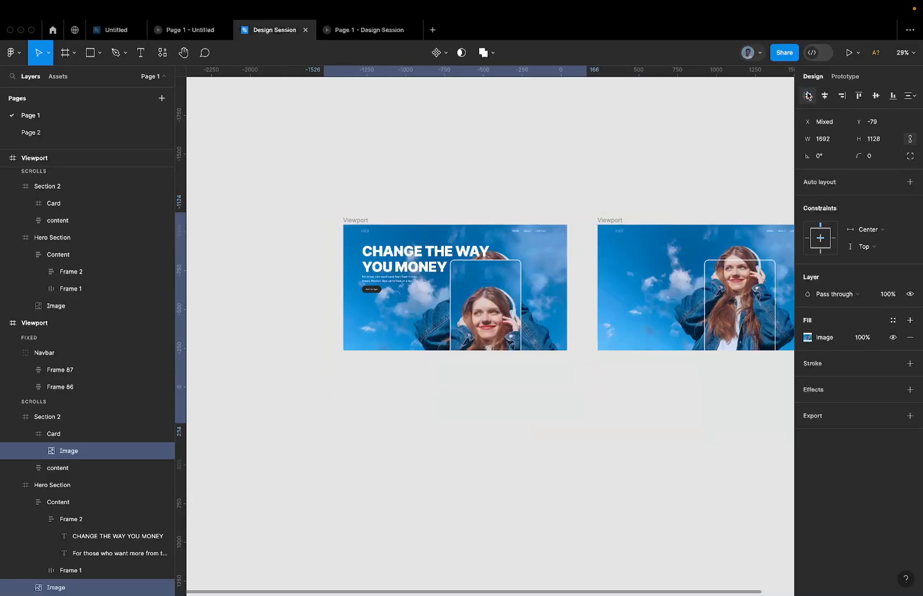
pyautogui.click(859, 95)
pyautogui.scroll(5, 516, 243)
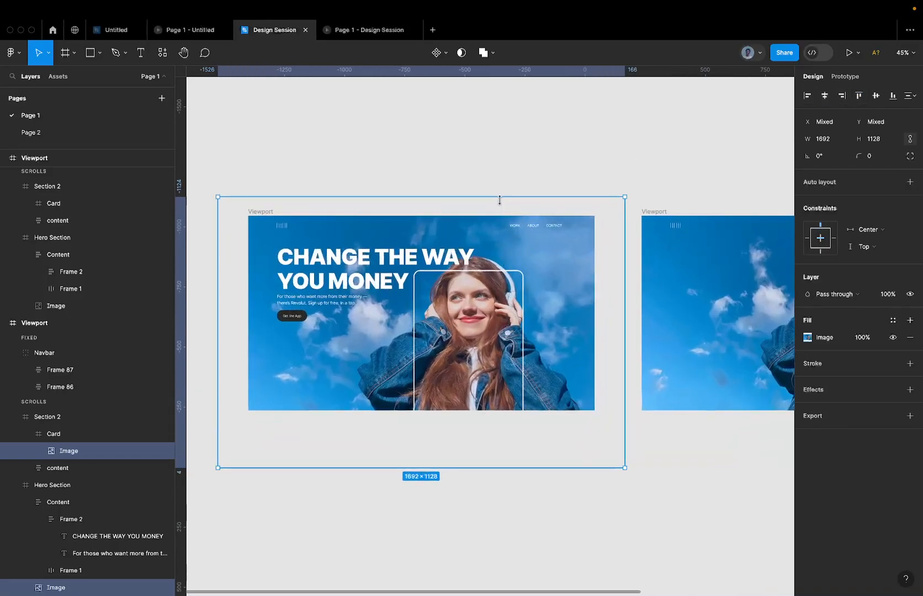
pyautogui.scroll(5, 508, 294)
pyautogui.scroll(-4, 508, 294)
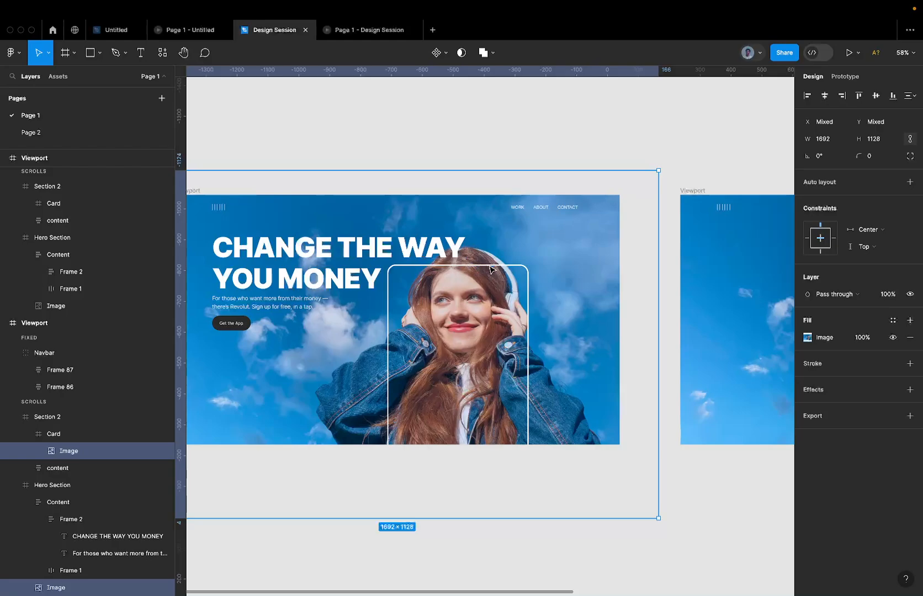
pyautogui.scroll(-6, 489, 269)
pyautogui.click(466, 216)
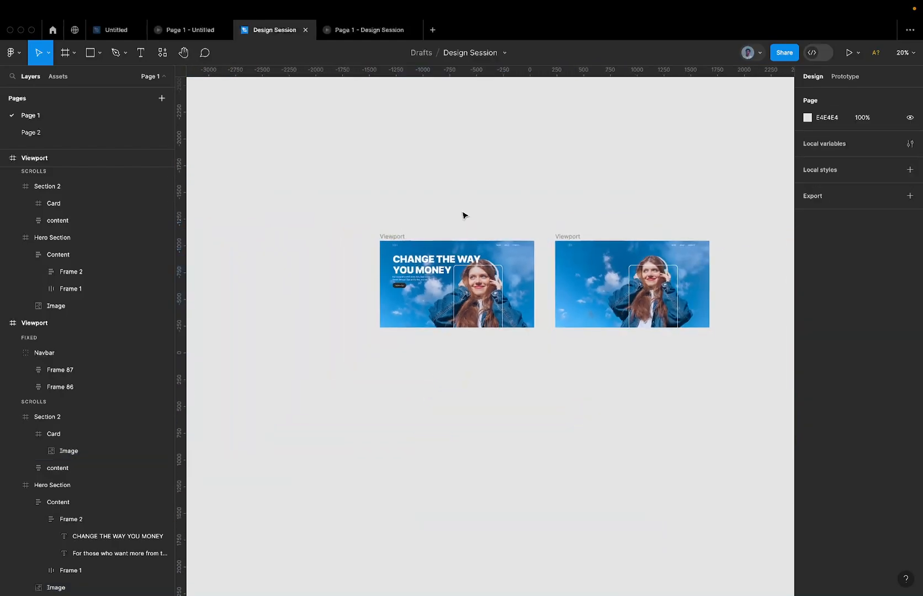
# Try placing a copy of the first Viewport to the right of the second one
pyautogui.click(392, 237)
pyautogui.moveTo(399, 239); pyautogui.dragTo(658, 244)
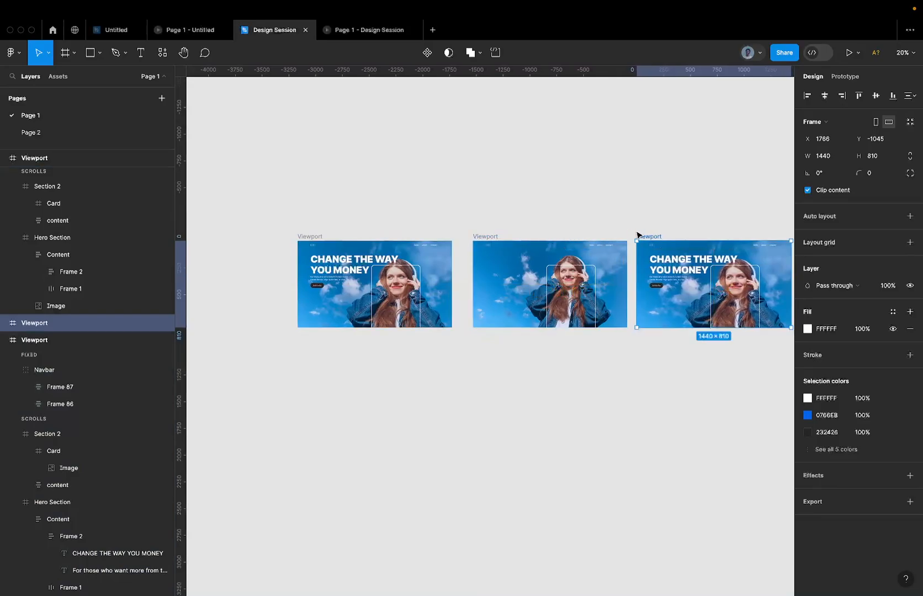
pyautogui.press('Delete')
# Compare the size and position of the Card images in the first and second Viewports
pyautogui.click(558, 285)
pyautogui.scroll(5, 558, 286)
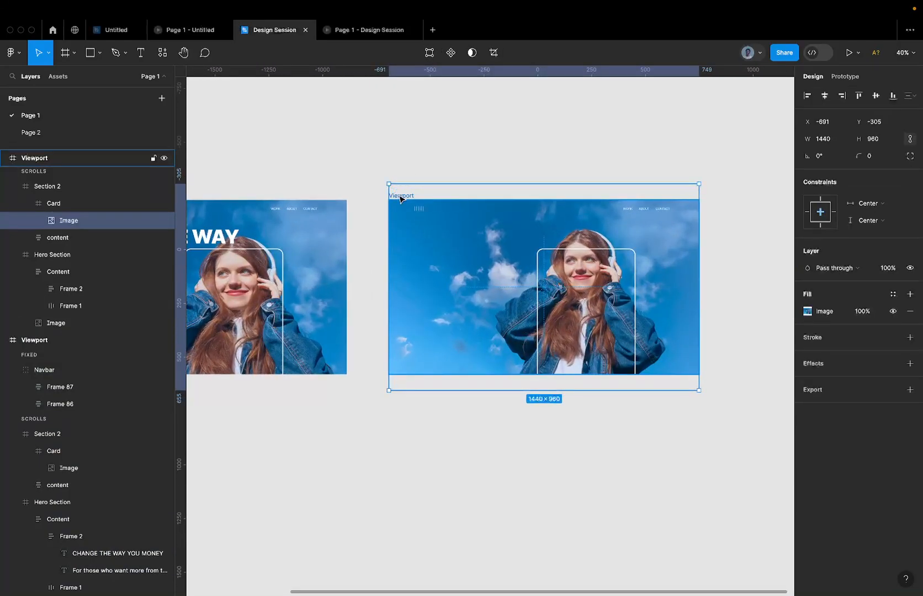
pyautogui.click(402, 199)
pyautogui.hscroll(-4, 422, 201)
pyautogui.keyDown('super'); pyautogui.click(421, 337); pyautogui.keyUp('super')
pyautogui.scroll(-2, 421, 337)
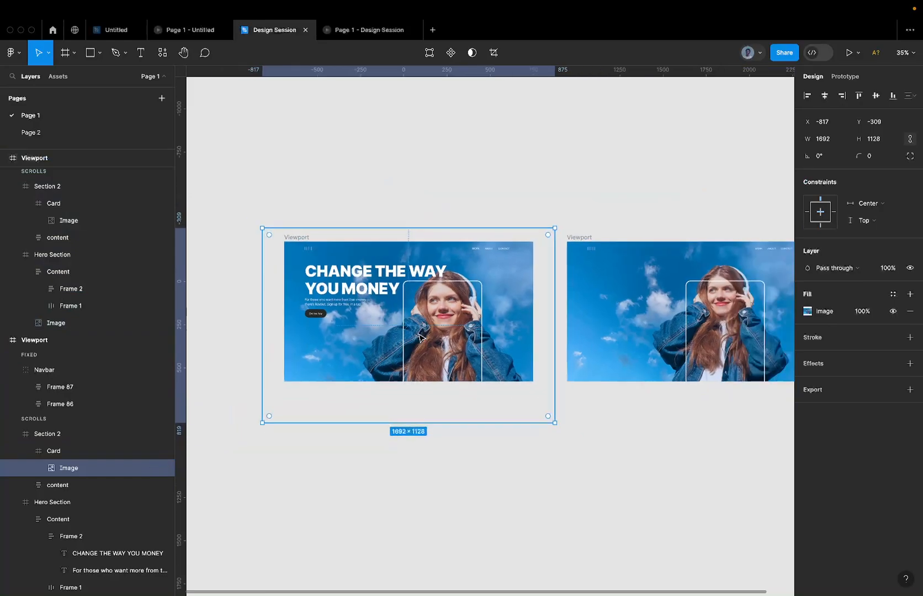
pyautogui.scroll(-2, 421, 337)
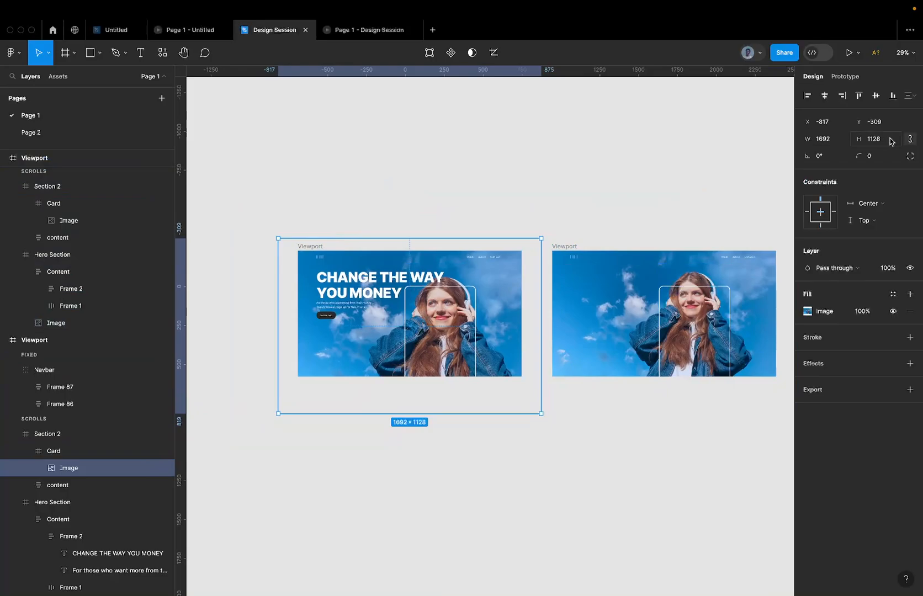
pyautogui.click(590, 280)
pyautogui.click(678, 301)
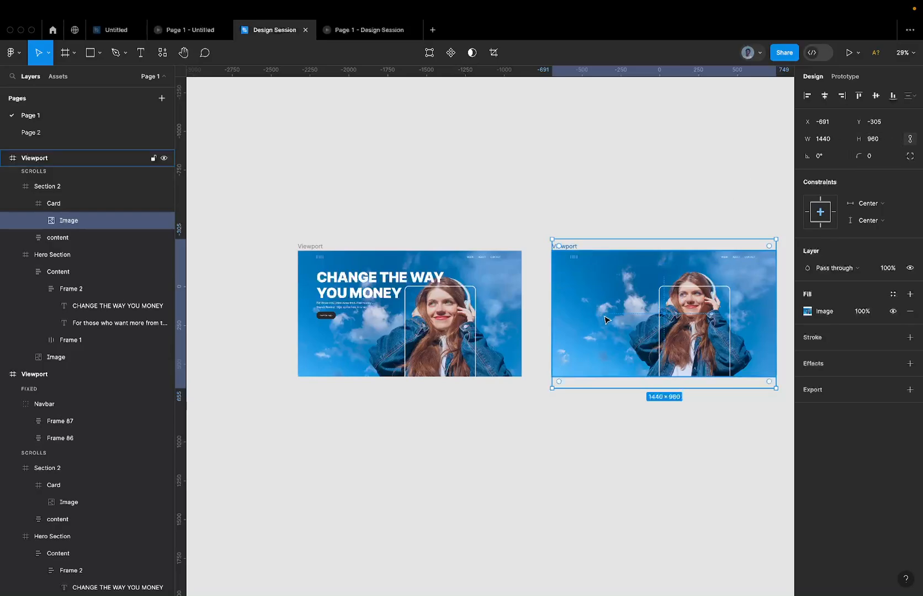
pyautogui.scroll(5, 610, 319)
pyautogui.hscroll(1, 611, 320)
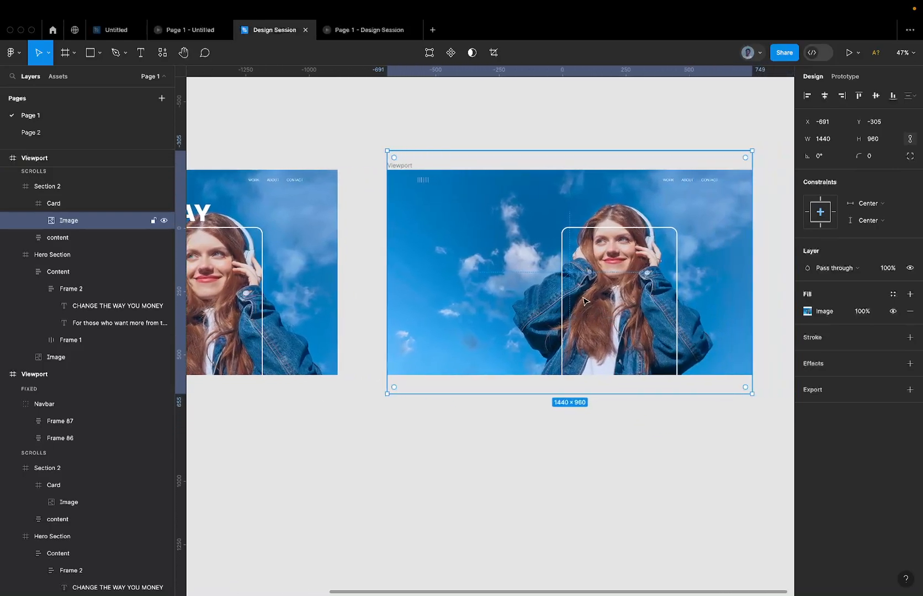
pyautogui.hscroll(-6, 317, 232)
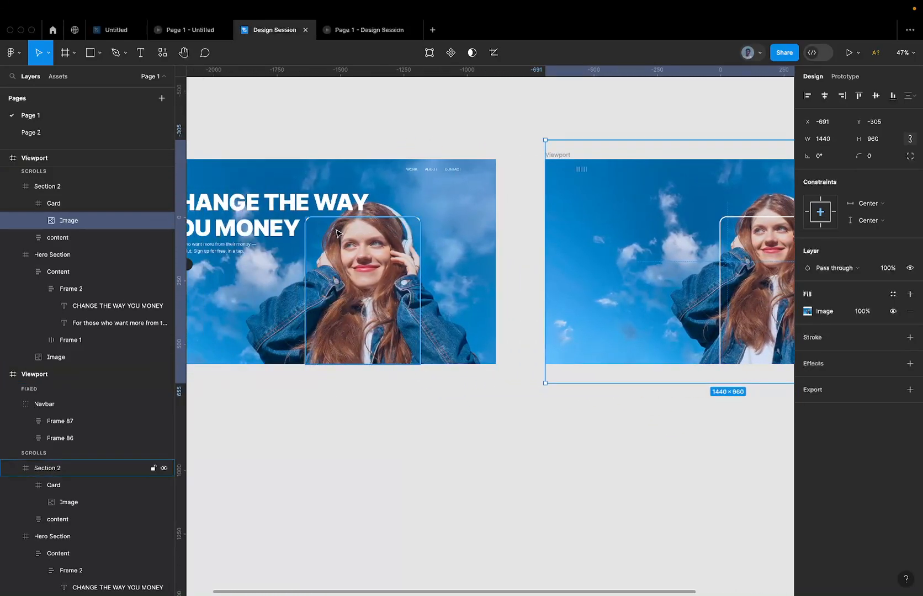
pyautogui.hscroll(5, 511, 225)
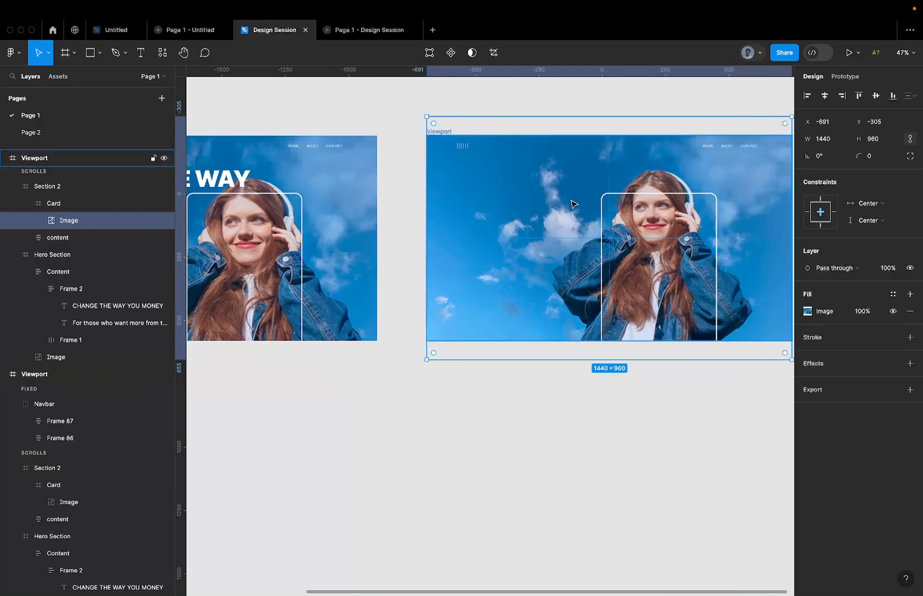
pyautogui.hscroll(3, 572, 204)
pyautogui.scroll(1, 573, 205)
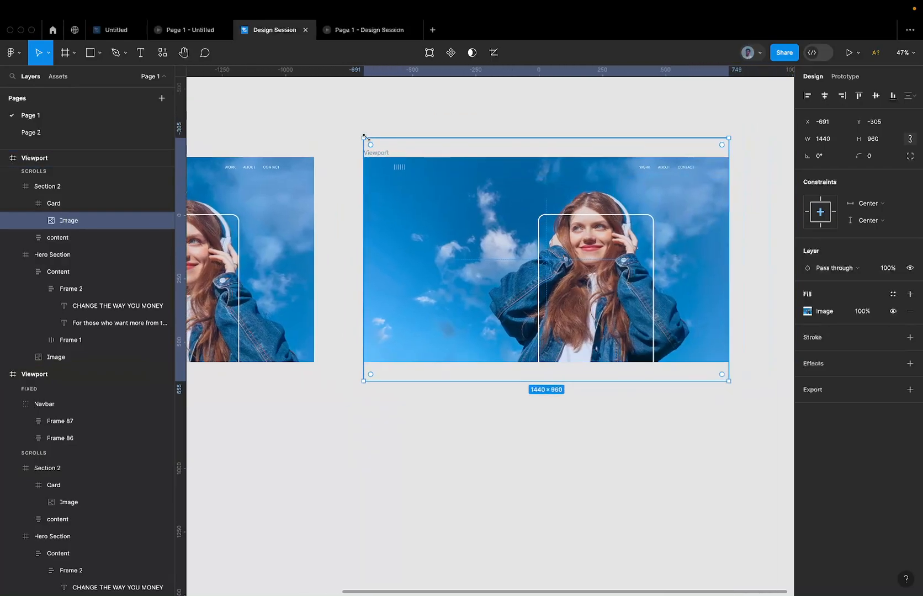
# Try shrinking the second Viewport's hero image about its centre to about 1254 × 836
pyautogui.click(364, 148)
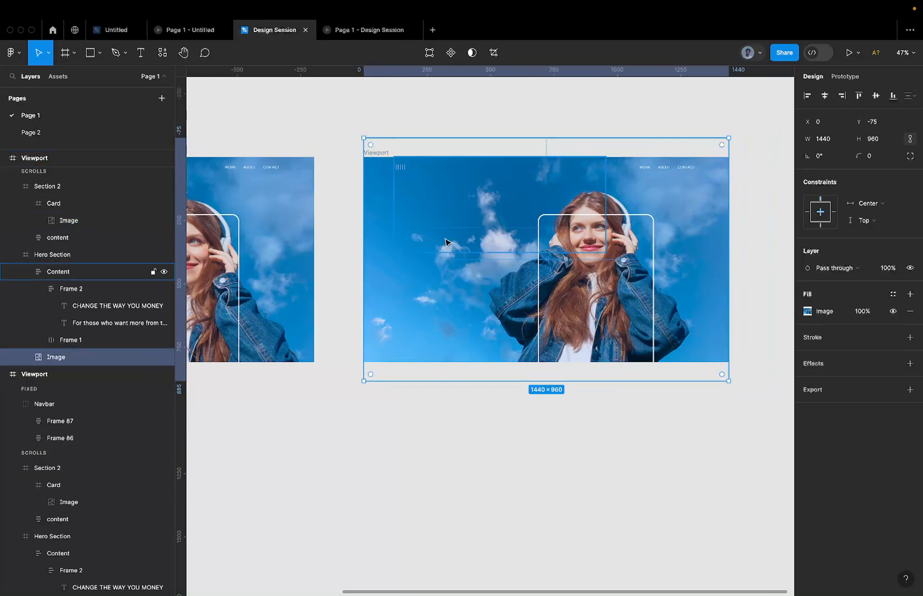
pyautogui.press('alt')
pyautogui.moveTo(364, 149); pyautogui.dragTo(387, 153)
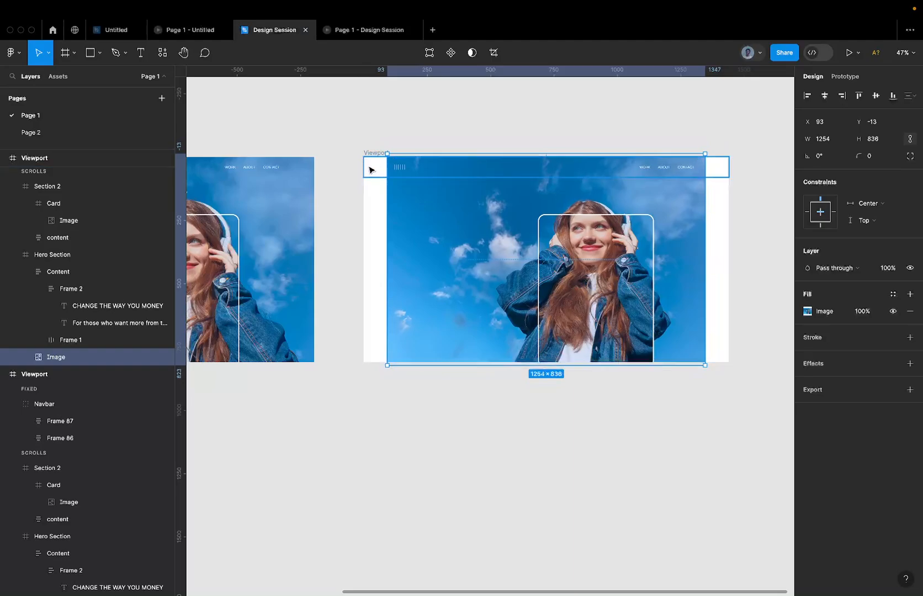
pyautogui.press('super+z')
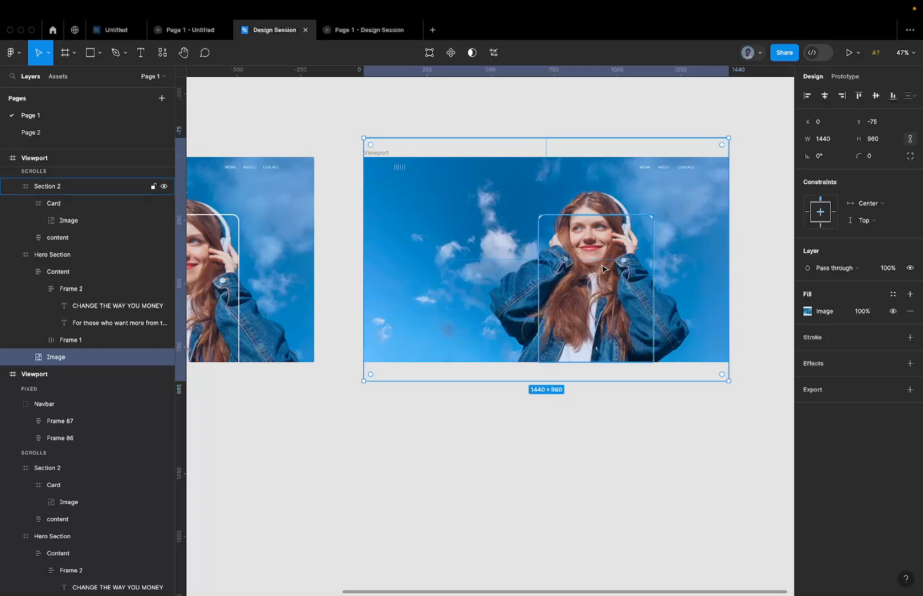
# Enlarge Section 2 in the second Viewport about its centre to about 1874 × 1124, past the Viewport's edges
pyautogui.click(560, 228)
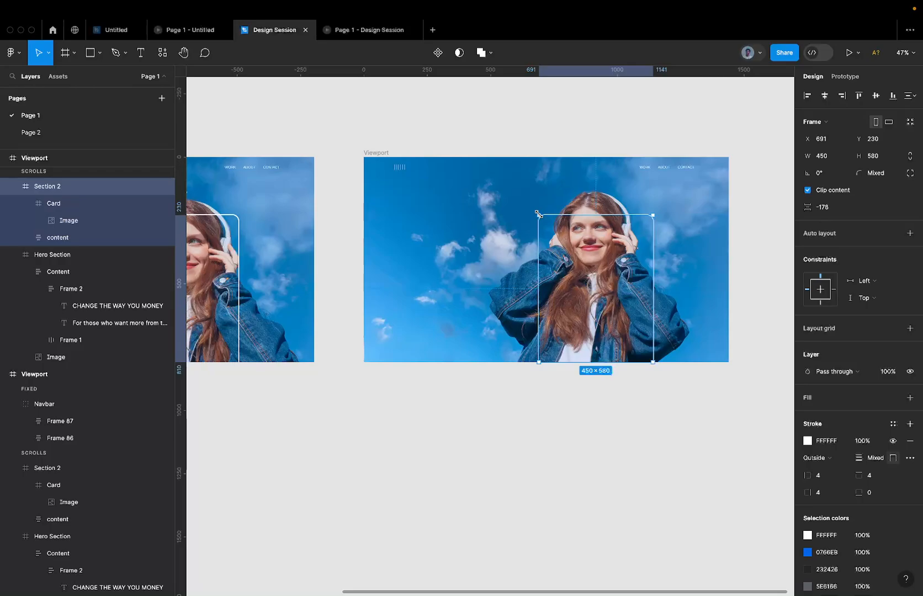
pyautogui.press('alt')
pyautogui.press('alt')
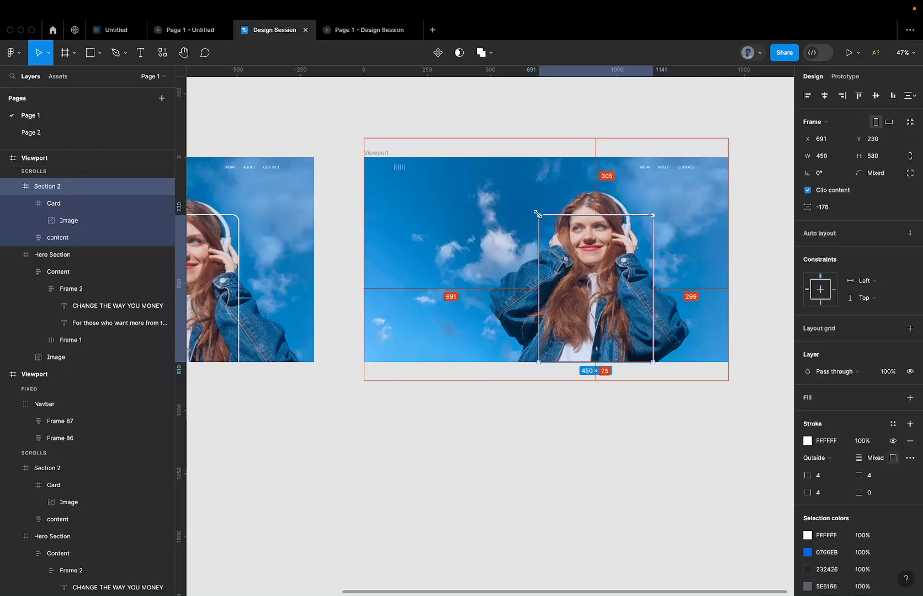
pyautogui.moveTo(537, 213); pyautogui.dragTo(458, 213)
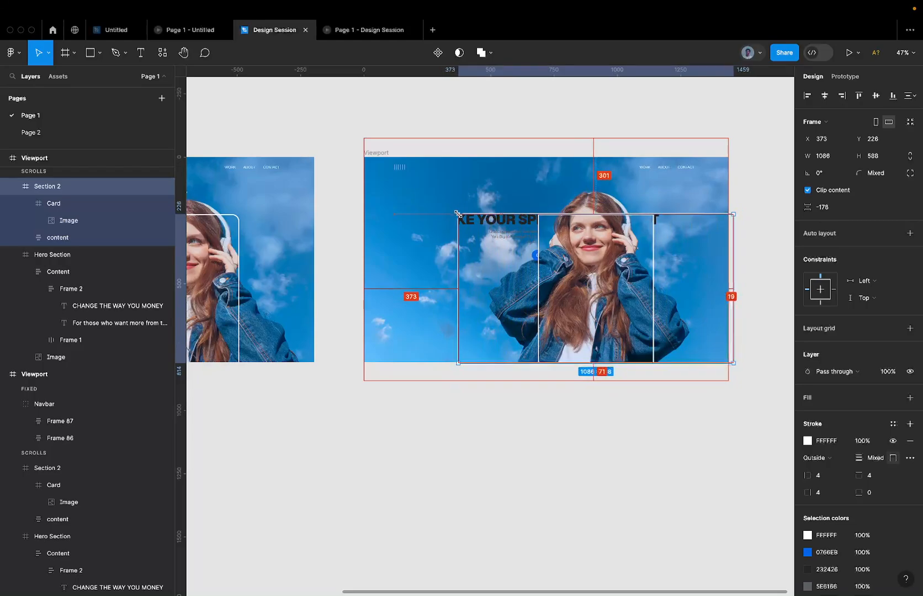
pyautogui.moveTo(458, 214); pyautogui.dragTo(357, 144)
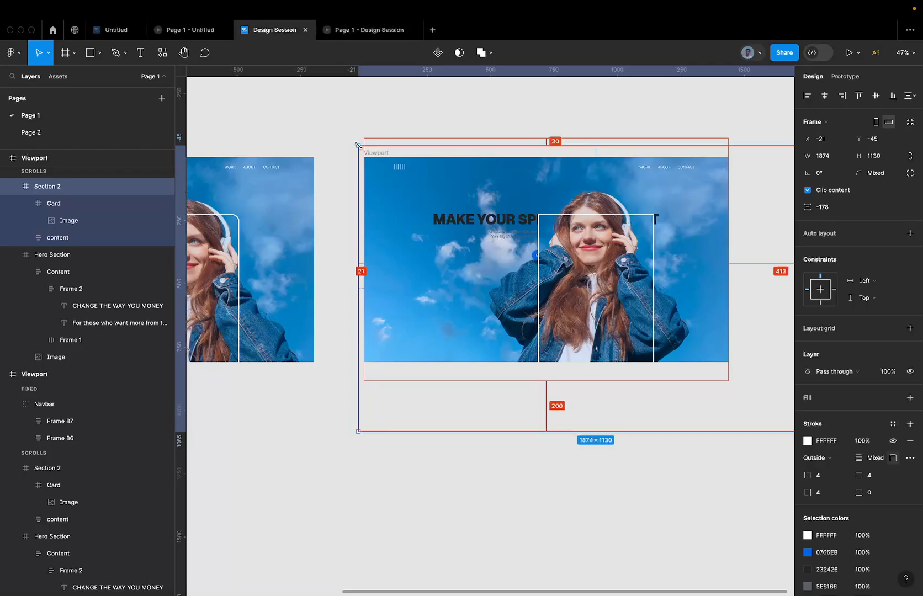
pyautogui.moveTo(357, 145); pyautogui.dragTo(357, 146)
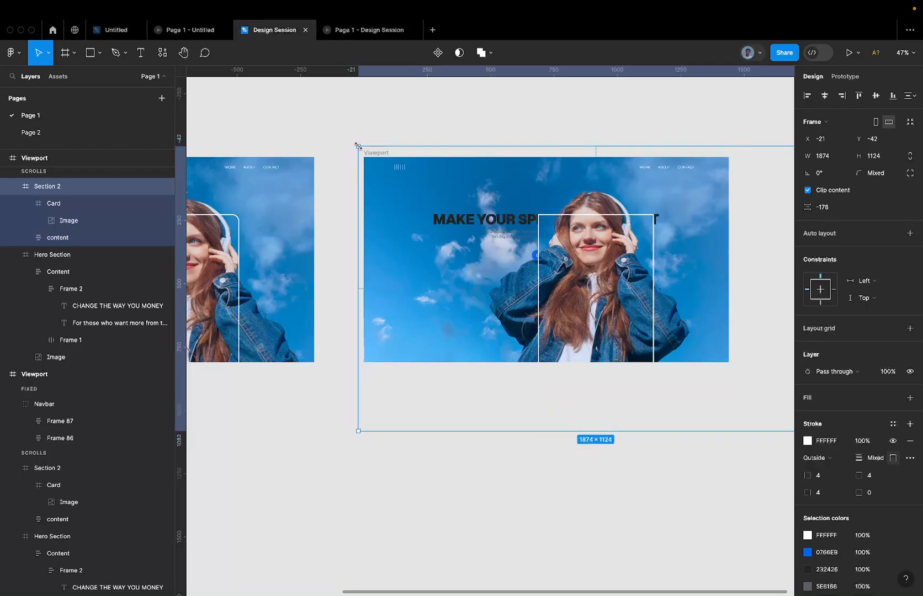
# Try trimming the right and bottom sides of the second Viewport's Section 2 to about 1497 × 949
pyautogui.scroll(-3, 358, 146)
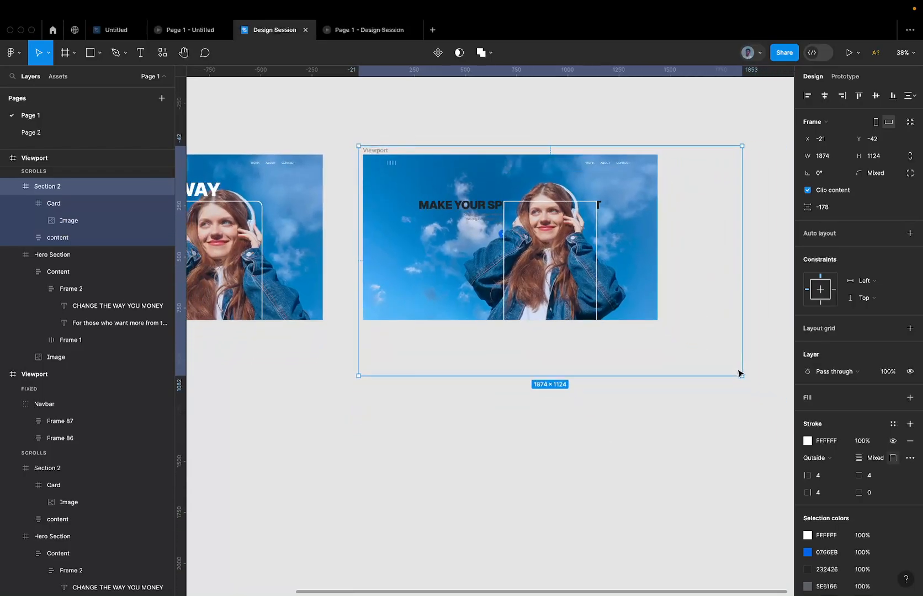
pyautogui.moveTo(743, 376); pyautogui.dragTo(664, 341)
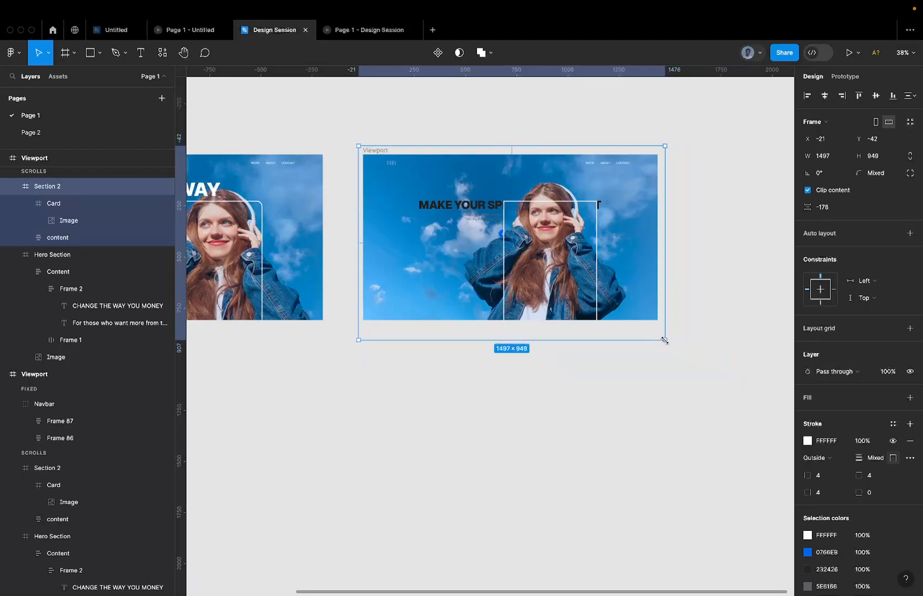
pyautogui.scroll(3, 665, 341)
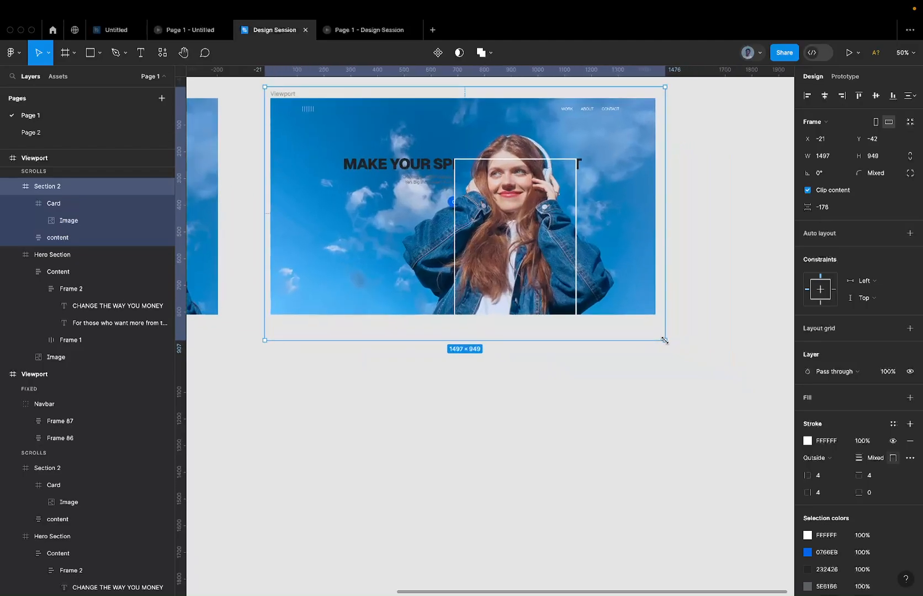
pyautogui.scroll(-3, 665, 341)
pyautogui.hotkey('ctrl', 'z')
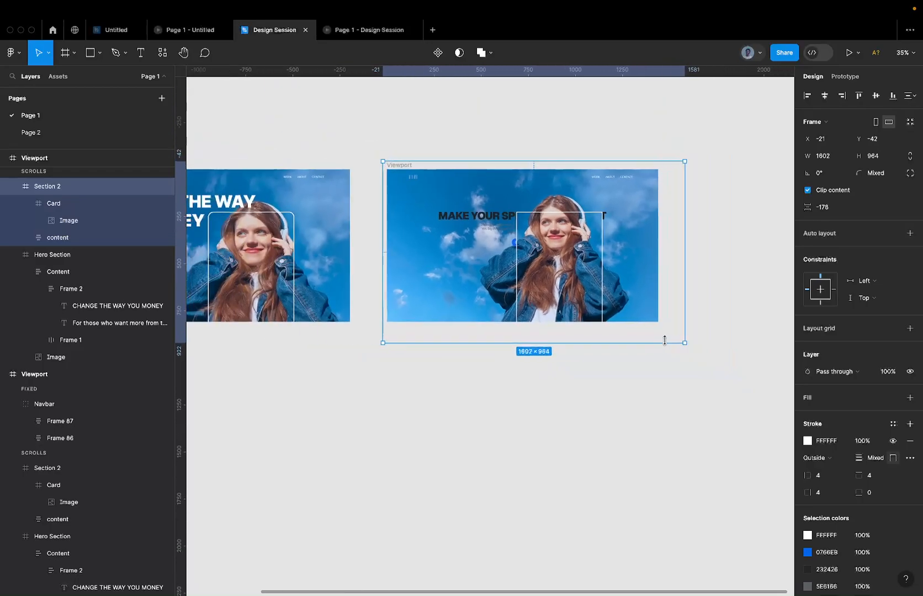
pyautogui.hotkey('ctrl', 'z')
pyautogui.hotkey('ctrl', 'z')
pyautogui.hotkey('ctrl', 'shift', 'z')
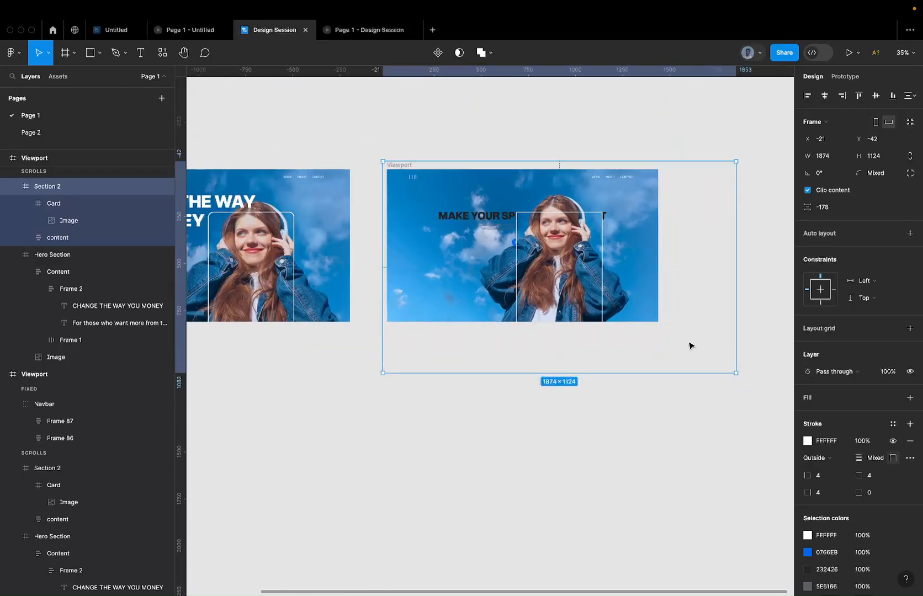
# Resize the second Viewport's Section 2 from its lower-right corner to about 1503 × 911
pyautogui.moveTo(732, 371); pyautogui.dragTo(664, 335)
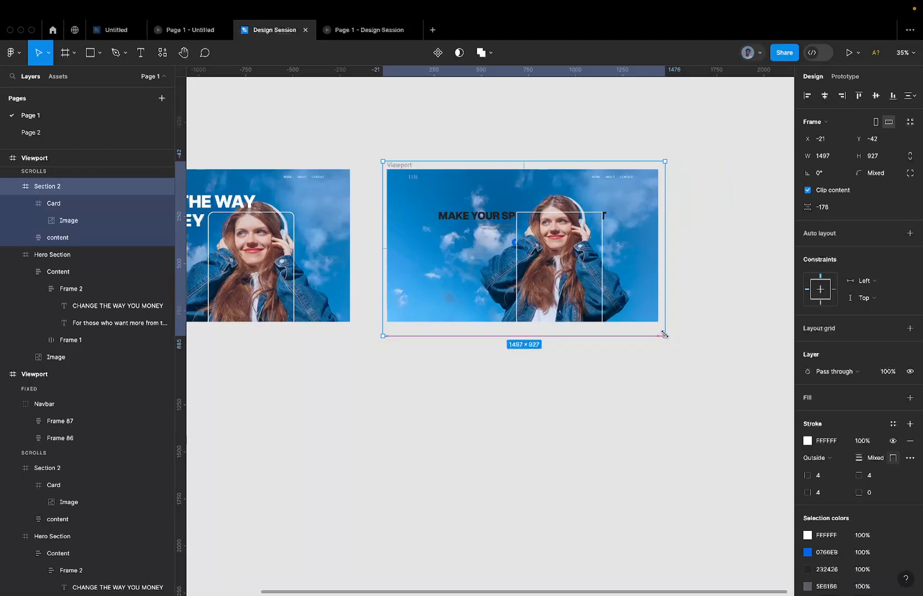
pyautogui.moveTo(664, 334)
pyautogui.mouseDown()
pyautogui.moveTo(779, 394)
pyautogui.moveTo(760, 290)
pyautogui.moveTo(738, 338)
pyautogui.moveTo(542, 412)
pyautogui.moveTo(593, 382)
pyautogui.moveTo(657, 415)
pyautogui.moveTo(707, 398)
pyautogui.moveTo(641, 390)
pyautogui.moveTo(717, 404)
pyautogui.moveTo(573, 404)
pyautogui.moveTo(716, 401)
pyautogui.moveTo(663, 392)
pyautogui.moveTo(665, 348)
pyautogui.moveTo(675, 344)
pyautogui.moveTo(656, 333)
pyautogui.mouseUp()
pyautogui.hscroll(-3, 658, 335)
pyautogui.scroll(2, 658, 335)
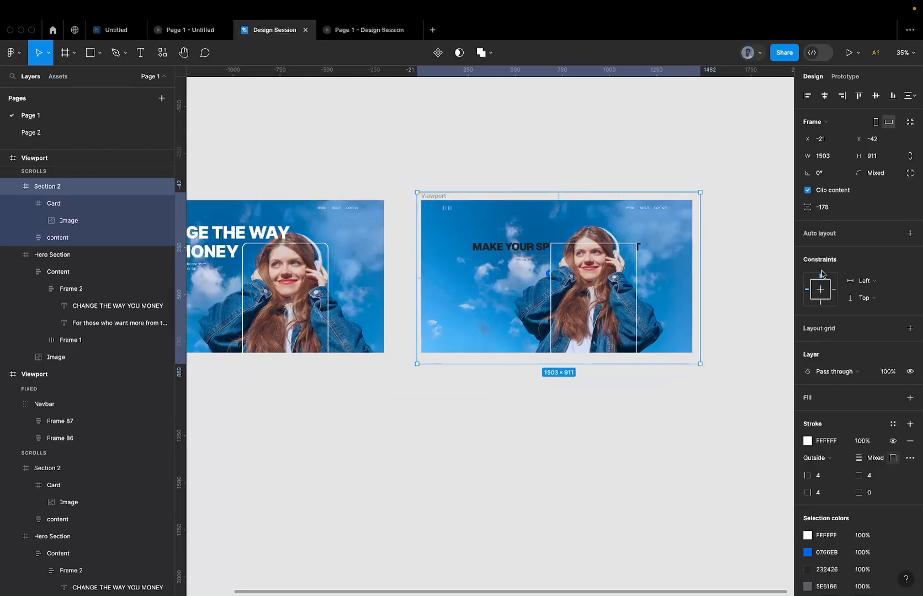
# Add a white FFFFFF fill to Section 2 in both the second and the first Viewport
pyautogui.click(910, 398)
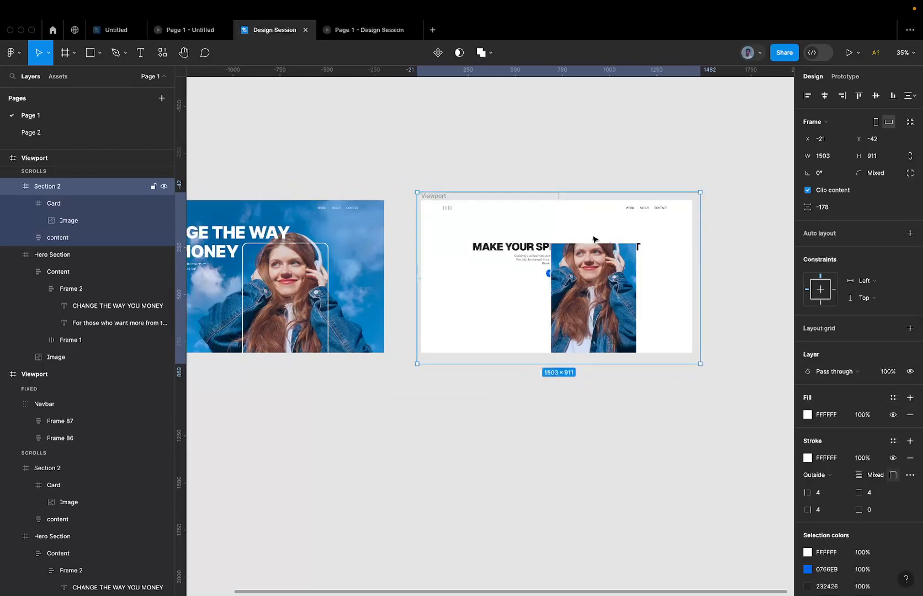
pyautogui.hscroll(-5, 416, 224)
pyautogui.click(416, 225)
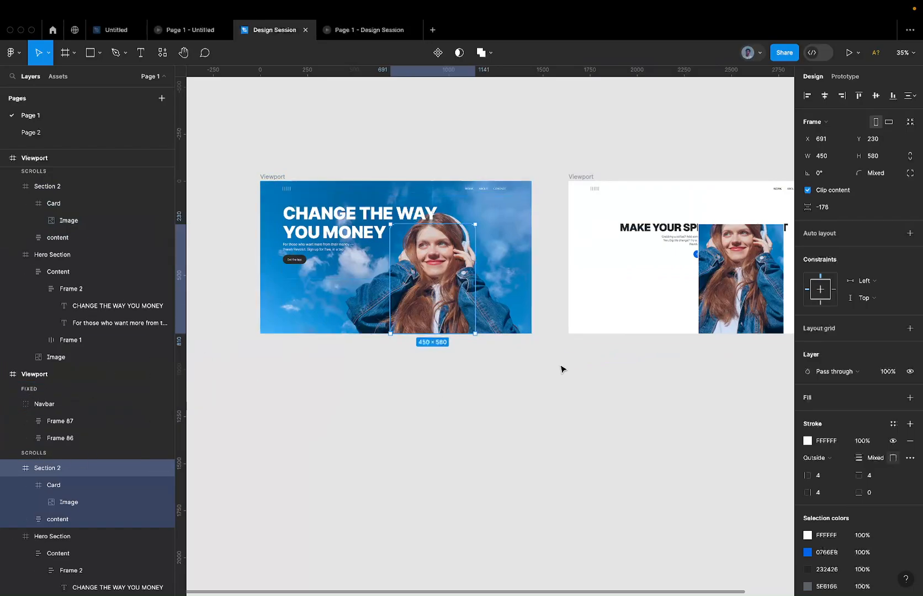
pyautogui.click(911, 398)
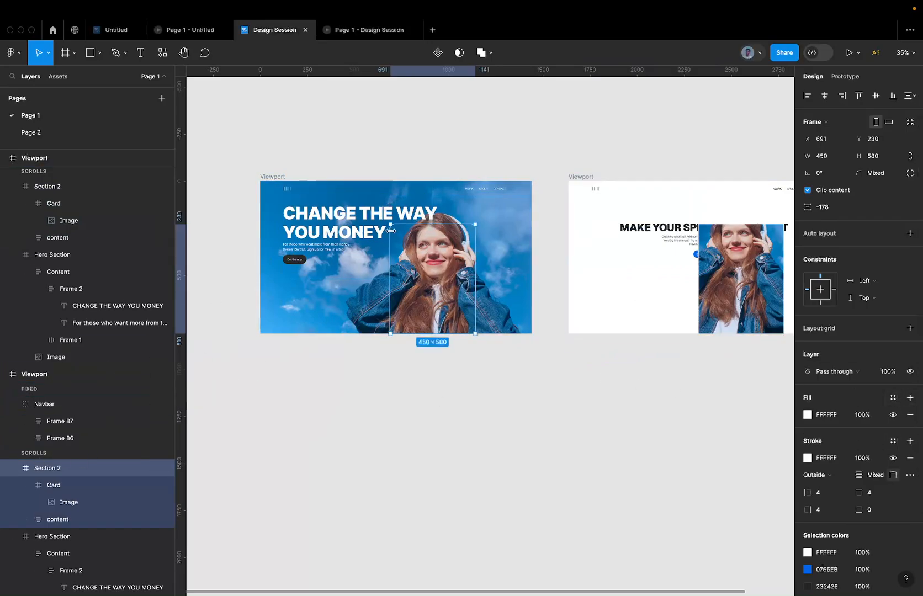
pyautogui.scroll(5, 391, 231)
pyautogui.scroll(-3, 424, 228)
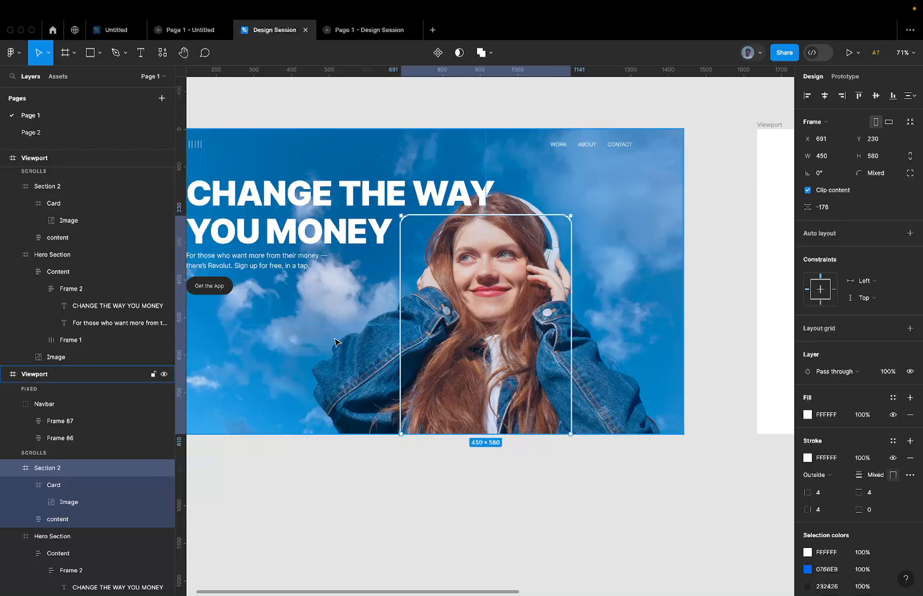
pyautogui.scroll(-4, 339, 341)
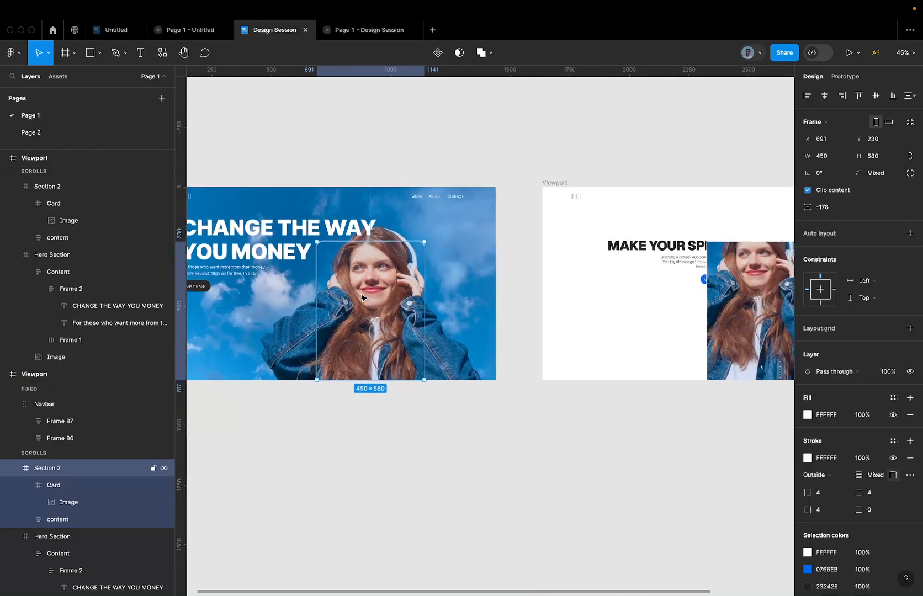
# Reduce the height of the second Viewport's Section 2 about its centre to about 877
pyautogui.hscroll(5, 338, 341)
pyautogui.scroll(2, 339, 341)
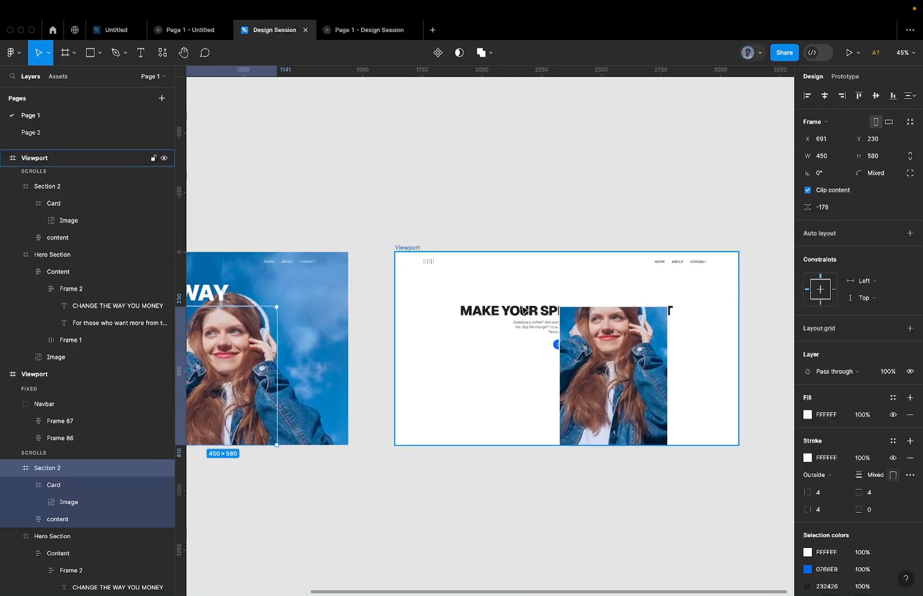
pyautogui.click(533, 330)
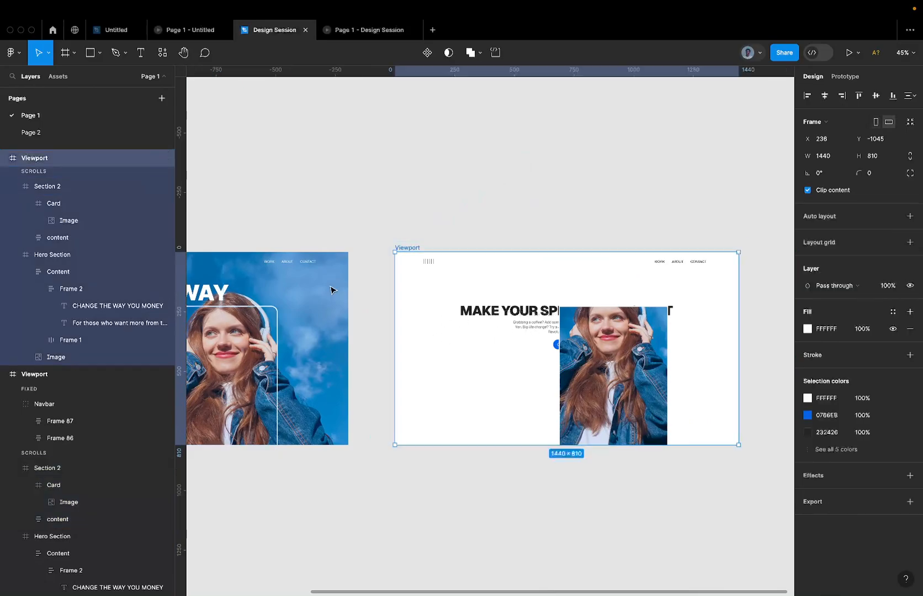
pyautogui.click(57, 189)
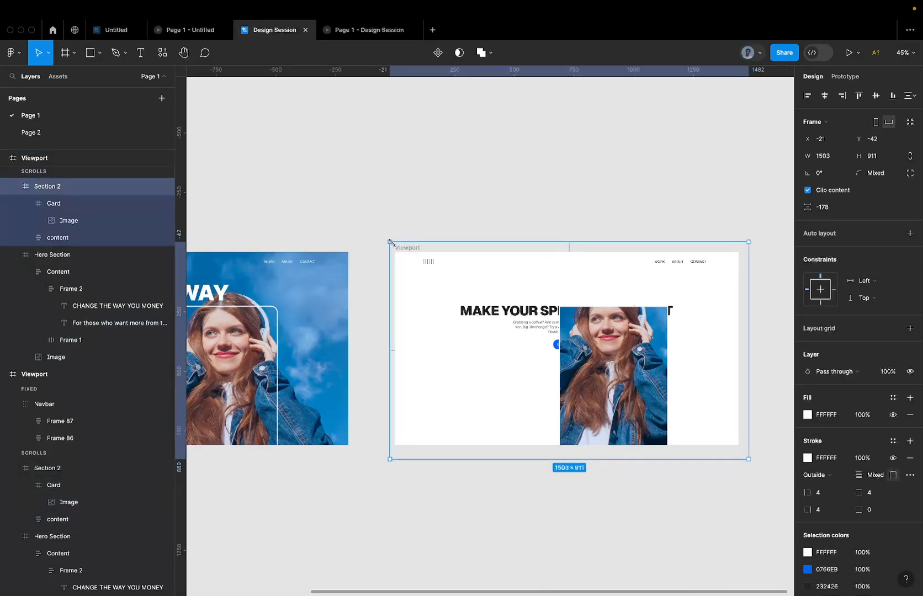
pyautogui.moveTo(390, 242)
pyautogui.mouseDown()
pyautogui.moveTo(441, 255)
pyautogui.moveTo(444, 270)
pyautogui.moveTo(487, 274)
pyautogui.moveTo(394, 261)
pyautogui.moveTo(492, 270)
pyautogui.moveTo(408, 290)
pyautogui.moveTo(528, 283)
pyautogui.moveTo(441, 324)
pyautogui.moveTo(489, 293)
pyautogui.moveTo(540, 319)
pyautogui.moveTo(447, 290)
pyautogui.moveTo(483, 317)
pyautogui.moveTo(437, 299)
pyautogui.moveTo(515, 319)
pyautogui.moveTo(465, 305)
pyautogui.moveTo(485, 326)
pyautogui.moveTo(490, 313)
pyautogui.moveTo(422, 278)
pyautogui.moveTo(388, 245)
pyautogui.mouseUp()
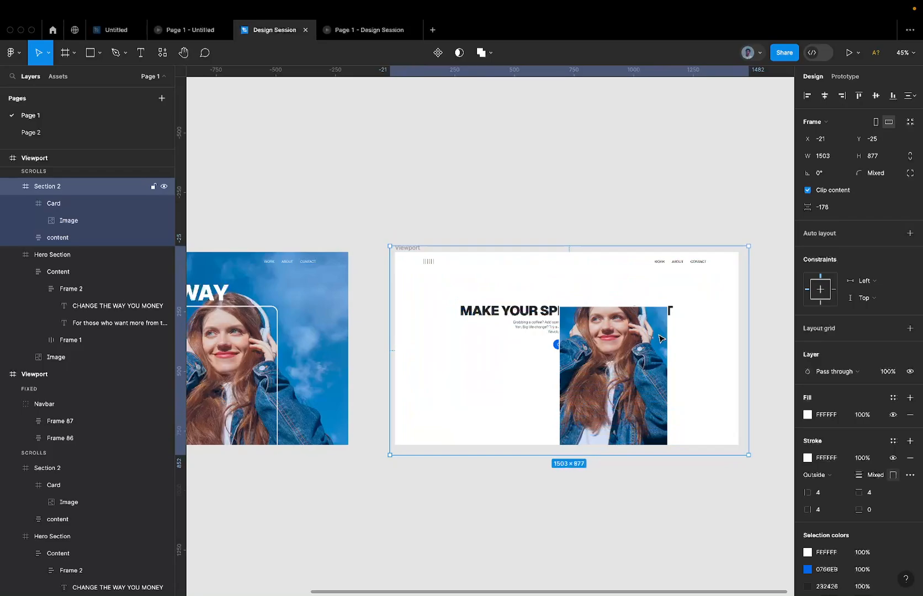
# Shrink the second Viewport's Card with the Scale tool, keeping its lower-left corner fixed, to about 312 × 402
pyautogui.click(626, 344)
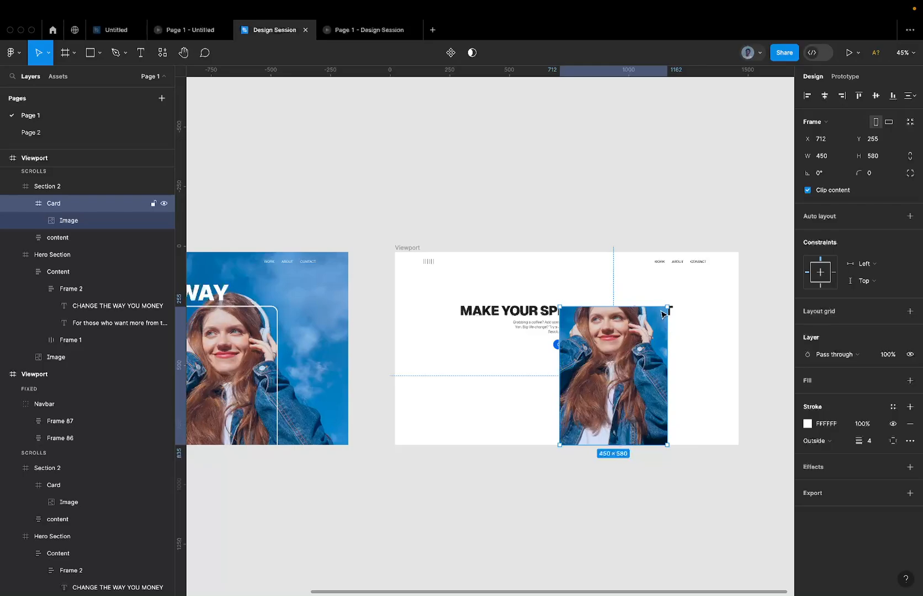
pyautogui.press('k')
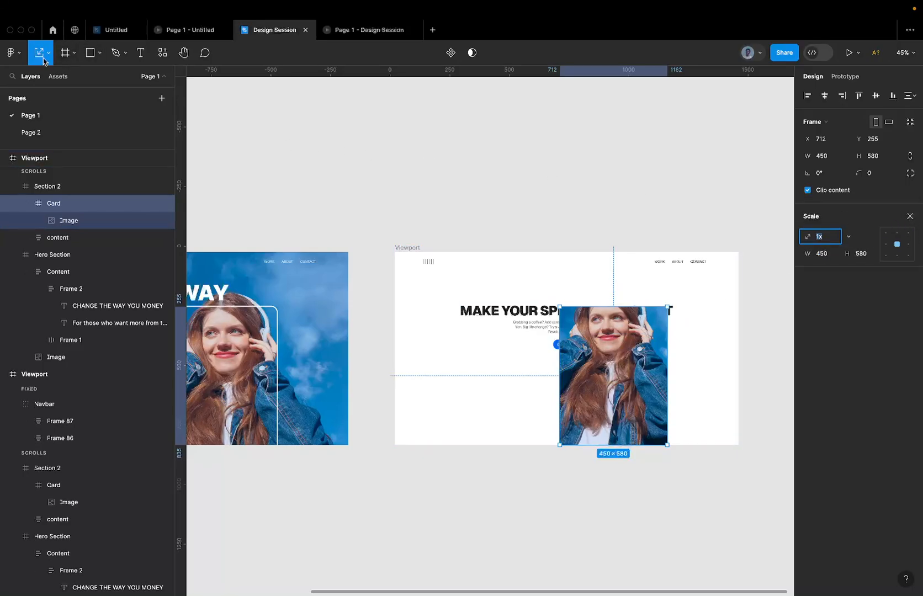
pyautogui.write('v')
pyautogui.press('Escape')
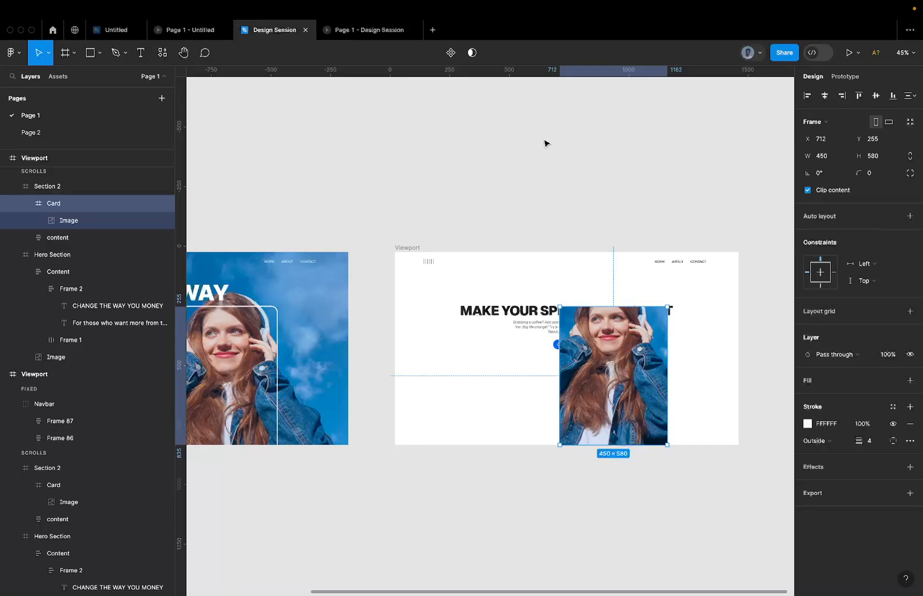
pyautogui.click(49, 57)
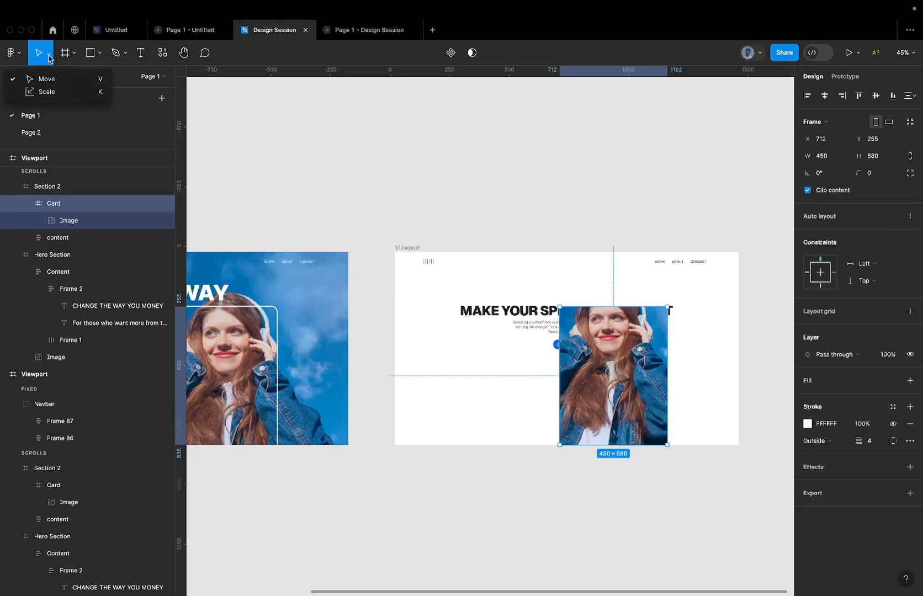
pyautogui.click(59, 97)
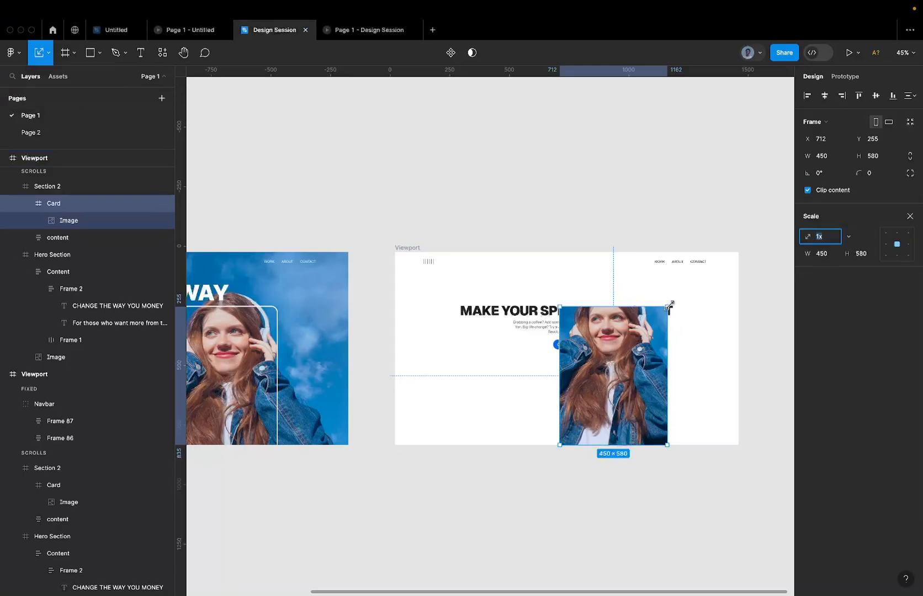
pyautogui.moveTo(671, 303); pyautogui.dragTo(617, 362)
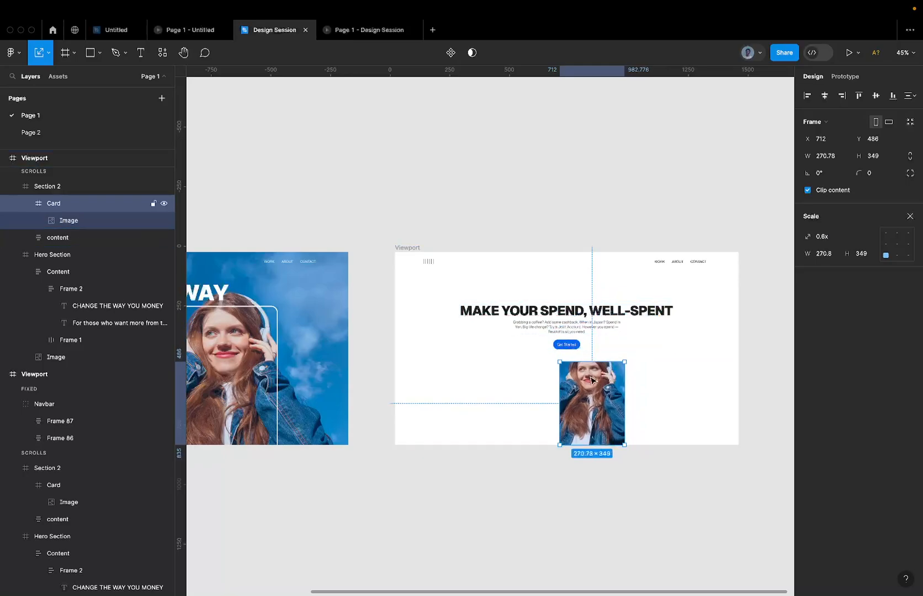
pyautogui.moveTo(624, 363)
pyautogui.mouseDown()
pyautogui.moveTo(657, 301)
pyautogui.moveTo(665, 303)
pyautogui.moveTo(613, 352)
pyautogui.mouseUp()
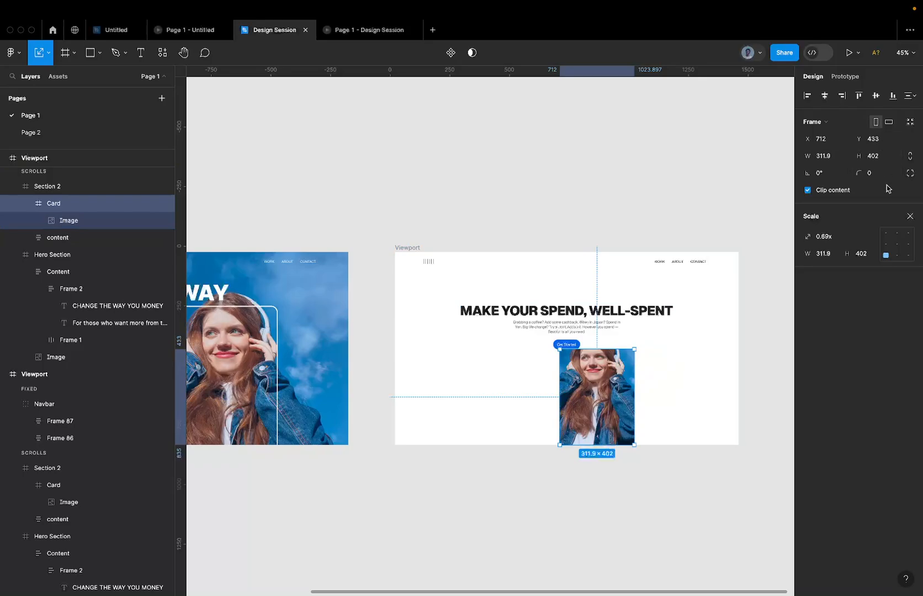
pyautogui.press('Return')
pyautogui.click(910, 216)
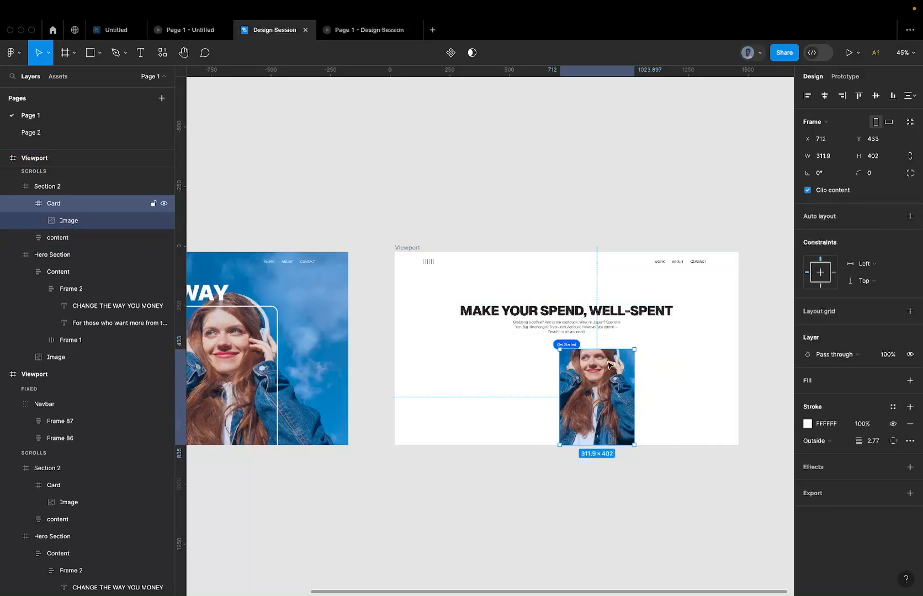
# Centre the Card horizontally in the second Viewport, nudging it to X 585
pyautogui.click(823, 101)
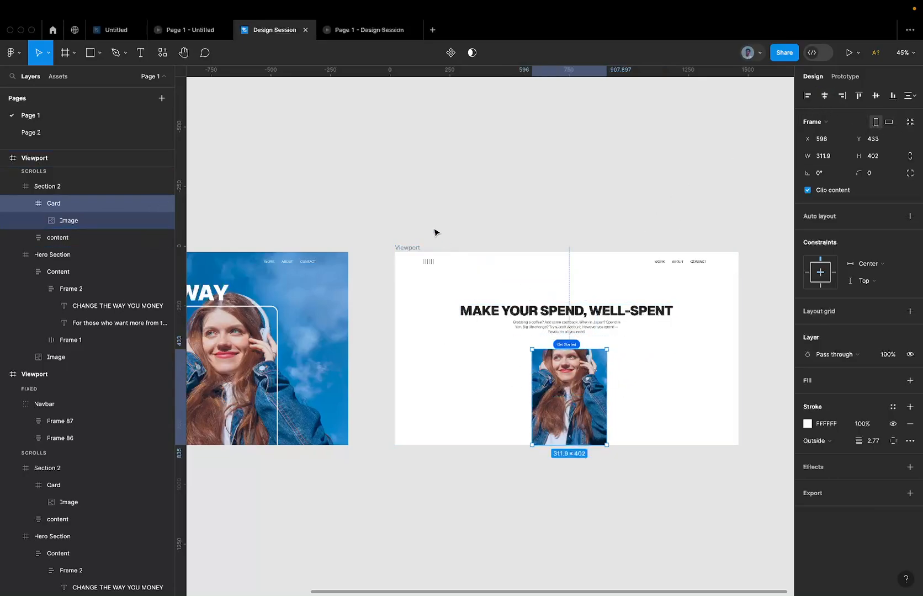
pyautogui.press('alt')
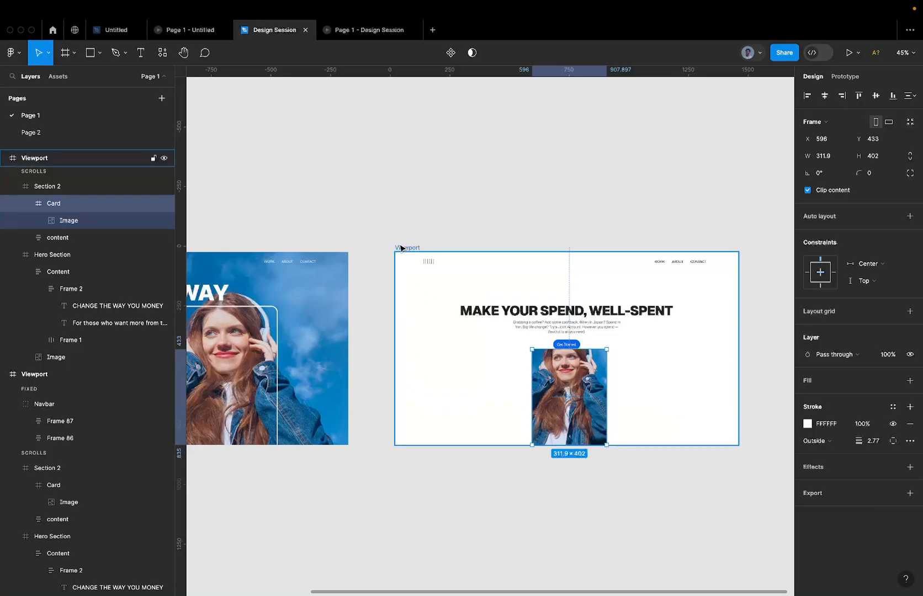
pyautogui.hotkey('shift', 'Left')
pyautogui.hotkey('shift', 'Left')
pyautogui.hotkey('shift', 'Right')
pyautogui.hotkey('shift', 'Right')
pyautogui.hotkey('shift', 'Left')
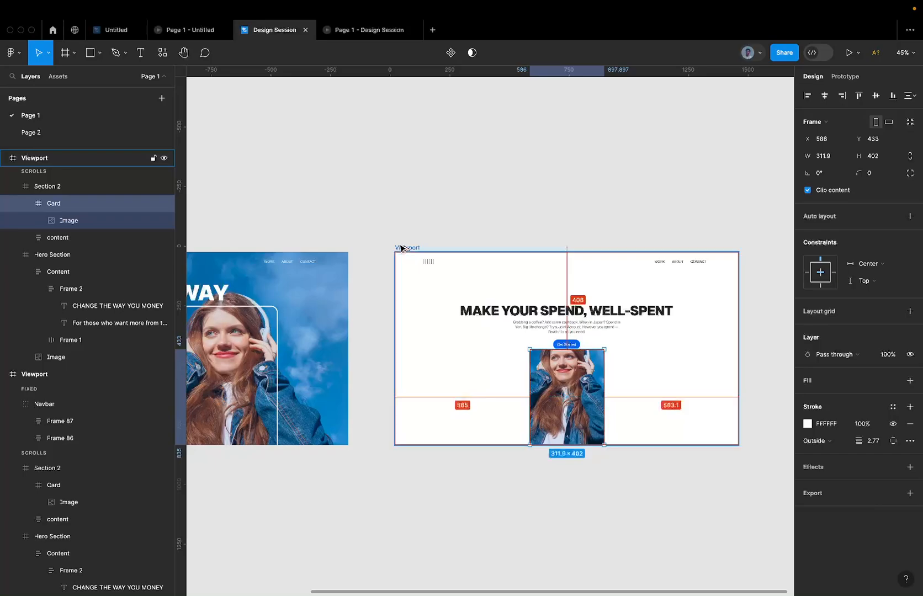
pyautogui.press('Left')
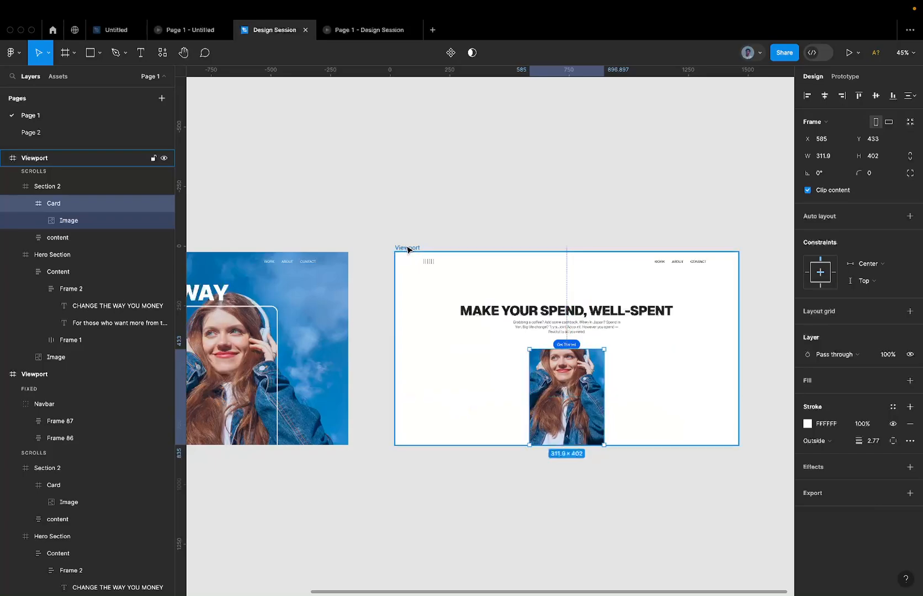
# Move the content block with the "MAKE YOUR SPEND, WELL-SPENT" heading up 90 px to Y 148, above the Card
pyautogui.click(550, 314)
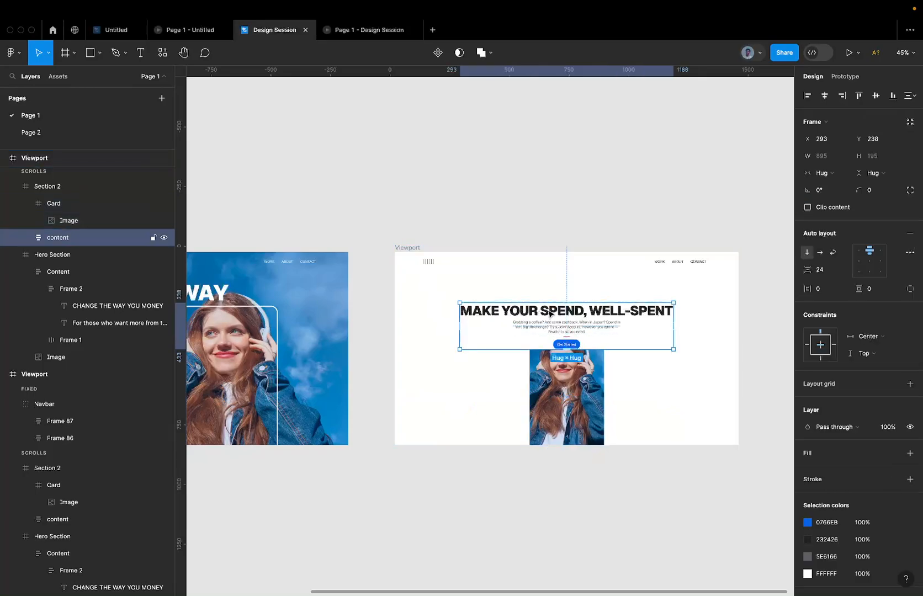
pyautogui.hotkey('shift', 'Up')
pyautogui.hotkey('shift', 'Up')
pyautogui.hotkey('shift', 'Up')
pyautogui.hotkey('shift', 'Up')
pyautogui.hotkey('shift', 'Up')
pyautogui.hotkey('shift', 'Up')
pyautogui.hotkey('shift', 'Up')
pyautogui.hotkey('shift', 'Up')
pyautogui.hotkey('shift', 'Up')
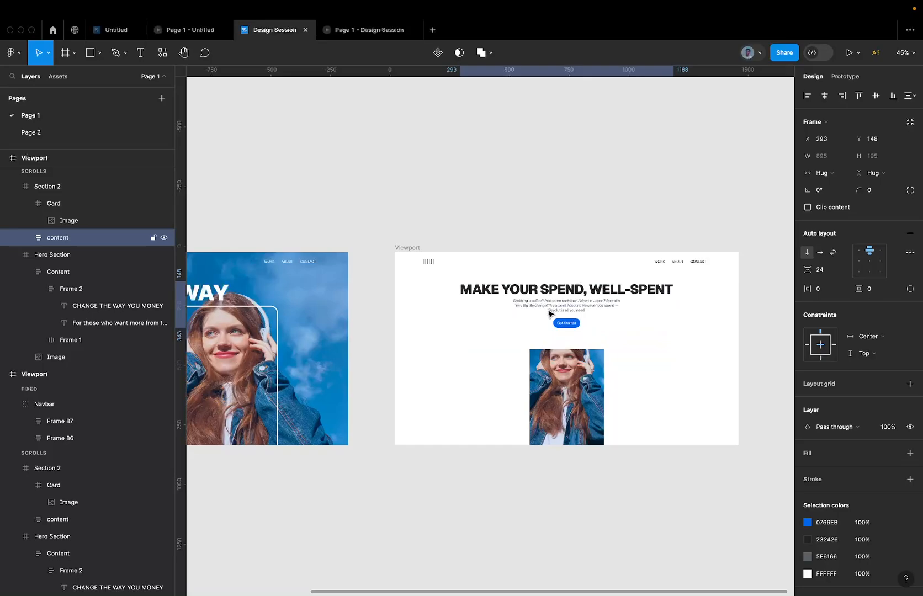
# Nudge the content block with the "MAKE YOUR SPEND, WELL-SPENT" heading up to Y 145 in the second Viewport
pyautogui.hotkey('shift', 'Down')
pyautogui.hotkey('shift', 'Down')
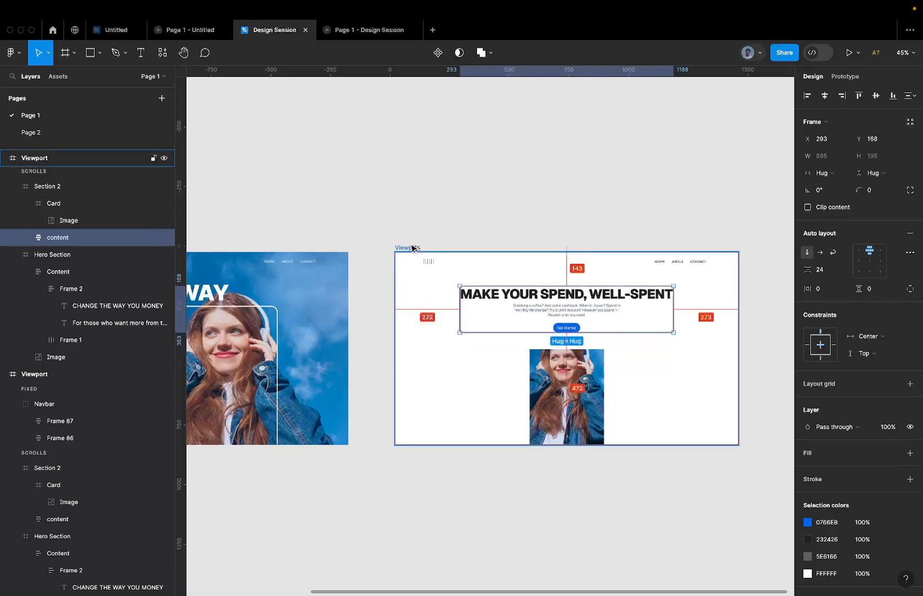
pyautogui.hotkey('shift', 'Up')
pyautogui.hotkey('shift', 'Up')
pyautogui.press('Up')
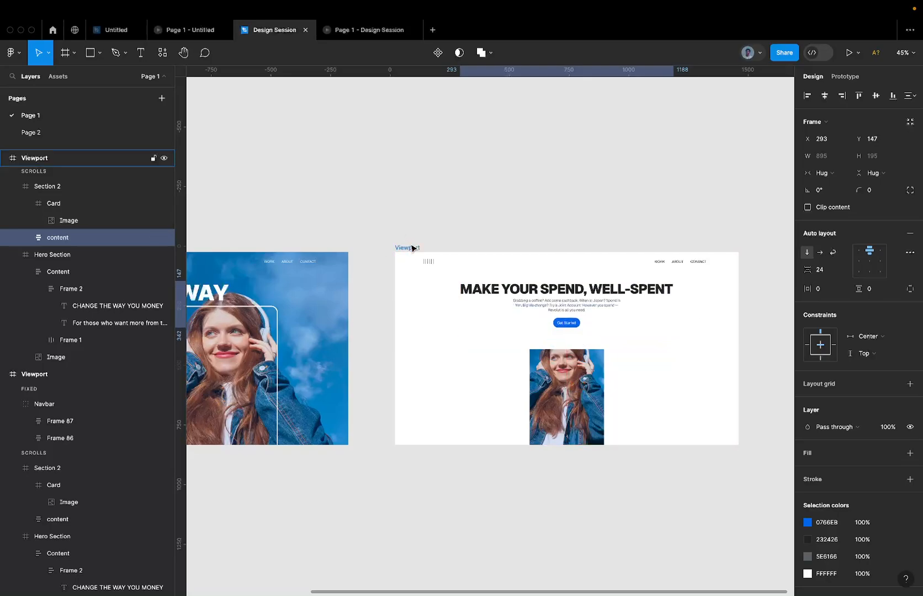
pyautogui.press('Up')
pyautogui.press('Up')
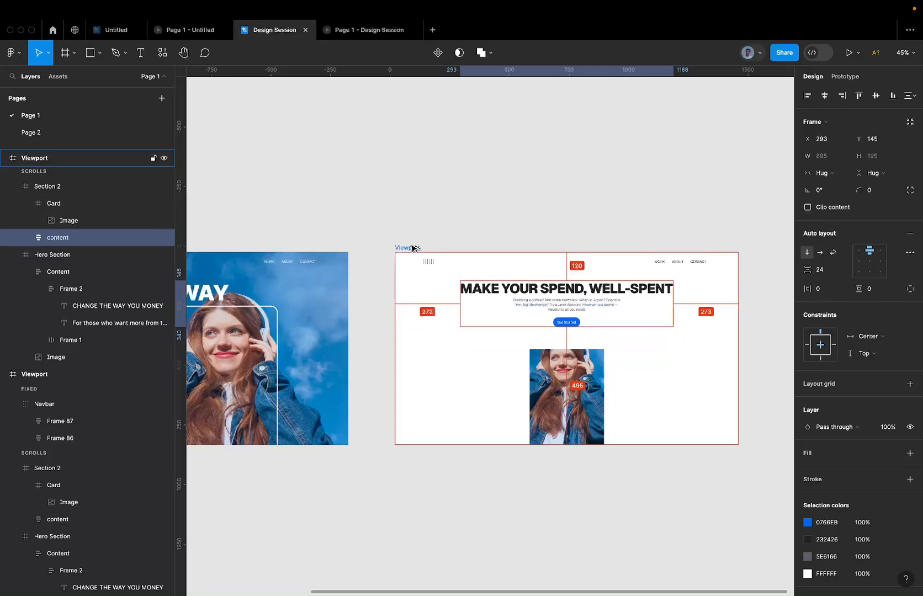
# Move the second Viewport's Card up to Y 372, 32 px below the content block
pyautogui.click(558, 409)
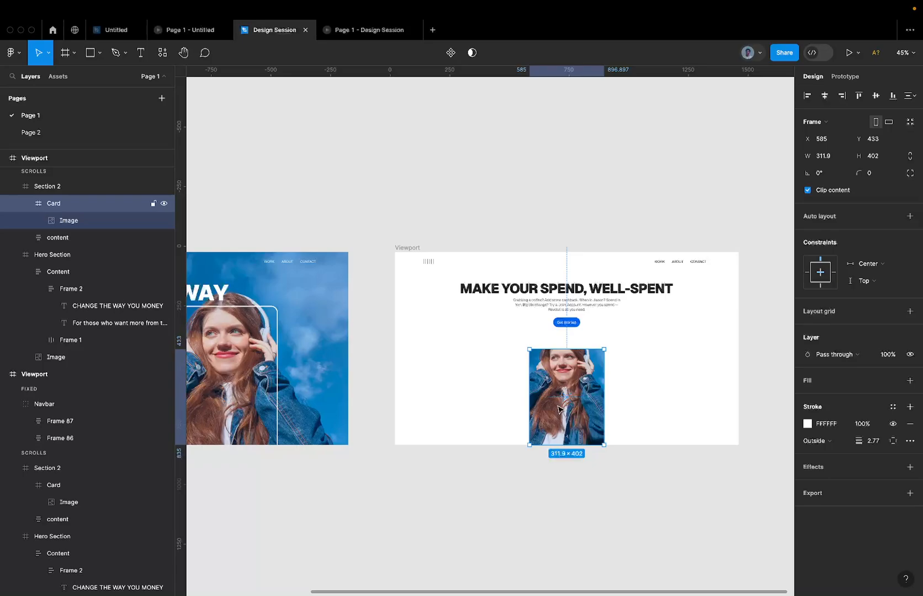
pyautogui.hotkey('shift', 'Up')
pyautogui.hotkey('shift', 'Up')
pyautogui.hotkey('shift', 'Up')
pyautogui.hotkey('shift', 'Up')
pyautogui.hotkey('shift', 'Up')
pyautogui.hotkey('shift', 'Up')
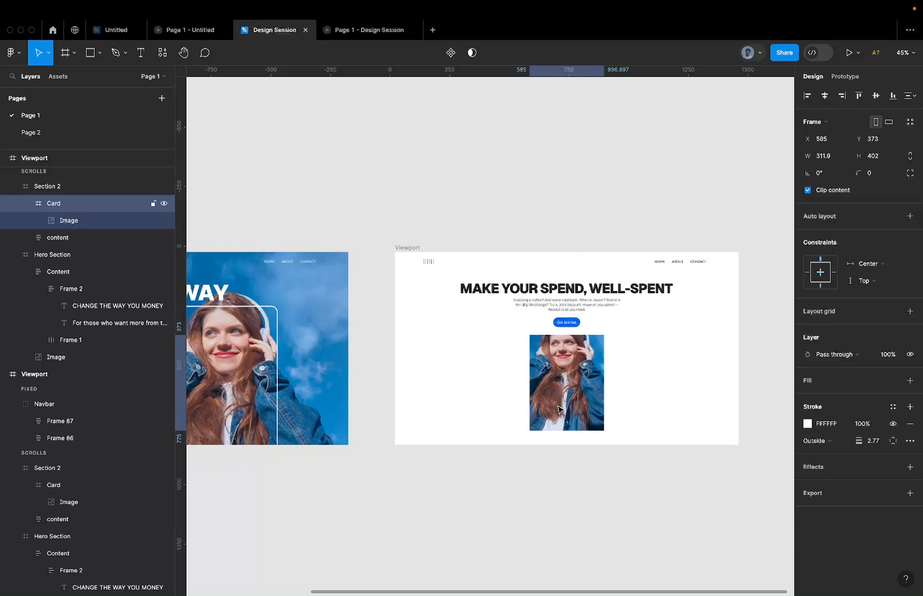
pyautogui.press('Down')
pyautogui.press('Down')
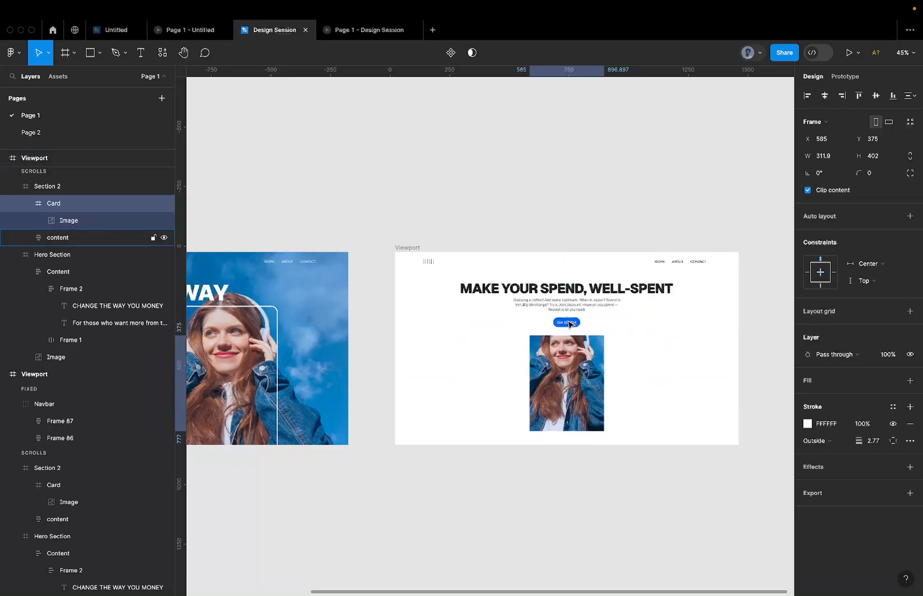
pyautogui.press('Up')
pyautogui.press('Up')
pyautogui.press('Up')
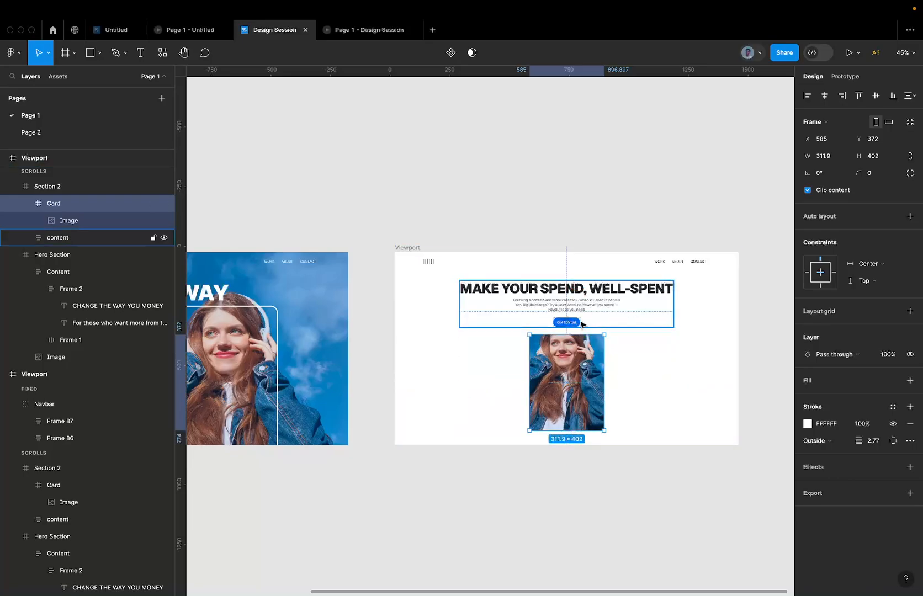
pyautogui.scroll(3, 582, 325)
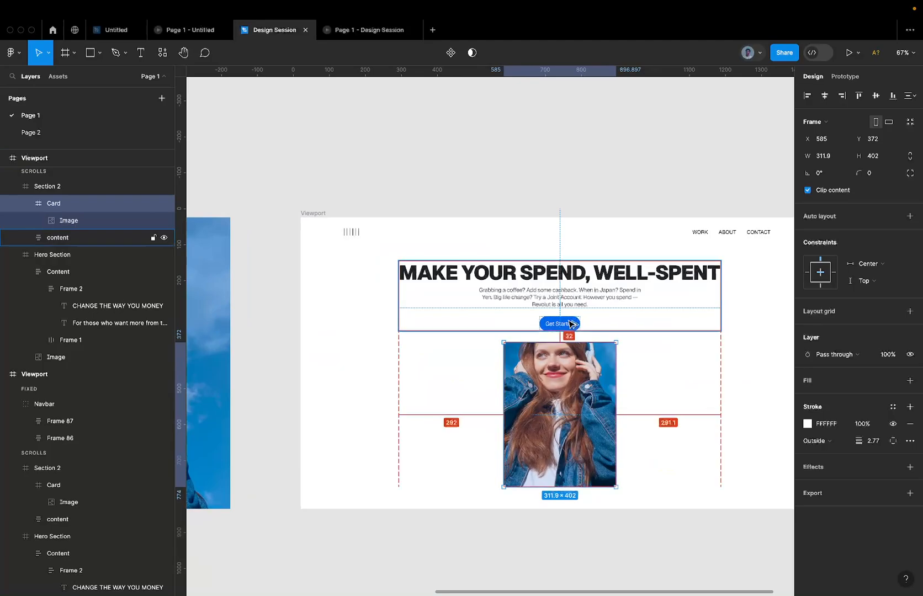
pyautogui.scroll(-2, 571, 325)
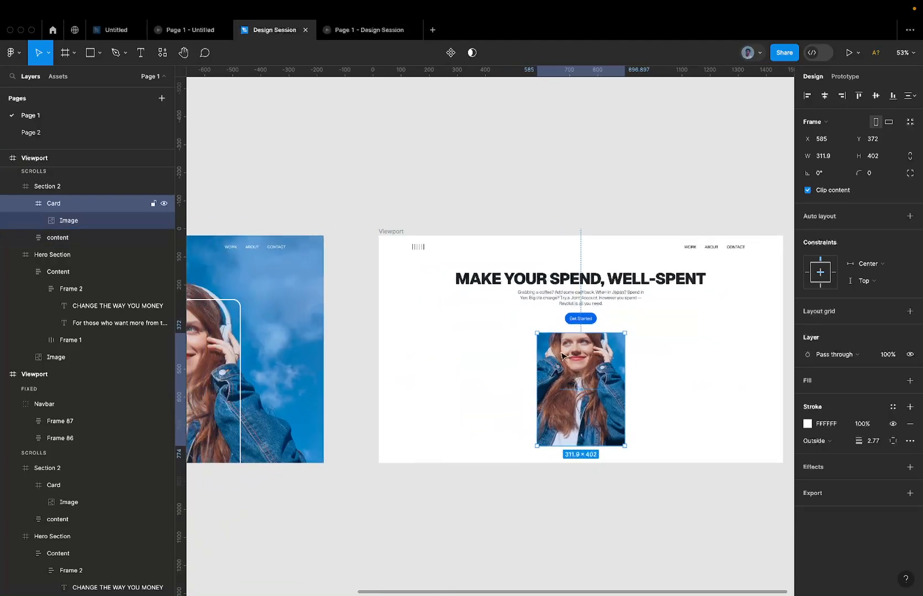
# Shrink the image inside the second Viewport's Card proportionally about its centre to 868 × 579
pyautogui.click(571, 371)
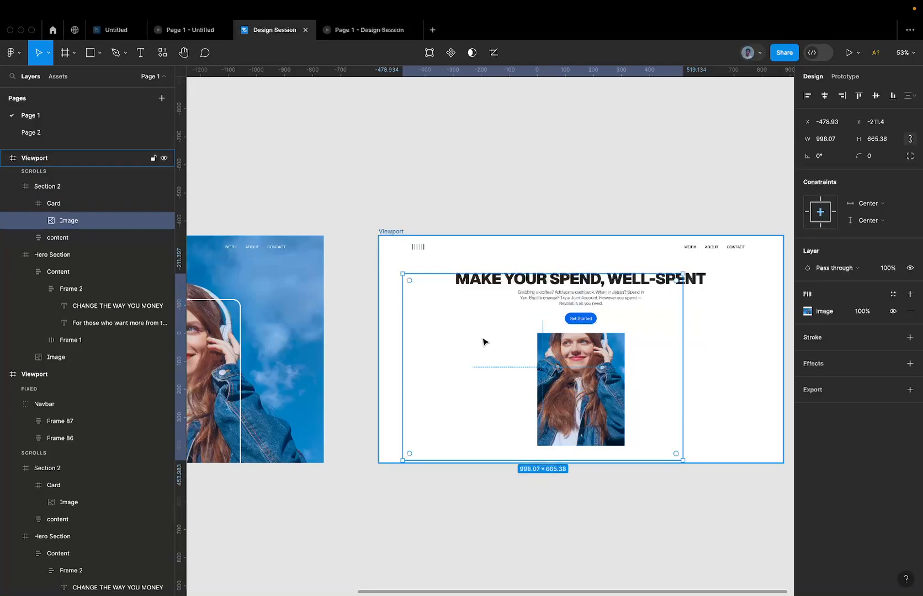
pyautogui.scroll(-3, 503, 341)
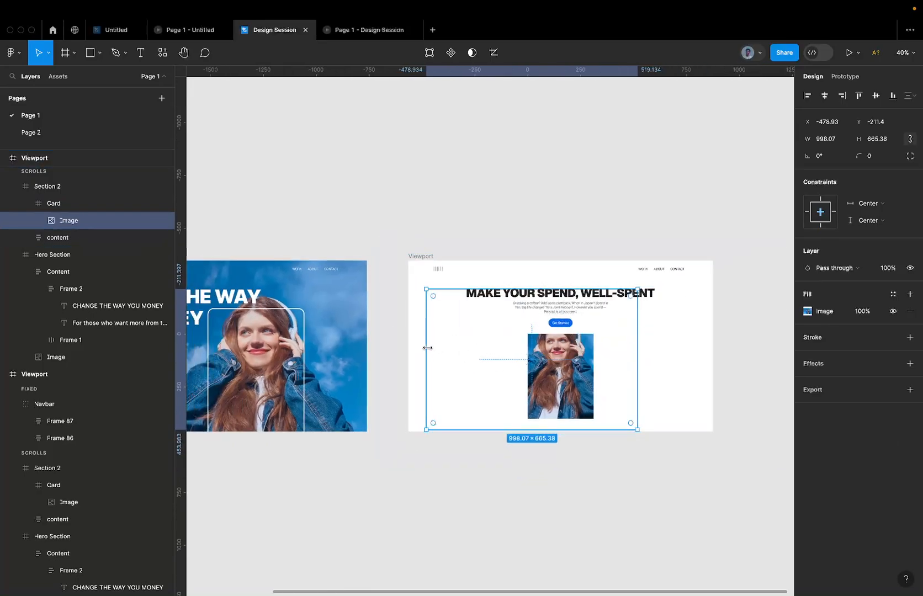
pyautogui.moveTo(426, 347); pyautogui.dragTo(448, 350)
pyautogui.press('super+z')
pyautogui.moveTo(427, 290); pyautogui.dragTo(476, 316)
pyautogui.press('super+z')
pyautogui.scroll(5, 600, 436)
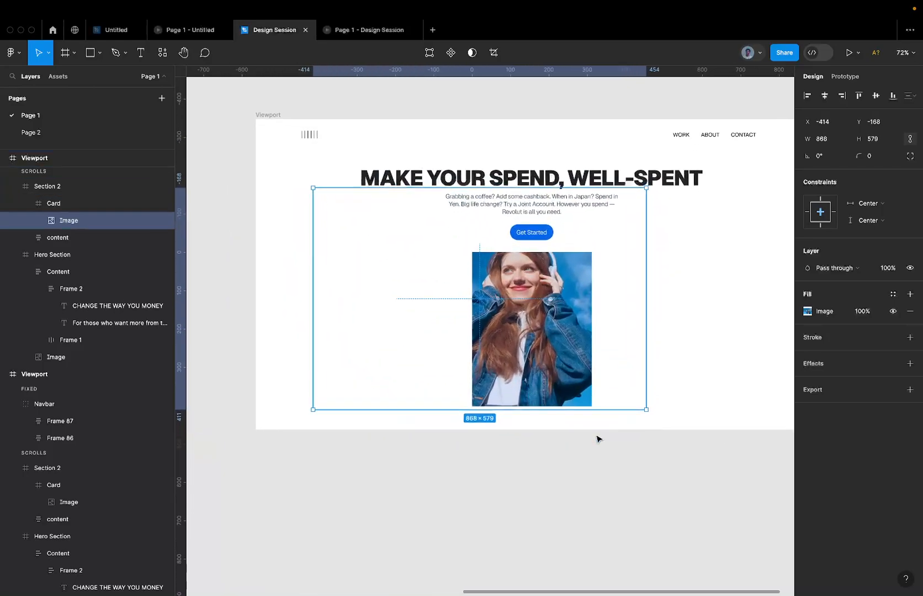
# Try to shrink the Card's image from its lower-right corner to 769 × 513
pyautogui.scroll(5, 554, 412)
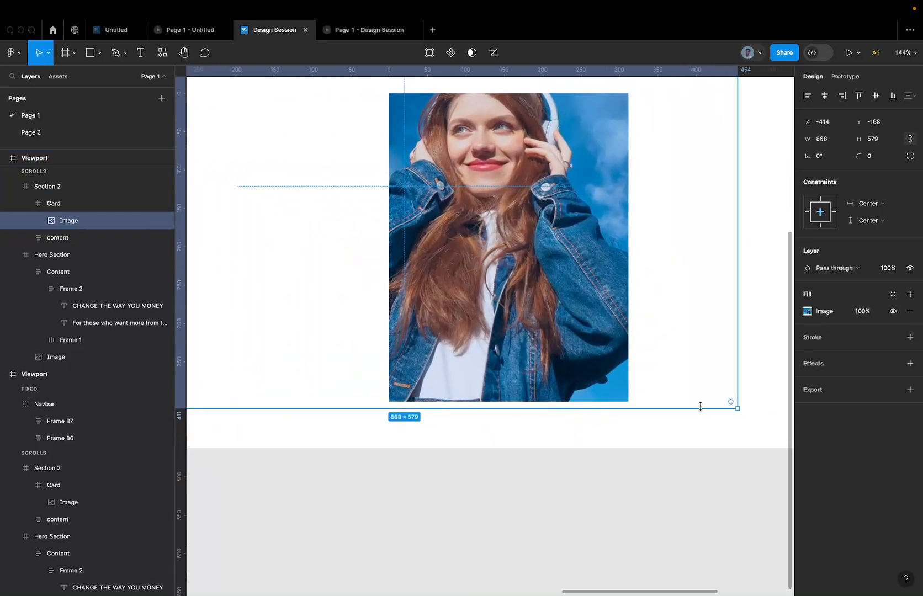
pyautogui.moveTo(732, 408); pyautogui.dragTo(659, 355)
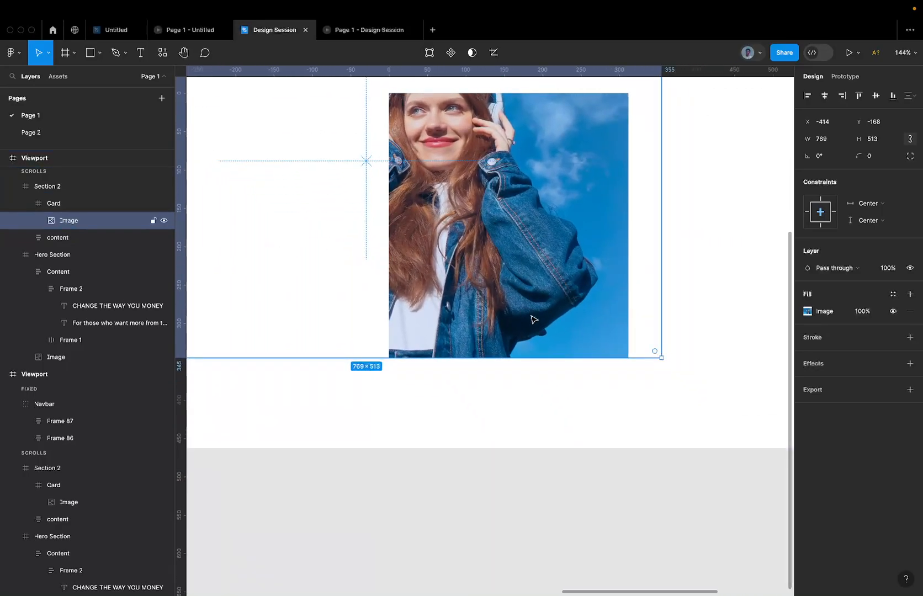
pyautogui.press('super+z')
# Shrink the Card's image proportionally to 702 × 468 at X -255, Y -57, so more sky surrounds the woman
pyautogui.scroll(-4, 532, 319)
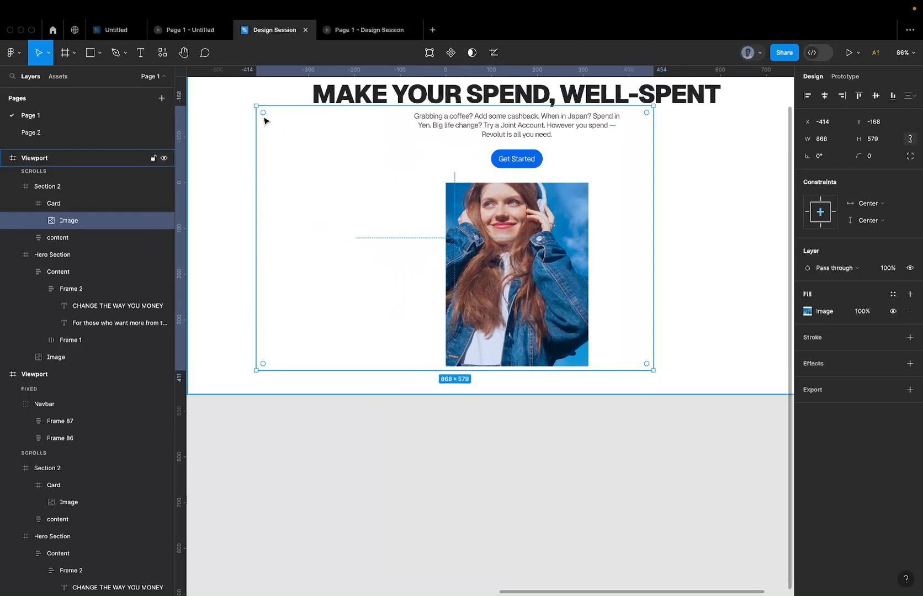
pyautogui.moveTo(255, 106); pyautogui.dragTo(377, 162)
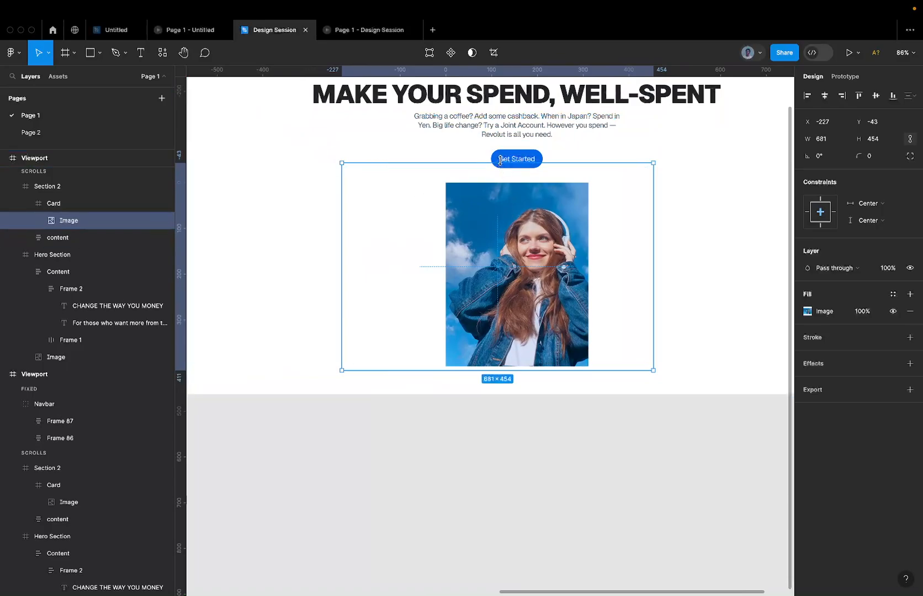
pyautogui.moveTo(500, 163); pyautogui.dragTo(500, 146)
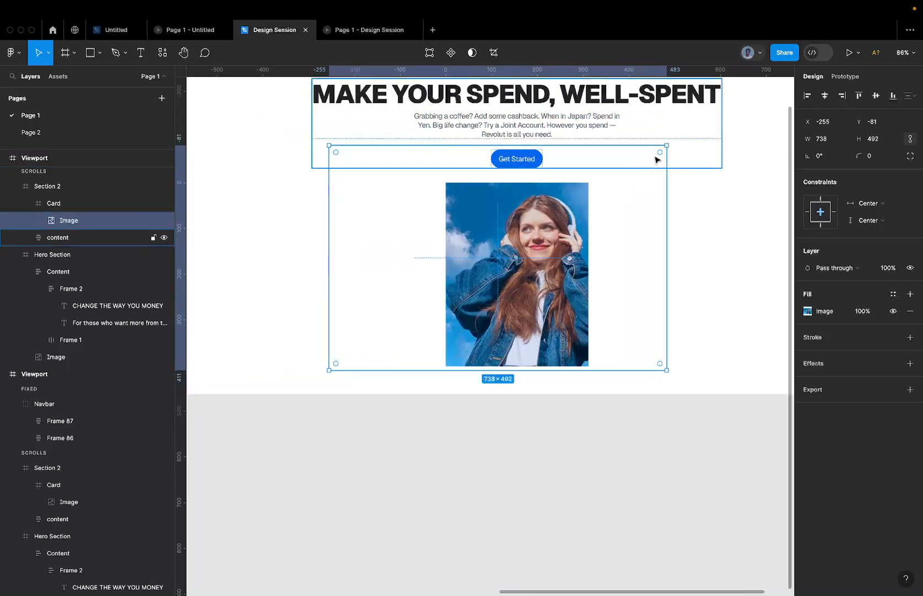
pyautogui.moveTo(665, 145); pyautogui.dragTo(650, 157)
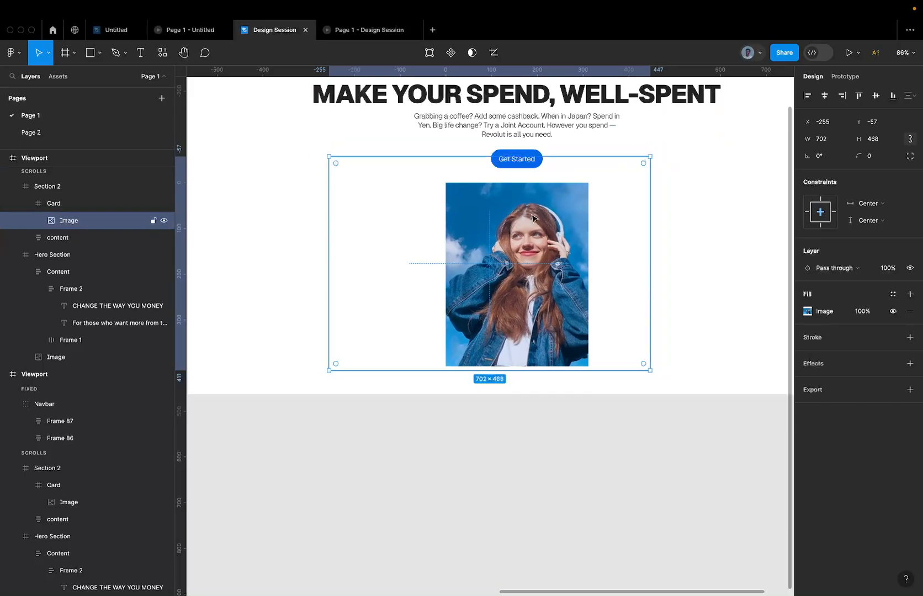
pyautogui.click(694, 156)
# Connect the first Viewport to the second with a Navigate to prototype interaction and open its trigger options
pyautogui.scroll(-5, 694, 156)
pyautogui.scroll(1, 693, 157)
pyautogui.hscroll(-1, 694, 157)
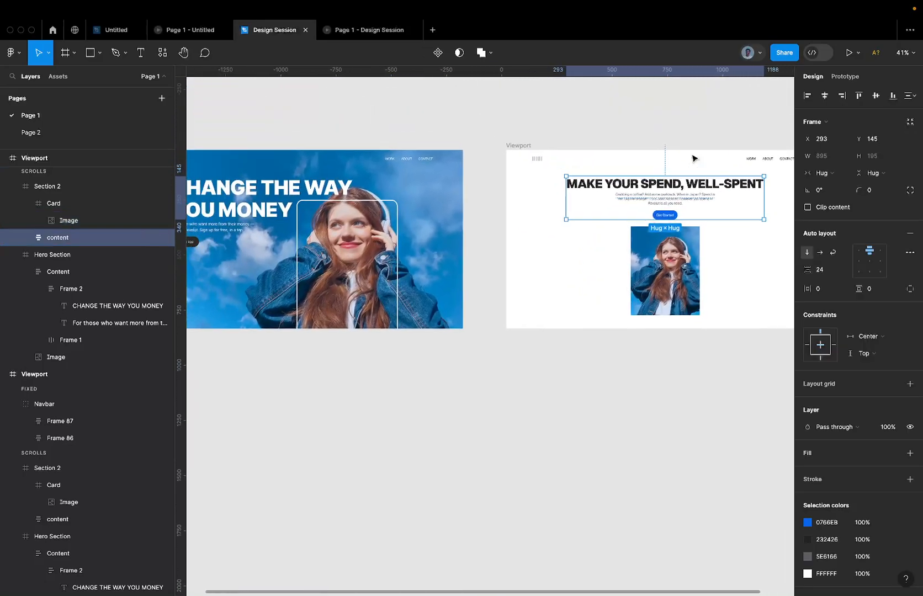
pyautogui.scroll(1, 618, 152)
pyautogui.hscroll(-1, 618, 152)
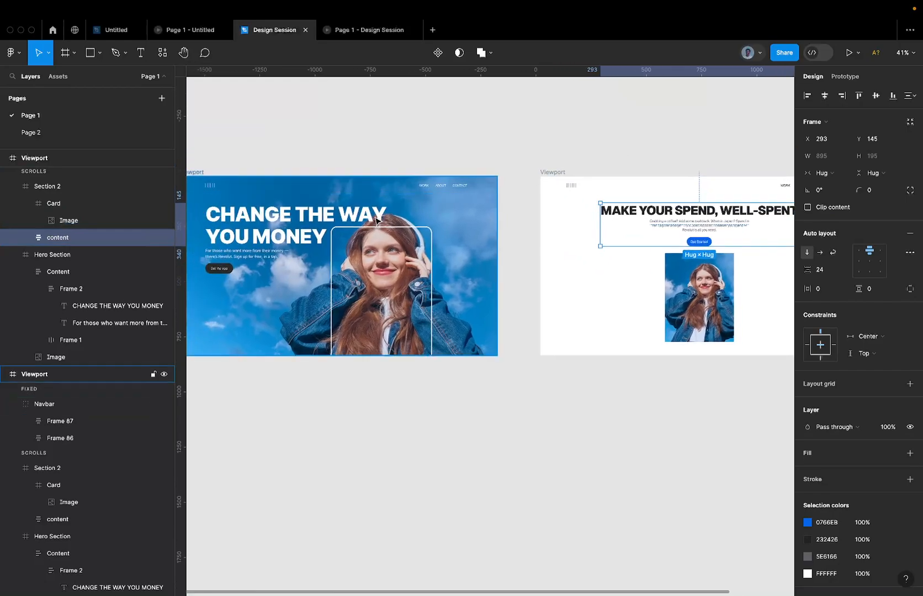
pyautogui.hscroll(-2, 376, 243)
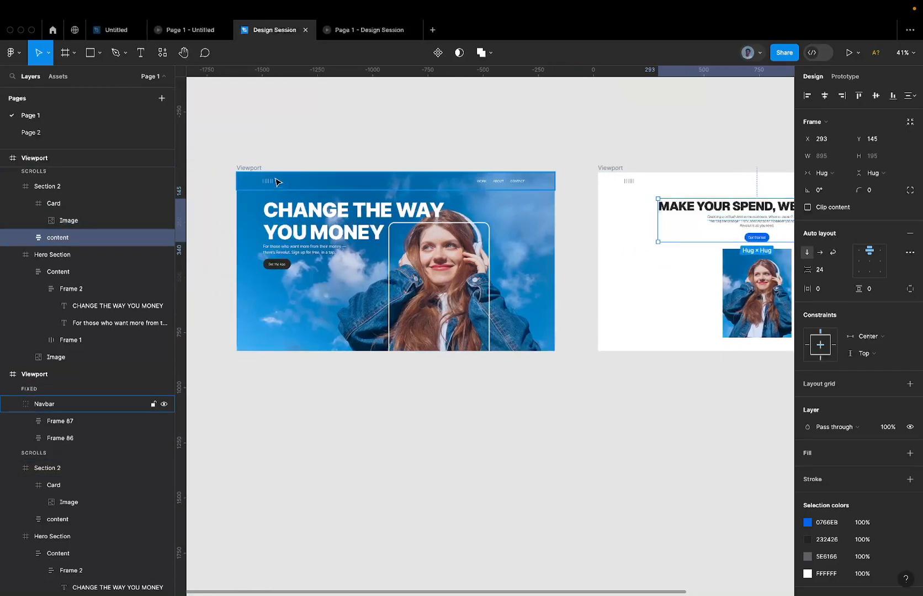
pyautogui.click(255, 168)
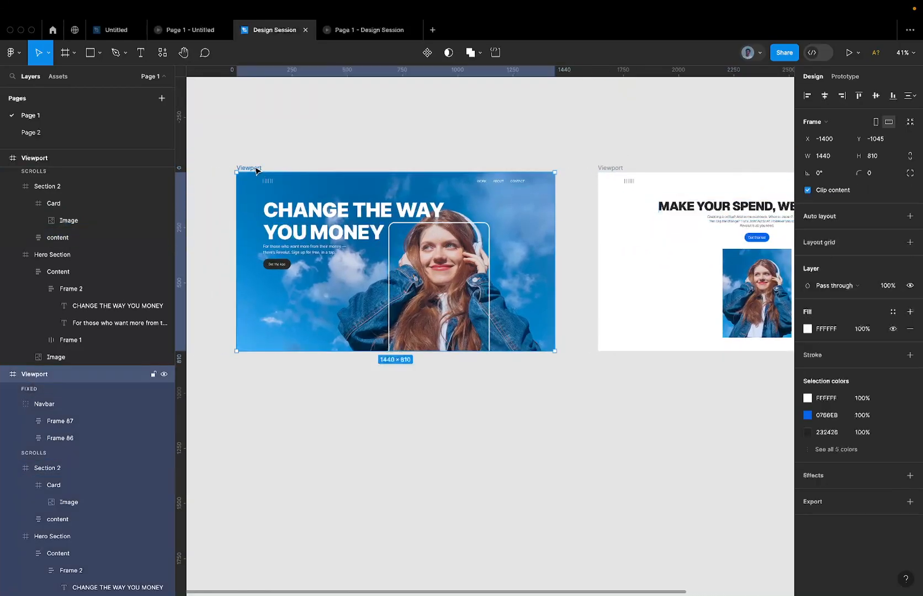
pyautogui.click(845, 77)
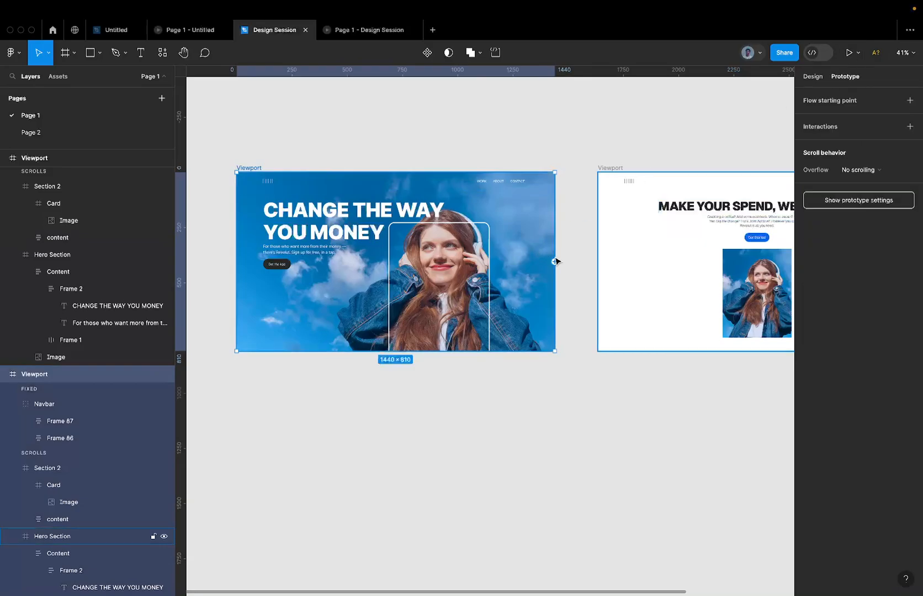
pyautogui.moveTo(555, 262); pyautogui.dragTo(622, 251)
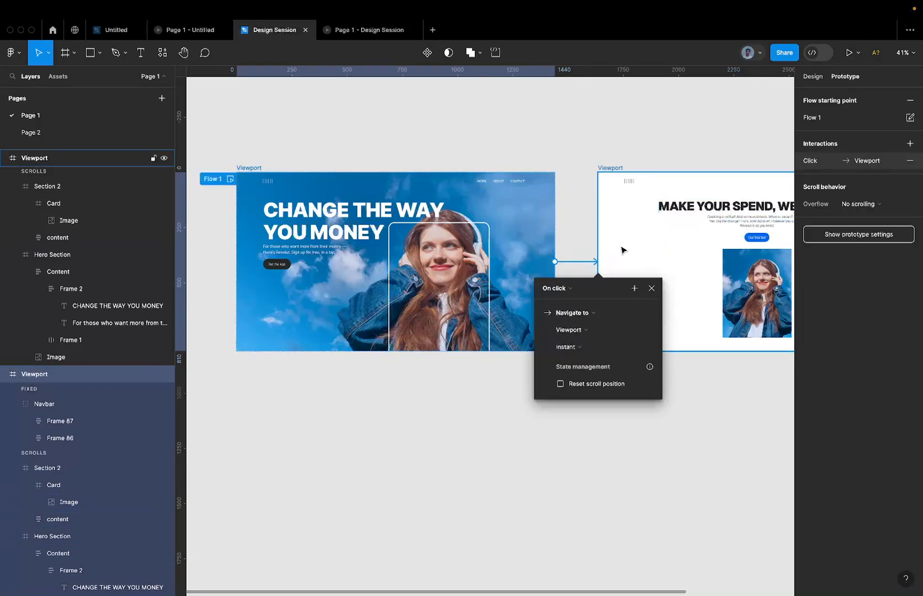
pyautogui.click(560, 288)
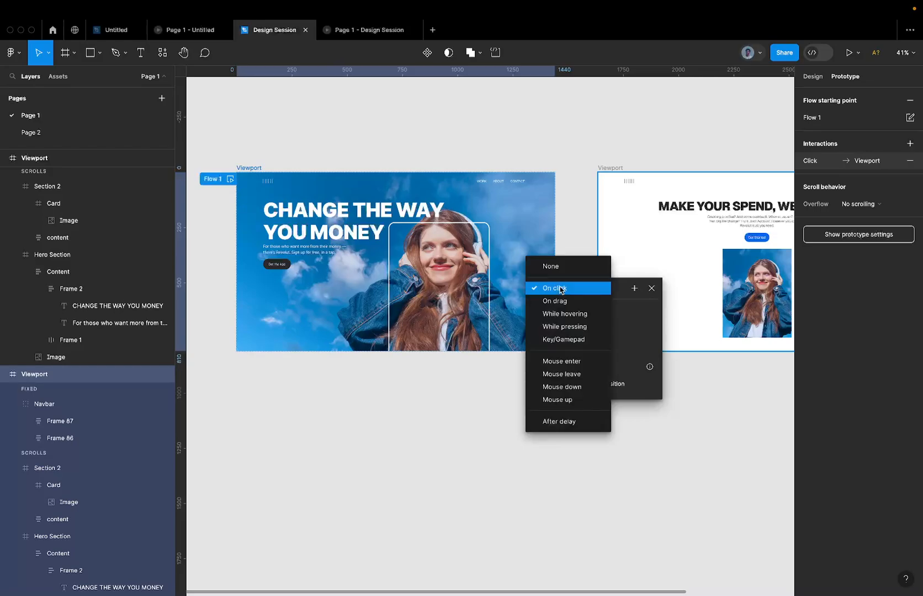
# Configure the first-to-second Viewport interaction to trigger on the Enter key, using Smart animate with an 800 ms duration
pyautogui.click(568, 340)
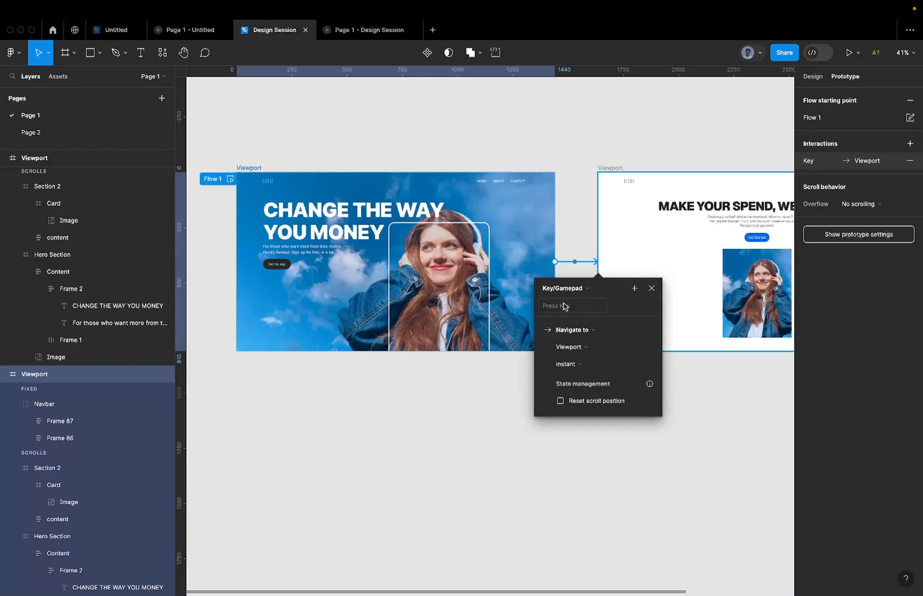
pyautogui.press('Return')
pyautogui.click(572, 365)
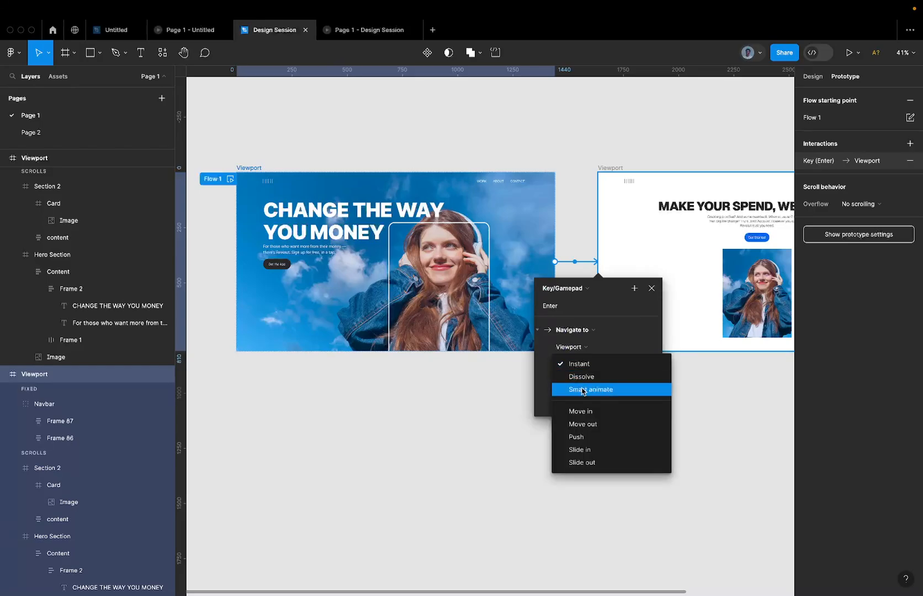
pyautogui.click(582, 391)
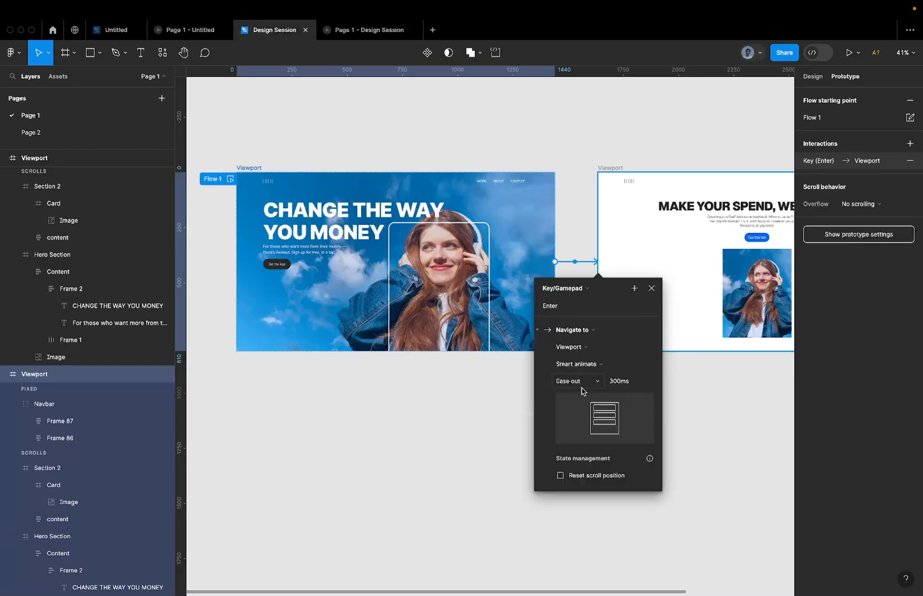
pyautogui.click(640, 380)
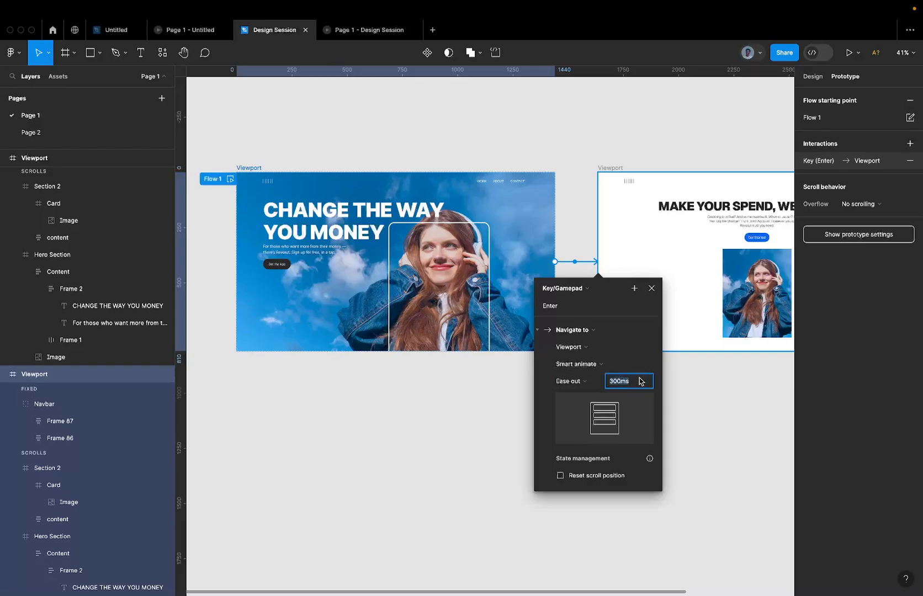
pyautogui.write('800')
pyautogui.press('Return')
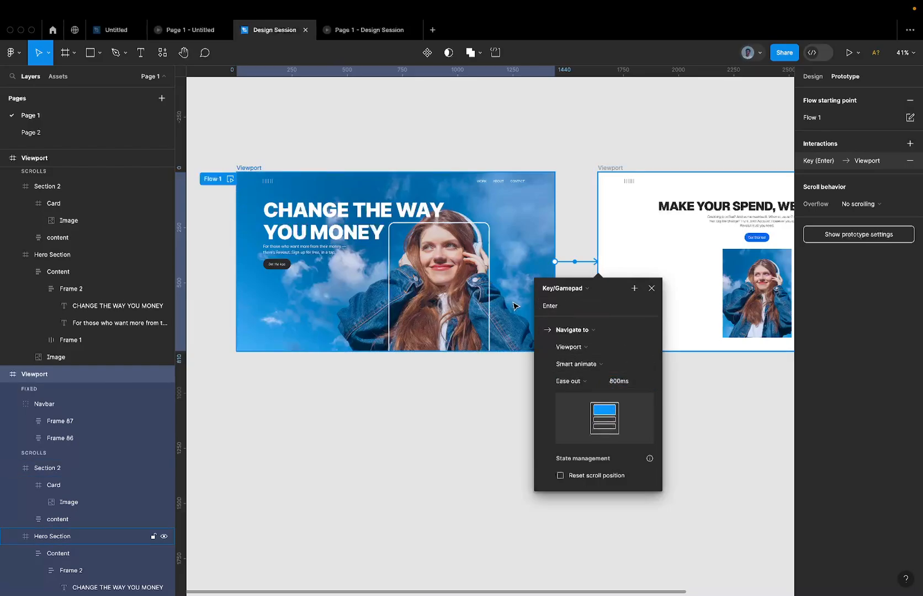
# Add a prototype connection from the second Viewport frame back to the first Viewport
pyautogui.scroll(-1, 464, 201)
pyautogui.hscroll(1, 464, 201)
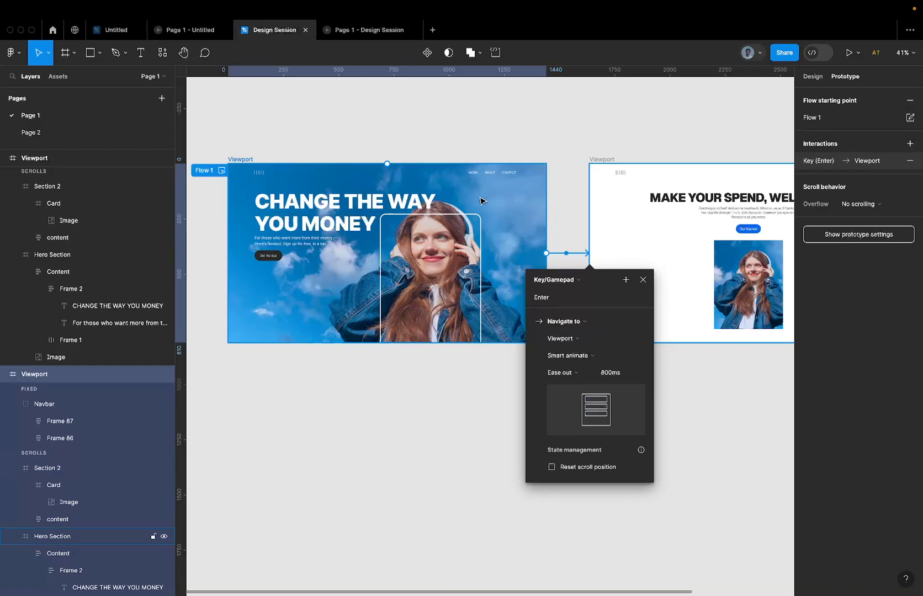
pyautogui.click(608, 156)
pyautogui.hscroll(4, 679, 222)
pyautogui.scroll(-1, 679, 222)
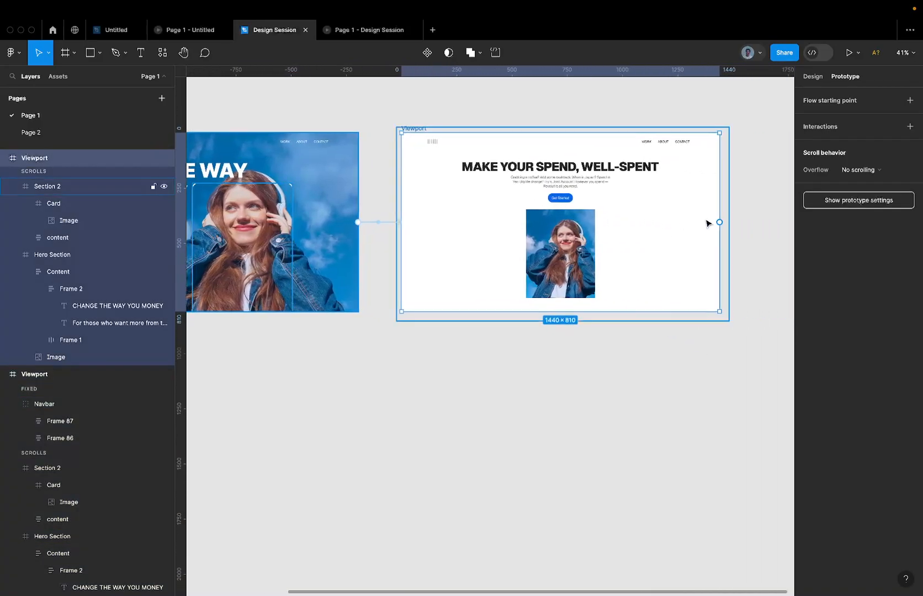
pyautogui.moveTo(717, 223); pyautogui.dragTo(353, 249)
# Set the return interaction's easing to Ease in and its trigger to the Enter key
pyautogui.click(334, 326)
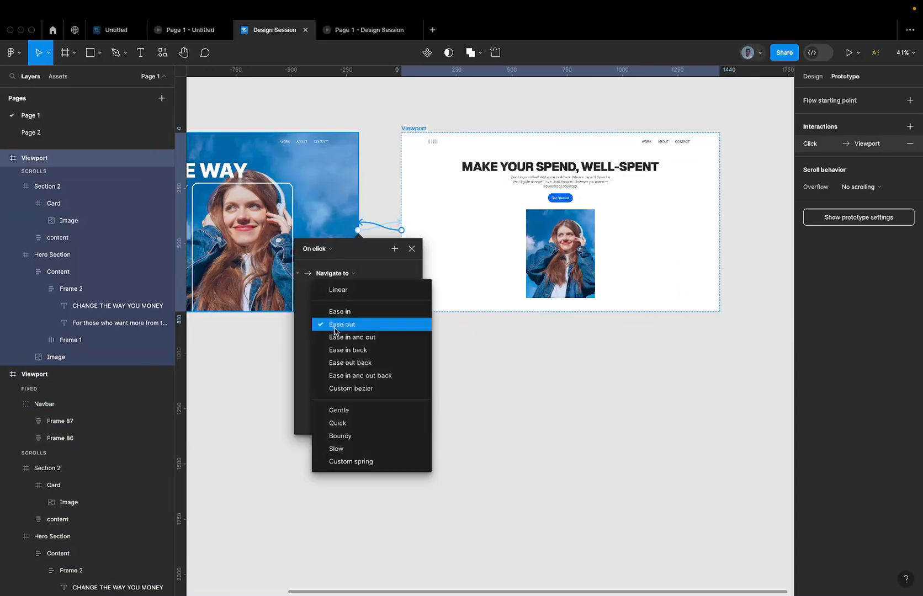
pyautogui.click(352, 310)
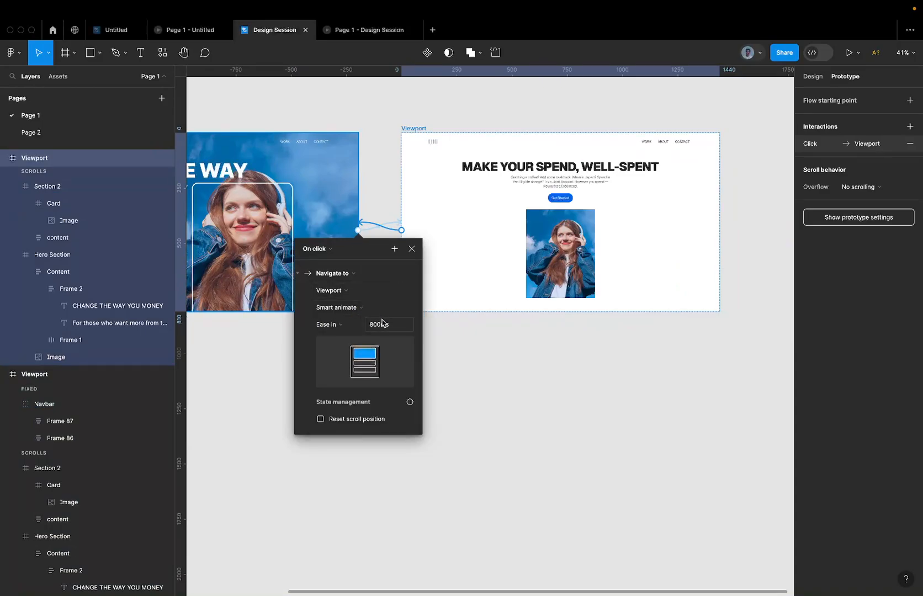
pyautogui.click(315, 248)
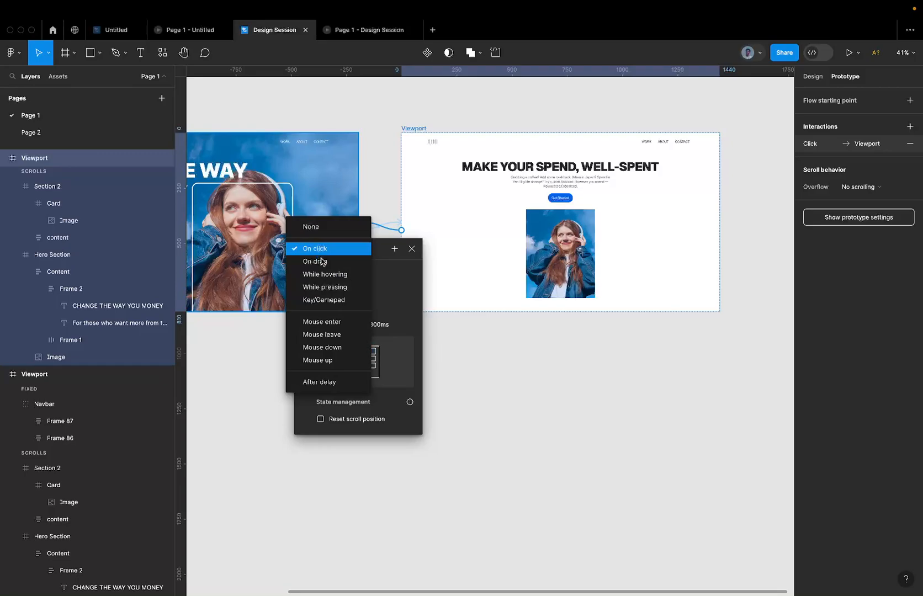
pyautogui.click(343, 299)
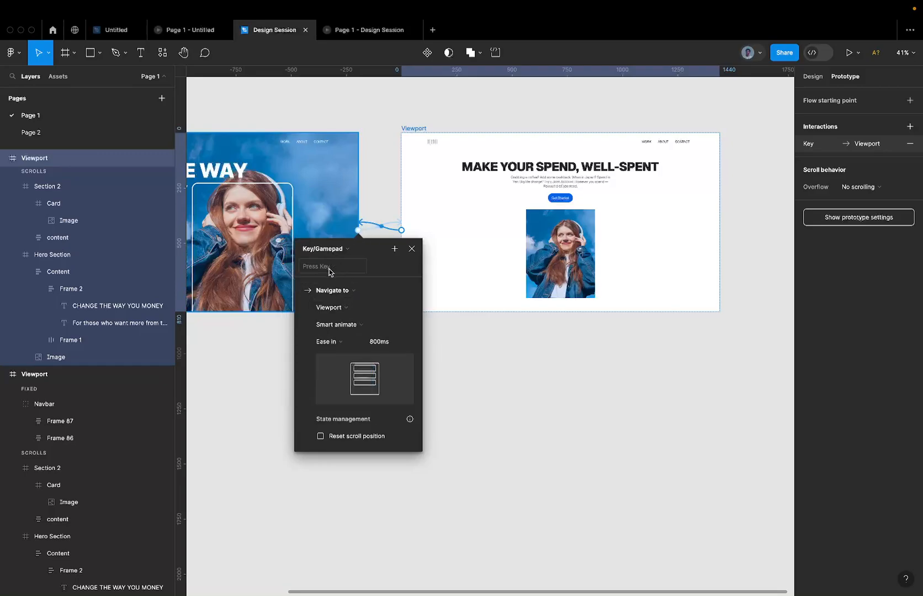
pyautogui.press('Return')
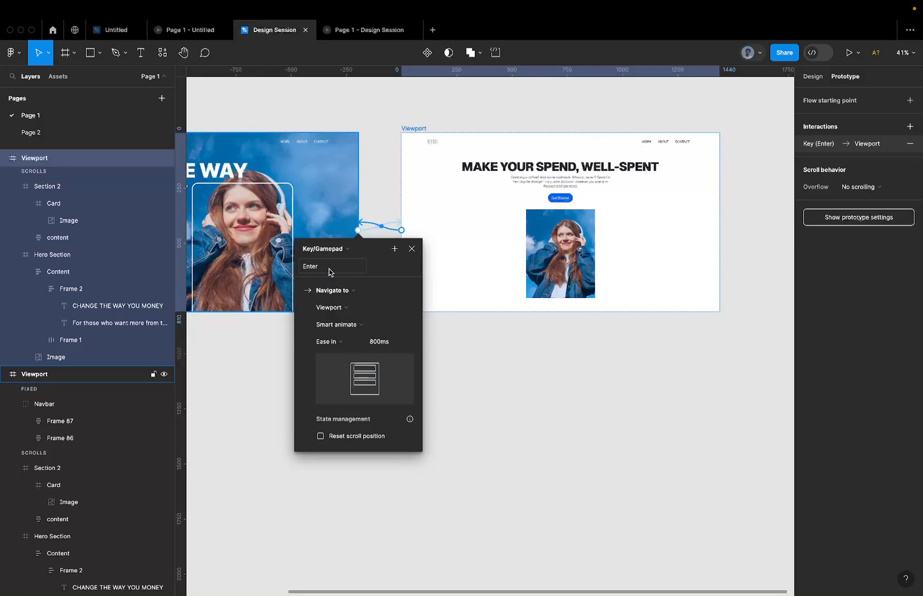
# Preview the Design Session prototype and trigger the transitions between both screens with the Enter key
pyautogui.click(379, 32)
pyautogui.press('Return')
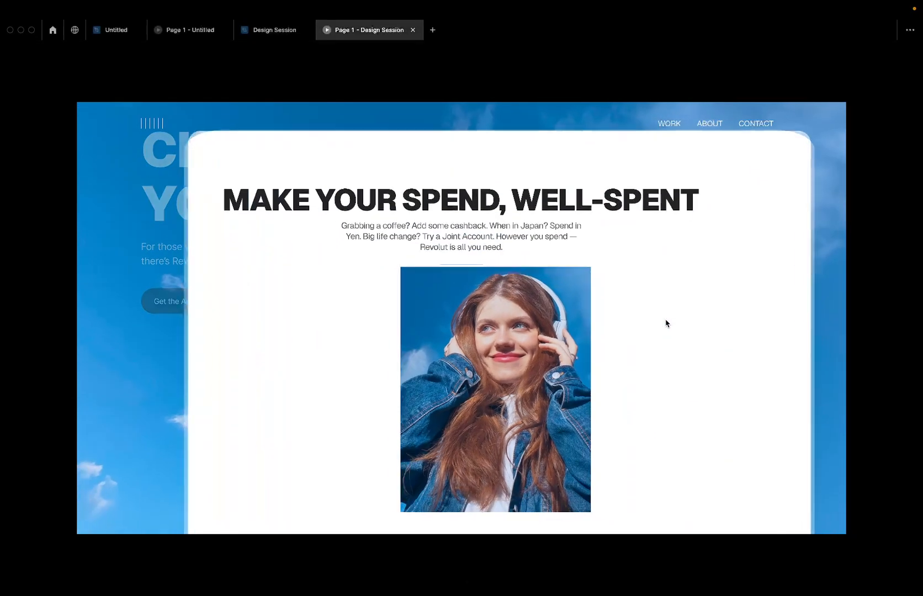
pyautogui.press('Return')
pyautogui.press('Return')
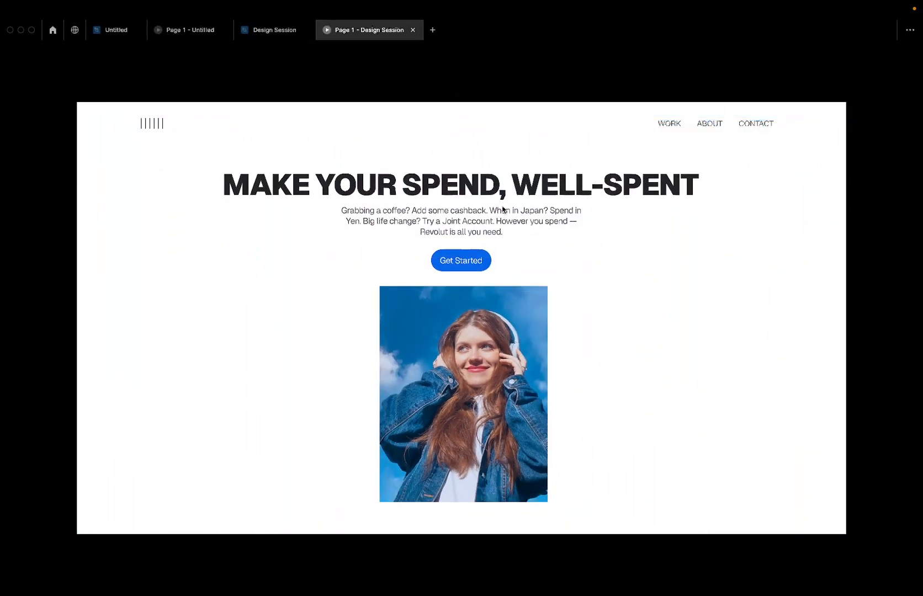
# Back in the design file, set the first-to-second Viewport transition duration to 600 ms
pyautogui.click(279, 31)
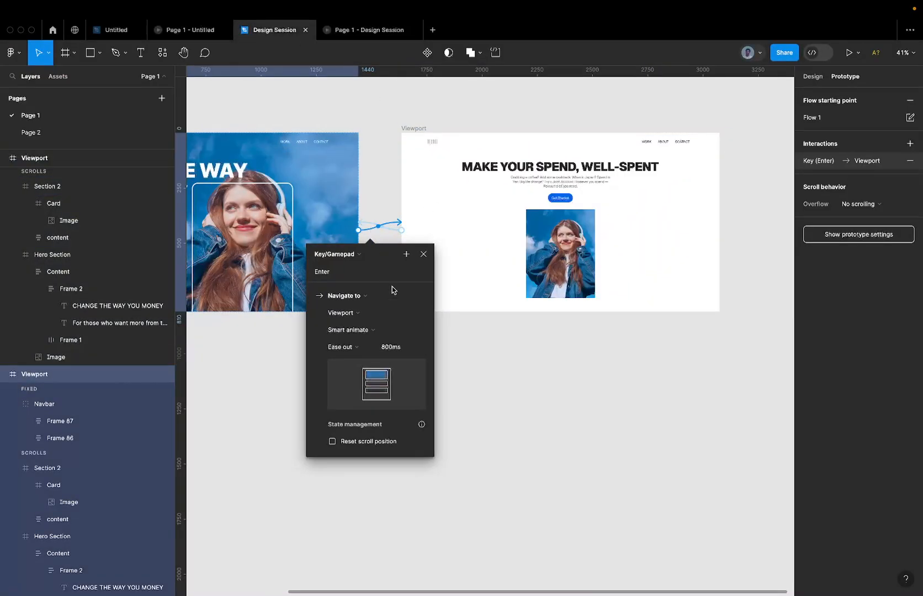
pyautogui.click(401, 351)
pyautogui.write('600')
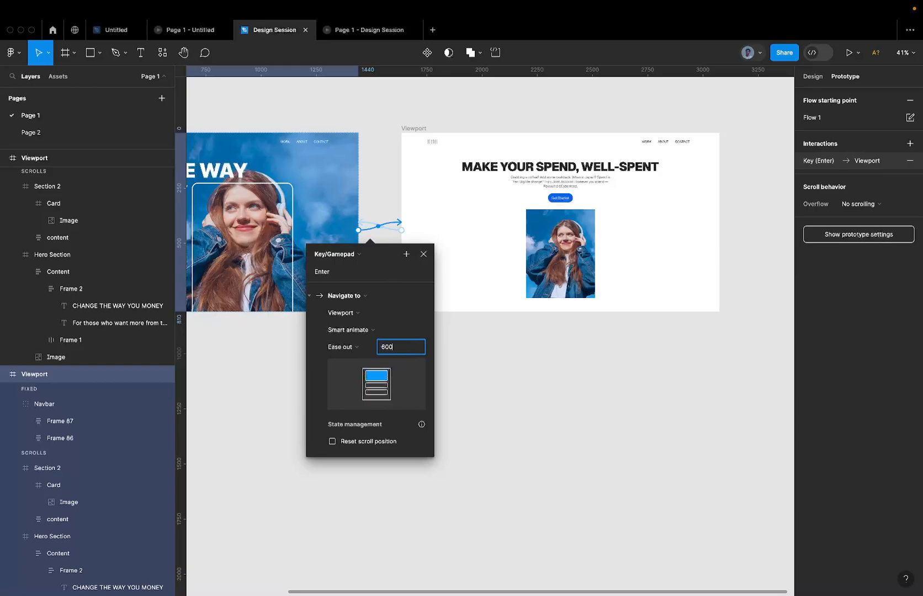
pyautogui.press('Return')
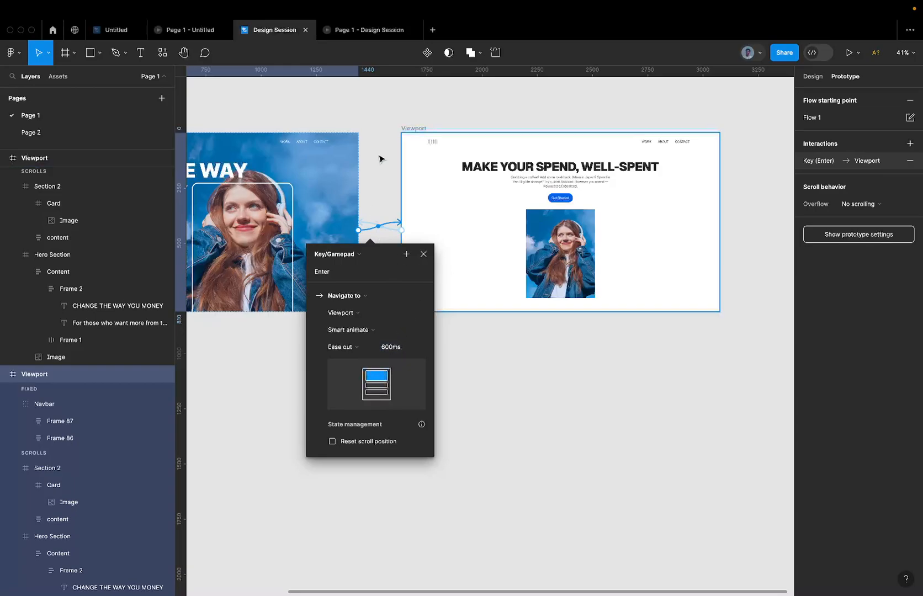
# Set the duration of the return transition from the second Viewport to the first to 600 ms
pyautogui.click(368, 221)
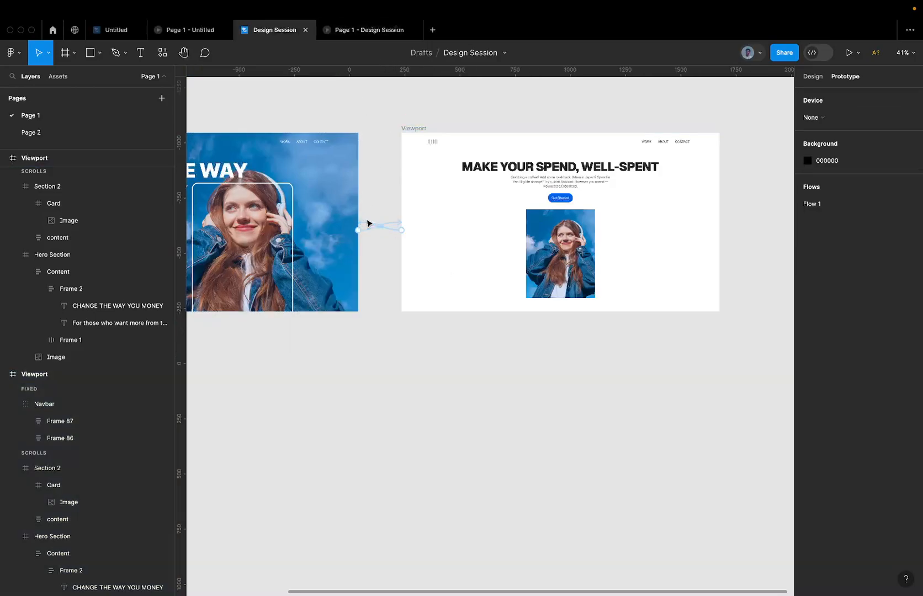
pyautogui.click(369, 225)
pyautogui.click(390, 342)
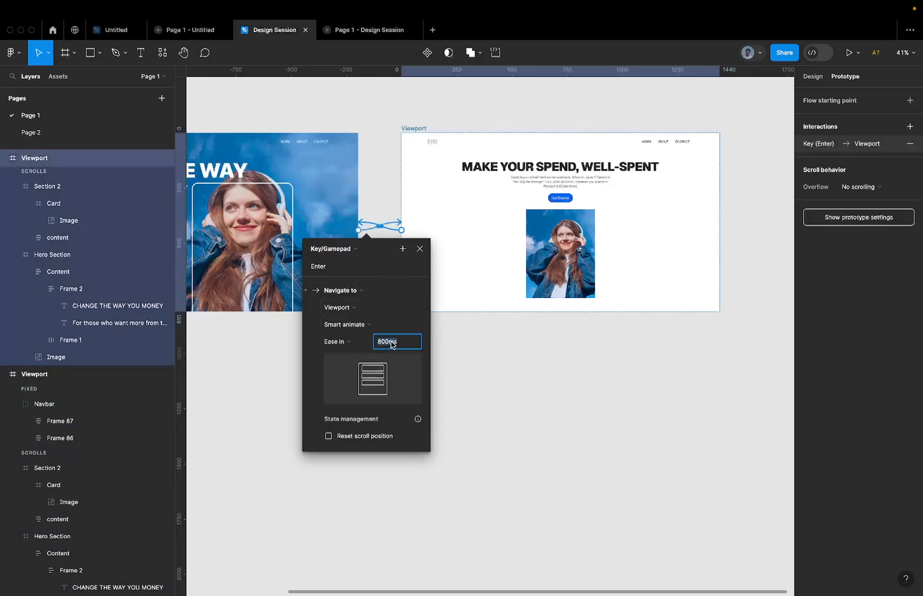
pyautogui.write('600')
pyautogui.press('Return')
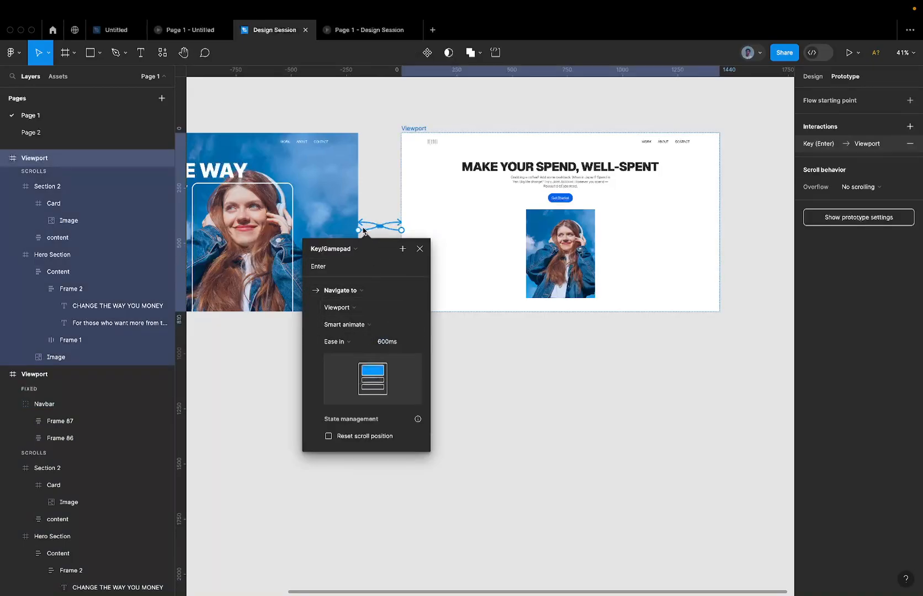
pyautogui.click(379, 199)
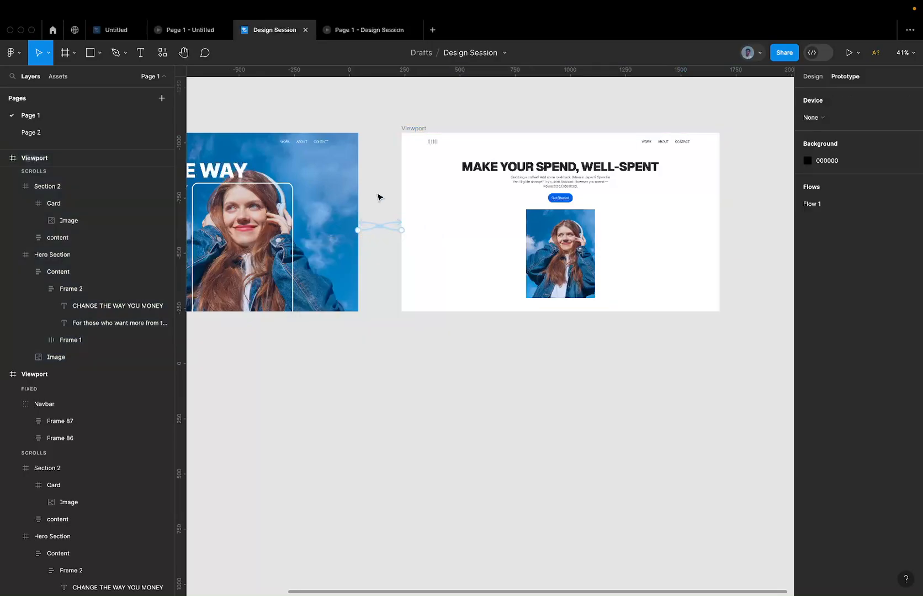
# Change the first-to-second Viewport transition's easing to Ease in and out and preview it in the prototype
pyautogui.click(369, 230)
pyautogui.click(339, 348)
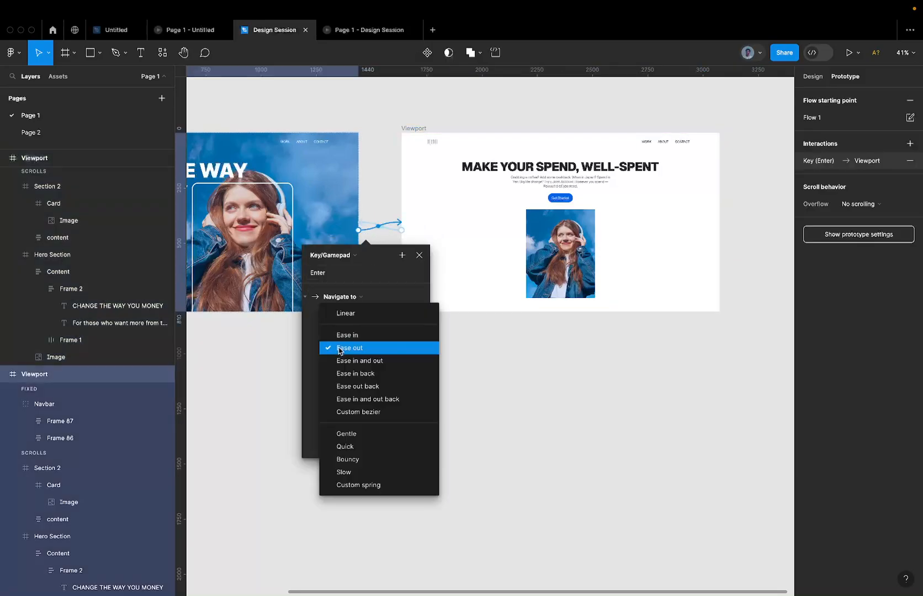
pyautogui.click(364, 361)
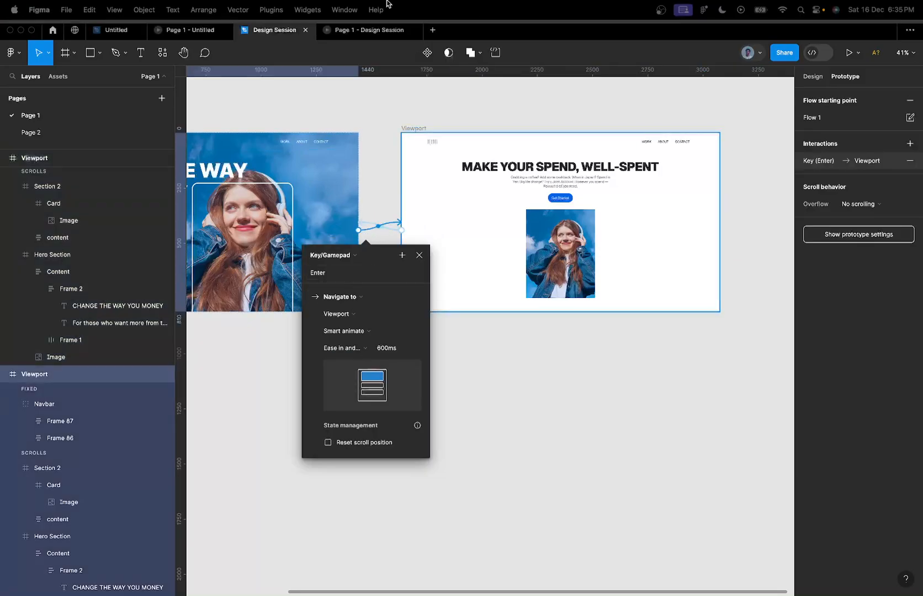
pyautogui.click(360, 31)
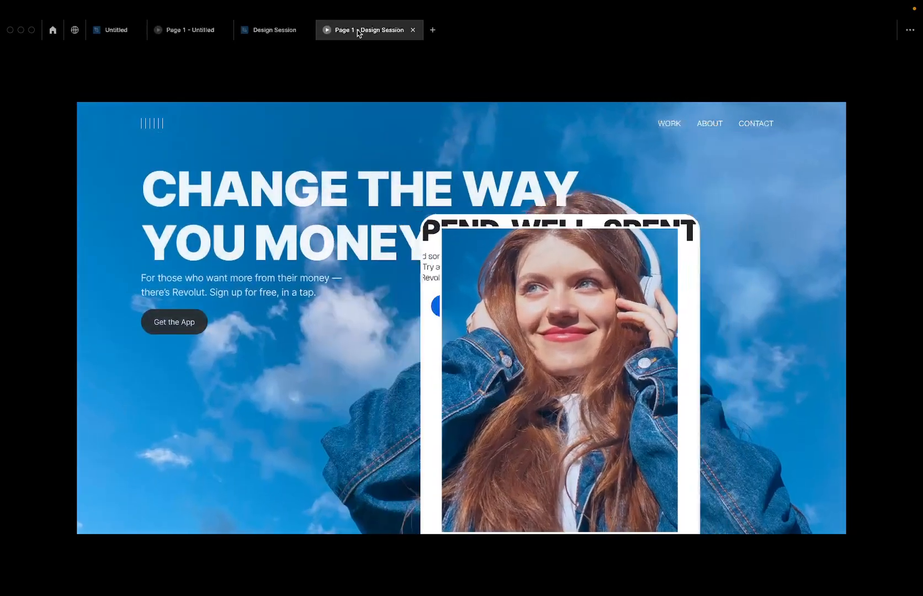
# Return to the design file and set the corner radius of the second Viewport's Card to 24
pyautogui.click(260, 32)
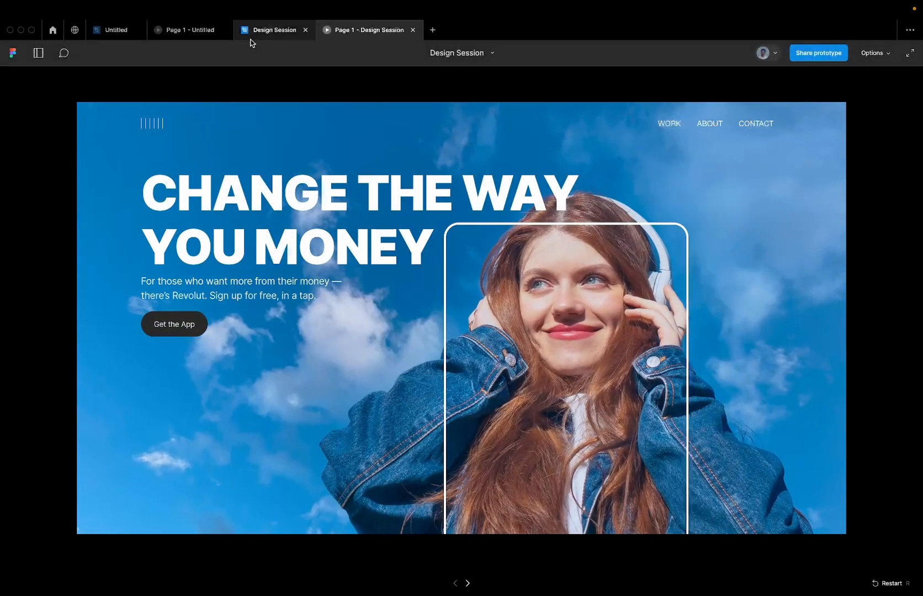
pyautogui.hscroll(-2, 464, 192)
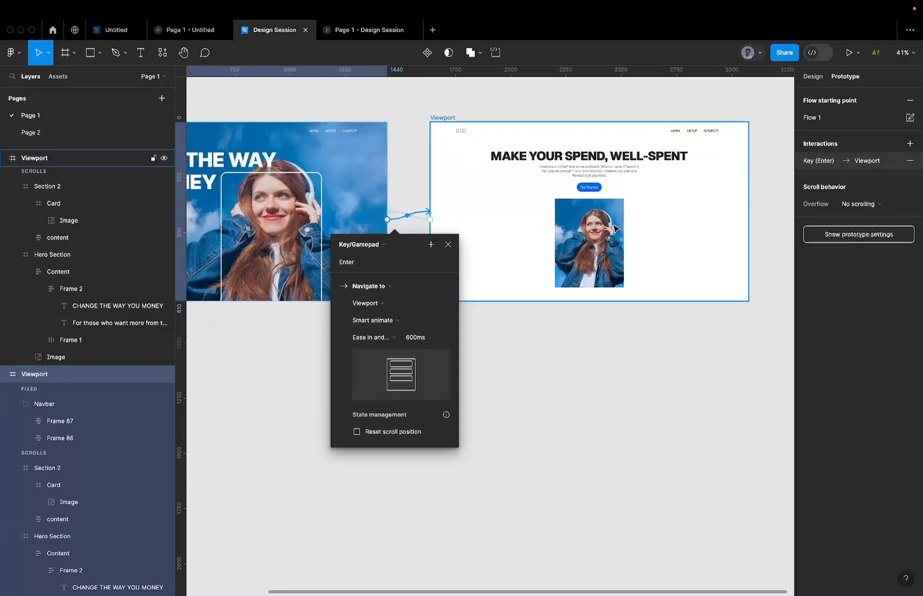
pyautogui.click(572, 215)
pyautogui.doubleClick(573, 215)
pyautogui.doubleClick(572, 214)
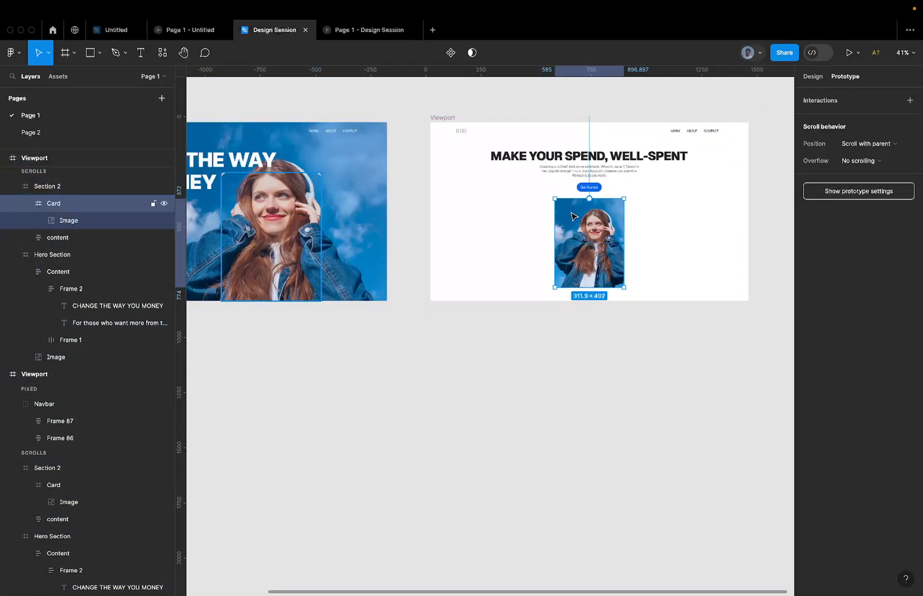
pyautogui.click(813, 76)
pyautogui.click(882, 170)
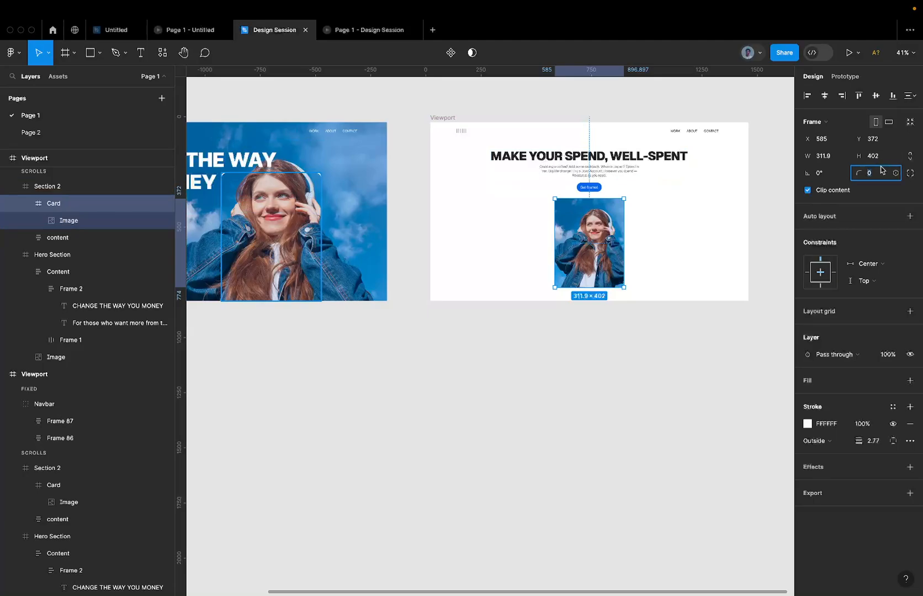
pyautogui.press('Return')
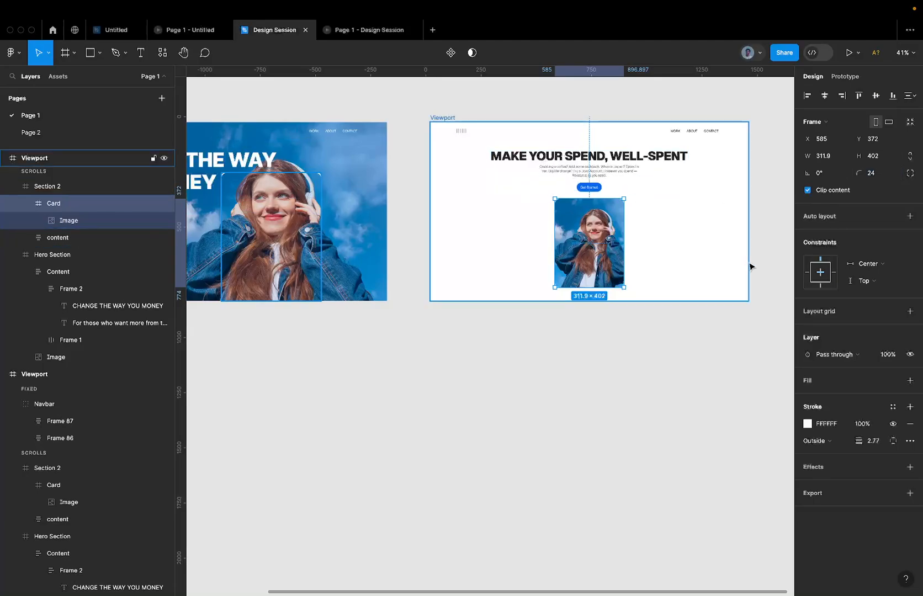
# Set the outside stroke weight of the second Viewport's Card to 4
pyautogui.hscroll(-2, 634, 266)
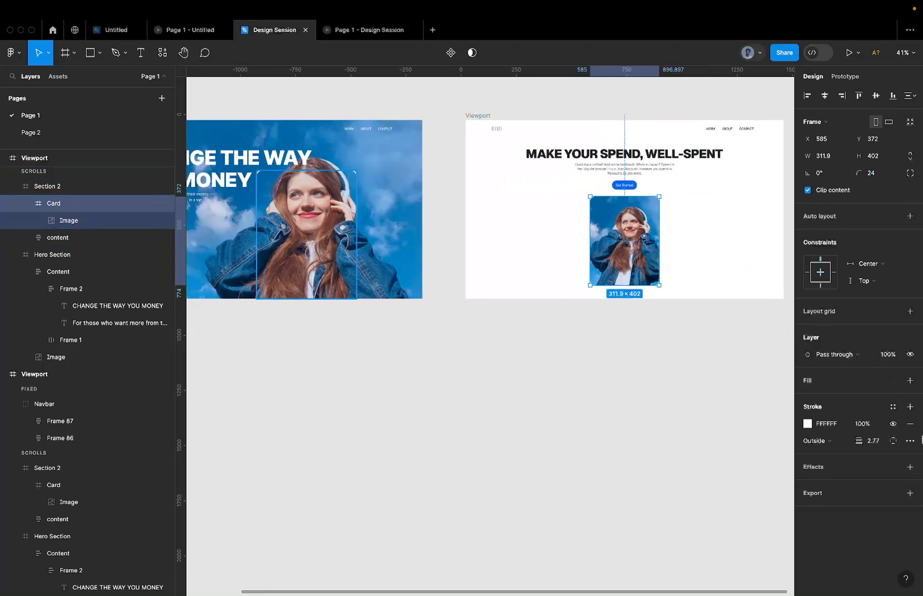
pyautogui.click(882, 444)
pyautogui.write('4')
# Set the corner radius of the Card inside the first Viewport's Section 2 to 24 and preview the prototype
pyautogui.click(68, 468)
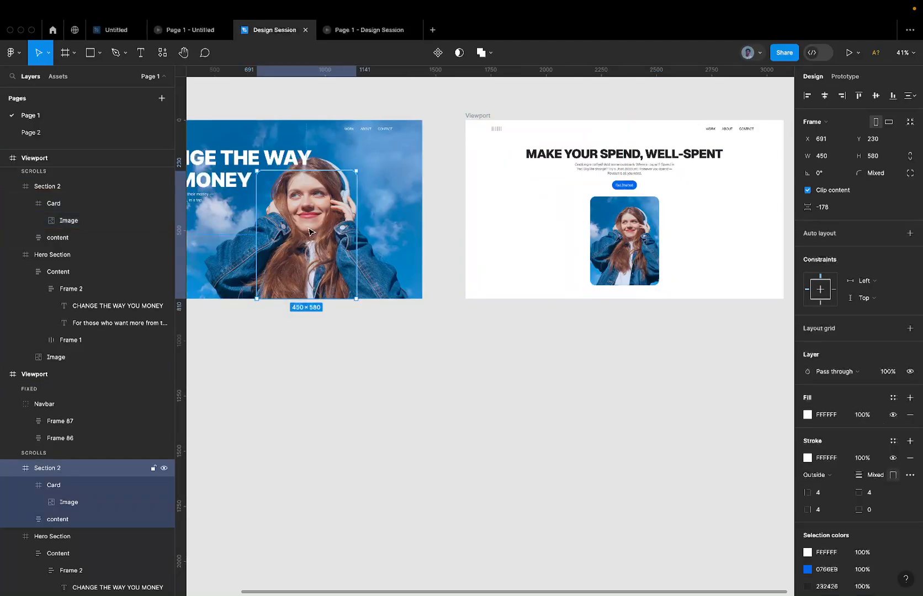
pyautogui.click(56, 485)
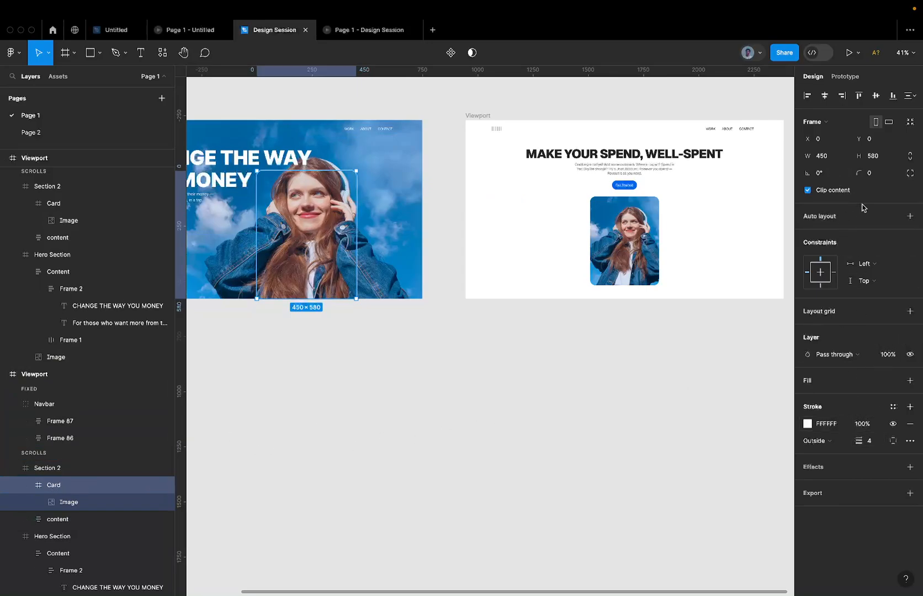
pyautogui.click(882, 175)
pyautogui.press('Return')
pyautogui.click(322, 32)
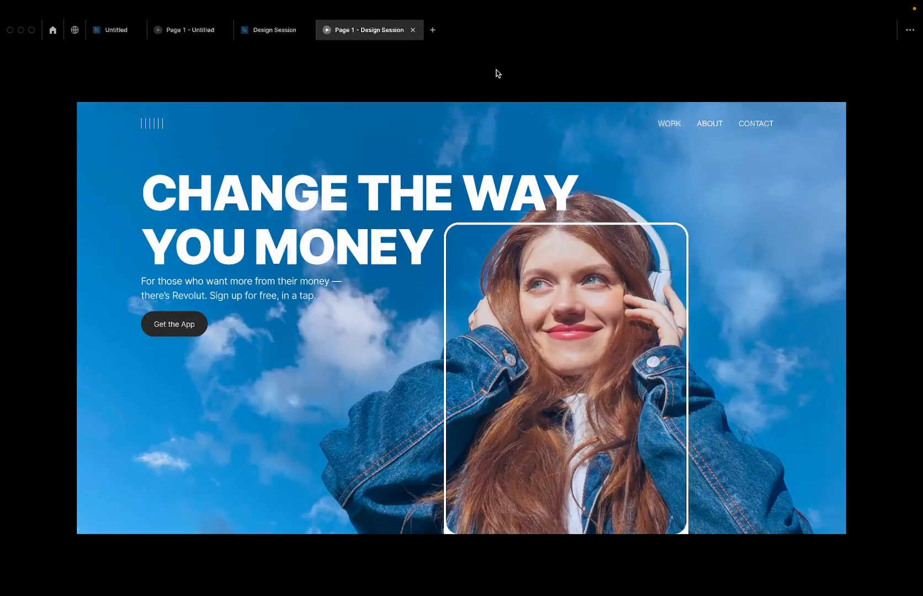
# Return to the design file, compare the Card frames of both Viewports and the second Viewport's content block, and preview the prototype
pyautogui.click(257, 38)
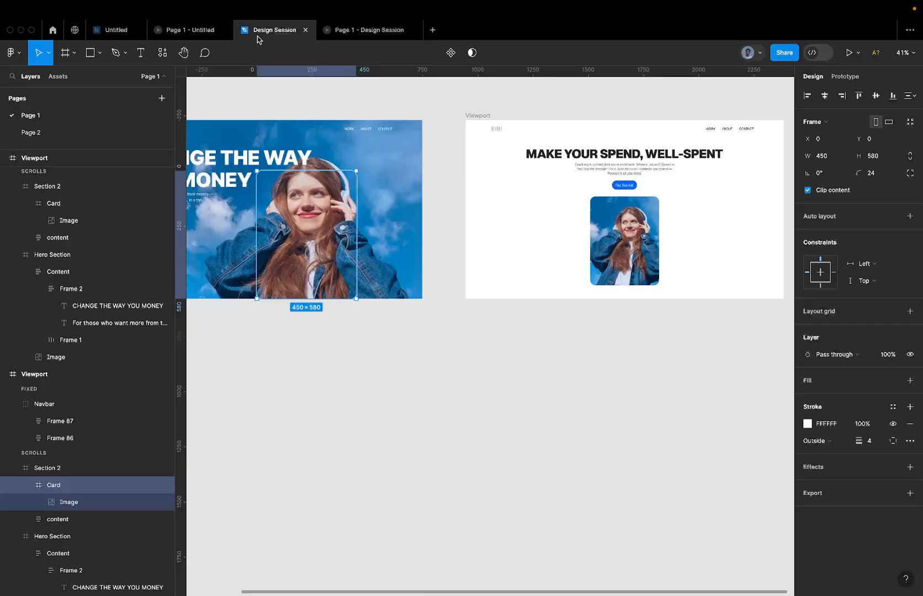
pyautogui.doubleClick(617, 235)
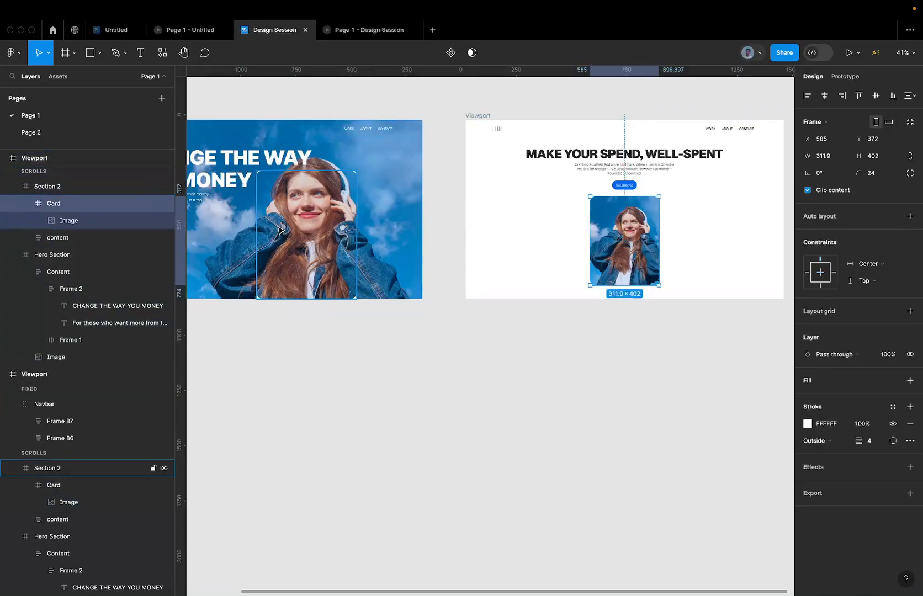
pyautogui.doubleClick(299, 224)
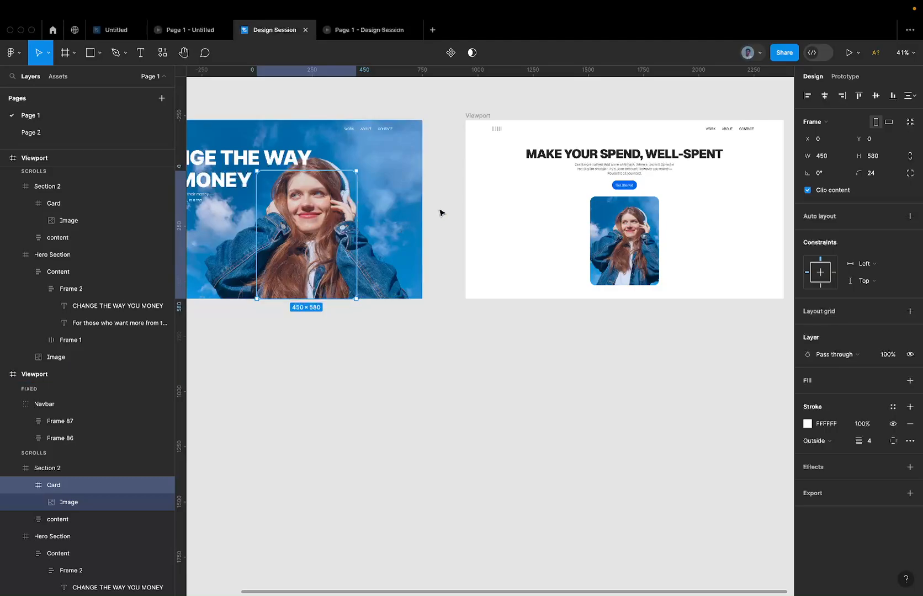
pyautogui.click(623, 207)
pyautogui.doubleClick(621, 207)
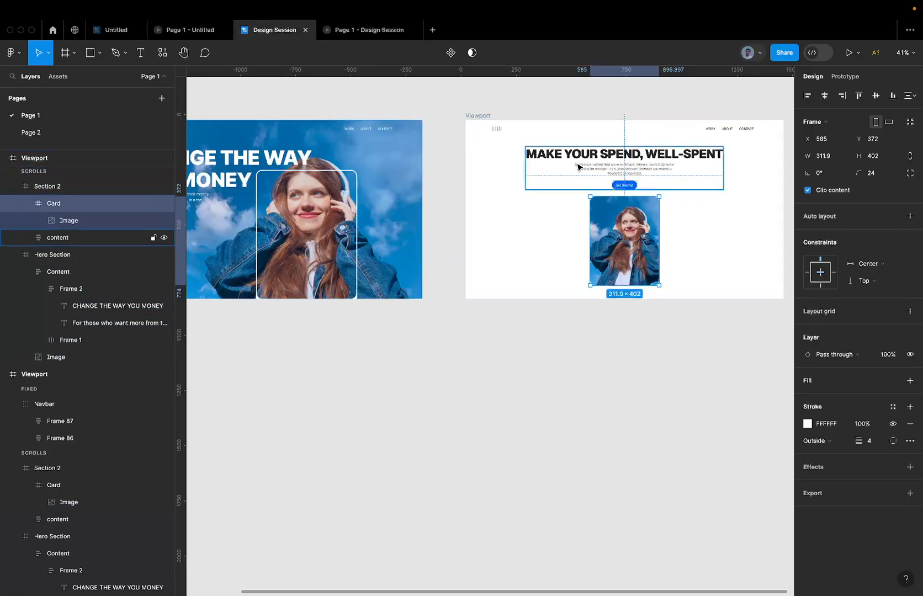
pyautogui.click(617, 173)
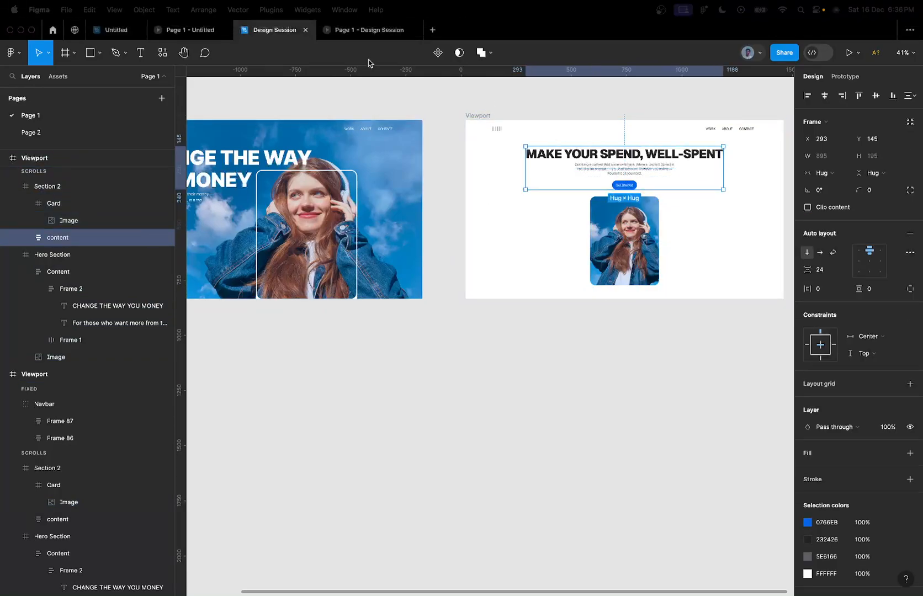
pyautogui.click(367, 32)
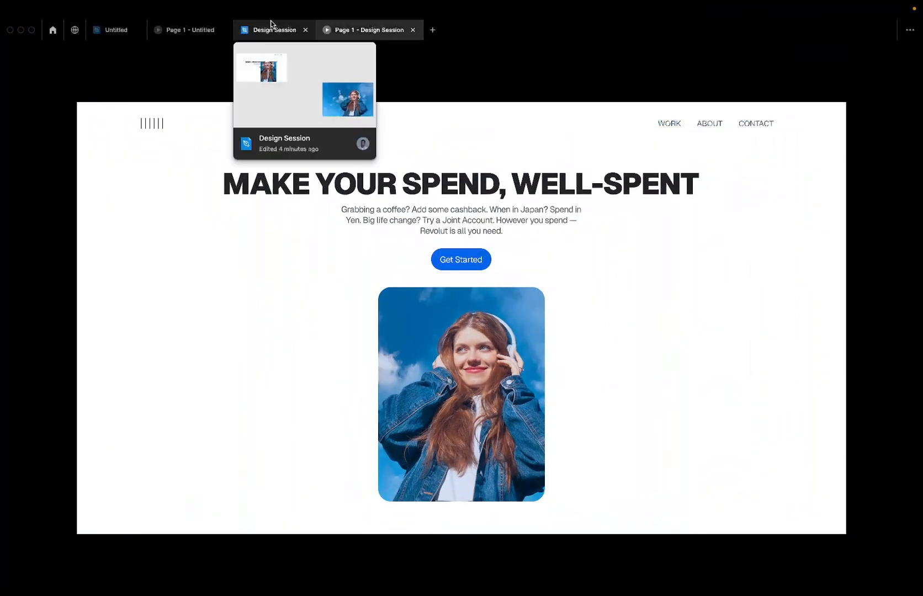
# Return to the design file and turn off content clipping on Section 2 in the first Viewport
pyautogui.click(271, 25)
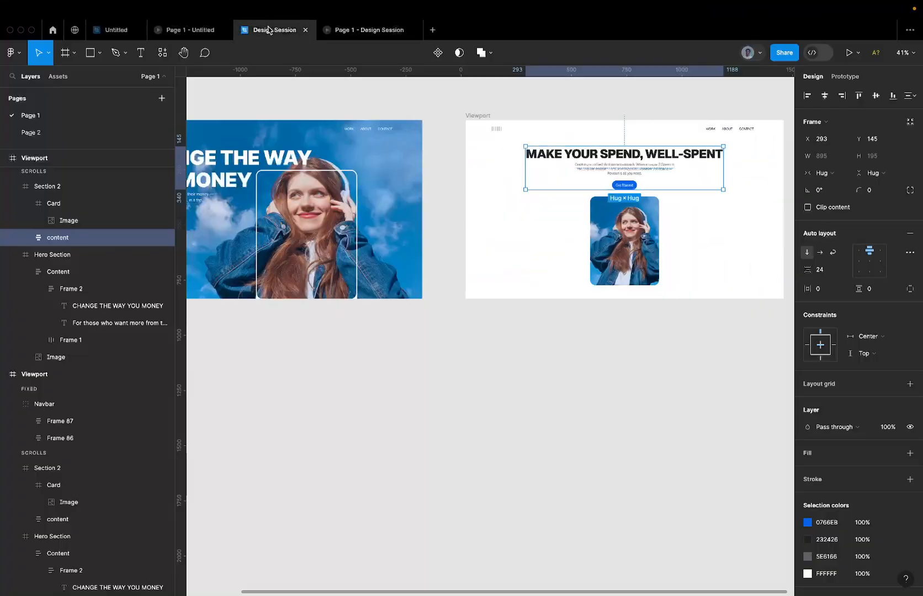
pyautogui.hscroll(-5, 318, 175)
pyautogui.click(318, 175)
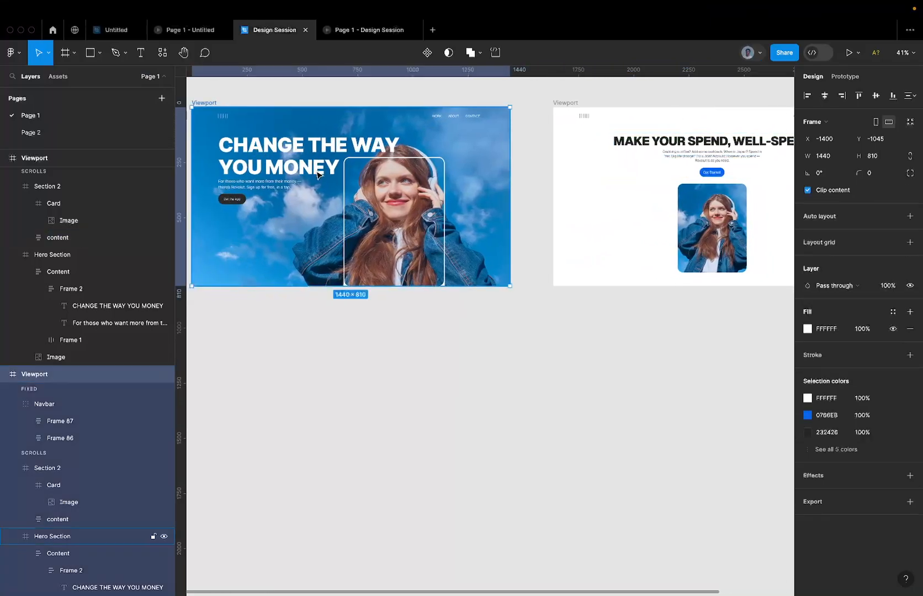
pyautogui.click(321, 175)
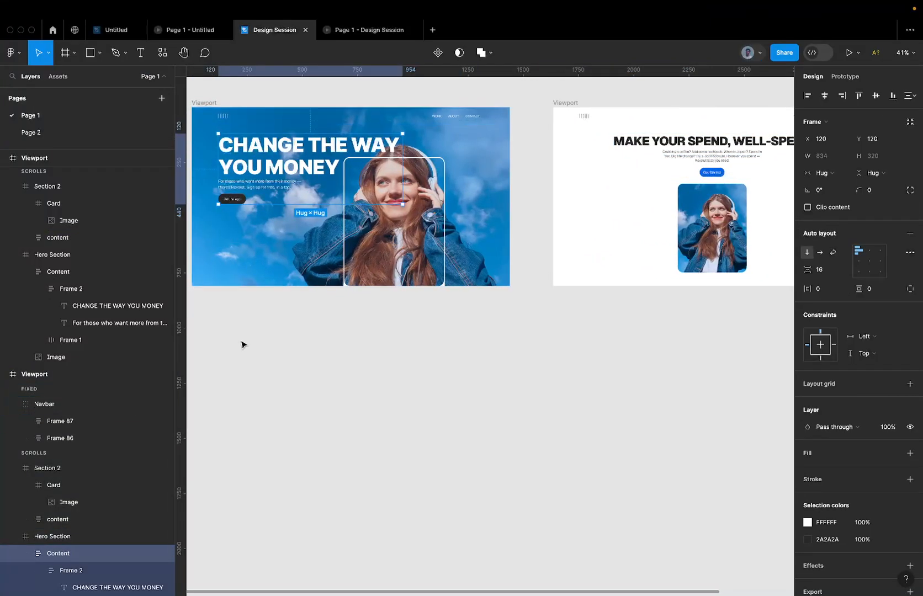
pyautogui.click(386, 248)
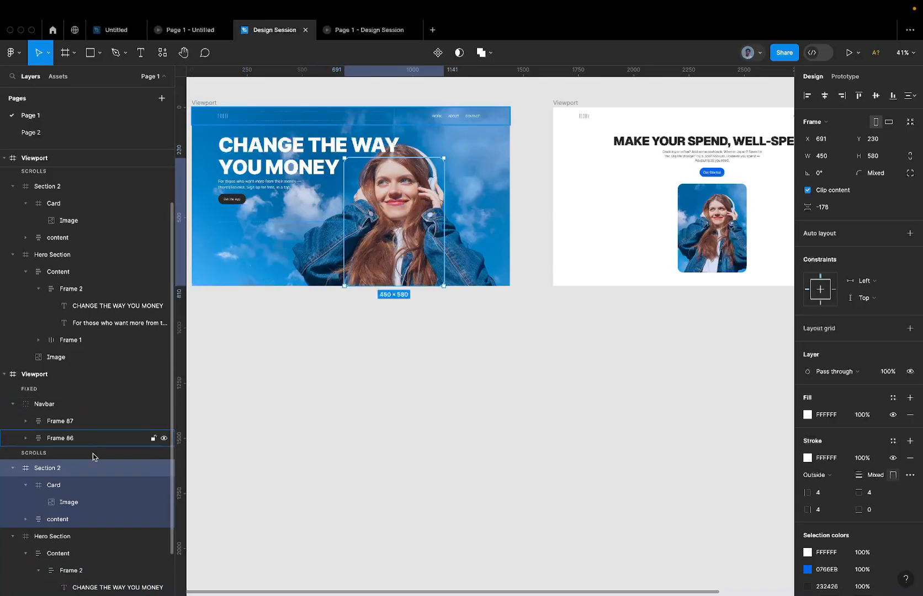
pyautogui.hscroll(-1, 265, 168)
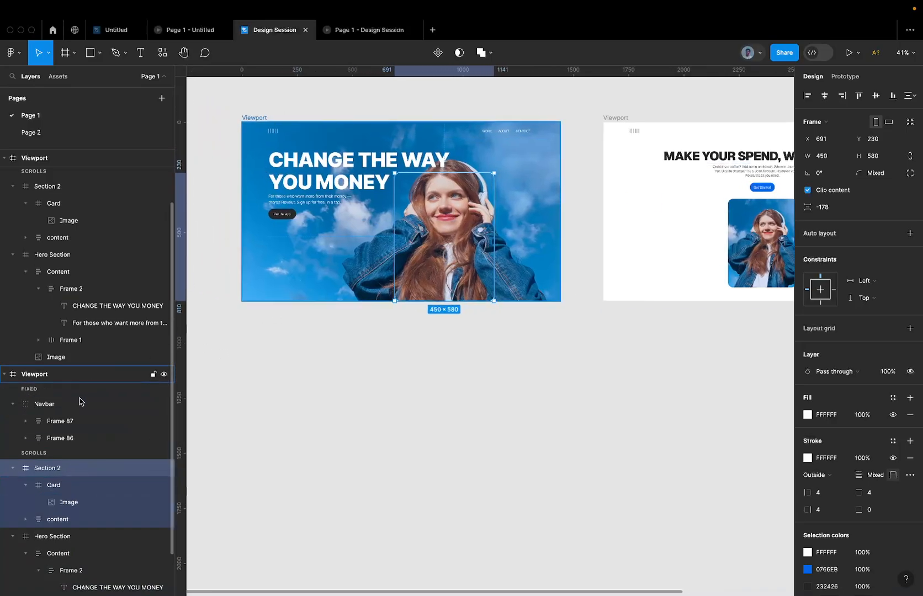
pyautogui.click(836, 191)
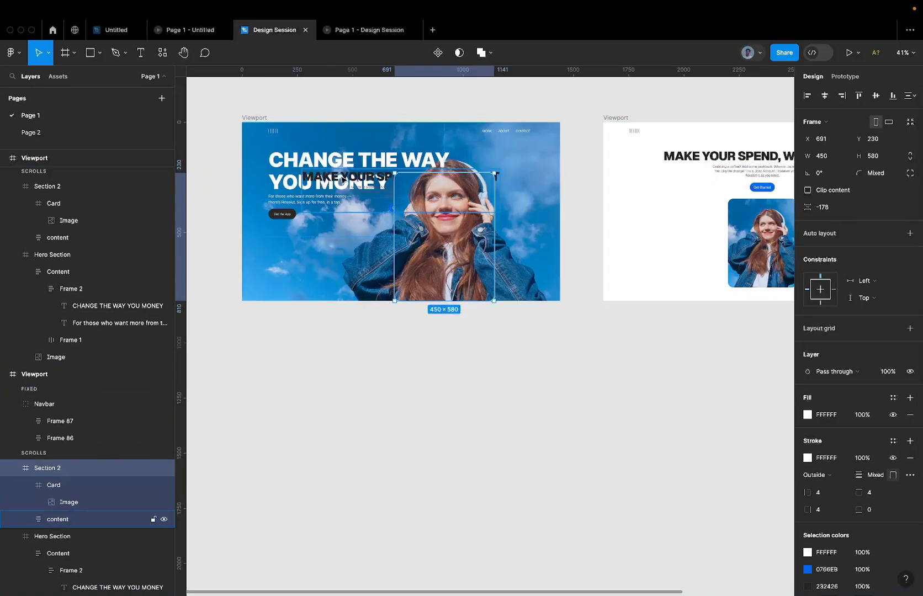
# Hide the first Viewport's Hero Section and the Card inside its Section 2
pyautogui.scroll(5, 342, 178)
pyautogui.scroll(-5, 389, 187)
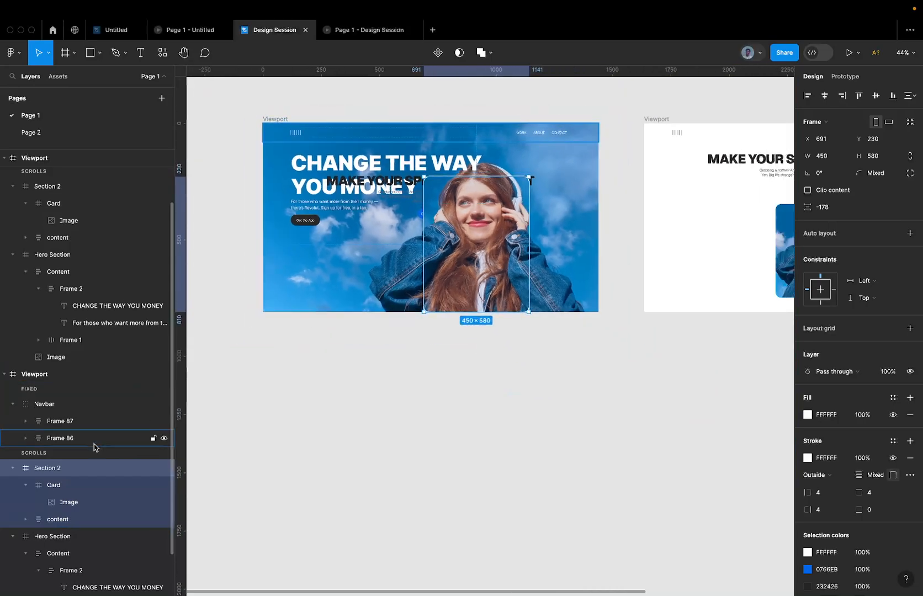
pyautogui.click(164, 537)
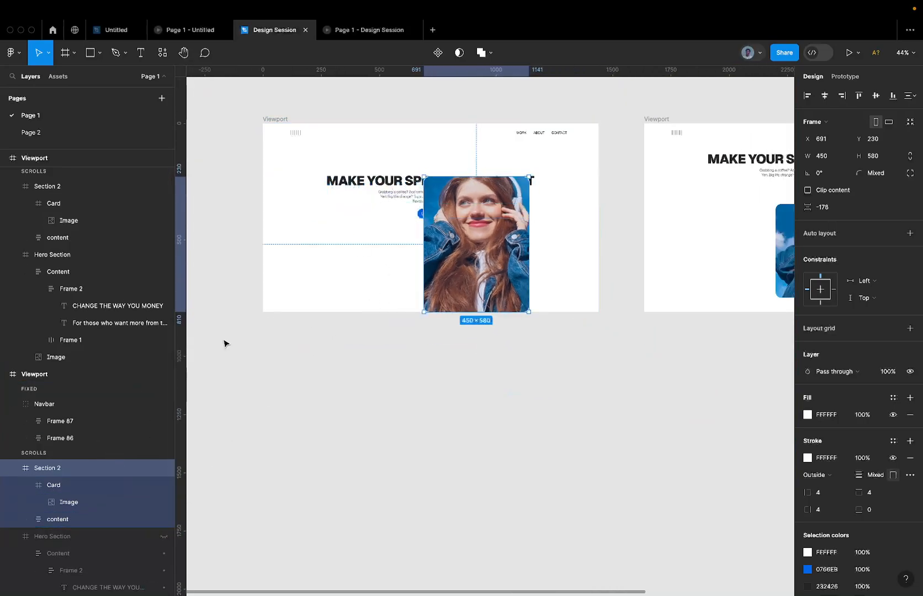
pyautogui.click(163, 486)
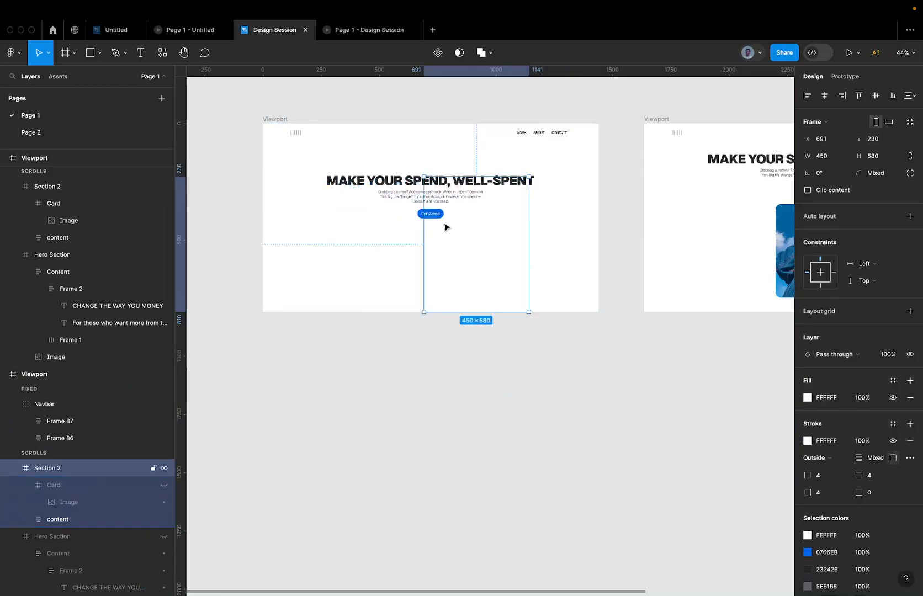
# Set the auto layout gap between the "MAKE YOUR SPEND, WELL-SPENT" heading and its paragraph in the first Viewport to 24
pyautogui.scroll(3, 395, 196)
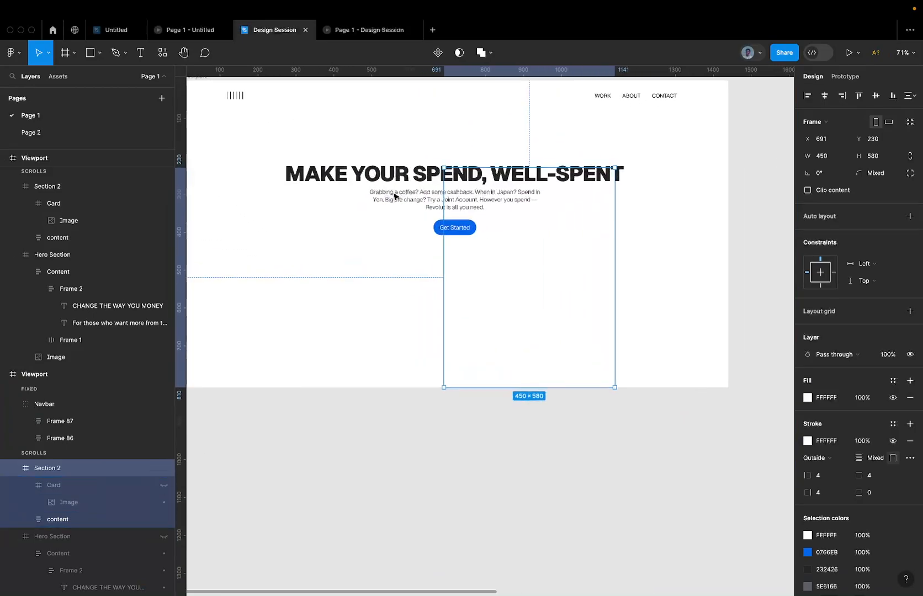
pyautogui.doubleClick(394, 196)
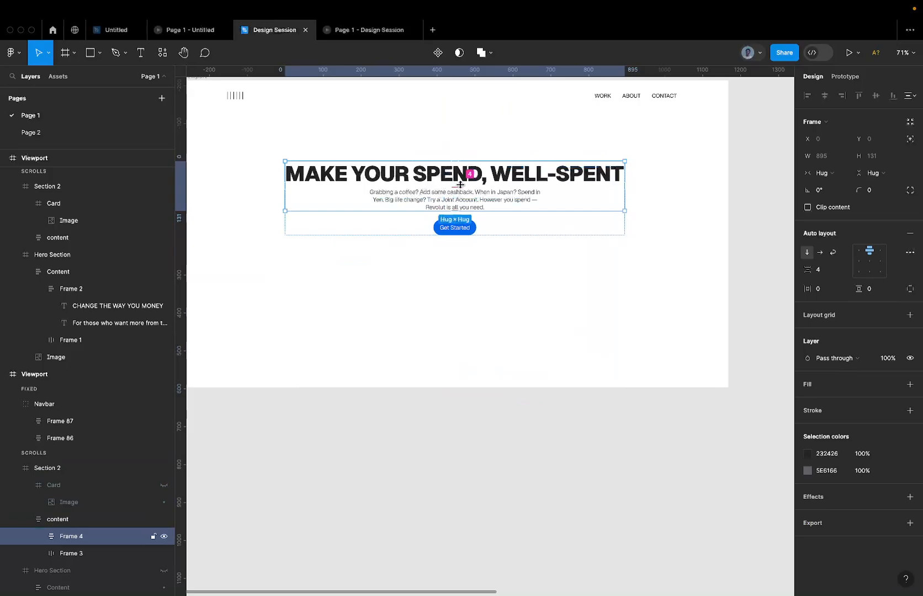
pyautogui.click(456, 186)
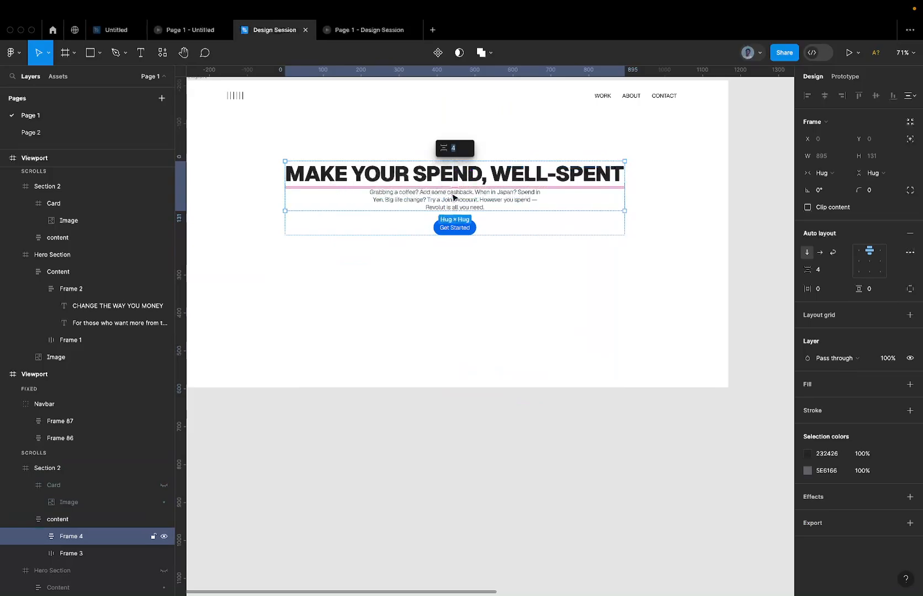
pyautogui.write('24')
pyautogui.press('Return')
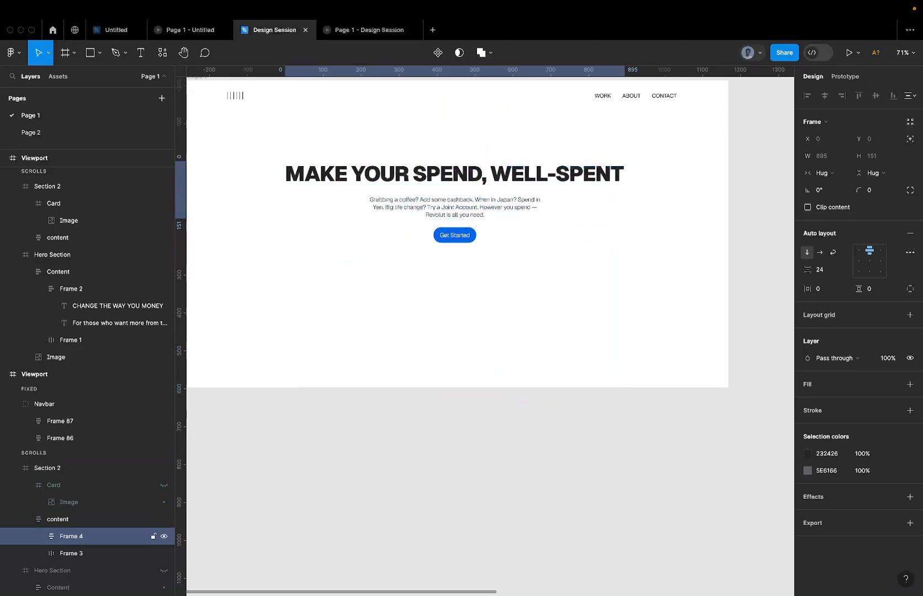
# Increase the gap above the Get Started button in the first Viewport's Section 2 content by 40, to 64
pyautogui.press('Escape')
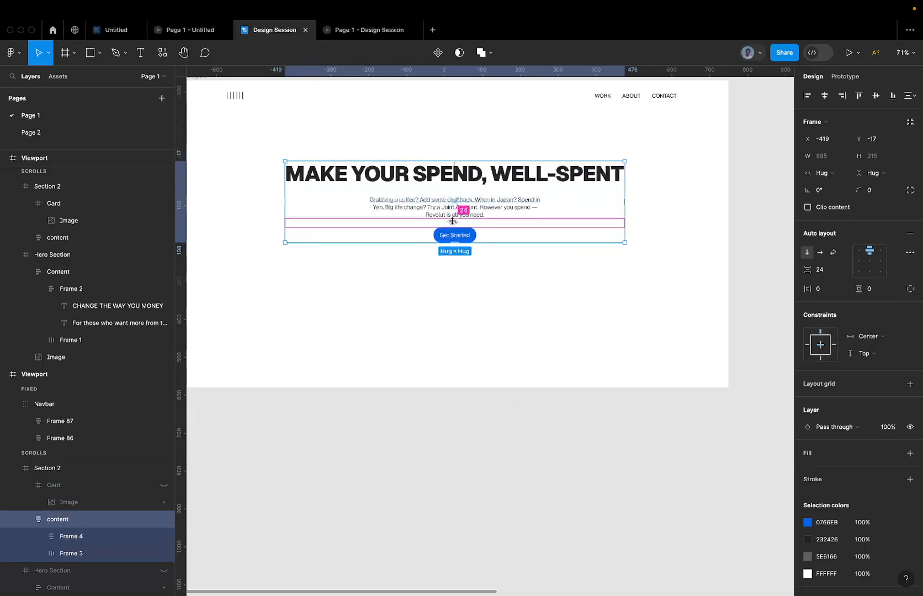
pyautogui.click(452, 222)
pyautogui.write('24+40')
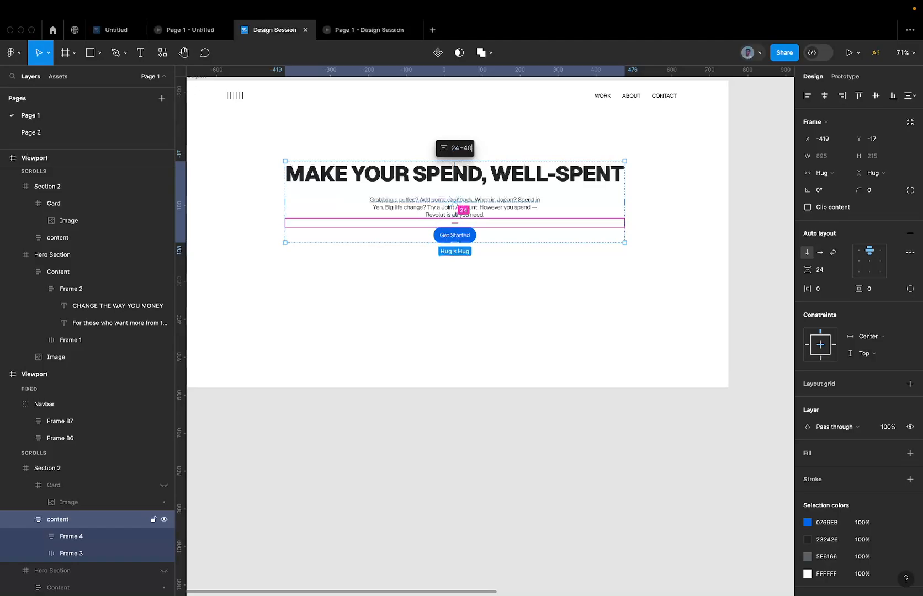
pyautogui.press('Return')
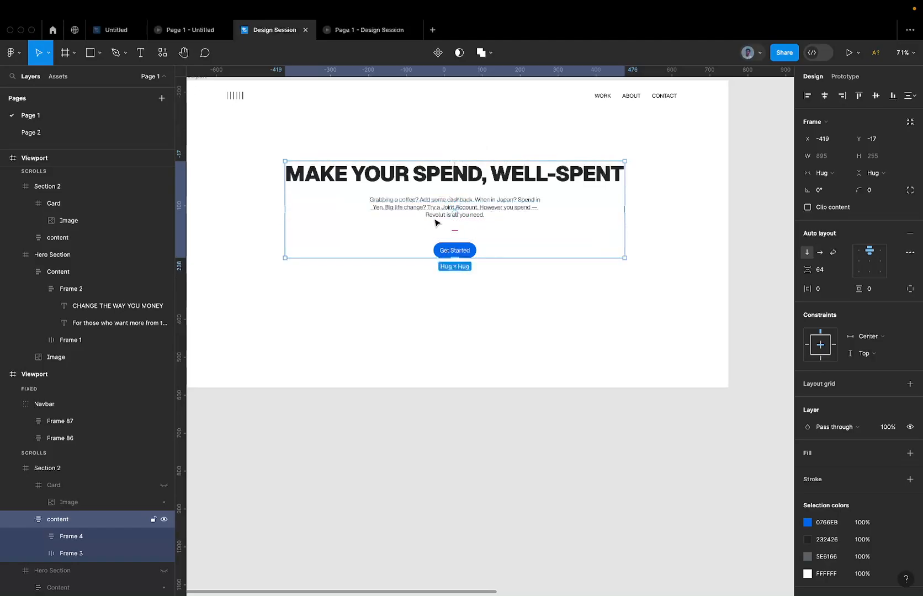
# Move the content block of the first Viewport's Section 2 down by 70 px to Y 53
pyautogui.hotkey('shift', 'Down')
pyautogui.hotkey('shift', 'Down')
pyautogui.hotkey('shift', 'Down')
pyautogui.hotkey('shift', 'Down')
pyautogui.hotkey('shift', 'Down')
pyautogui.hotkey('shift', 'Down')
pyautogui.hotkey('shift', 'Down')
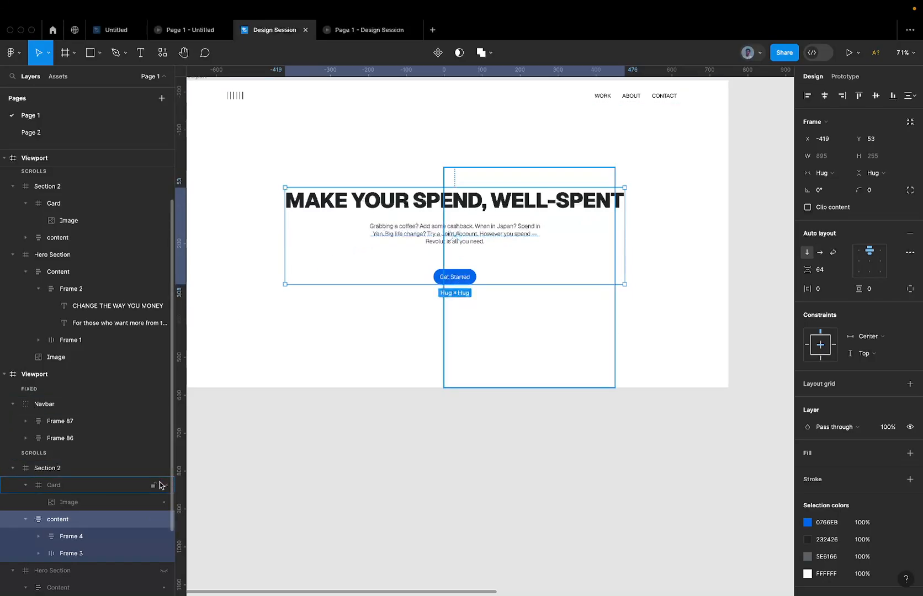
# Show the Card and the Hero Section of the first Viewport again
pyautogui.click(161, 485)
pyautogui.scroll(-3, 162, 485)
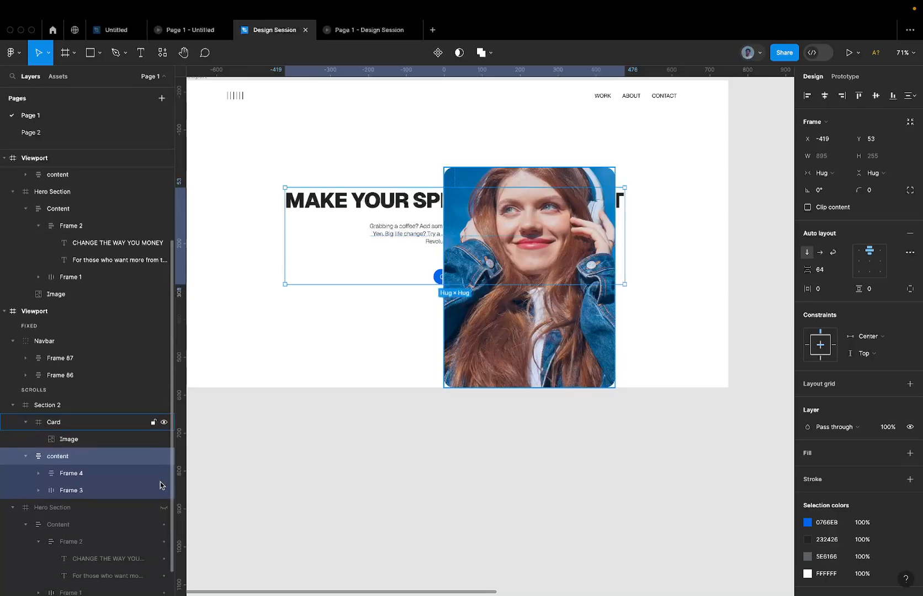
pyautogui.click(163, 486)
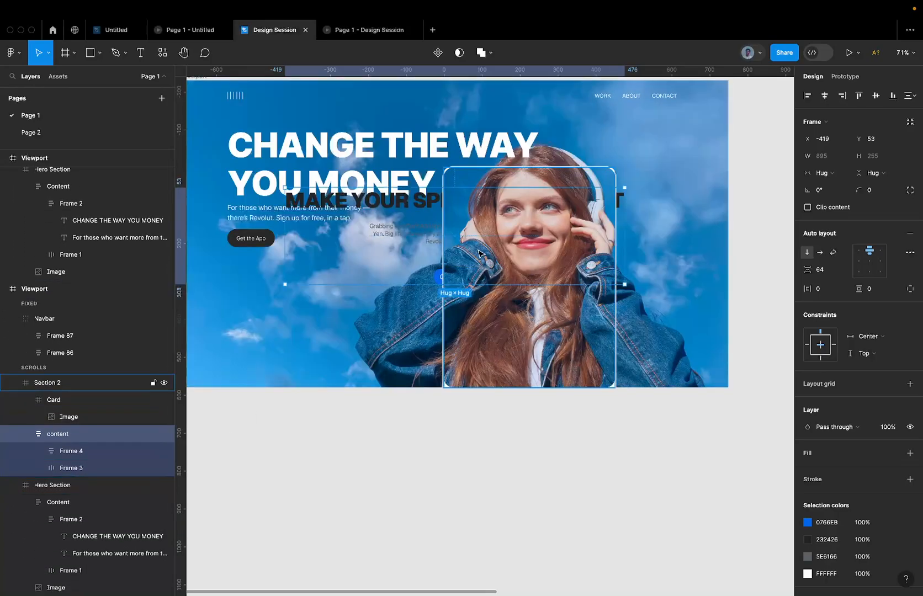
# Turn content clipping back on for the first Viewport's Section 2 and preview the transition in the prototype
pyautogui.click(507, 186)
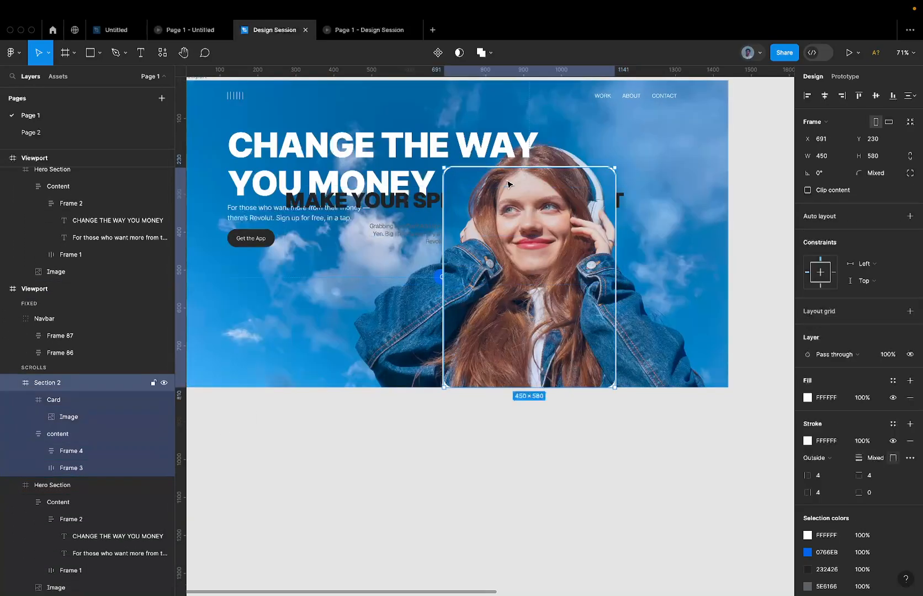
pyautogui.click(834, 190)
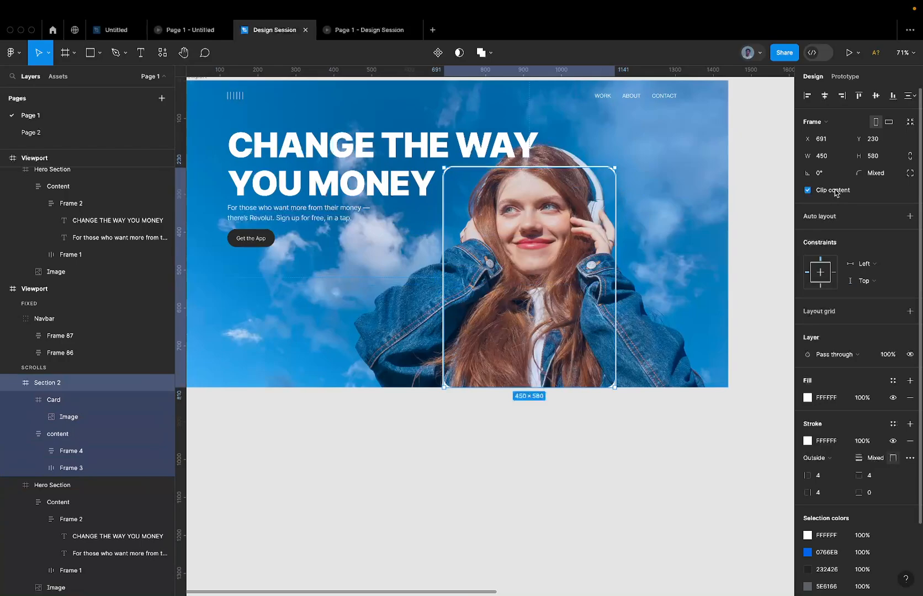
pyautogui.click(359, 36)
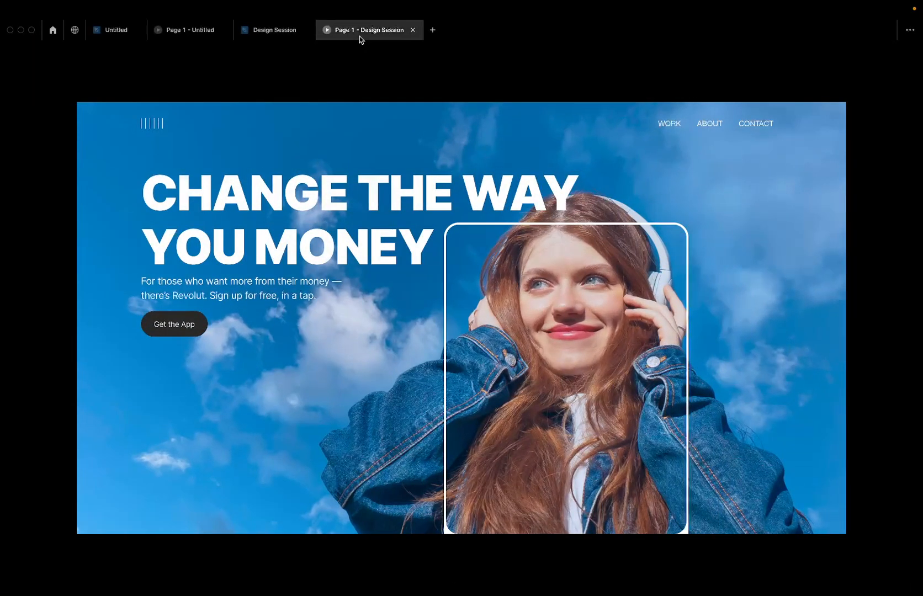
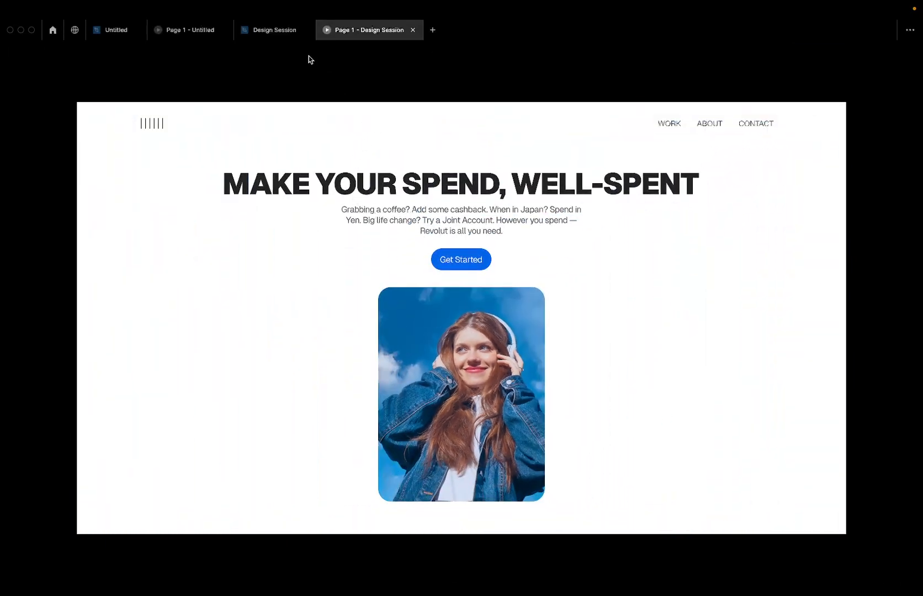
# Return to the design file, duplicate the second Viewport's Card twice and select both copies
pyautogui.click(274, 30)
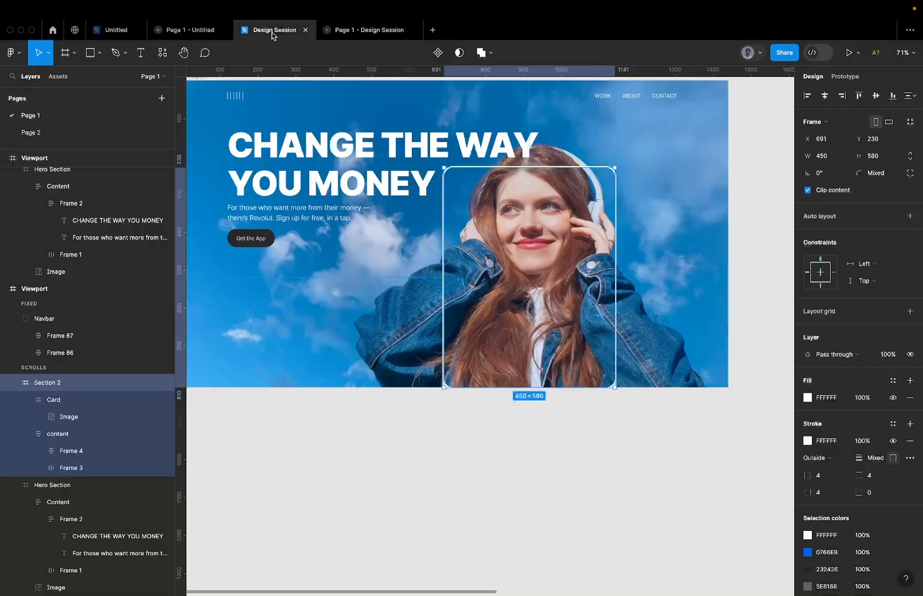
pyautogui.scroll(-3, 422, 159)
pyautogui.hscroll(3, 470, 169)
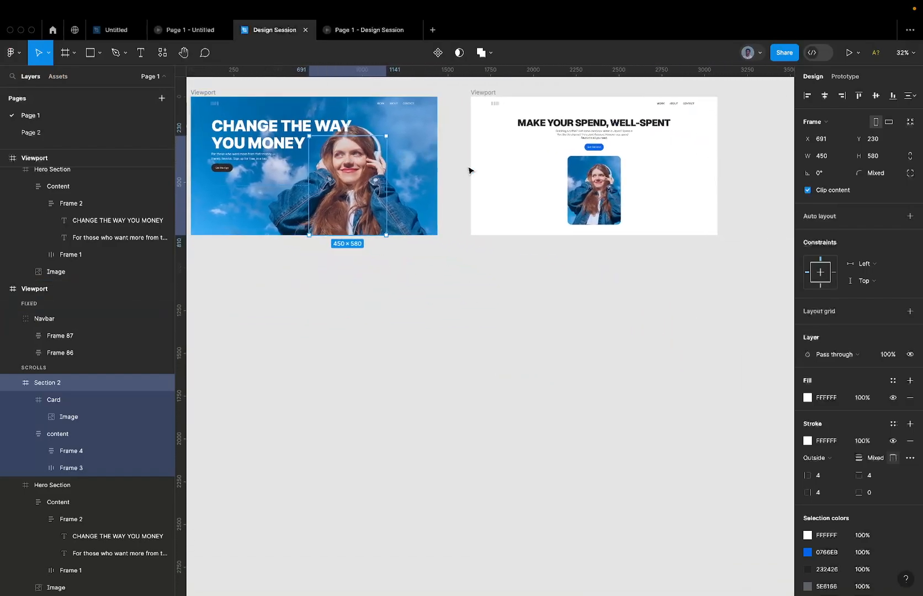
pyautogui.click(580, 186)
pyautogui.click(577, 185)
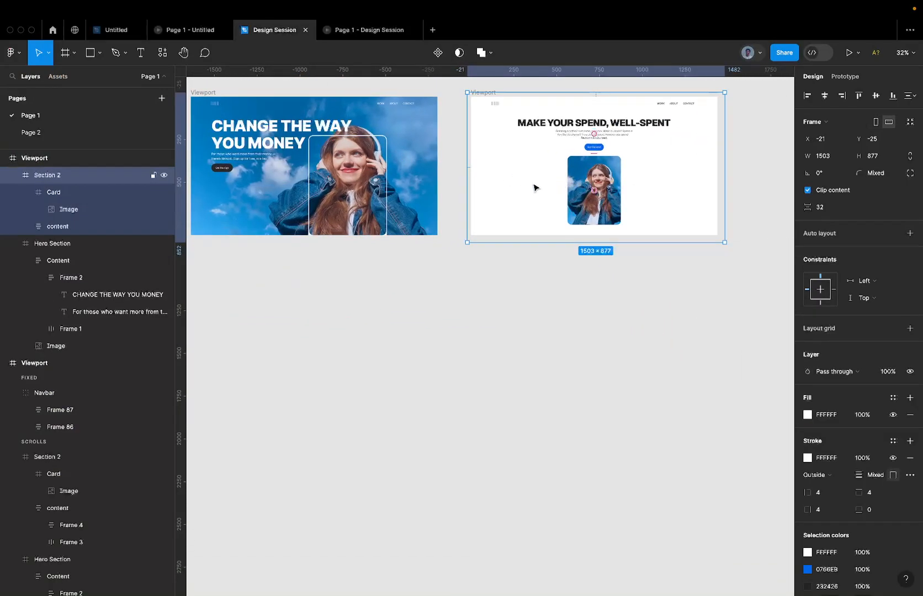
pyautogui.click(589, 193)
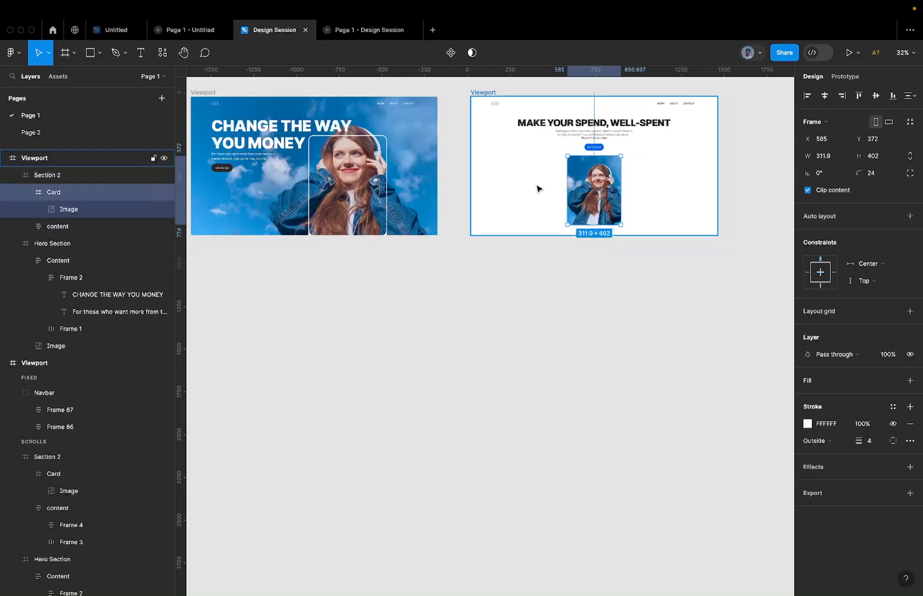
pyautogui.press('super+d')
pyautogui.press('super+d')
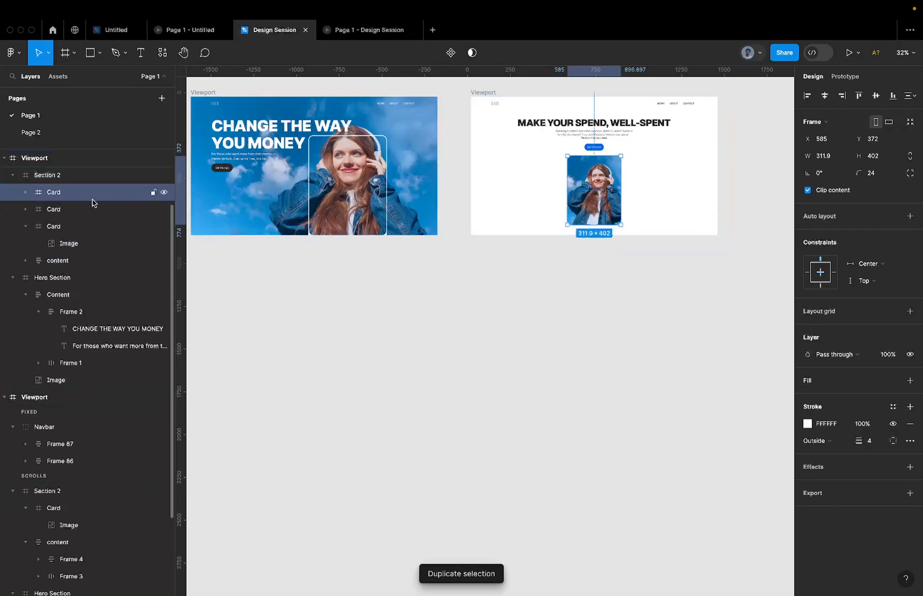
pyautogui.keyDown('shift'); pyautogui.click(79, 215); pyautogui.keyUp('shift')
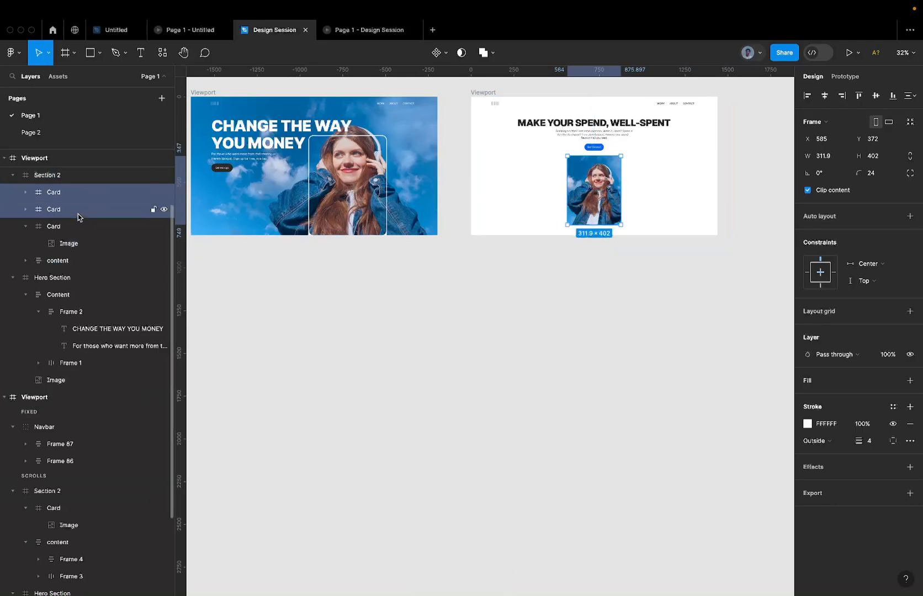
# Move the upper Card copy in the second Viewport's Section 2 right to X 921, beside the original Card
pyautogui.click(596, 177)
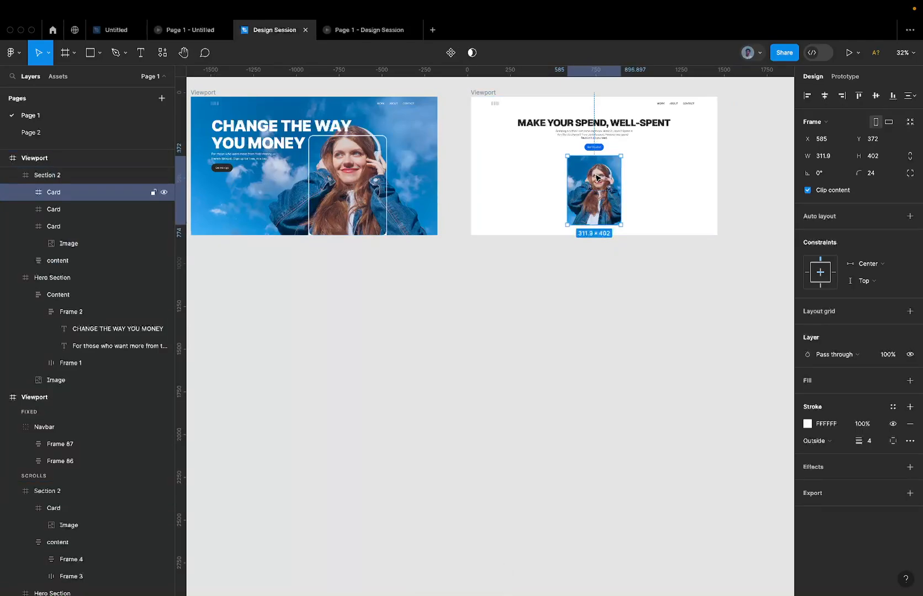
pyautogui.hotkey('shift', 'Right')
pyautogui.hotkey('shift', 'Right')
pyautogui.hotkey('shift', 'Right')
pyautogui.hotkey('shift', 'Right')
pyautogui.hotkey('shift', 'Right')
pyautogui.hotkey('shift', 'Right')
pyautogui.hotkey('shift', 'Right')
pyautogui.hotkey('shift', 'Right')
pyautogui.hotkey('shift', 'Right')
pyautogui.hotkey('shift', 'Right')
pyautogui.hotkey('shift', 'Right')
pyautogui.hotkey('shift', 'Right')
pyautogui.hotkey('shift', 'Right')
pyautogui.hotkey('shift', 'Right')
pyautogui.hotkey('shift', 'Right')
pyautogui.hotkey('shift', 'Right')
pyautogui.hotkey('shift', 'Right')
pyautogui.hotkey('shift', 'Right')
pyautogui.hotkey('shift', 'Right')
pyautogui.hotkey('shift', 'Right')
pyautogui.hotkey('shift', 'Right')
pyautogui.hotkey('shift', 'Right')
pyautogui.hotkey('shift', 'Right')
pyautogui.hotkey('shift', 'Right')
pyautogui.hotkey('shift', 'Right')
pyautogui.hotkey('shift', 'Right')
pyautogui.hotkey('shift', 'Right')
pyautogui.hotkey('shift', 'Right')
pyautogui.hotkey('shift', 'Right')
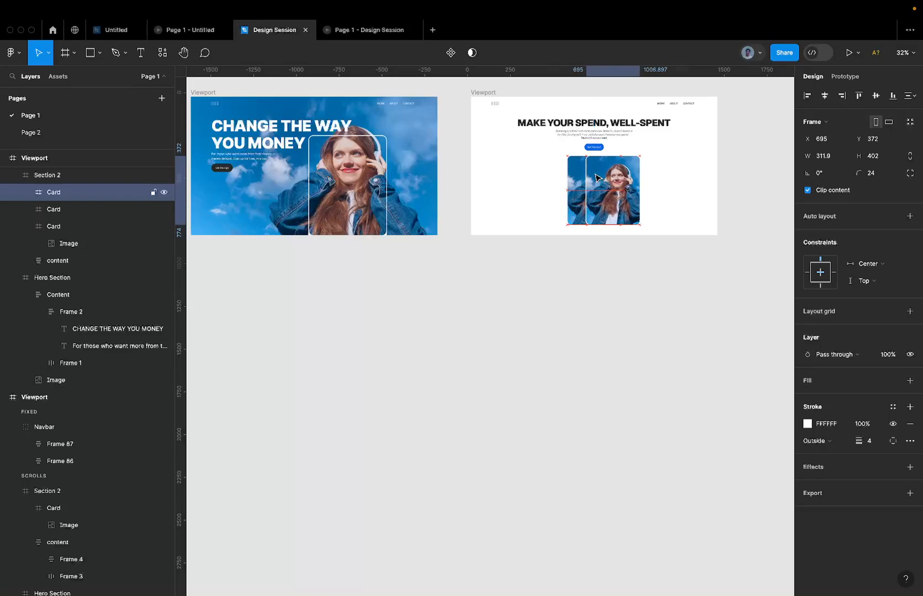
pyautogui.hotkey('shift', 'Right')
pyautogui.hotkey('shift', 'Right')
pyautogui.hotkey('shift', 'Right')
pyautogui.hotkey('shift', 'Right')
pyautogui.hotkey('shift', 'Right')
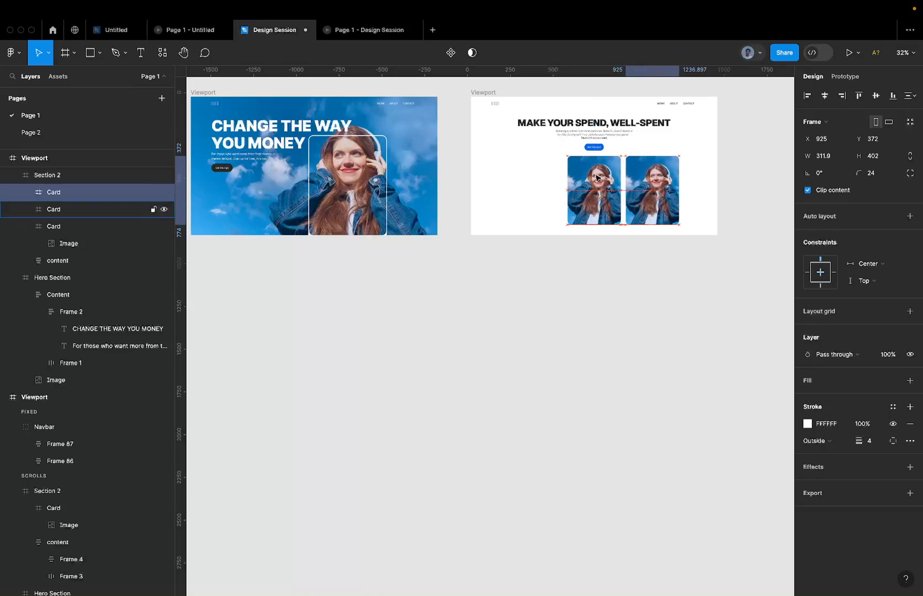
pyautogui.scroll(5, 610, 177)
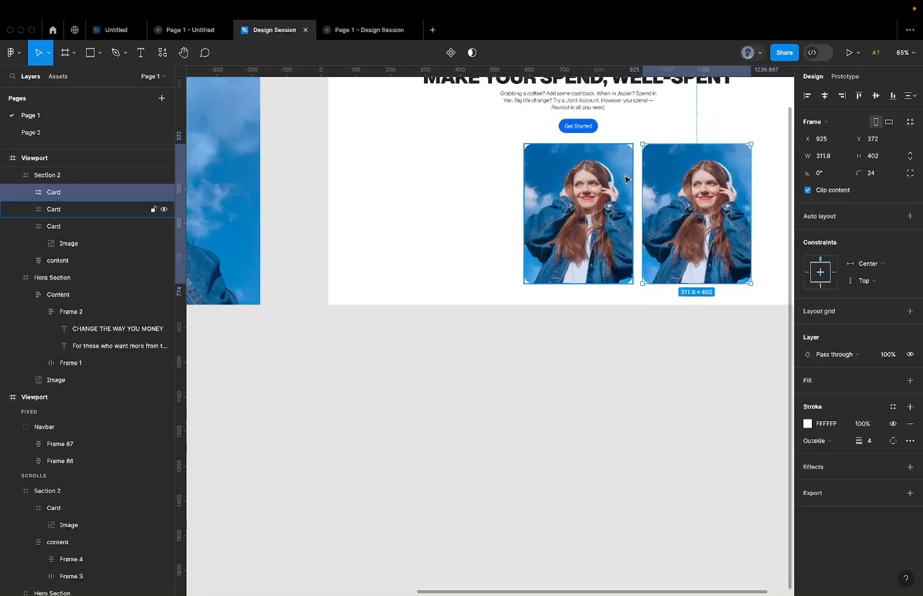
pyautogui.press('Left')
pyautogui.press('Left')
pyautogui.press('Left')
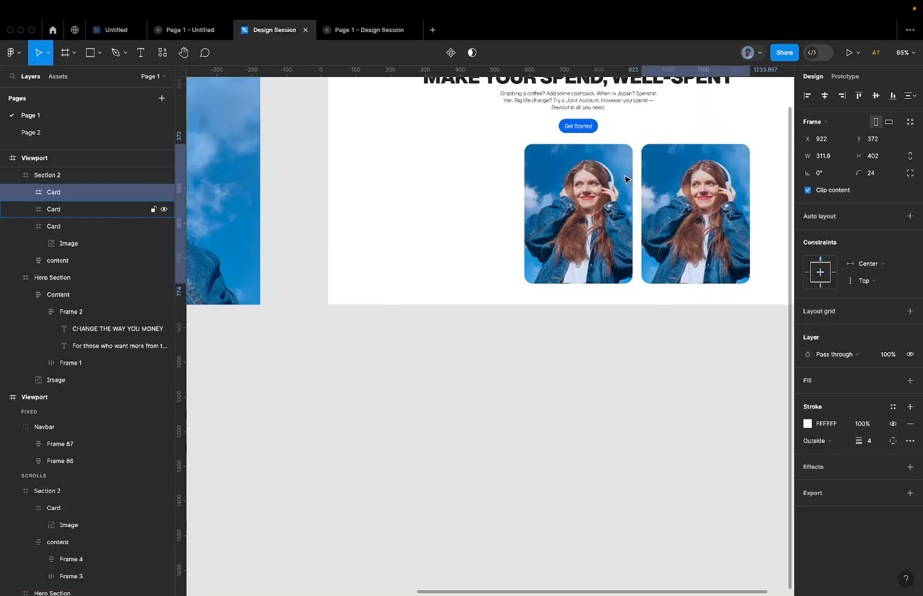
pyautogui.press('Left')
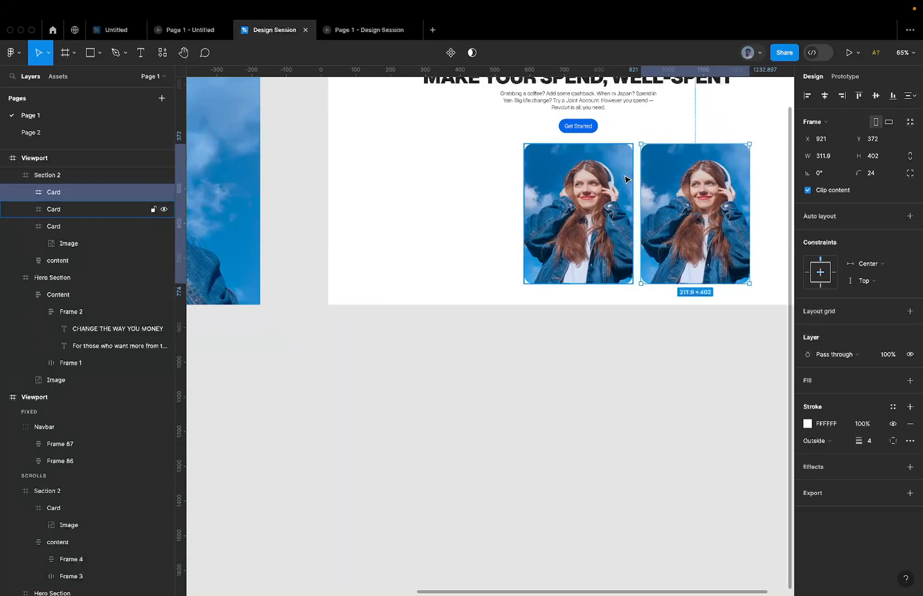
# Move the other Card copy left to X 249, leaving a 24 px gap to the original Card
pyautogui.click(625, 179)
pyautogui.hotkey('shift', 'Left')
pyautogui.hotkey('shift', 'Left')
pyautogui.hotkey('shift', 'Left')
pyautogui.hotkey('shift', 'Left')
pyautogui.hotkey('shift', 'Left')
pyautogui.hotkey('shift', 'Left')
pyautogui.hotkey('shift', 'Left')
pyautogui.hotkey('shift', 'Left')
pyautogui.hotkey('shift', 'Left')
pyautogui.hotkey('shift', 'Left')
pyautogui.hotkey('shift', 'Left')
pyautogui.hotkey('shift', 'Left')
pyautogui.hotkey('shift', 'Left')
pyautogui.hotkey('shift', 'Left')
pyautogui.hotkey('shift', 'Left')
pyautogui.hotkey('shift', 'Left')
pyautogui.hotkey('shift', 'Left')
pyautogui.hotkey('shift', 'Left')
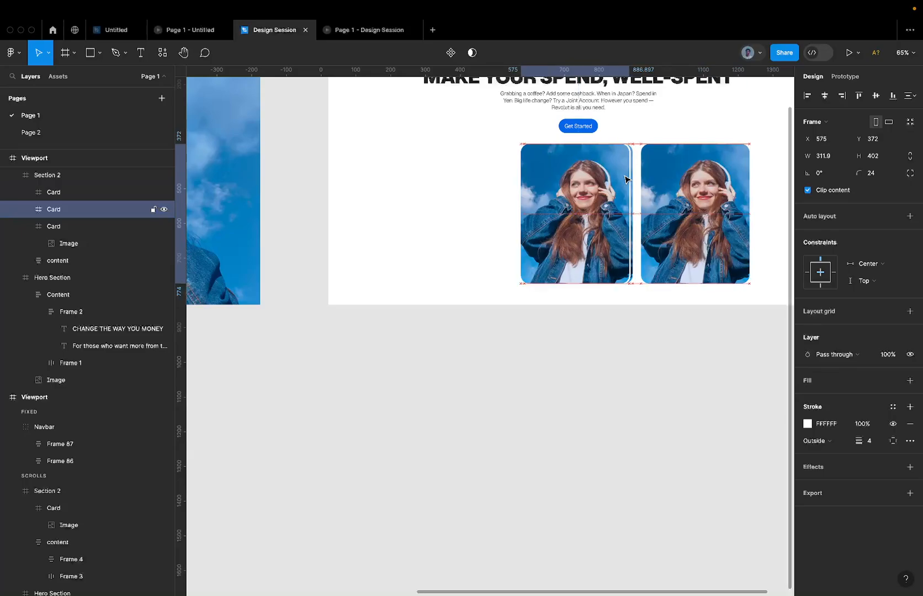
pyautogui.hotkey('shift', 'Left')
pyautogui.hotkey('shift', 'Left')
pyautogui.hotkey('shift', 'Left')
pyautogui.hotkey('shift', 'Left')
pyautogui.hotkey('shift', 'Left')
pyautogui.hotkey('shift', 'Left')
pyautogui.hotkey('shift', 'Left')
pyautogui.hotkey('shift', 'Left')
pyautogui.hotkey('shift', 'Left')
pyautogui.hotkey('shift', 'Left')
pyautogui.hotkey('shift', 'Left')
pyautogui.hotkey('shift', 'Left')
pyautogui.hotkey('shift', 'Left')
pyautogui.hotkey('shift', 'Left')
pyautogui.hotkey('shift', 'Left')
pyautogui.hotkey('shift', 'Left')
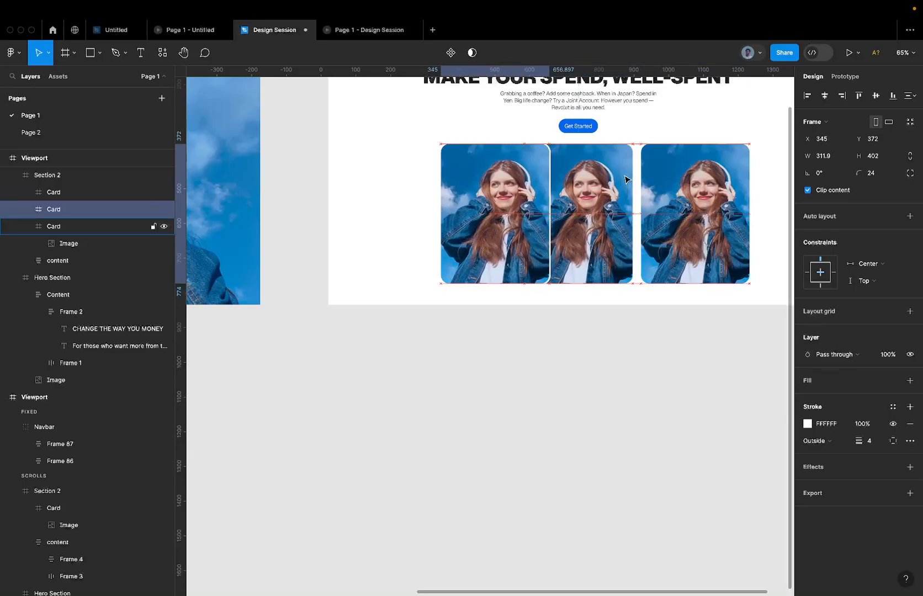
pyautogui.press('Right')
pyautogui.press('Right')
pyautogui.press('Right')
pyautogui.press('Right')
pyautogui.press('Right')
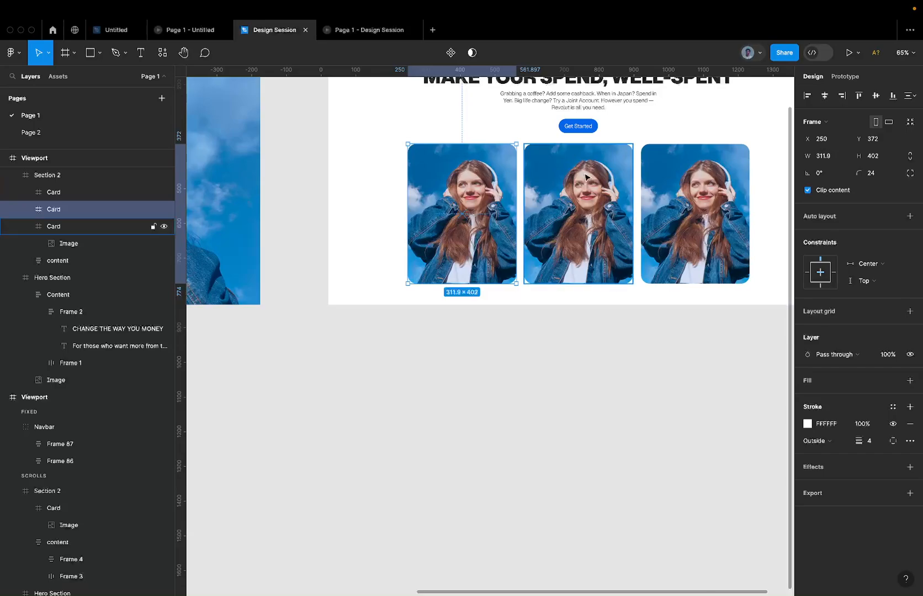
pyautogui.press('Left')
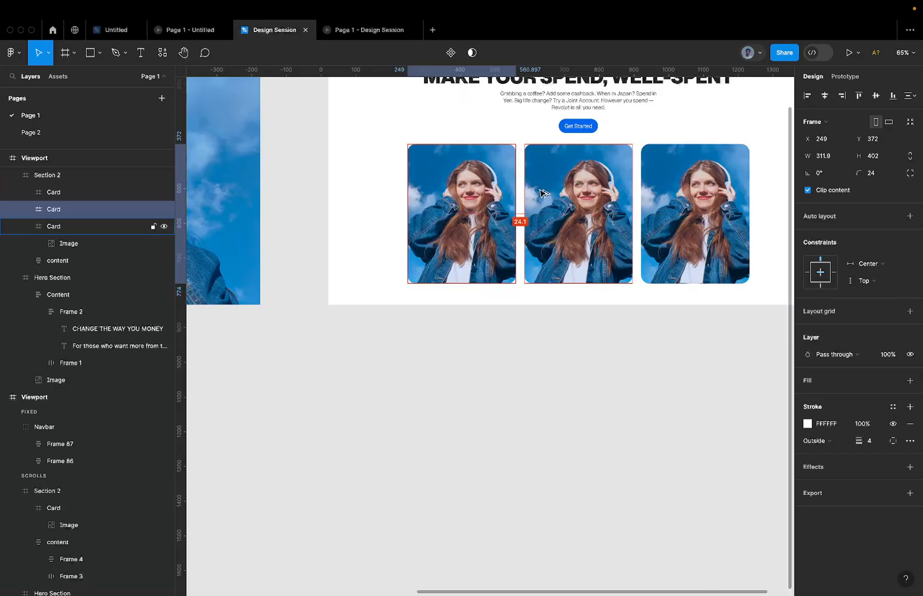
# Rename the layer of the leftmost card in the second Viewport as Left Card
pyautogui.scroll(-3, 540, 192)
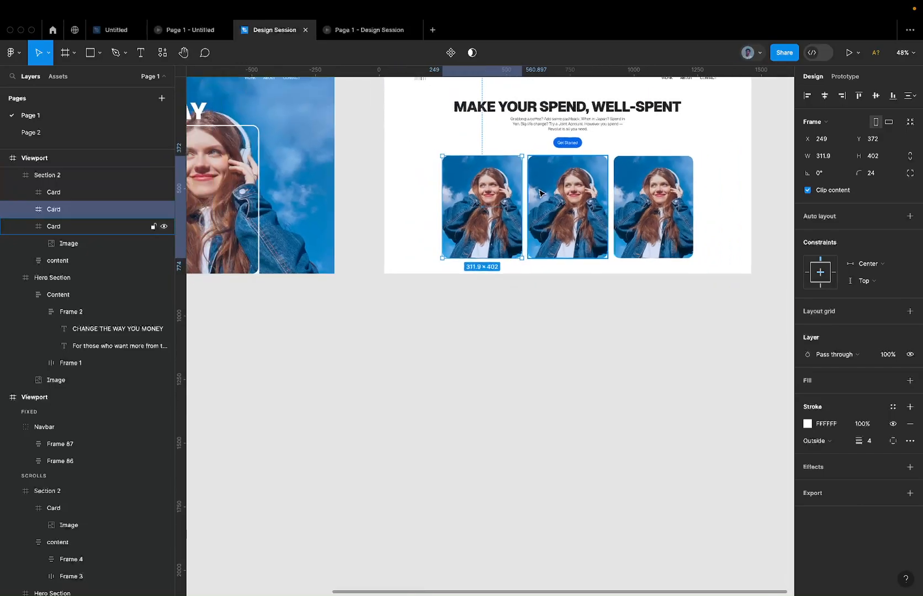
pyautogui.click(540, 193)
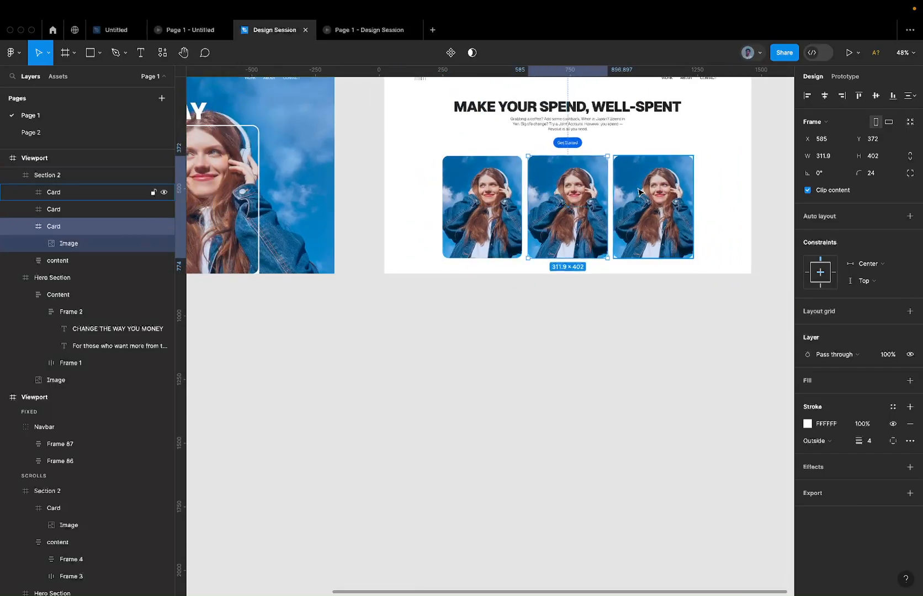
pyautogui.click(483, 192)
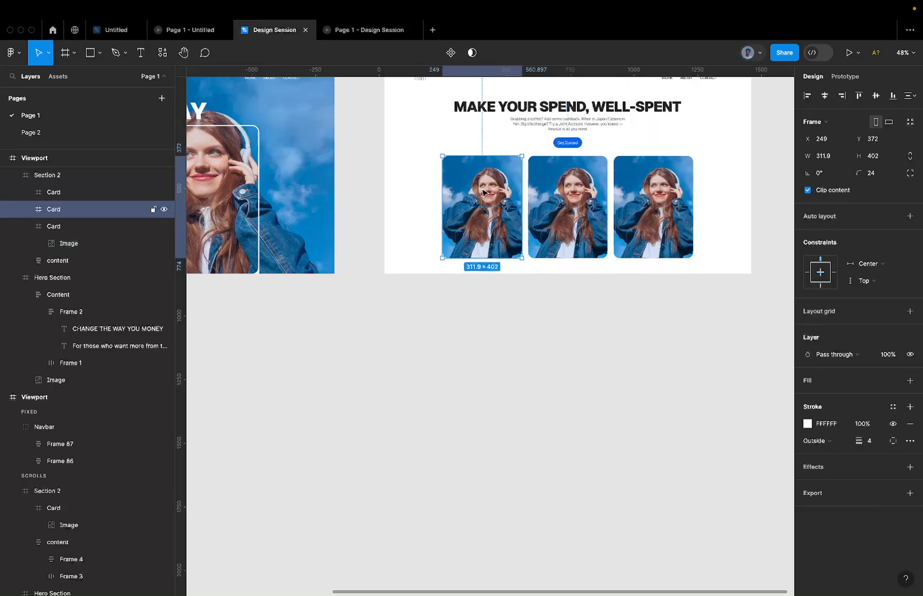
pyautogui.doubleClick(61, 215)
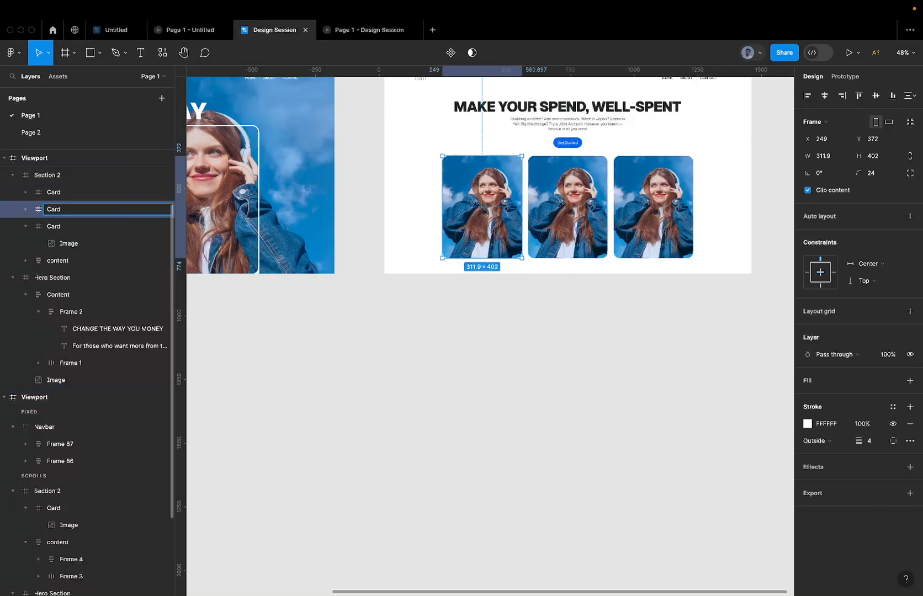
pyautogui.press('Return')
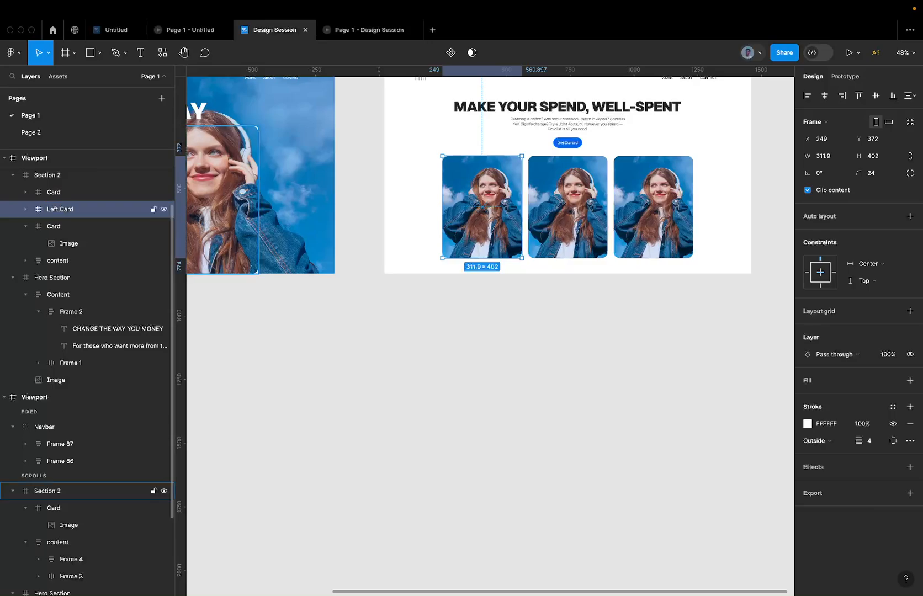
# Rename the layer of the rightmost card in the second Viewport as Right Card
pyautogui.doubleClick(55, 192)
pyautogui.press('Left')
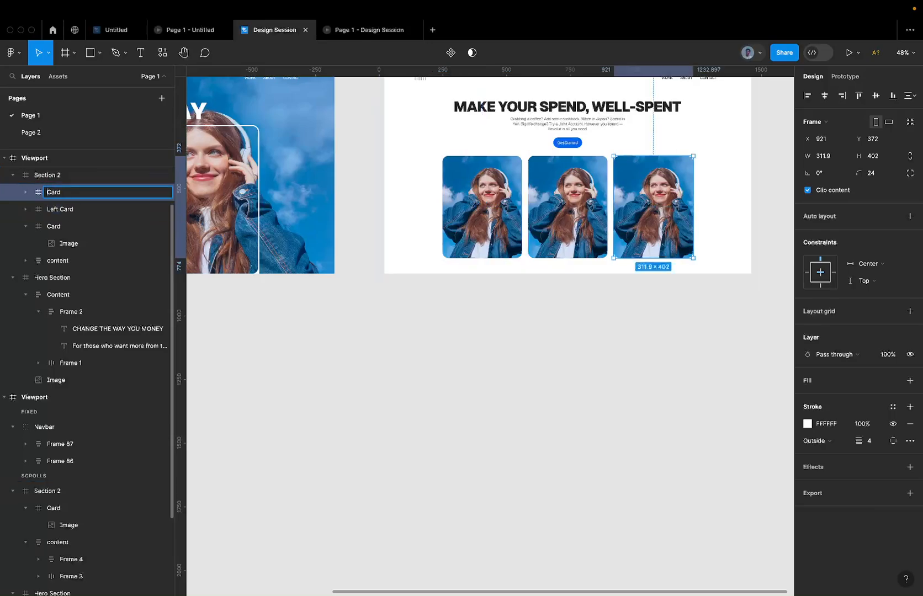
pyautogui.write('Right')
pyautogui.press('Return')
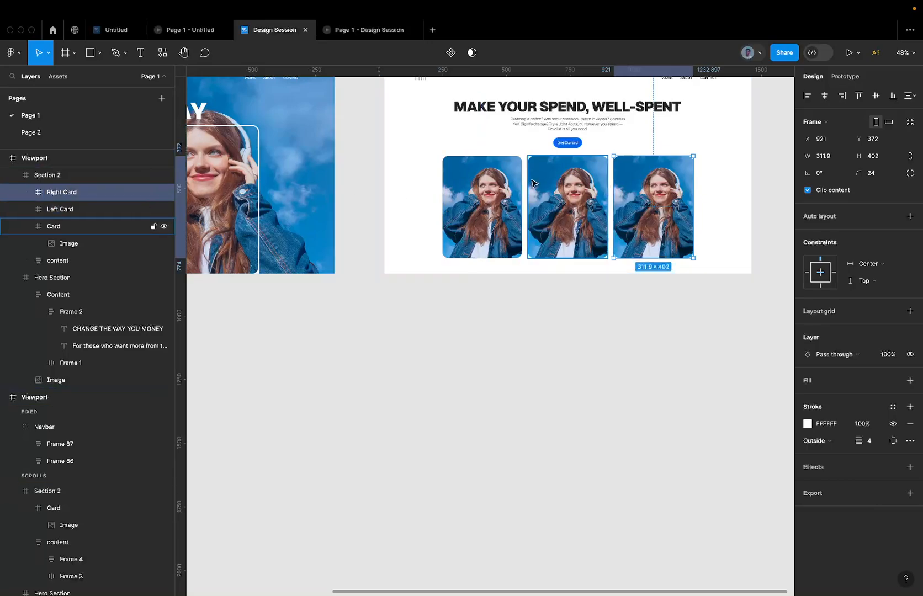
# Rotate the Left Card to 15° and the Right Card to -15° so they fan outwards
pyautogui.click(506, 192)
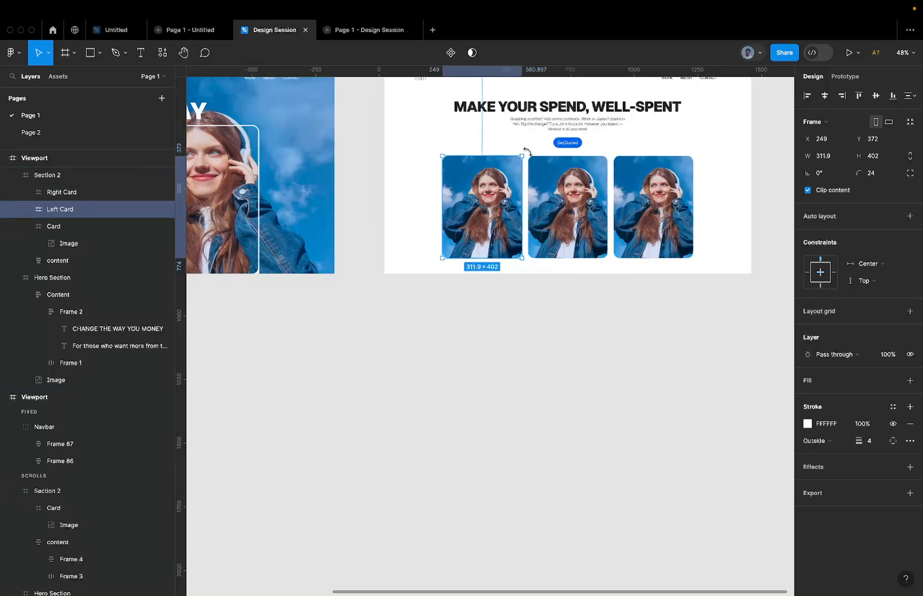
pyautogui.moveTo(526, 153); pyautogui.dragTo(504, 150)
pyautogui.click(665, 179)
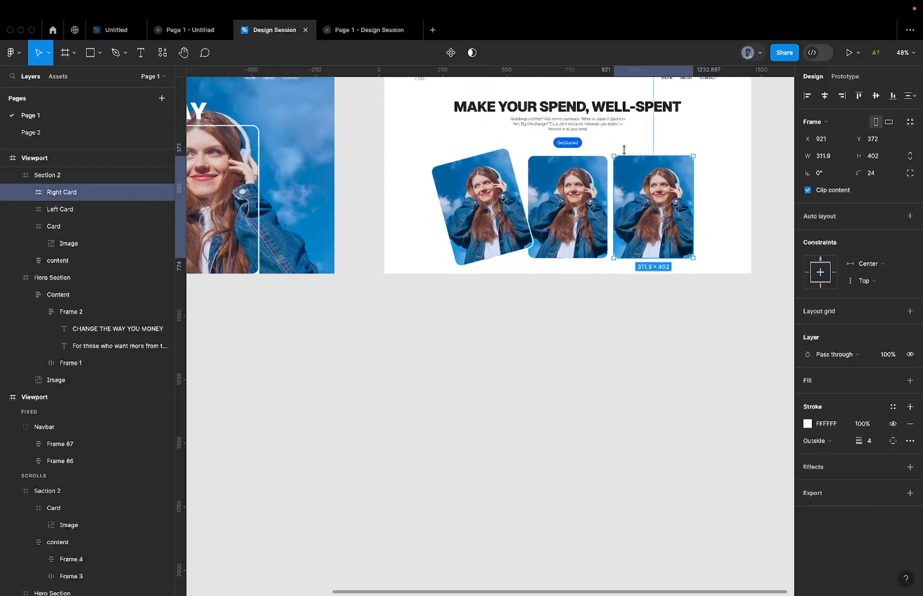
pyautogui.moveTo(606, 153); pyautogui.dragTo(636, 153)
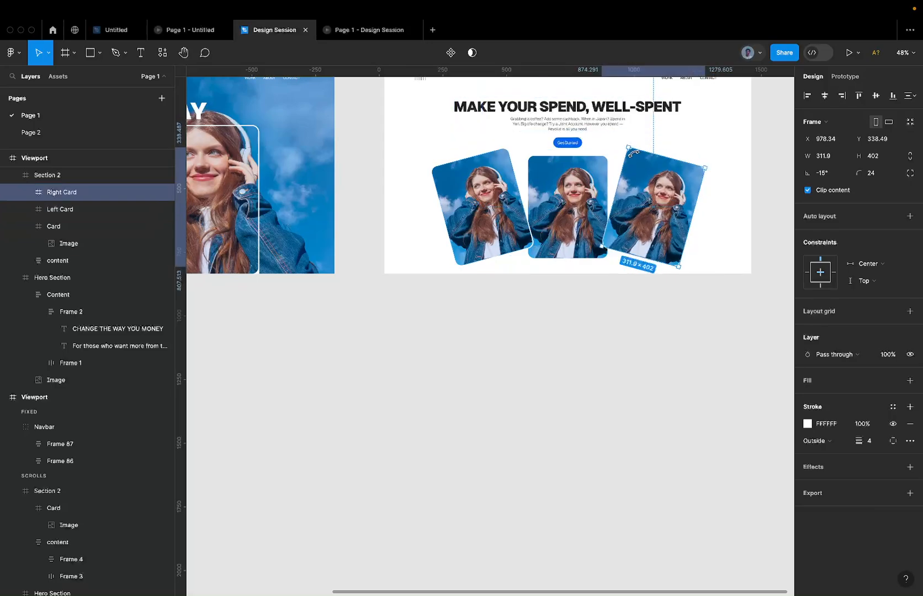
# Check the reference prototype, then reorder the Right Card and Left Card layers below Card and above content in Section 2
pyautogui.click(175, 29)
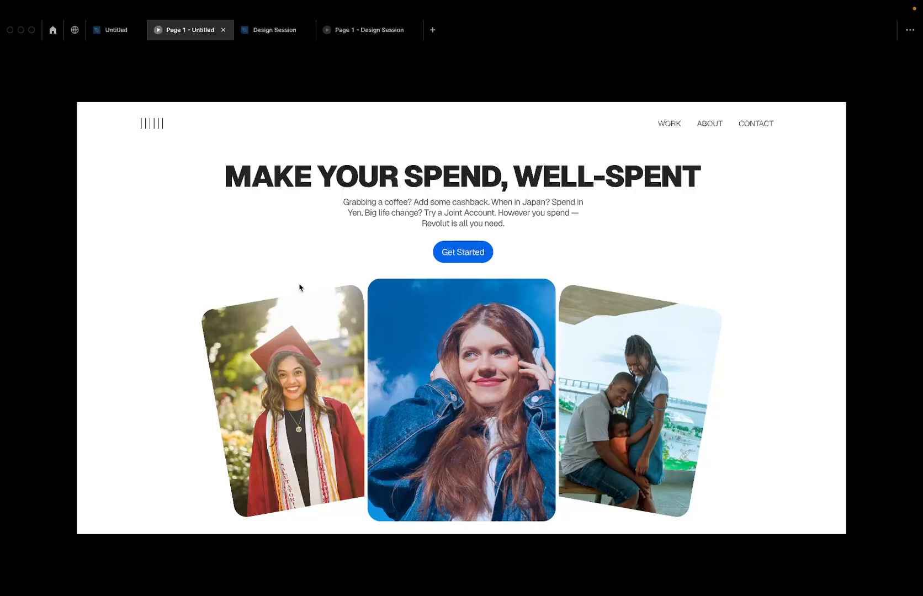
pyautogui.click(275, 32)
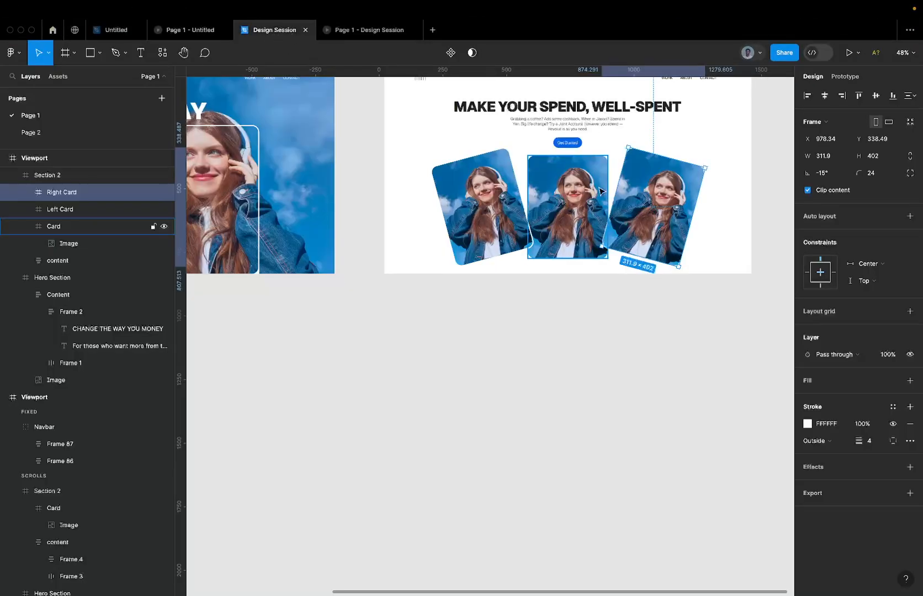
pyautogui.keyDown('shift'); pyautogui.click(481, 215); pyautogui.keyUp('shift')
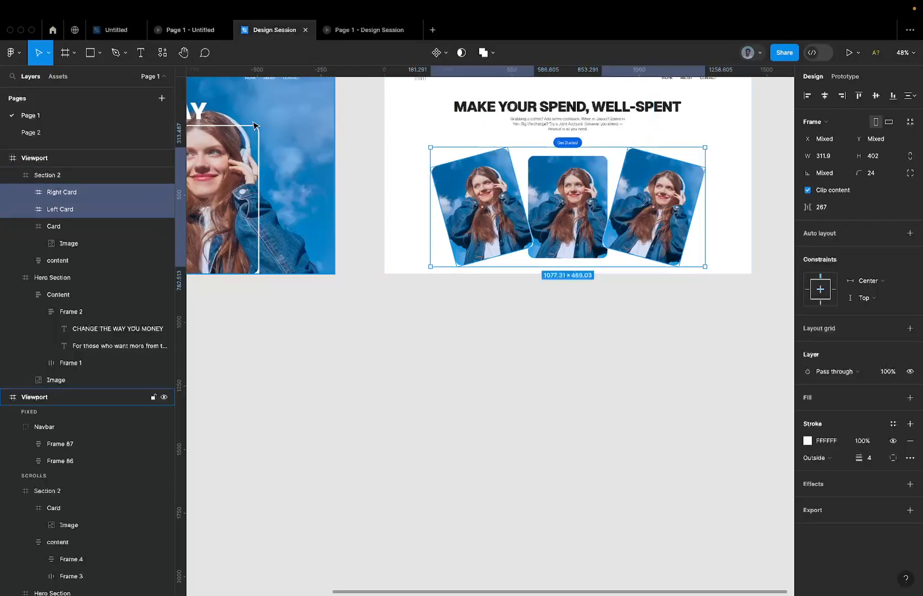
pyautogui.press('super+bracketleft')
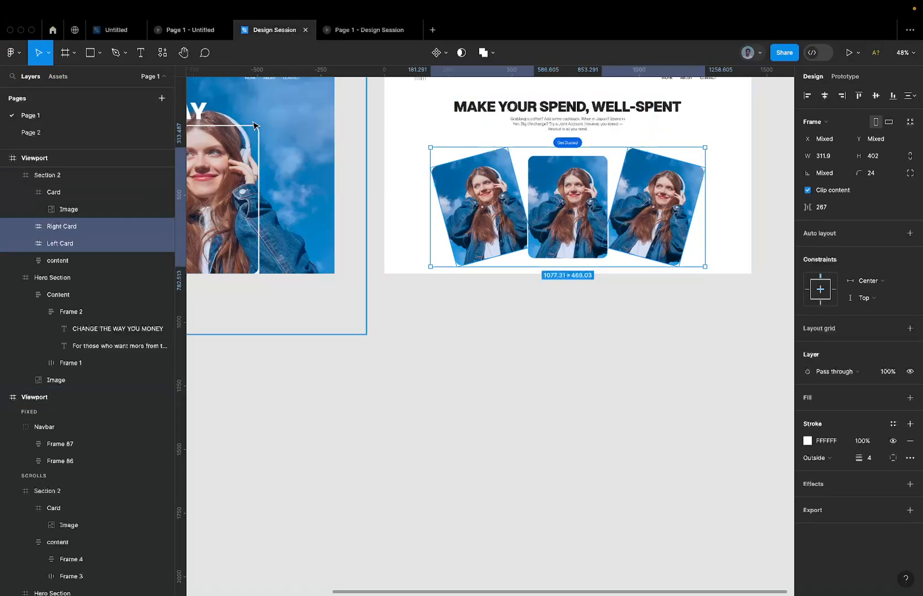
pyautogui.press('super+bracketleft')
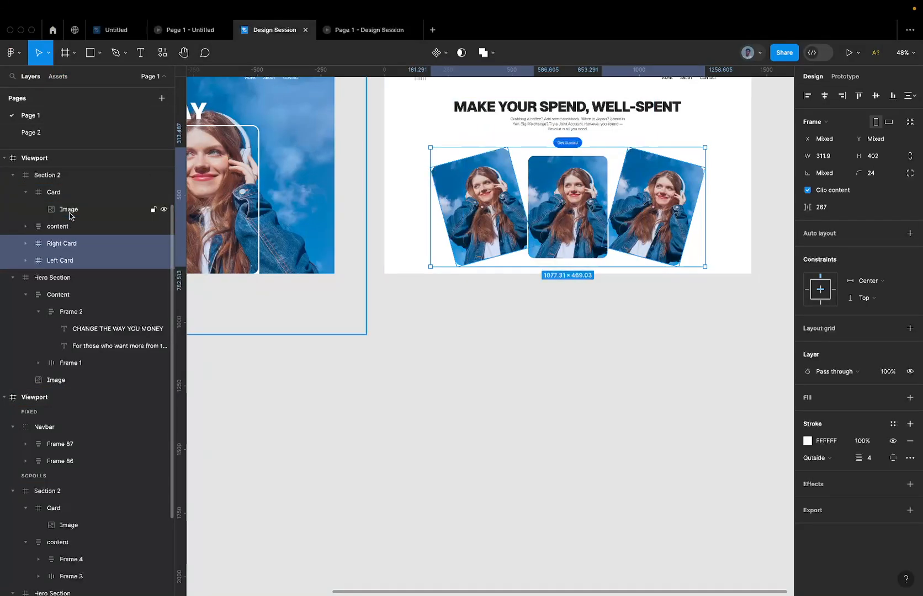
pyautogui.press('super+bracketright')
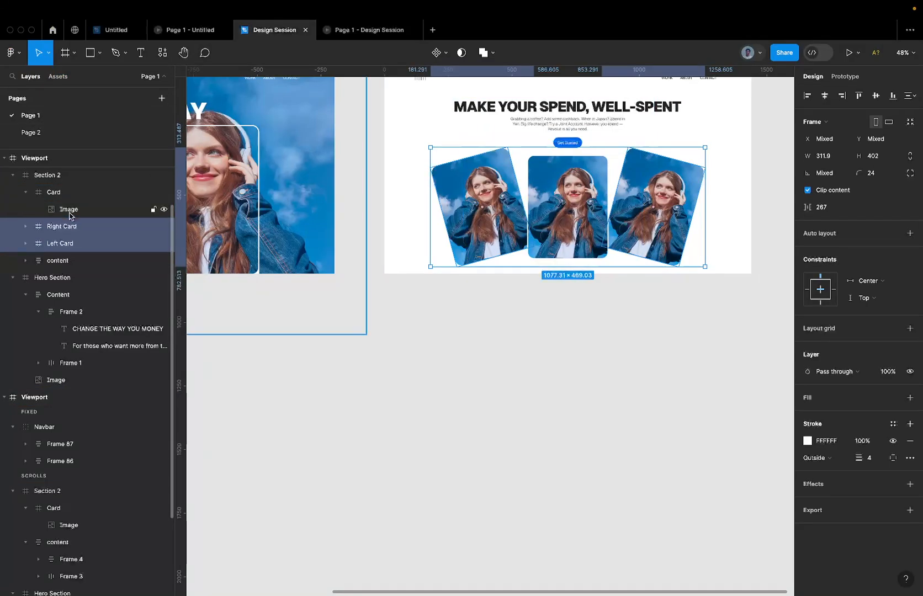
# Reset the rotation of both the Right Card and the Left Card to 0°
pyautogui.keyDown('shift'); pyautogui.click(47, 191); pyautogui.keyUp('shift')
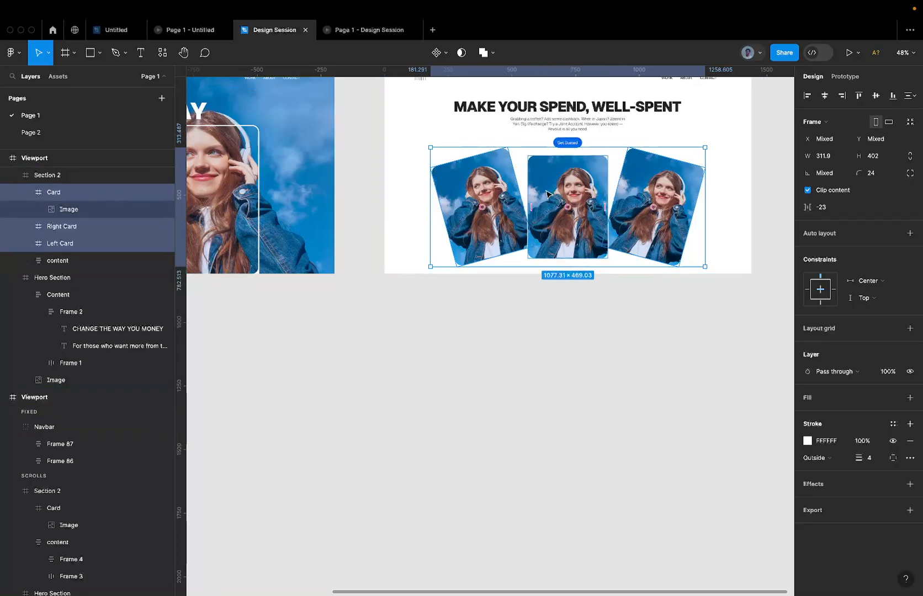
pyautogui.click(518, 196)
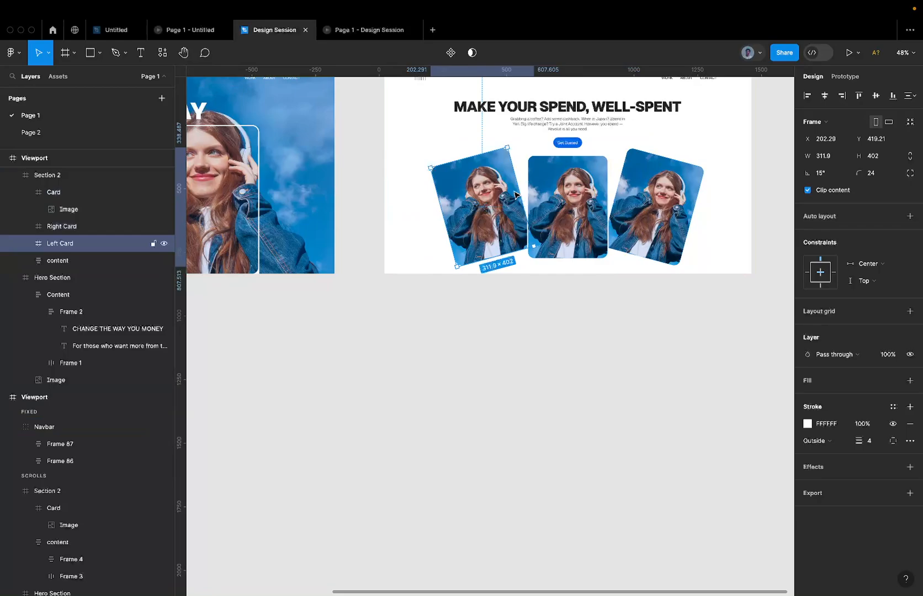
pyautogui.keyDown('shift'); pyautogui.click(660, 199); pyautogui.keyUp('shift')
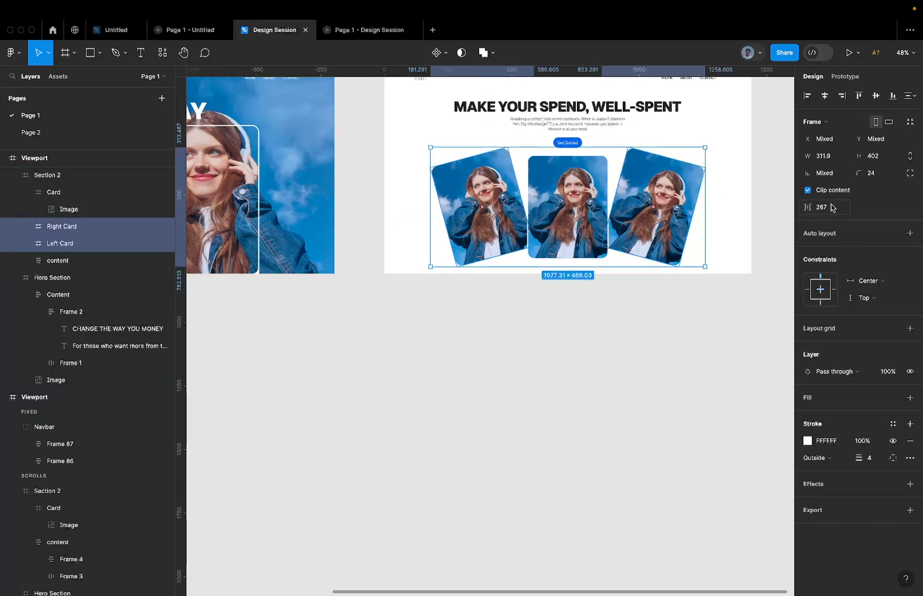
pyautogui.click(665, 191)
pyautogui.click(833, 173)
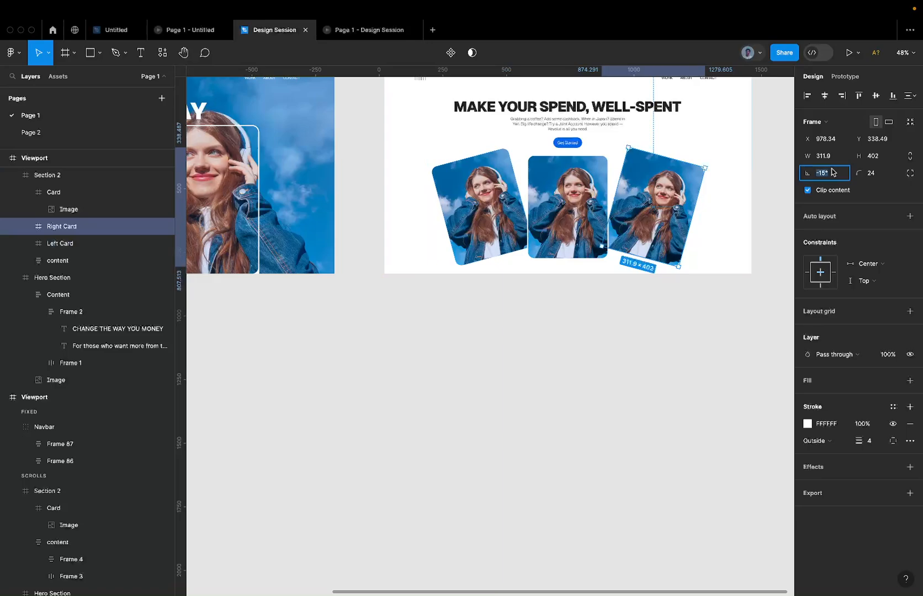
pyautogui.write('0')
pyautogui.click(88, 243)
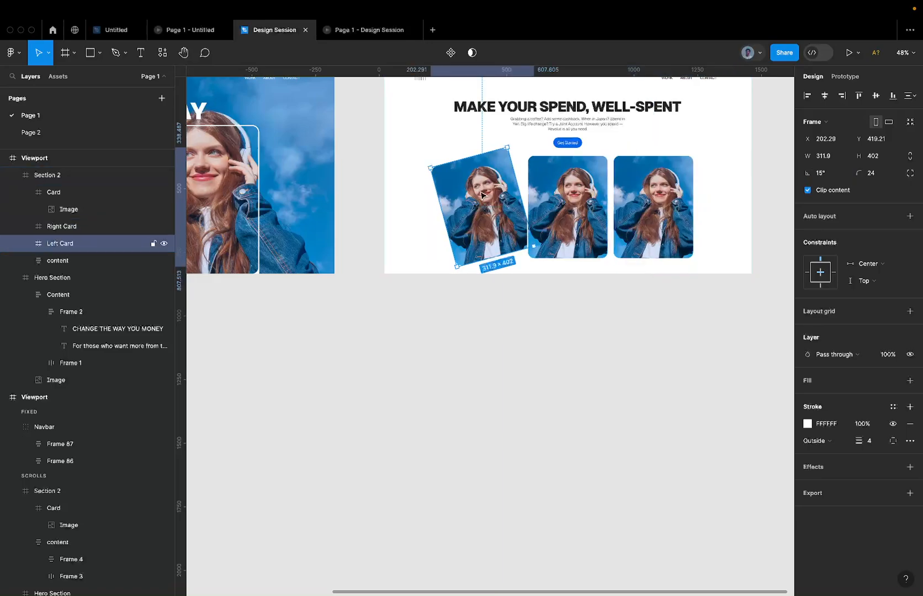
pyautogui.click(832, 180)
pyautogui.write('0')
pyautogui.press('Return')
pyautogui.click(636, 210)
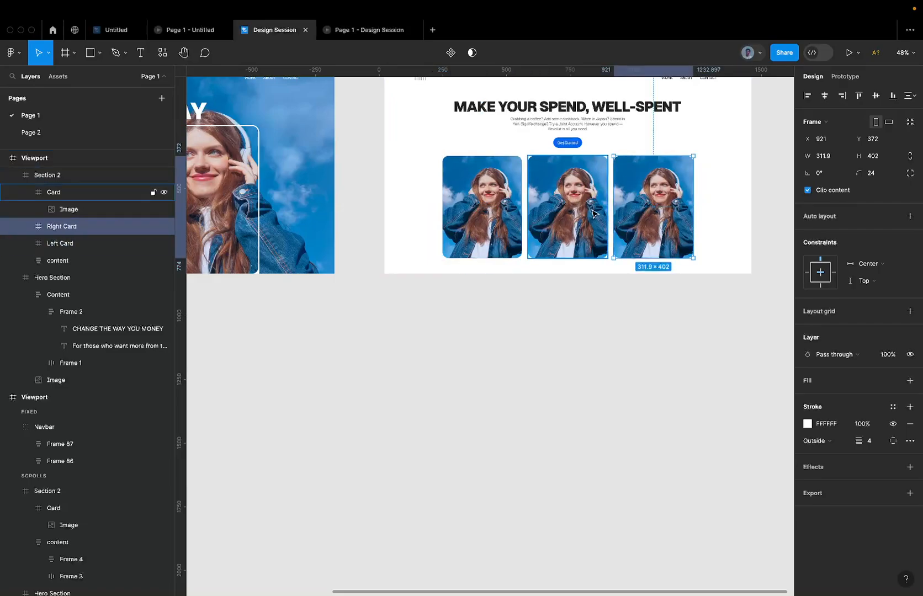
pyautogui.hscroll(-2, 593, 213)
pyautogui.keyDown('shift'); pyautogui.click(59, 244); pyautogui.keyUp('shift')
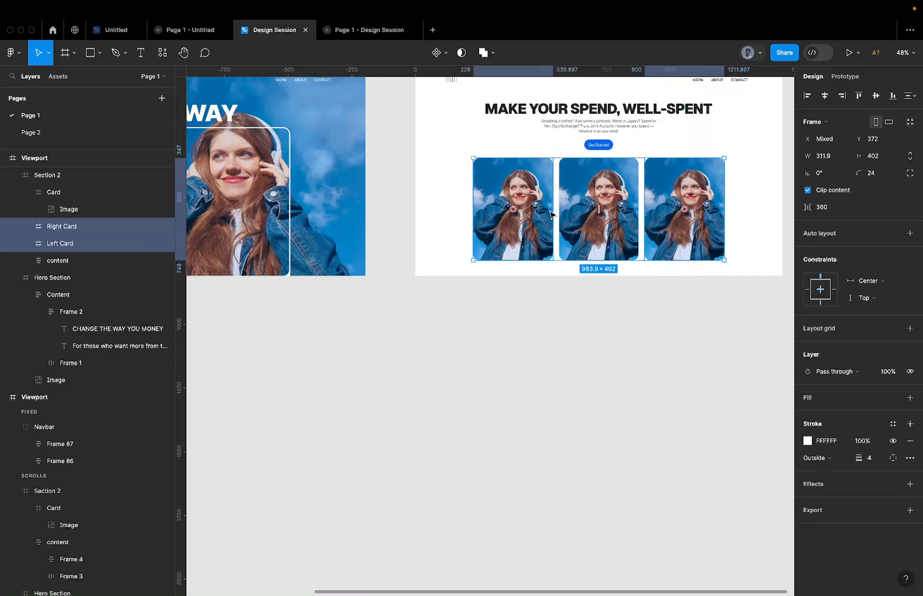
# Duplicate the Card frame in the first Viewport's Section 2 twice
pyautogui.scroll(-3, 578, 214)
pyautogui.click(347, 190)
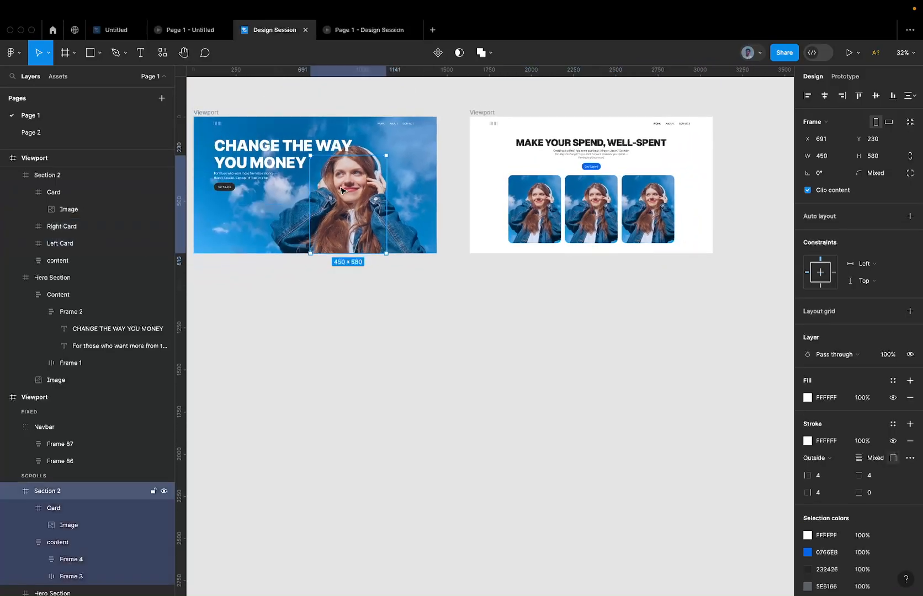
pyautogui.doubleClick(347, 179)
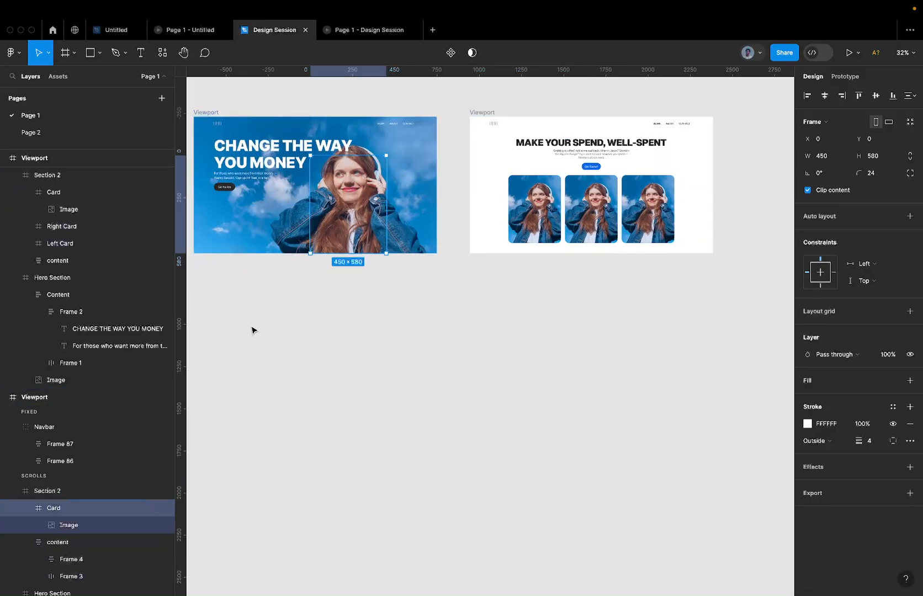
pyautogui.press('super+d')
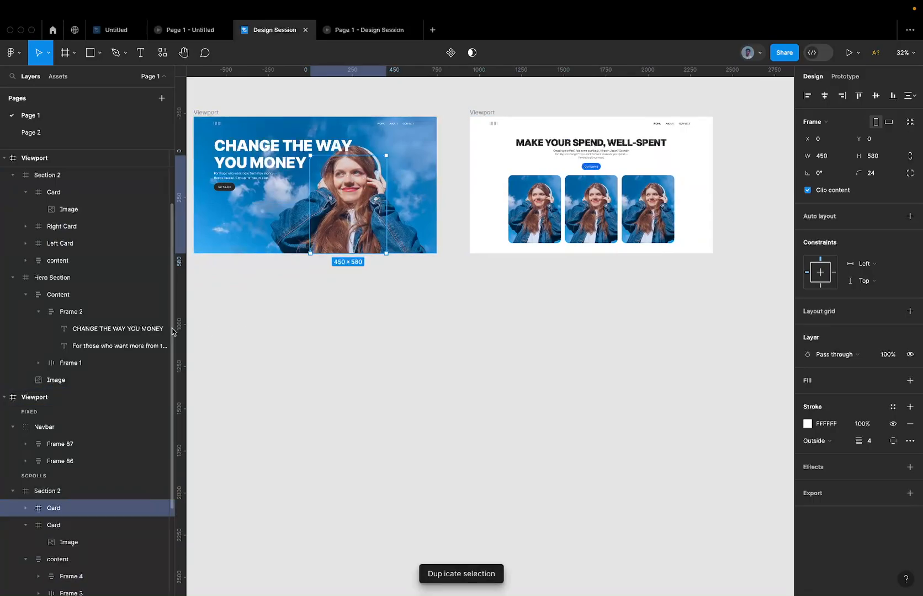
pyautogui.press('super+d')
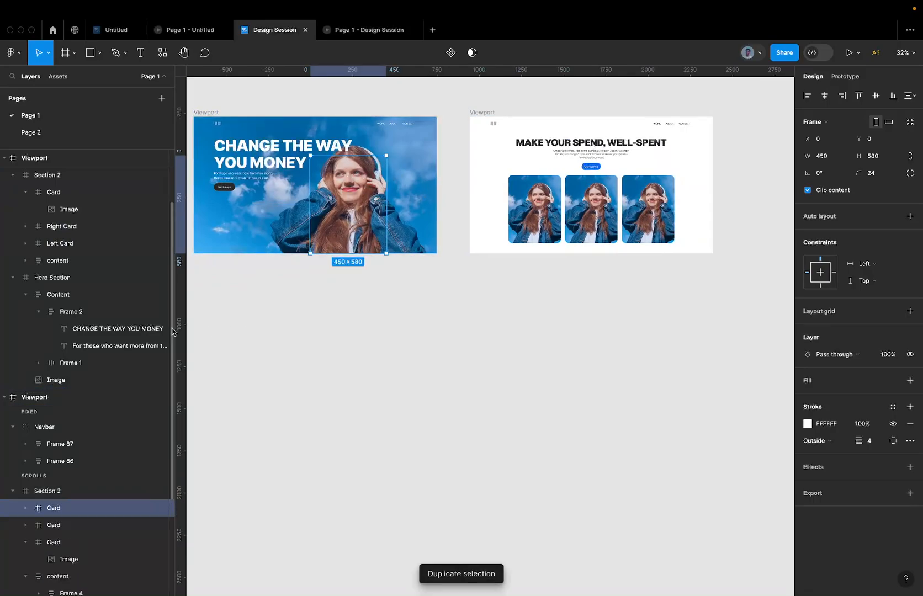
# Rename the two new card copies as Left Card and Right Card
pyautogui.doubleClick(48, 508)
pyautogui.write('Left Card')
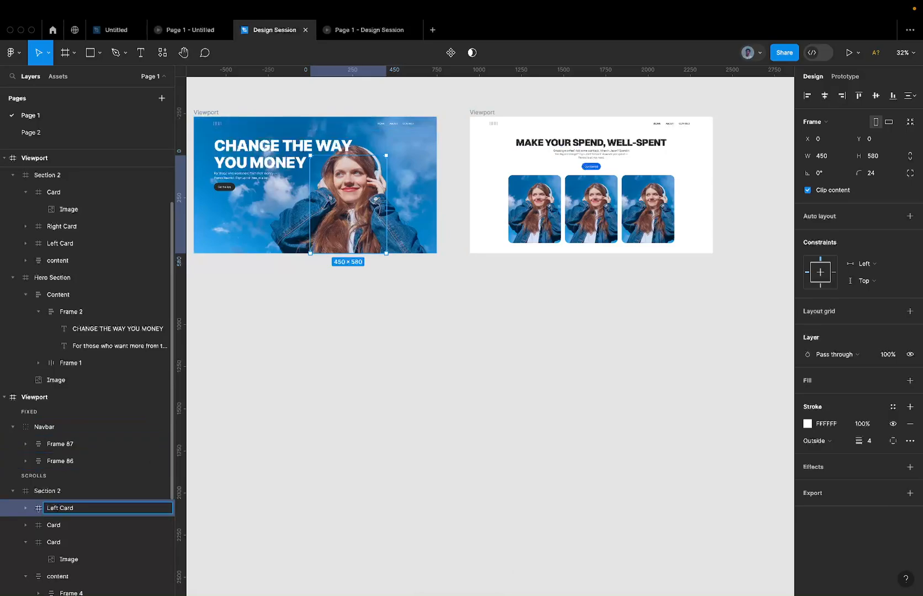
pyautogui.doubleClick(56, 533)
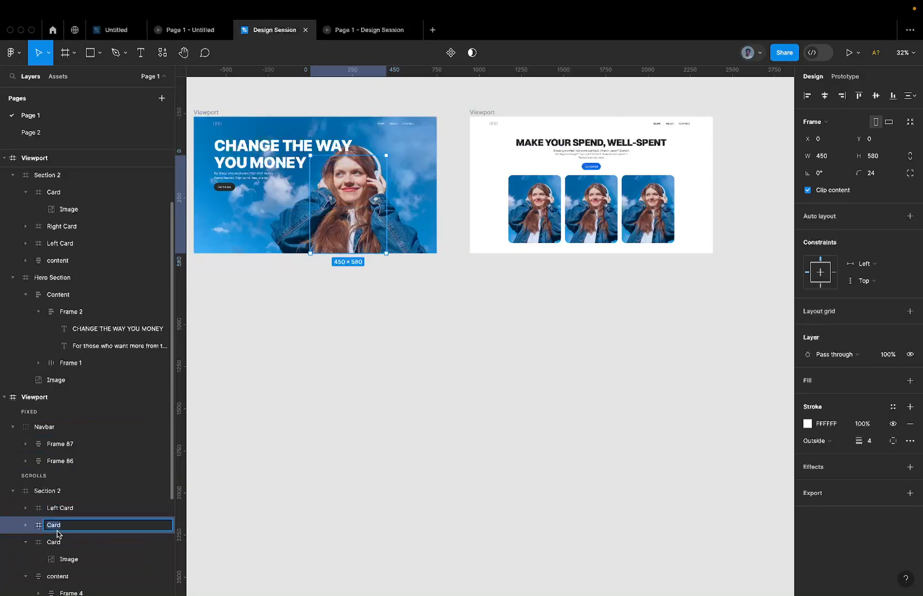
pyautogui.press('Left')
pyautogui.write('Right')
pyautogui.press('Return')
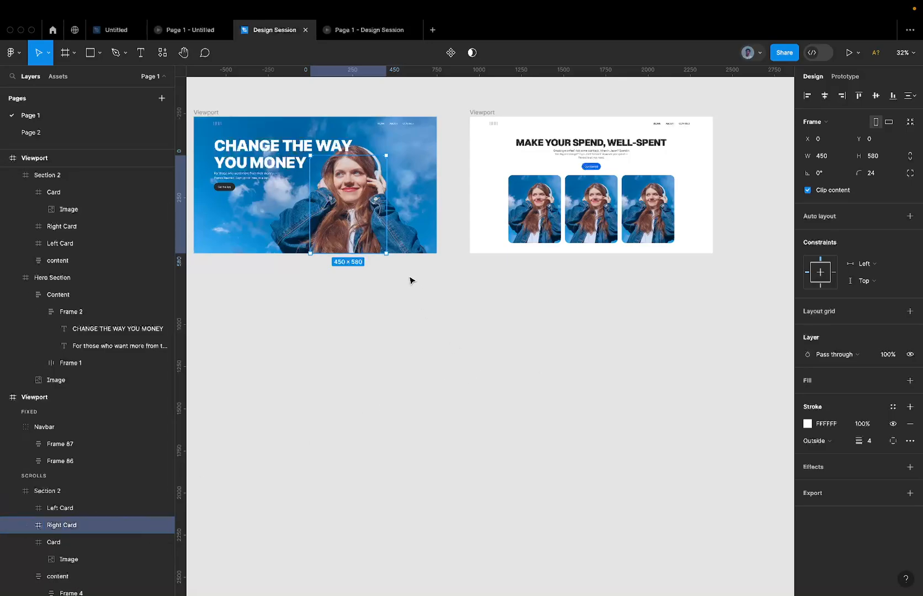
# Shift the first Viewport's Right Card horizontally to X 150 inside Section 2
pyautogui.hotkey('shift', 'Right')
pyautogui.hotkey('shift', 'Right')
pyautogui.hotkey('shift', 'Right')
pyautogui.hotkey('shift', 'Right')
pyautogui.hotkey('shift', 'Right')
pyautogui.hotkey('shift', 'Right')
pyautogui.hotkey('shift', 'Right')
pyautogui.hotkey('shift', 'Right')
pyautogui.hotkey('shift', 'Right')
pyautogui.hotkey('shift', 'Right')
pyautogui.hotkey('shift', 'Right')
pyautogui.hotkey('shift', 'Right')
pyautogui.hotkey('shift', 'Right')
pyautogui.hotkey('shift', 'Right')
pyautogui.hotkey('shift', 'Right')
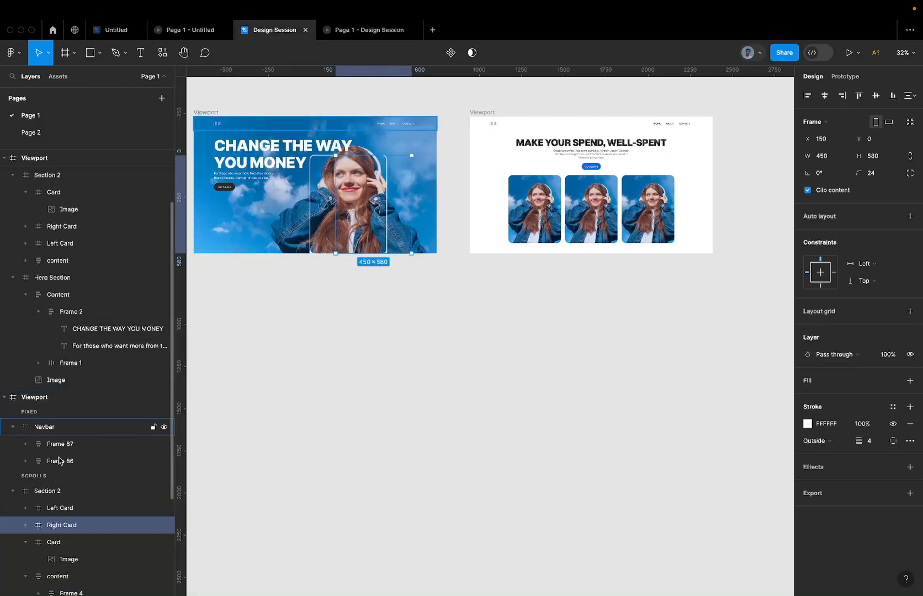
# Turn off Clip content on the first Viewport's Section 2 and hide its Hero Section
pyautogui.click(61, 491)
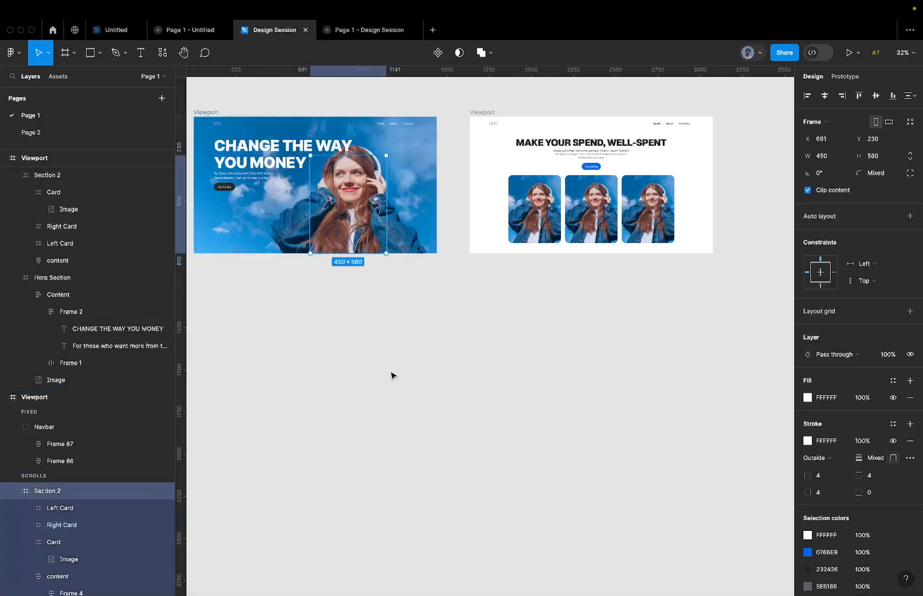
pyautogui.click(828, 192)
pyautogui.scroll(3, 303, 157)
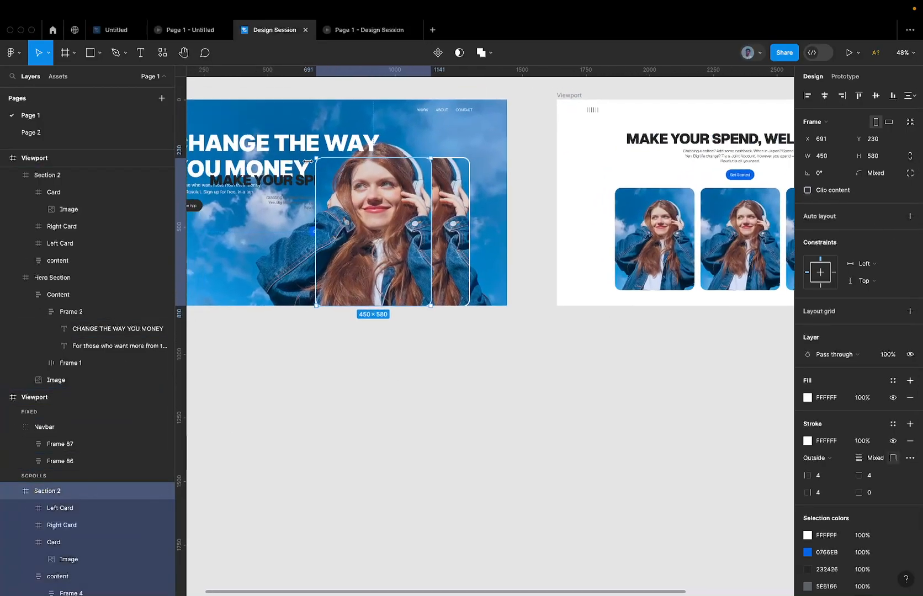
pyautogui.hscroll(-2, 308, 161)
pyautogui.scroll(-5, 108, 384)
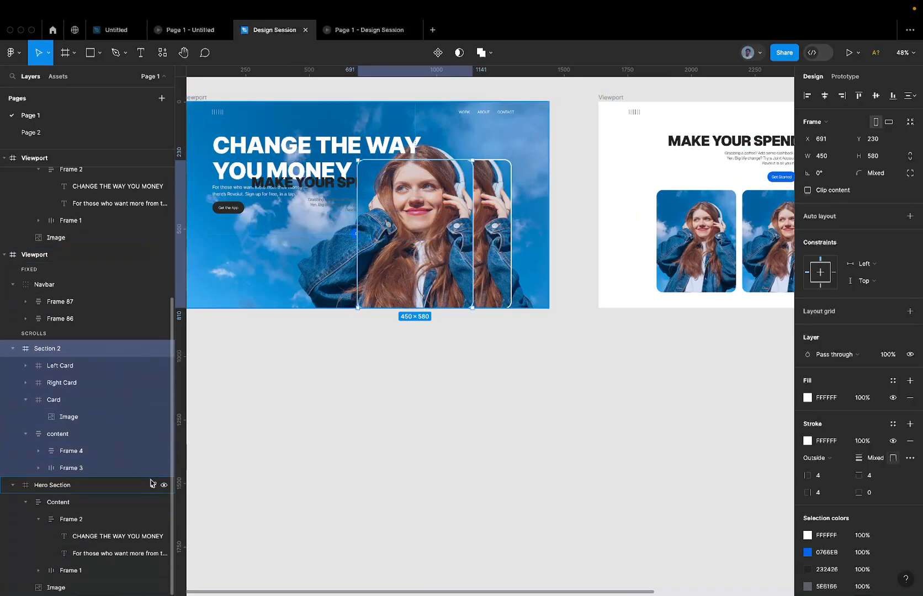
pyautogui.click(165, 488)
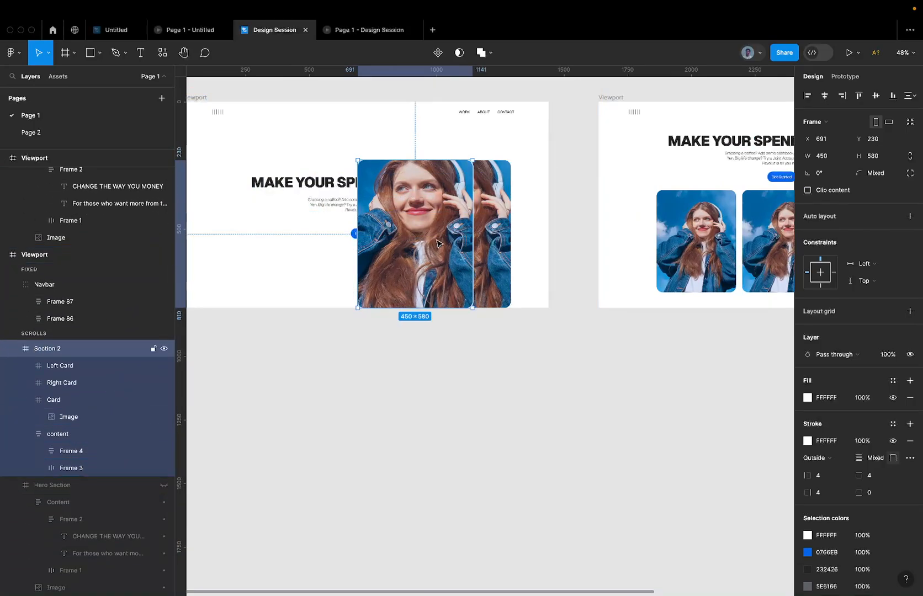
# Move the first Viewport's Right Card out to X 530, leaving an 80 px gap beside the main card
pyautogui.click(493, 214)
pyautogui.hotkey('shift', 'Right')
pyautogui.hotkey('shift', 'Right')
pyautogui.hotkey('shift', 'Right')
pyautogui.hotkey('shift', 'Right')
pyautogui.hotkey('shift', 'Right')
pyautogui.hotkey('shift', 'Right')
pyautogui.hotkey('shift', 'Right')
pyautogui.hotkey('shift', 'Right')
pyautogui.hotkey('shift', 'Right')
pyautogui.hotkey('shift', 'Right')
pyautogui.hotkey('shift', 'Right')
pyautogui.hotkey('shift', 'Right')
pyautogui.hotkey('shift', 'Right')
pyautogui.hotkey('shift', 'Right')
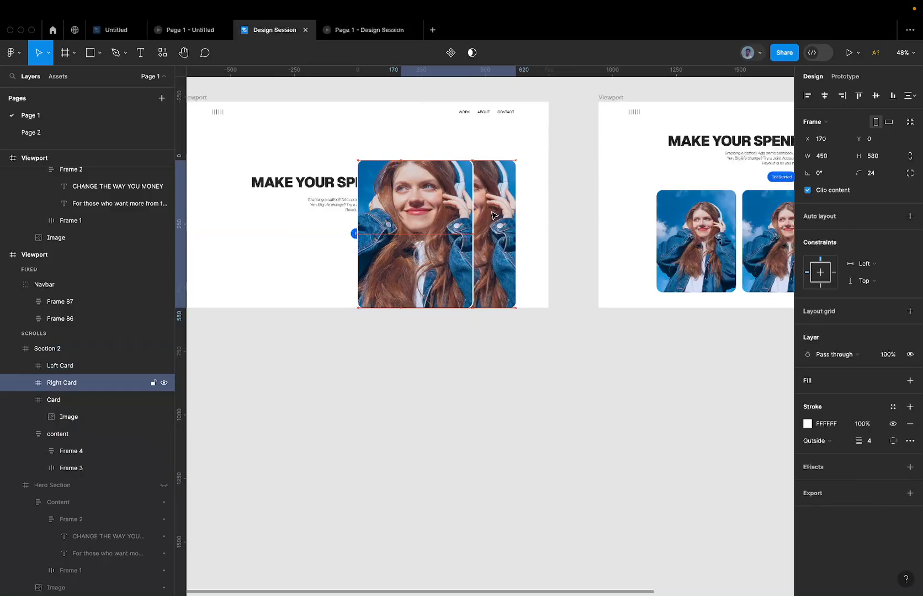
pyautogui.hotkey('shift', 'Right')
pyautogui.hotkey('shift', 'Right')
pyautogui.hotkey('shift', 'Right')
pyautogui.hotkey('shift', 'Right')
pyautogui.hotkey('shift', 'Right')
pyautogui.hotkey('shift', 'Right')
pyautogui.hotkey('shift', 'Right')
pyautogui.hotkey('shift', 'Right')
pyautogui.hotkey('shift', 'Right')
pyautogui.hotkey('shift', 'Right')
pyautogui.hotkey('shift', 'Right')
pyautogui.hotkey('shift', 'Right')
pyautogui.hotkey('shift', 'Right')
pyautogui.hotkey('shift', 'Right')
pyautogui.hotkey('shift', 'Right')
pyautogui.hotkey('shift', 'Right')
pyautogui.hotkey('shift', 'Right')
pyautogui.hotkey('shift', 'Right')
pyautogui.hotkey('shift', 'Right')
pyautogui.hotkey('shift', 'Right')
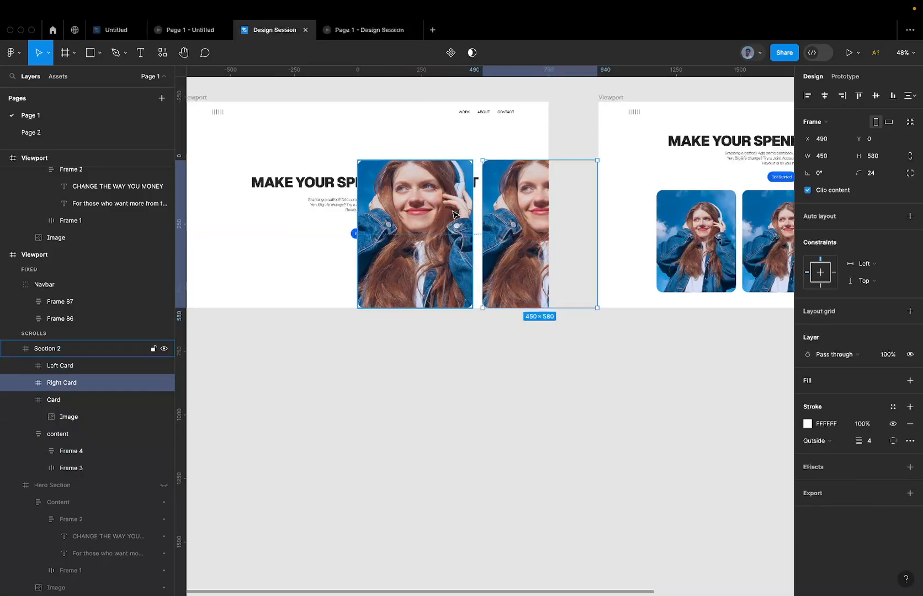
pyautogui.hotkey('shift', 'Left')
pyautogui.hotkey('shift', 'Right')
pyautogui.hotkey('shift', 'Right')
pyautogui.hotkey('shift', 'Right')
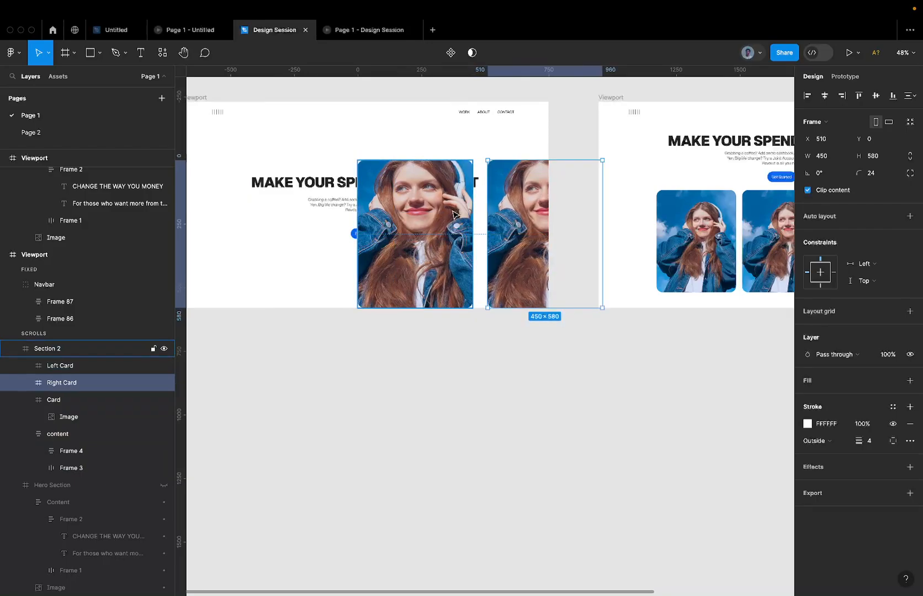
pyautogui.press('alt')
pyautogui.press('alt')
pyautogui.press('alt')
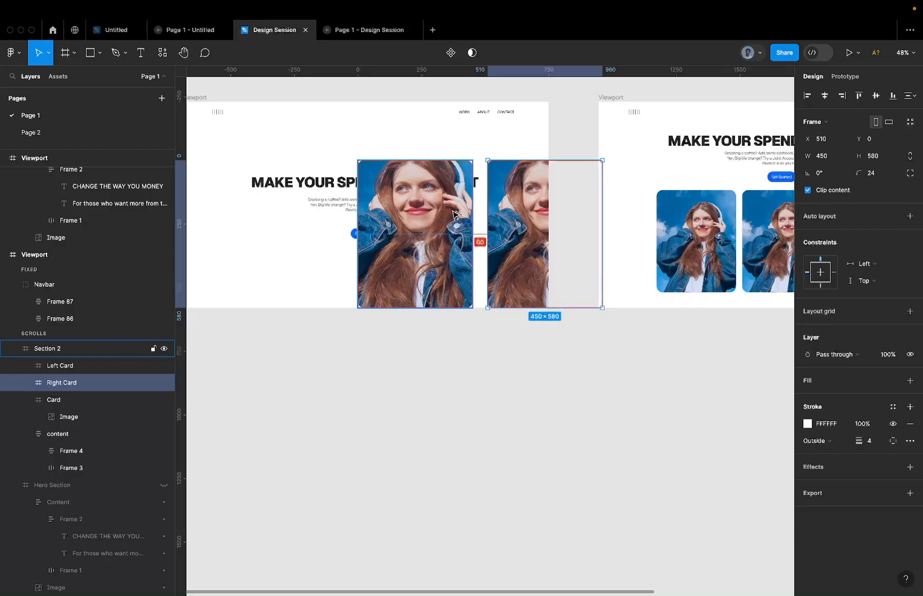
pyautogui.hotkey('shift', 'Right')
pyautogui.hotkey('shift', 'Right')
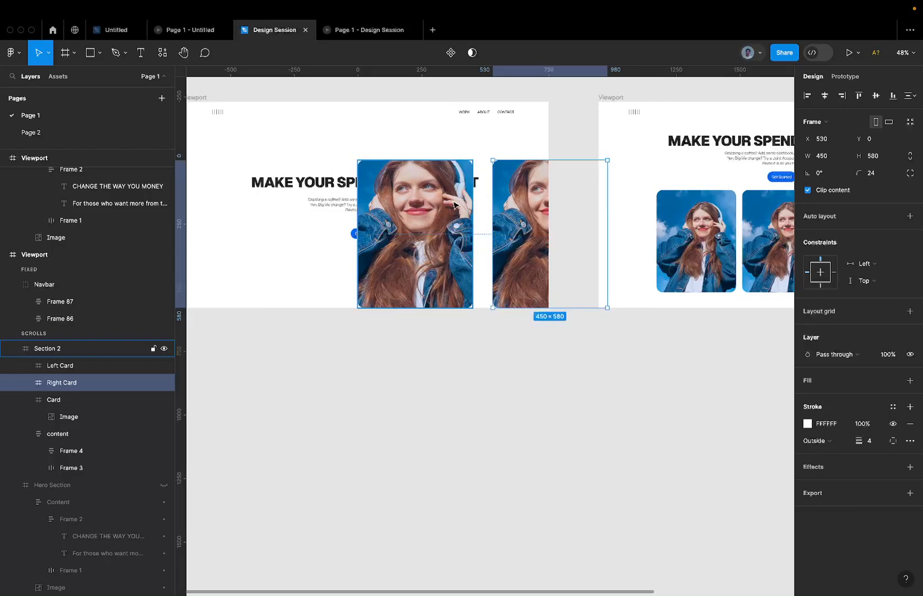
# Move the first Viewport's Left Card out to X -530, mirroring the Right Card on the other side of the main card
pyautogui.click(71, 367)
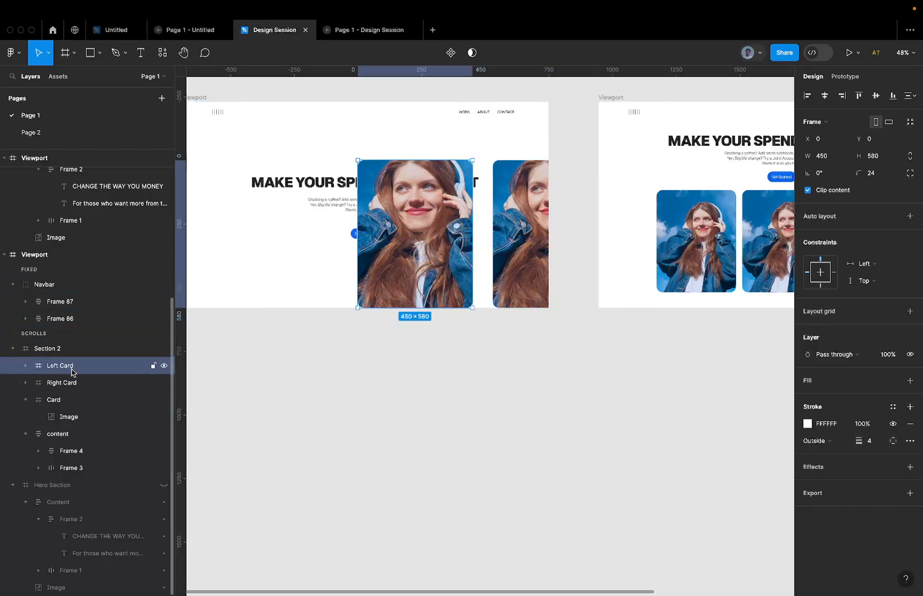
pyautogui.hotkey('shift', 'Left')
pyautogui.hotkey('shift', 'Left')
pyautogui.hotkey('shift', 'Left')
pyautogui.hotkey('shift', 'Left')
pyautogui.hotkey('shift', 'Left')
pyautogui.hotkey('shift', 'Left')
pyautogui.hotkey('shift', 'Left')
pyautogui.hotkey('shift', 'Left')
pyautogui.hotkey('shift', 'Left')
pyautogui.hotkey('shift', 'Left')
pyautogui.hotkey('shift', 'Left')
pyautogui.hotkey('shift', 'Left')
pyautogui.hotkey('shift', 'Left')
pyautogui.hotkey('shift', 'Left')
pyautogui.hotkey('shift', 'Left')
pyautogui.hotkey('shift', 'Left')
pyautogui.hotkey('shift', 'Left')
pyautogui.hotkey('shift', 'Left')
pyautogui.hotkey('shift', 'Left')
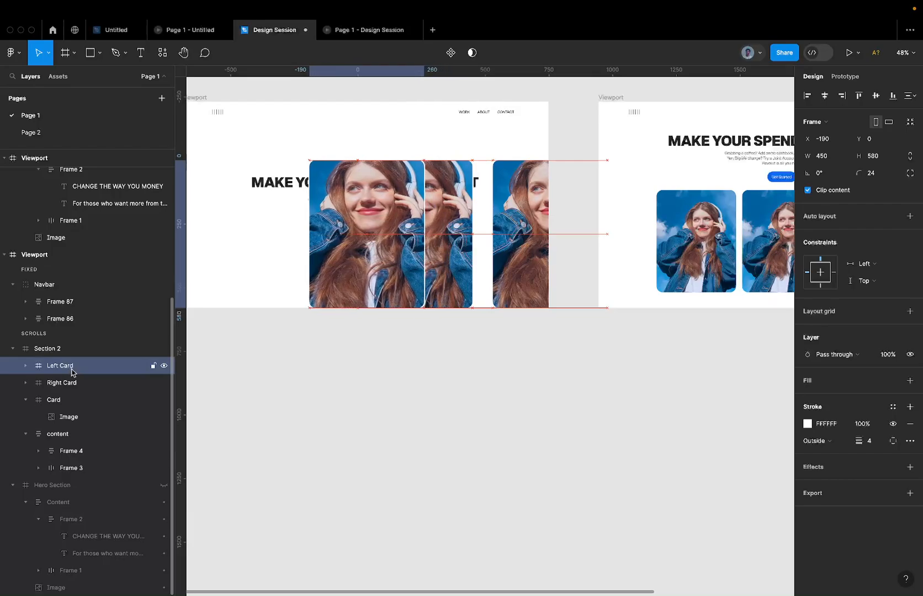
pyautogui.hotkey('shift', 'Left')
pyautogui.hotkey('shift', 'Left')
pyautogui.hotkey('shift', 'Left')
pyautogui.hotkey('shift', 'Left')
pyautogui.hotkey('shift', 'Left')
pyautogui.hotkey('shift', 'Left')
pyautogui.hotkey('shift', 'Left')
pyautogui.hotkey('shift', 'Left')
pyautogui.hotkey('shift', 'Left')
pyautogui.hotkey('shift', 'Left')
pyautogui.hotkey('shift', 'Left')
pyautogui.hotkey('shift', 'Left')
pyautogui.hotkey('shift', 'Left')
pyautogui.hotkey('shift', 'Left')
pyautogui.hotkey('shift', 'Left')
pyautogui.hotkey('shift', 'Left')
pyautogui.hotkey('shift', 'Left')
pyautogui.hotkey('shift', 'Left')
pyautogui.hotkey('shift', 'Left')
pyautogui.hotkey('shift', 'Left')
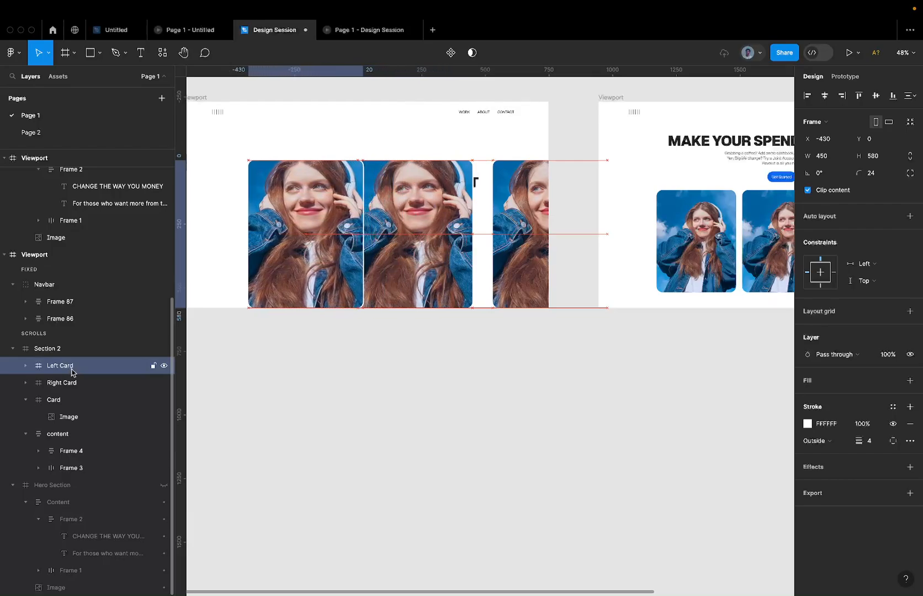
pyautogui.hotkey('shift', 'Left')
pyautogui.hotkey('shift', 'Left')
pyautogui.hotkey('shift', 'Left')
pyautogui.hotkey('shift', 'Left')
pyautogui.hotkey('shift', 'Left')
pyautogui.hotkey('shift', 'Left')
pyautogui.hotkey('shift', 'Left')
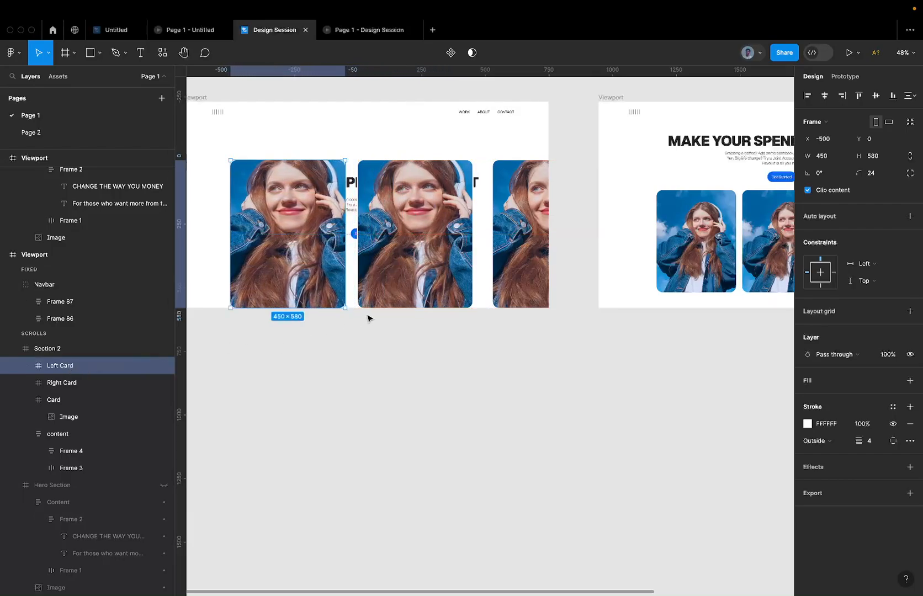
pyautogui.hotkey('shift', 'Left')
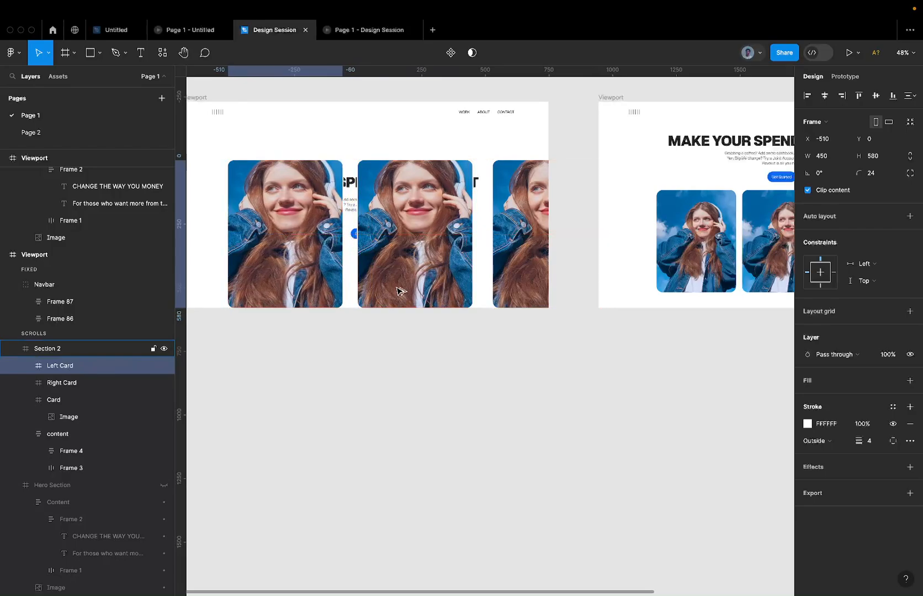
pyautogui.hotkey('shift', 'Left')
pyautogui.hotkey('shift', 'Left')
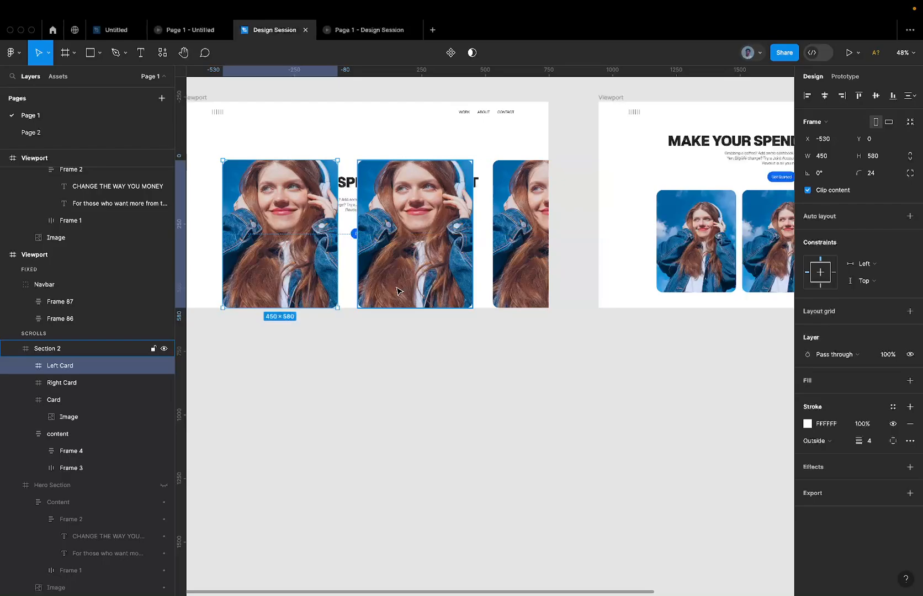
# Reorder the Left Card and Right Card layers below Card and above content in the first Viewport's Section 2
pyautogui.keyDown('shift'); pyautogui.click(69, 384); pyautogui.keyUp('shift')
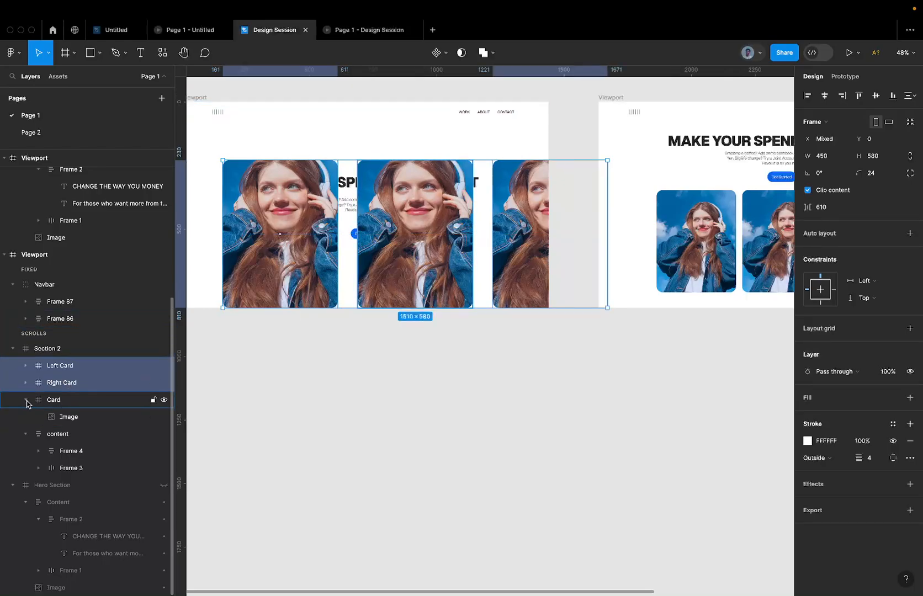
pyautogui.moveTo(27, 403); pyautogui.dragTo(111, 356)
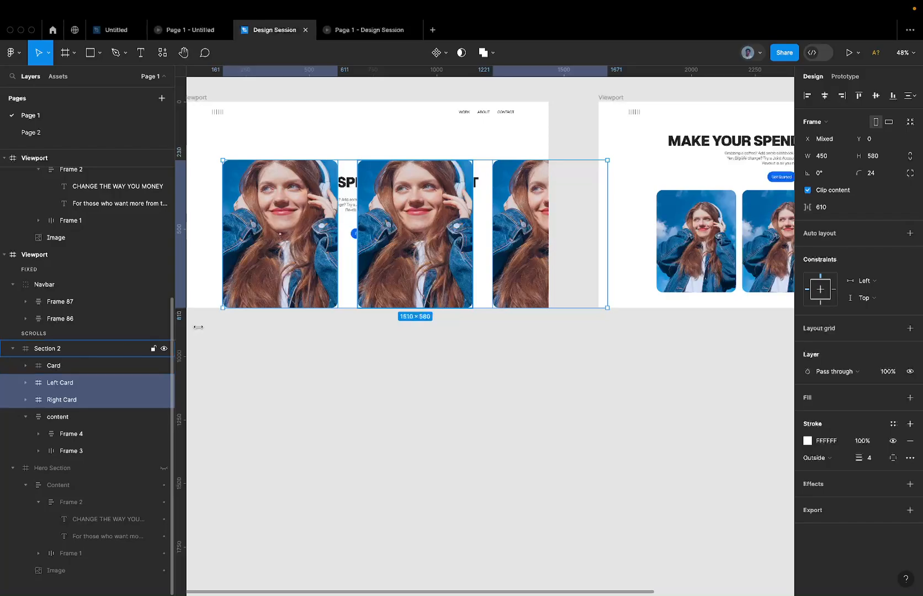
# Resize the image inside the Left Card to 450 × 580 at X 0, Y 0 so it fits the card exactly
pyautogui.doubleClick(322, 236)
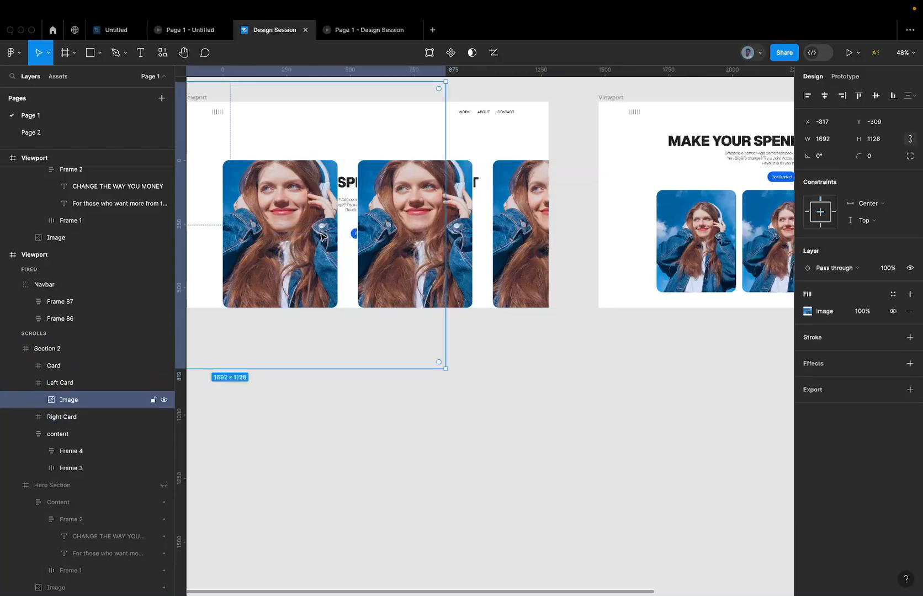
pyautogui.scroll(-5, 322, 235)
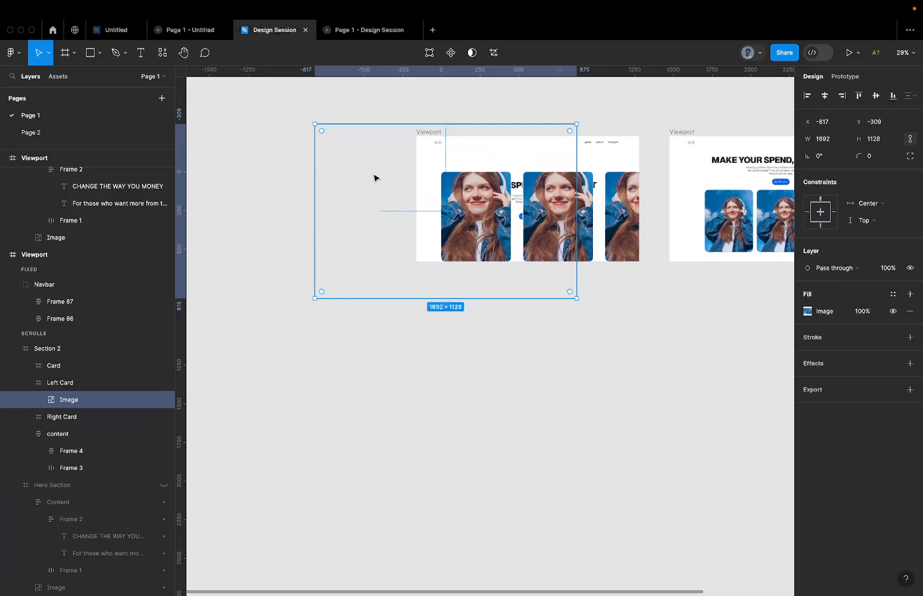
pyautogui.moveTo(315, 124); pyautogui.dragTo(440, 171)
pyautogui.scroll(5, 440, 172)
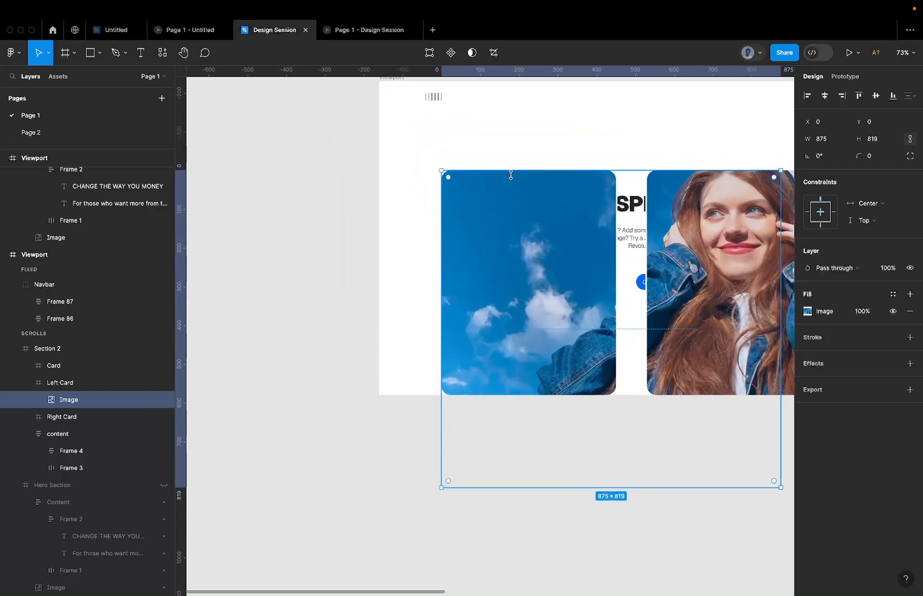
pyautogui.scroll(-2, 567, 237)
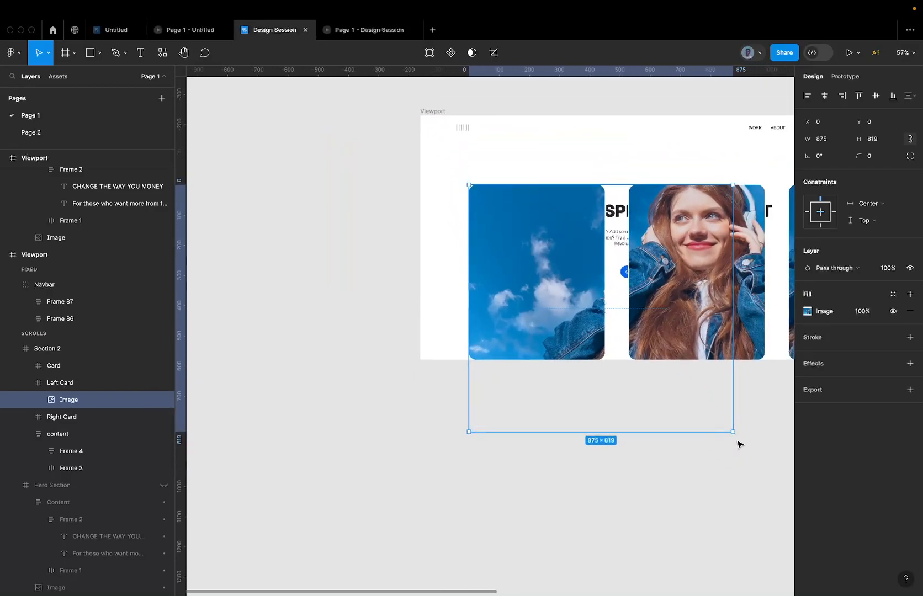
pyautogui.moveTo(735, 434); pyautogui.dragTo(605, 360)
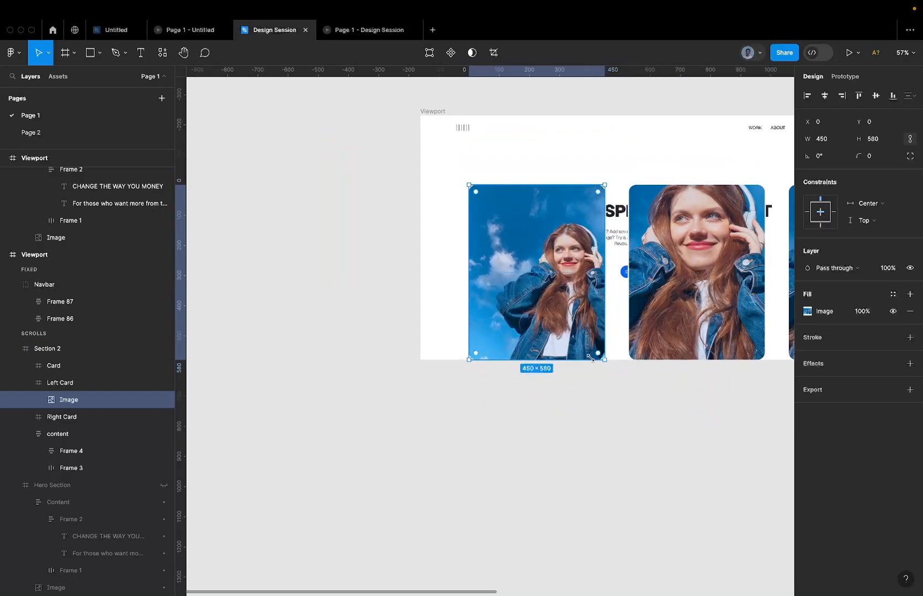
# Search the Unsplash plugin for "smiling lady" and look through the photos for a Left Card image
pyautogui.click(163, 53)
pyautogui.click(215, 76)
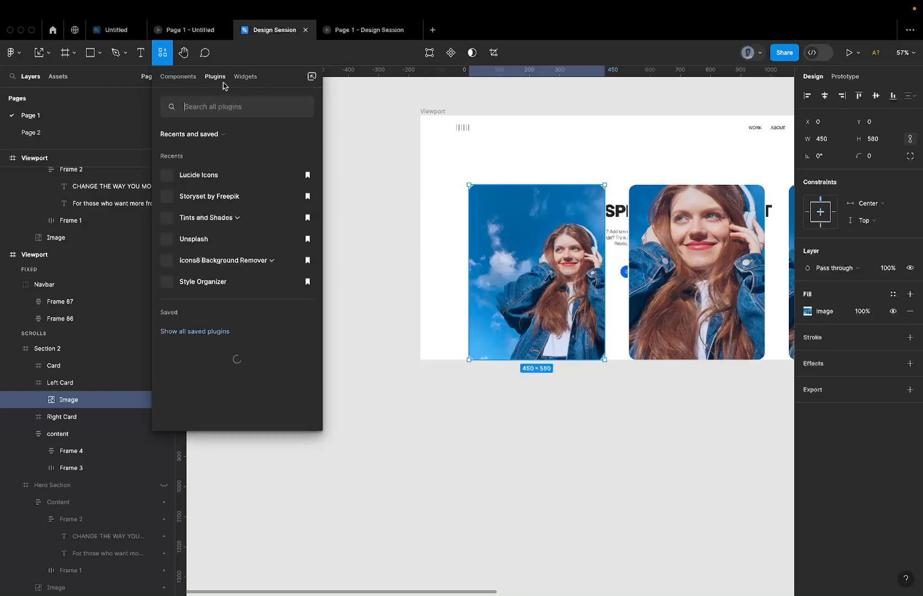
pyautogui.click(206, 239)
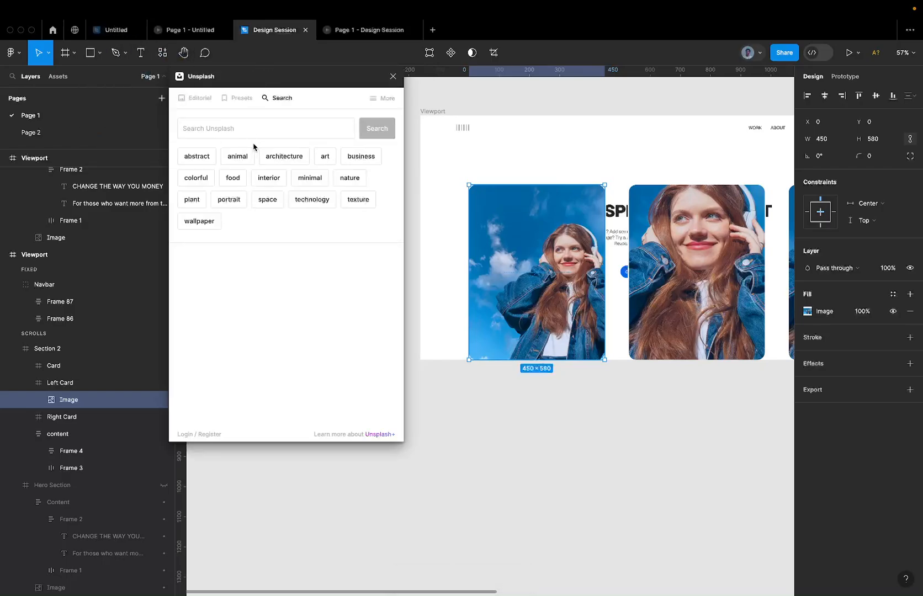
pyautogui.click(287, 135)
pyautogui.write('smiling lady')
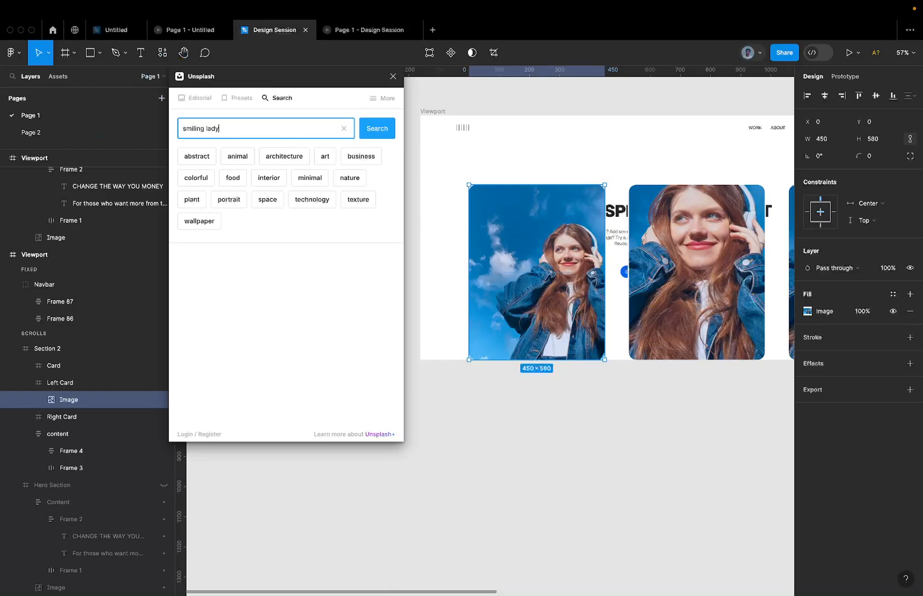
pyautogui.press('Return')
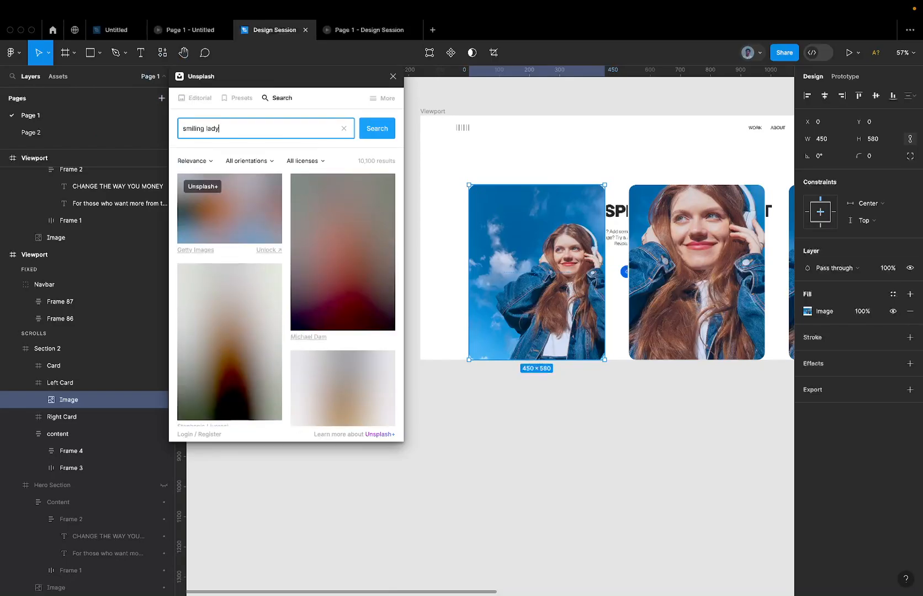
pyautogui.press('XF86MonBrightnessUp')
pyautogui.press('XF86MonBrightnessUp')
pyautogui.press('XF86MonBrightnessUp')
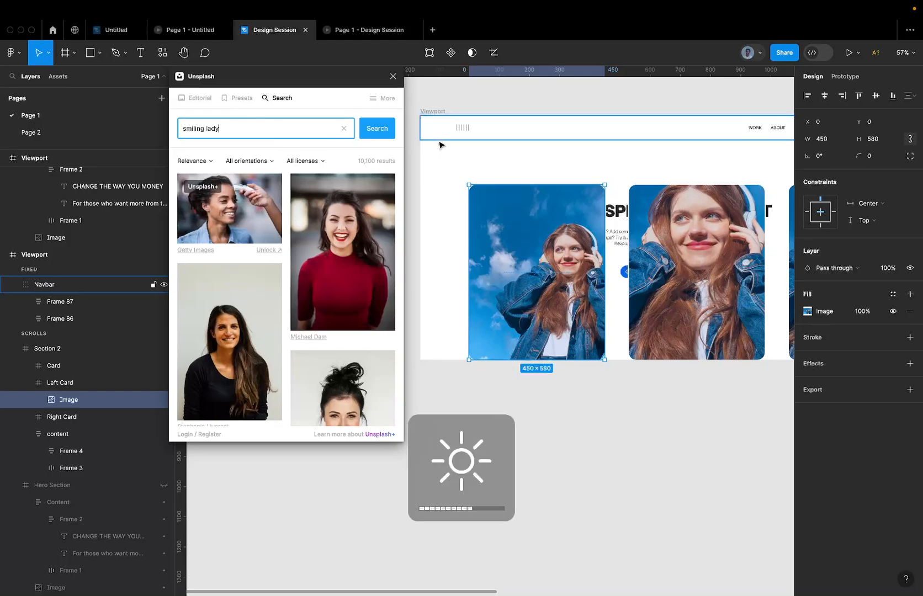
pyautogui.scroll(-2, 341, 219)
pyautogui.scroll(-10, 341, 219)
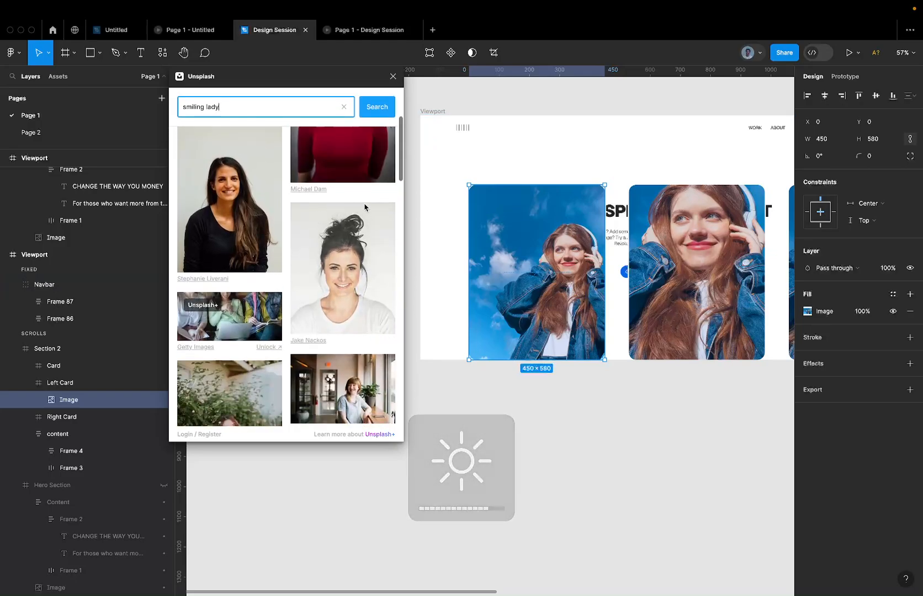
pyautogui.scroll(-6, 304, 245)
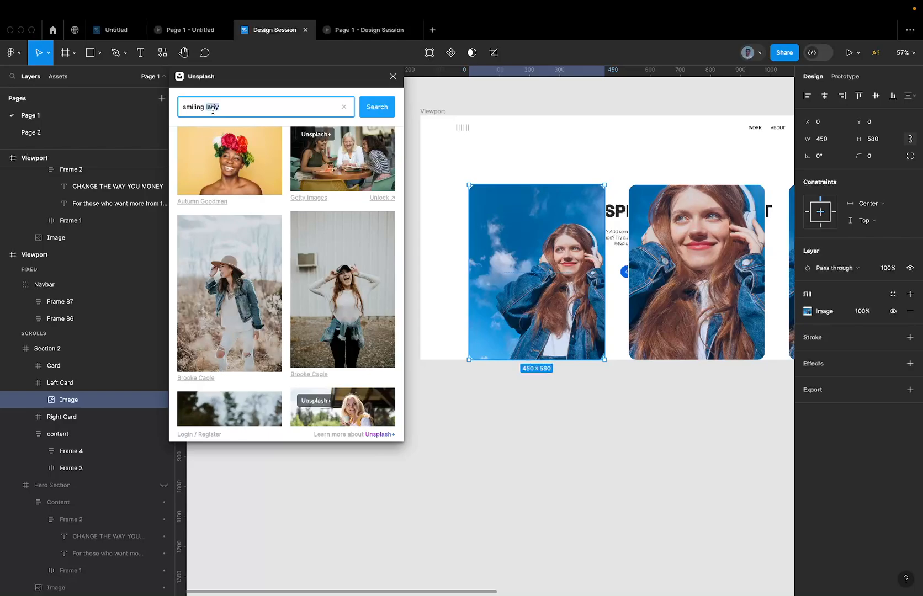
# Change the Unsplash search to "smiling black family" and run it
pyautogui.write('fa,i')
pyautogui.write('ba')
pyautogui.press('BackSpace')
pyautogui.press('BackSpace')
pyautogui.write('lack')
pyautogui.press('BackSpace')
pyautogui.press('BackSpace')
pyautogui.press('BackSpace')
pyautogui.press('BackSpace')
pyautogui.press('BackSpace')
pyautogui.write('black')
pyautogui.press('Return')
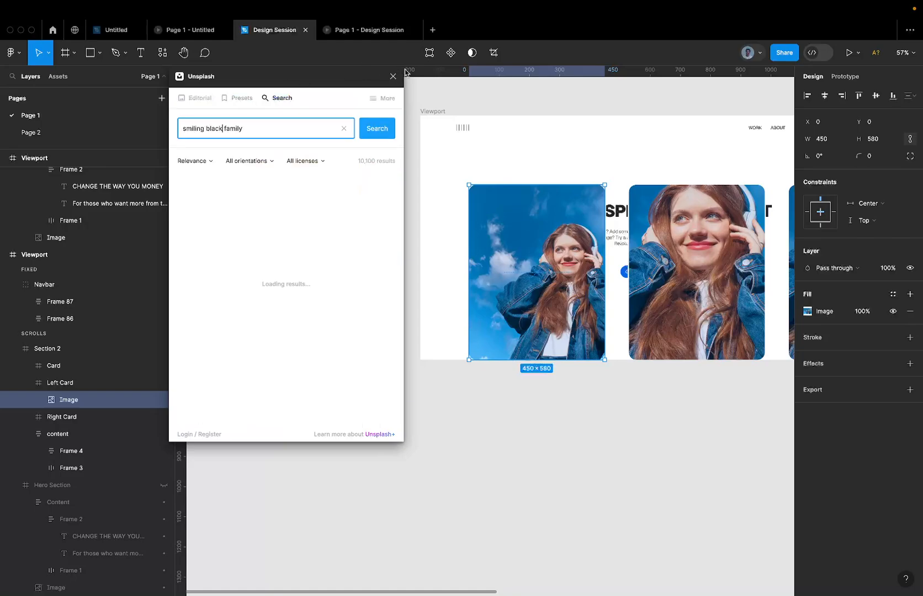
# Filter the photo results to Portrait orientation and narrow them by licence
pyautogui.scroll(-1, 334, 248)
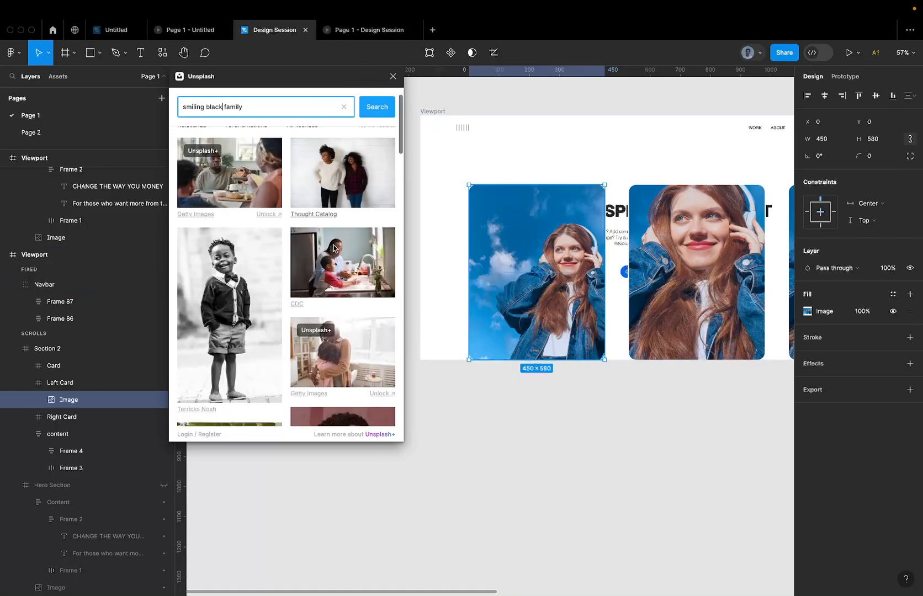
pyautogui.scroll(1, 334, 247)
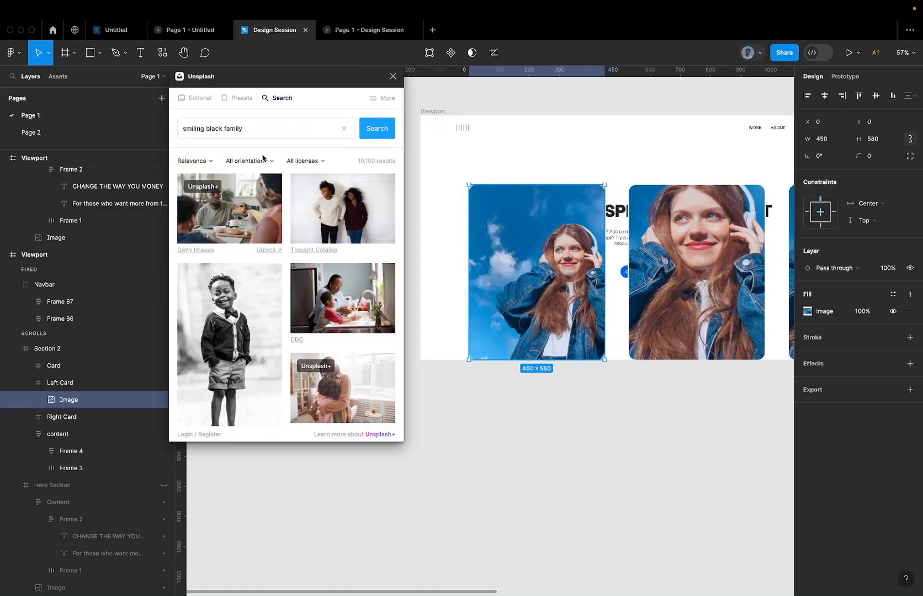
pyautogui.click(263, 159)
pyautogui.click(256, 179)
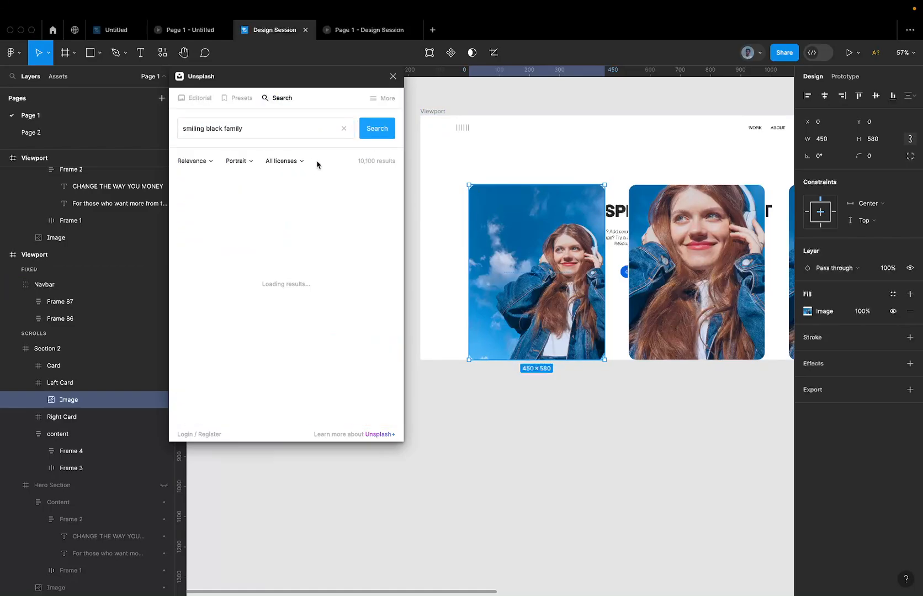
pyautogui.click(284, 161)
pyautogui.click(288, 178)
# Fill the Left Card's image with the photo of the seated couple holding a baby, and close the Unsplash plugin
pyautogui.scroll(-5, 360, 222)
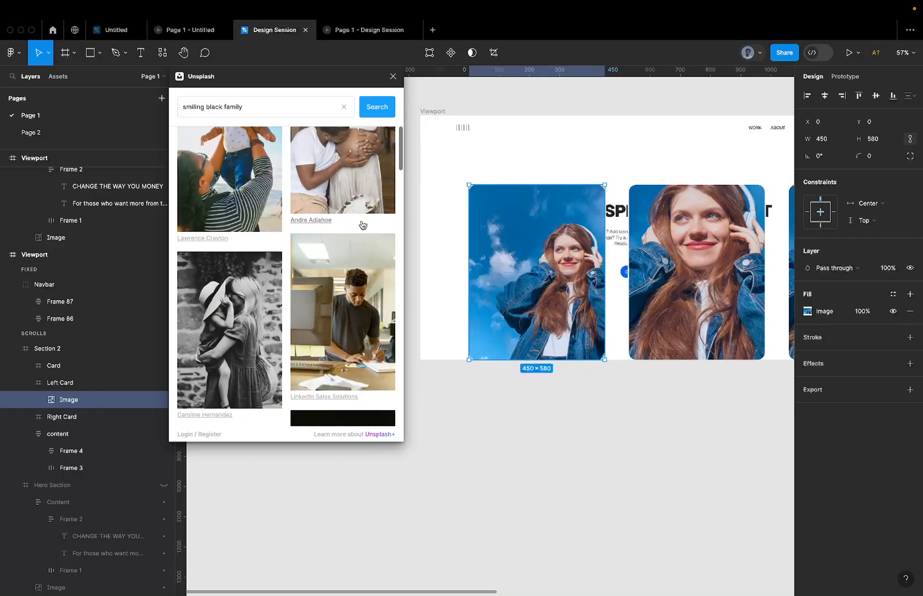
pyautogui.scroll(-5, 362, 224)
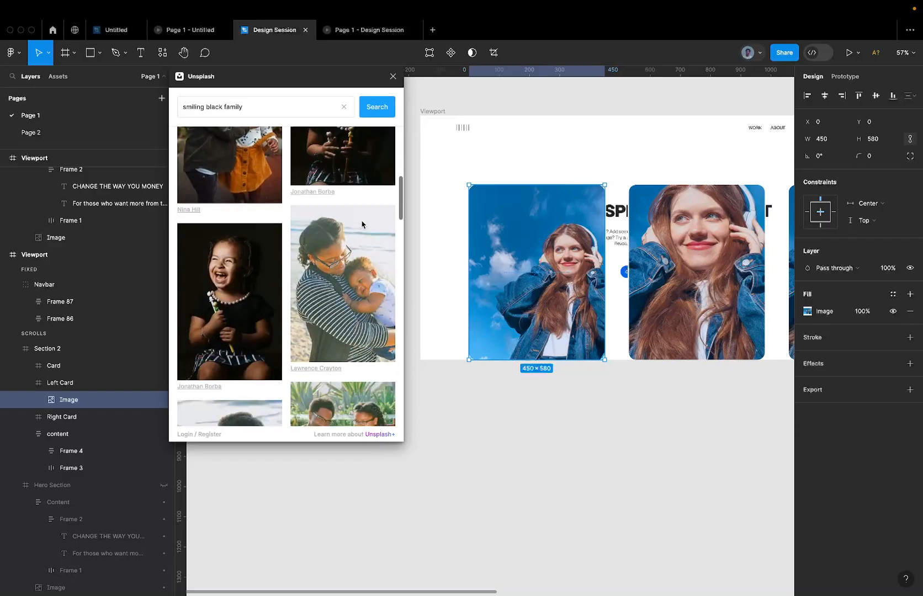
pyautogui.scroll(-4, 362, 224)
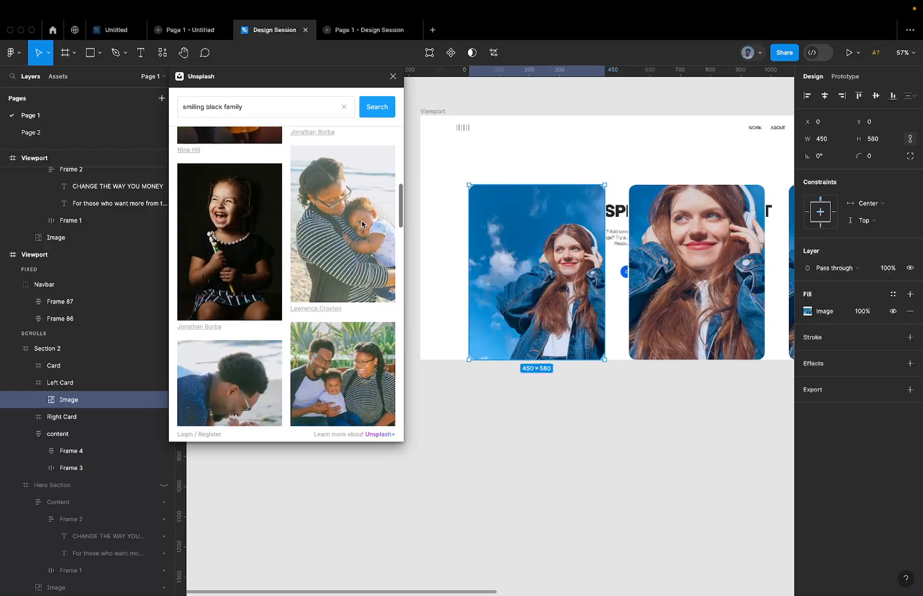
pyautogui.click(347, 363)
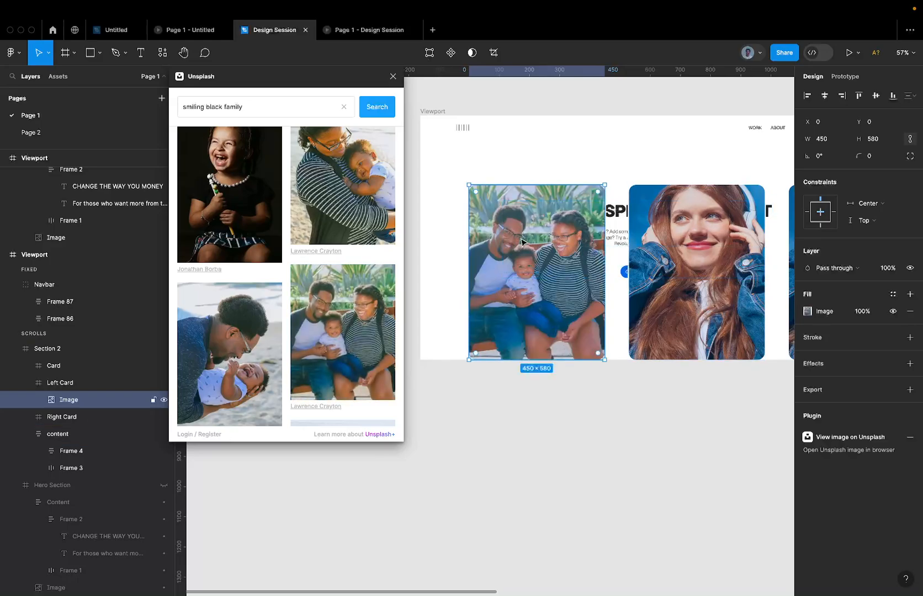
pyautogui.scroll(-1, 521, 241)
pyautogui.hscroll(1, 521, 242)
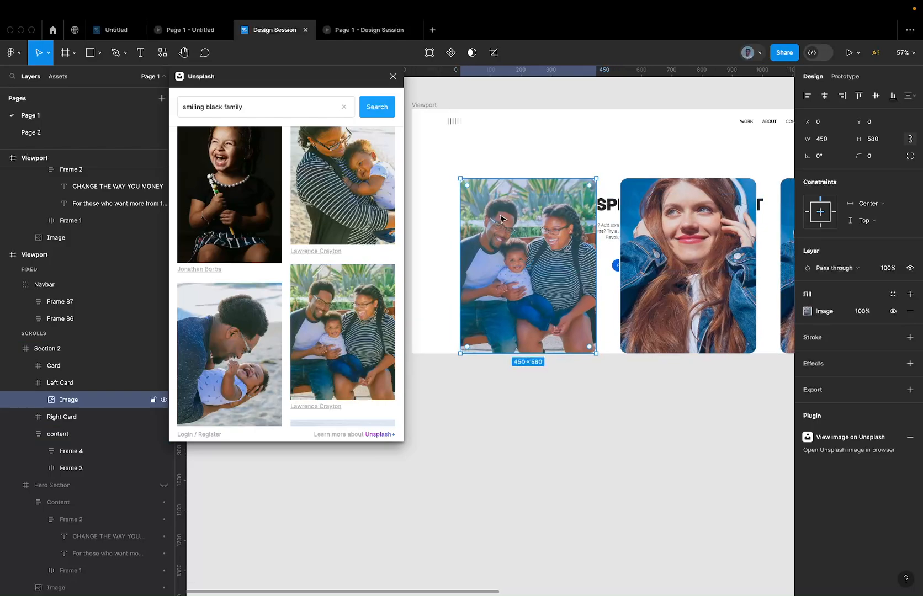
pyautogui.click(393, 76)
pyautogui.hscroll(3, 677, 225)
pyautogui.scroll(-1, 677, 226)
pyautogui.hscroll(1, 677, 225)
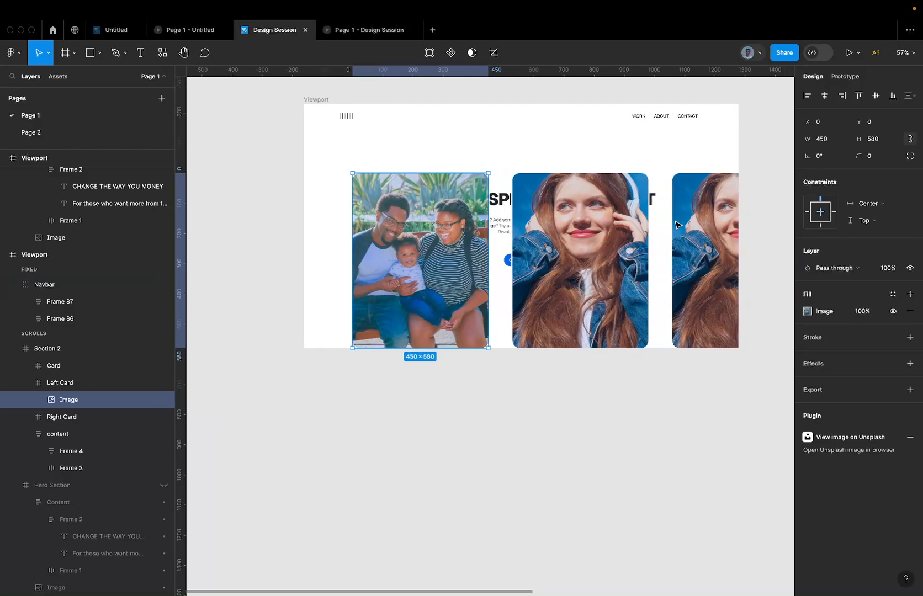
# Paste the Left Card's family image into the Right Card and delete the old oversized image there
pyautogui.click(769, 226)
pyautogui.hscroll(2, 740, 225)
pyautogui.scroll(1, 739, 225)
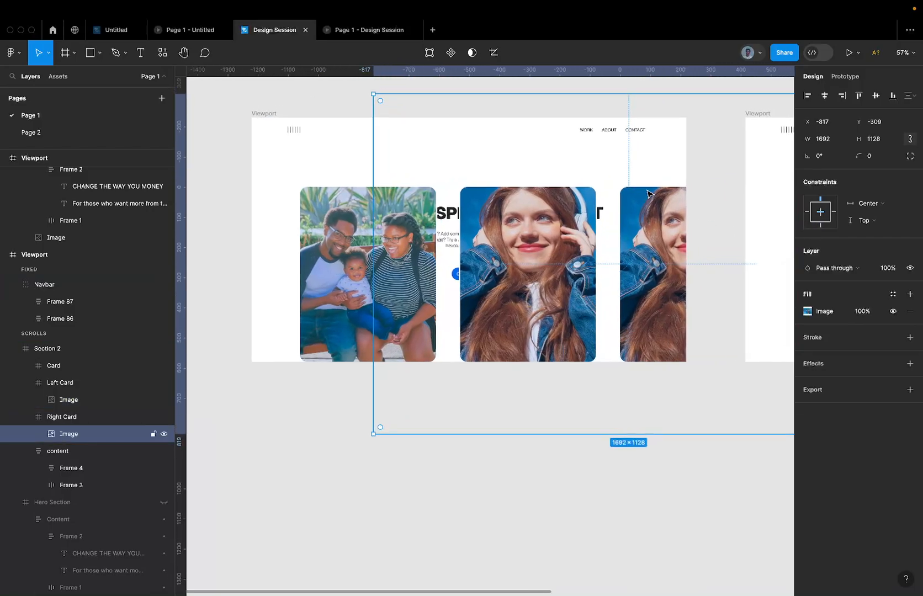
pyautogui.click(622, 207)
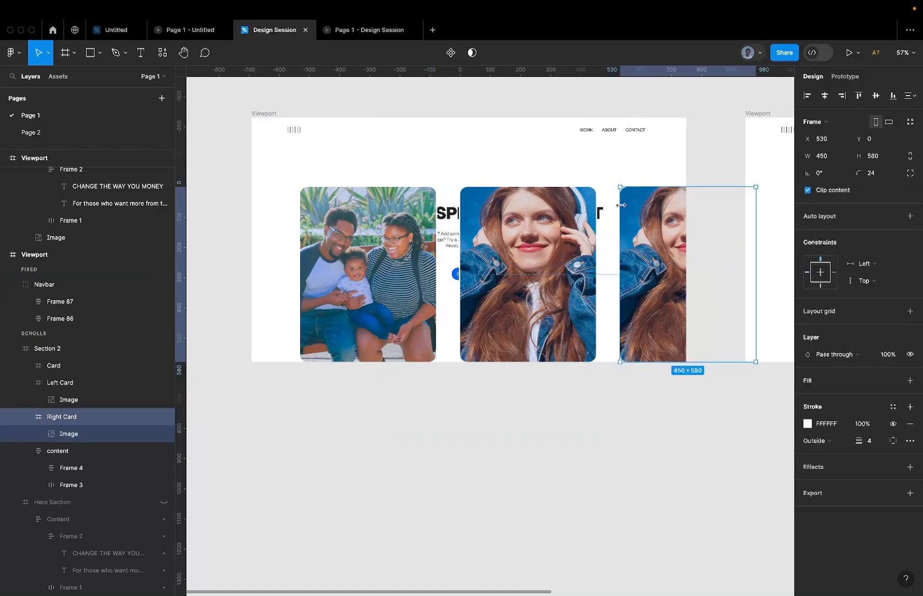
pyautogui.hotkey('ctrl', 'v')
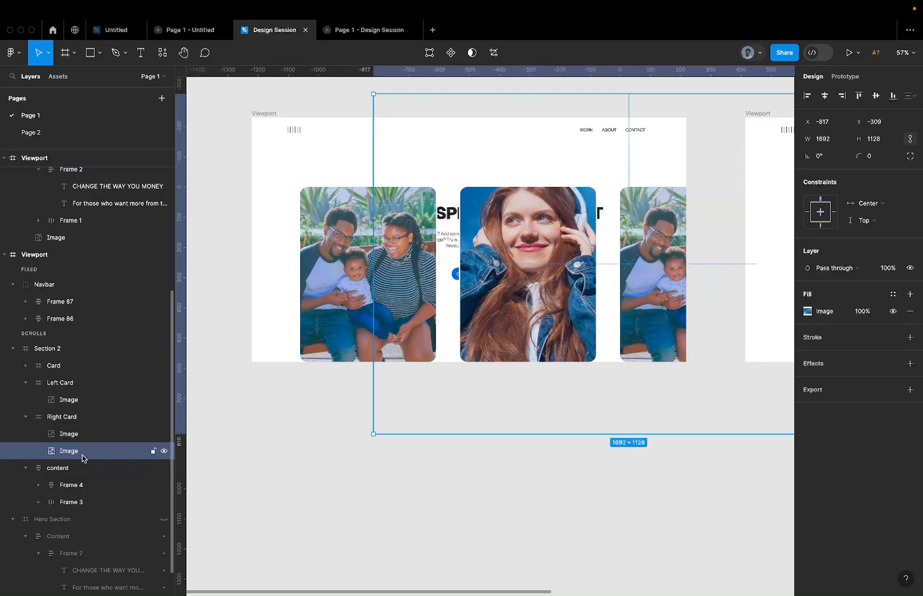
pyautogui.press('Delete')
pyautogui.keyDown('super'); pyautogui.click(617, 280); pyautogui.keyUp('super')
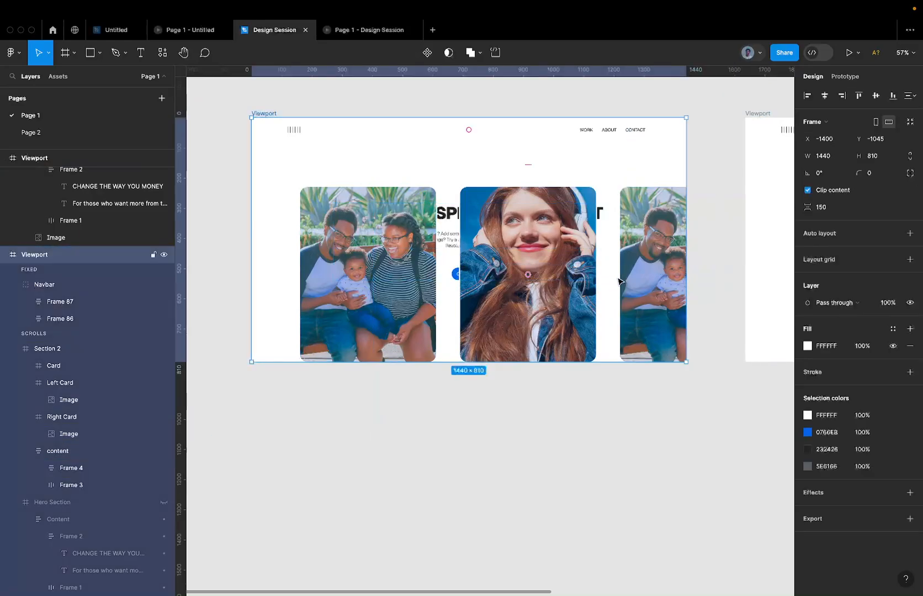
pyautogui.keyDown('super'); pyautogui.click(626, 277); pyautogui.keyUp('super')
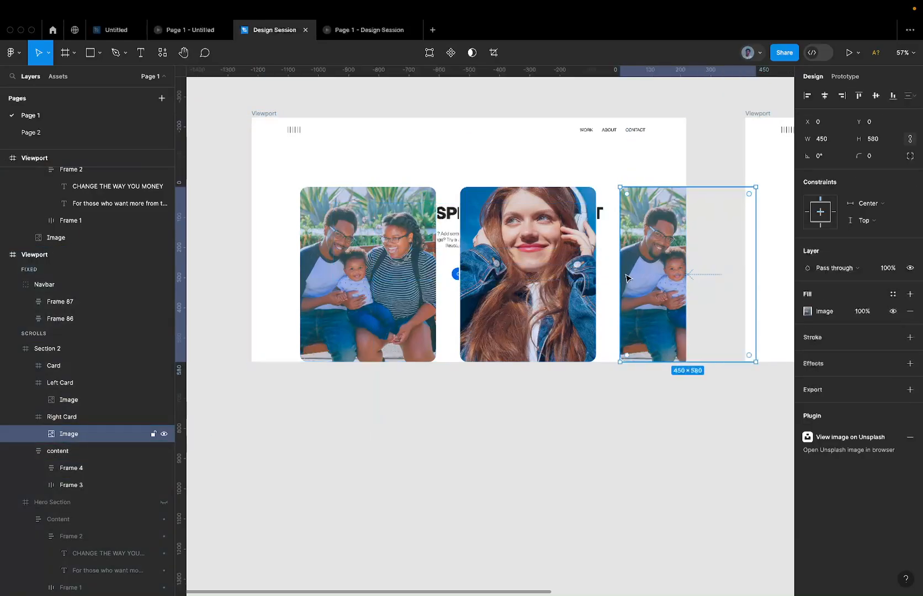
# Try scaling the Left Card's image by a factor of 2, and undo the scaling
pyautogui.keyDown('super'); pyautogui.click(422, 269); pyautogui.keyUp('super')
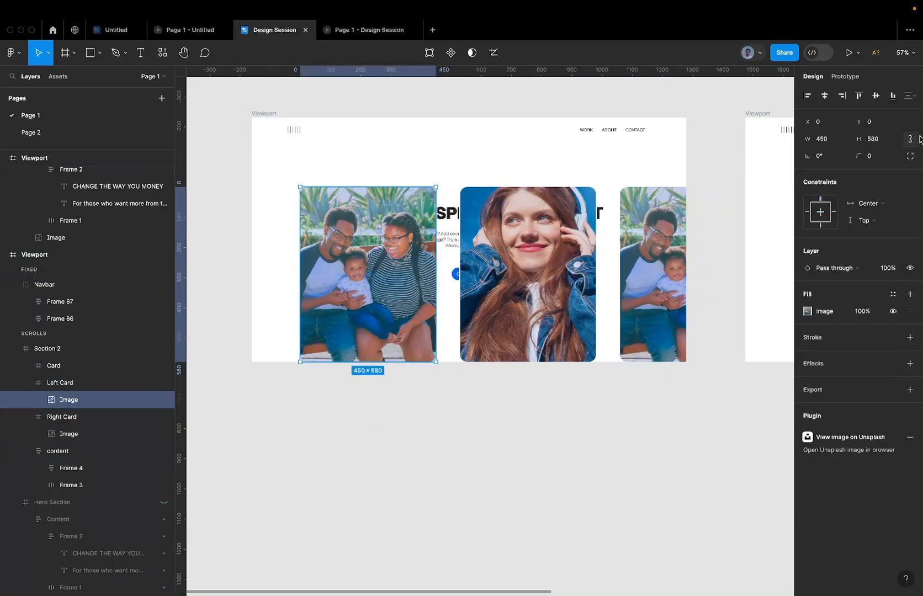
pyautogui.press('k')
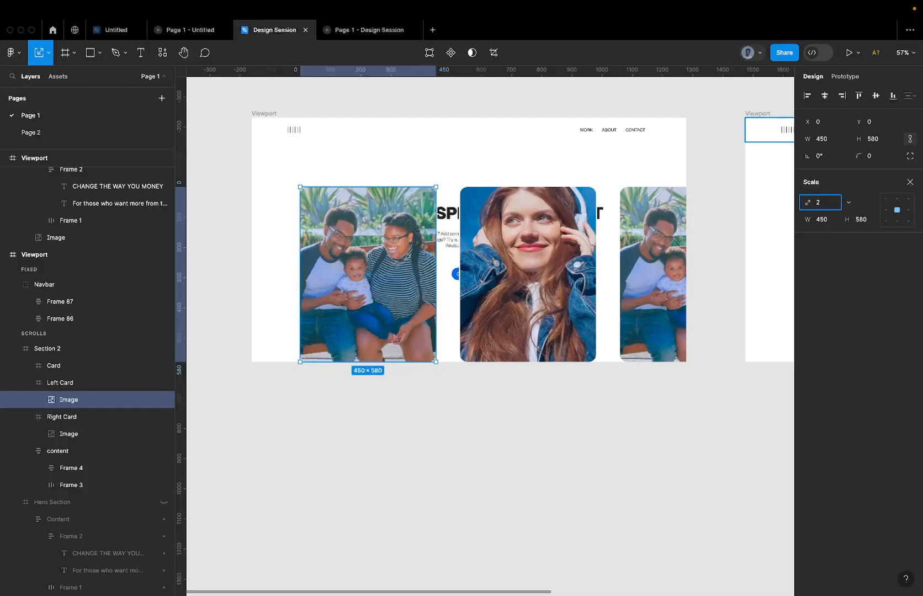
pyautogui.press('Return')
pyautogui.press('super+z')
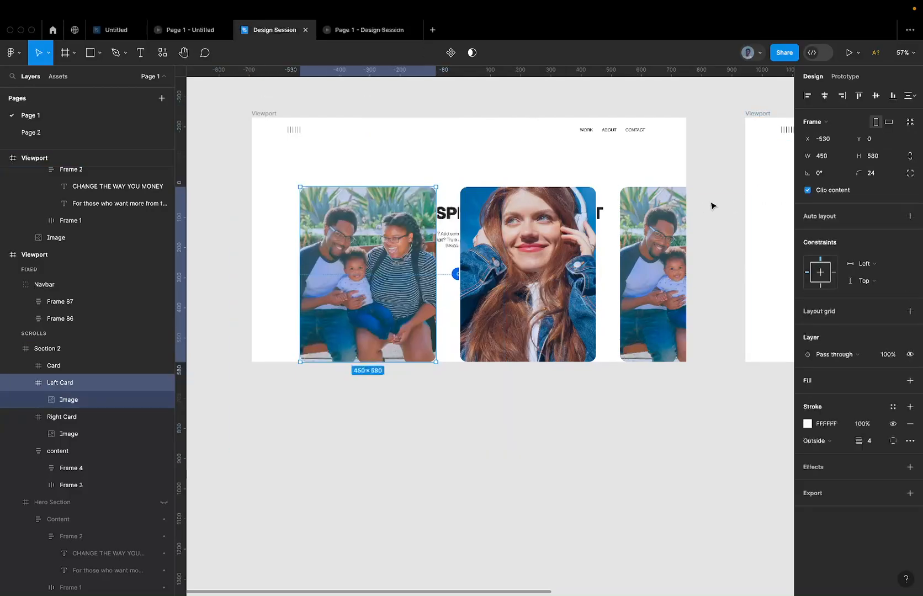
# Try scaling the whole Left Card up to 675 × 870 from its center, and undo it
pyautogui.press('k')
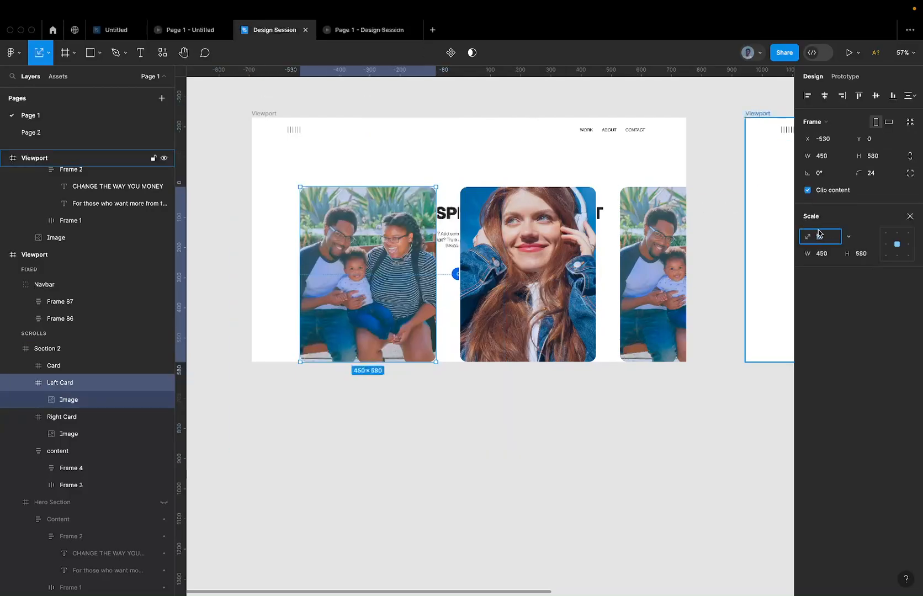
pyautogui.press('Return')
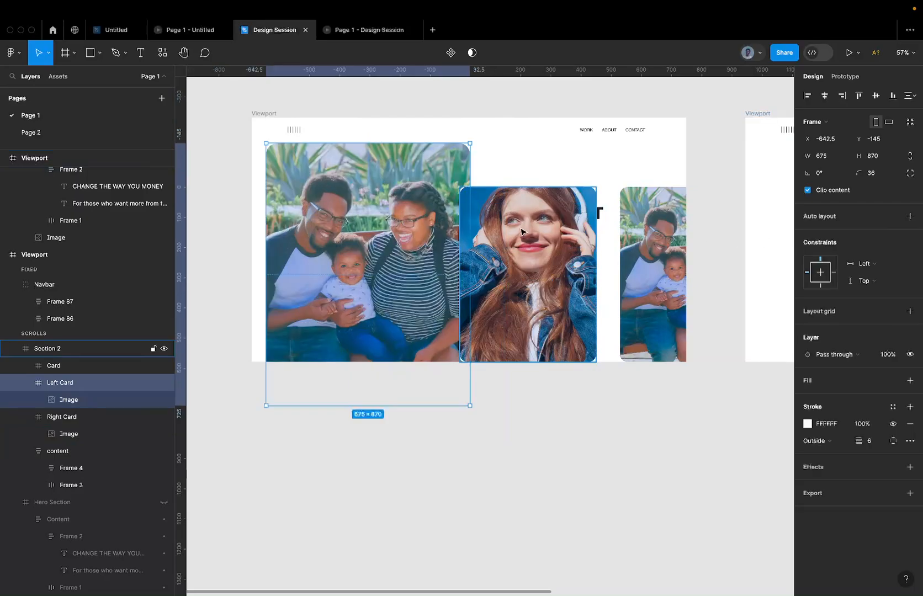
pyautogui.hotkey('ctrl', 'z')
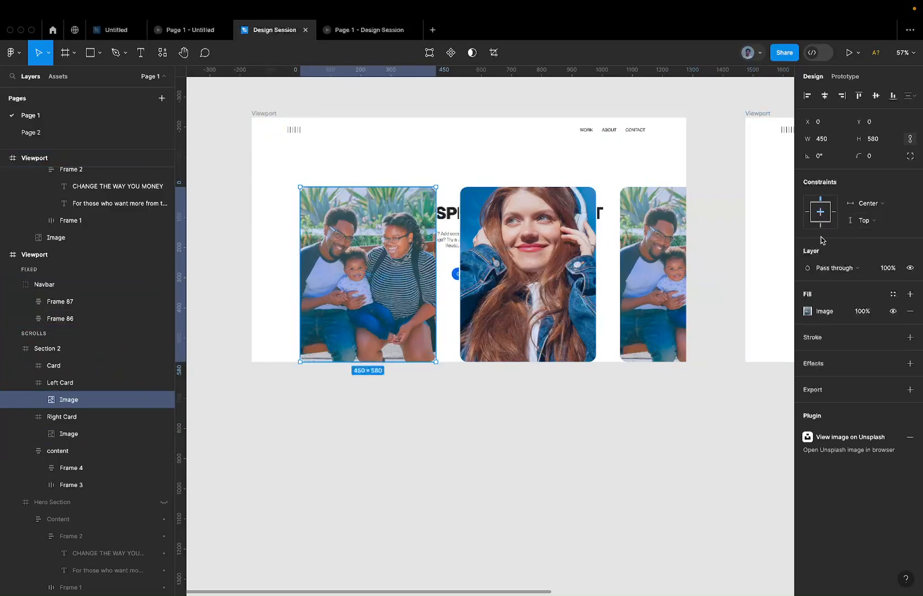
# Scale only the image inside the Left Card by 1.5 to 675 × 870 from its center
pyautogui.press('k')
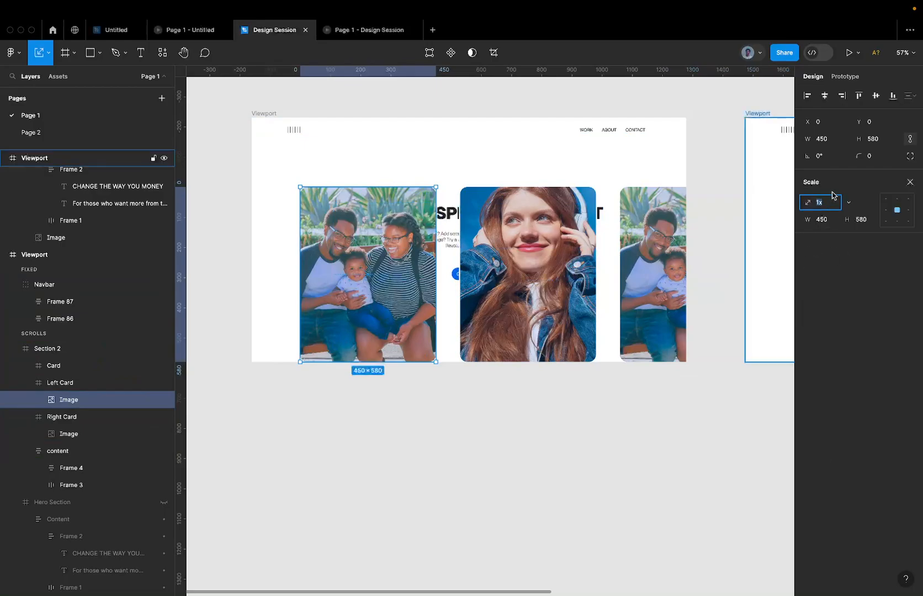
pyautogui.write('12.5')
pyautogui.press('Return')
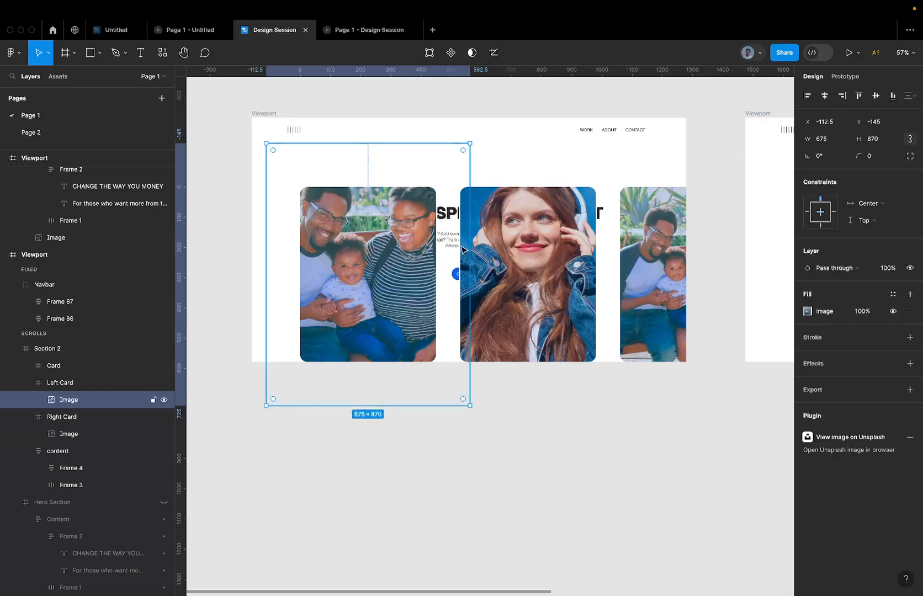
# Abandon scaling the Right Card's image and undo the last scaling of the Left Card's image
pyautogui.hscroll(1, 641, 255)
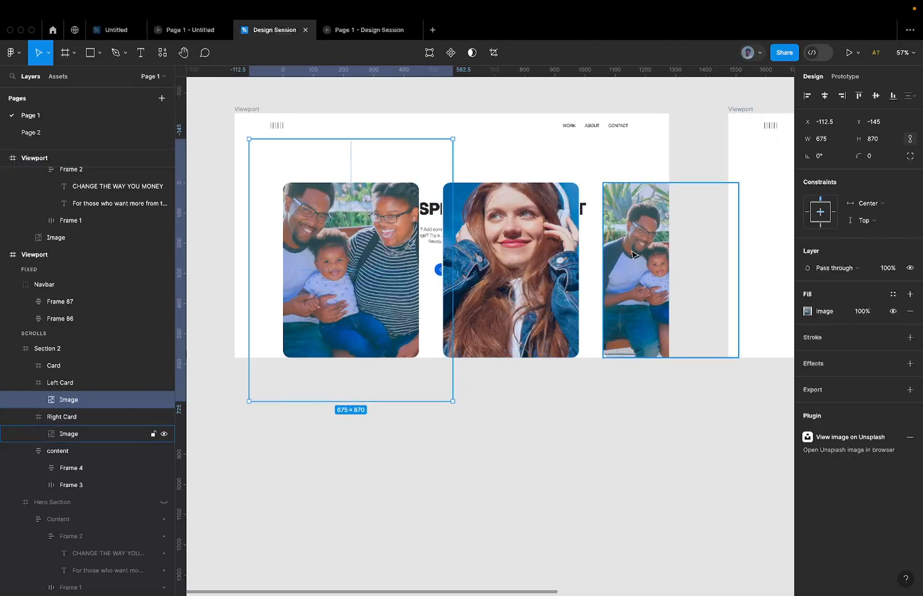
pyautogui.click(635, 254)
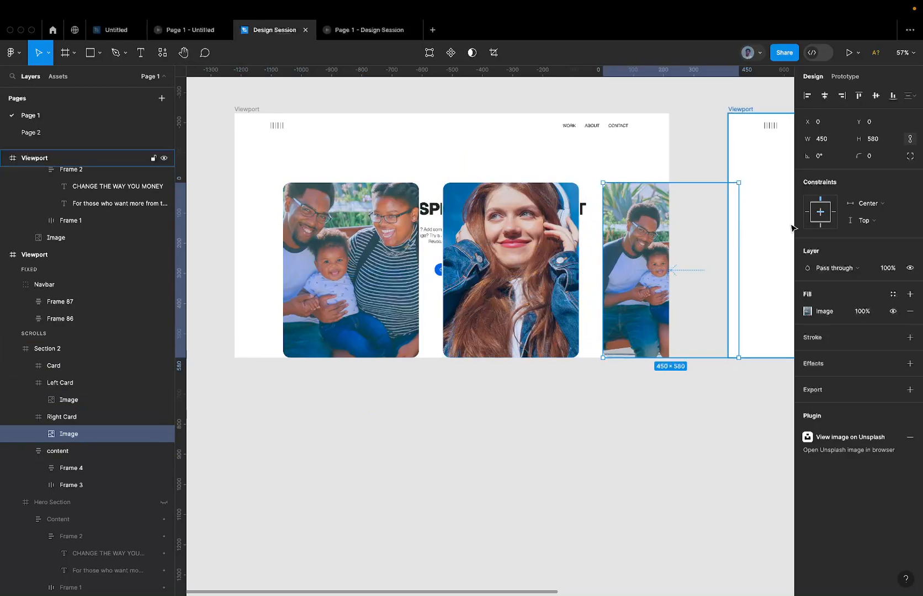
pyautogui.hscroll(3, 790, 228)
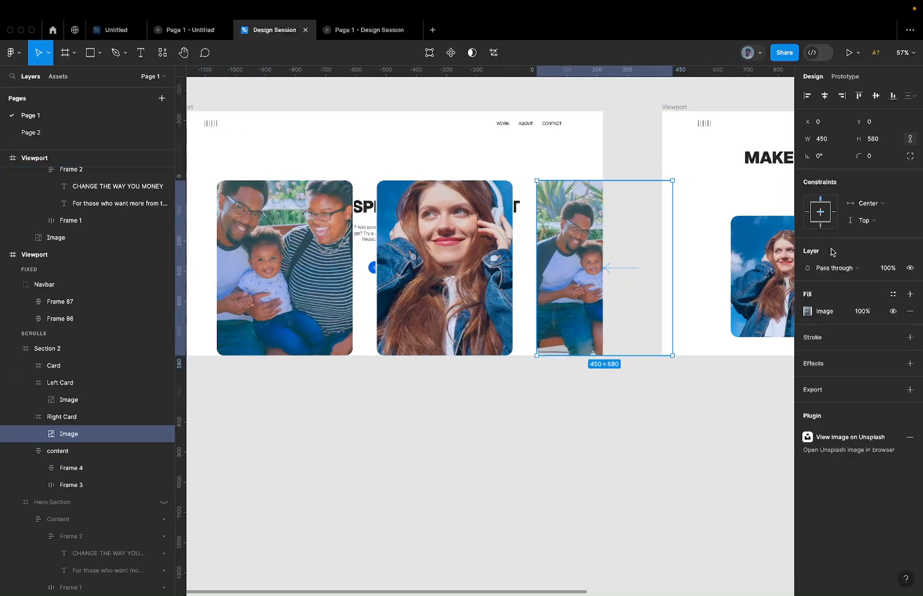
pyautogui.press('k')
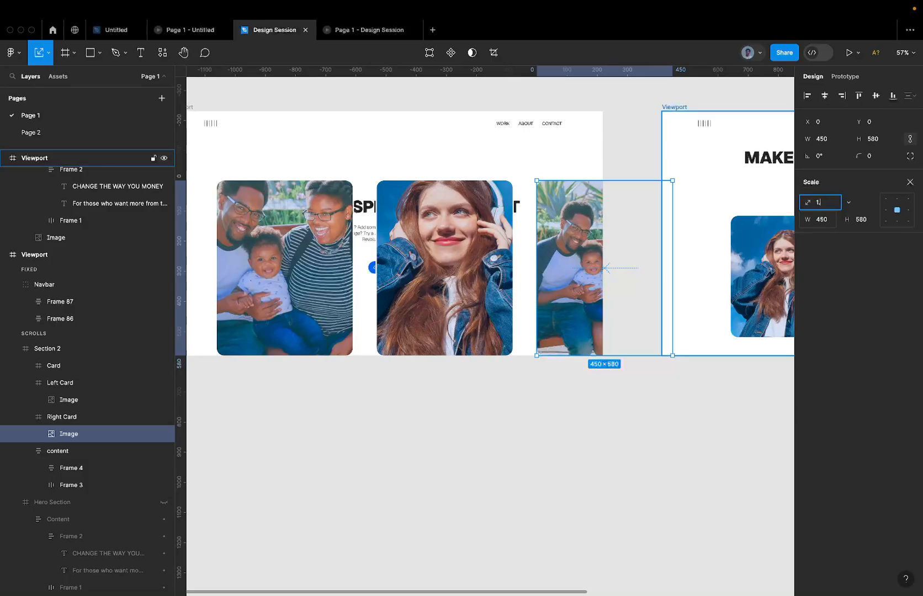
pyautogui.press('Escape')
pyautogui.press('super+z')
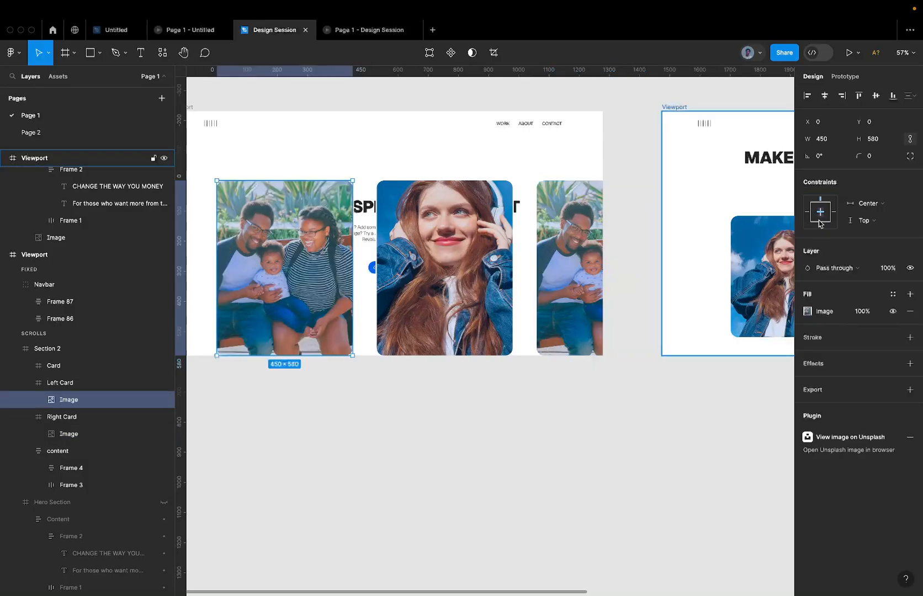
# Redo the Left Card image's scaling, and scale the Right Card's image by 1.5 to 675 × 870 from its center
pyautogui.press('super+shift+z')
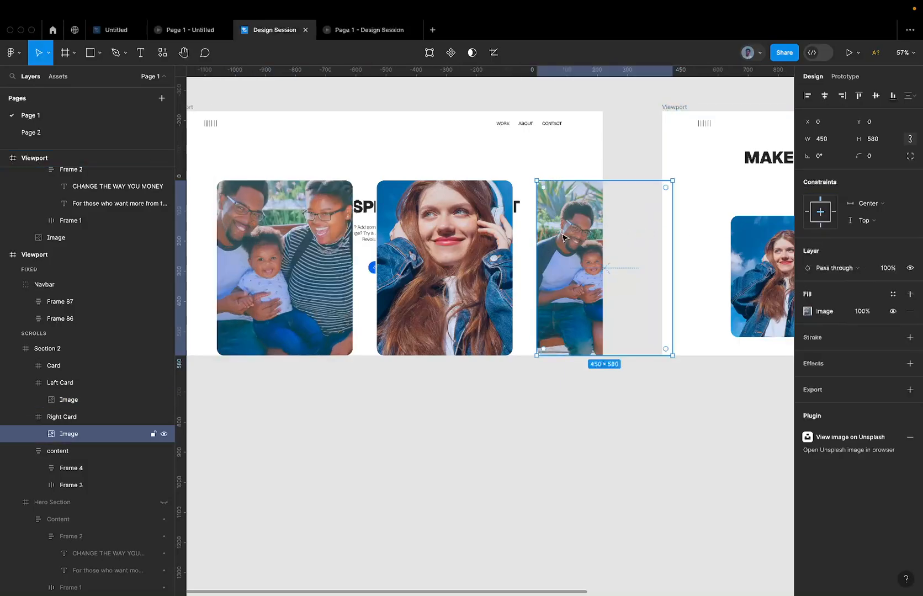
pyautogui.press('k')
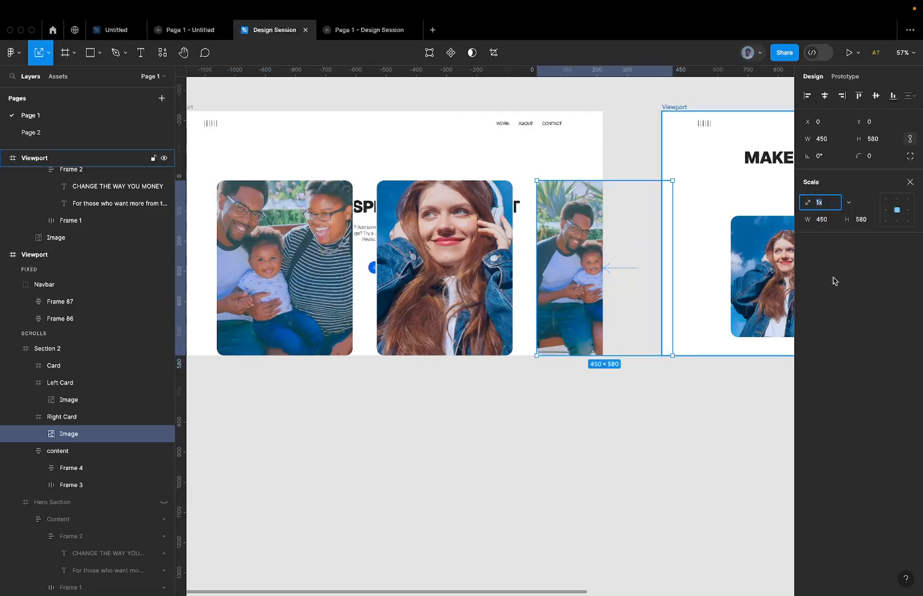
pyautogui.write('12.5')
pyautogui.press('Return')
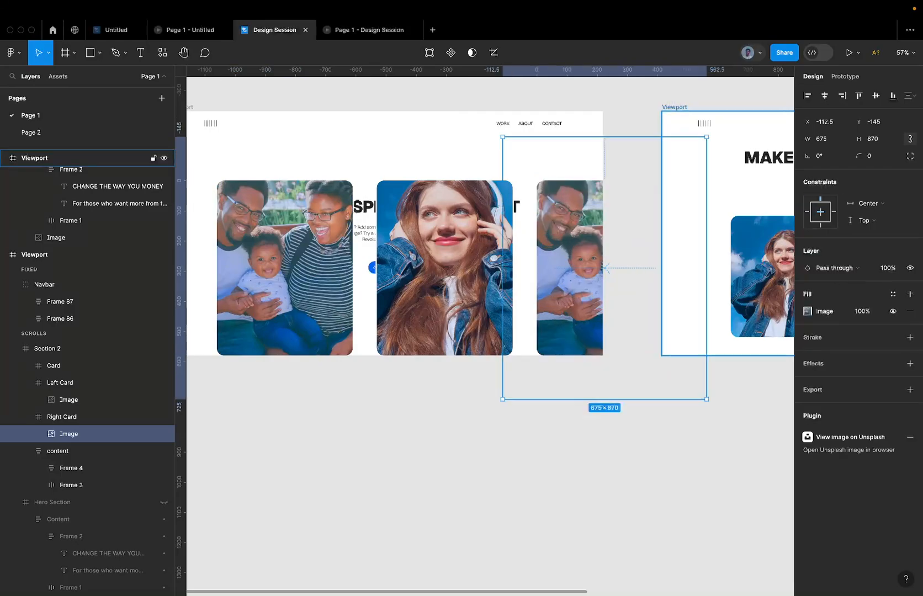
# Search Unsplash for "smiling latin graduate" and limit the photos to portrait orientation
pyautogui.click(162, 53)
pyautogui.press('Escape')
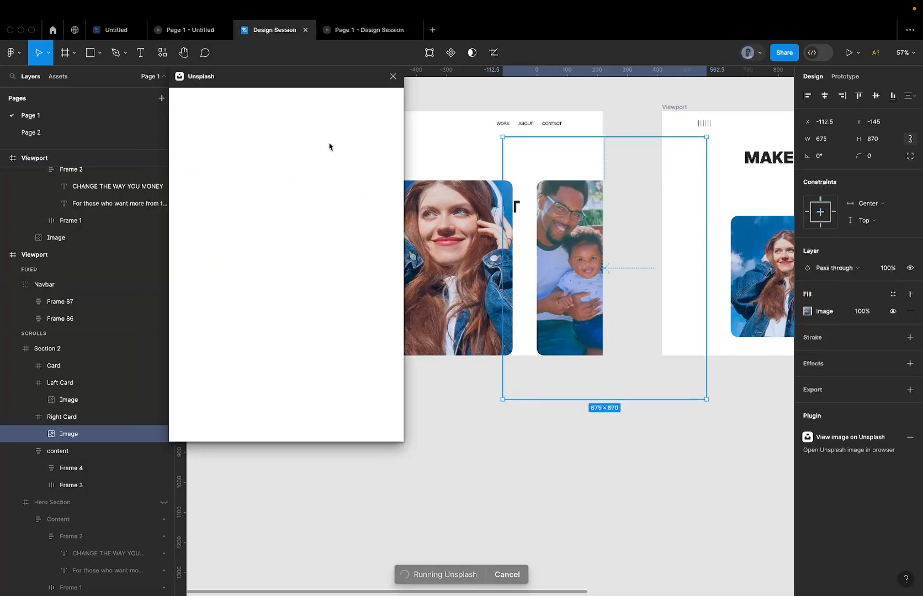
pyautogui.click(243, 131)
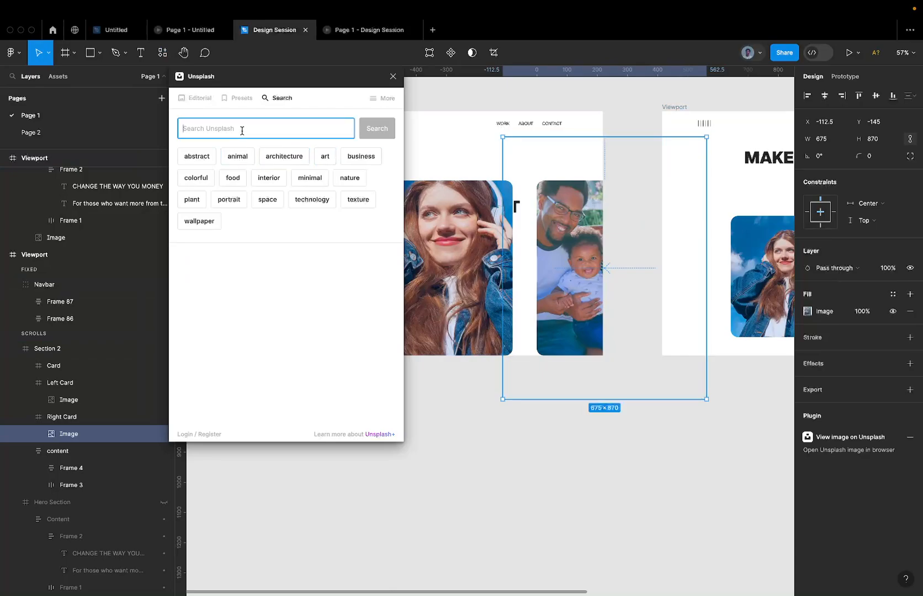
pyautogui.write('smiling latin graduate')
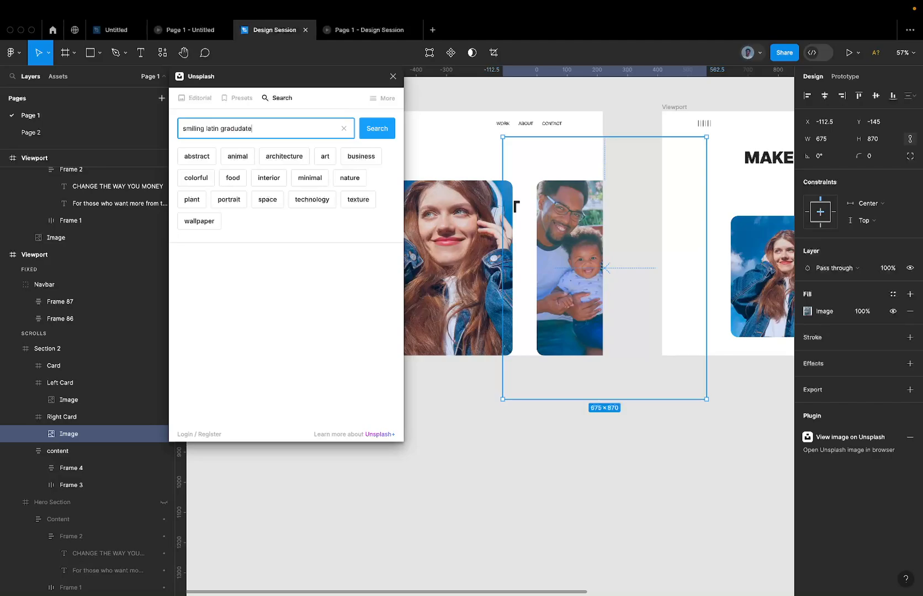
pyautogui.press('Return')
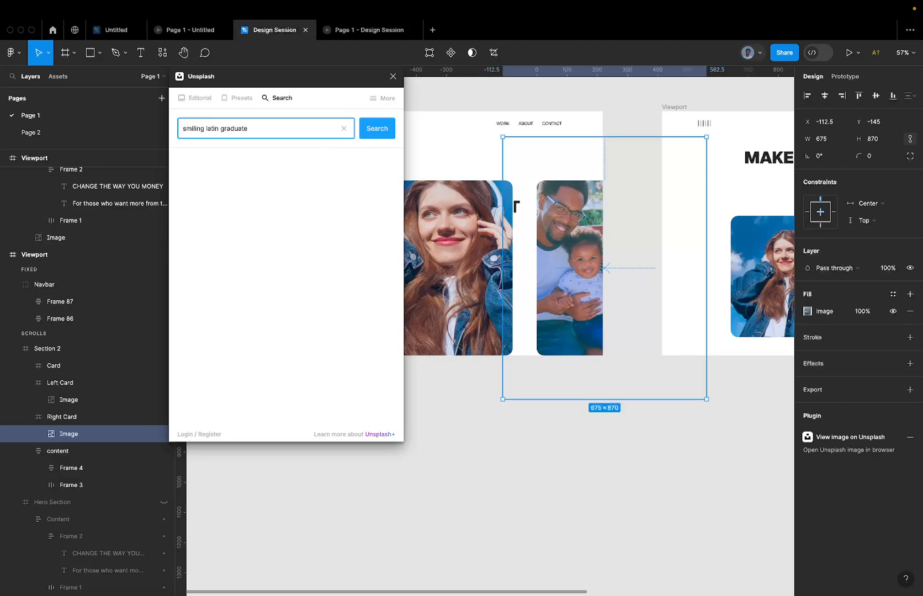
pyautogui.click(267, 160)
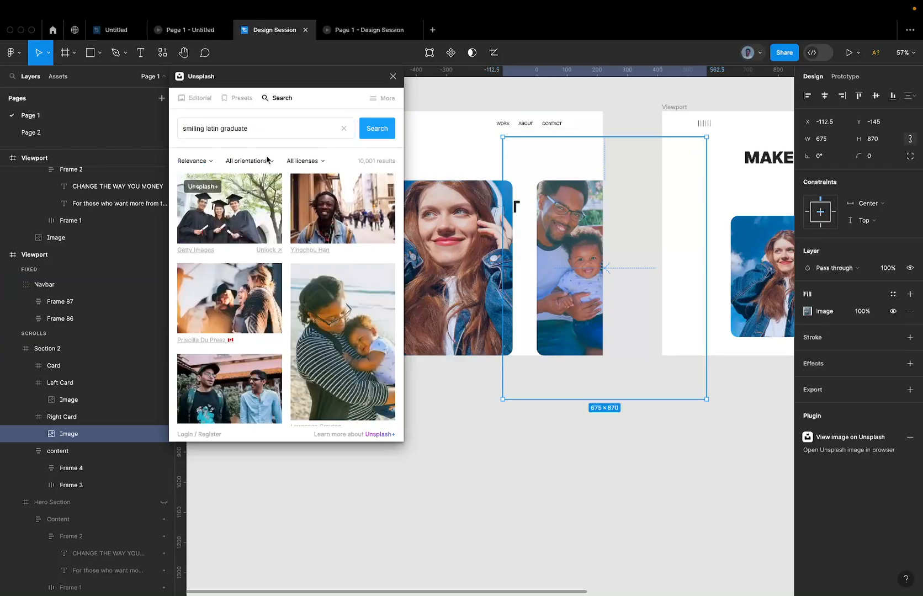
pyautogui.click(259, 162)
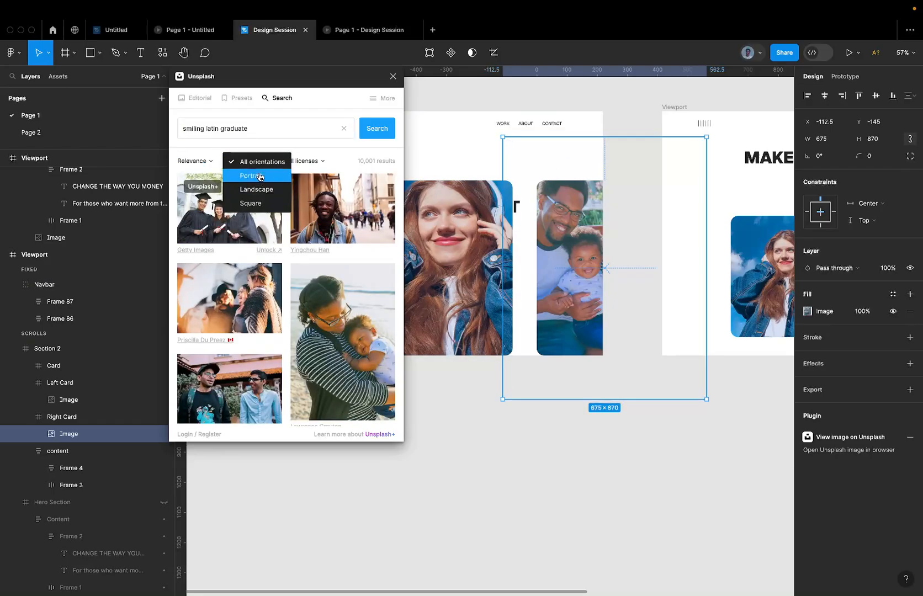
pyautogui.click(261, 175)
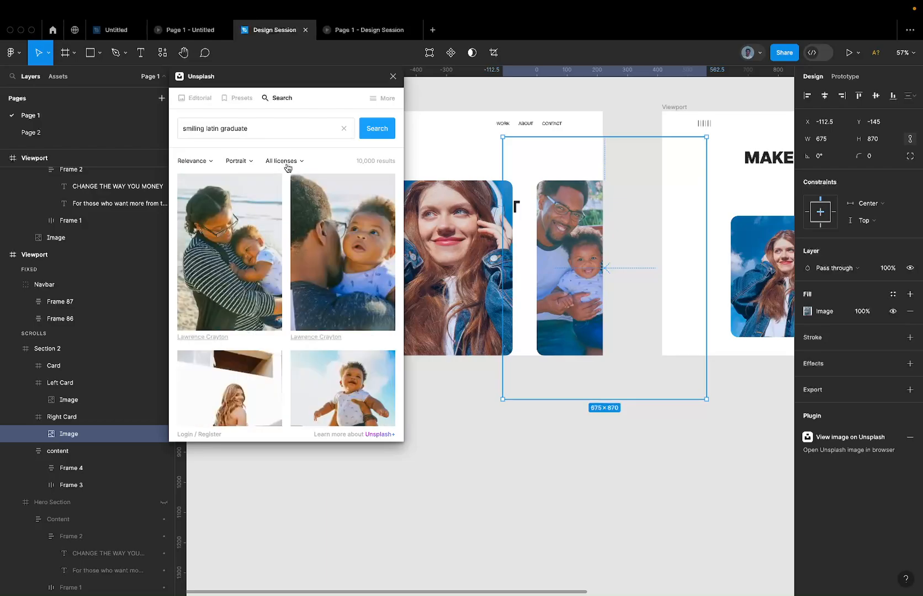
# Fill the Right Card's image with the Unsplash photo of the laughing person in a beige top with a white blanket, and close Unsplash
pyautogui.scroll(-5, 287, 167)
pyautogui.scroll(-3, 287, 167)
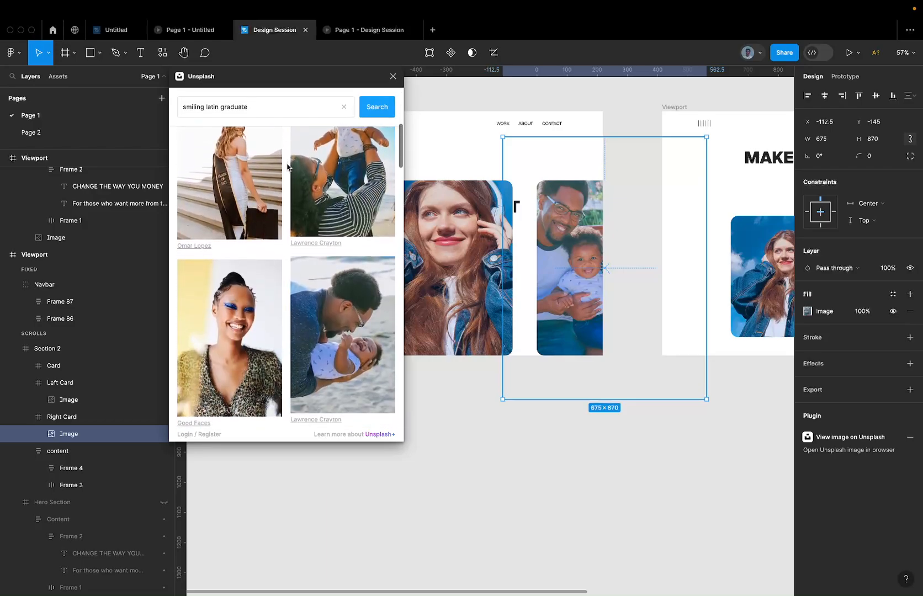
pyautogui.scroll(-6, 287, 167)
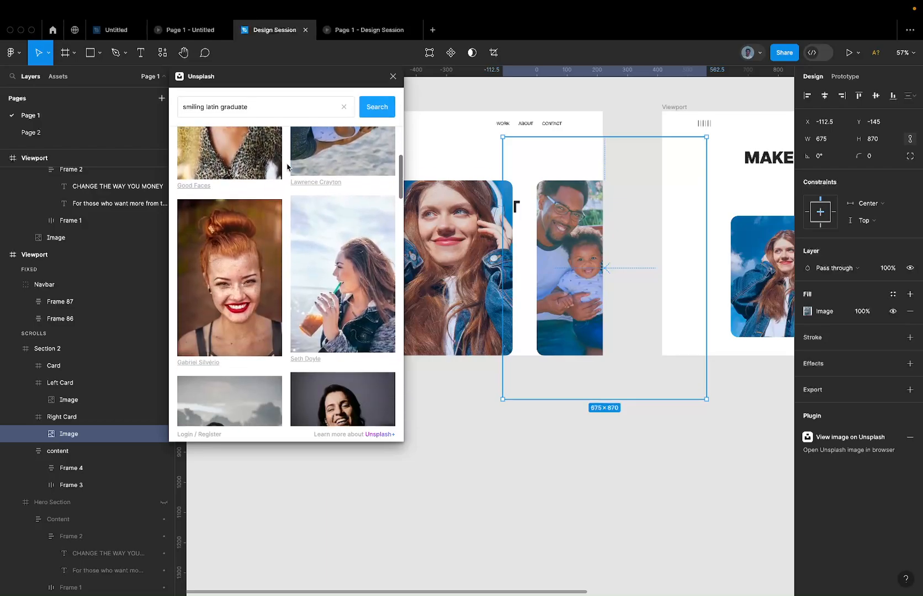
pyautogui.scroll(-10, 287, 166)
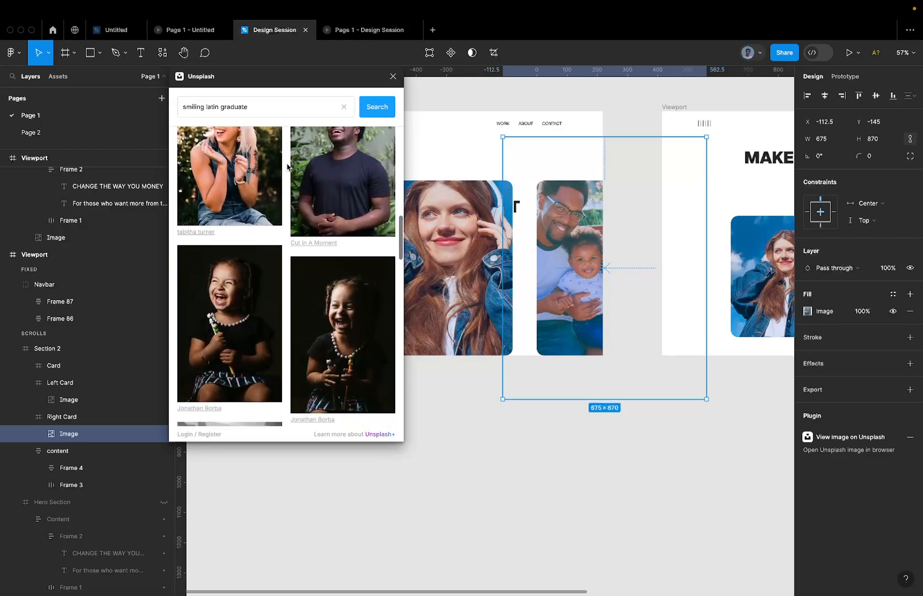
pyautogui.scroll(-10, 287, 167)
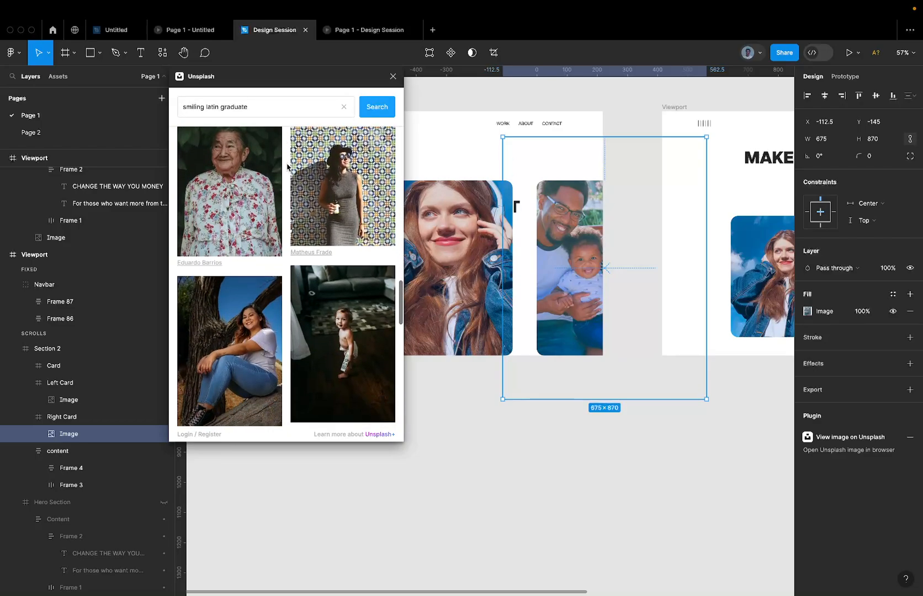
pyautogui.scroll(-5, 287, 167)
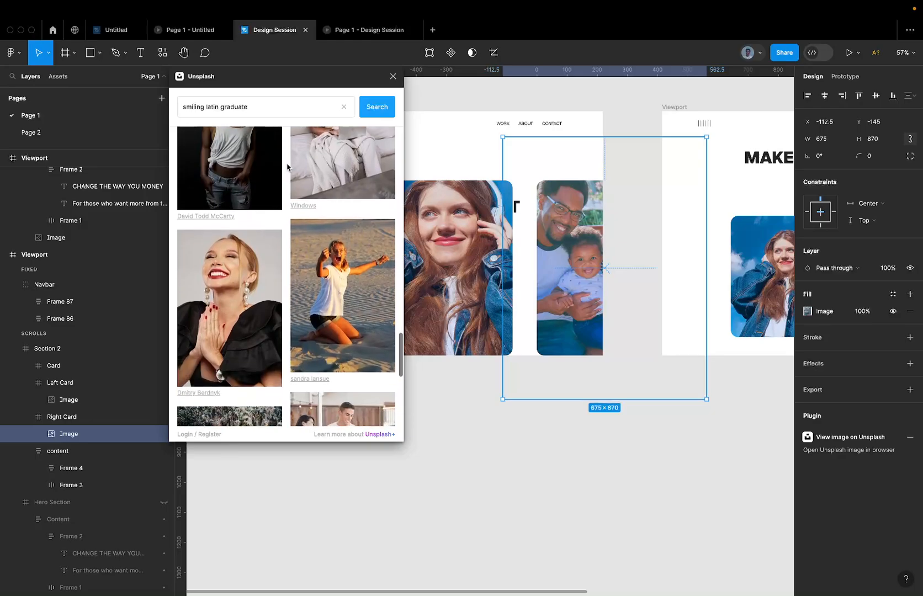
pyautogui.scroll(2, 308, 188)
pyautogui.click(325, 199)
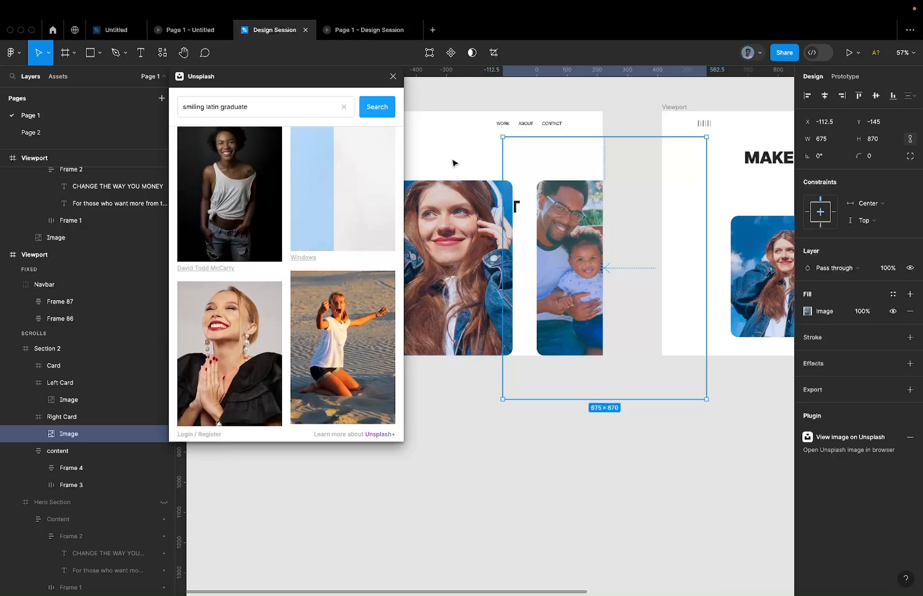
pyautogui.click(393, 76)
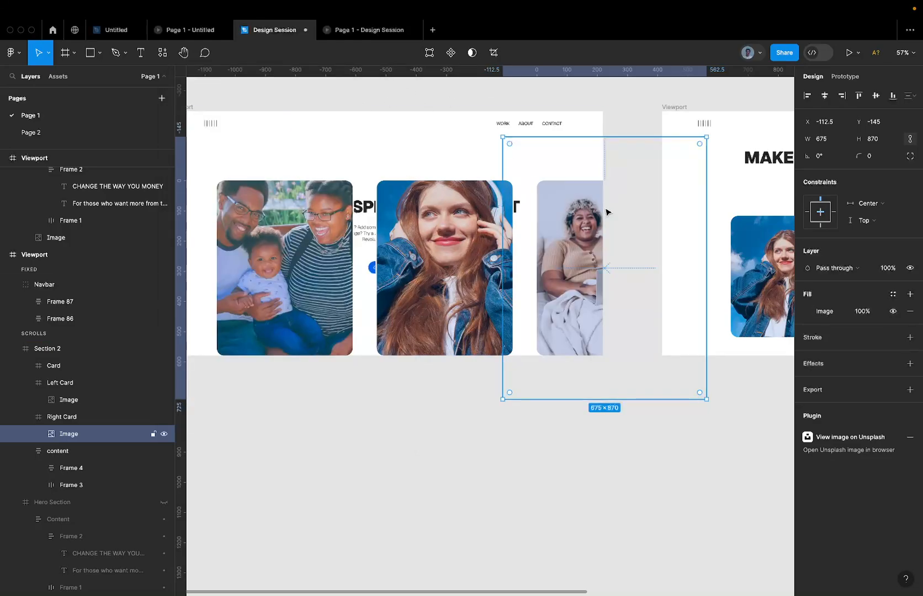
# Compare the side cards in the second Viewport with the Left Card and its image in the first Viewport
pyautogui.hscroll(2, 604, 208)
pyautogui.hscroll(3, 605, 212)
pyautogui.scroll(-3, 526, 237)
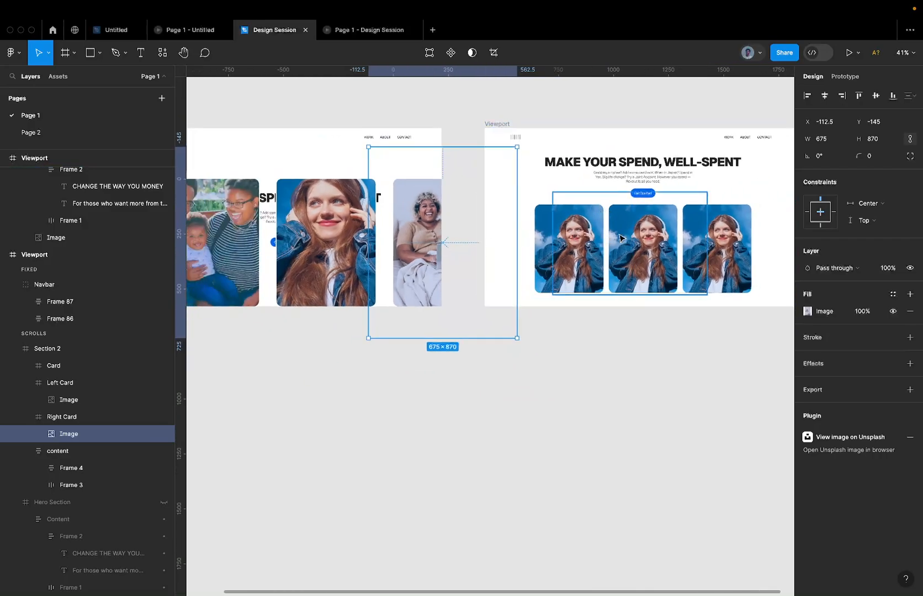
pyautogui.doubleClick(565, 235)
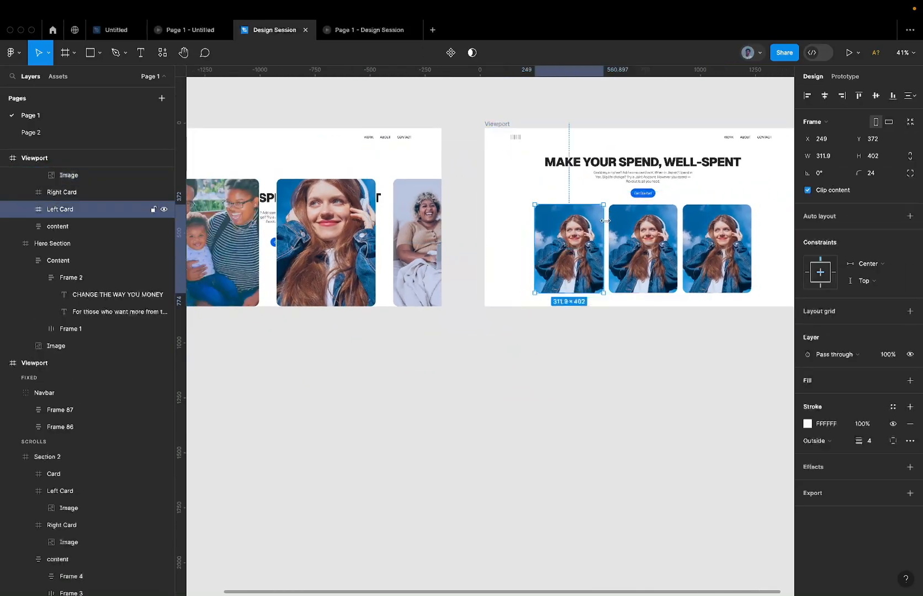
pyautogui.click(716, 230)
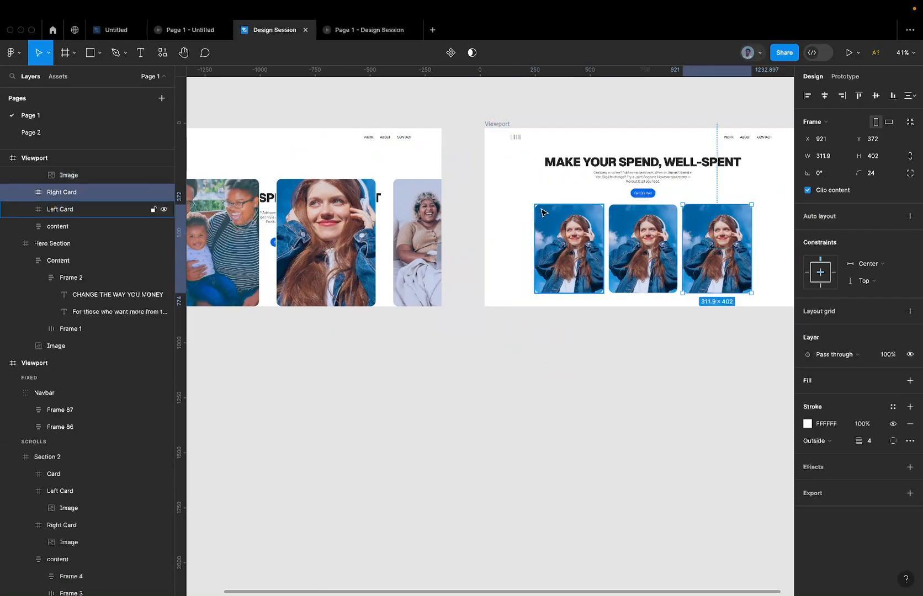
pyautogui.hscroll(-2, 531, 210)
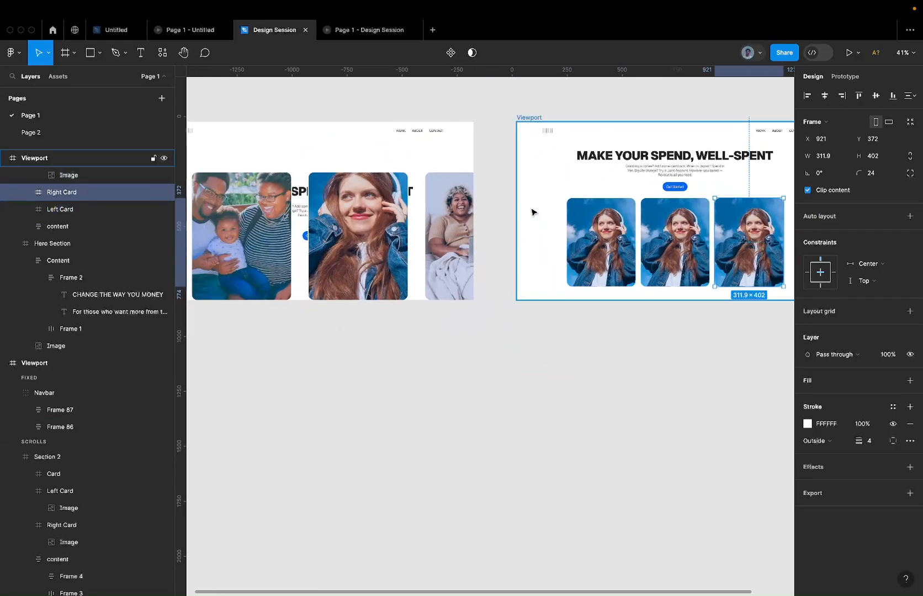
pyautogui.click(265, 230)
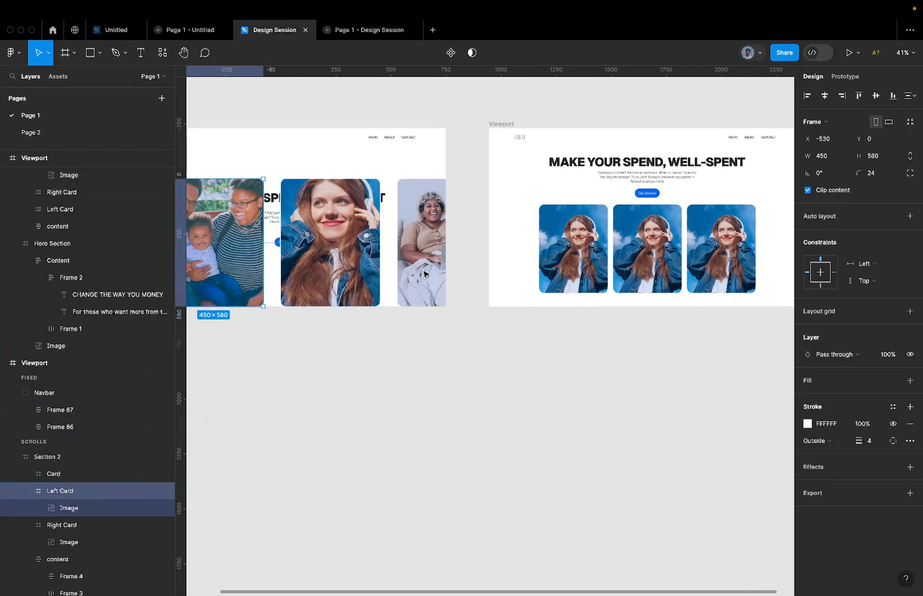
pyautogui.hscroll(-4, 420, 260)
pyautogui.click(359, 241)
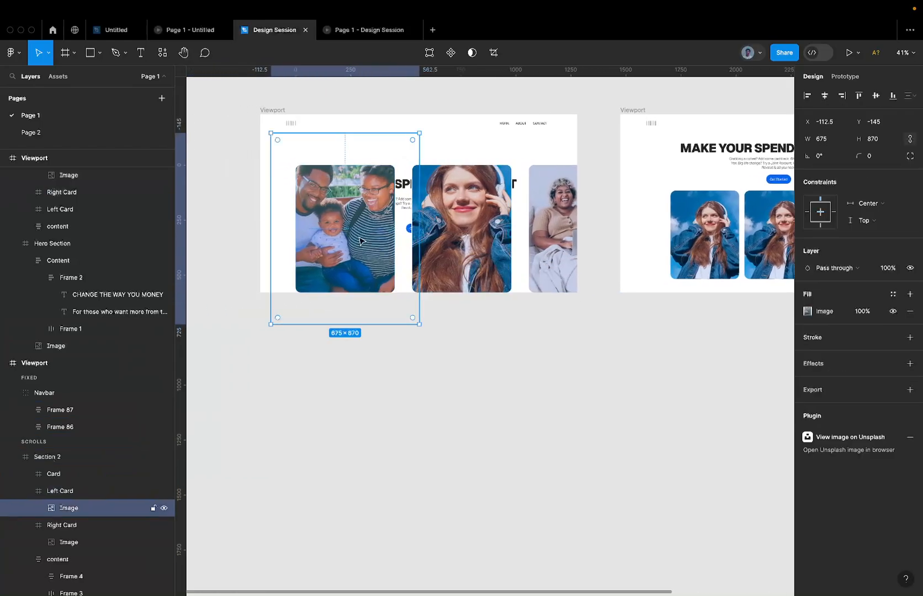
pyautogui.hscroll(3, 359, 241)
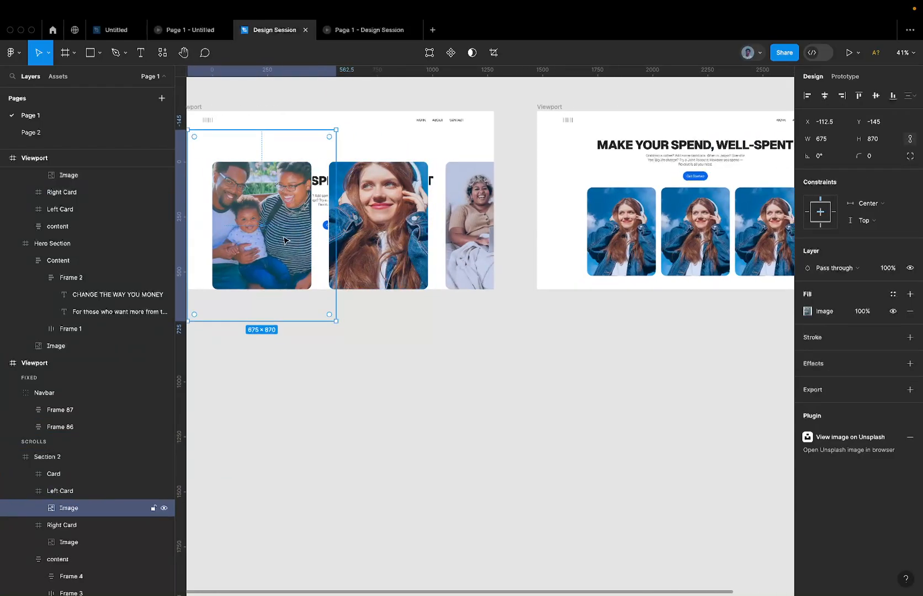
# Try pasting the first Viewport's family image into the second Viewport's Left Card, and undo it
pyautogui.click(631, 253)
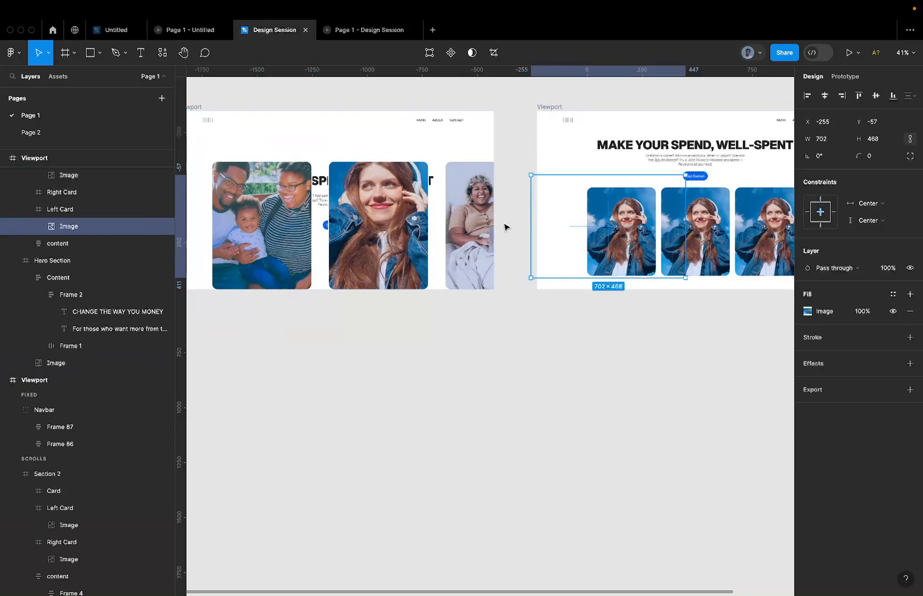
pyautogui.click(287, 203)
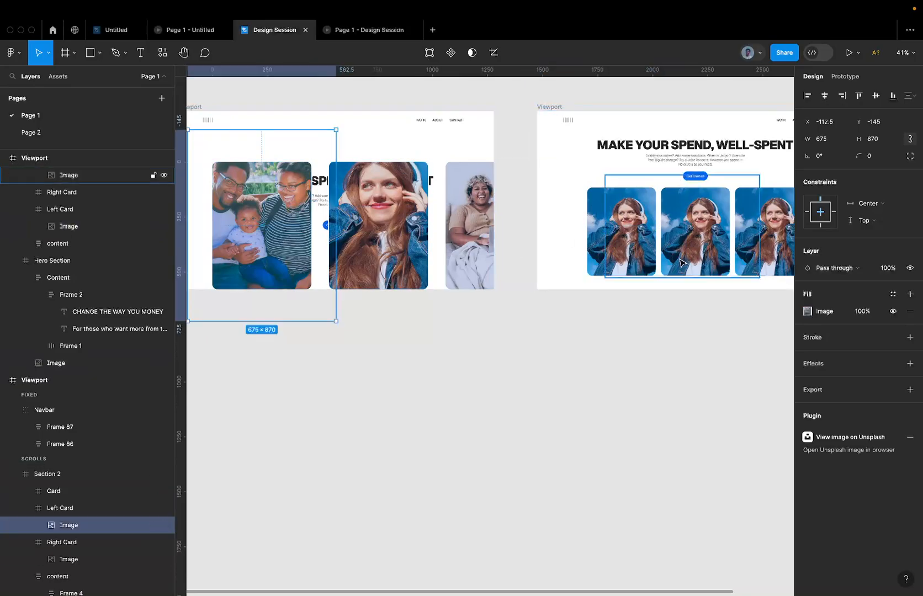
pyautogui.click(637, 249)
pyautogui.press('super+v')
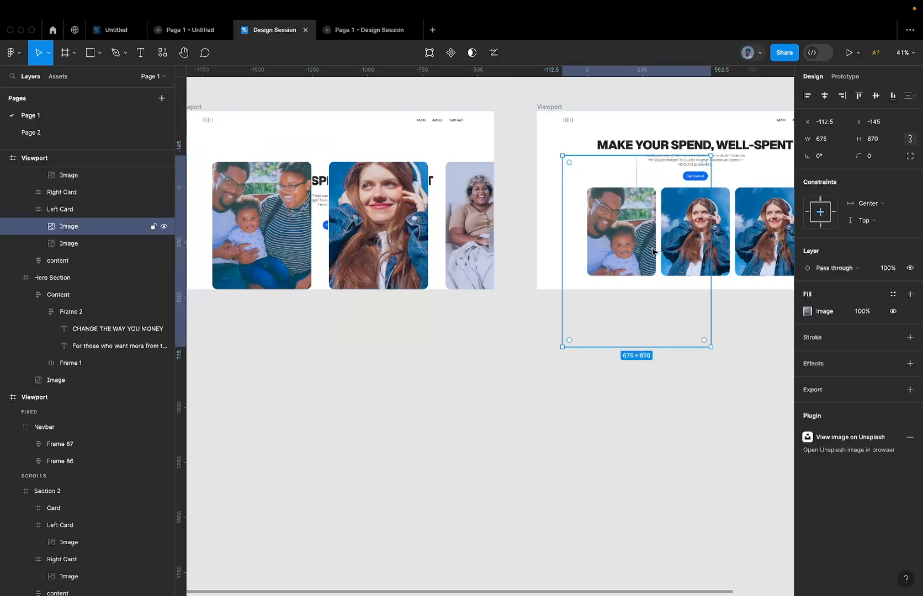
pyautogui.press('super+shift+r')
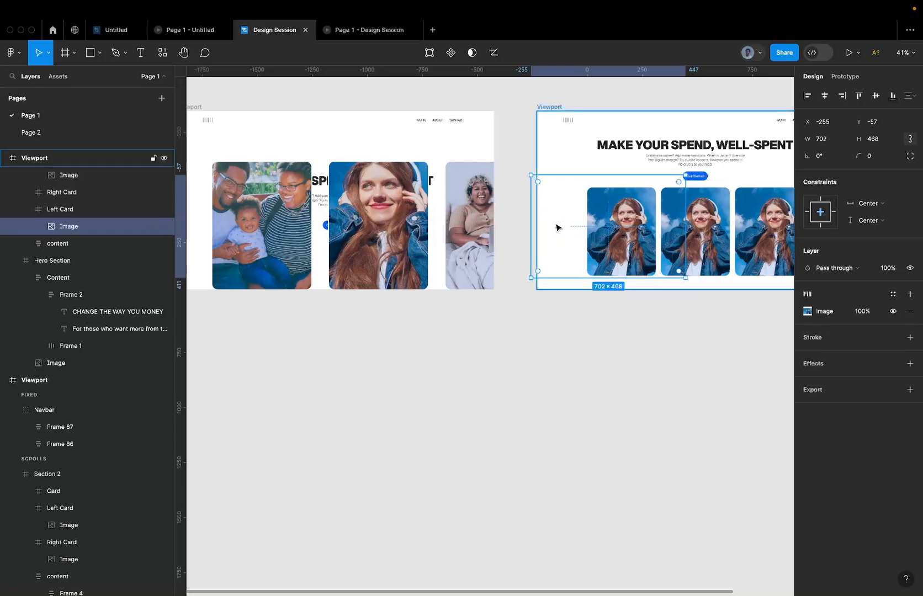
# Resize the image inside the second Viewport's Left Card to 312 × 402 so its edges match the card
pyautogui.moveTo(531, 214); pyautogui.dragTo(585, 214)
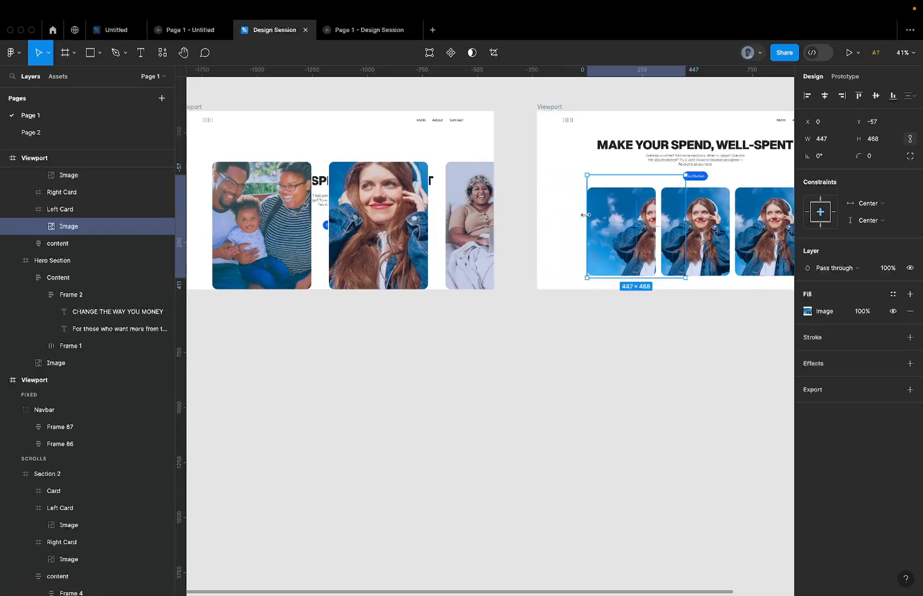
pyautogui.moveTo(685, 237); pyautogui.dragTo(655, 236)
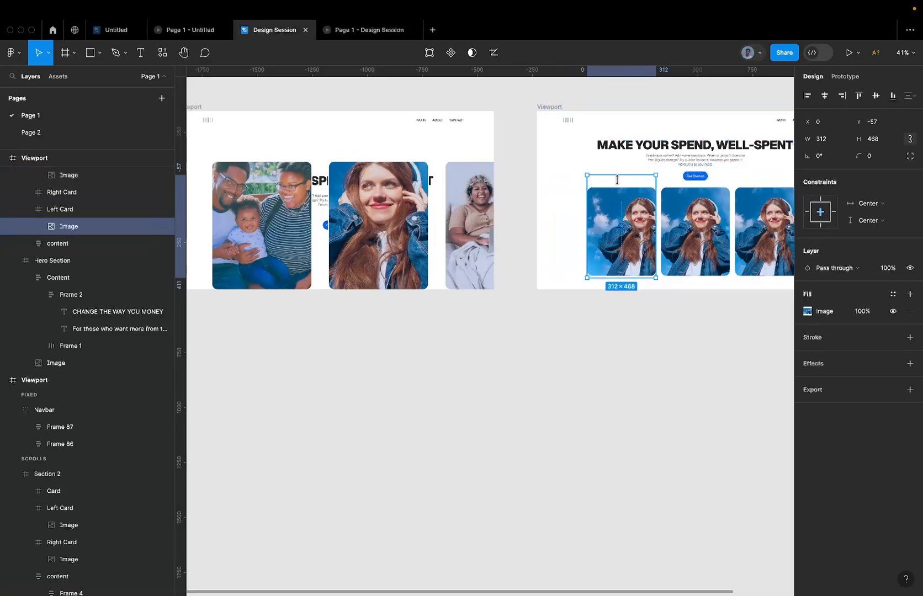
pyautogui.moveTo(617, 175); pyautogui.dragTo(617, 187)
pyautogui.scroll(5, 626, 265)
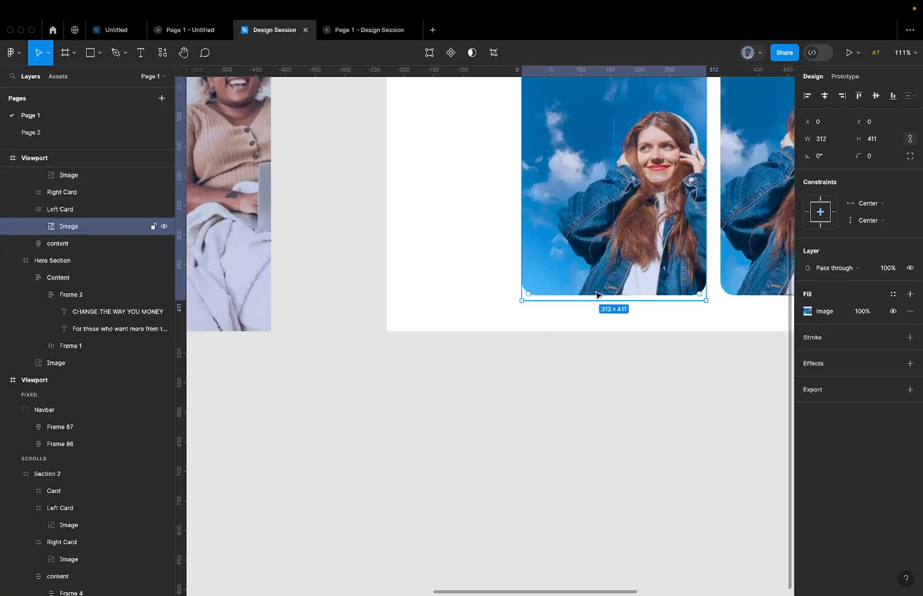
pyautogui.moveTo(585, 301); pyautogui.dragTo(585, 296)
pyautogui.scroll(-4, 586, 295)
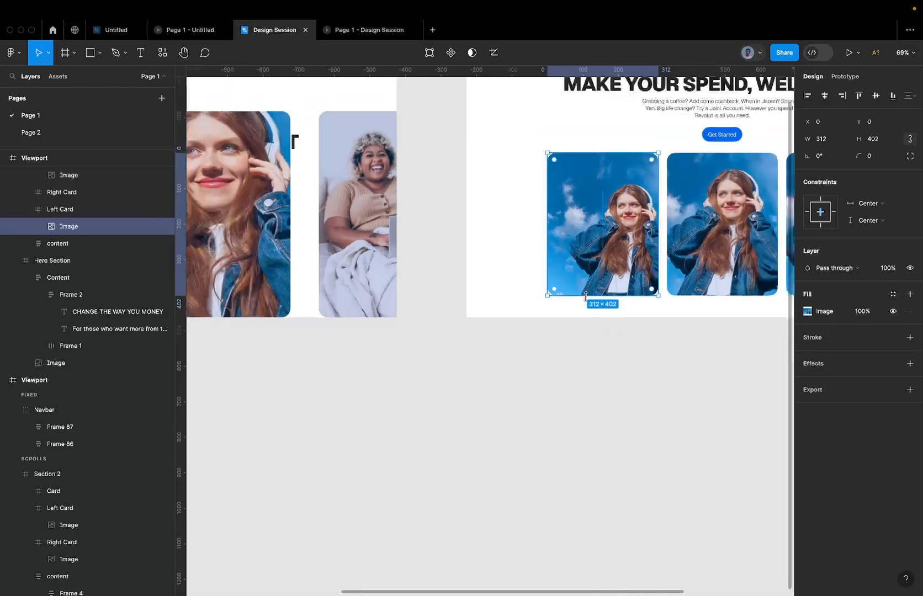
# Copy the properties of the first Viewport's Left Card image and paste them onto the second Viewport's Left Card image
pyautogui.hscroll(-10, 507, 289)
pyautogui.click(68, 525)
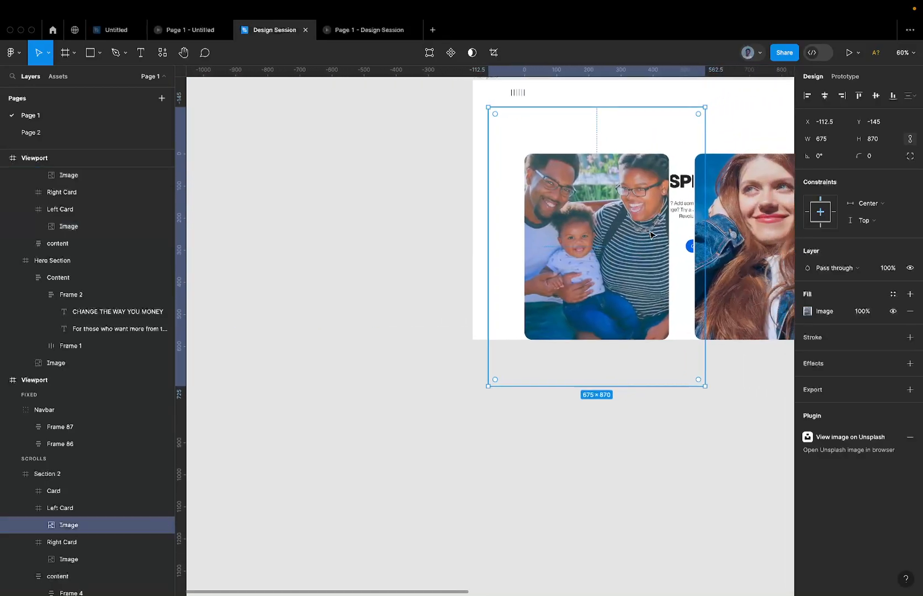
pyautogui.press('alt')
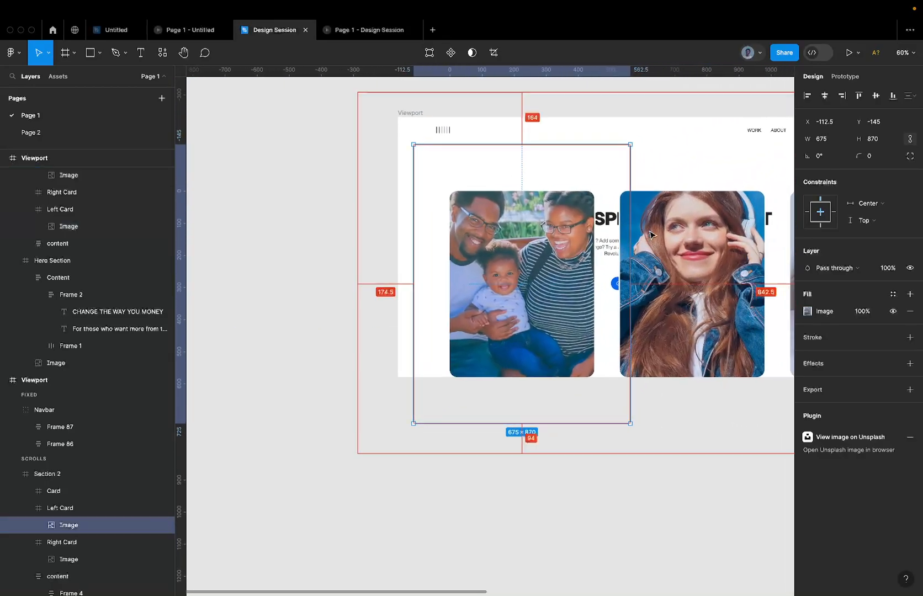
pyautogui.scroll(-5, 650, 235)
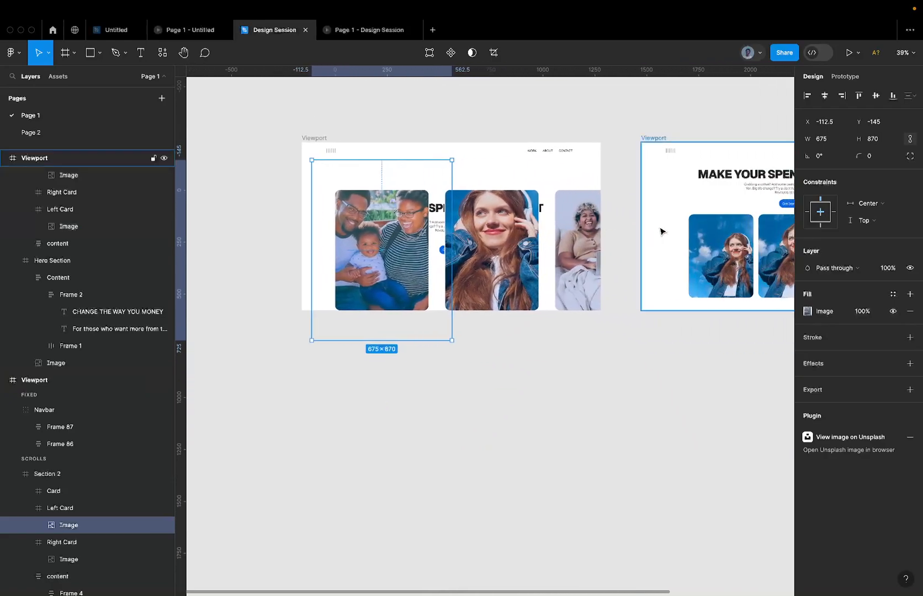
pyautogui.click(725, 245)
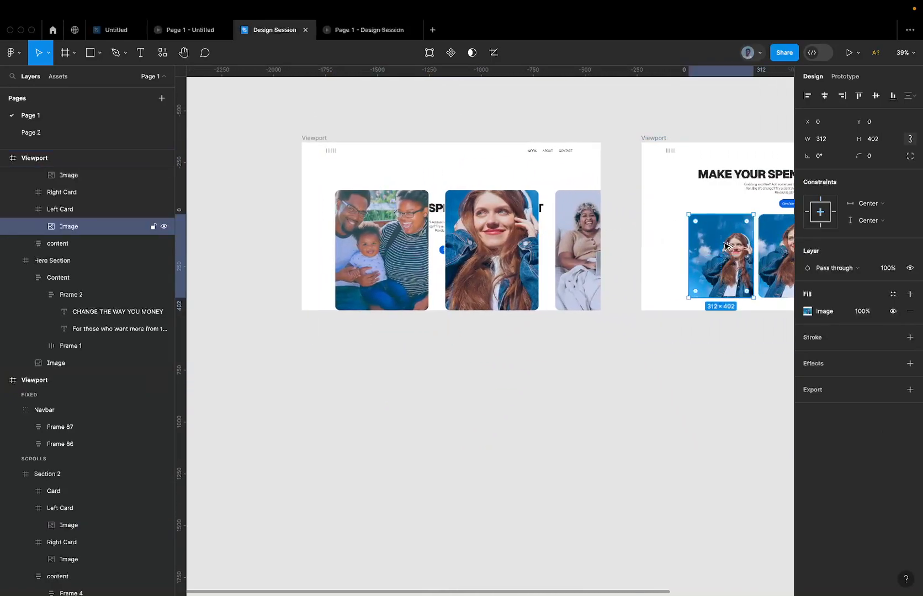
pyautogui.press('alt+super+v')
pyautogui.hscroll(1, 727, 247)
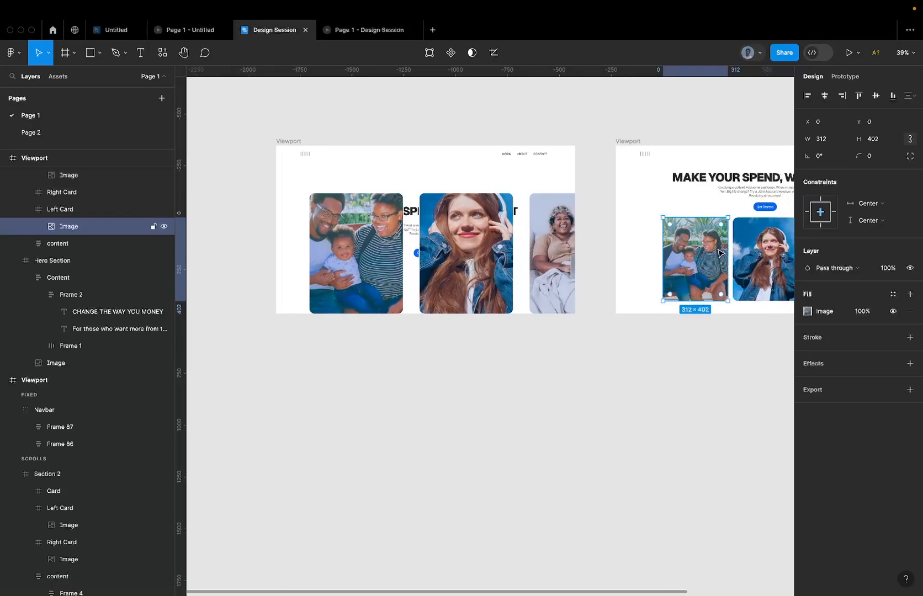
# Replace the image in the second Viewport's Right Card with a copy of its Left Card's family image
pyautogui.hscroll(4, 720, 252)
pyautogui.click(235, 270)
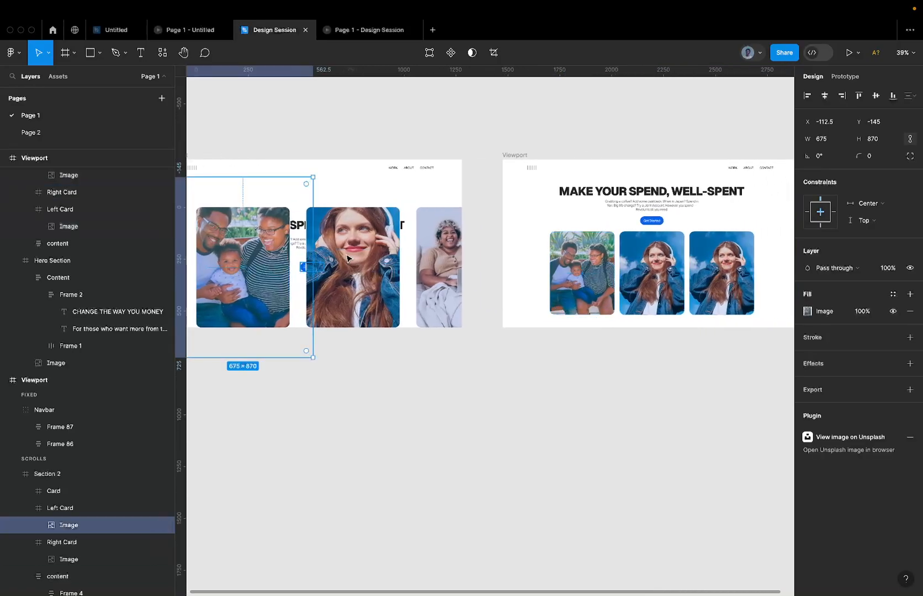
pyautogui.click(614, 264)
pyautogui.click(633, 260)
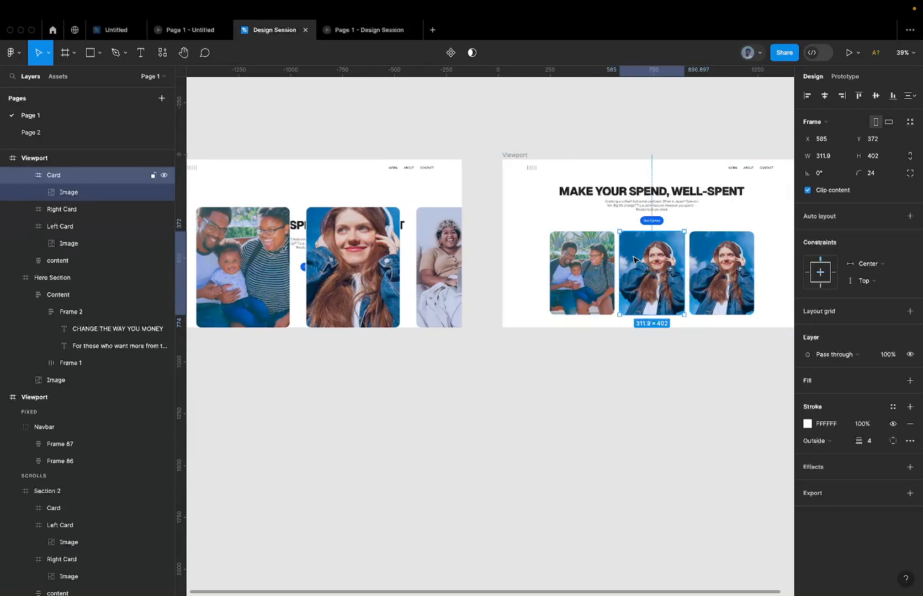
pyautogui.click(591, 268)
pyautogui.click(716, 257)
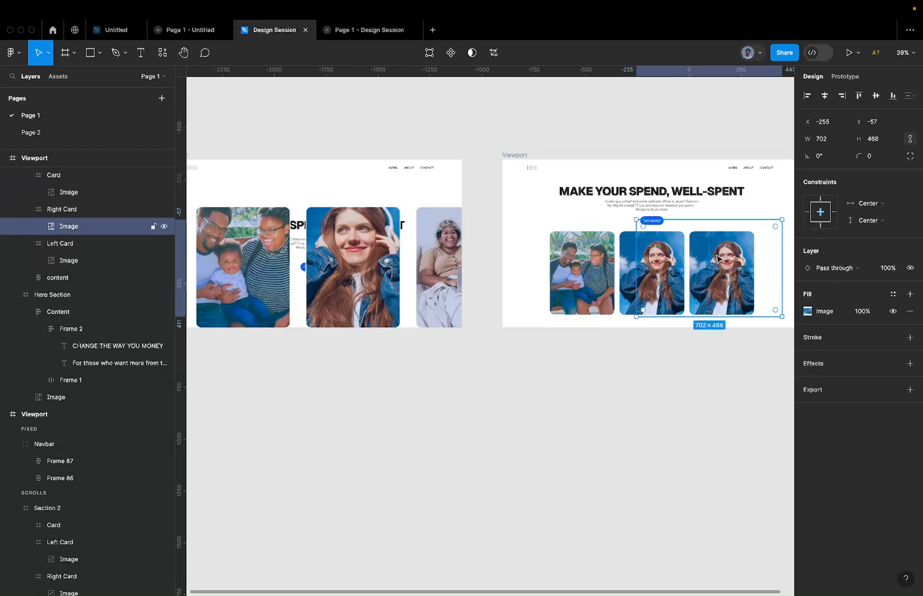
pyautogui.rightClick(717, 258)
pyautogui.click(740, 287)
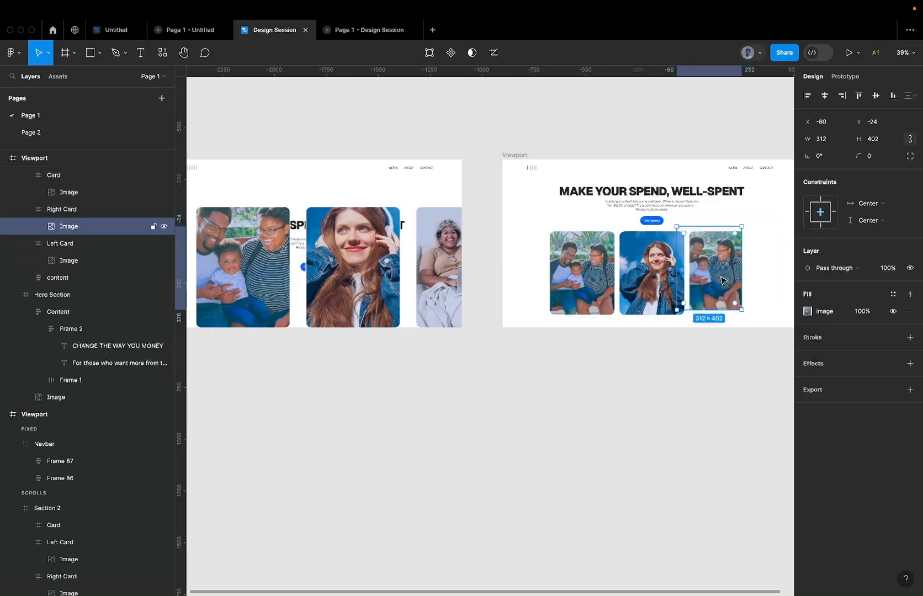
# Align the replaced image to the left and top edges of the second Viewport's Right Card
pyautogui.click(808, 212)
pyautogui.click(807, 95)
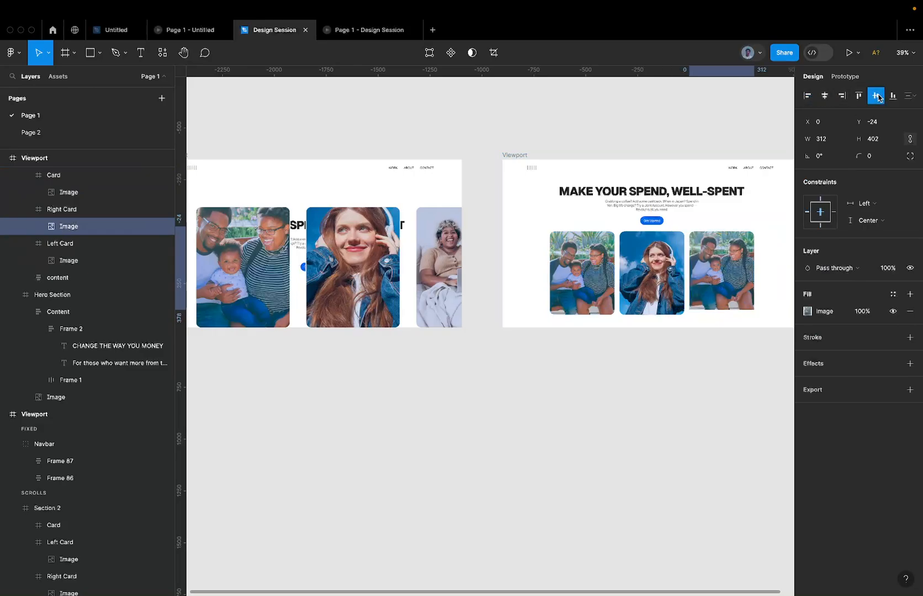
pyautogui.click(858, 96)
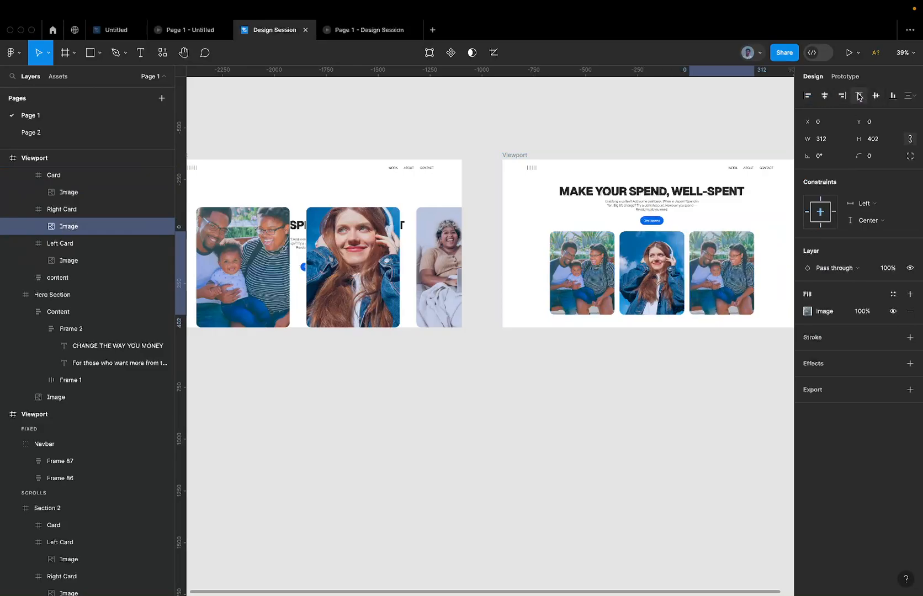
# Copy the properties of the first Viewport's Right Card image and paste them onto the second Viewport's Right Card image
pyautogui.click(434, 264)
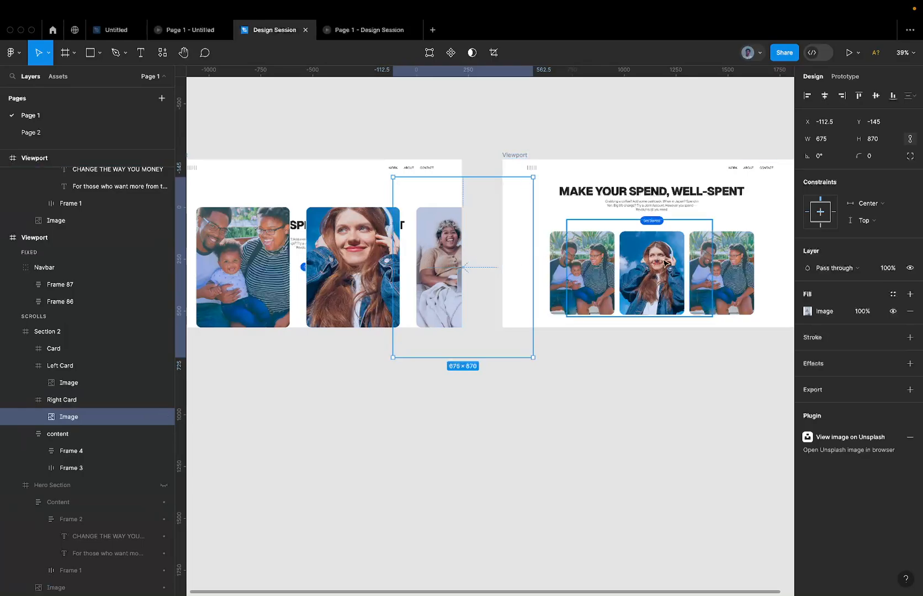
pyautogui.click(715, 263)
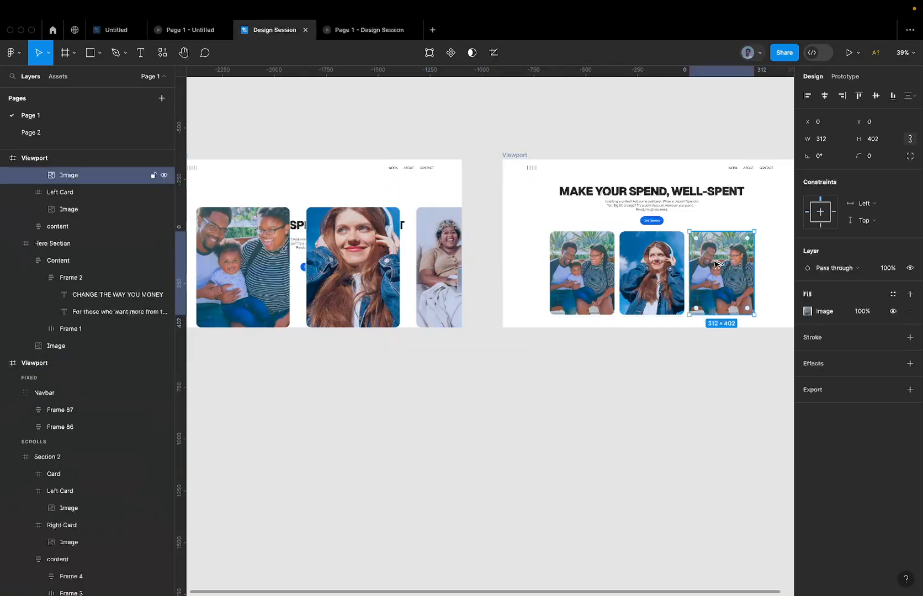
pyautogui.press('alt+super+v')
pyautogui.scroll(5, 714, 262)
pyautogui.hscroll(1, 713, 262)
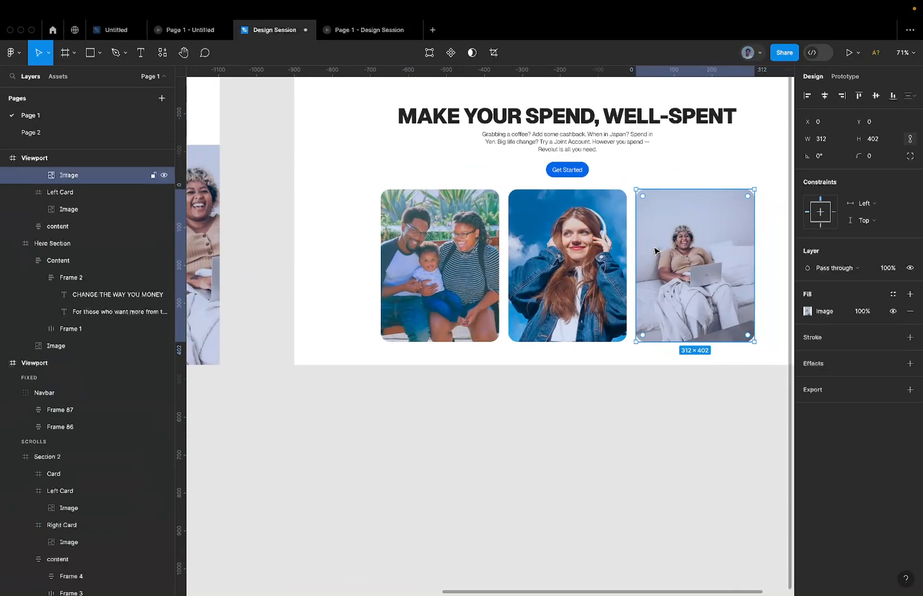
# Select the Card, Right Card and Left Card in the second Viewport and wrap them in a new frame
pyautogui.click(617, 240)
pyautogui.keyDown('shift'); pyautogui.click(679, 241); pyautogui.keyUp('shift')
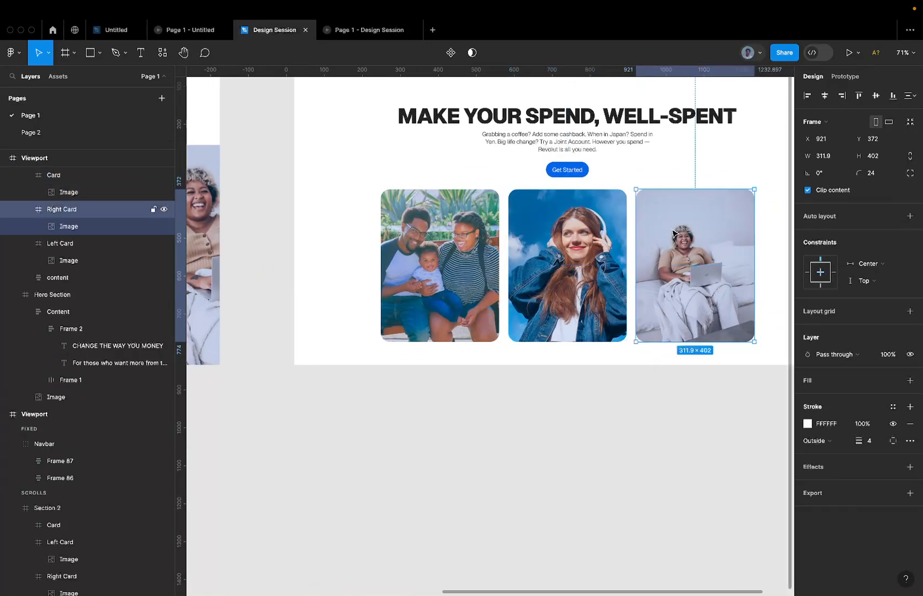
pyautogui.scroll(-5, 562, 240)
pyautogui.keyDown('shift'); pyautogui.click(548, 240); pyautogui.keyUp('shift')
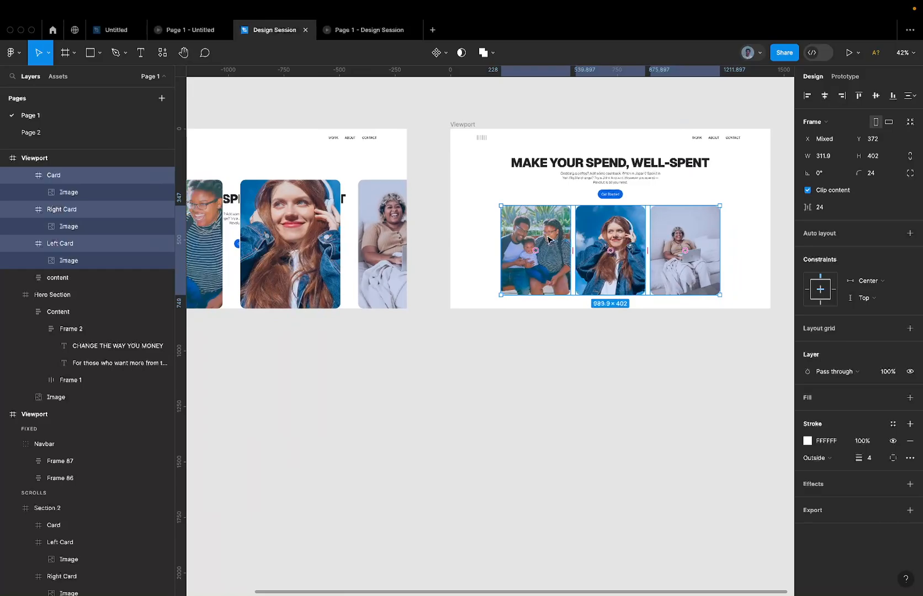
pyautogui.rightClick(548, 240)
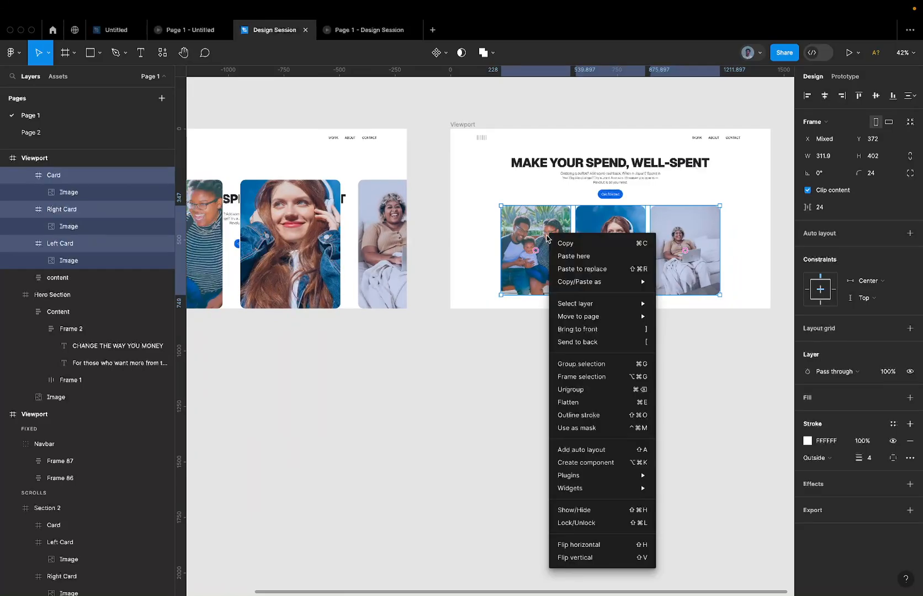
pyautogui.click(601, 377)
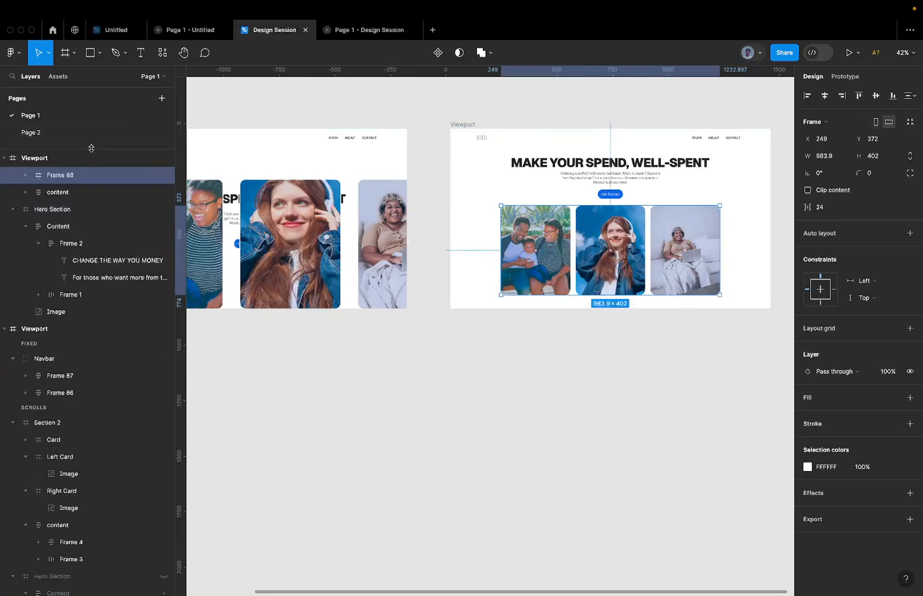
# Rename the new frame around the second Viewport's three cards to "cards"
pyautogui.doubleClick(65, 178)
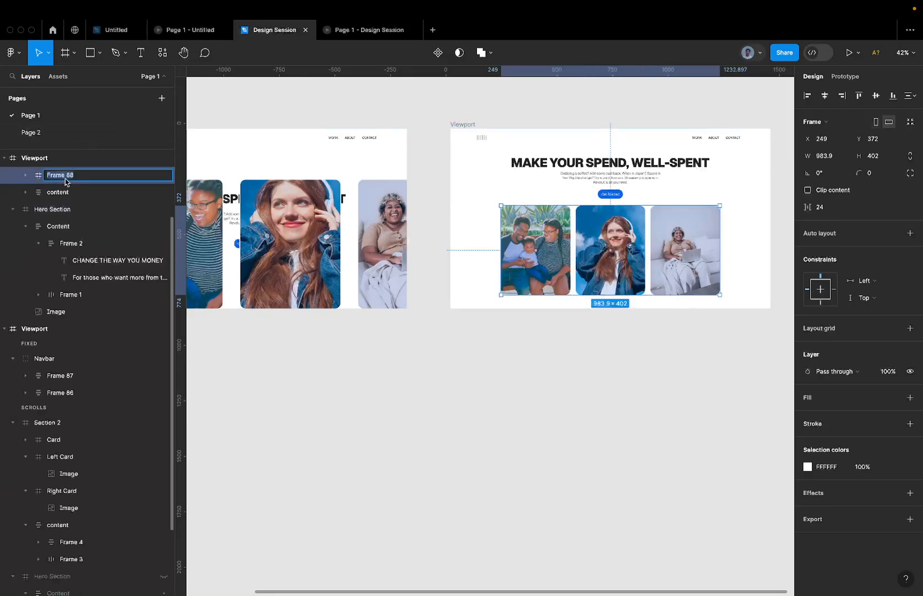
pyautogui.write('cards')
pyautogui.press('Return')
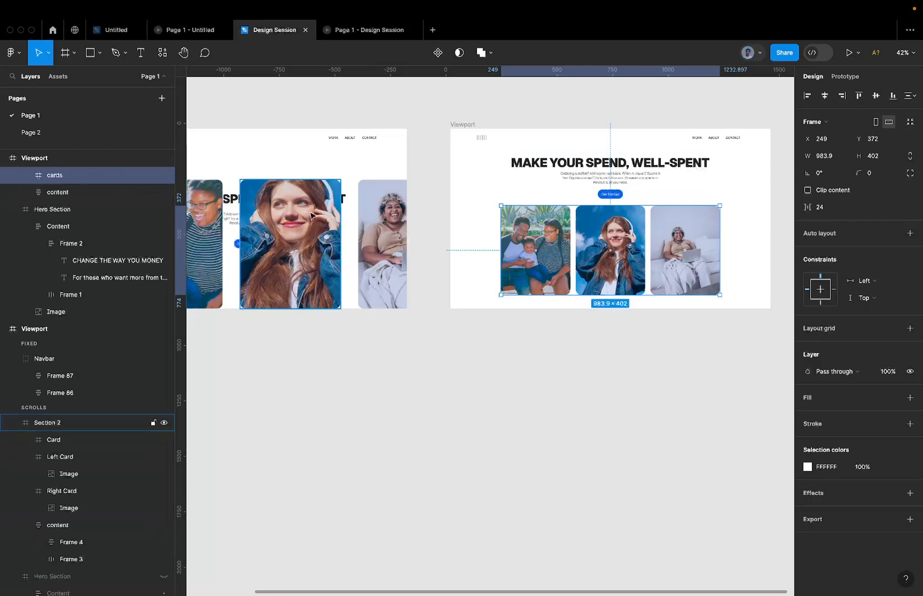
pyautogui.hscroll(-2, 340, 216)
pyautogui.click(340, 215)
pyautogui.doubleClick(272, 220)
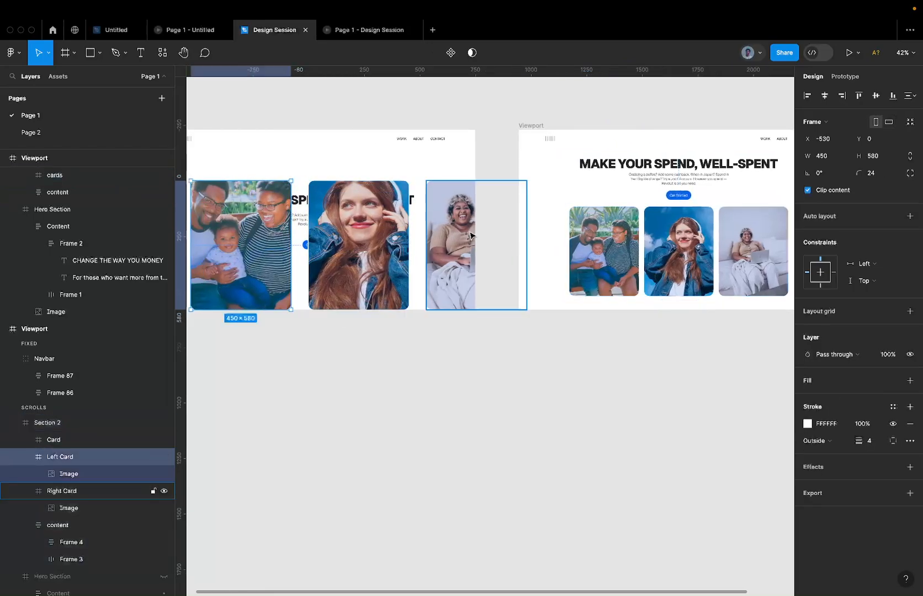
pyautogui.keyDown('shift'); pyautogui.click(441, 235); pyautogui.keyUp('shift')
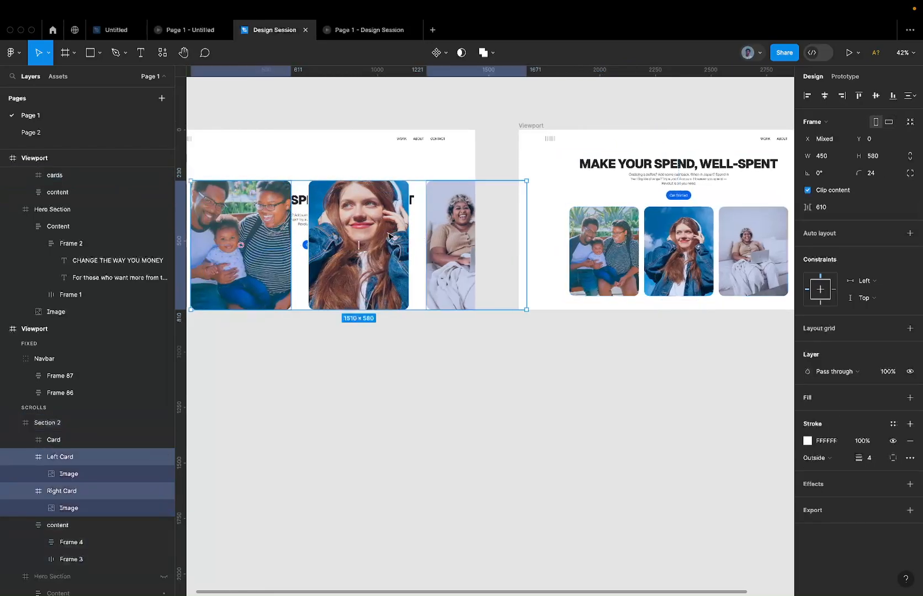
pyautogui.click(133, 423)
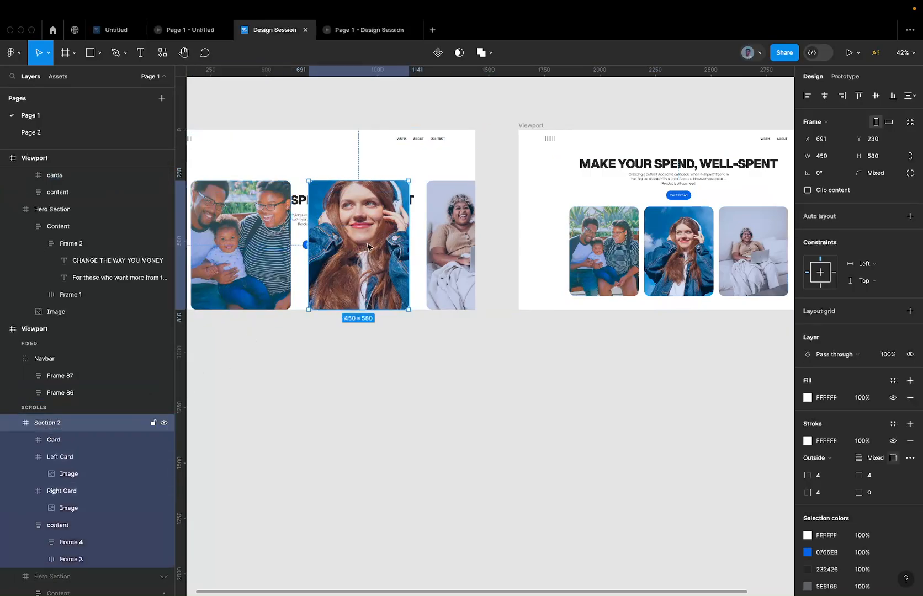
pyautogui.click(78, 439)
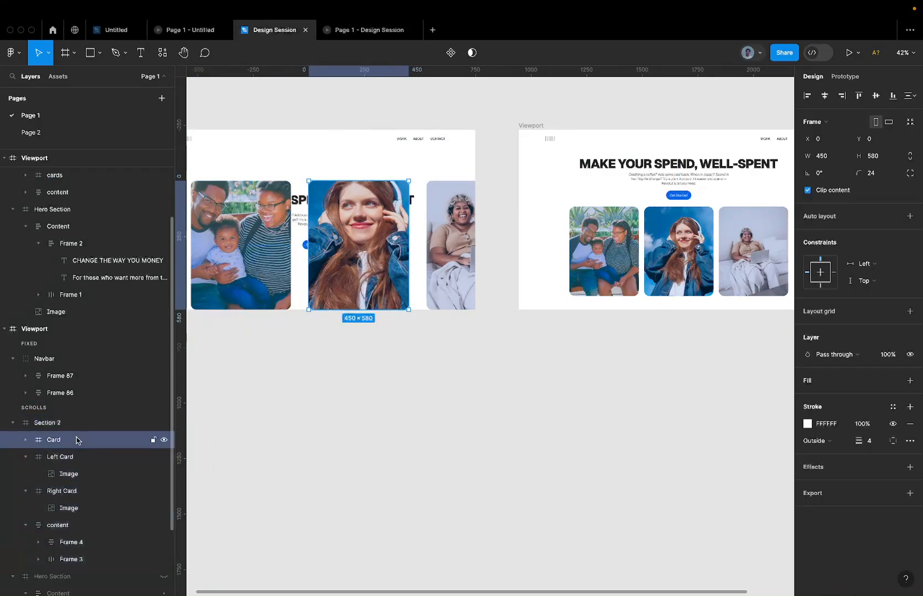
pyautogui.keyDown('shift'); pyautogui.click(74, 457); pyautogui.keyUp('shift')
pyautogui.click(72, 494)
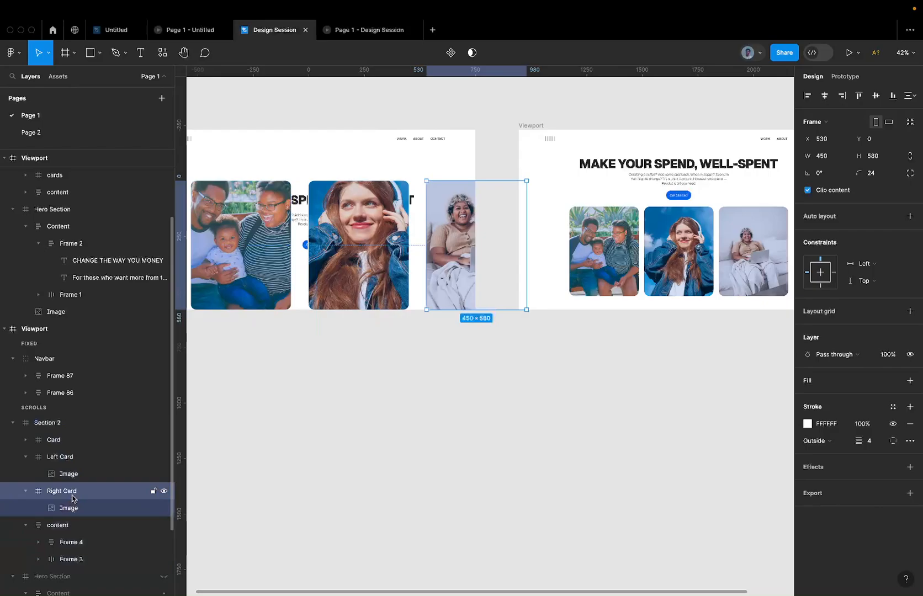
pyautogui.click(74, 461)
# Select the Card, Left Card and Right Card in the first Viewport's Section 2 and wrap them in a frame
pyautogui.click(66, 440)
pyautogui.keyDown('shift'); pyautogui.click(63, 457); pyautogui.keyUp('shift')
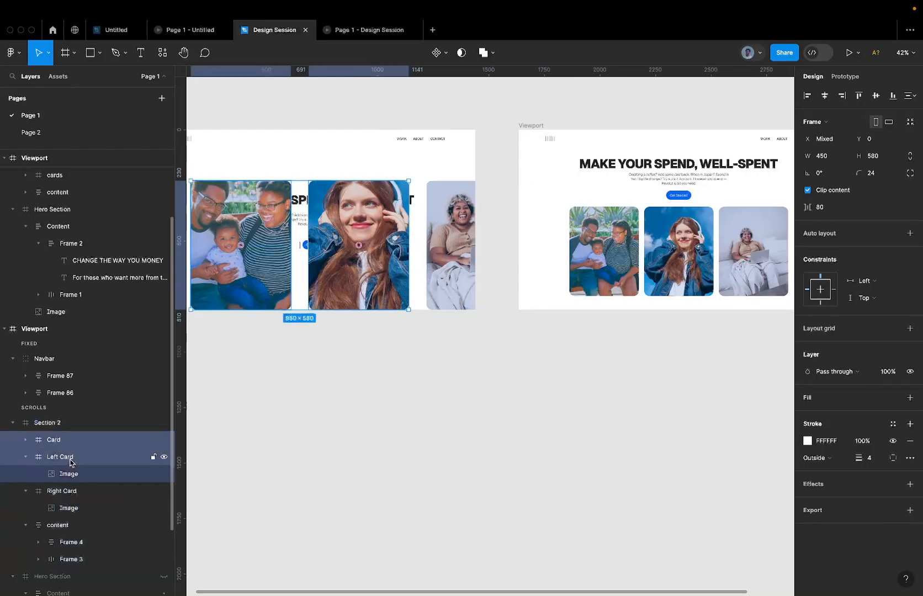
pyautogui.keyDown('shift'); pyautogui.click(65, 492); pyautogui.keyUp('shift')
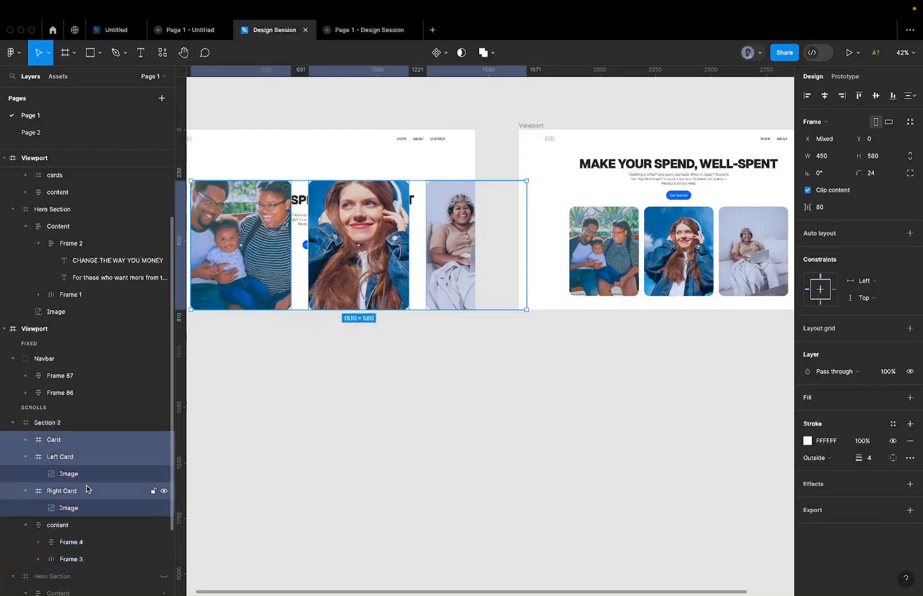
pyautogui.rightClick(375, 235)
pyautogui.moveTo(423, 284)
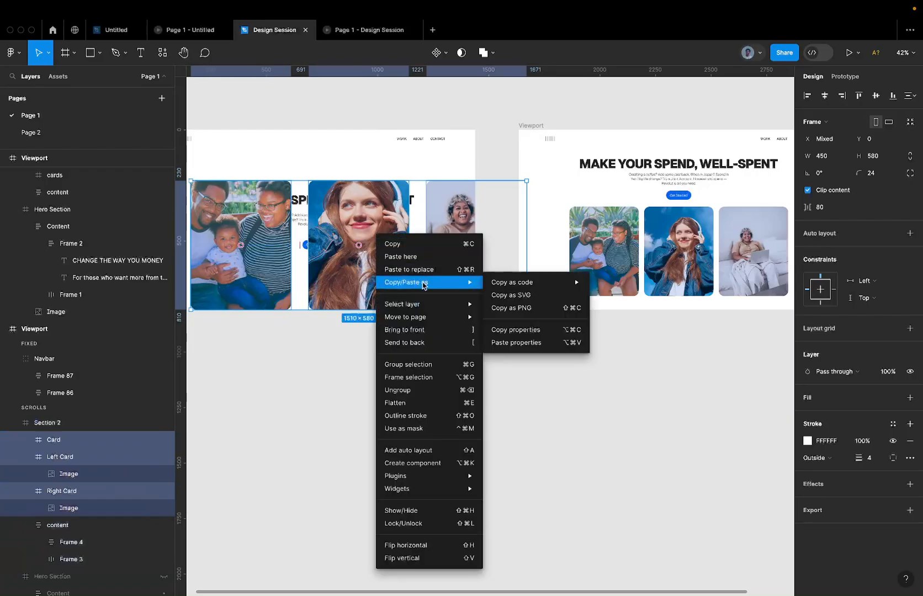
pyautogui.click(415, 377)
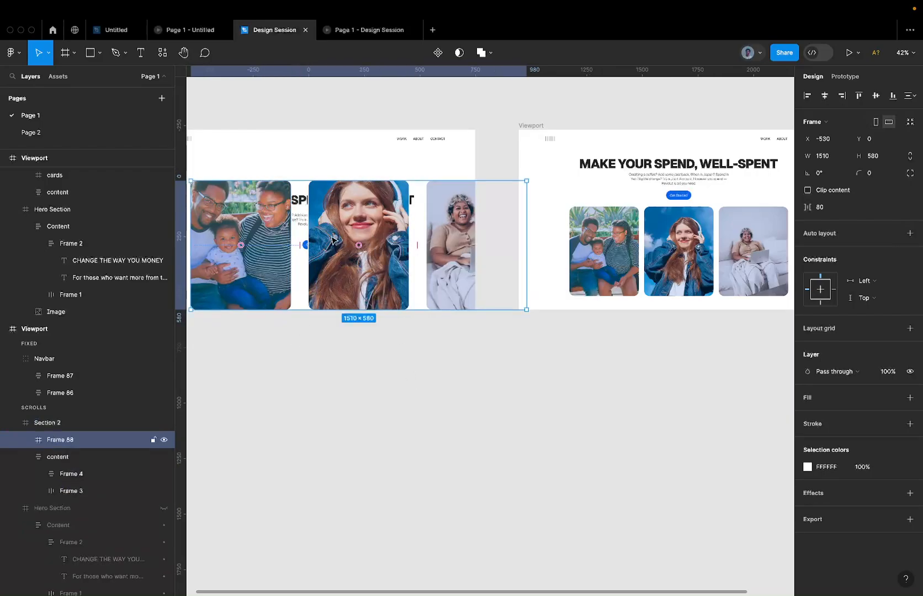
# Rename the new card frame in the first Viewport's Section 2 to "cards"
pyautogui.hotkey('ctrl', 'r')
pyautogui.press('BackSpace')
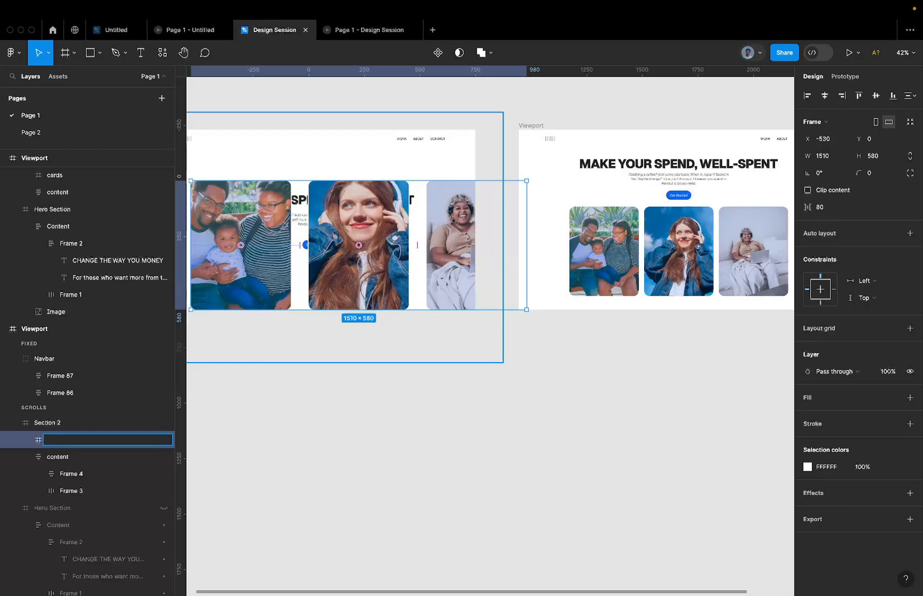
pyautogui.press('Return')
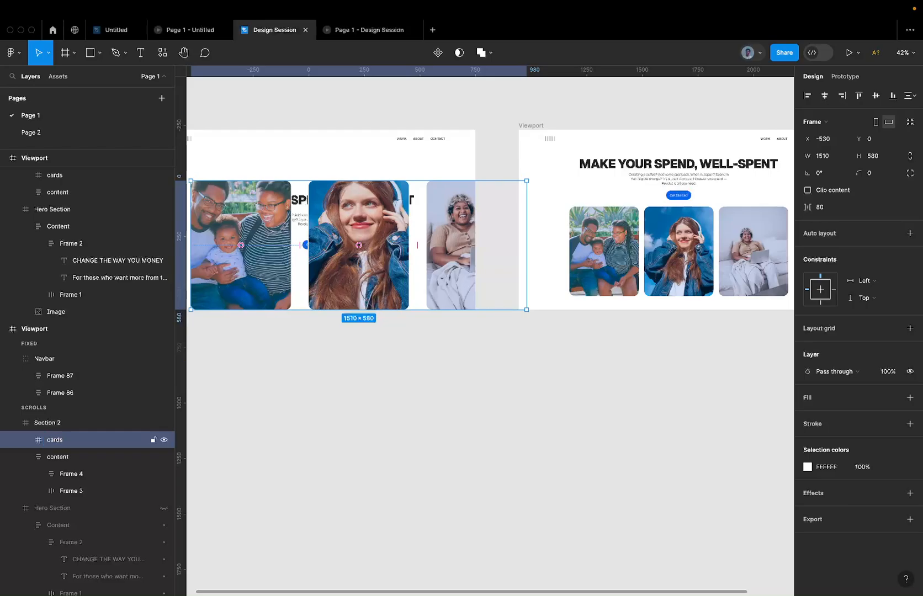
# Rename the "cards" frames in both Viewports' Section 2 to "c"
pyautogui.doubleClick(586, 235)
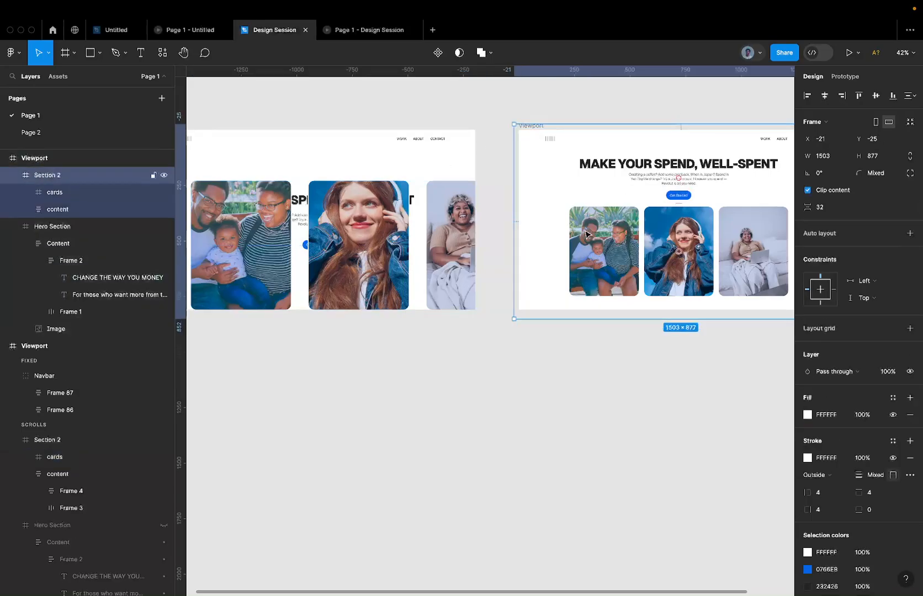
pyautogui.doubleClick(55, 198)
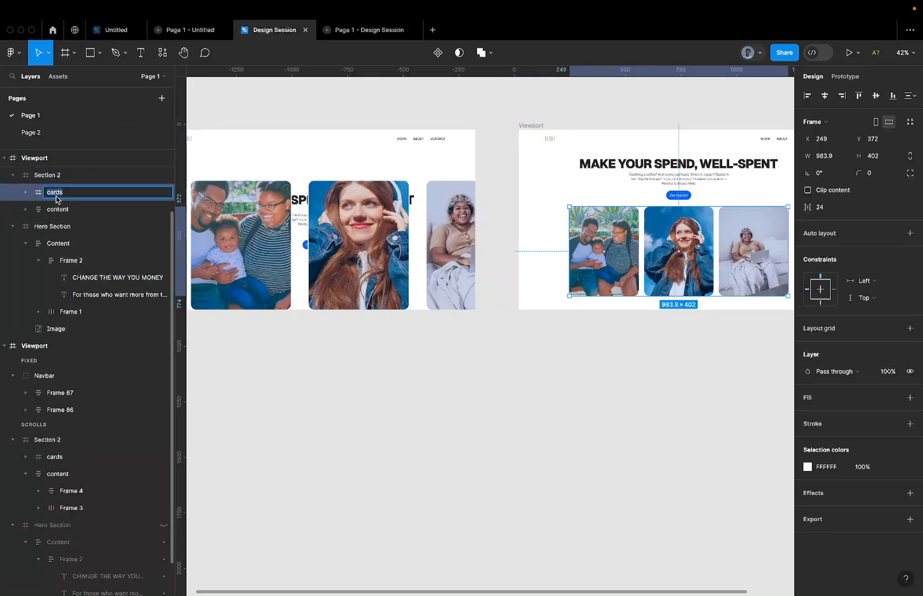
pyautogui.write('c')
pyautogui.click(52, 457)
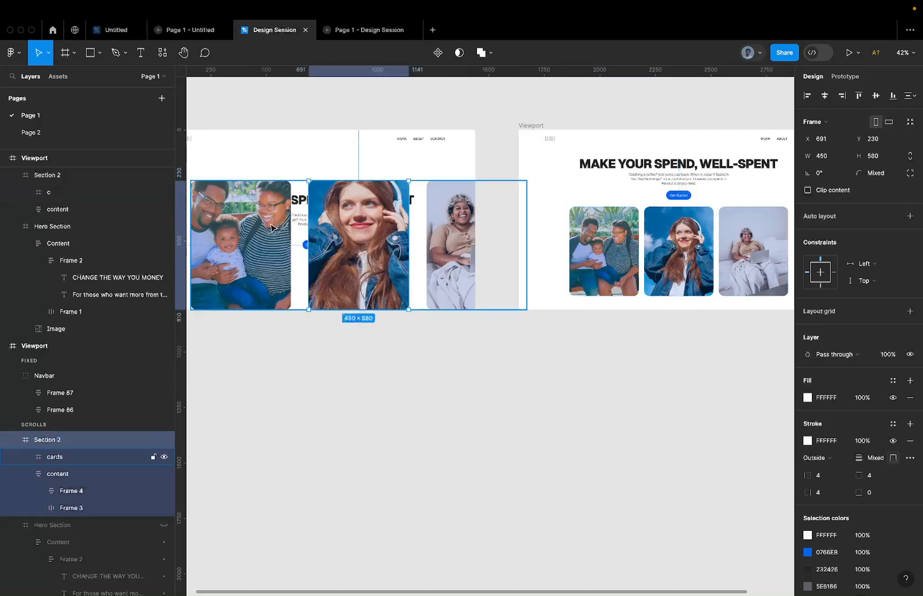
pyautogui.doubleClick(52, 457)
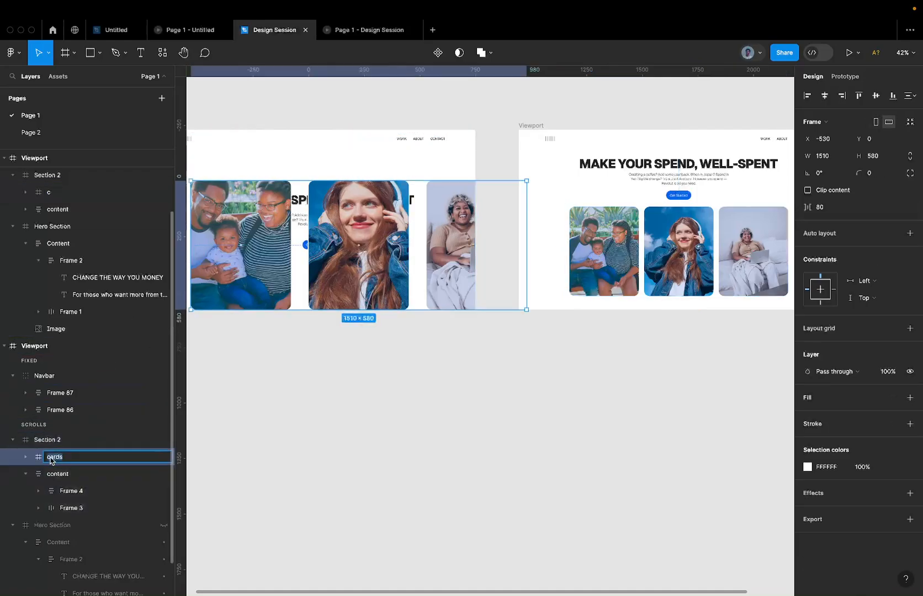
pyautogui.write('c')
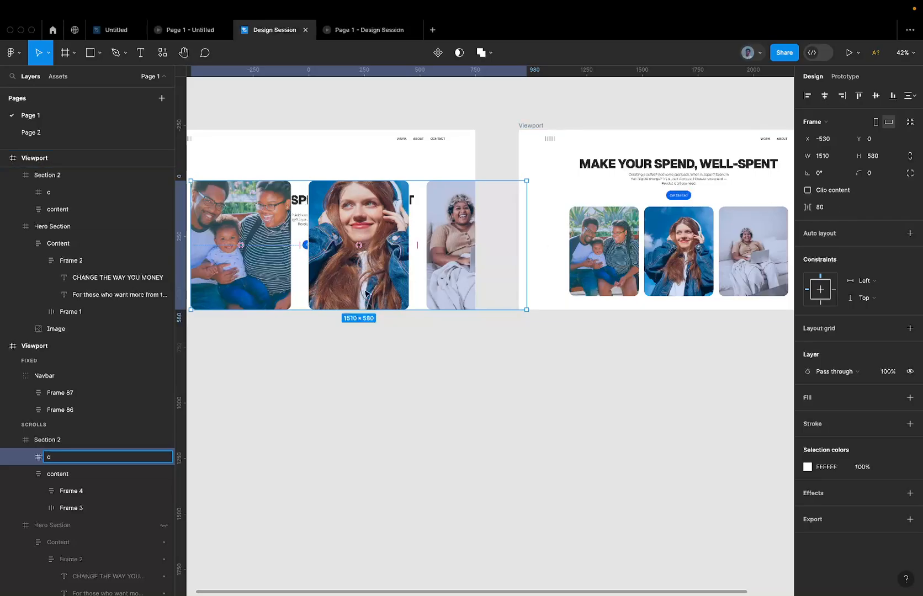
pyautogui.press('Return')
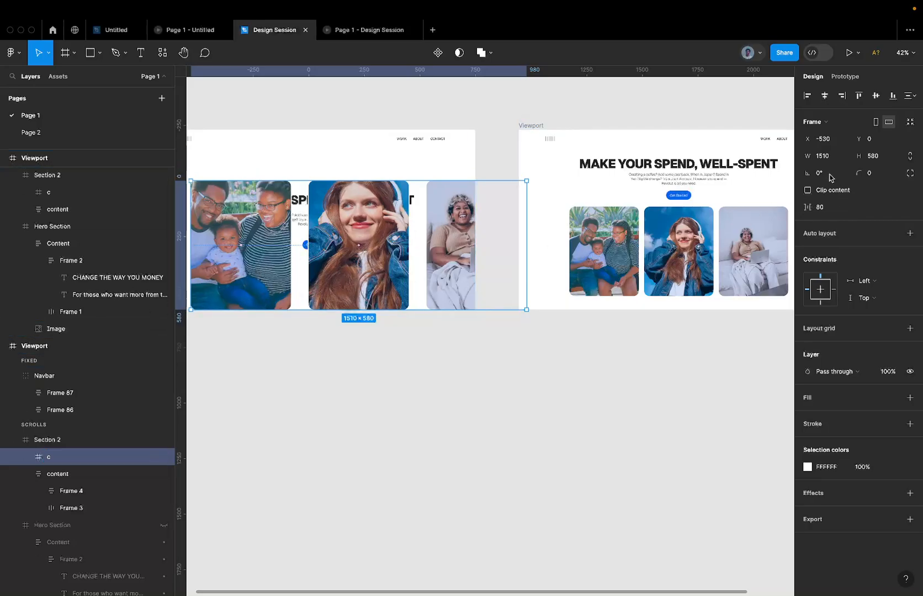
# Convert the "c" card frames in the first and second Viewports from Frame to Group
pyautogui.click(833, 129)
pyautogui.click(832, 136)
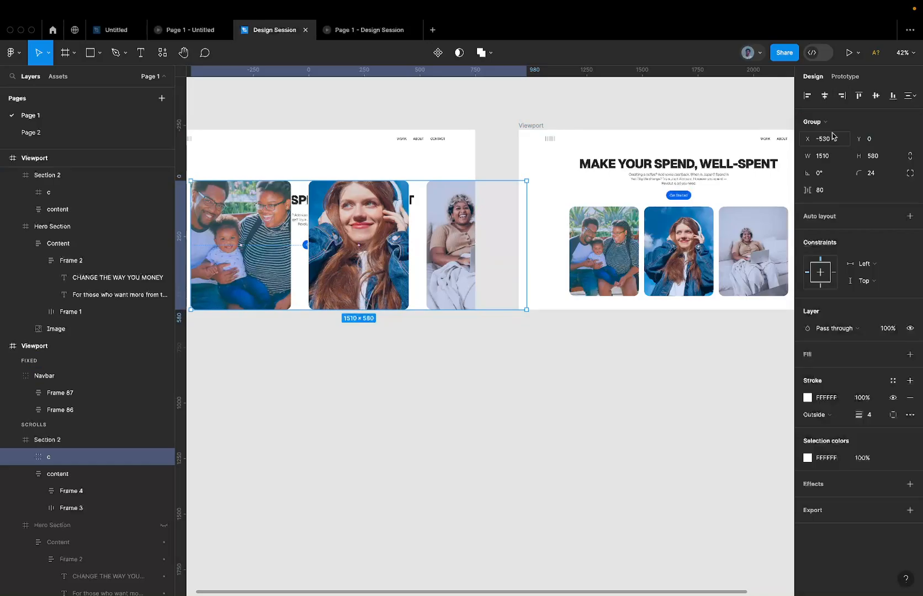
pyautogui.click(642, 238)
pyautogui.click(642, 238)
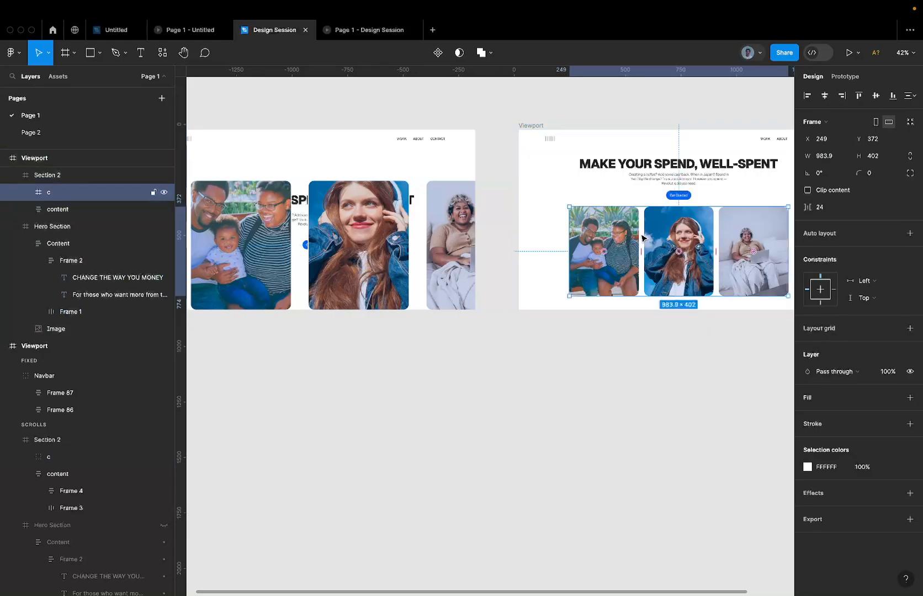
pyautogui.click(820, 126)
pyautogui.click(826, 134)
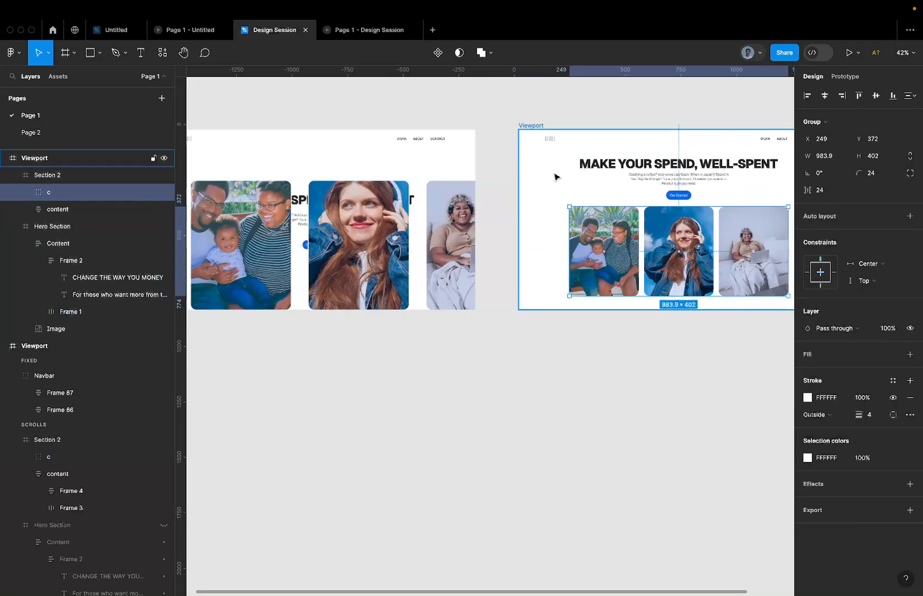
# Check the layer order of the Card, Left Card and Right Card inside the first Viewport's "c" group
pyautogui.click(451, 243)
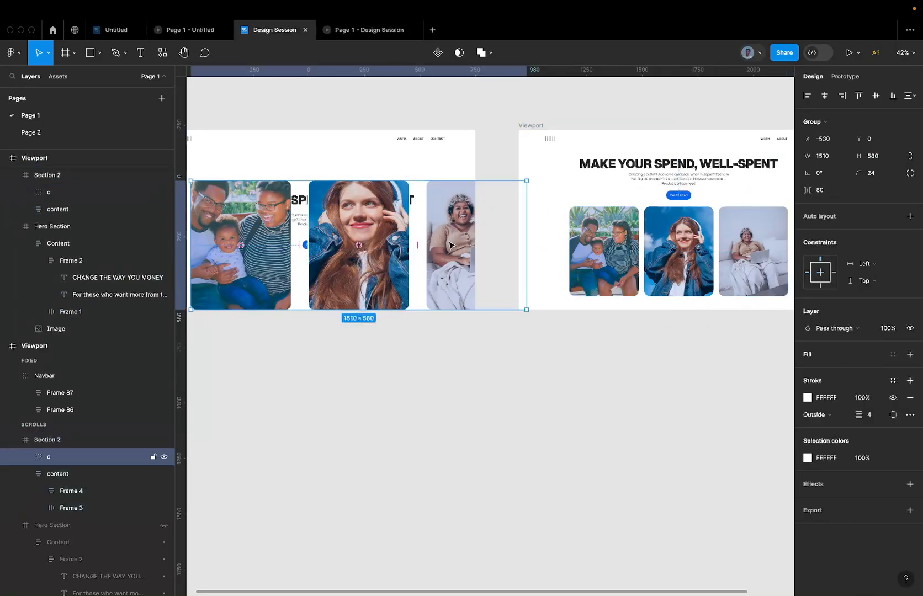
pyautogui.doubleClick(451, 244)
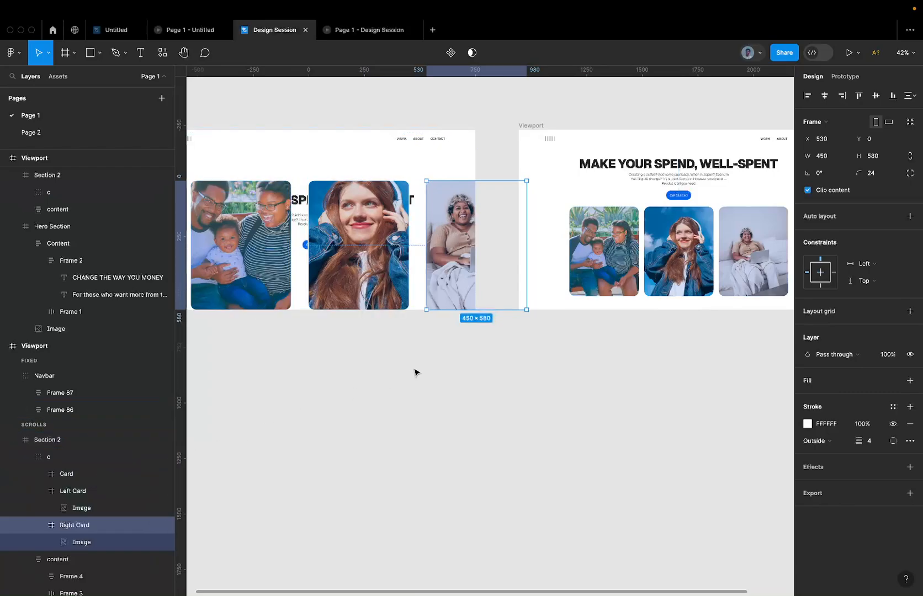
pyautogui.click(83, 475)
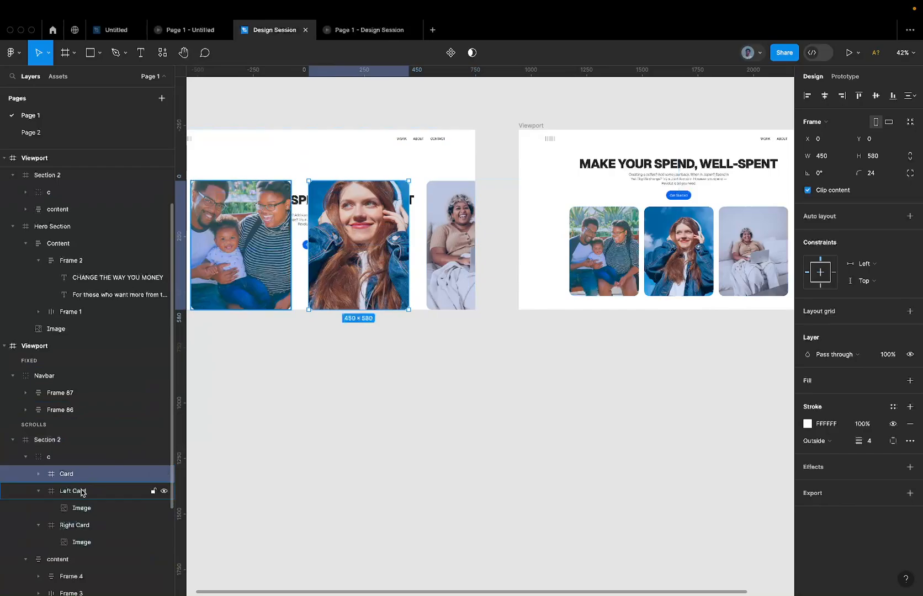
pyautogui.click(83, 491)
pyautogui.click(83, 525)
# Reorder the layers in the second Viewport's "c" group to Left Card, Card, Right Card
pyautogui.click(706, 272)
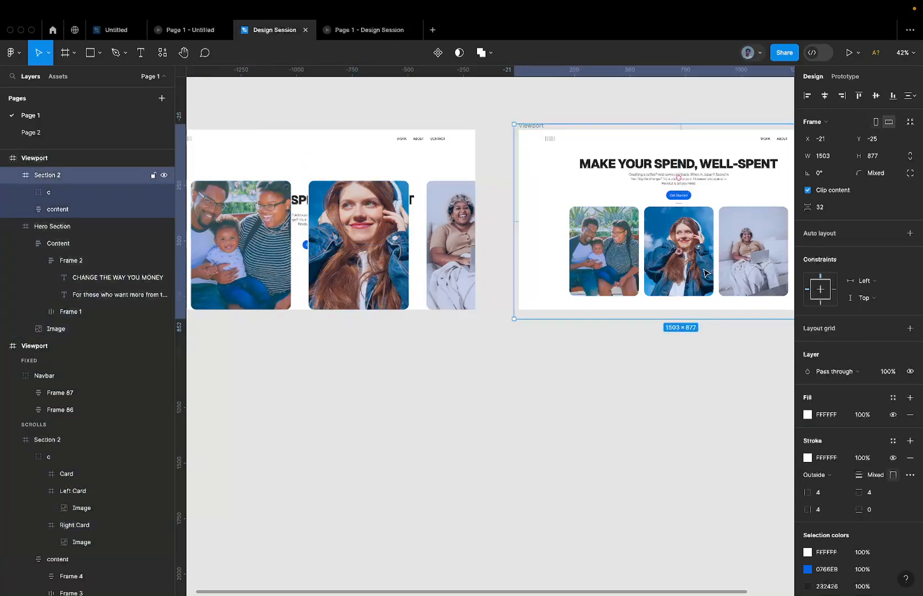
pyautogui.click(706, 272)
pyautogui.press('Return')
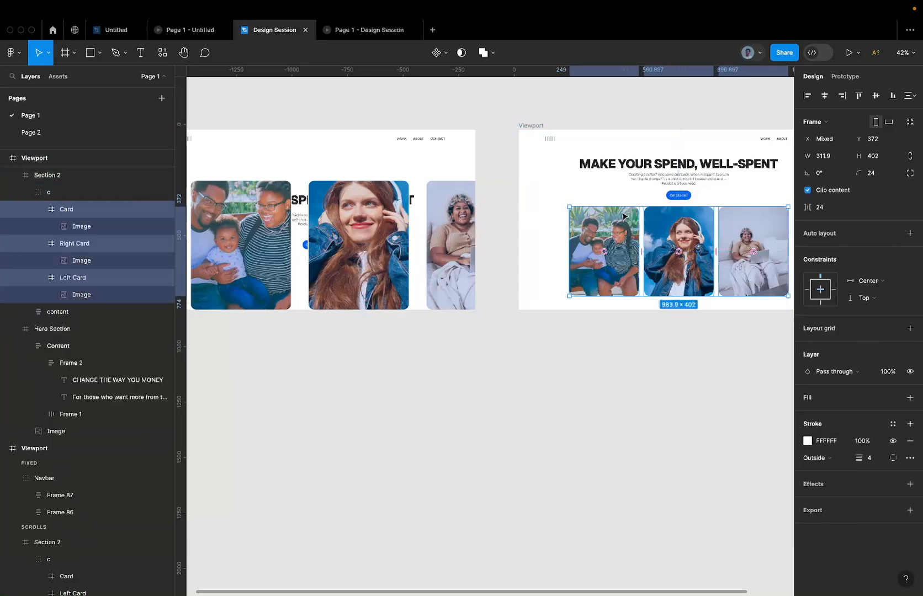
pyautogui.click(88, 207)
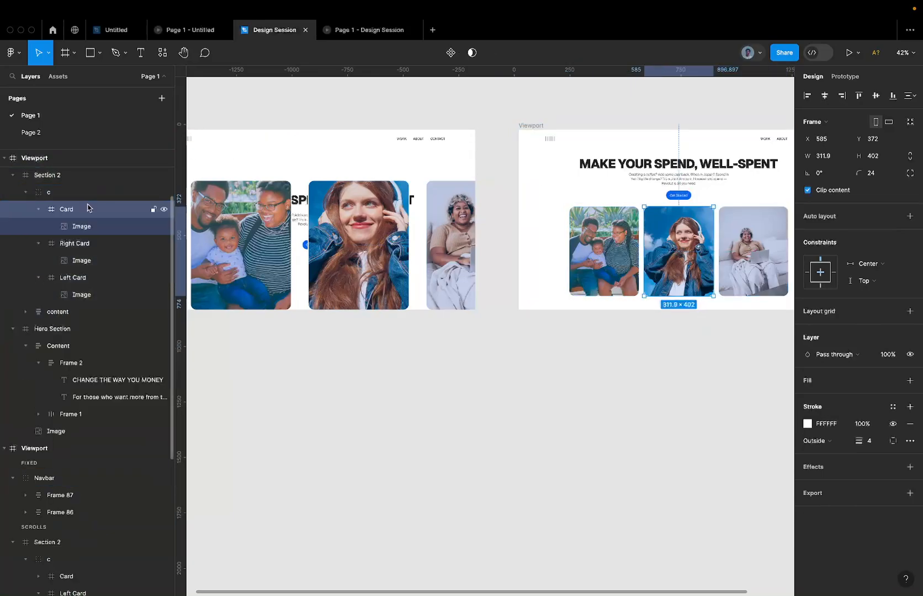
pyautogui.click(86, 248)
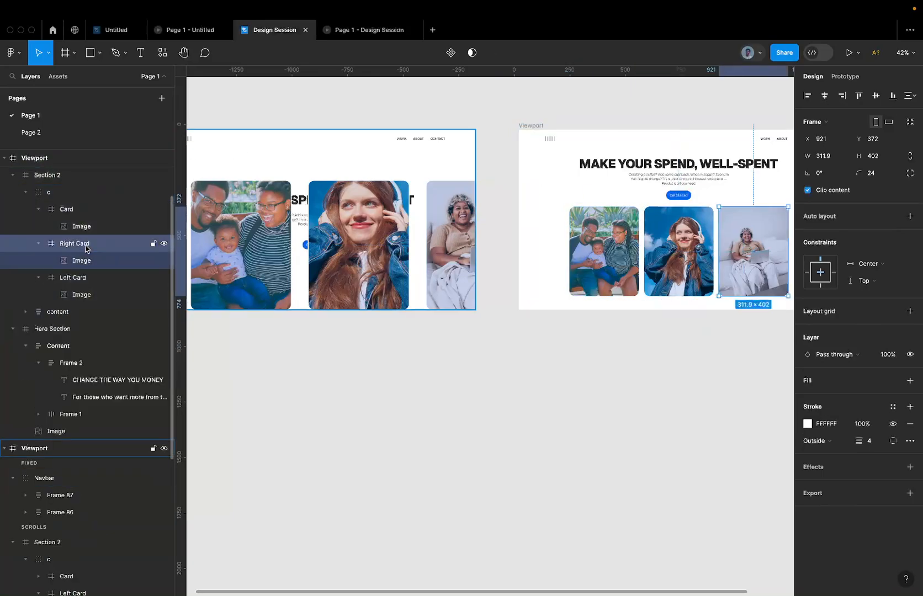
pyautogui.press('super+bracketleft')
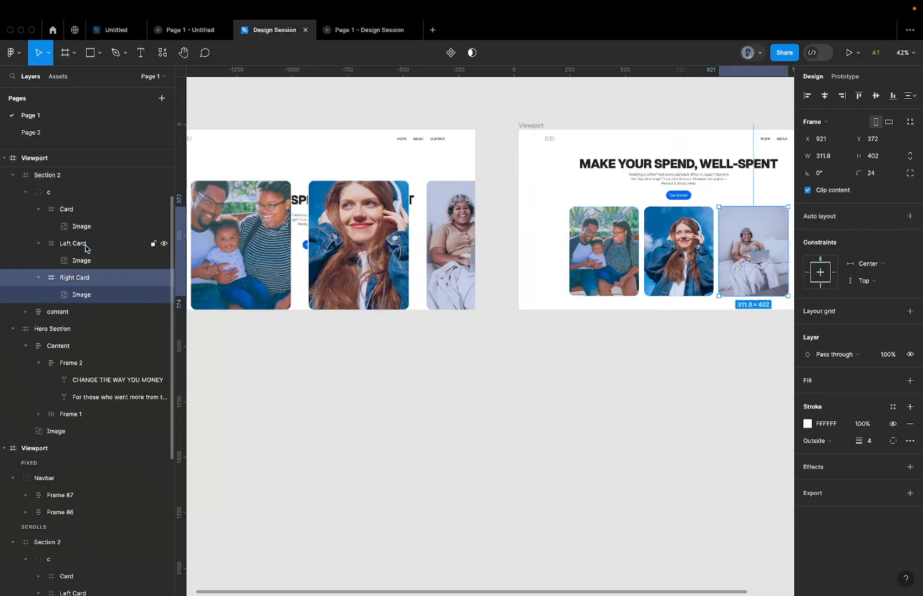
pyautogui.click(86, 248)
pyautogui.press('super+bracketright')
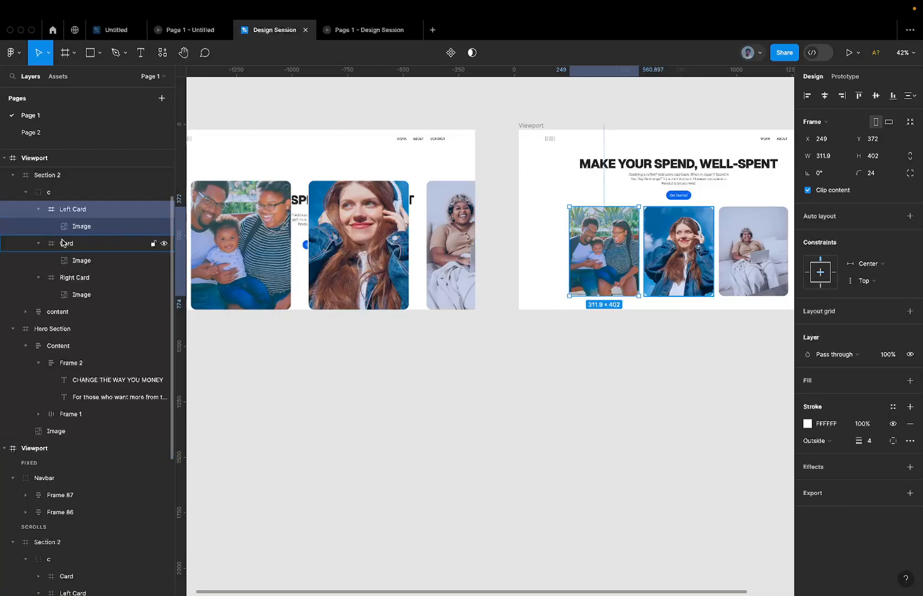
pyautogui.click(67, 247)
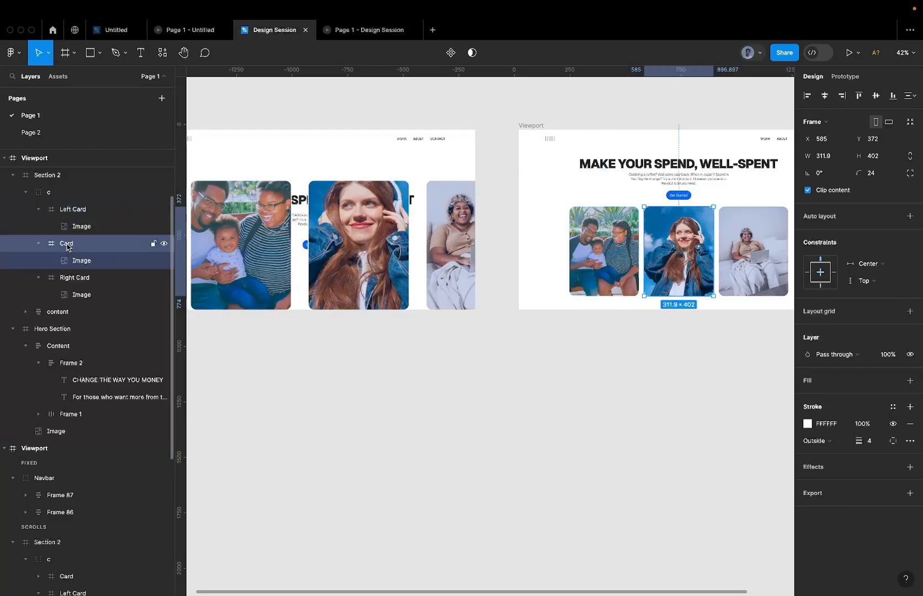
pyautogui.click(69, 278)
# Move the Left Card one layer up, above the Card, in the first Viewport's "c" group
pyautogui.click(247, 239)
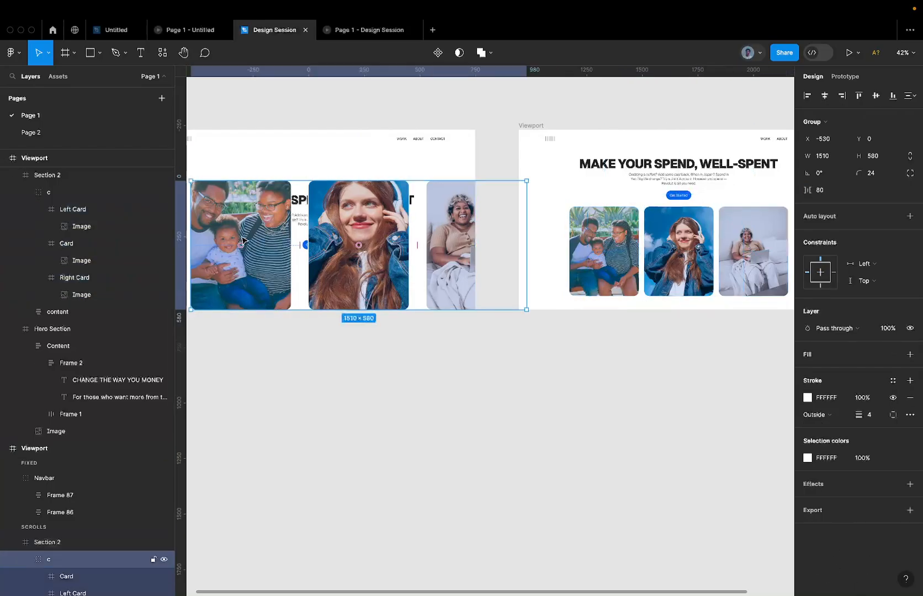
pyautogui.doubleClick(242, 239)
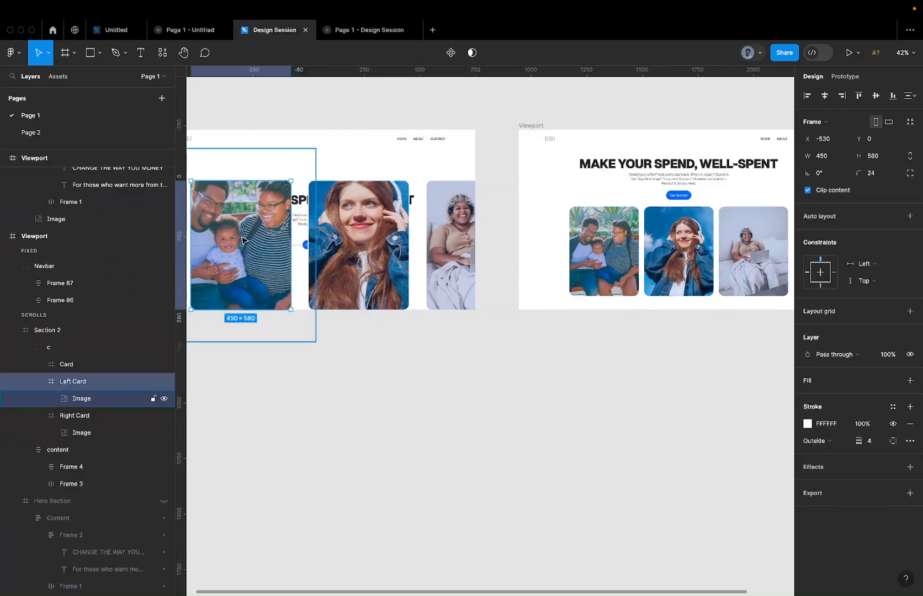
pyautogui.press('super+bracketright')
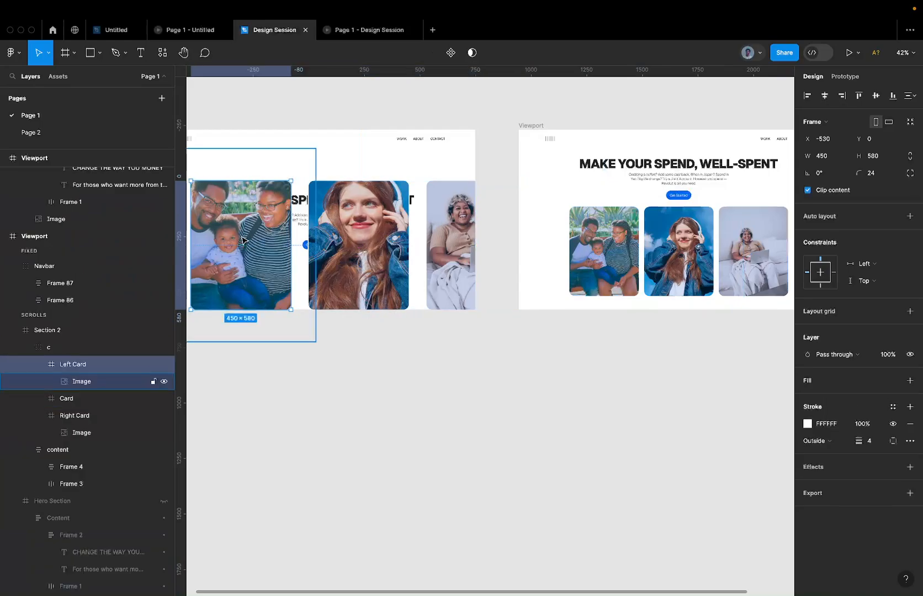
pyautogui.click(71, 398)
pyautogui.click(73, 416)
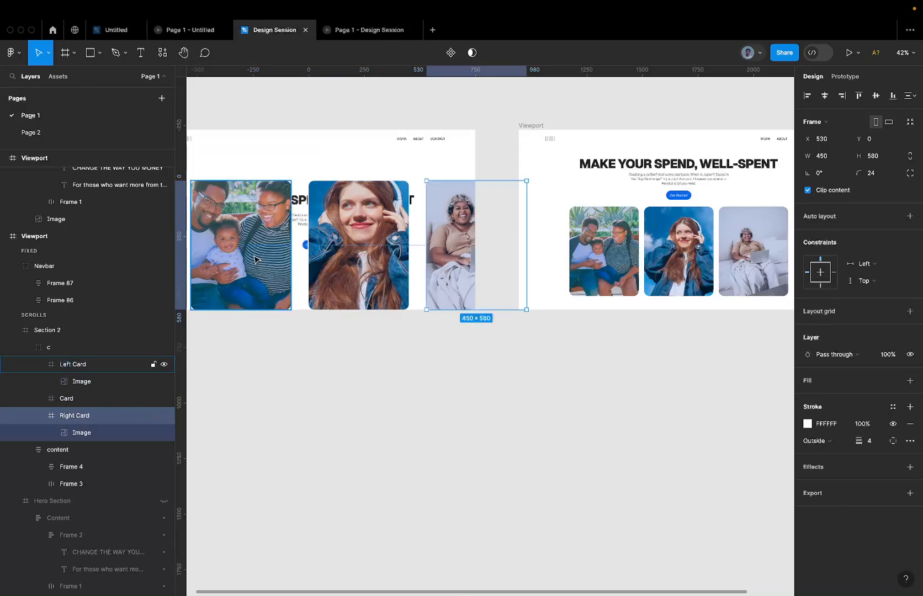
# Compare the order of the Left Card, Card and Right Card layers between the two Viewports' "c" groups
pyautogui.click(72, 366)
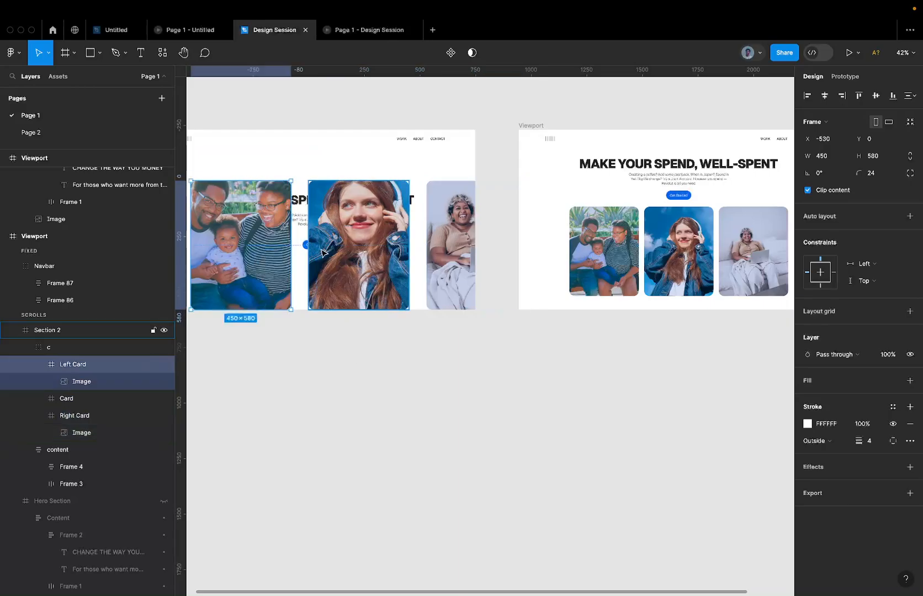
pyautogui.click(69, 399)
pyautogui.click(78, 416)
pyautogui.keyDown('super'); pyautogui.click(578, 288); pyautogui.keyUp('super')
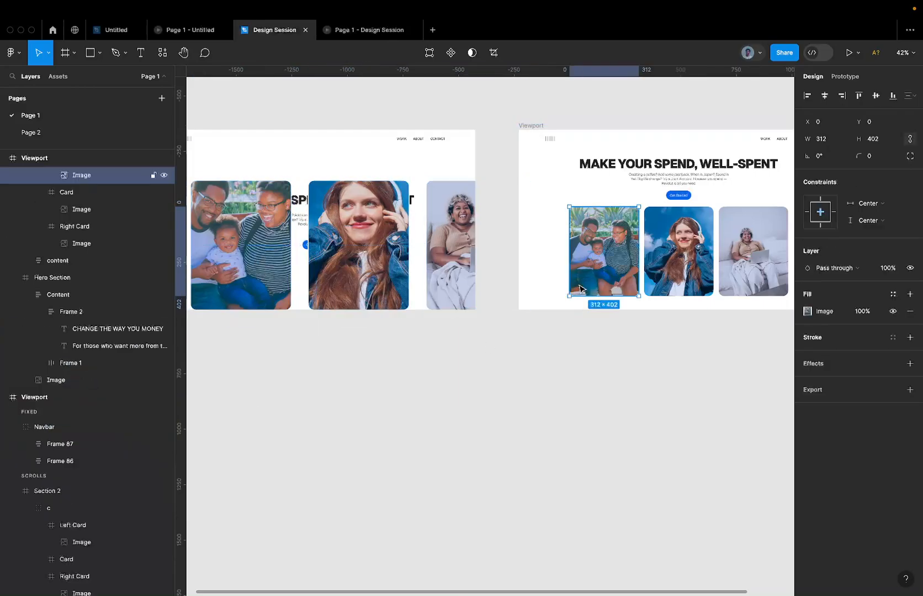
pyautogui.click(650, 277)
pyautogui.click(623, 276)
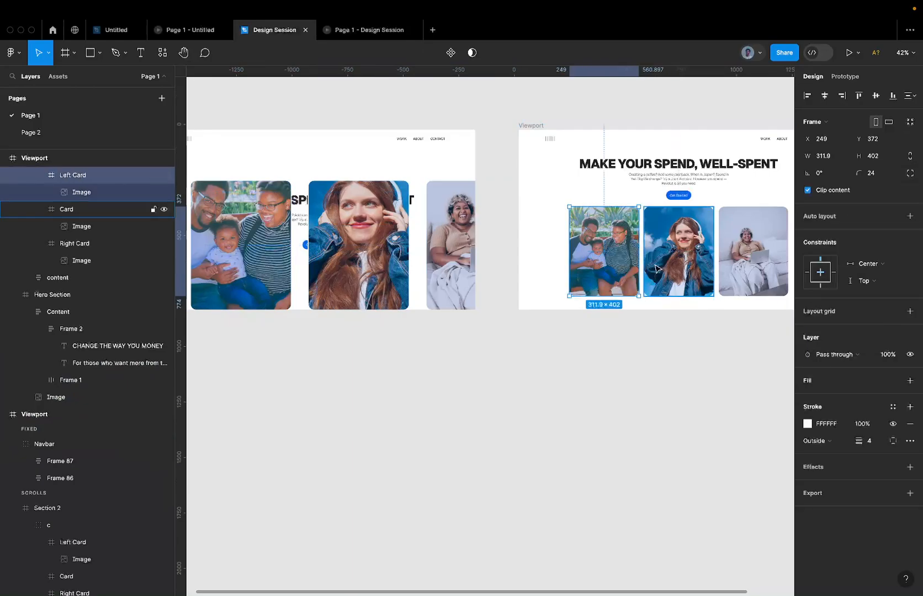
pyautogui.click(66, 209)
pyautogui.click(75, 244)
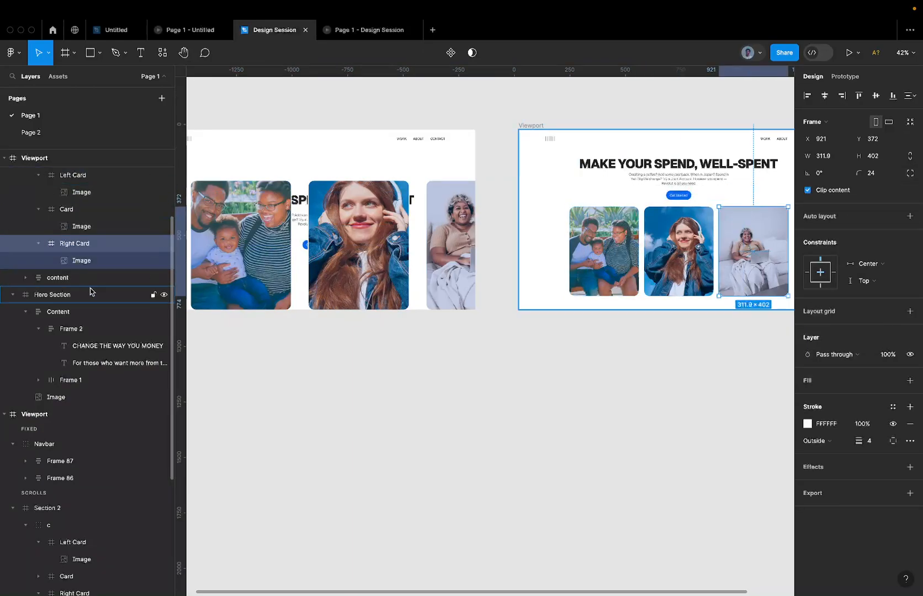
# Turn on content clipping for the first Viewport's 450 × 580 Section 2 frame
pyautogui.scroll(2, 132, 193)
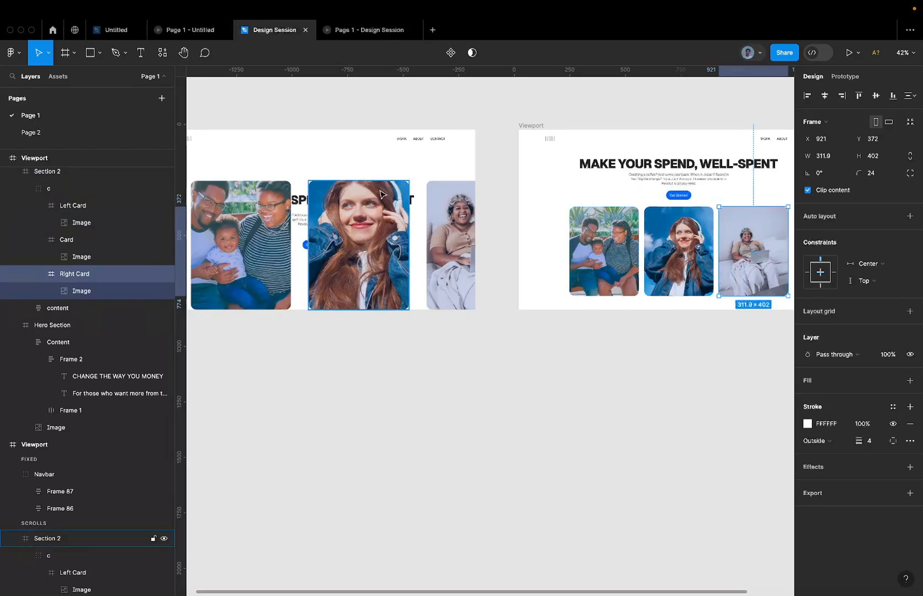
pyautogui.hscroll(-5, 381, 195)
pyautogui.click(393, 171)
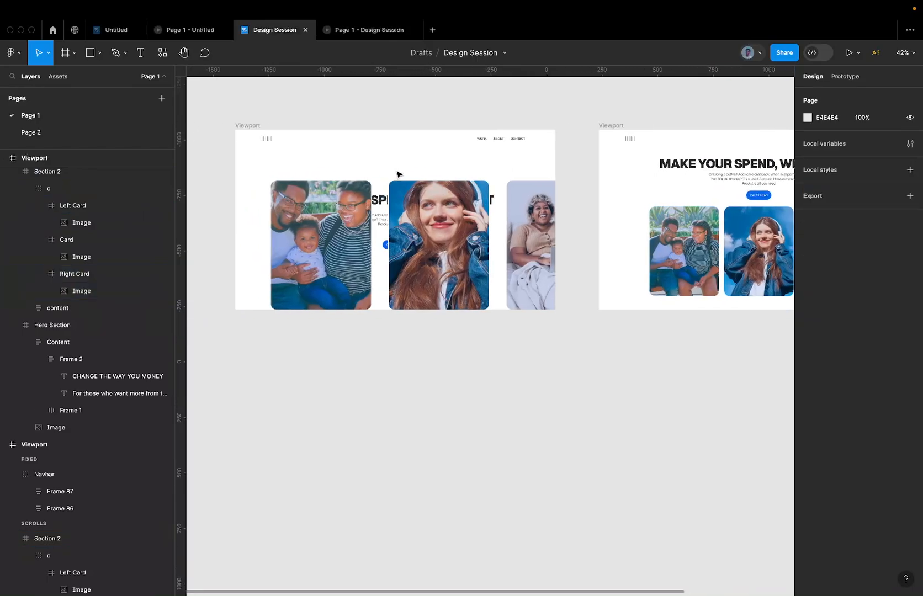
pyautogui.click(406, 206)
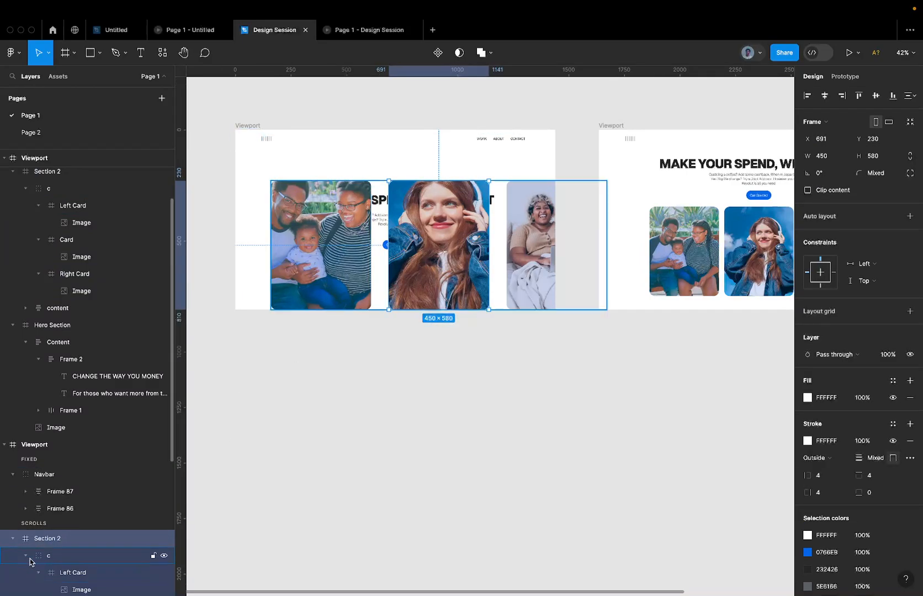
pyautogui.scroll(-1, 65, 538)
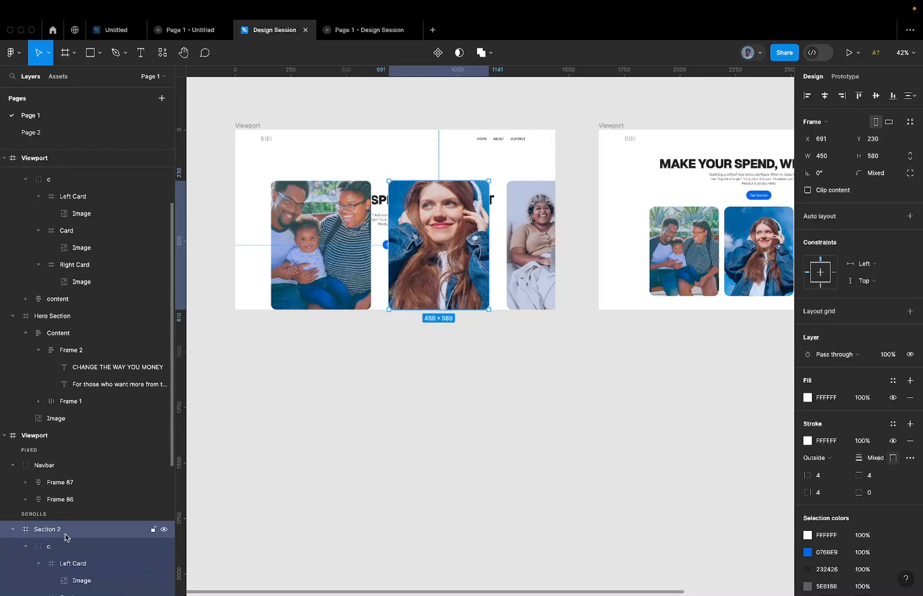
pyautogui.click(827, 194)
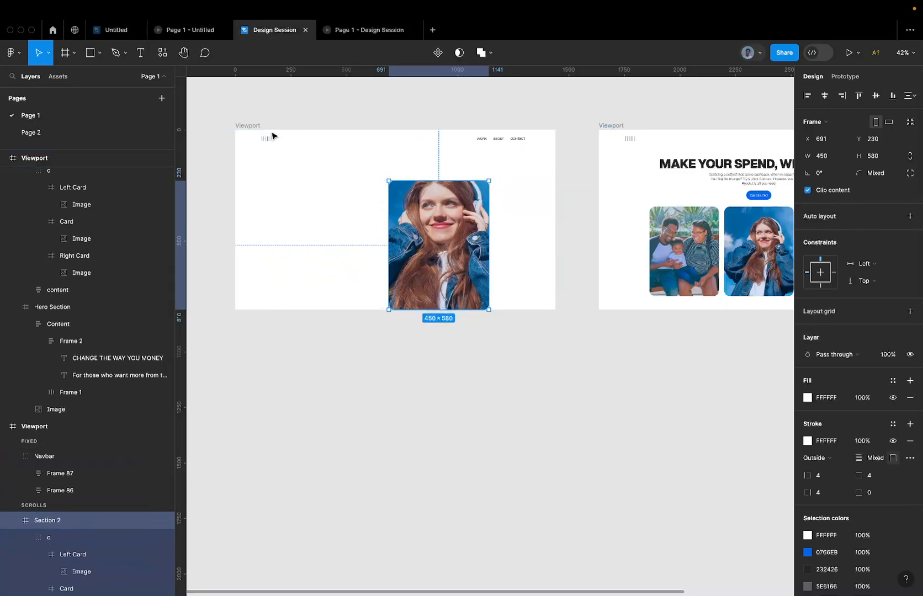
# Make the first Viewport's hidden Hero Section visible again
pyautogui.scroll(-5, 144, 414)
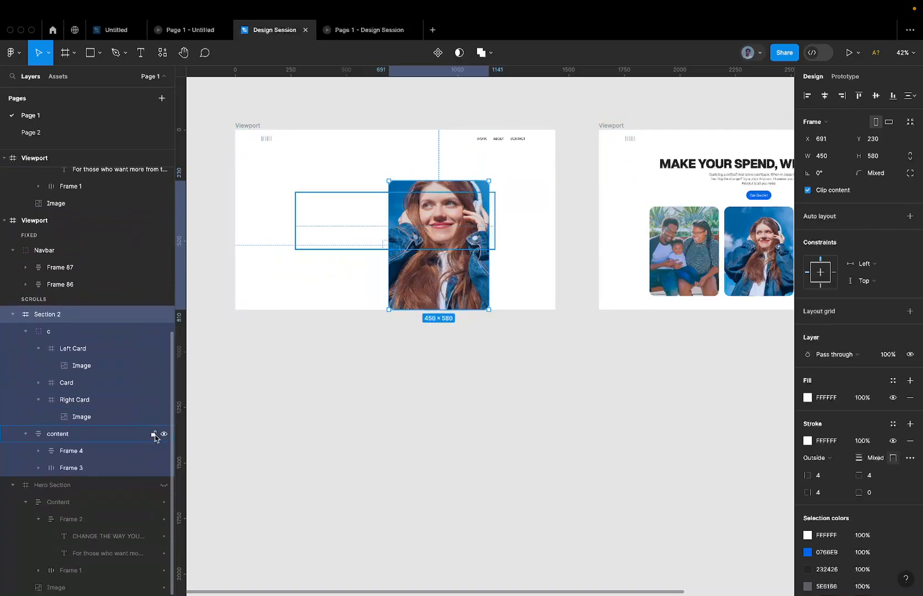
pyautogui.click(164, 485)
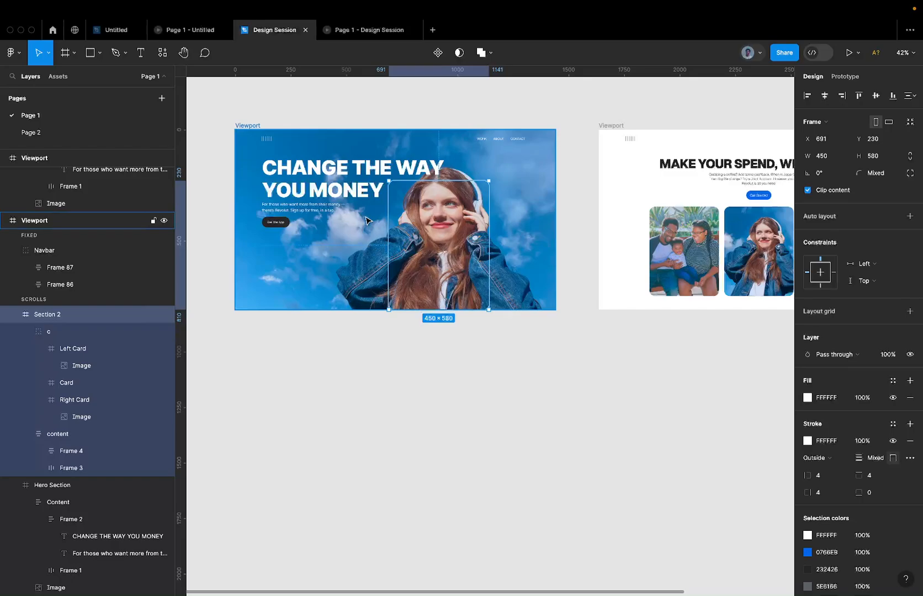
pyautogui.hscroll(5, 563, 198)
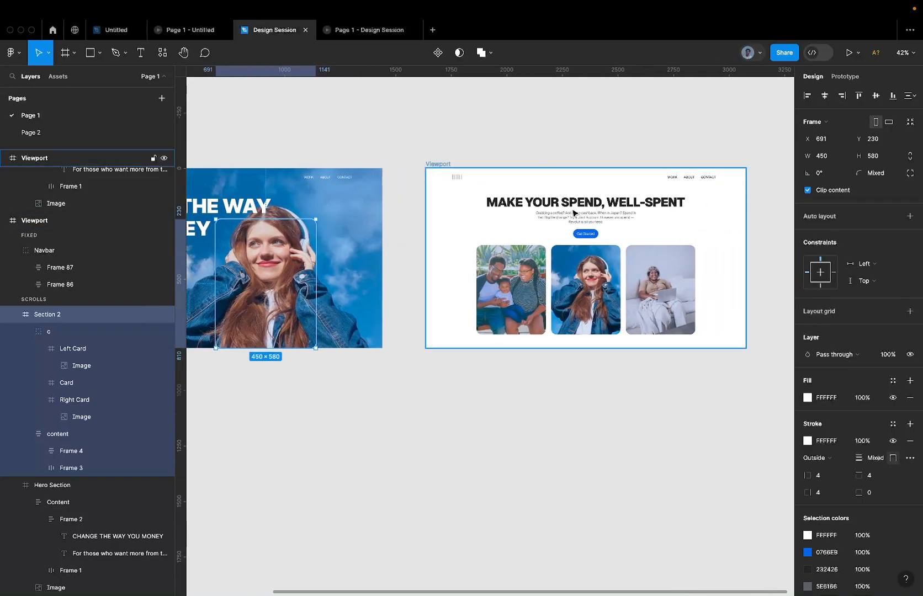
# View the second Viewport's layout in the Design Session prototype preview and return to the design file
pyautogui.click(571, 265)
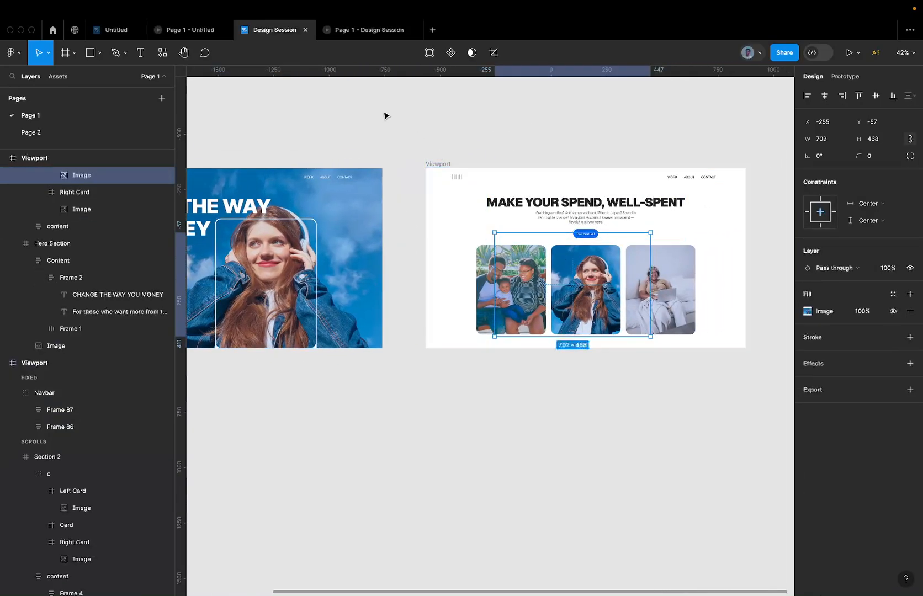
pyautogui.click(358, 38)
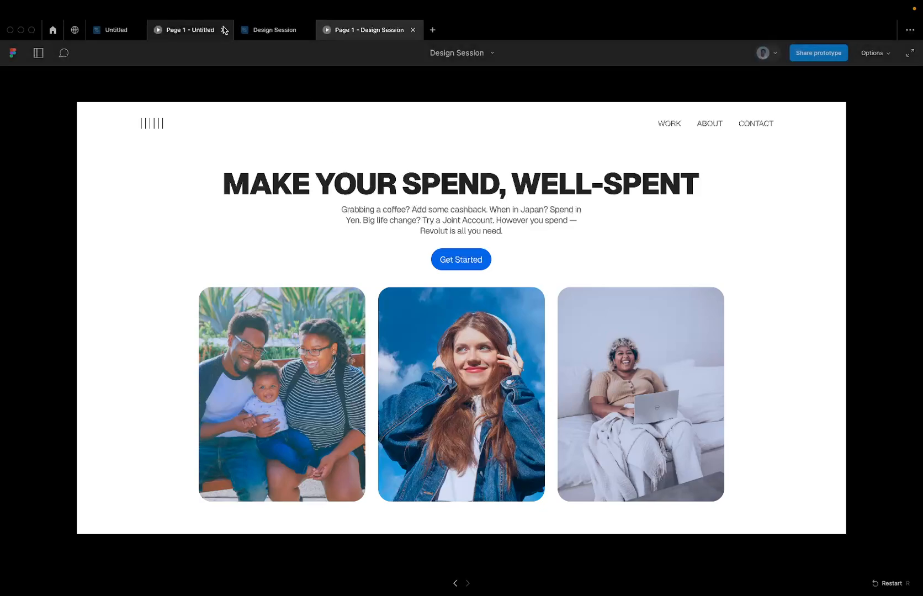
pyautogui.click(274, 30)
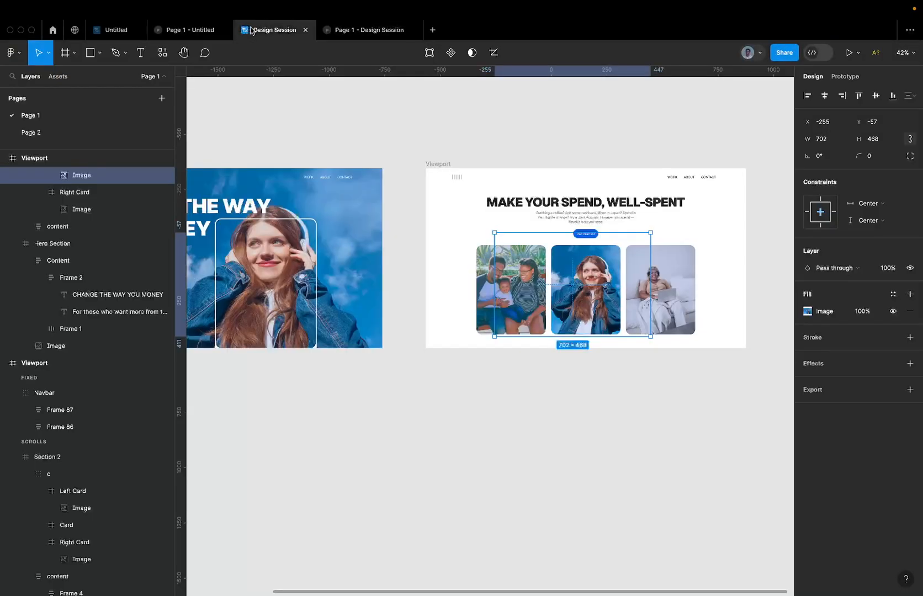
# Try scaling the second Viewport's Left Card to 0.75x from its centre
pyautogui.click(482, 279)
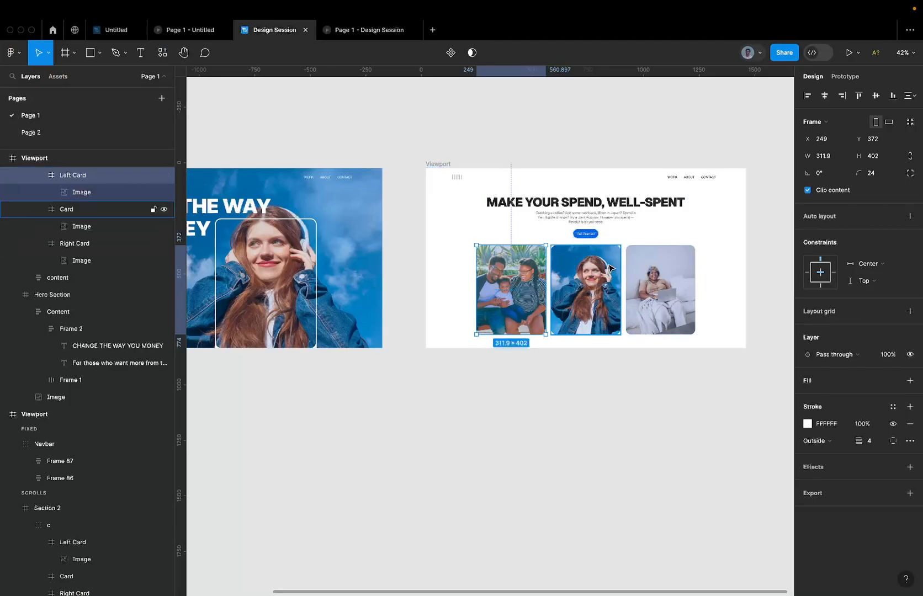
pyautogui.scroll(5, 503, 272)
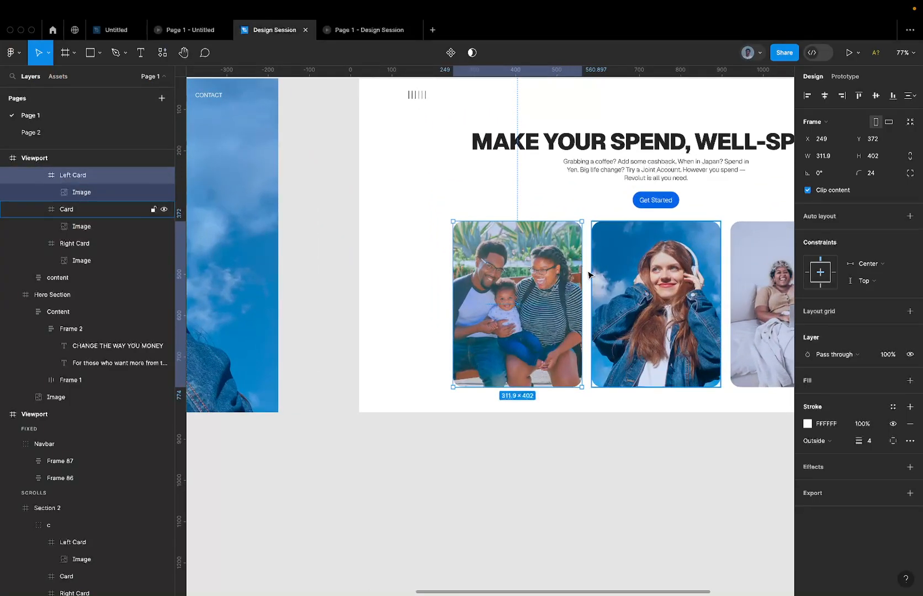
pyautogui.hscroll(2, 588, 274)
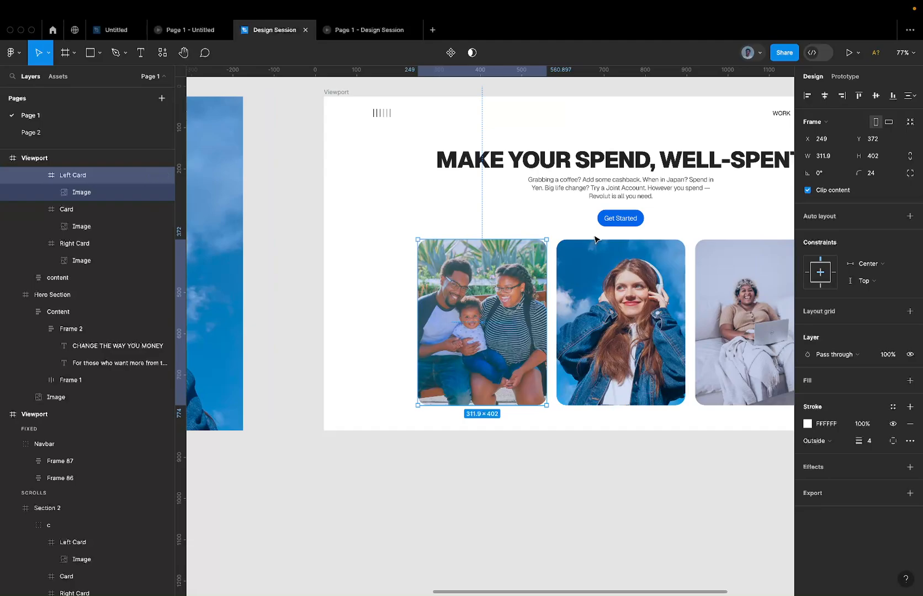
pyautogui.press('k')
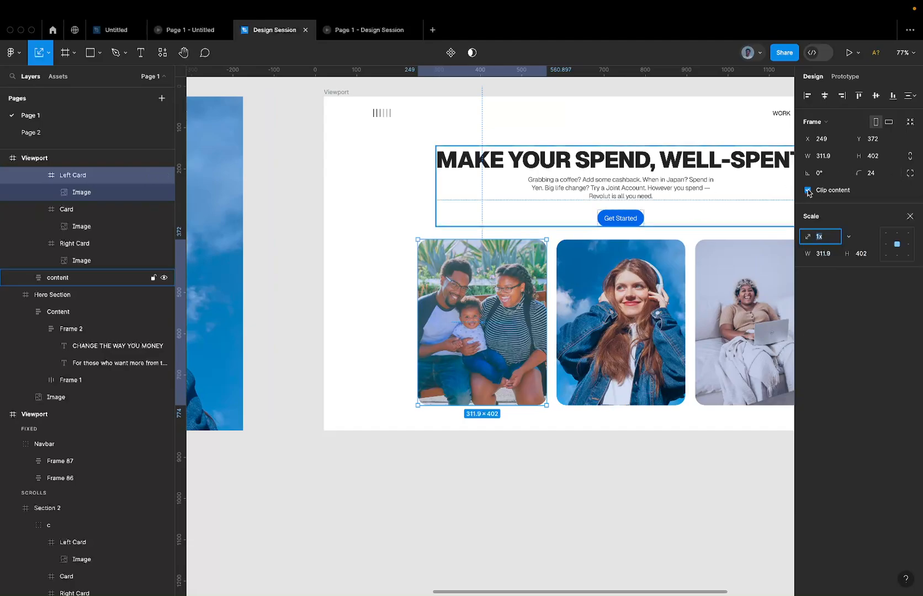
pyautogui.click(848, 236)
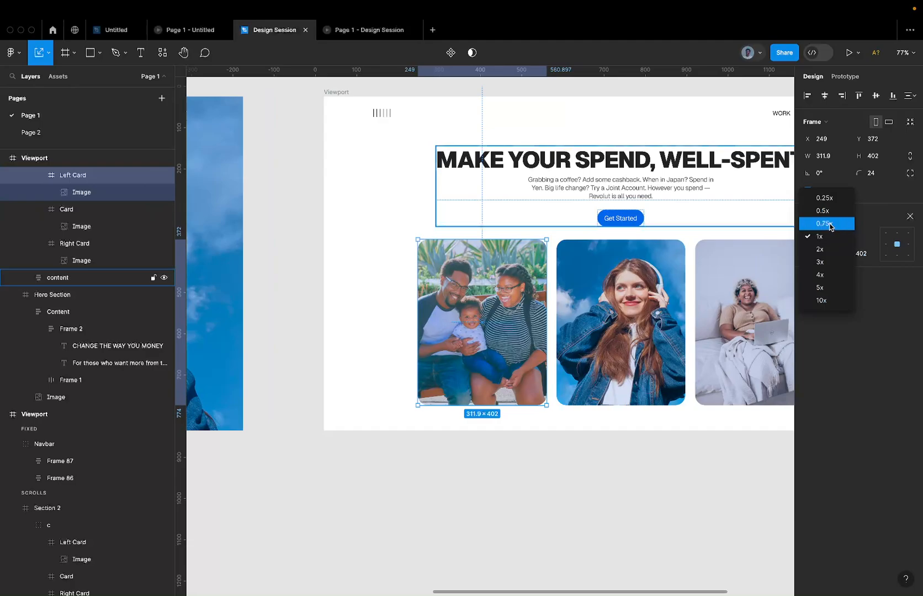
pyautogui.click(829, 224)
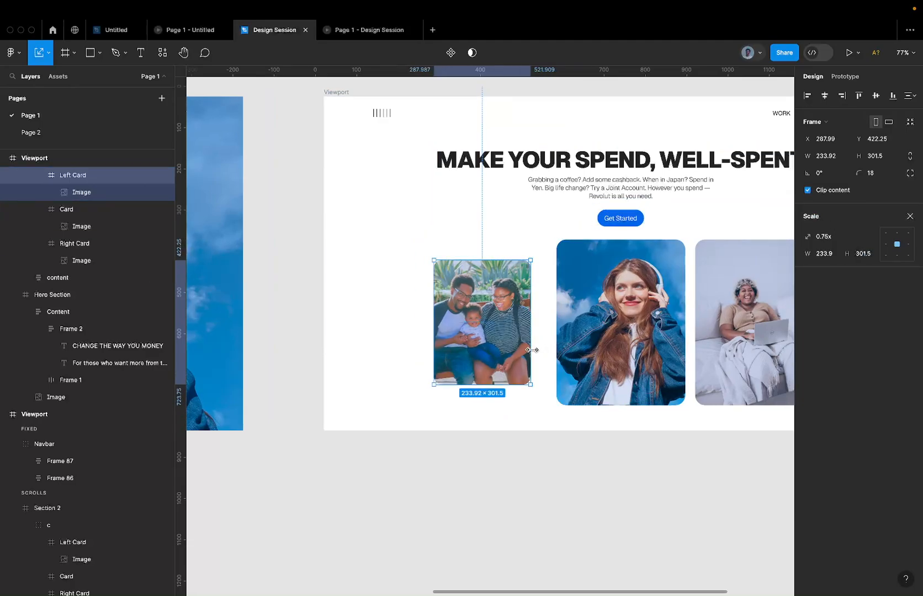
pyautogui.hscroll(1, 544, 348)
pyautogui.hotkey('ctrl', 'z')
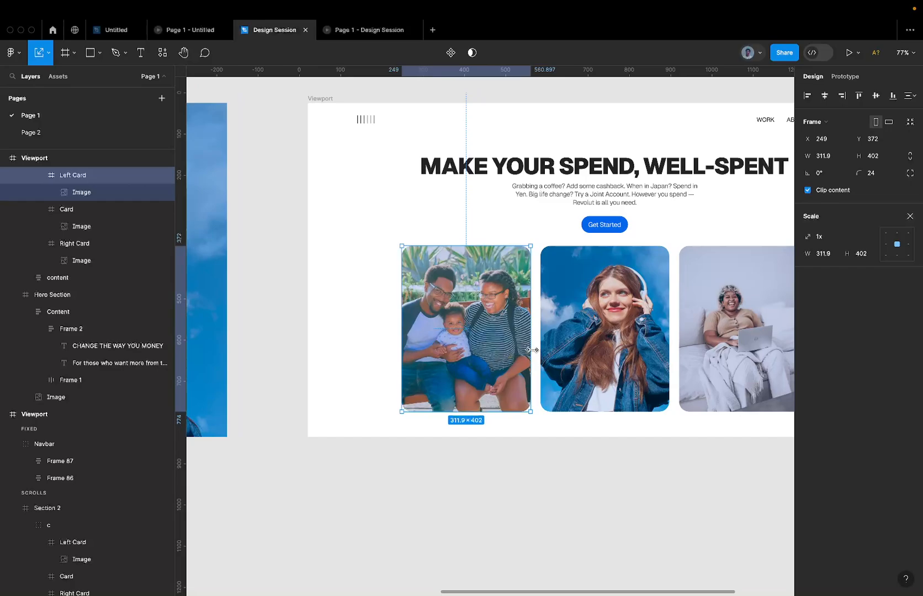
# Try scaling the second Viewport's Left Card down to 155.95 × 201
pyautogui.press('k')
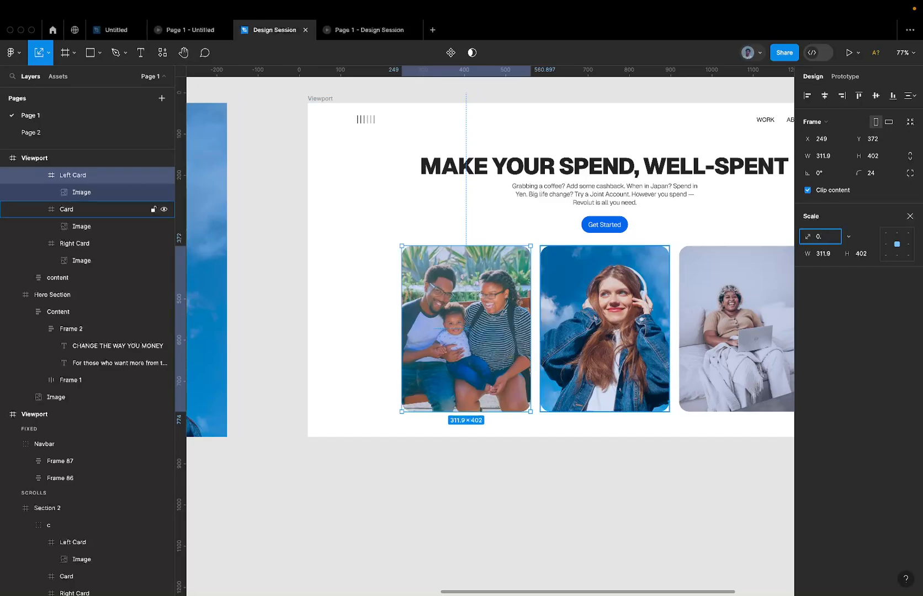
pyautogui.press('Return')
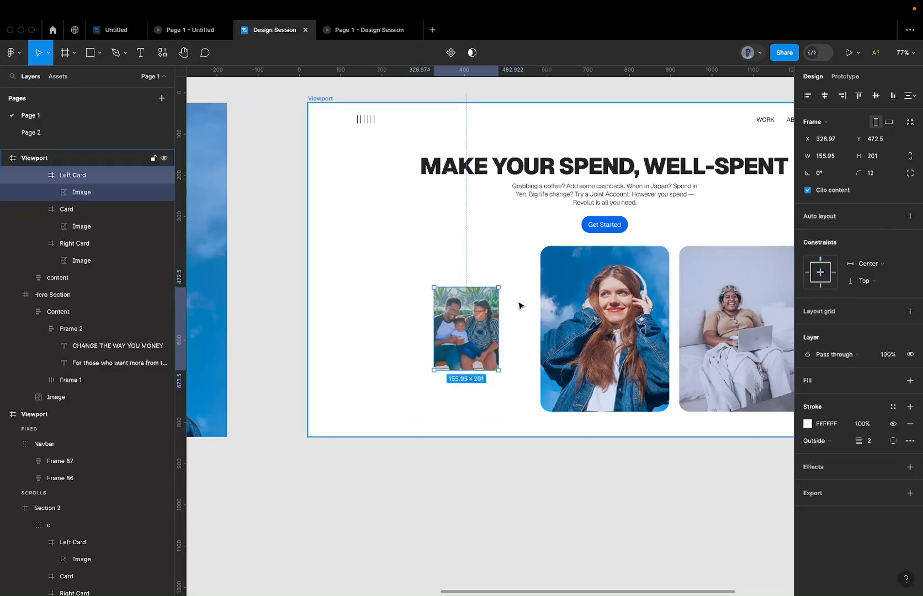
pyautogui.hotkey('ctrl', 'z')
# Try scaling the second Viewport's Left Card by a factor of 0.8
pyautogui.press('k')
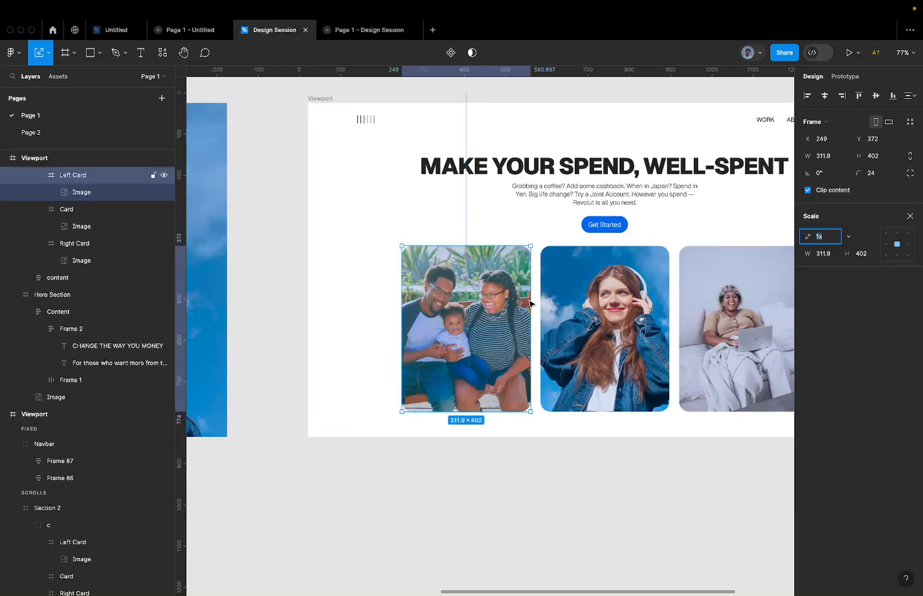
pyautogui.write('0.8')
pyautogui.press('Return')
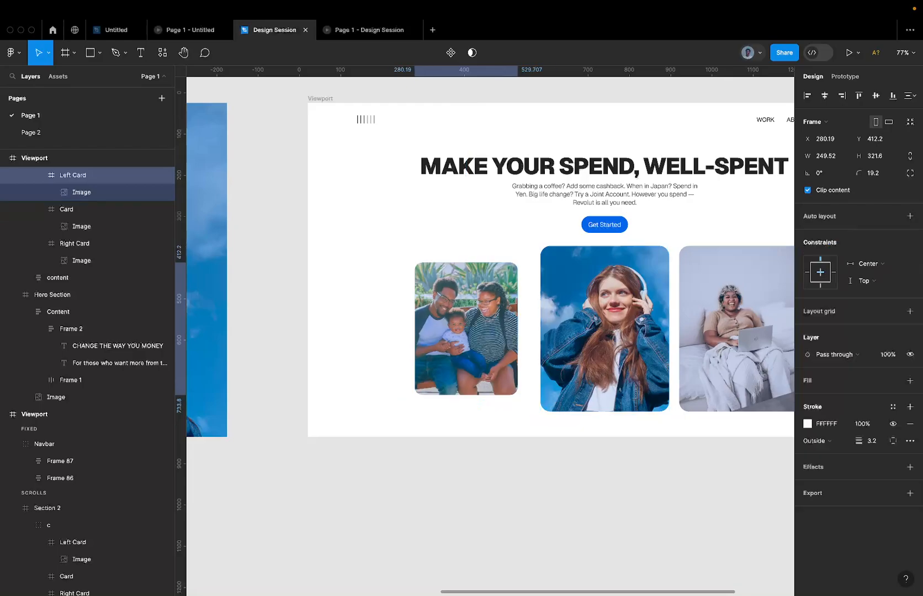
pyautogui.hscroll(2, 276, 328)
pyautogui.scroll(-1, 276, 328)
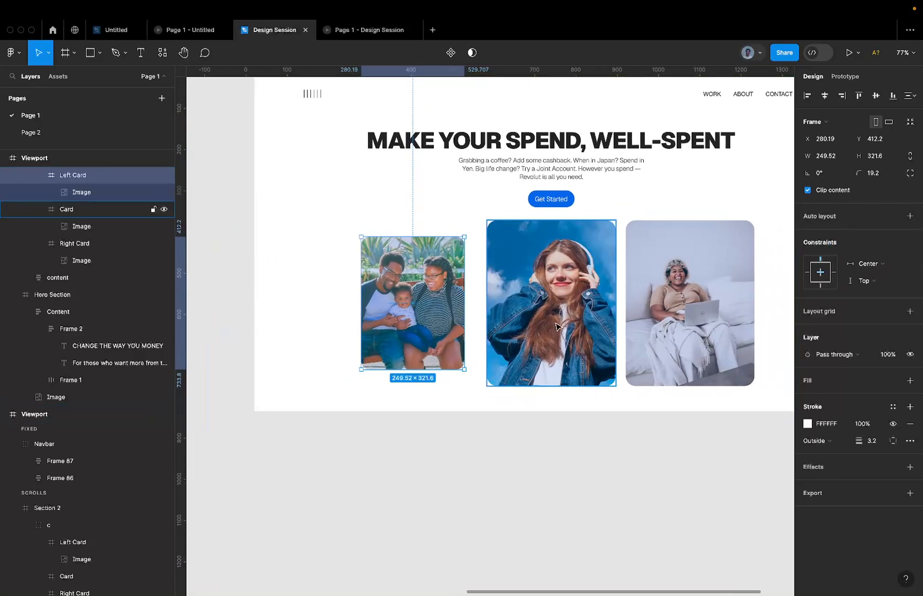
pyautogui.hotkey('ctrl', 'z')
# Try scaling the second Viewport's Left Card by a factor of 0.9
pyautogui.press('k')
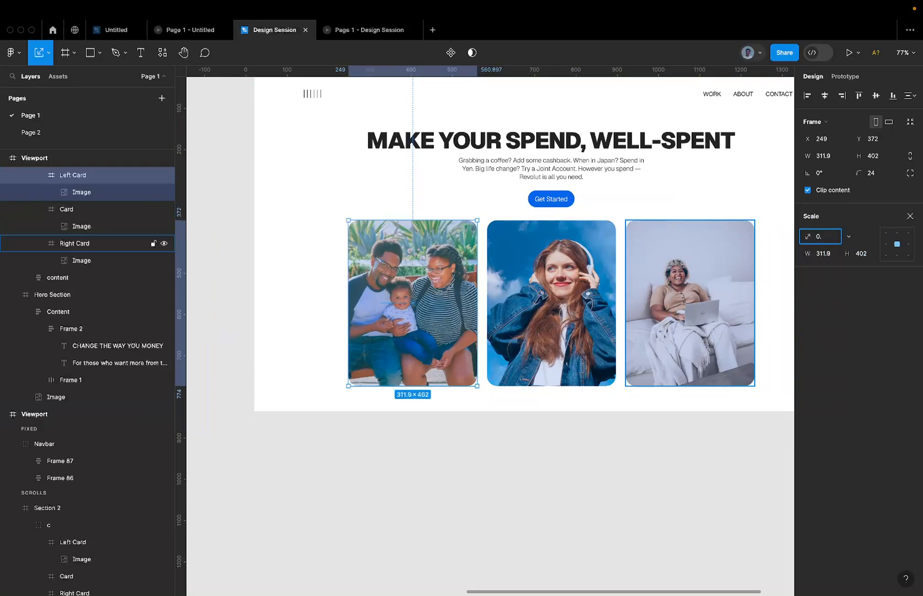
pyautogui.write('0.9')
pyautogui.press('Return')
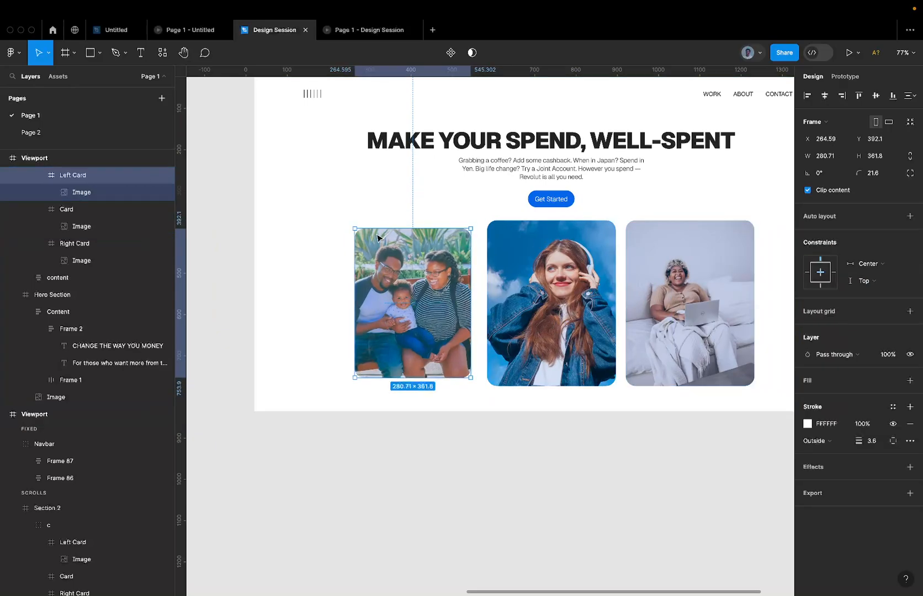
pyautogui.hotkey('ctrl', 'z')
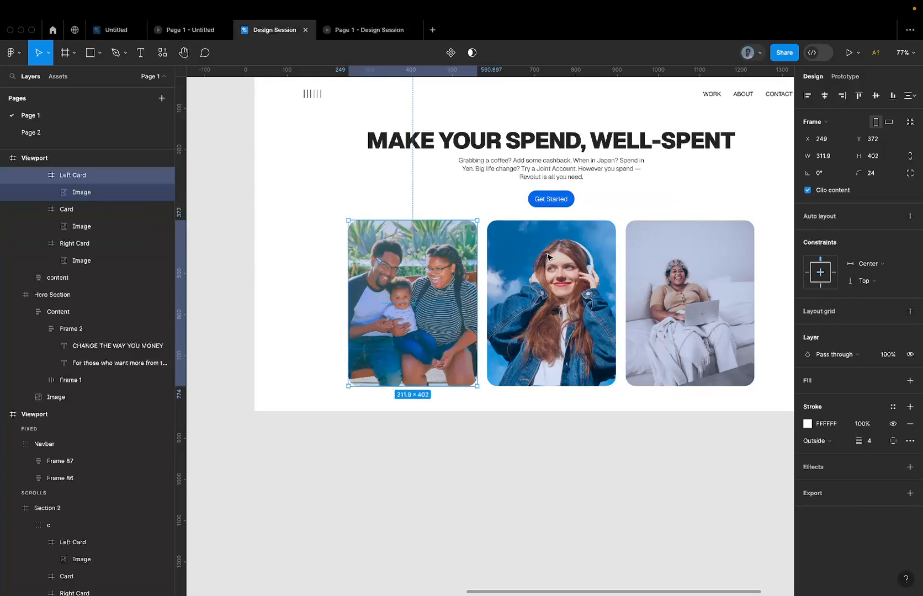
# Scale the second Viewport's Left Card and Right Card down proportionally to 265.11 × 341.7 each, keeping their centres
pyautogui.press('k')
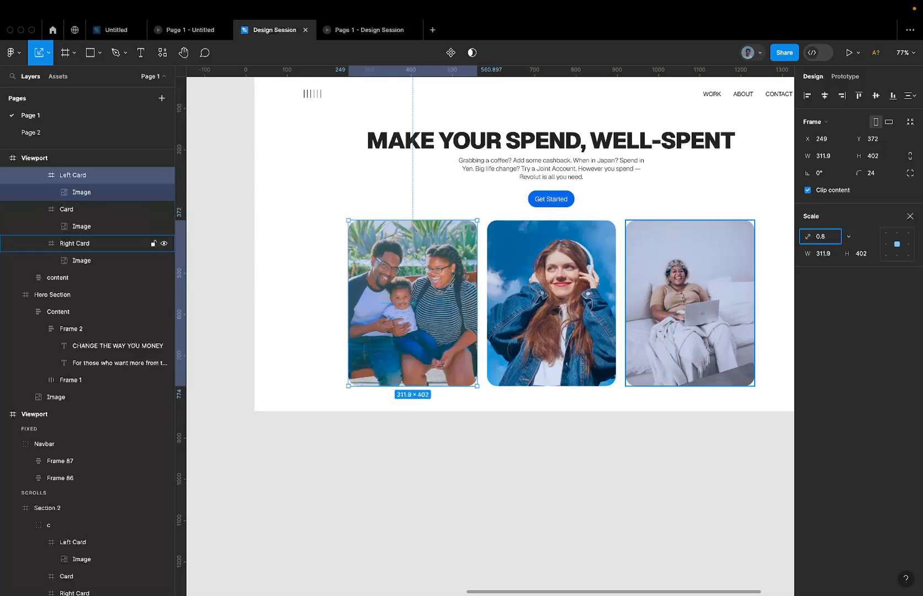
pyautogui.press('Return')
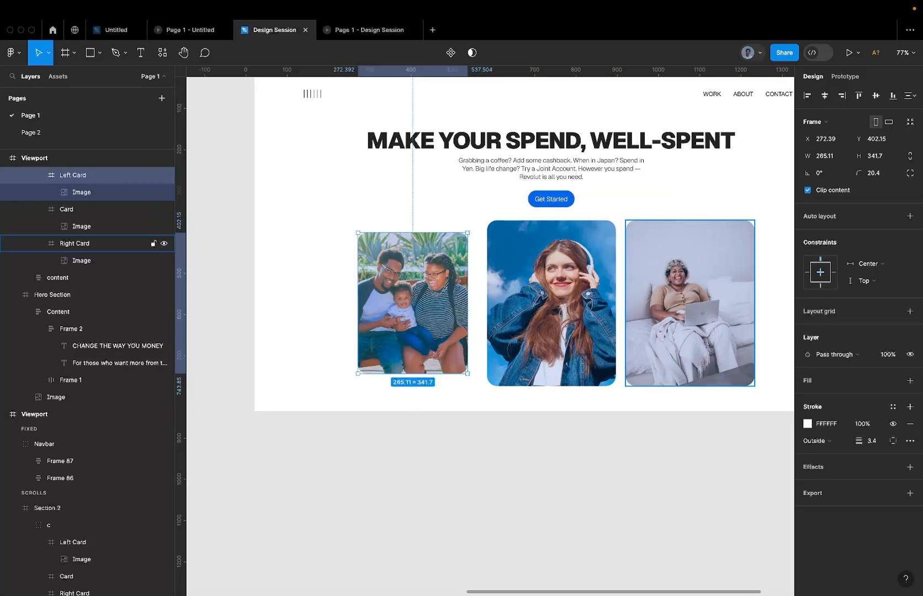
pyautogui.click(676, 266)
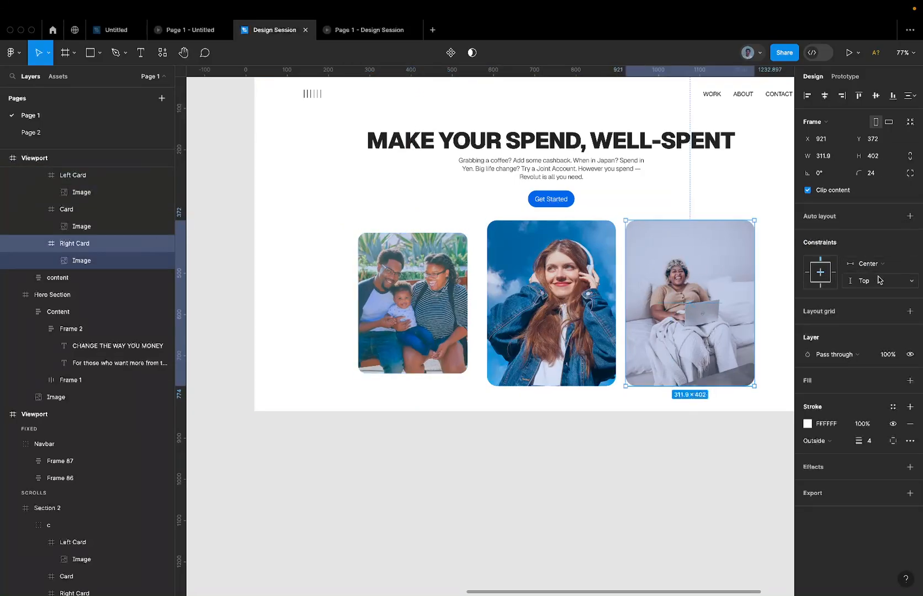
pyautogui.press('k')
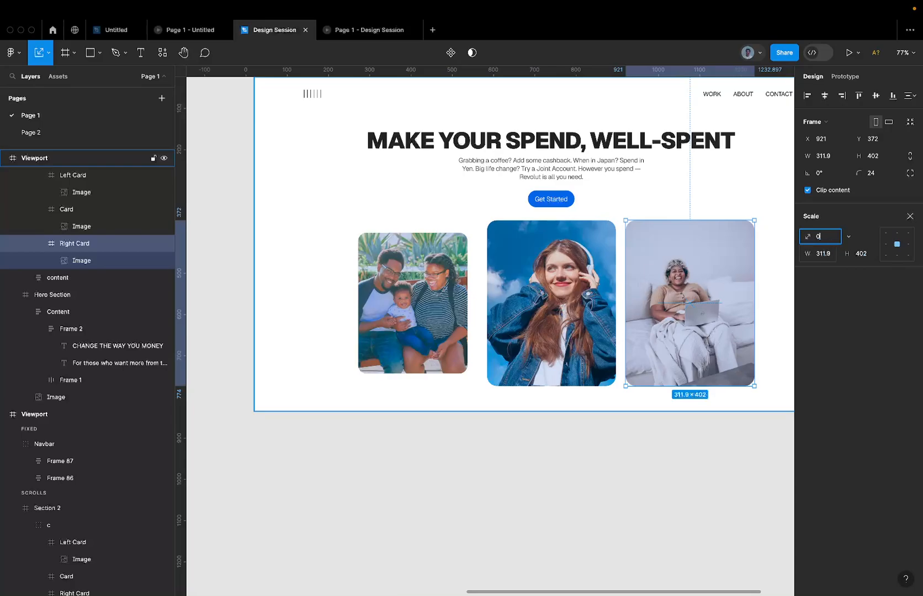
pyautogui.press('Return')
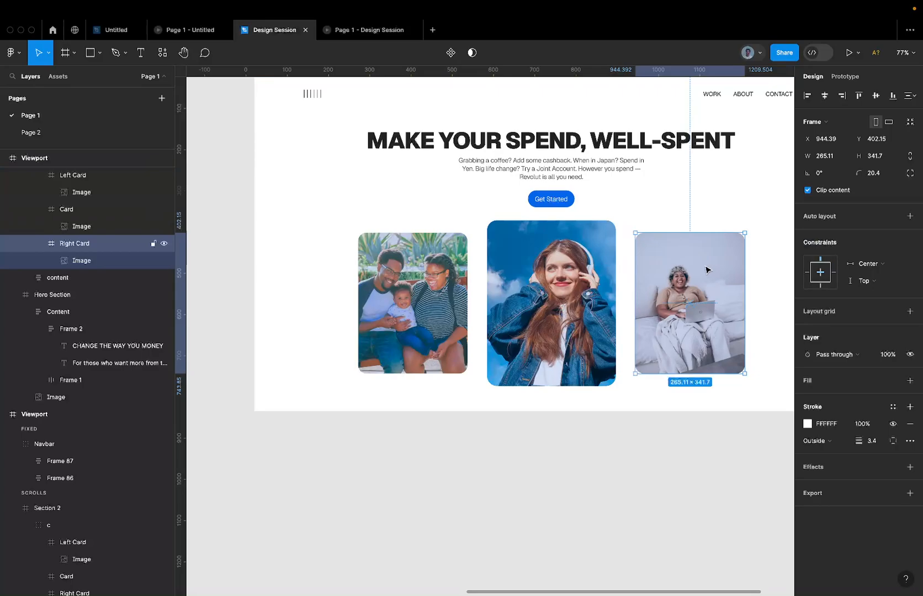
# Try reducing the horizontal spacing between the three cards in the second Viewport
pyautogui.click(399, 297)
pyautogui.press('super+a')
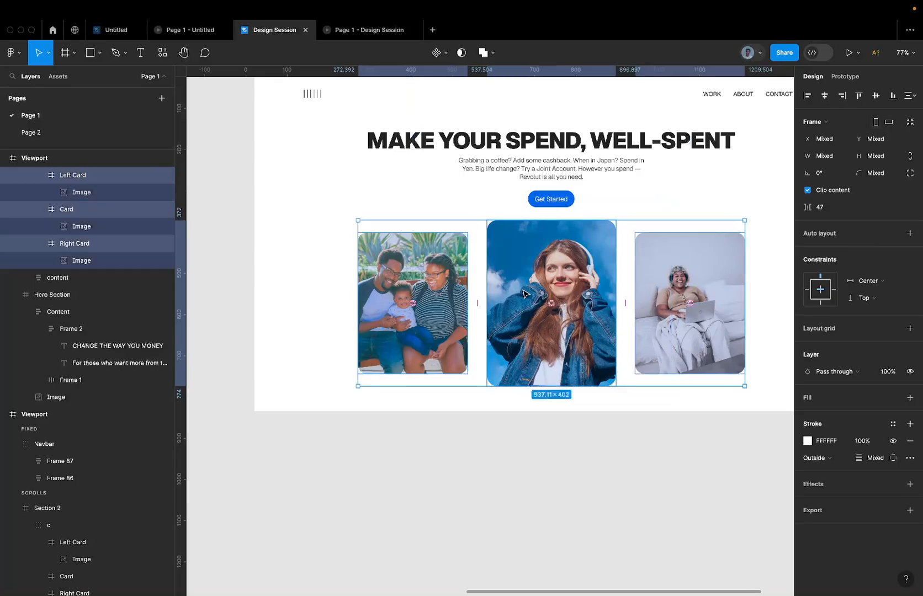
pyautogui.moveTo(806, 207); pyautogui.dragTo(795, 207)
pyautogui.press('super+z')
# Shift the second Viewport's Left Card 90 px right to X 362.39 so it overlaps the middle Card
pyautogui.click(426, 291)
pyautogui.hotkey('shift', 'Right')
pyautogui.hotkey('shift', 'Right')
pyautogui.hotkey('shift', 'Right')
pyautogui.hotkey('shift', 'Right')
pyautogui.hotkey('shift', 'Right')
pyautogui.hotkey('shift', 'Right')
pyautogui.hotkey('shift', 'Right')
pyautogui.hotkey('shift', 'Right')
pyautogui.hotkey('shift', 'Right')
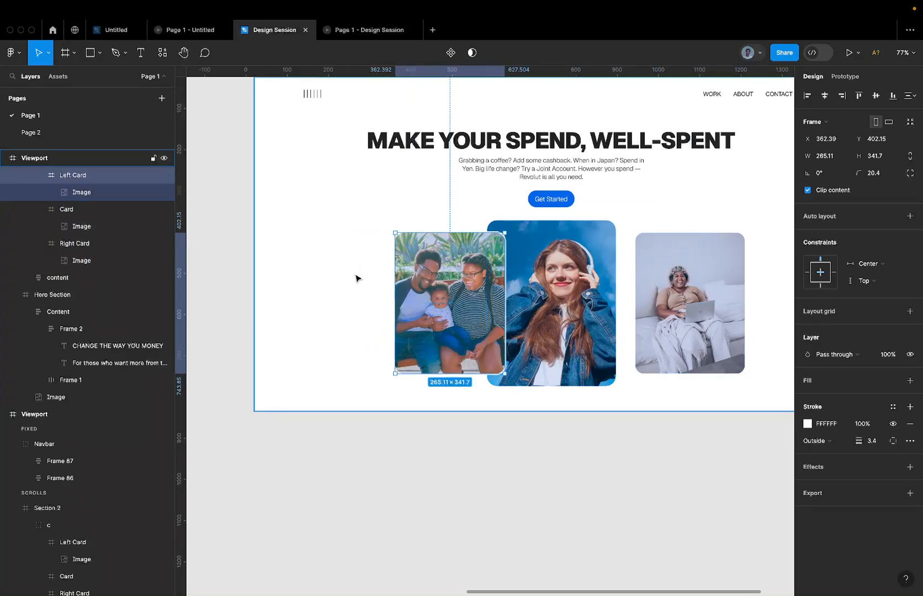
# Shift the second Viewport's Right Card 90 px left to X 854.39 so it overlaps the middle Card
pyautogui.click(704, 298)
pyautogui.hotkey('shift', 'Left')
pyautogui.hotkey('shift', 'Left')
pyautogui.hotkey('shift', 'Left')
pyautogui.hotkey('shift', 'Left')
pyautogui.hotkey('shift', 'Left')
pyautogui.hotkey('shift', 'Left')
pyautogui.hotkey('shift', 'Left')
pyautogui.hotkey('shift', 'Left')
pyautogui.hotkey('shift', 'Left')
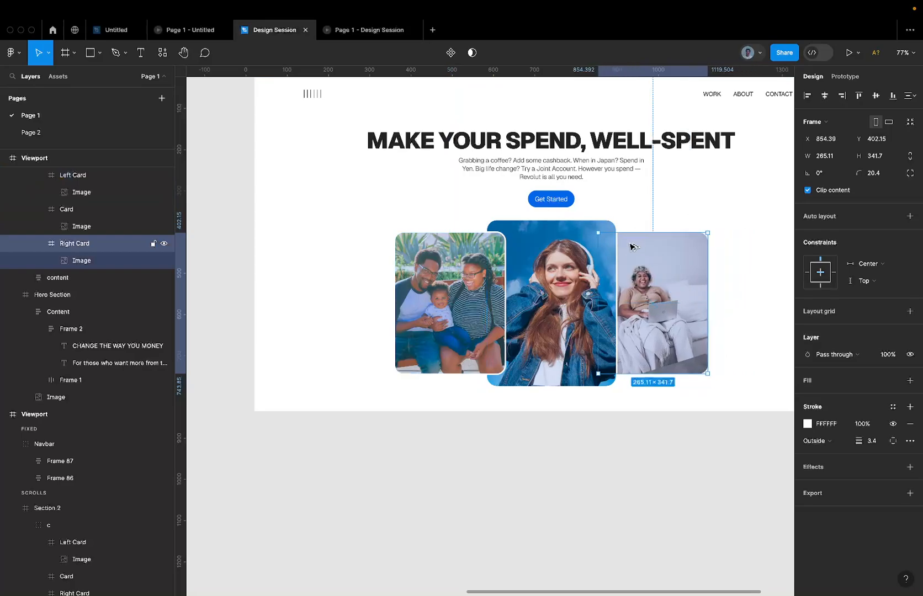
# Examine how the middle Card overlaps the Left Card and Right Card in the second Viewport
pyautogui.keyDown('shift'); pyautogui.click(599, 224); pyautogui.keyUp('shift')
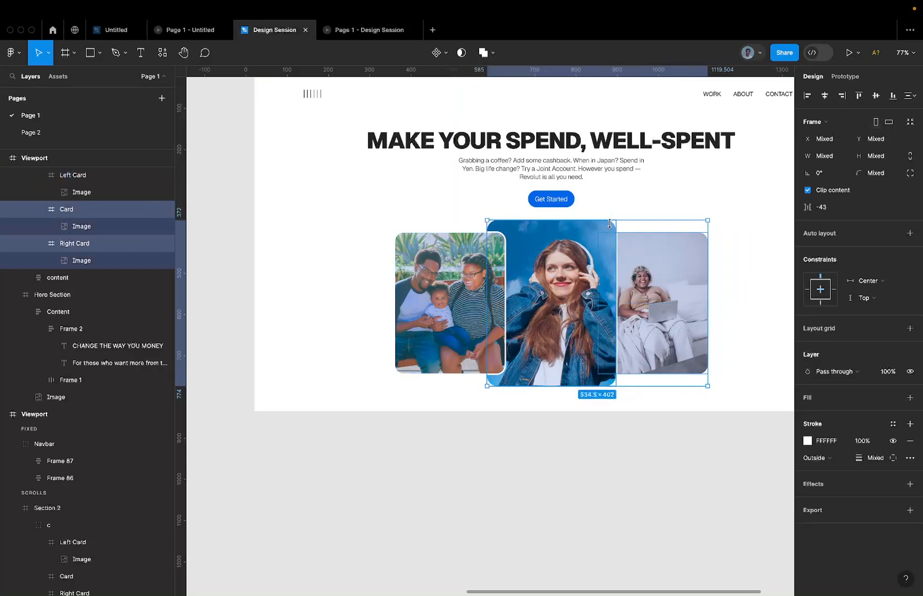
pyautogui.click(544, 256)
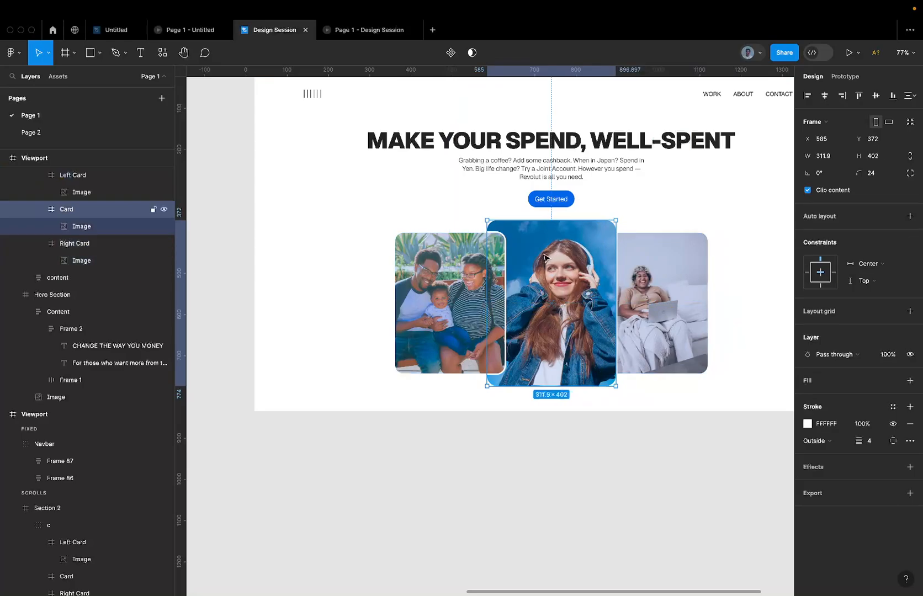
pyautogui.keyDown('shift'); pyautogui.click(462, 252); pyautogui.keyUp('shift')
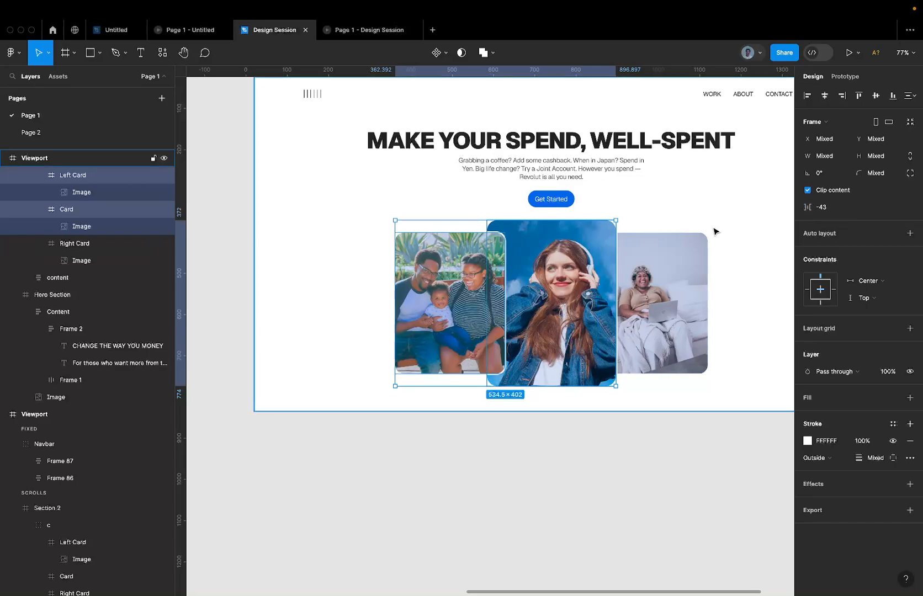
pyautogui.click(127, 209)
pyautogui.keyDown('shift'); pyautogui.click(659, 262); pyautogui.keyUp('shift')
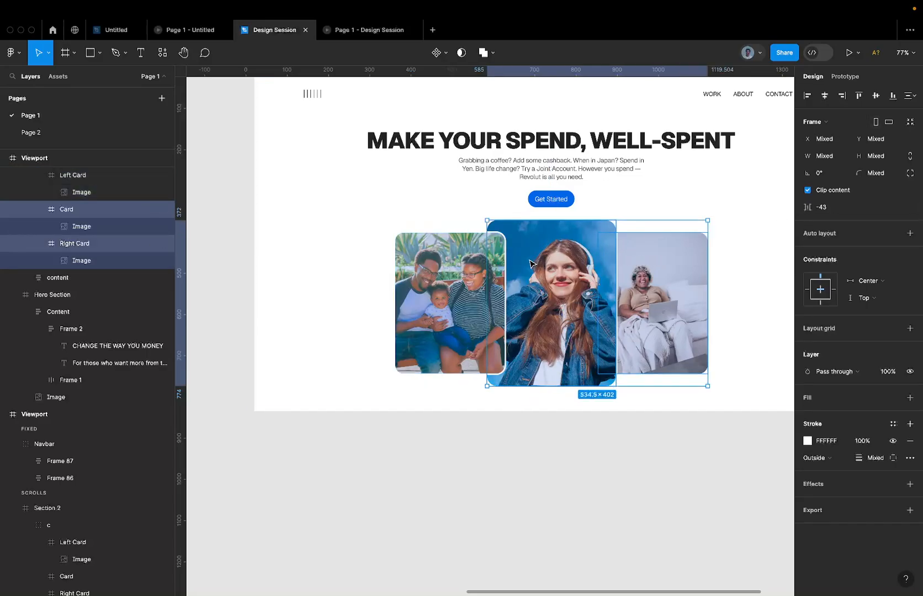
pyautogui.click(472, 257)
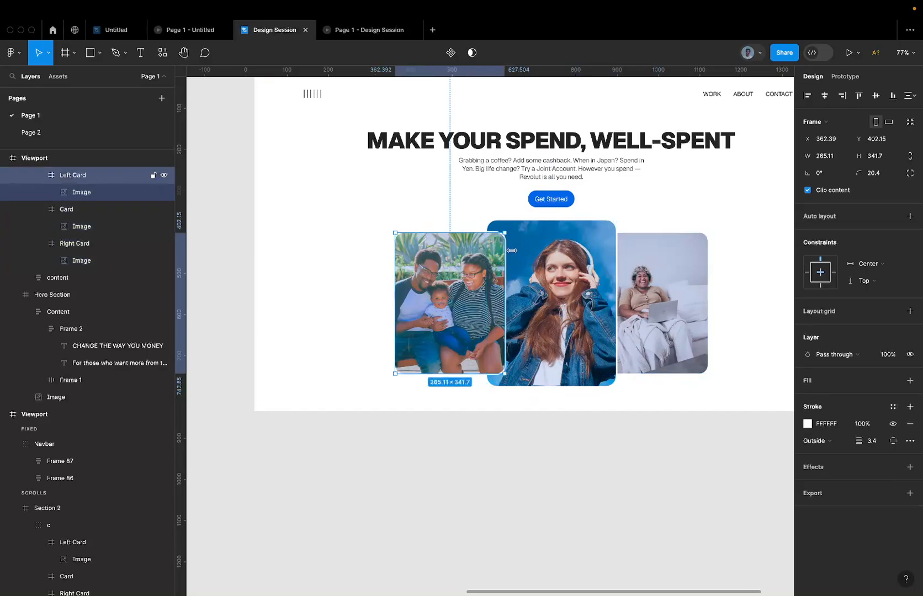
pyautogui.click(580, 247)
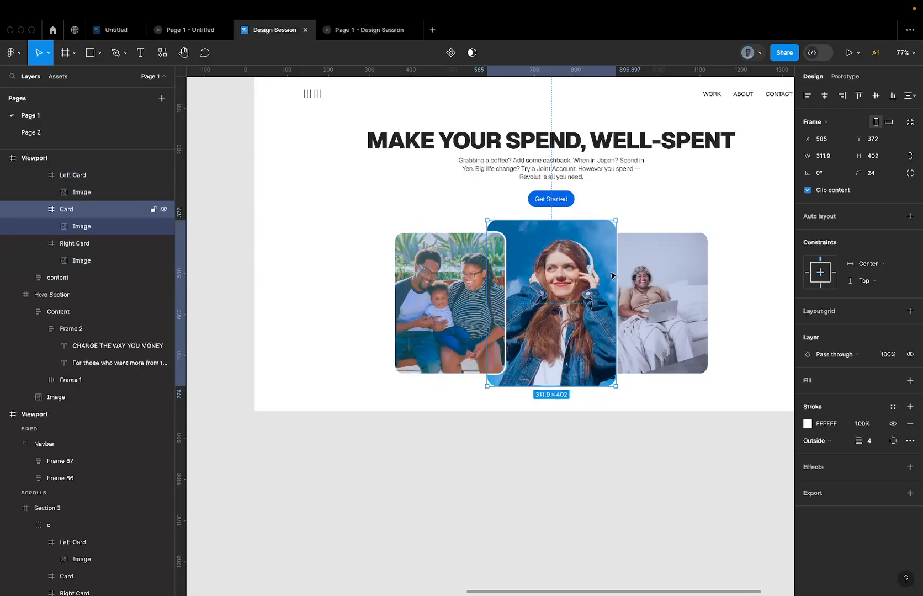
pyautogui.click(463, 270)
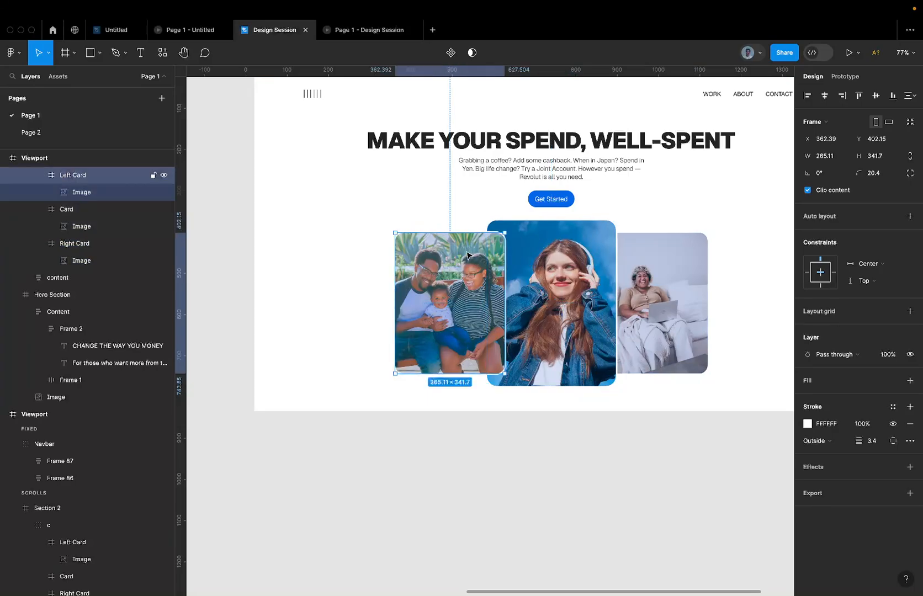
# Move the middle Card above the Left Card in the second Viewport's "c" group layer order
pyautogui.click(61, 215)
pyautogui.scroll(2, 63, 238)
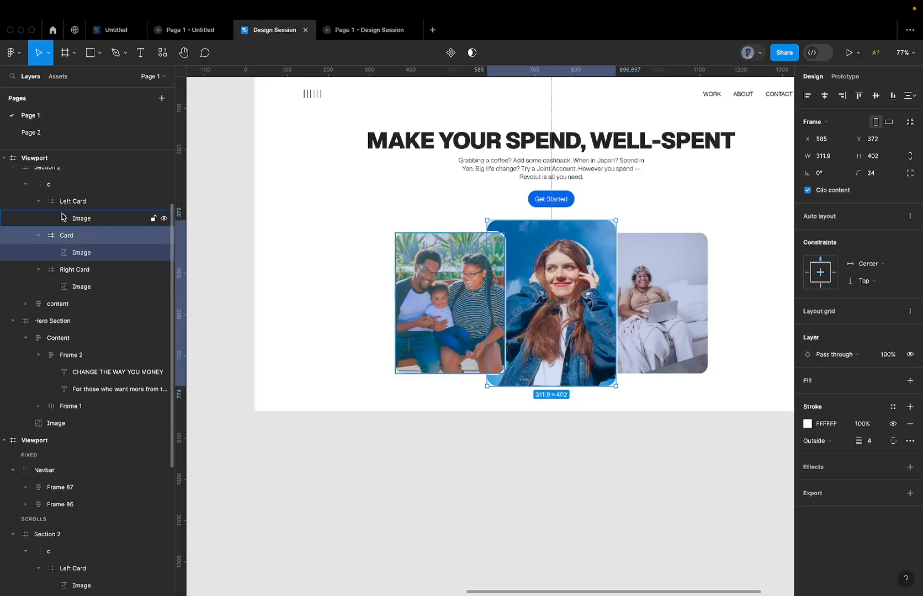
pyautogui.moveTo(67, 265); pyautogui.dragTo(67, 220)
pyautogui.scroll(-5, 481, 281)
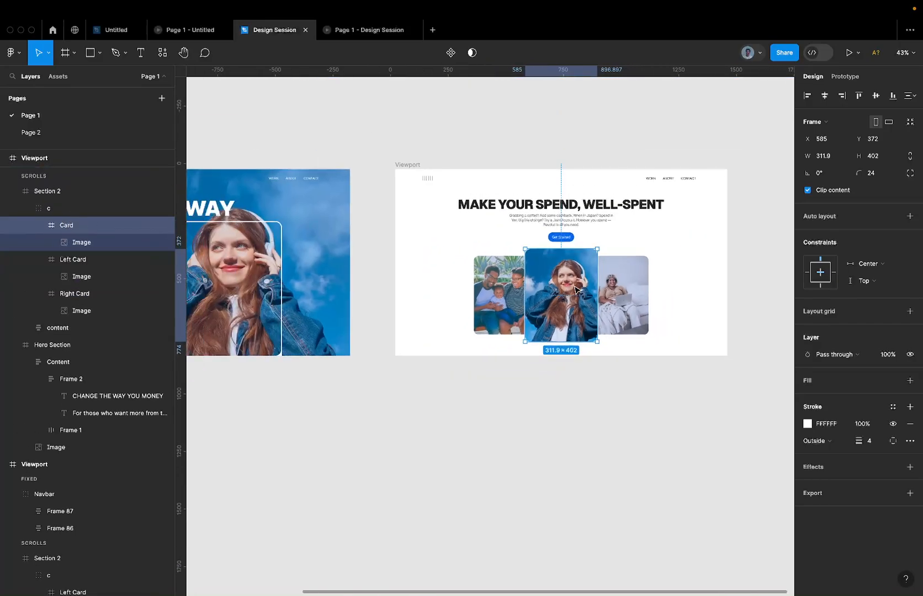
# Move the Card above the Left Card in the first Viewport's "c" group layer order
pyautogui.hscroll(-5, 497, 282)
pyautogui.click(526, 282)
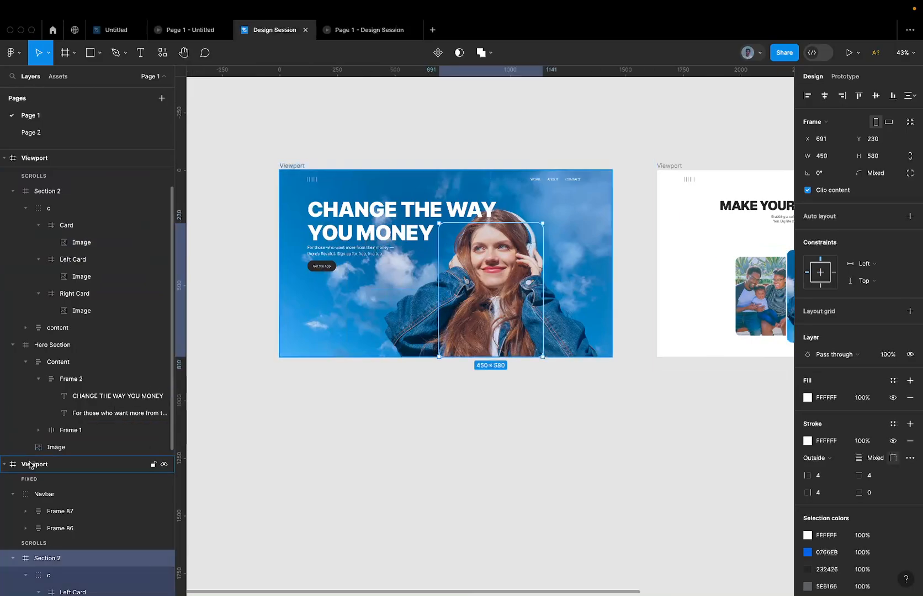
pyautogui.scroll(-4, 49, 469)
pyautogui.moveTo(65, 428); pyautogui.dragTo(73, 391)
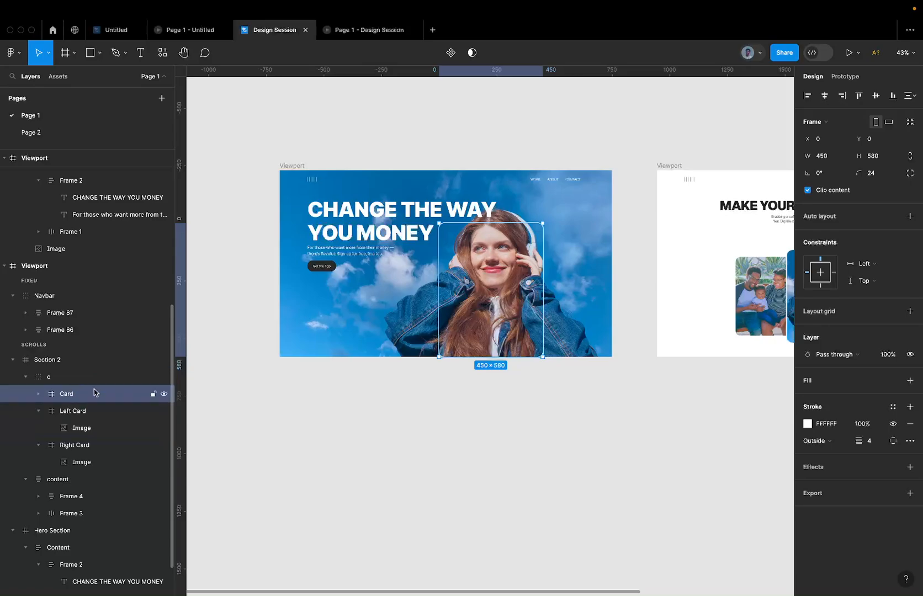
# Inspect the second Viewport's overlapping cards up close and in the prototype preview
pyautogui.hscroll(5, 375, 371)
pyautogui.scroll(2, 419, 353)
pyautogui.scroll(5, 546, 352)
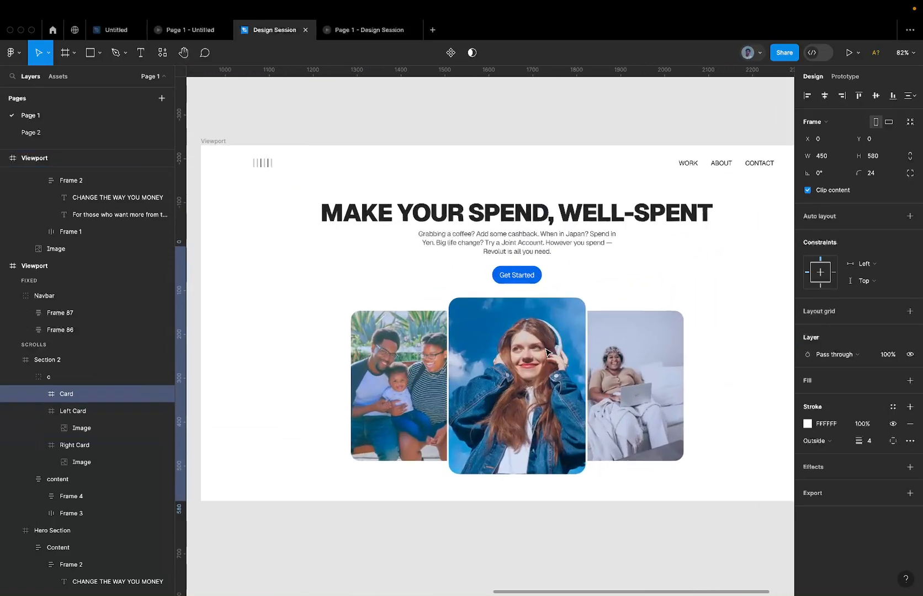
pyautogui.click(360, 30)
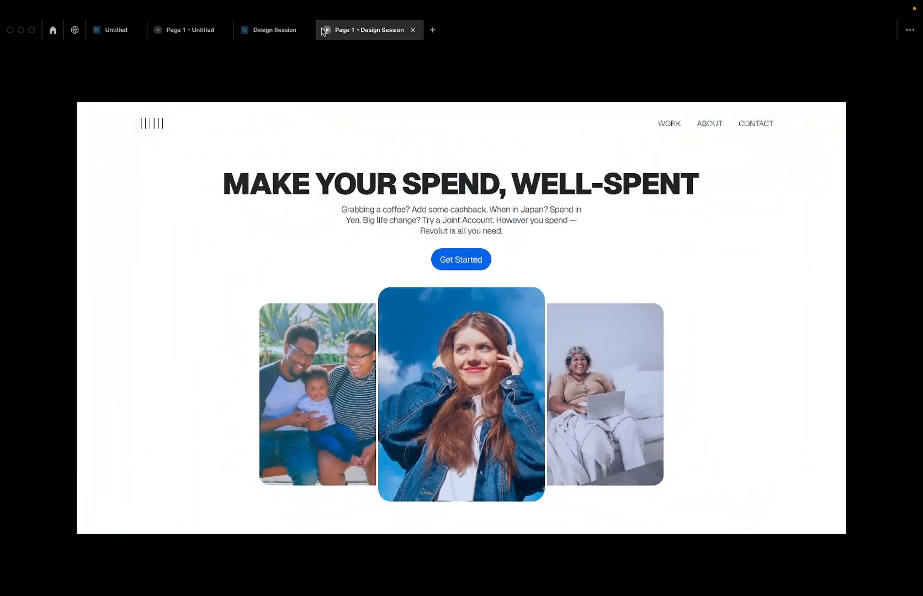
pyautogui.click(270, 30)
# Rotate the second Viewport's Left Card to 10°
pyautogui.click(404, 391)
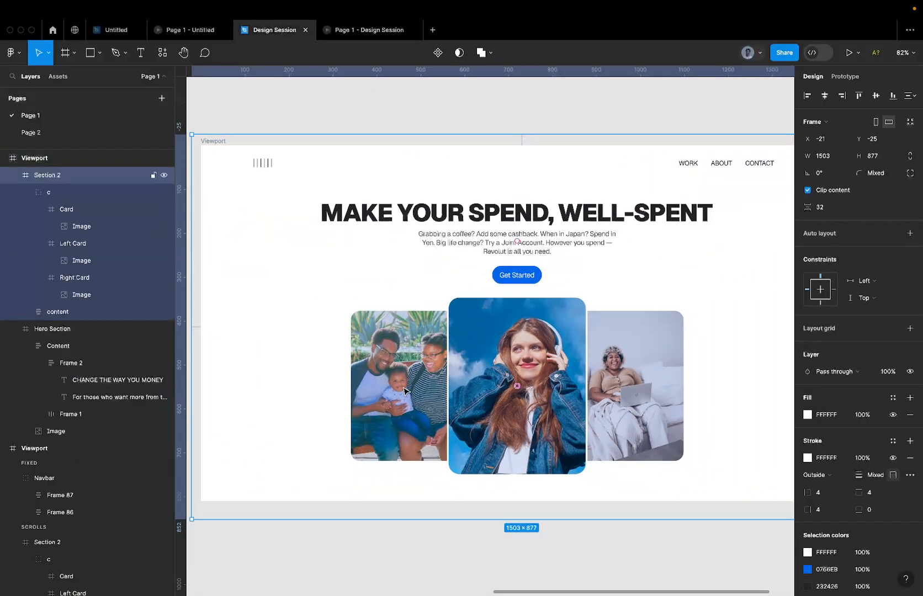
pyautogui.doubleClick(378, 353)
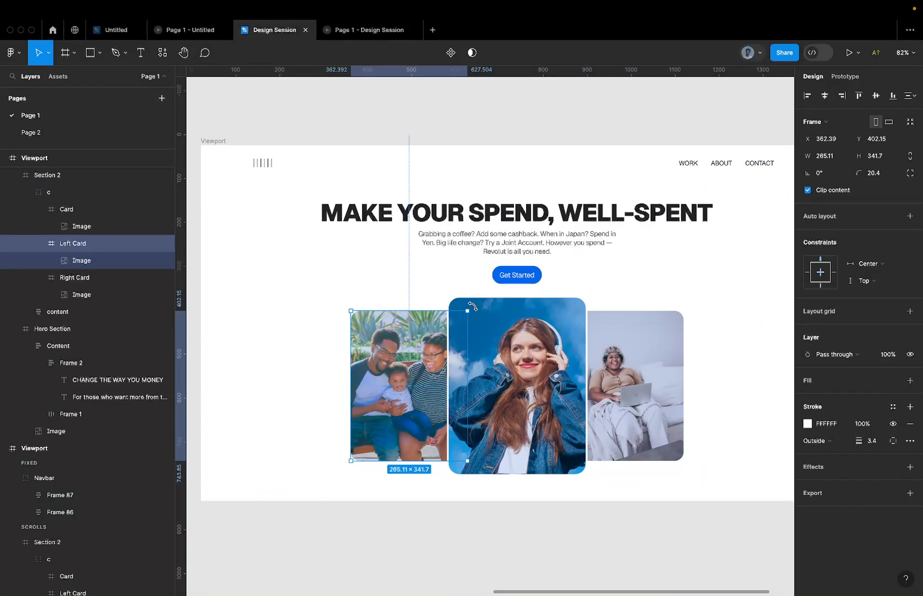
pyautogui.moveTo(461, 304); pyautogui.dragTo(449, 302)
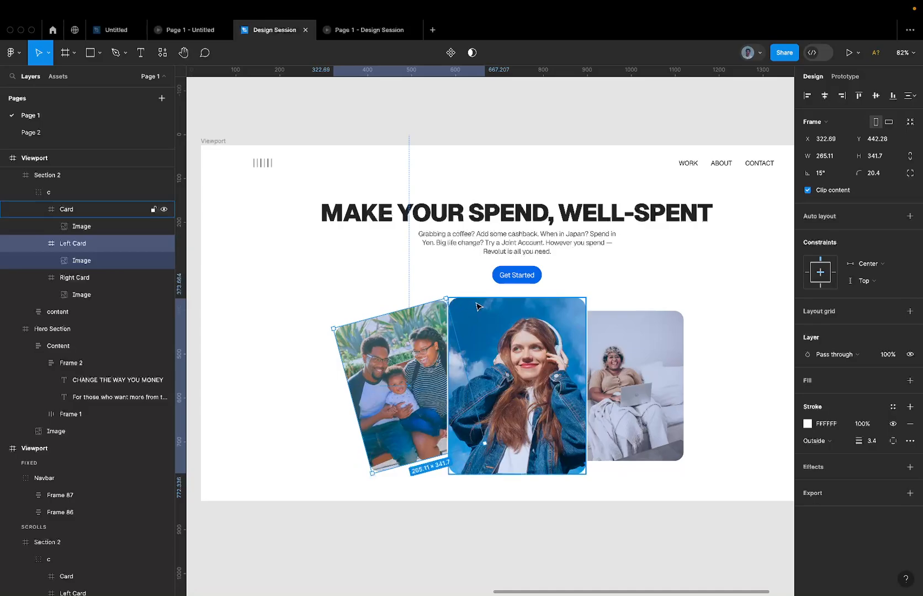
pyautogui.click(826, 175)
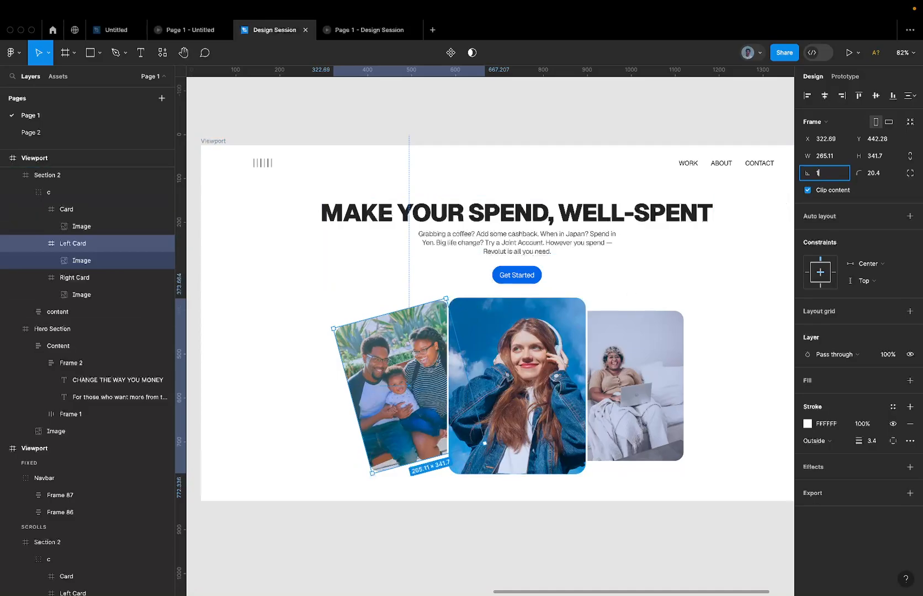
pyautogui.write('10')
pyautogui.press('Return')
# Rotate the second Viewport's Right Card to -10° and check the fanned cards in the prototype preview
pyautogui.click(663, 371)
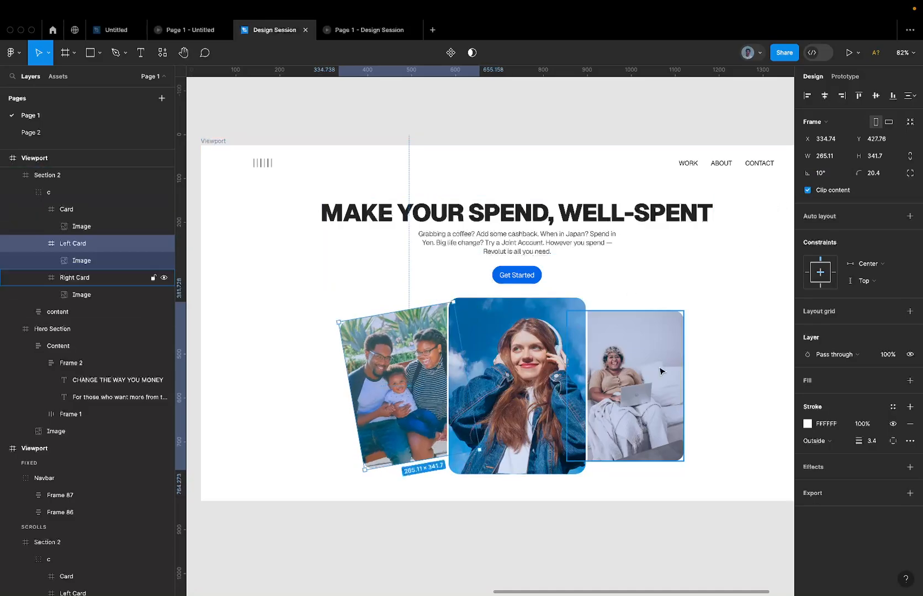
pyautogui.click(839, 176)
pyautogui.write('-')
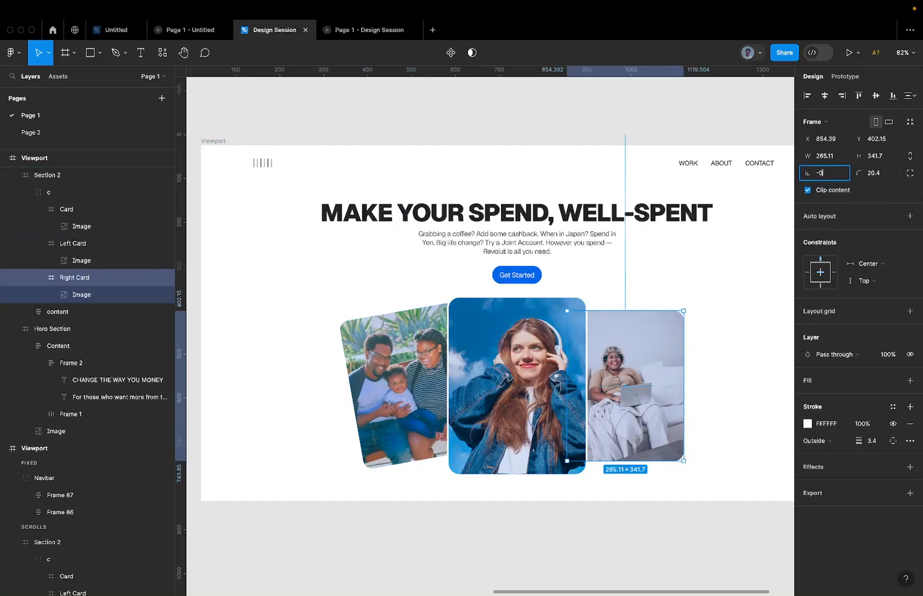
pyautogui.press('Return')
pyautogui.click(840, 180)
pyautogui.write('-1')
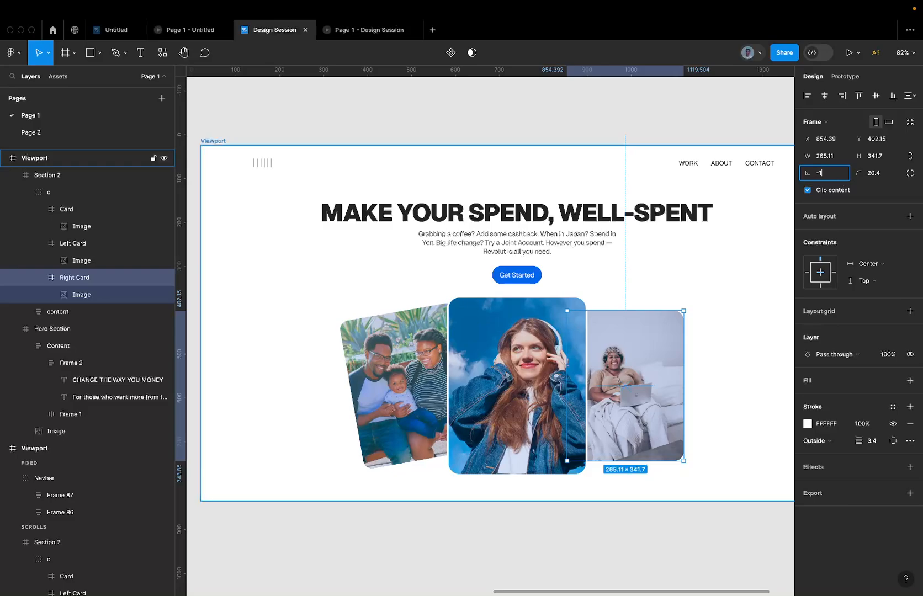
pyautogui.write('0')
pyautogui.press('Return')
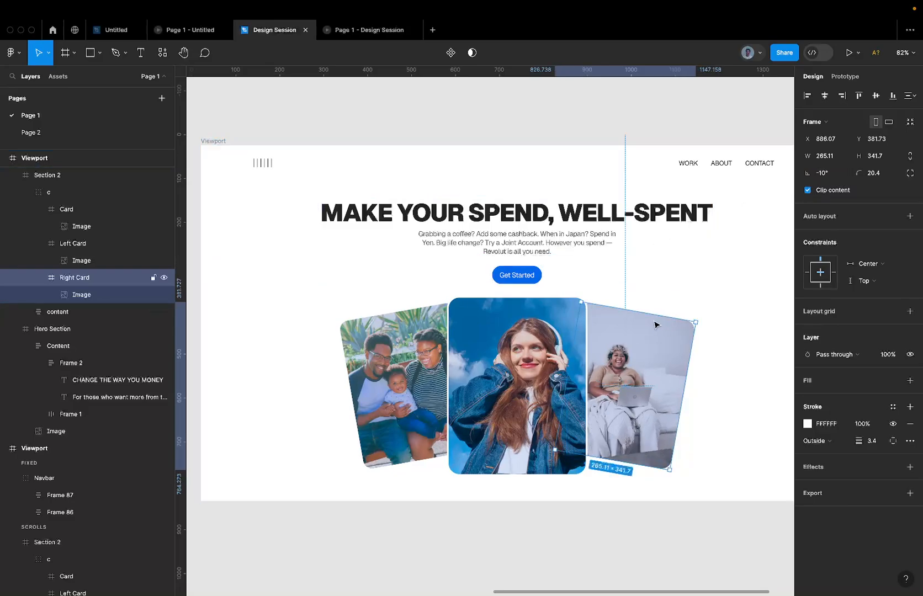
pyautogui.click(373, 36)
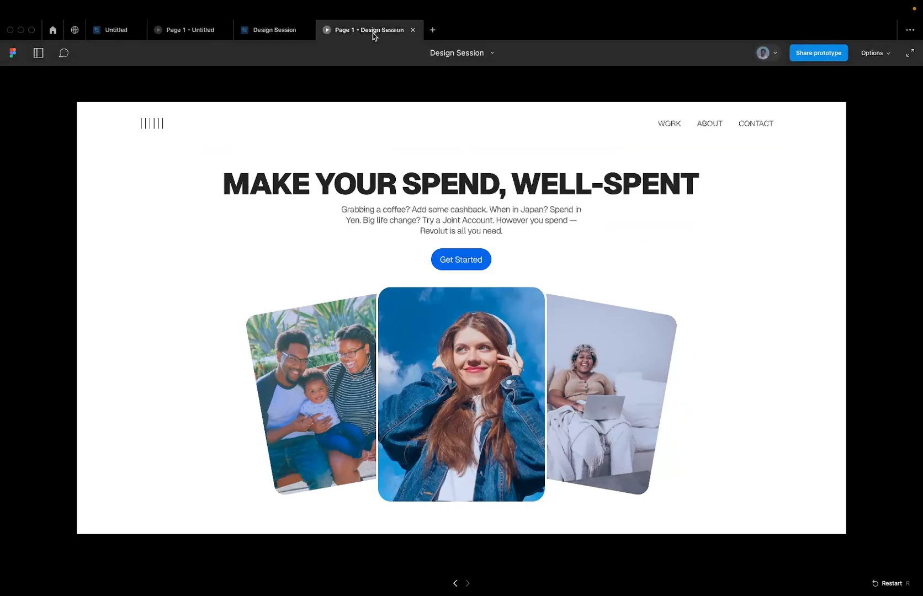
pyautogui.click(271, 31)
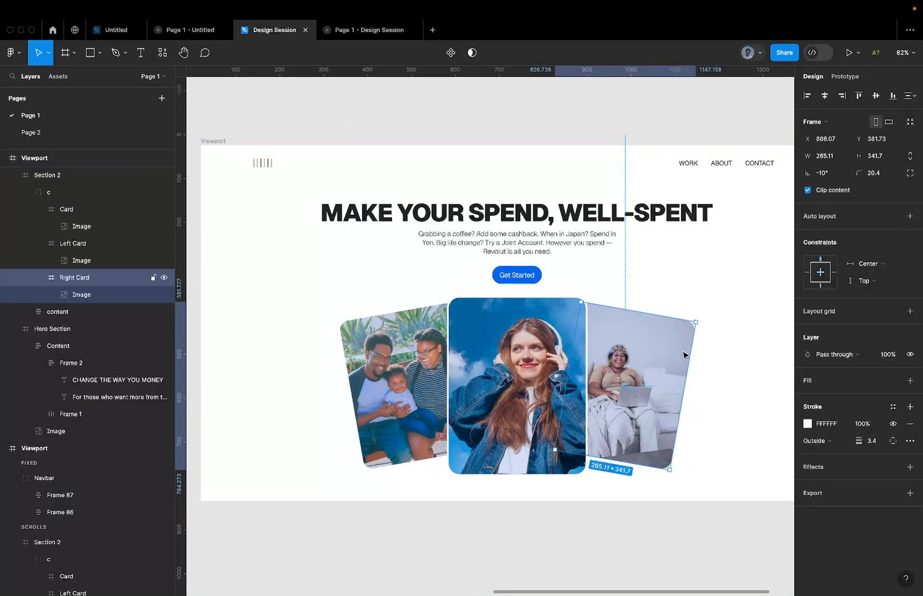
# Align the vertical centers of the second Viewport's Card, Left Card and Right Card
pyautogui.keyDown('shift'); pyautogui.click(513, 374); pyautogui.keyUp('shift')
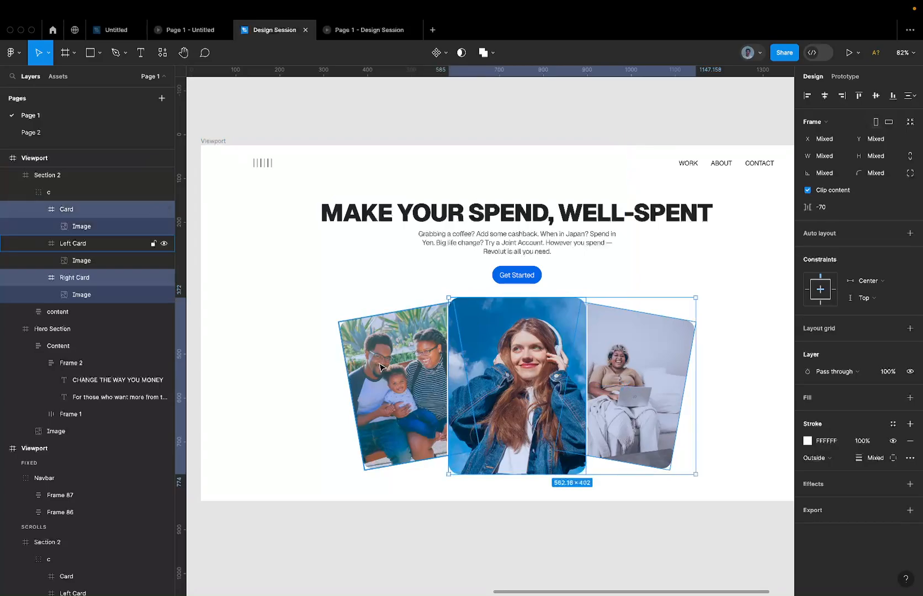
pyautogui.keyDown('shift'); pyautogui.click(379, 367); pyautogui.keyUp('shift')
pyautogui.click(876, 96)
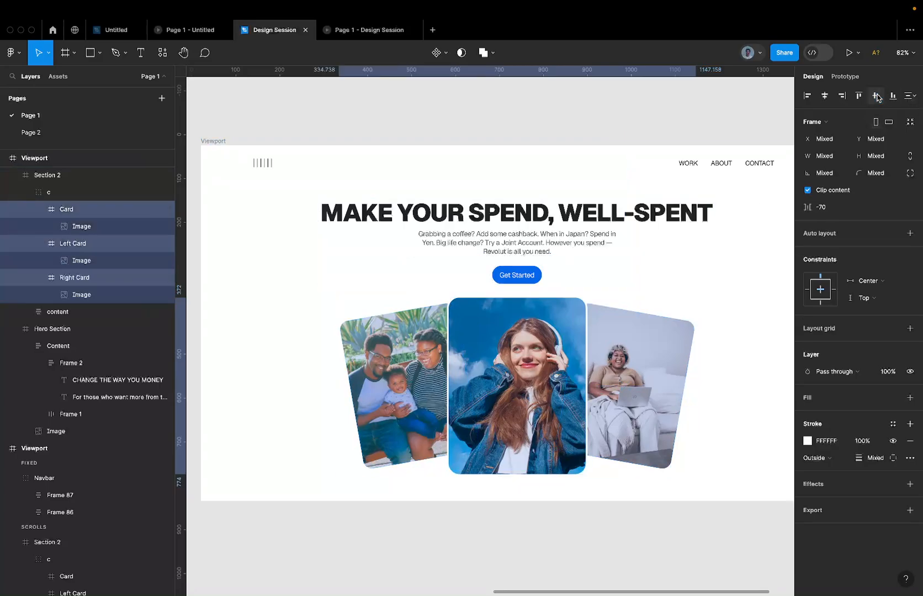
# Move the second Viewport's Left Card and Right Card down 10 px and check the prototype preview
pyautogui.keyDown('shift'); pyautogui.click(547, 348); pyautogui.keyUp('shift')
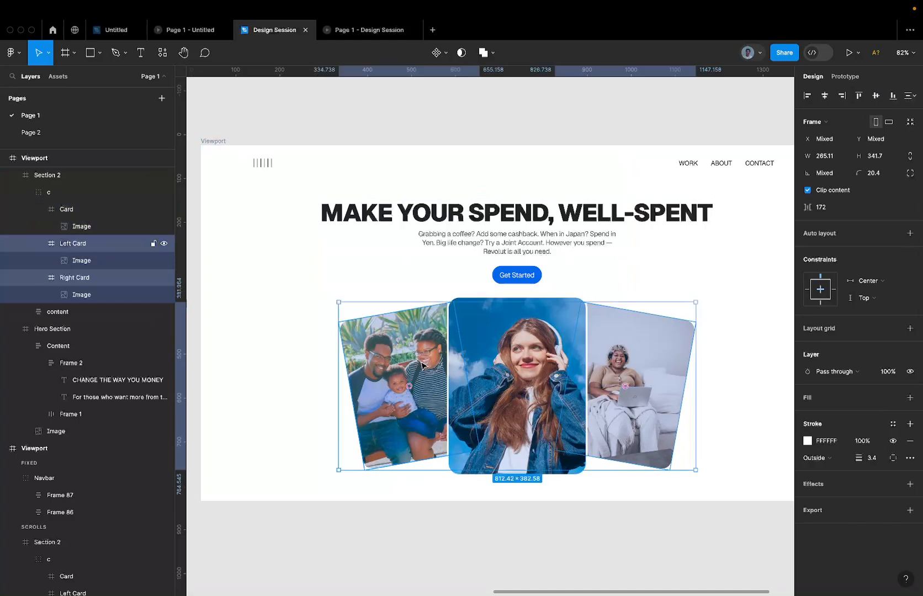
pyautogui.hotkey('shift', 'Down')
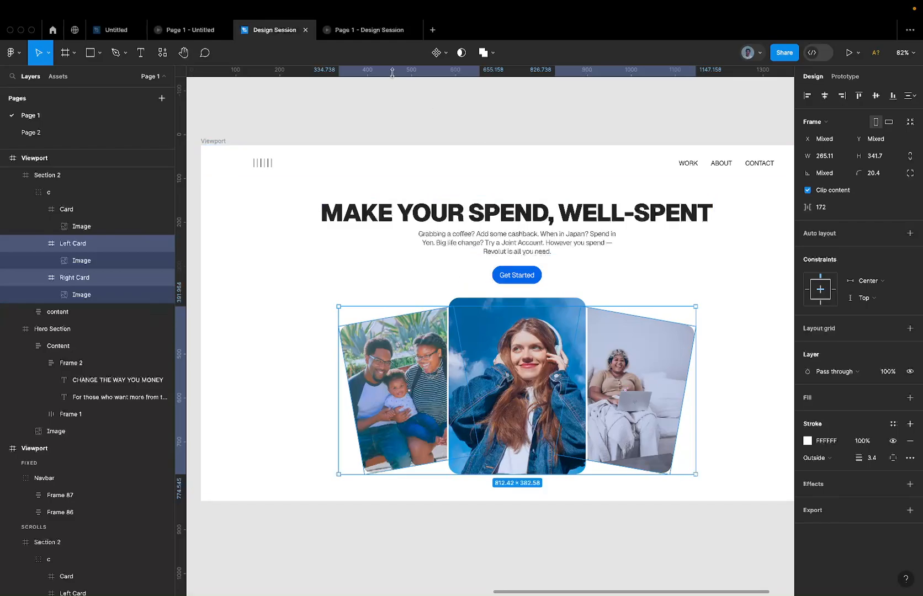
pyautogui.click(338, 31)
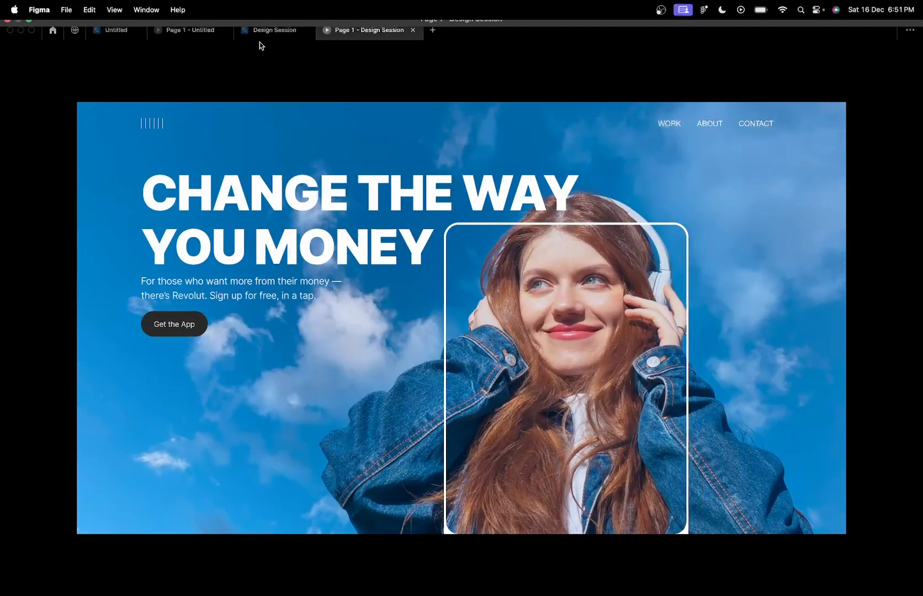
pyautogui.click(262, 33)
# Set the easing of the first Viewport's Enter-key Smart animate interaction to Ease out
pyautogui.scroll(-10, 474, 297)
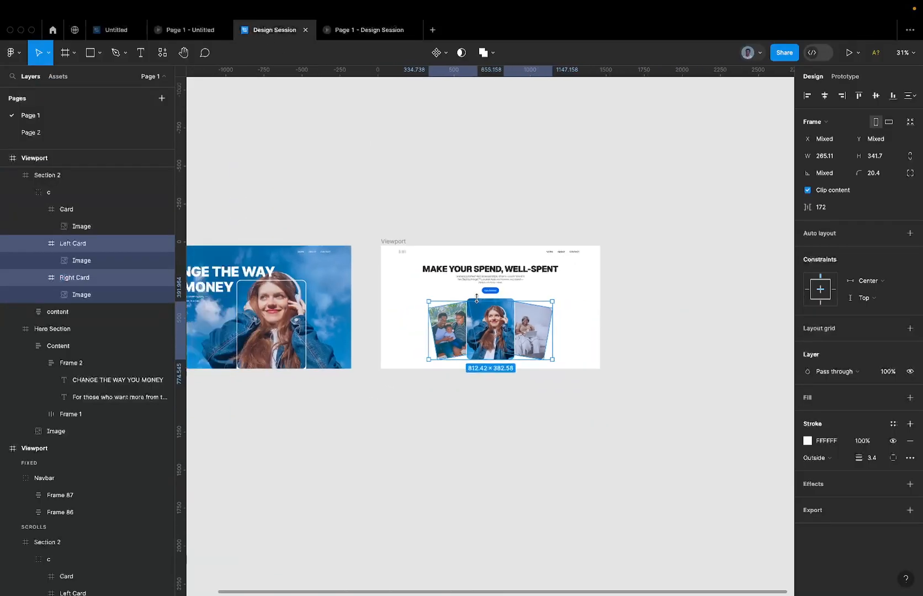
pyautogui.hscroll(-3, 485, 304)
pyautogui.click(259, 248)
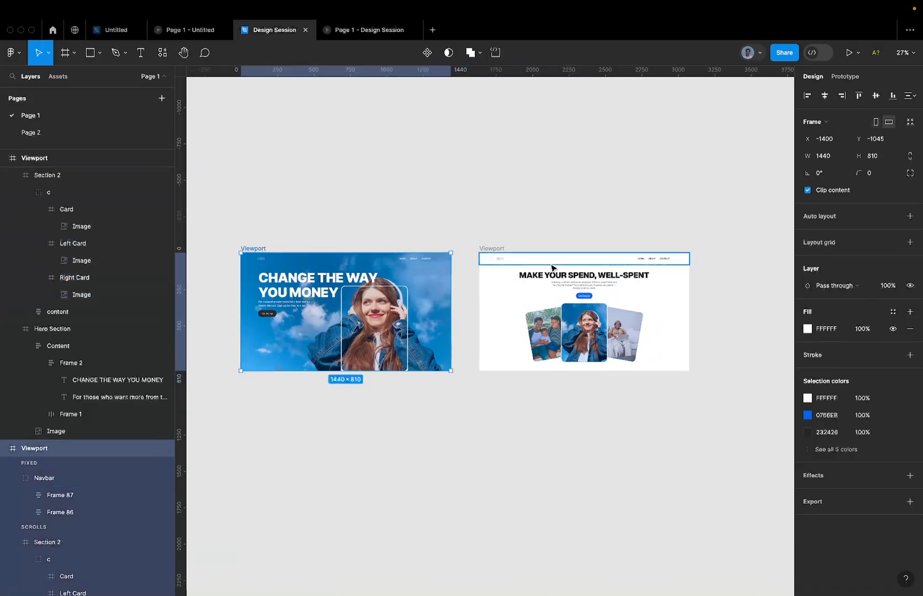
pyautogui.click(850, 78)
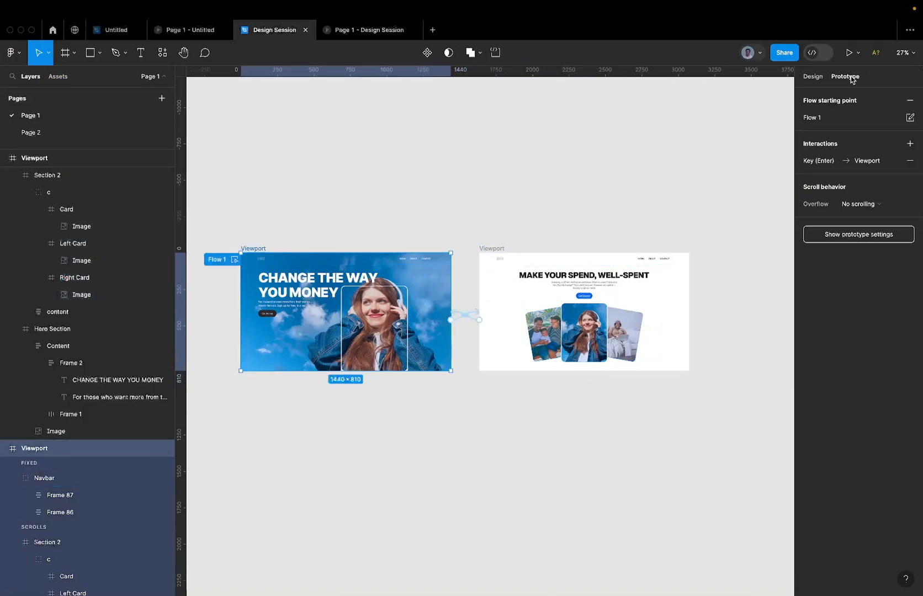
pyautogui.click(463, 315)
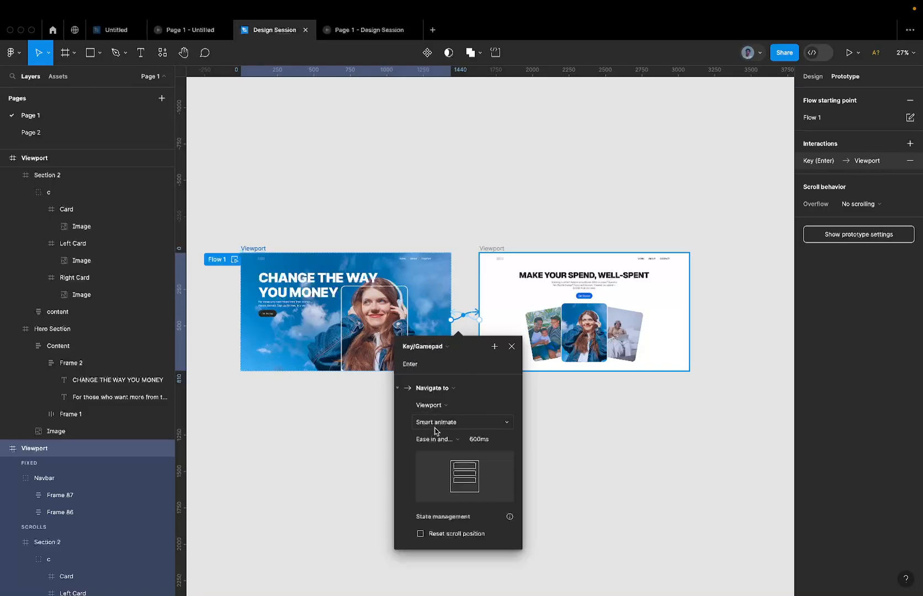
pyautogui.click(436, 440)
pyautogui.click(439, 427)
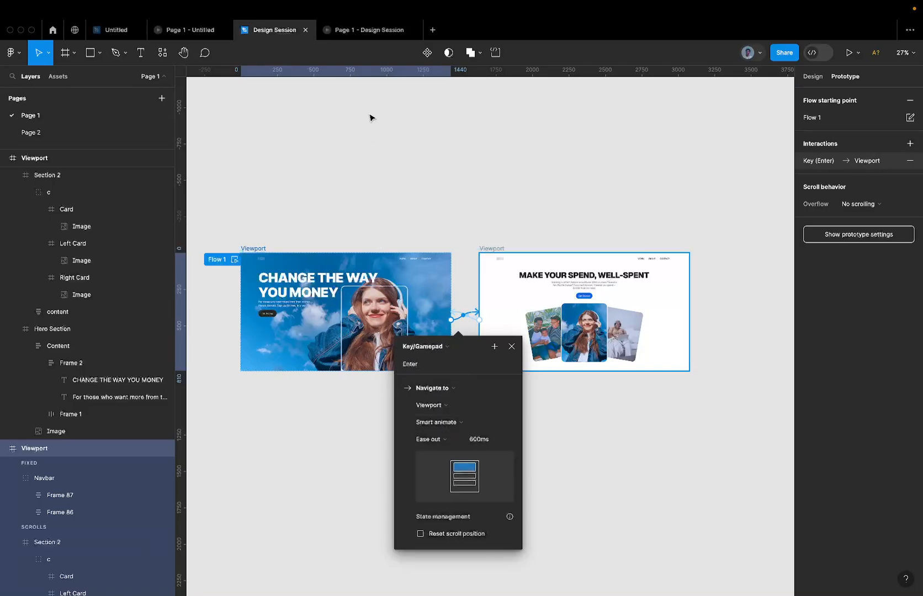
# Play the Viewport transition back and forth in the prototype preview to judge the Ease out motion
pyautogui.click(343, 33)
pyautogui.press('Return')
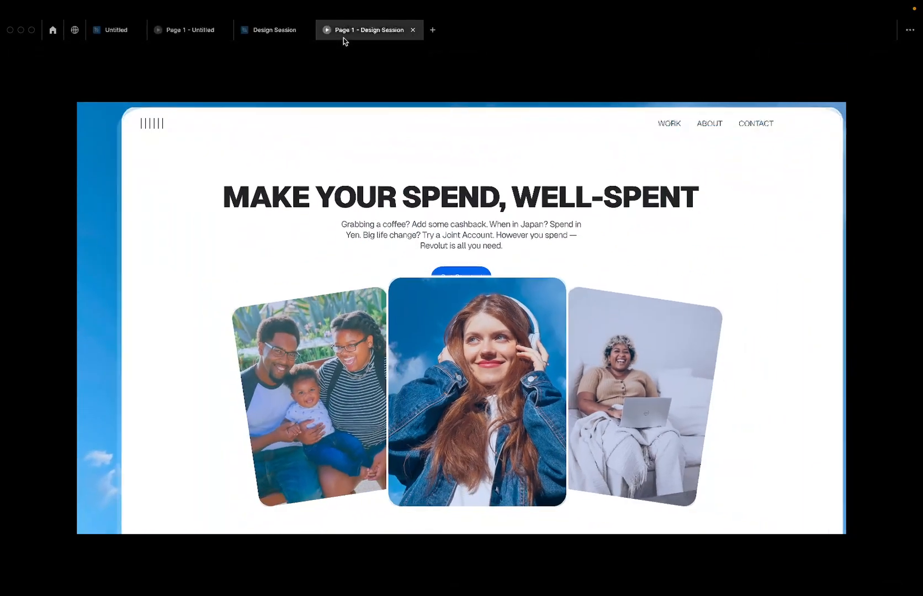
pyautogui.press('Return')
pyautogui.press('Return')
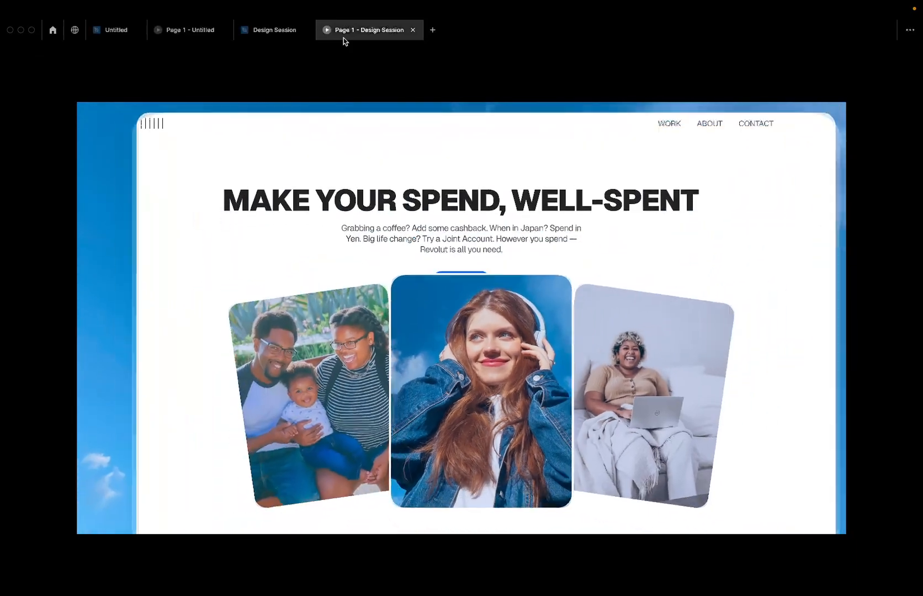
# Set the Enter-key interaction's easing to a custom spring with stiffness 100, damping 15, mass 1, and check it in the prototype preview
pyautogui.click(281, 33)
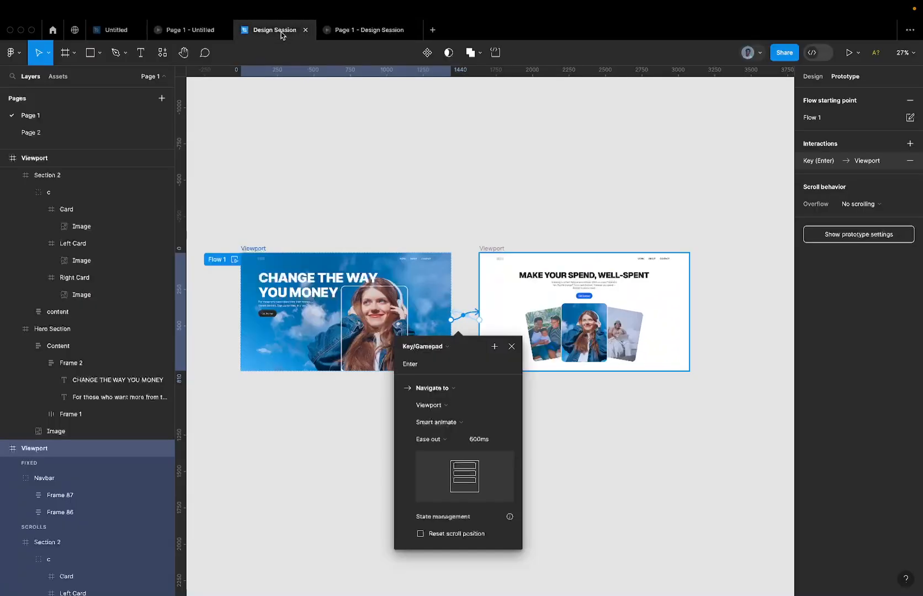
pyautogui.click(442, 439)
pyautogui.click(444, 577)
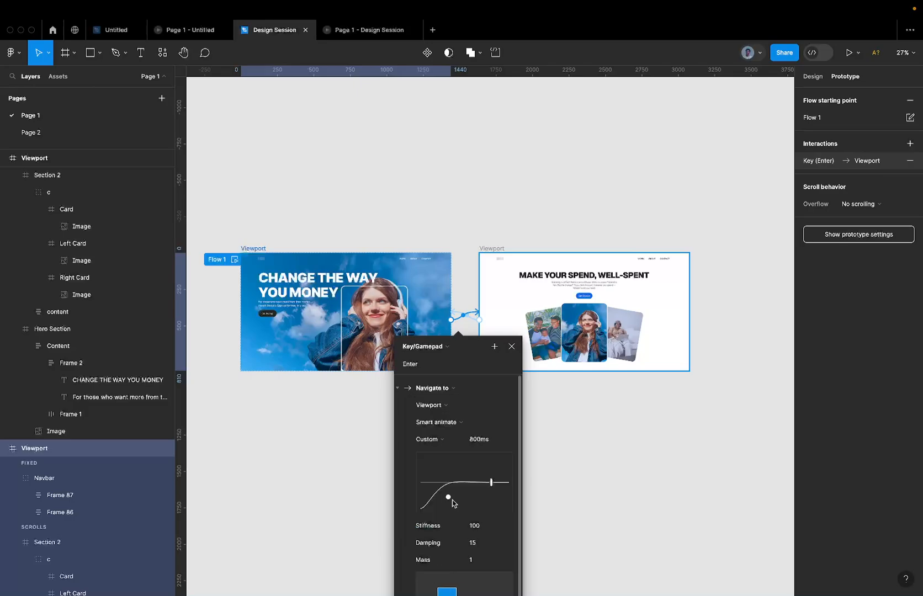
pyautogui.click(350, 32)
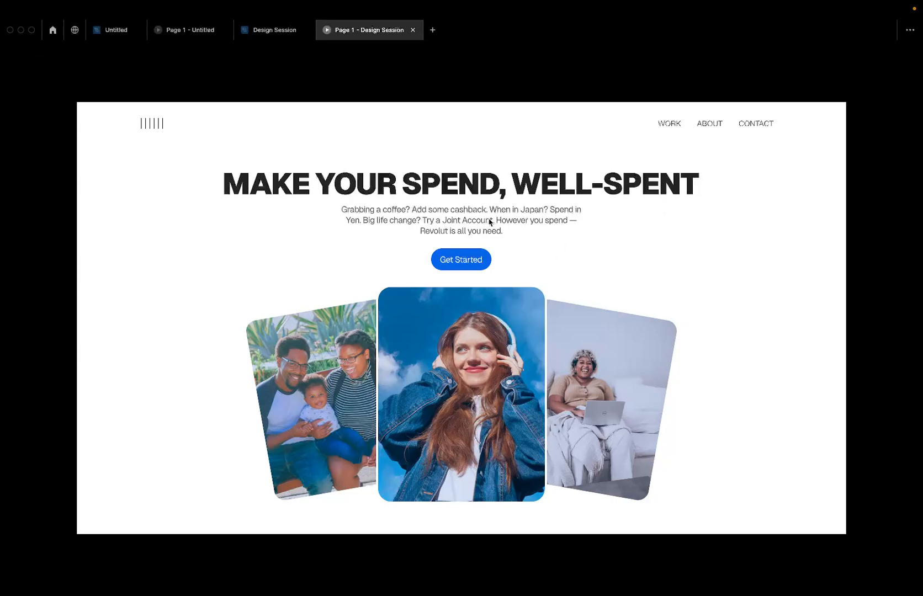
# Examine the Revolut website's hero-to-cards transition and card carousel as the reference for the prototype
pyautogui.click(263, 34)
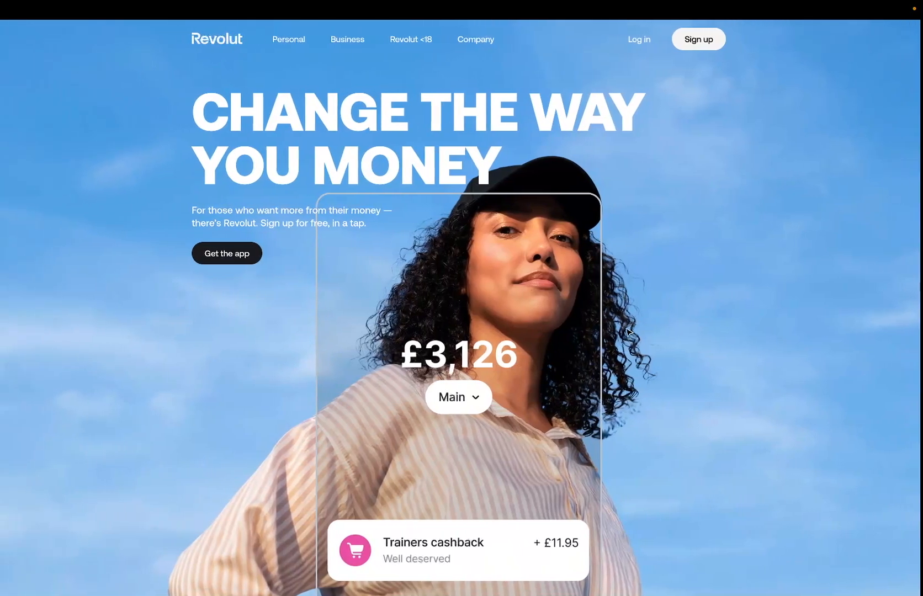
pyautogui.press('Return')
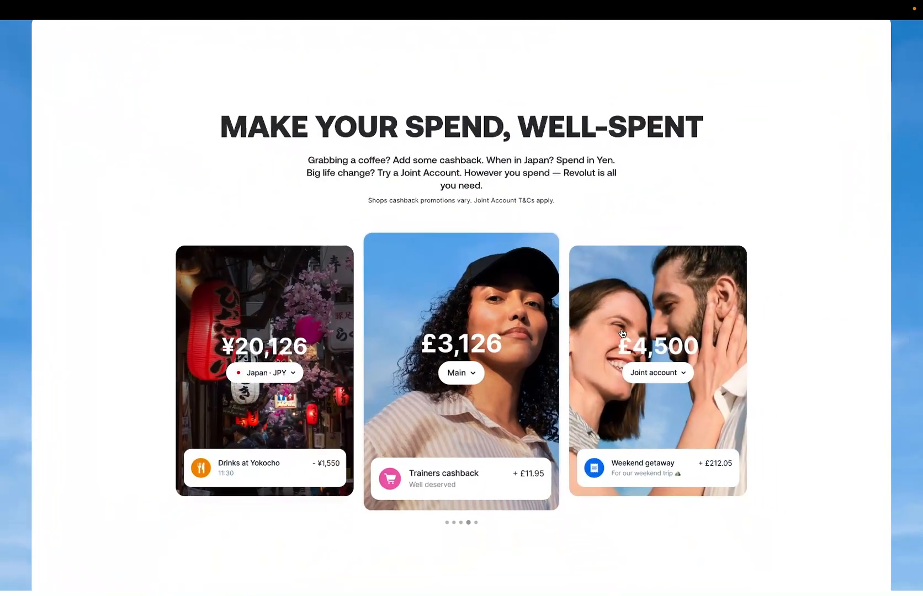
pyautogui.click(631, 348)
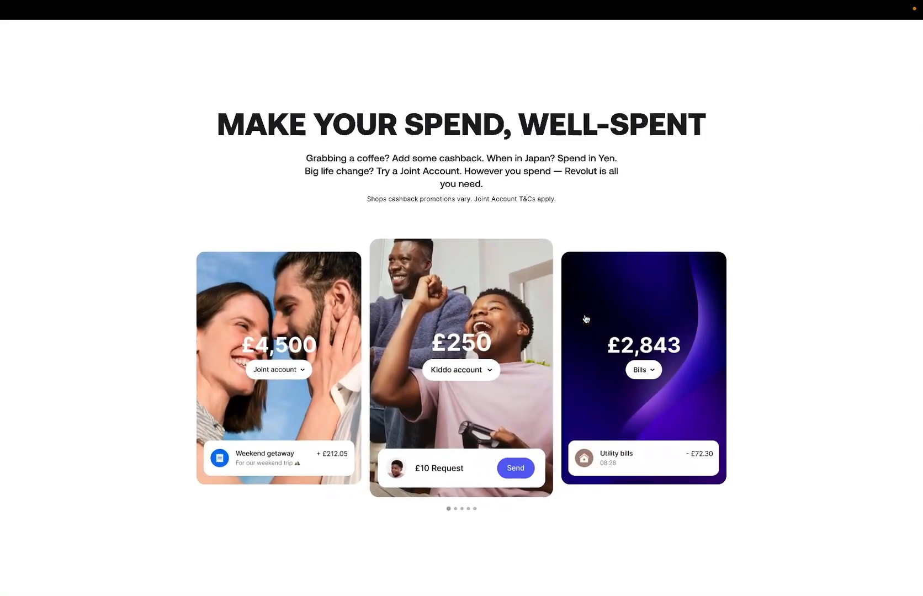
pyautogui.hotkey('ctrl', 'Right')
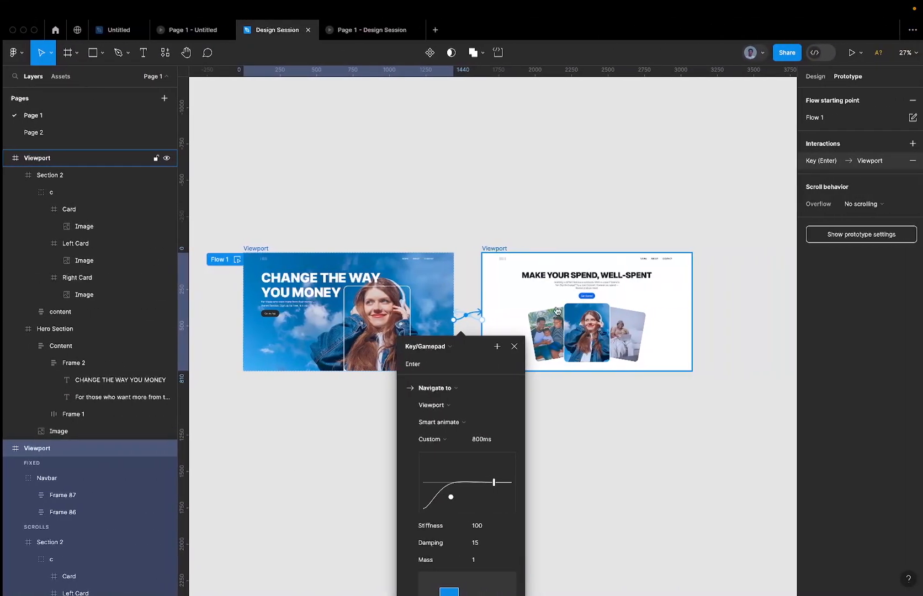
# Replay the spring-eased Viewport transition in the prototype preview to compare it with the Revolut website
pyautogui.click(338, 36)
pyautogui.press('Return')
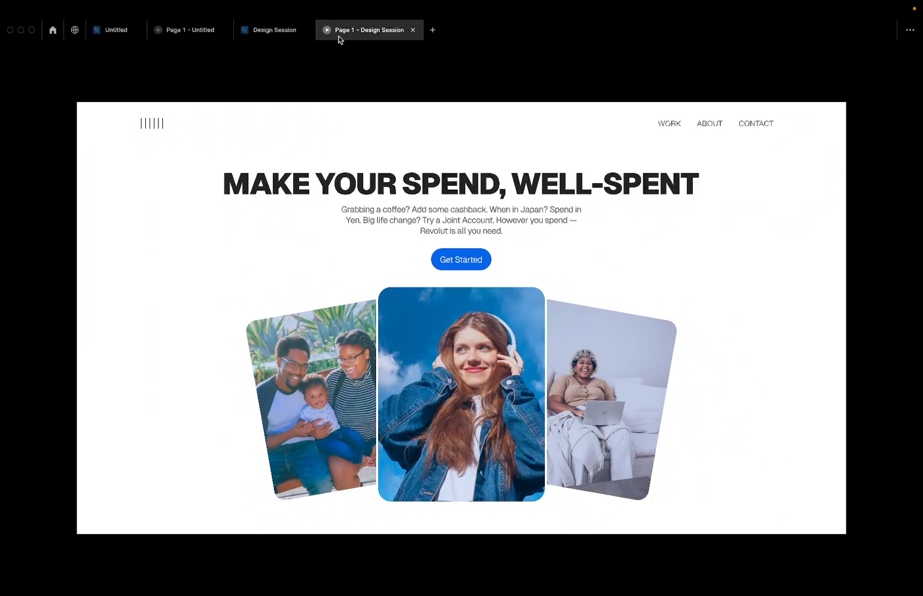
pyautogui.moveTo(470, 3)
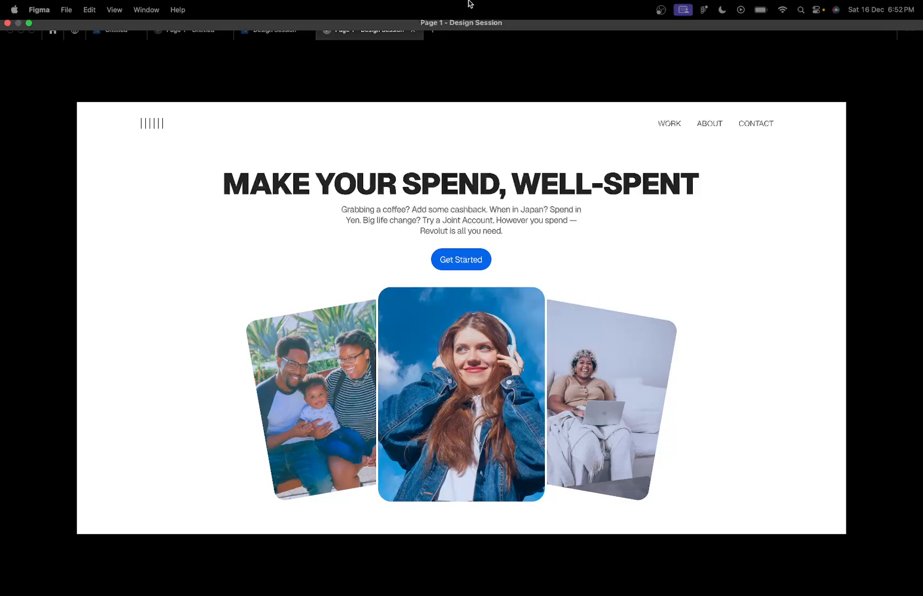
pyautogui.click(660, 10)
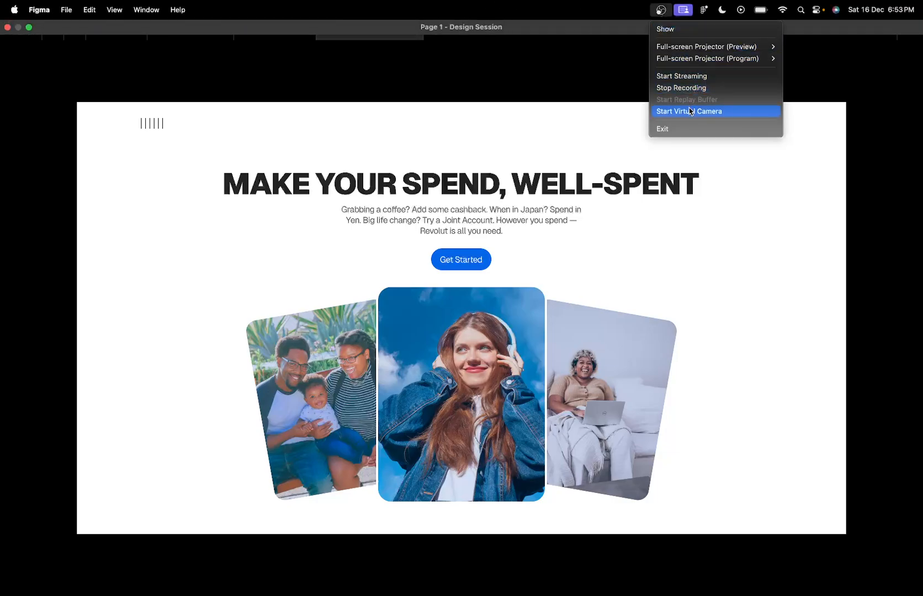